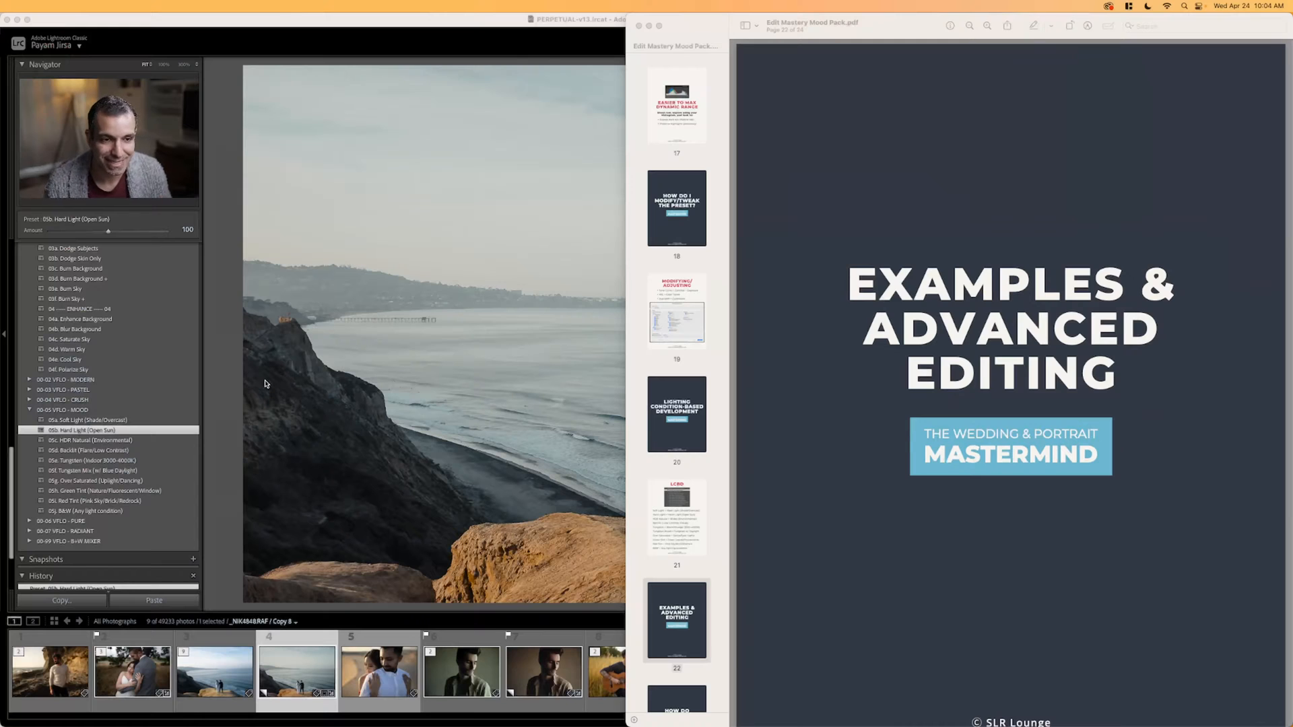
Switch to Lightroom Classic and open the first photo of the first community edit folder in MOOD PACK for developing.
{"action": "left_click", "coordinate": [227, 378]}
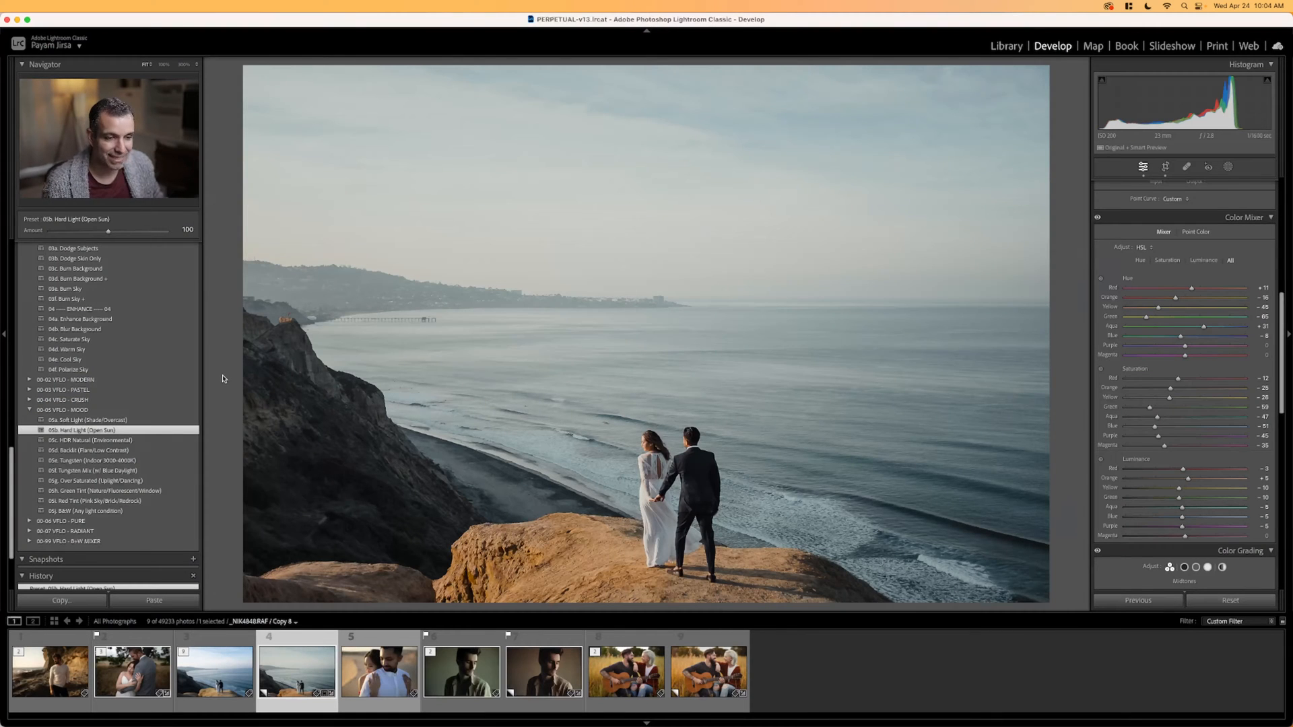
{"action": "key", "text": "g"}
{"action": "scroll", "coordinate": [116, 470], "scroll_direction": "down", "scroll_amount": 3}
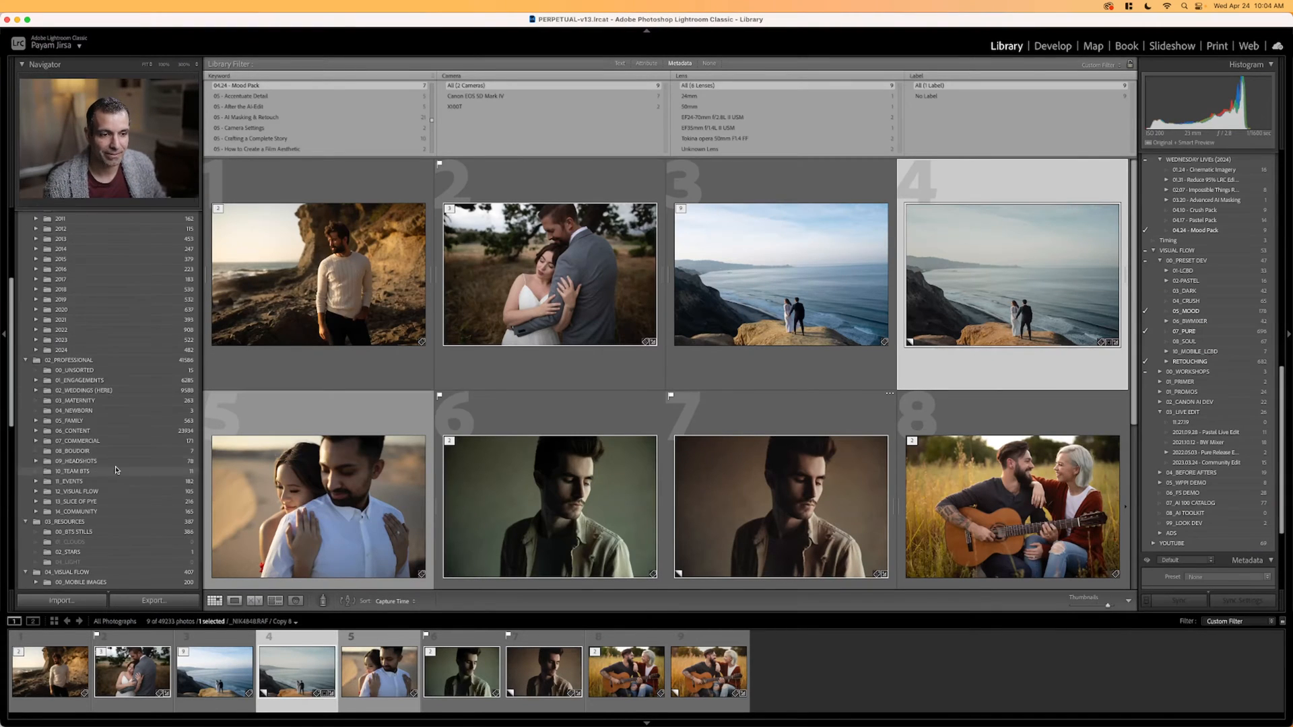
{"action": "scroll", "coordinate": [116, 470], "scroll_direction": "down", "scroll_amount": 5}
{"action": "scroll", "coordinate": [116, 474], "scroll_direction": "down", "scroll_amount": 2}
{"action": "left_click", "coordinate": [116, 431]}
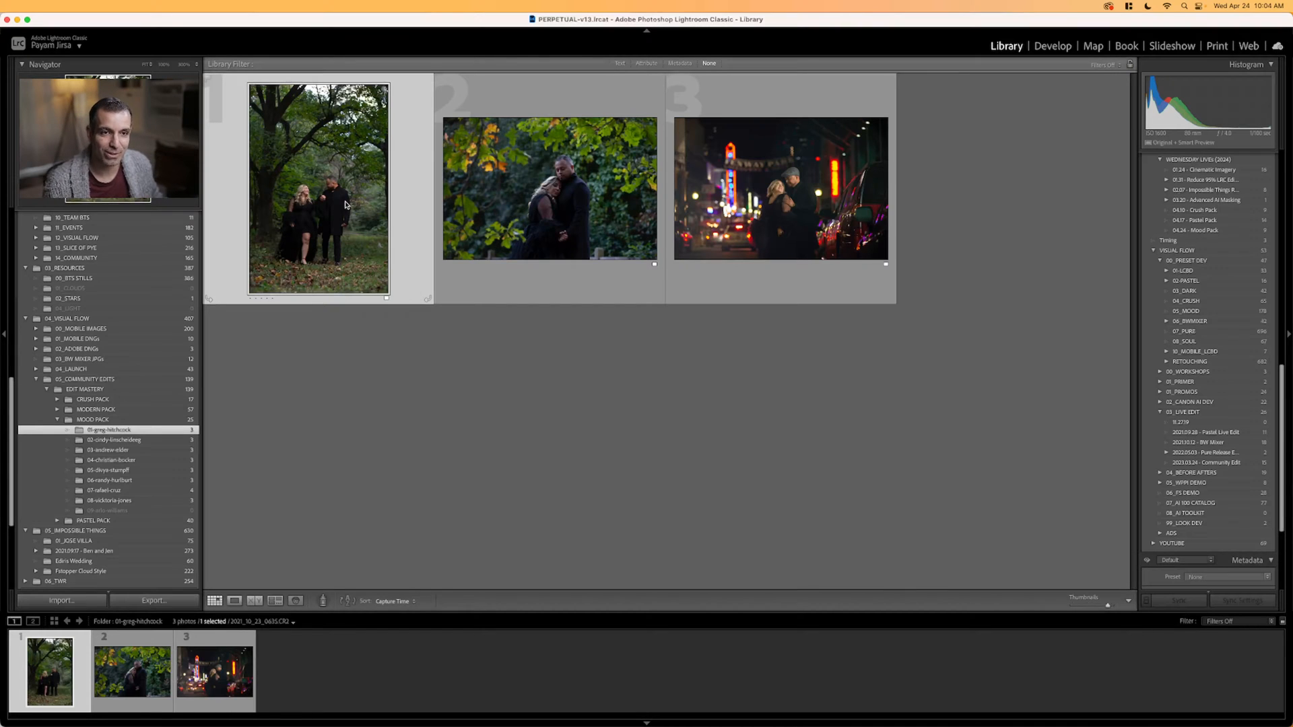
{"action": "key", "text": "d"}
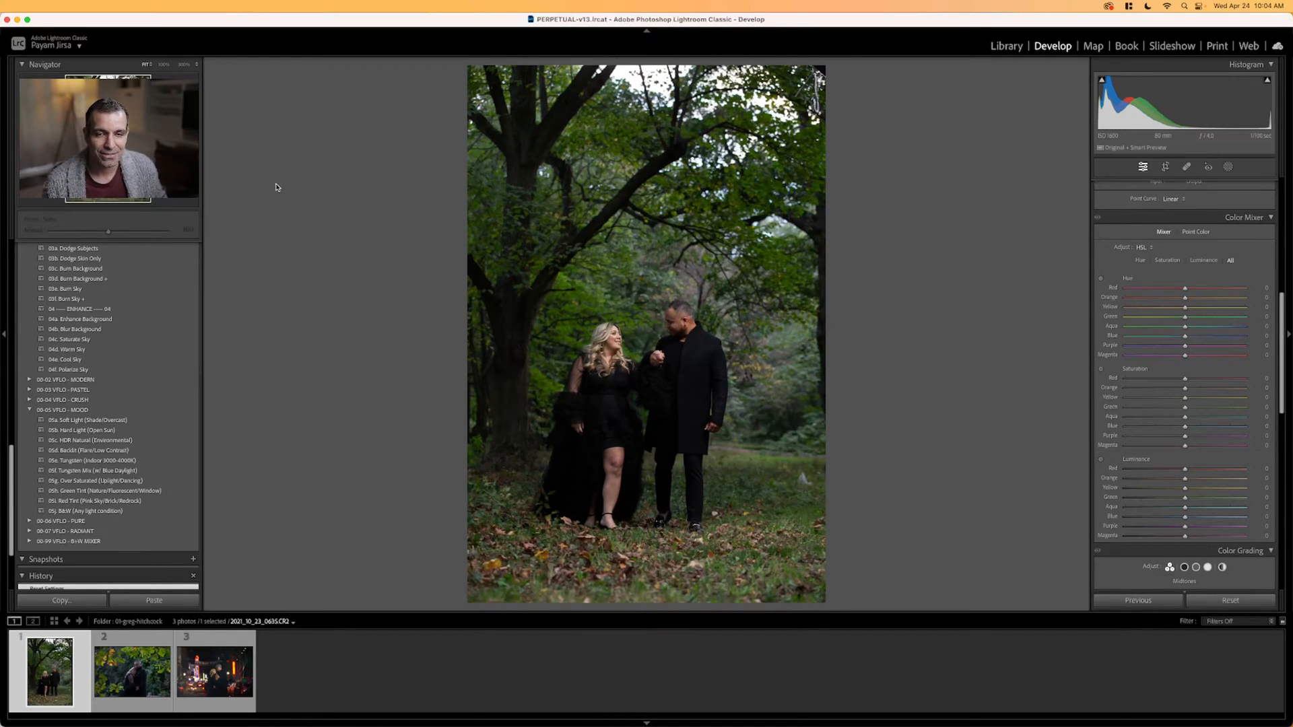
Try the 05a Soft Light (Shade/Overcast) preset on the original tree portrait, then reset the photo's settings.
{"action": "scroll", "coordinate": [97, 297], "scroll_direction": "up", "scroll_amount": 15}
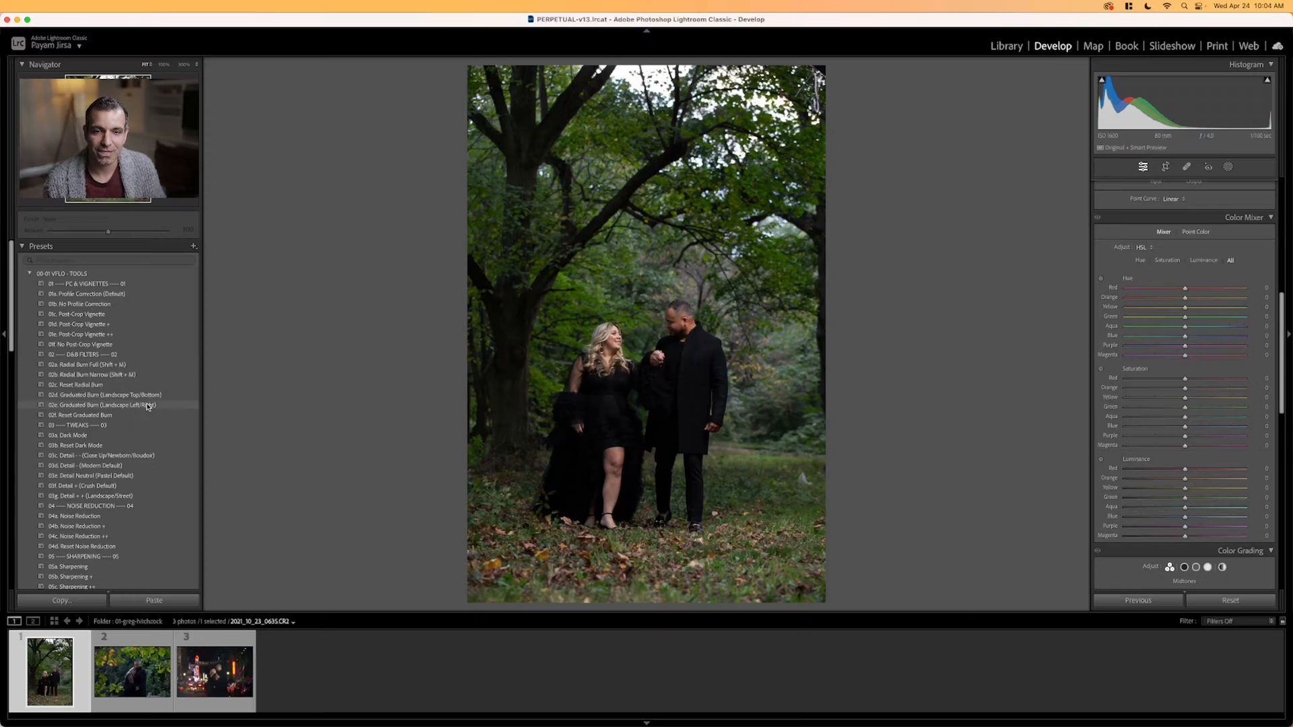
{"action": "scroll", "coordinate": [131, 411], "scroll_direction": "down", "scroll_amount": 15}
{"action": "scroll", "coordinate": [132, 411], "scroll_direction": "down", "scroll_amount": 5}
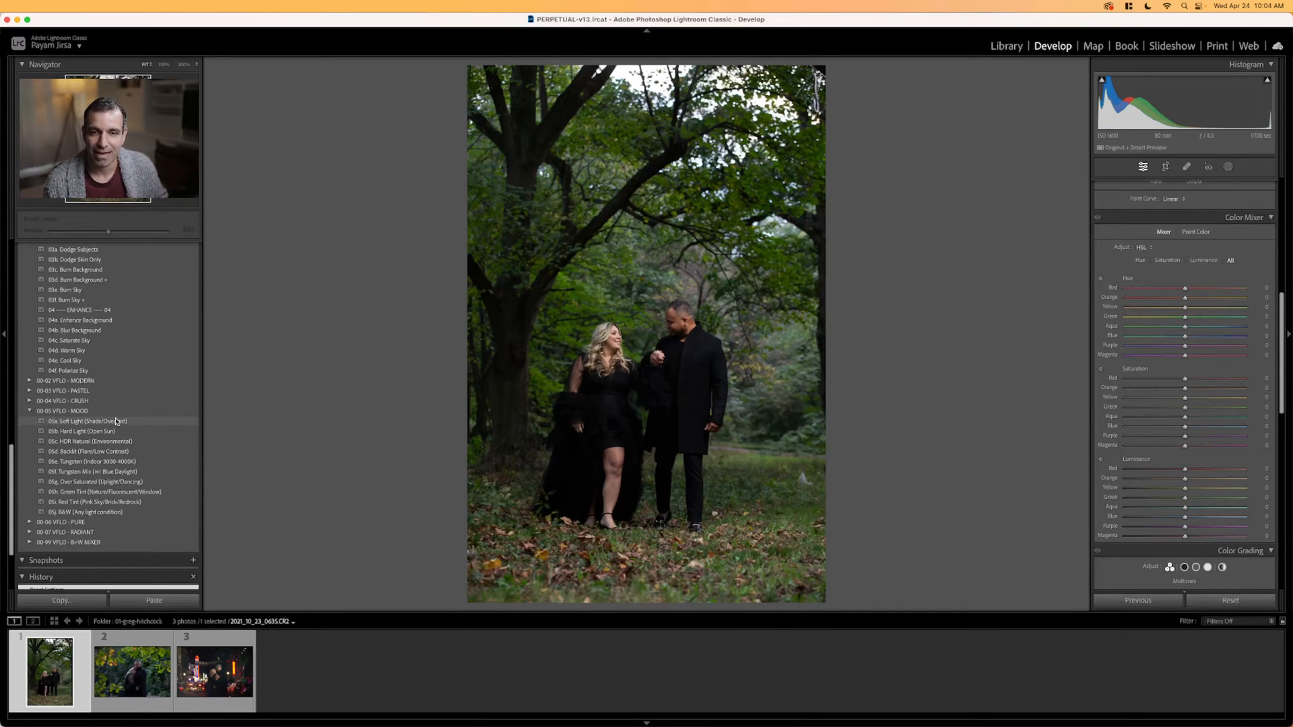
{"action": "left_click", "coordinate": [115, 421]}
{"action": "scroll", "coordinate": [1192, 265], "scroll_direction": "up", "scroll_amount": 10}
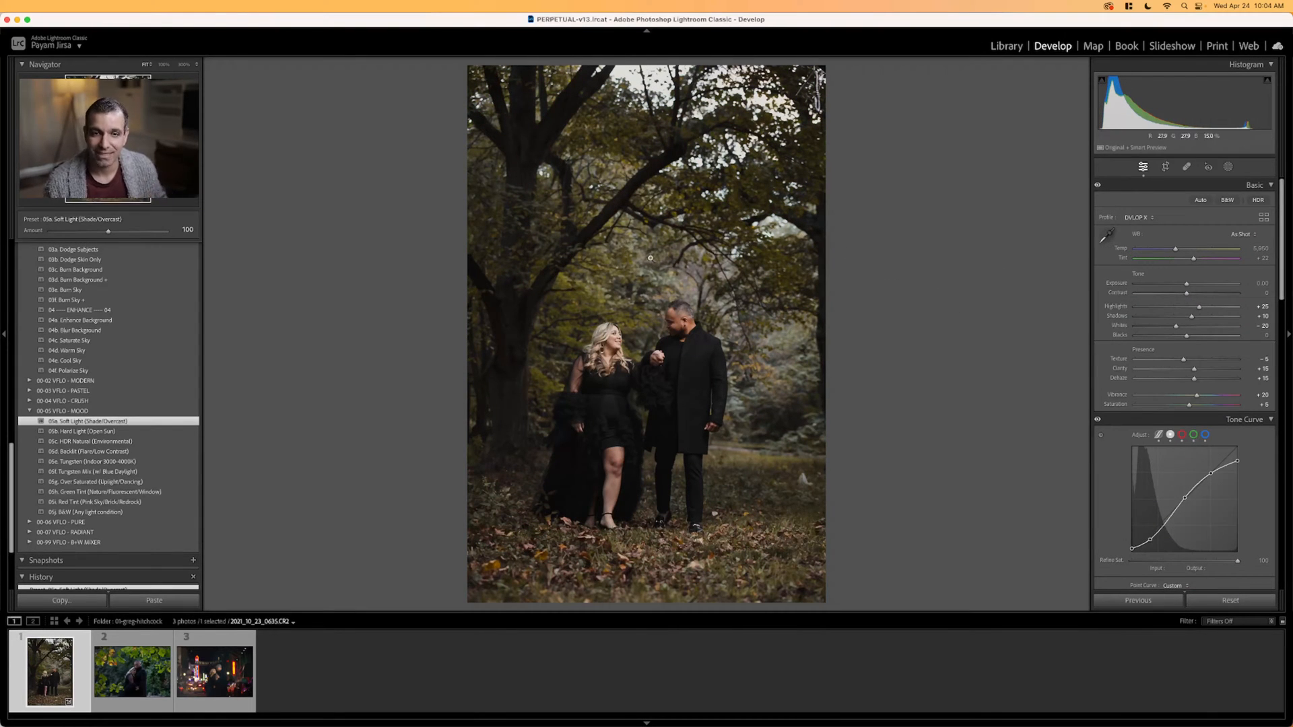
{"action": "key", "text": "super+shift+r"}
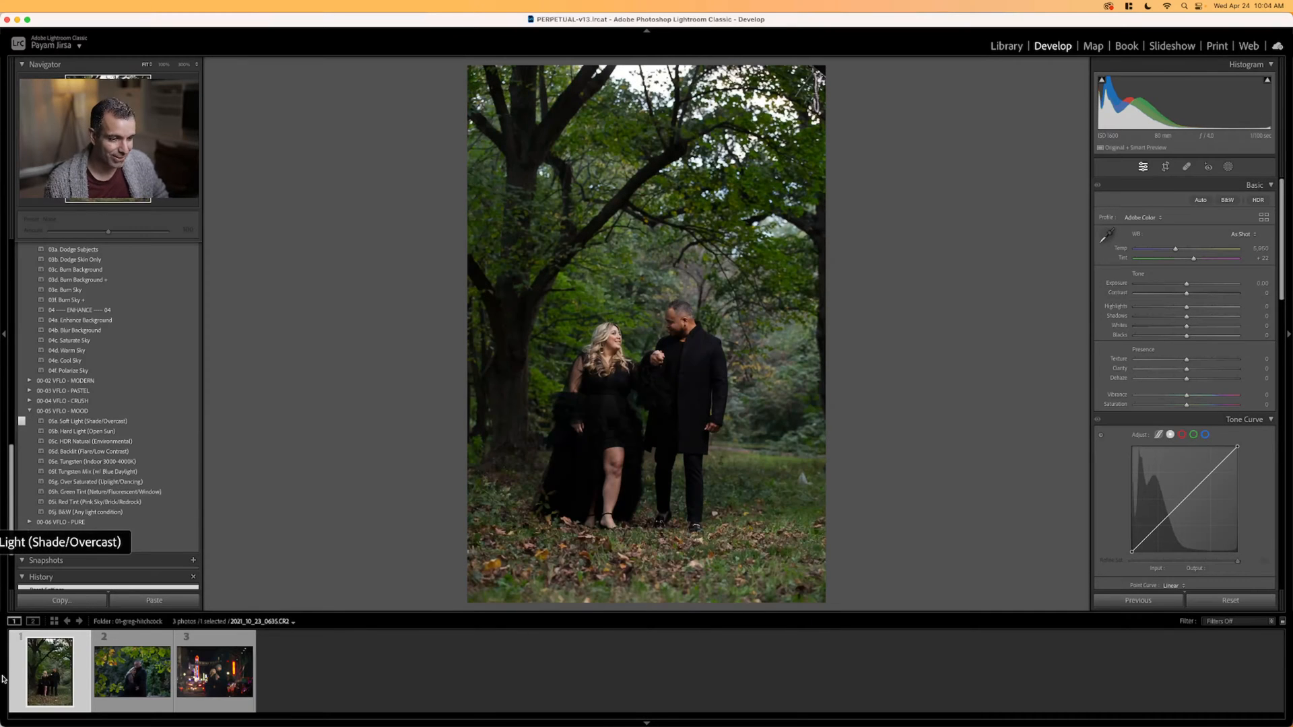
Create virtual copies of all photos in the folder and try the 05a Soft Light (Shade/Overcast) preset on the first copy.
{"action": "key", "text": "super+a"}
{"action": "key", "text": "super+apostrophe"}
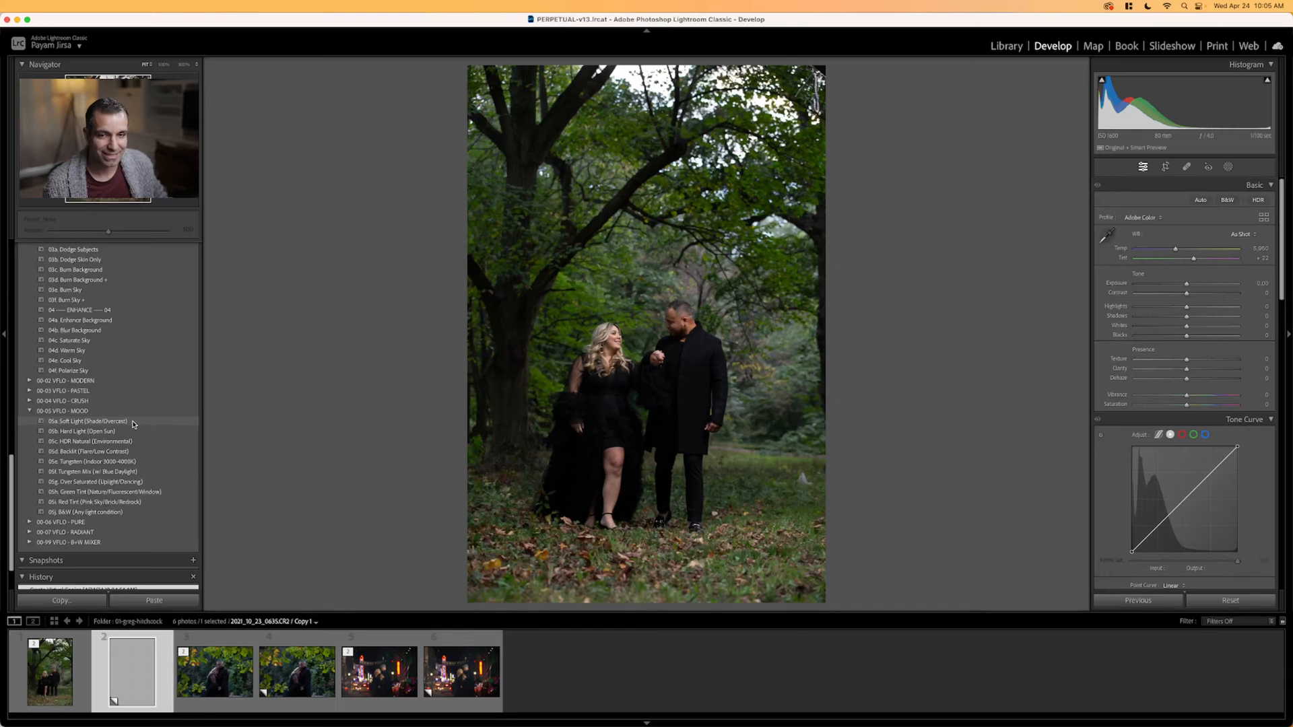
{"action": "left_click", "coordinate": [133, 423]}
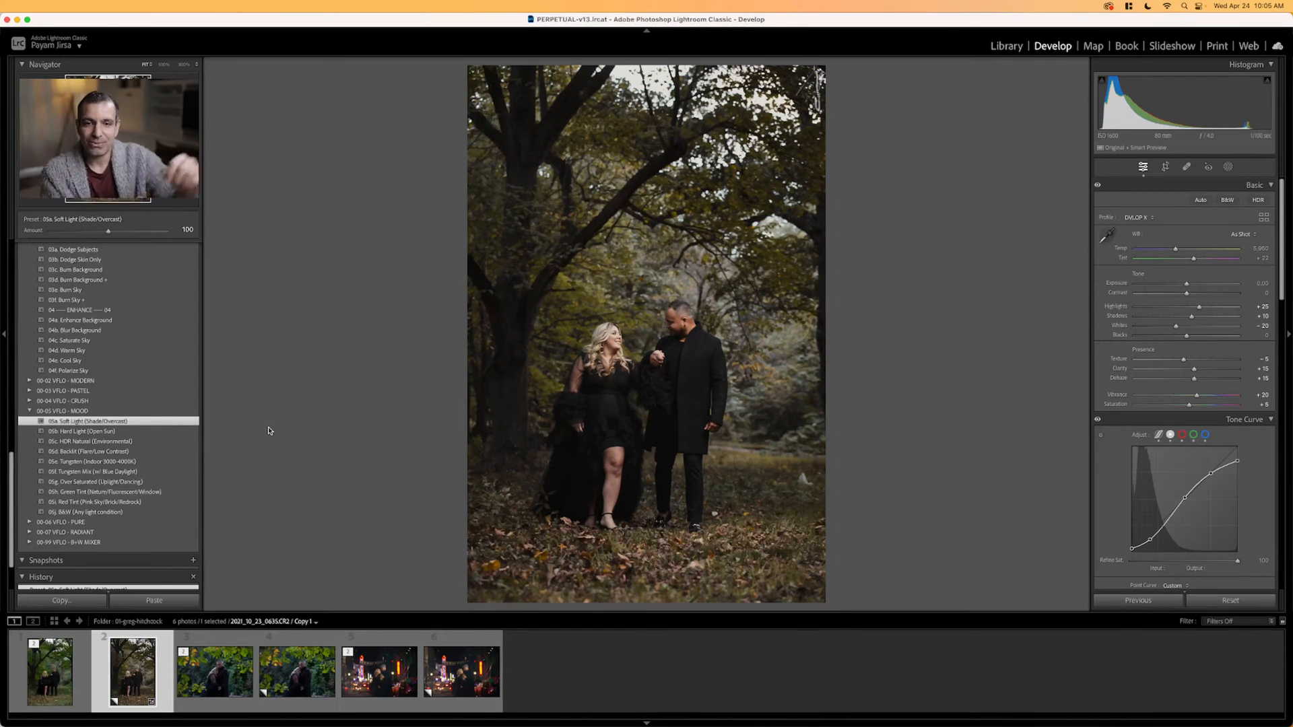
{"action": "key", "text": "Left"}
{"action": "key", "text": "Right"}
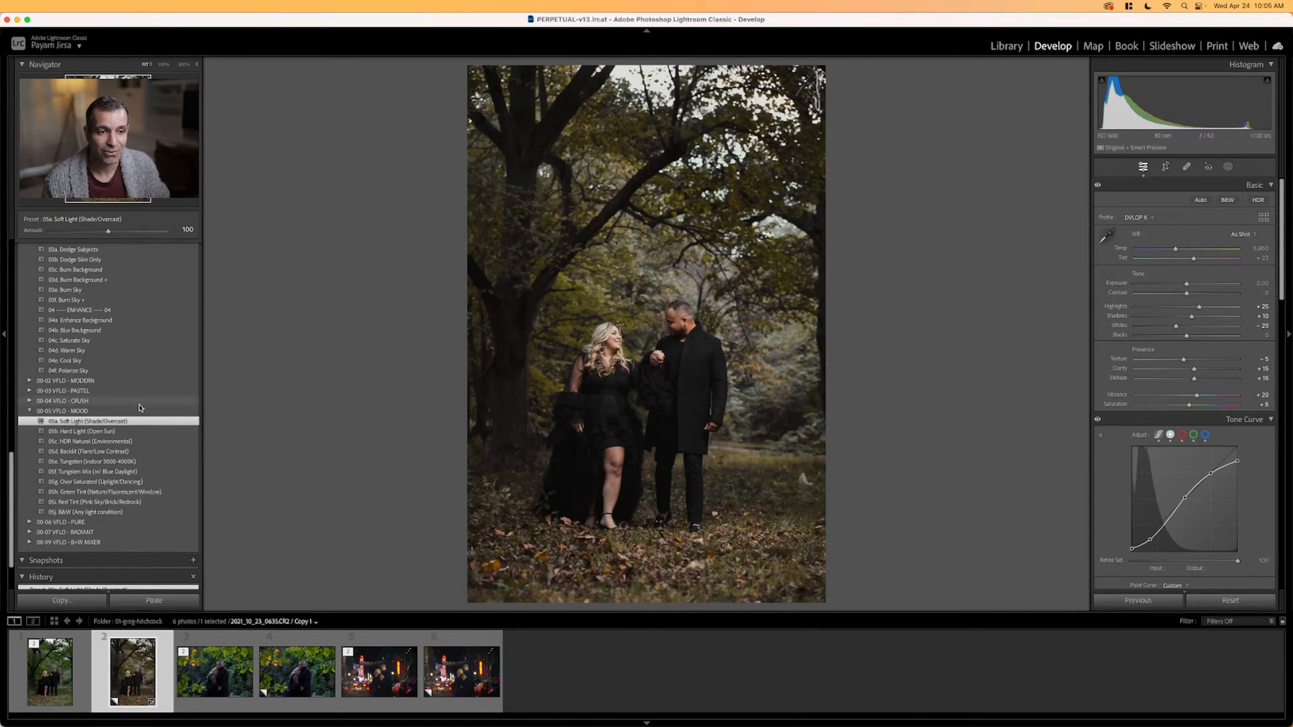
Apply the 05b Hard Light (Open Sun) preset to the tree portrait's copy, with Exposure +0.40 and Temp 6,250.
{"action": "left_click", "coordinate": [124, 431]}
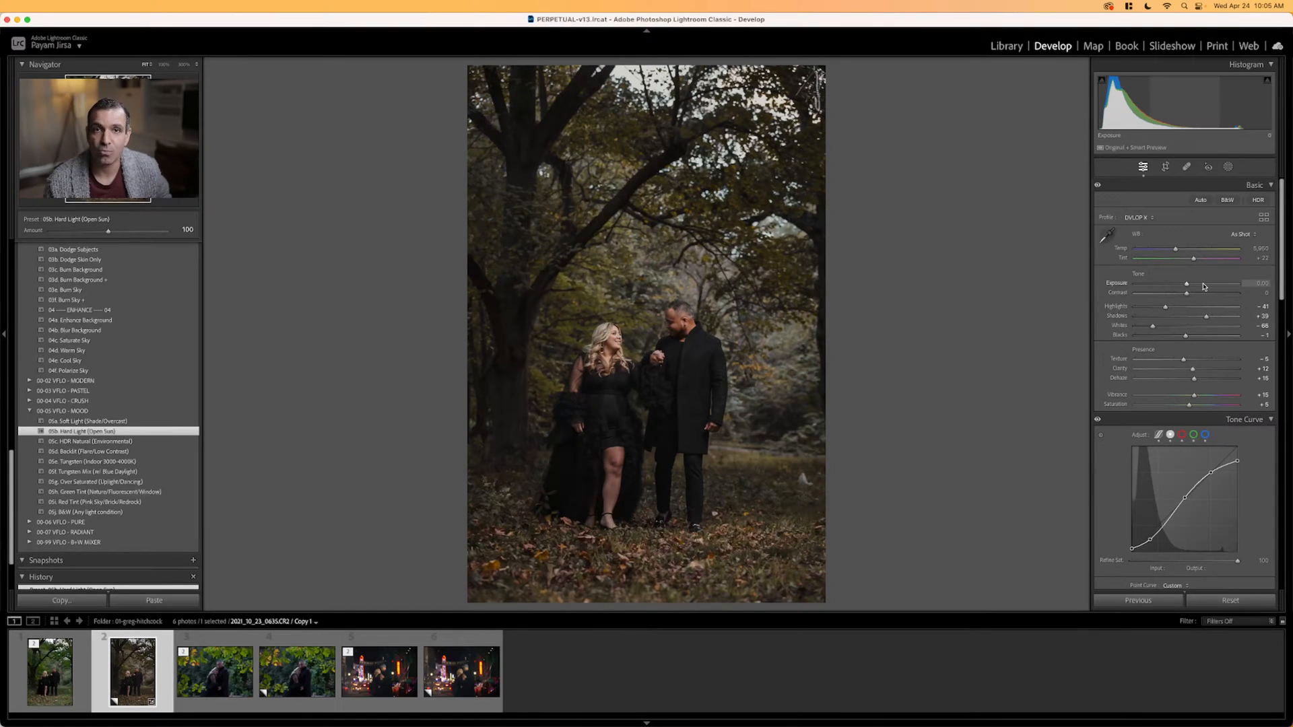
{"action": "scroll", "coordinate": [1204, 287], "scroll_direction": "up", "scroll_amount": 3}
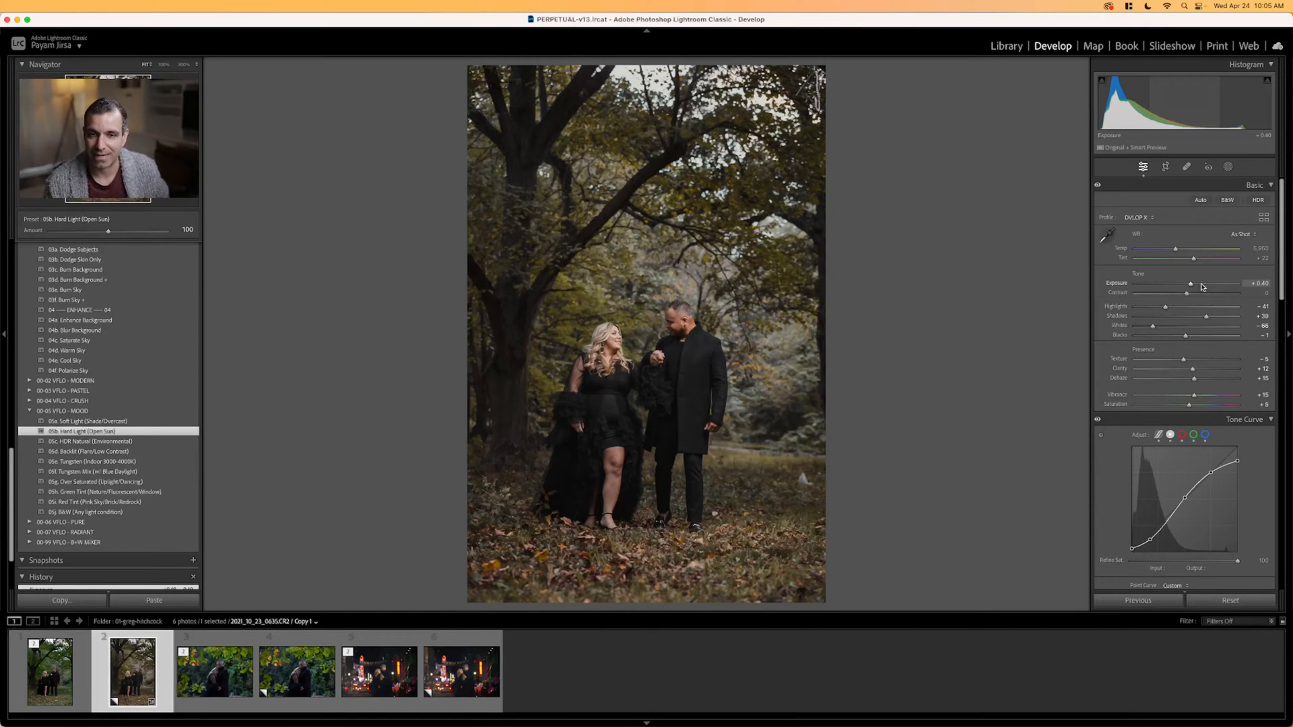
{"action": "scroll", "coordinate": [1198, 252], "scroll_direction": "up", "scroll_amount": 2}
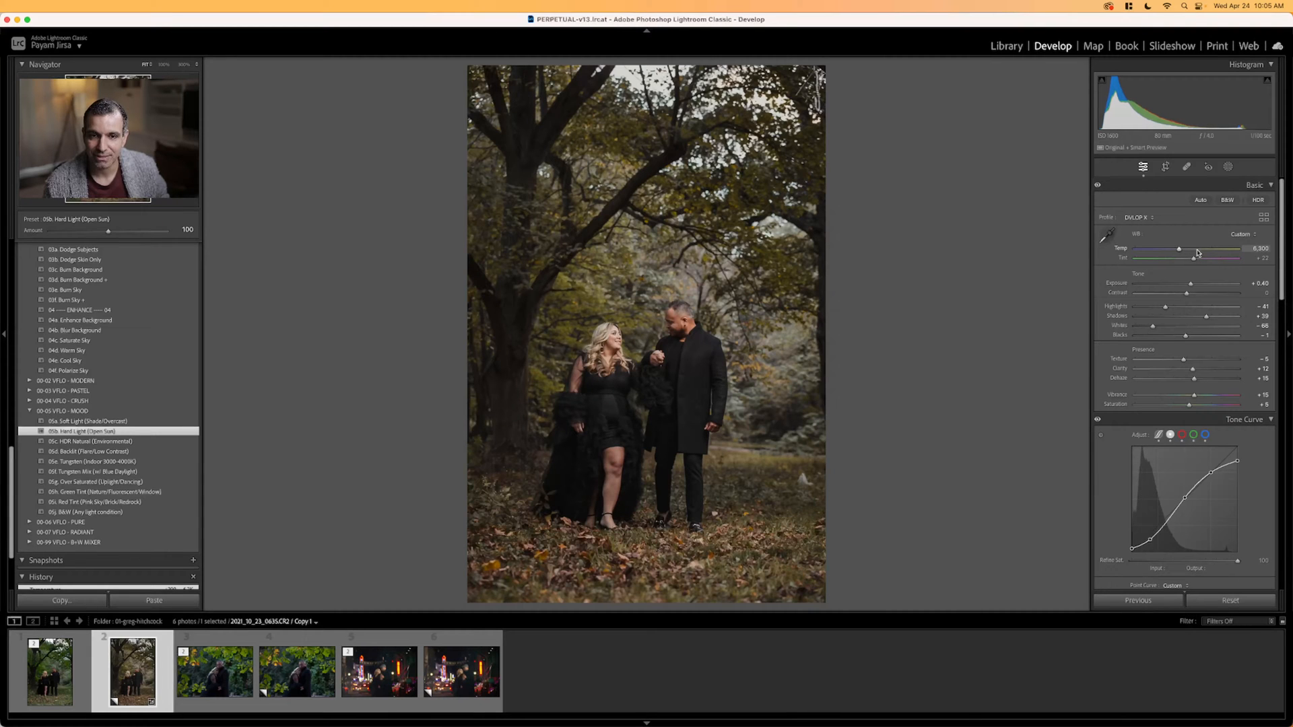
Apply the 02a Radial Burn Full preset to the tree portrait's copy and inspect its mask.
{"action": "scroll", "coordinate": [106, 315], "scroll_direction": "up", "scroll_amount": 10}
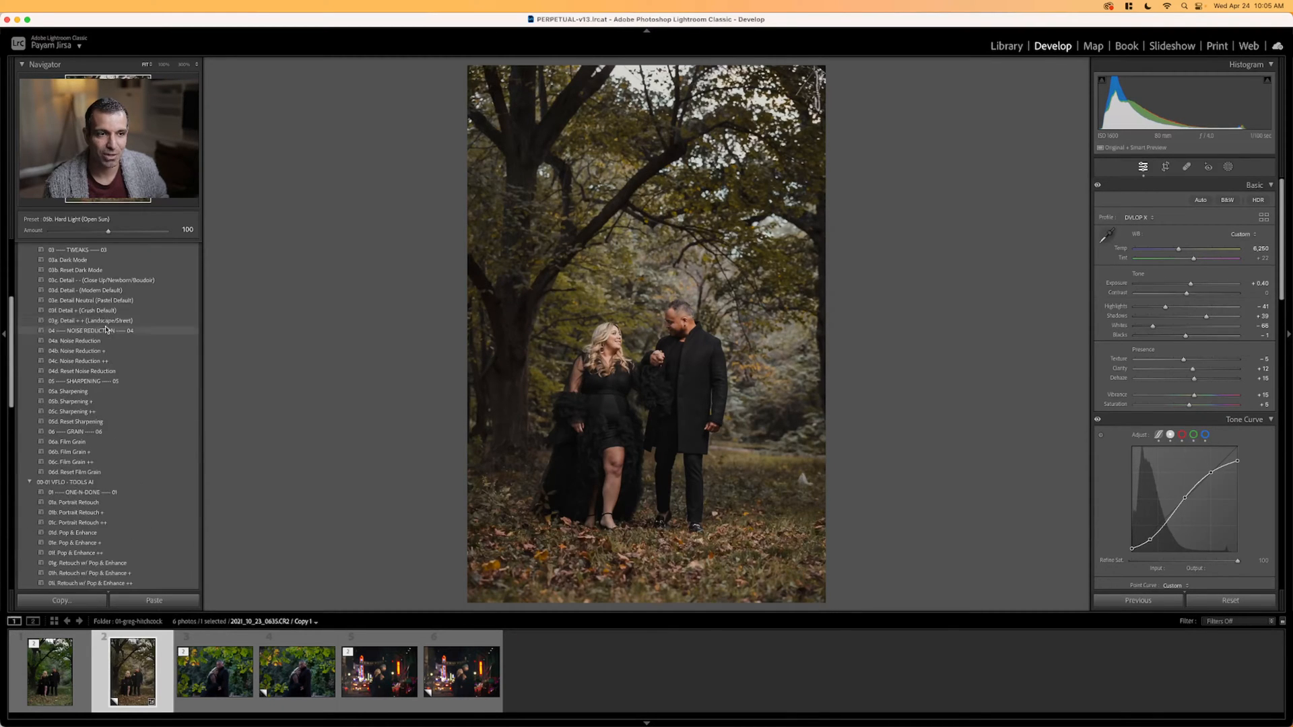
{"action": "scroll", "coordinate": [107, 314], "scroll_direction": "up", "scroll_amount": 4}
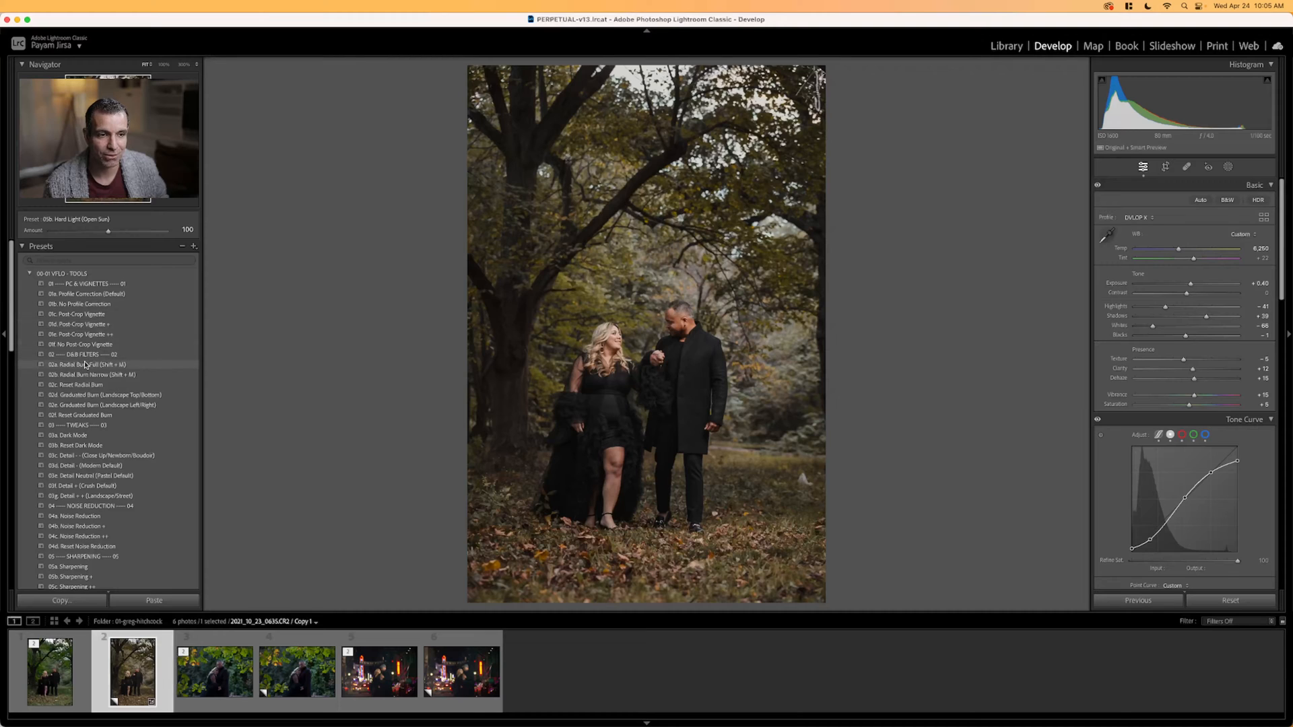
{"action": "left_click", "coordinate": [175, 365]}
{"action": "key", "text": "shift+m"}
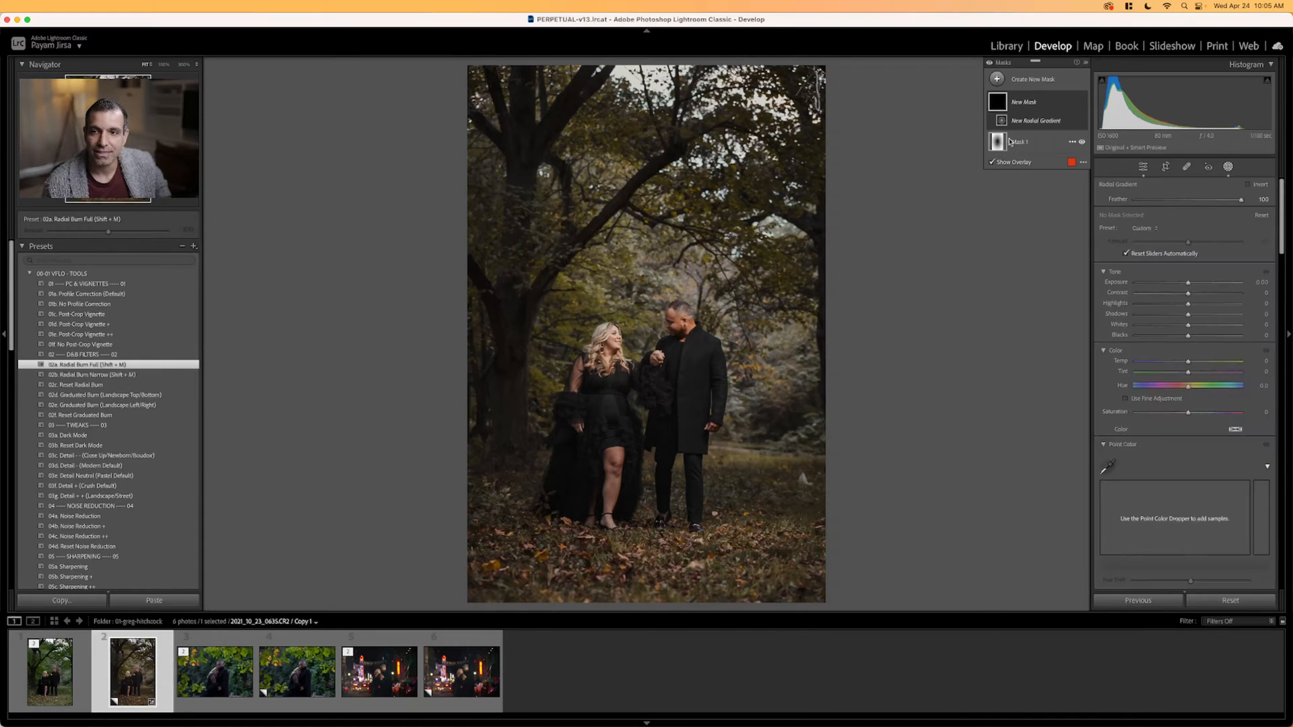
{"action": "left_click", "coordinate": [1009, 141]}
{"action": "key", "text": "shift+m"}
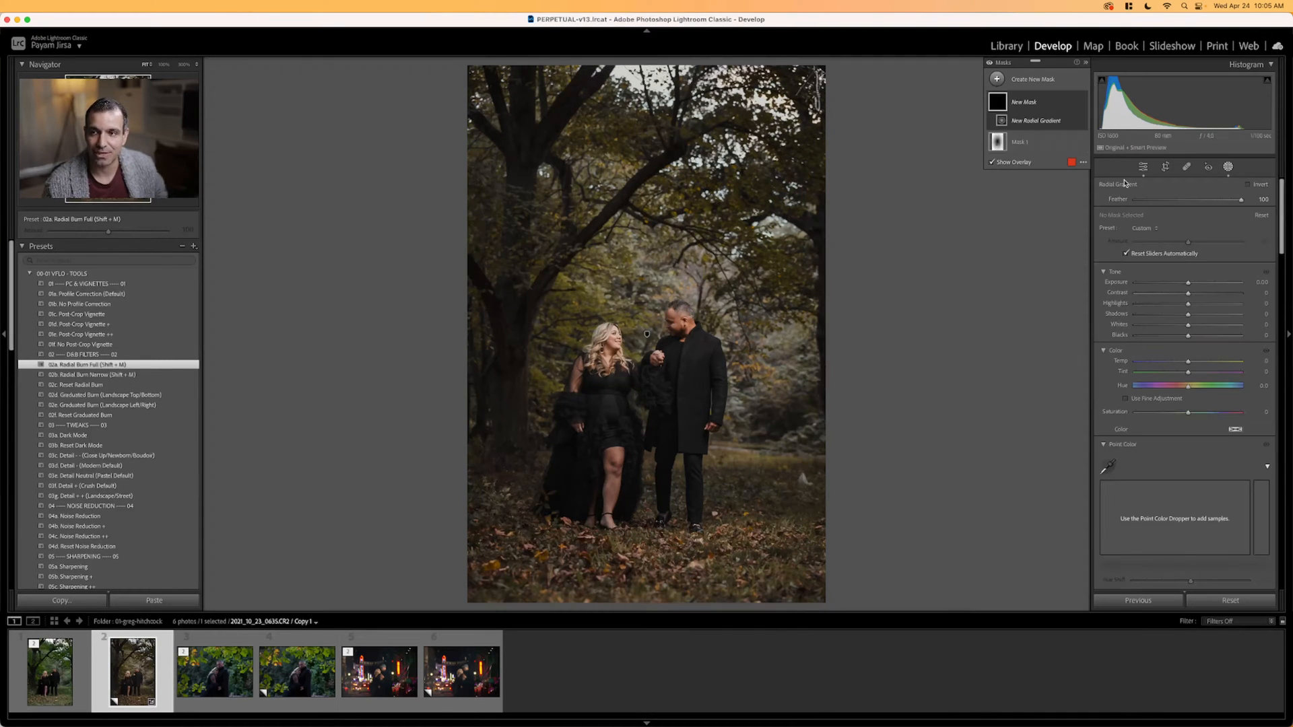
Close the masking tool, set the overall Exposure to +0.60 and compare the copy with its original.
{"action": "left_click", "coordinate": [1231, 168]}
{"action": "left_click_drag", "start_coordinate": [1192, 282], "coordinate": [1193, 284]}
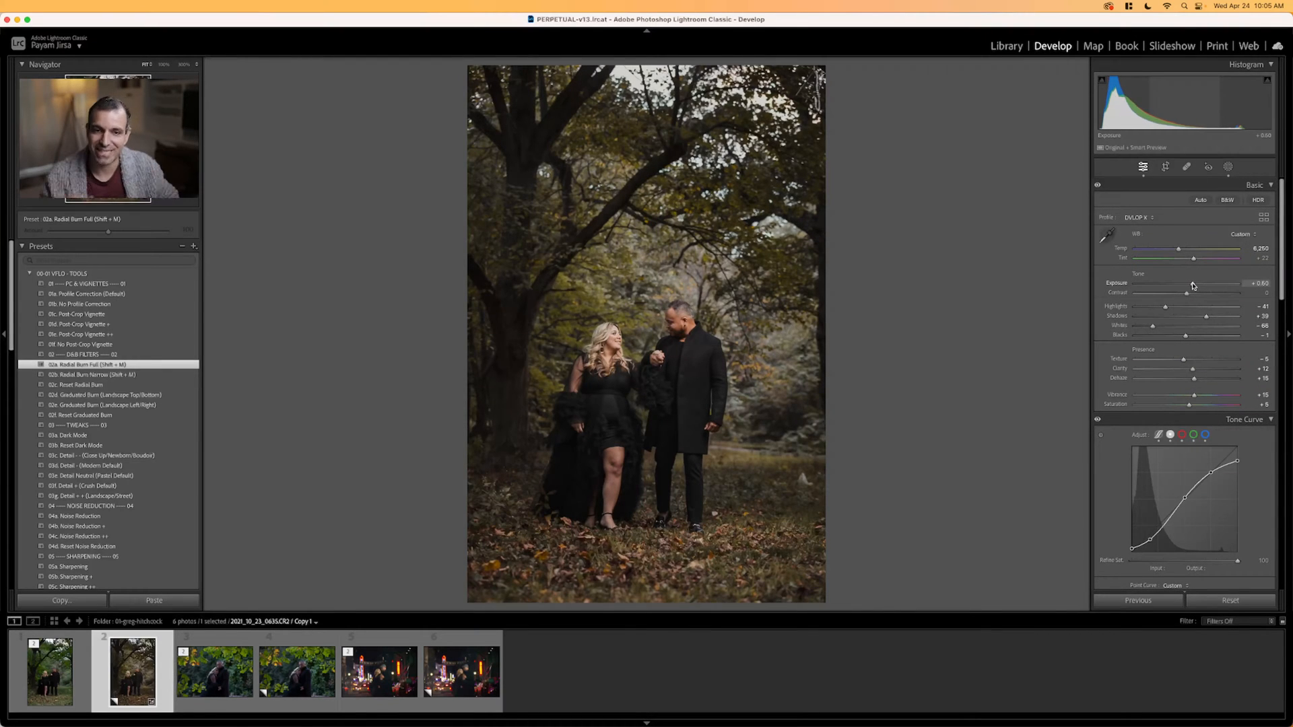
{"action": "key", "text": "Left"}
{"action": "key", "text": "Right"}
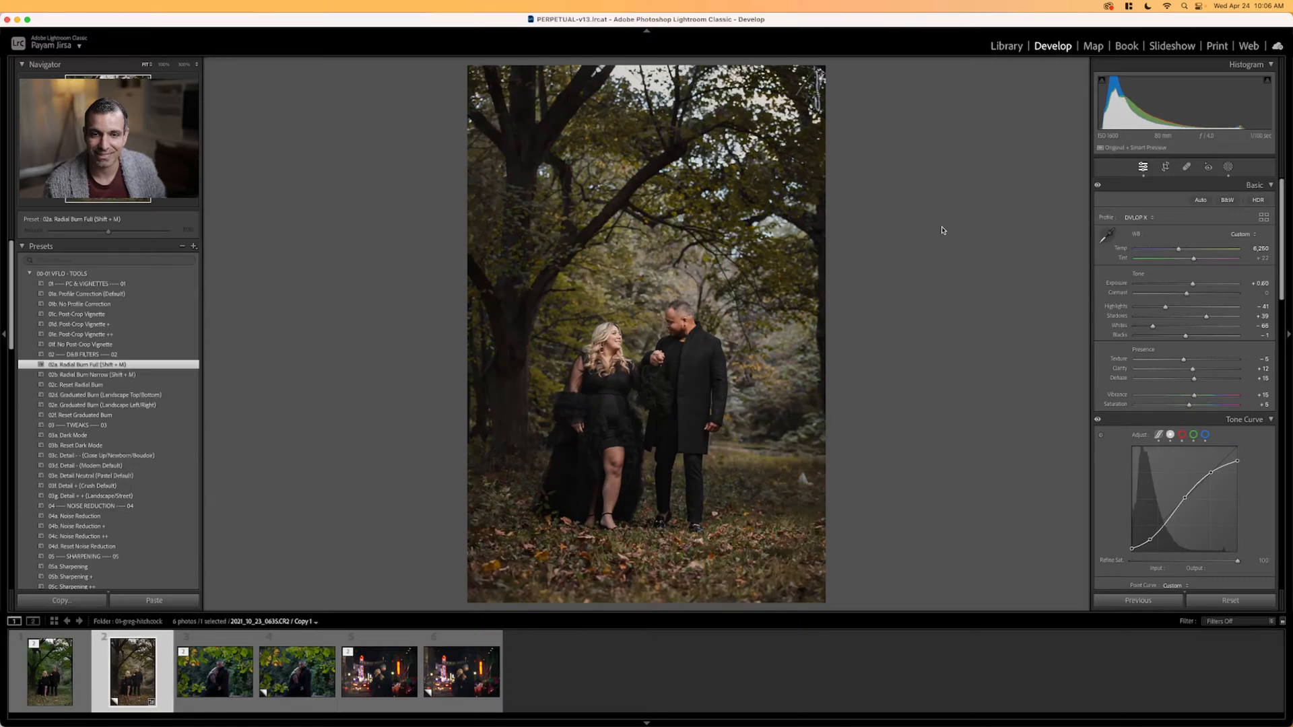
{"action": "key", "text": "Left"}
{"action": "key", "text": "Right"}
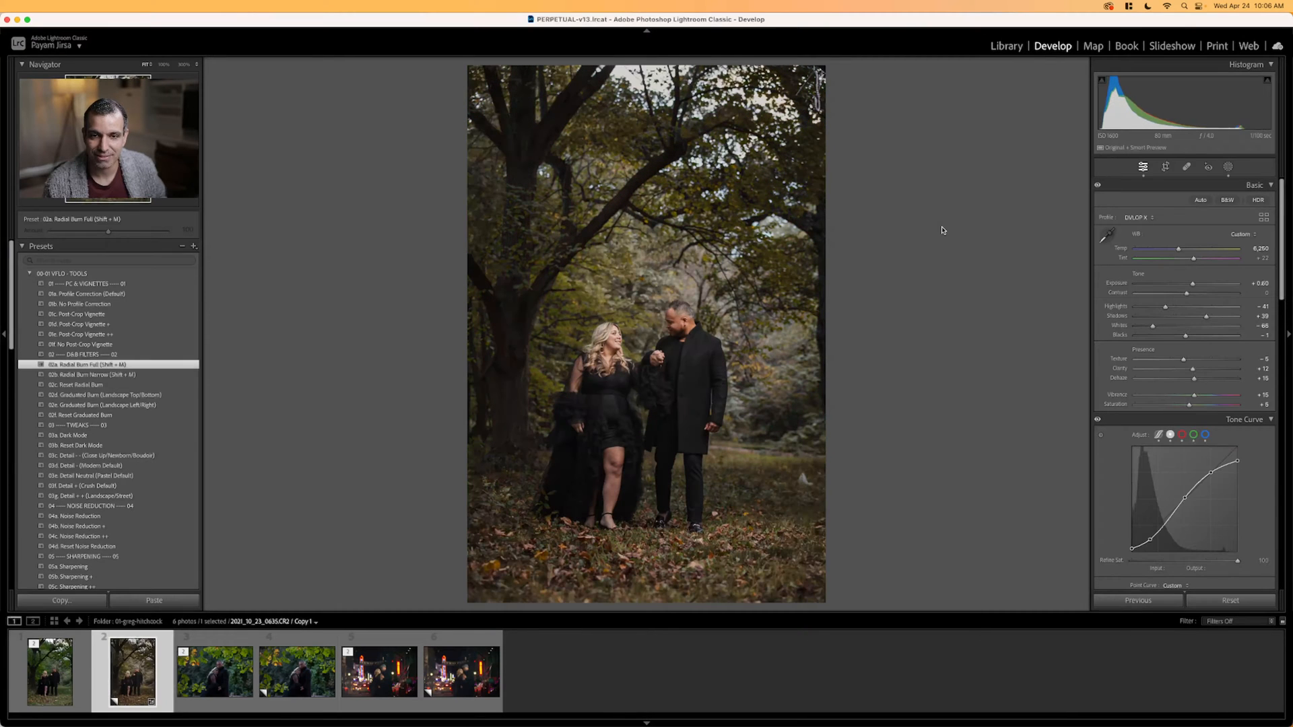
Apply the 05a Soft Light (Shade/Overcast) preset to the copy of the embracing couple photo, with Exposure +0.66 and Temp about 7,350.
{"action": "key", "text": "Right"}
{"action": "key", "text": "Right"}
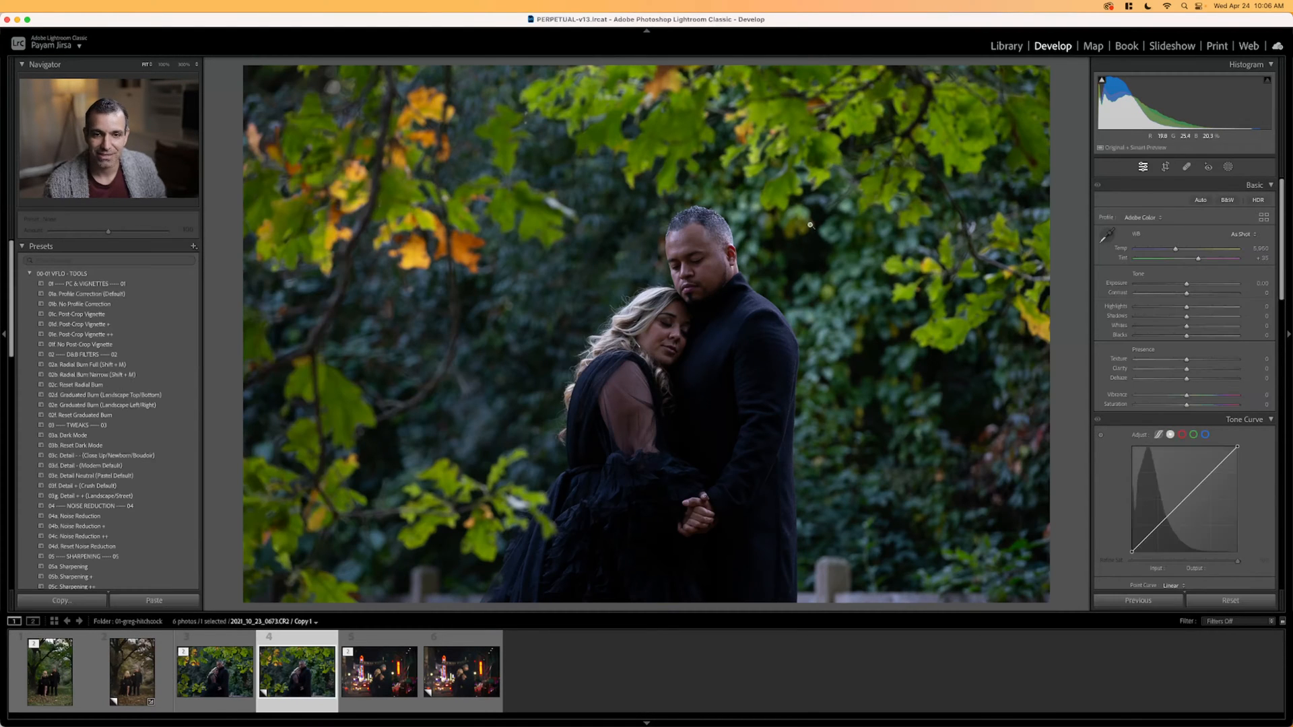
{"action": "scroll", "coordinate": [112, 436], "scroll_direction": "down", "scroll_amount": 10}
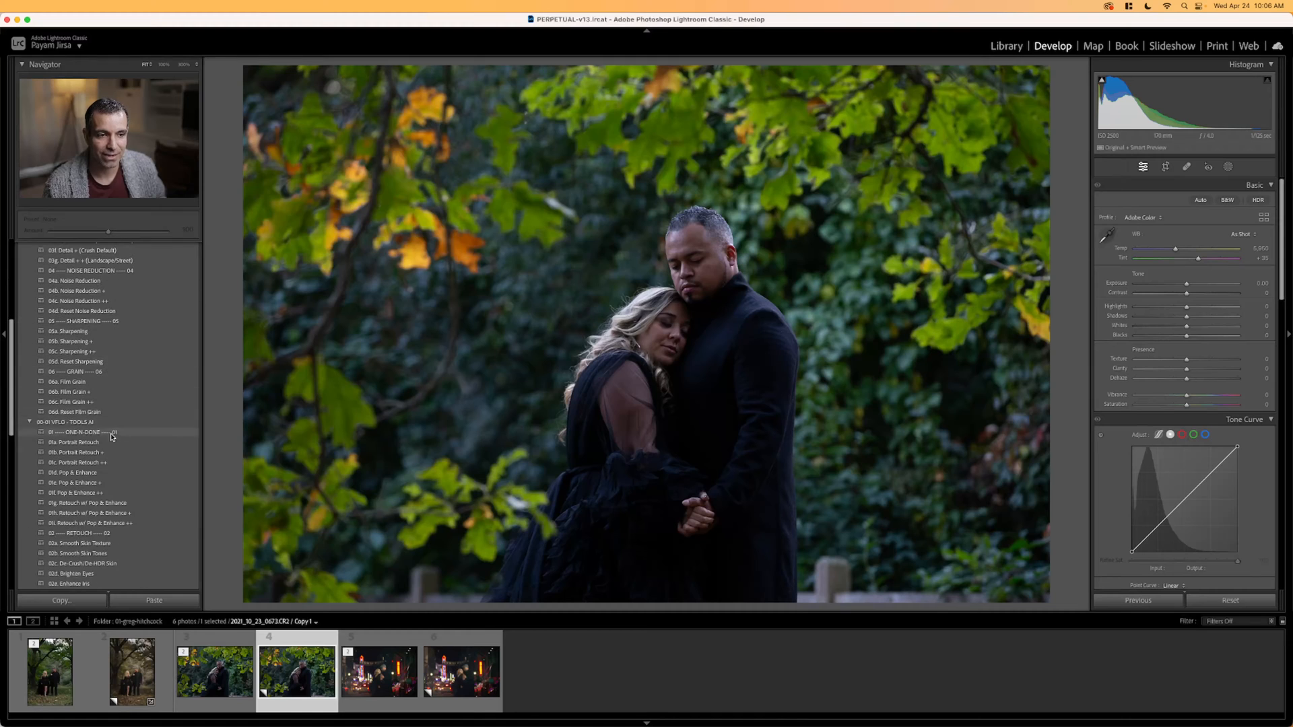
{"action": "scroll", "coordinate": [112, 437], "scroll_direction": "down", "scroll_amount": 15}
{"action": "left_click", "coordinate": [112, 466]}
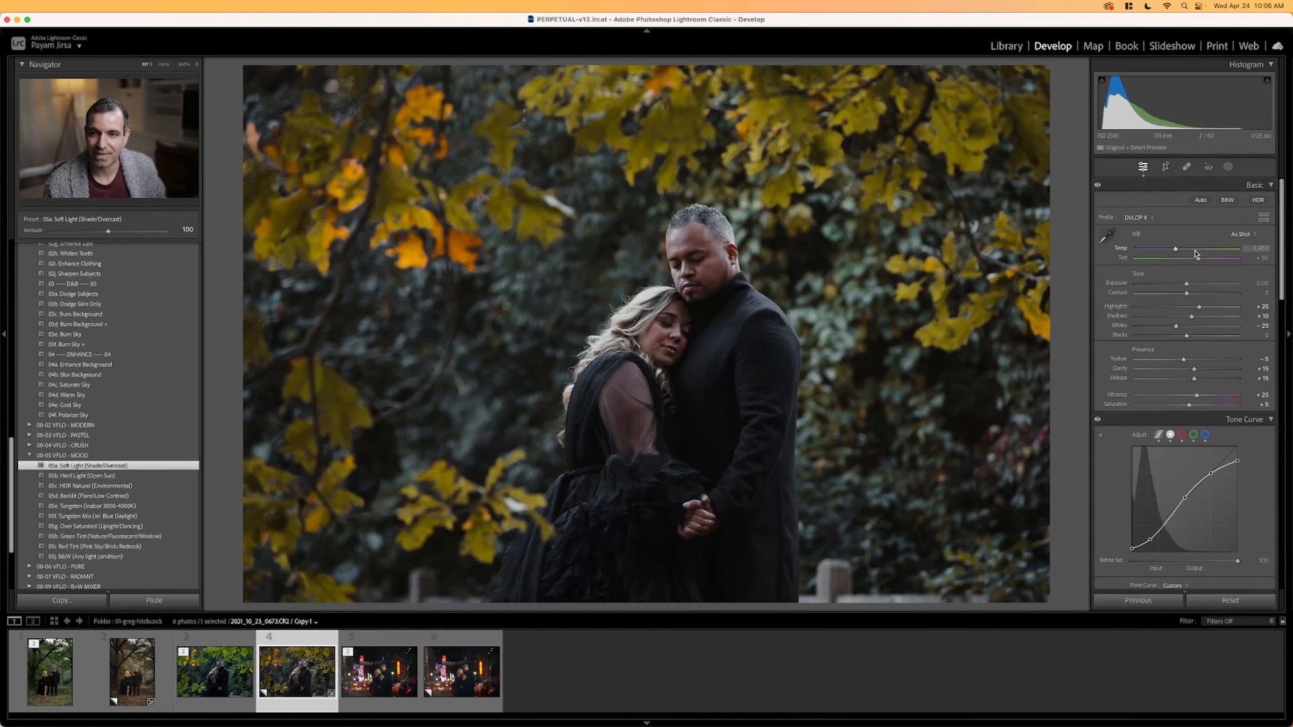
{"action": "left_click_drag", "start_coordinate": [1195, 286], "coordinate": [1201, 249]}
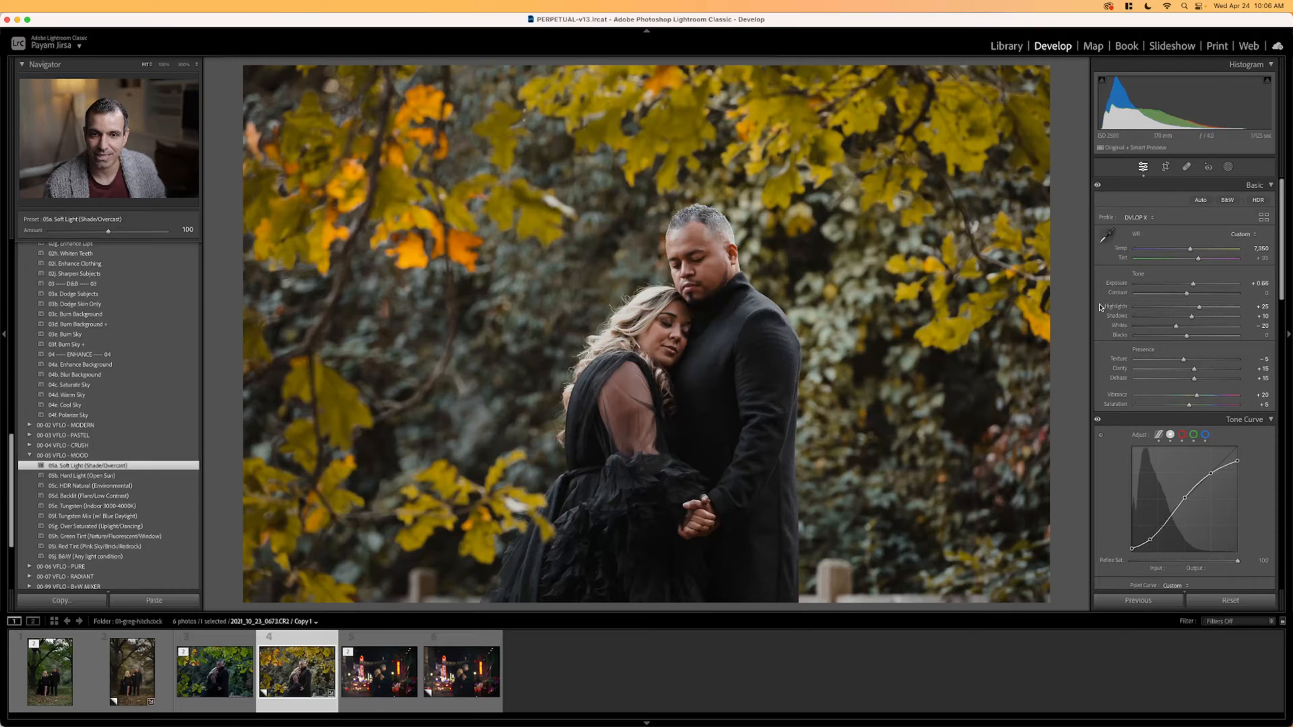
Apply the 01g Retouch w/ Pop & Enhance preset to the embracing couple's copy and review its AI masks.
{"action": "scroll", "coordinate": [112, 387], "scroll_direction": "up", "scroll_amount": 10}
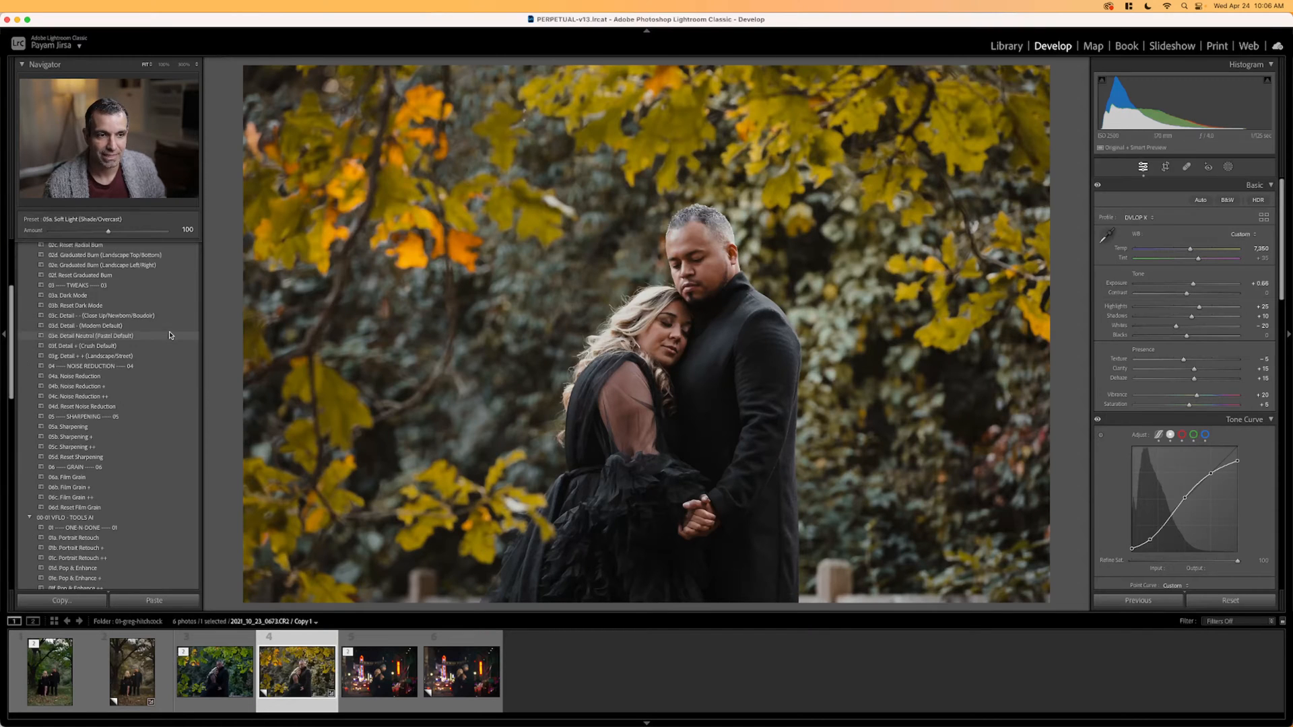
{"action": "scroll", "coordinate": [111, 384], "scroll_direction": "down", "scroll_amount": 10}
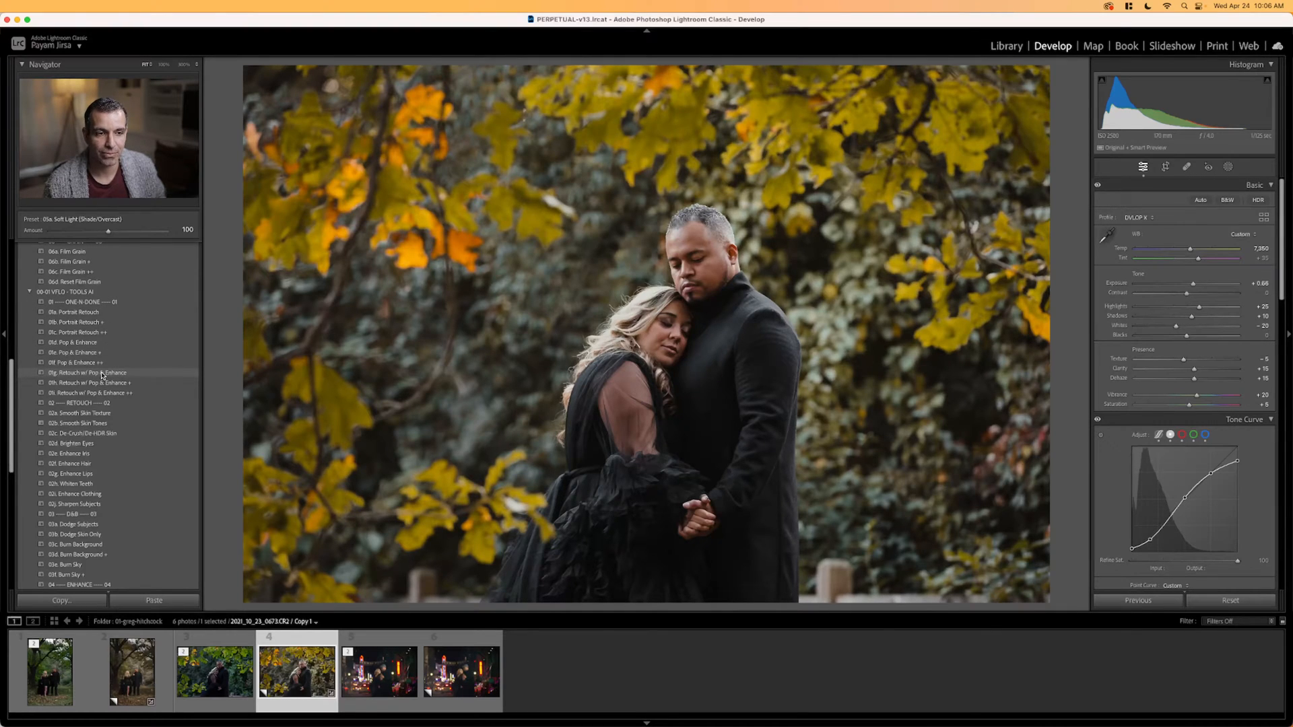
{"action": "left_click", "coordinate": [102, 375]}
{"action": "left_click_drag", "start_coordinate": [9, 176], "coordinate": [421, 190]}
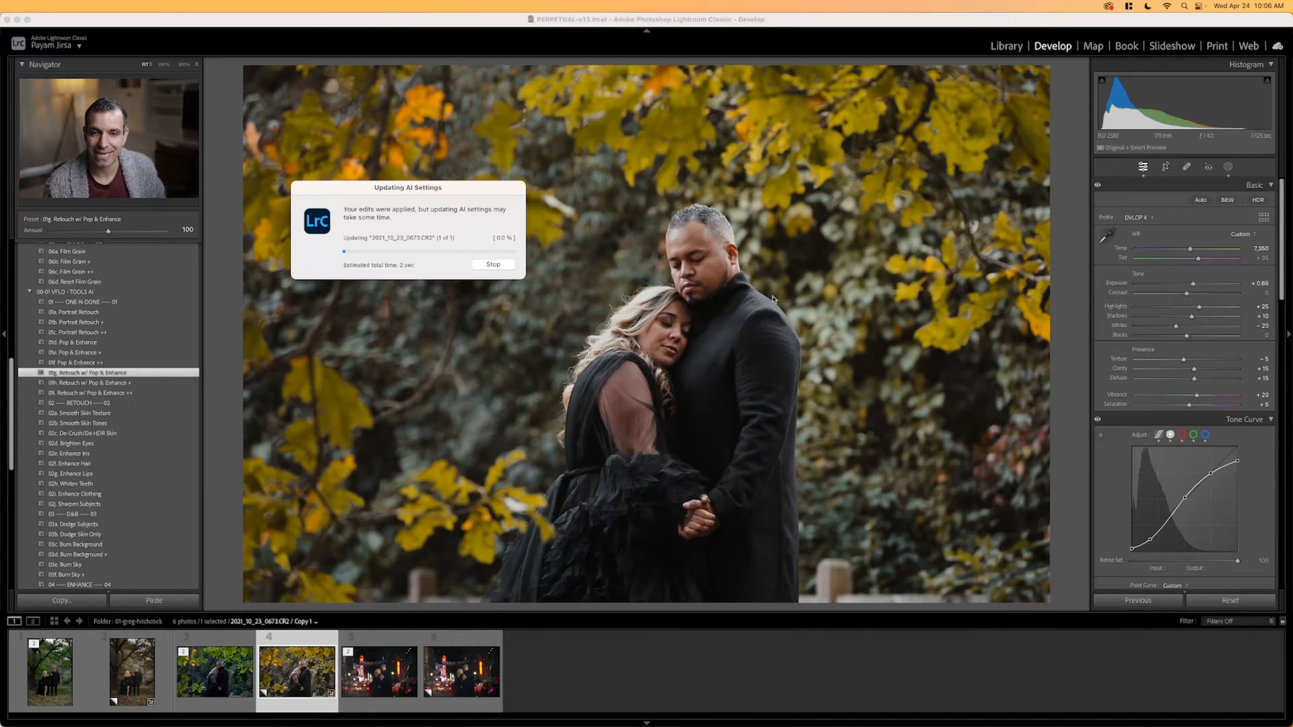
{"action": "left_click", "coordinate": [1228, 166]}
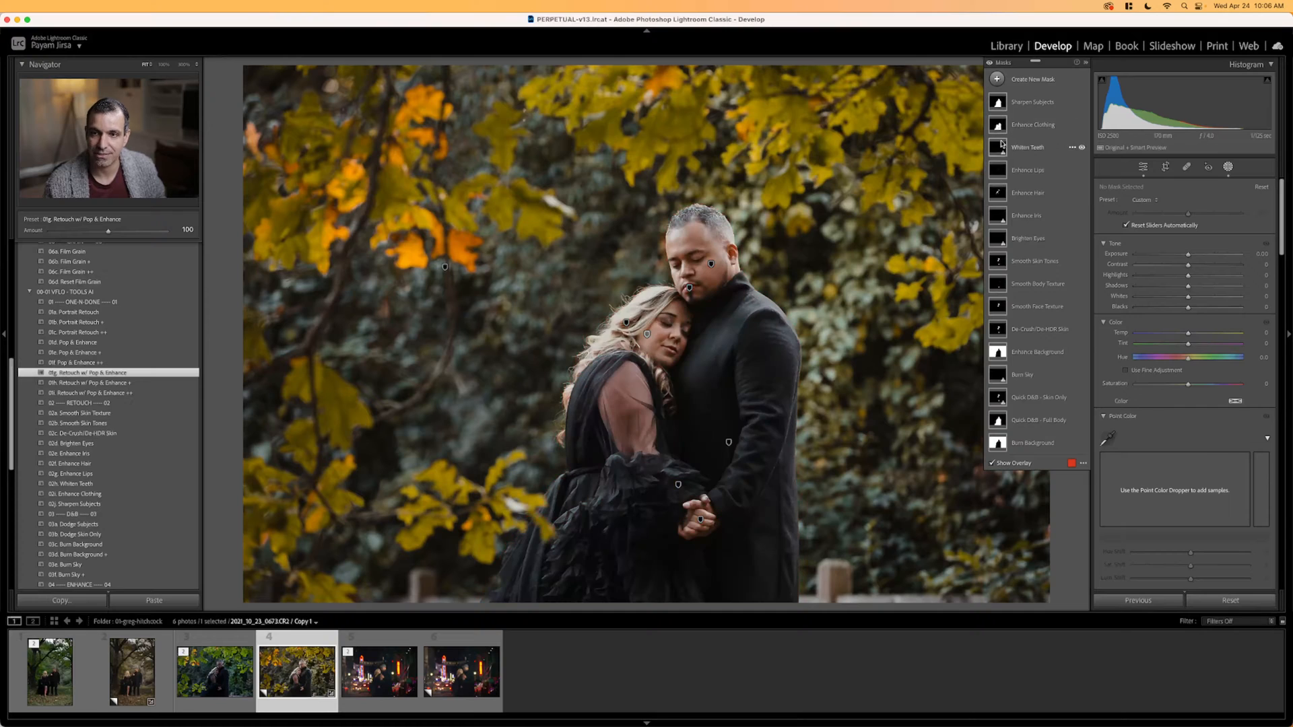
{"action": "mouse_move", "coordinate": [998, 194]}
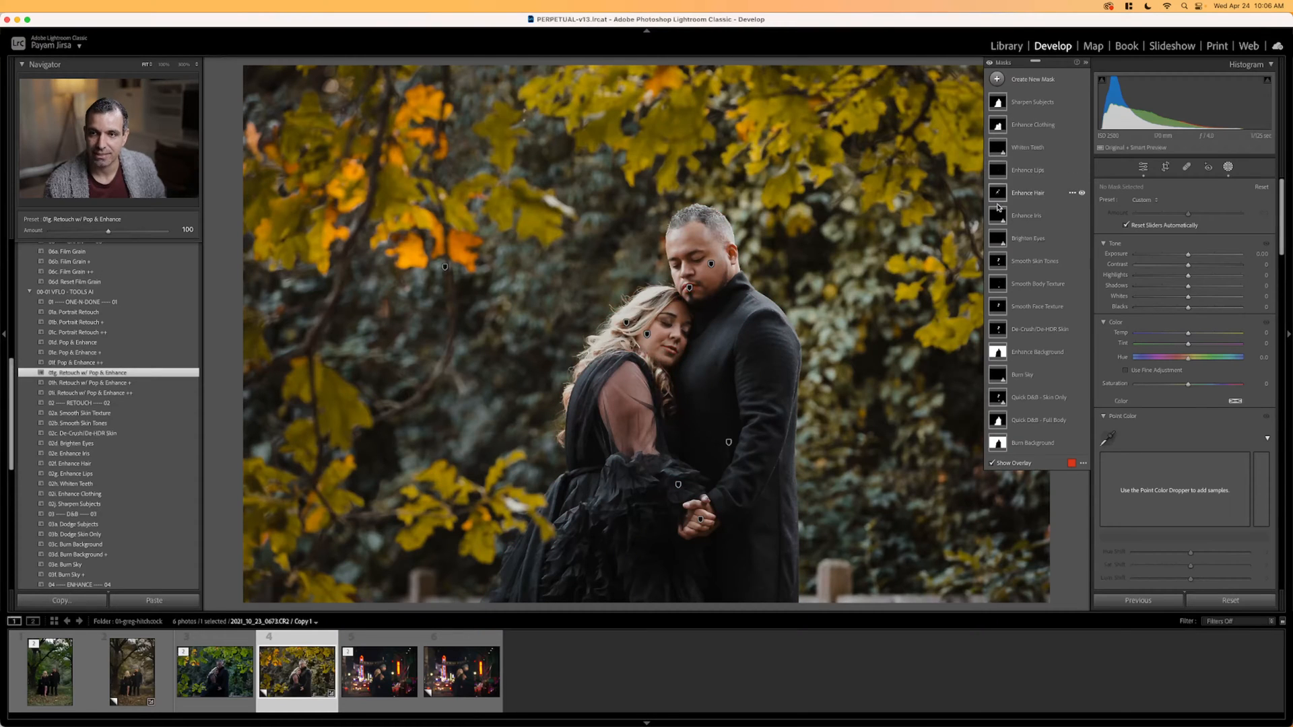
{"action": "mouse_move", "coordinate": [1002, 293]}
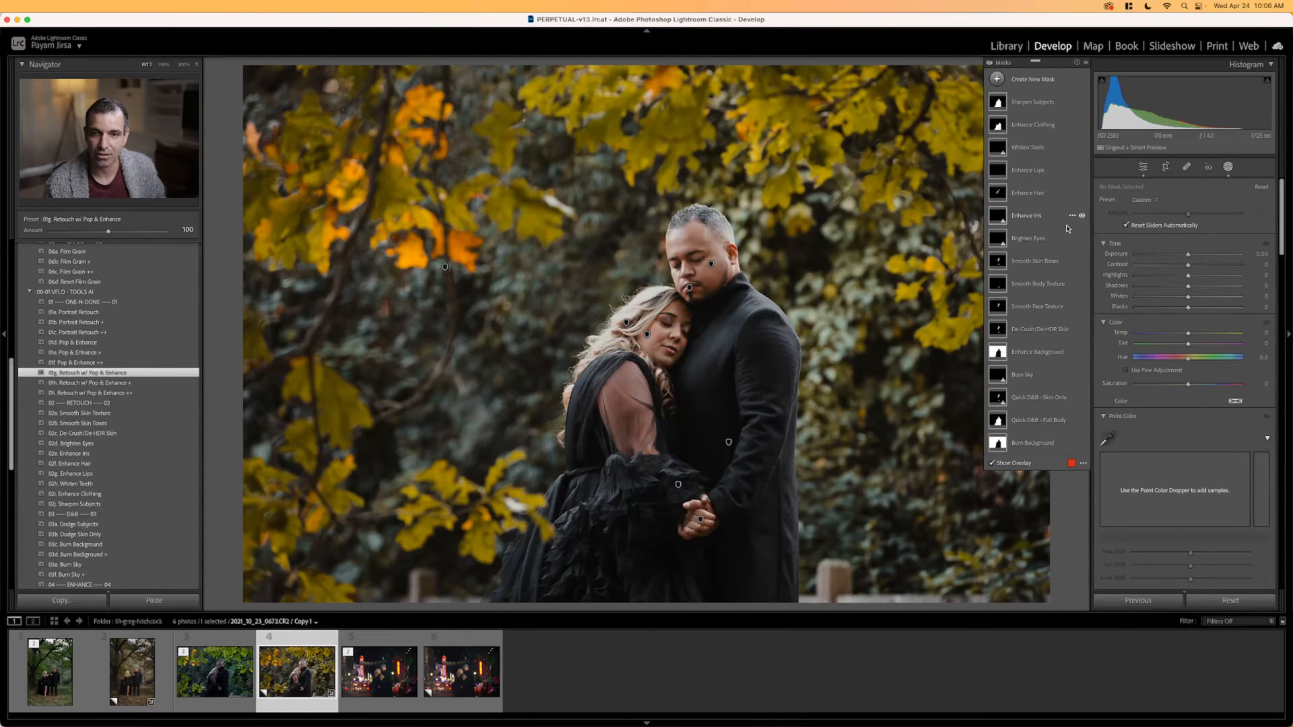
{"action": "left_click", "coordinate": [1228, 168]}
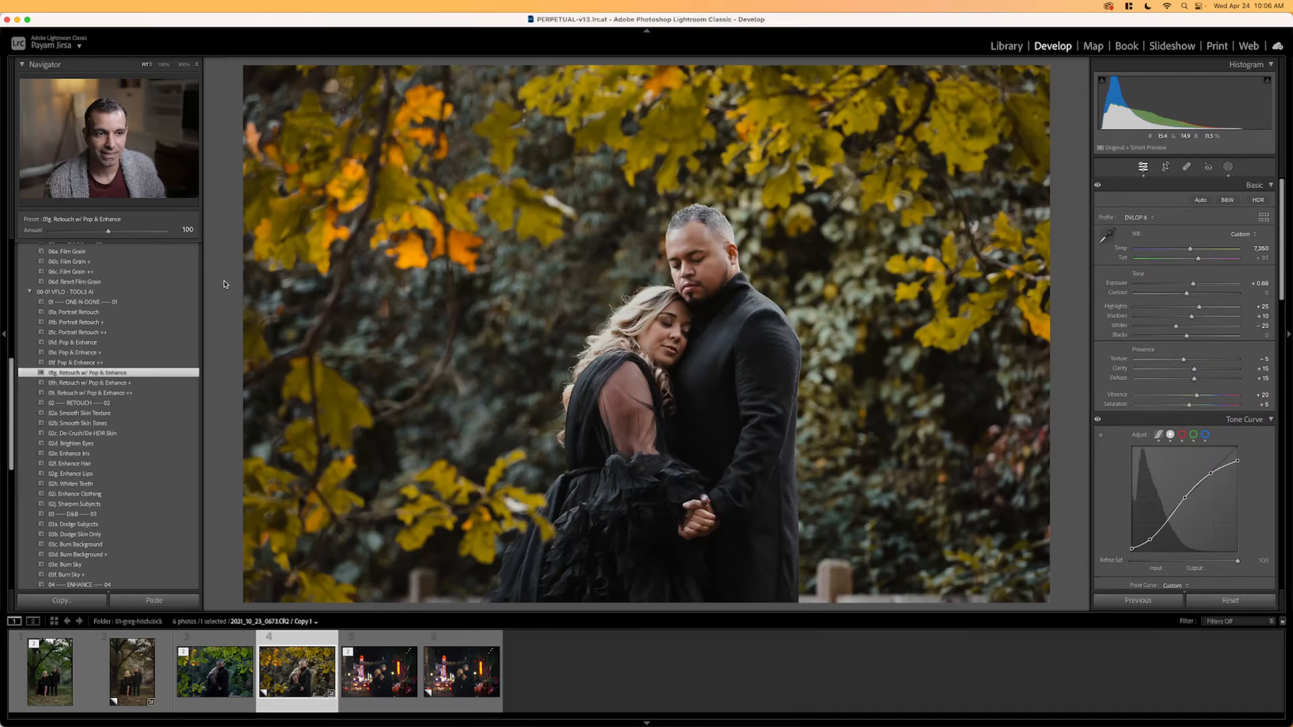
Apply the 02a Radial Burn Full preset to the embracing couple's copy and narrow its radial gradient horizontally around the couple.
{"action": "scroll", "coordinate": [94, 317], "scroll_direction": "up", "scroll_amount": 10}
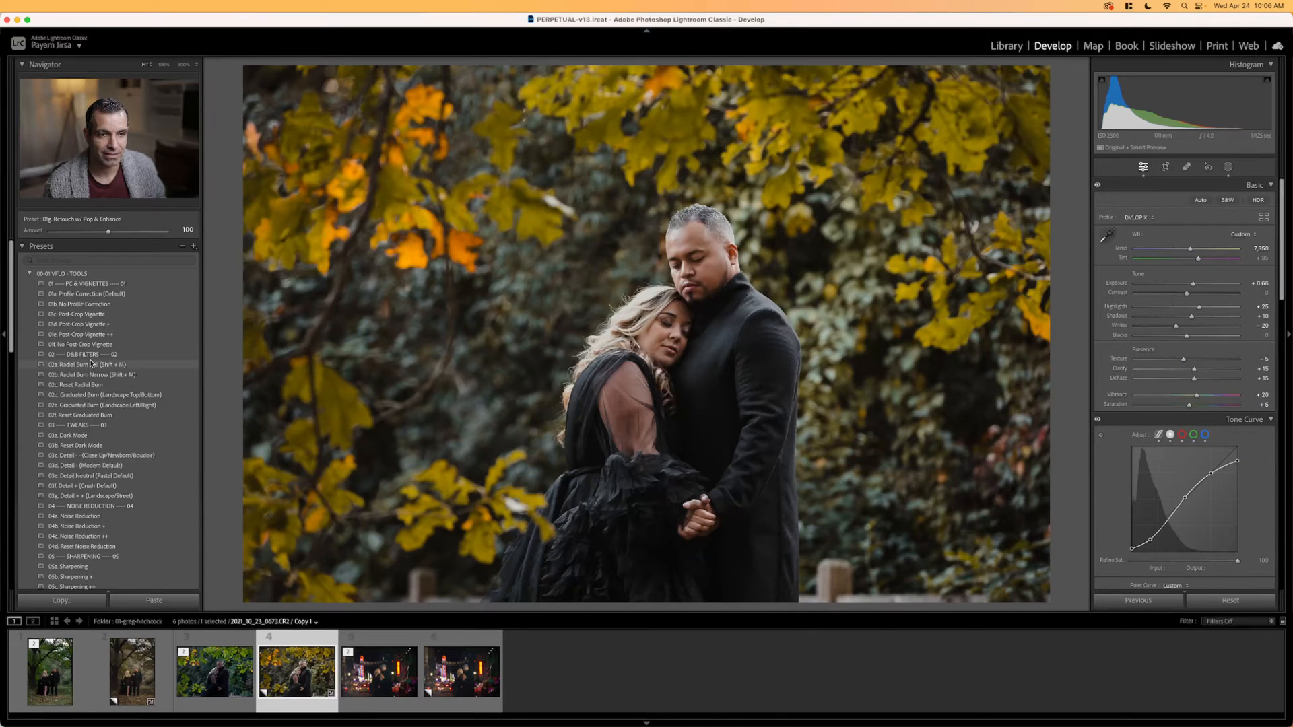
{"action": "left_click", "coordinate": [87, 364]}
{"action": "left_click", "coordinate": [606, 246]}
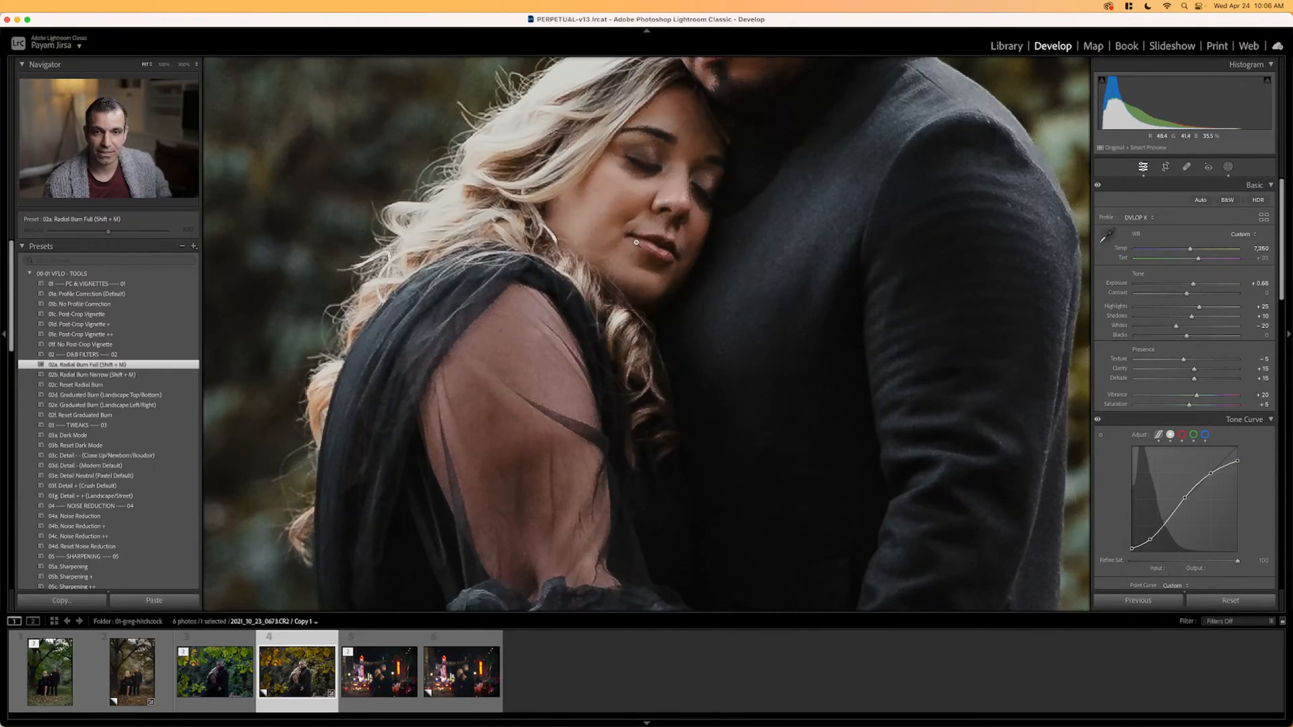
{"action": "left_click", "coordinate": [624, 243]}
{"action": "key", "text": "shift+m"}
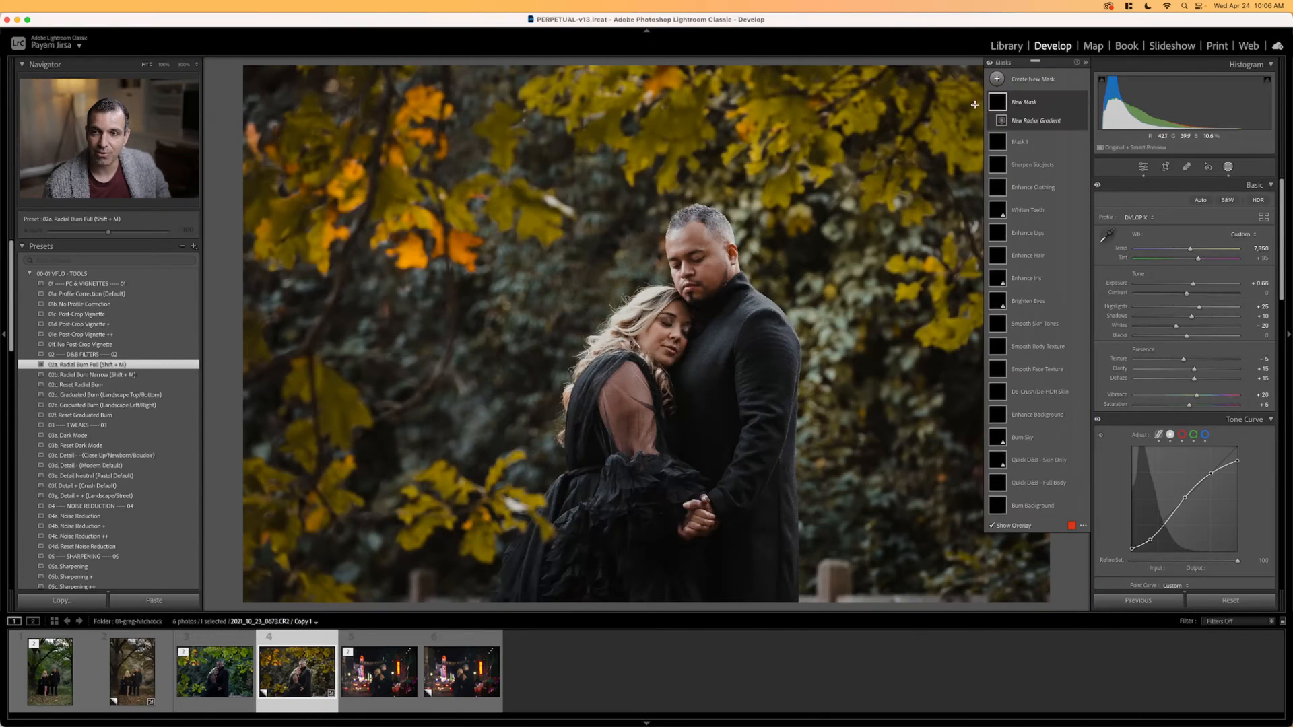
{"action": "left_click", "coordinate": [998, 143]}
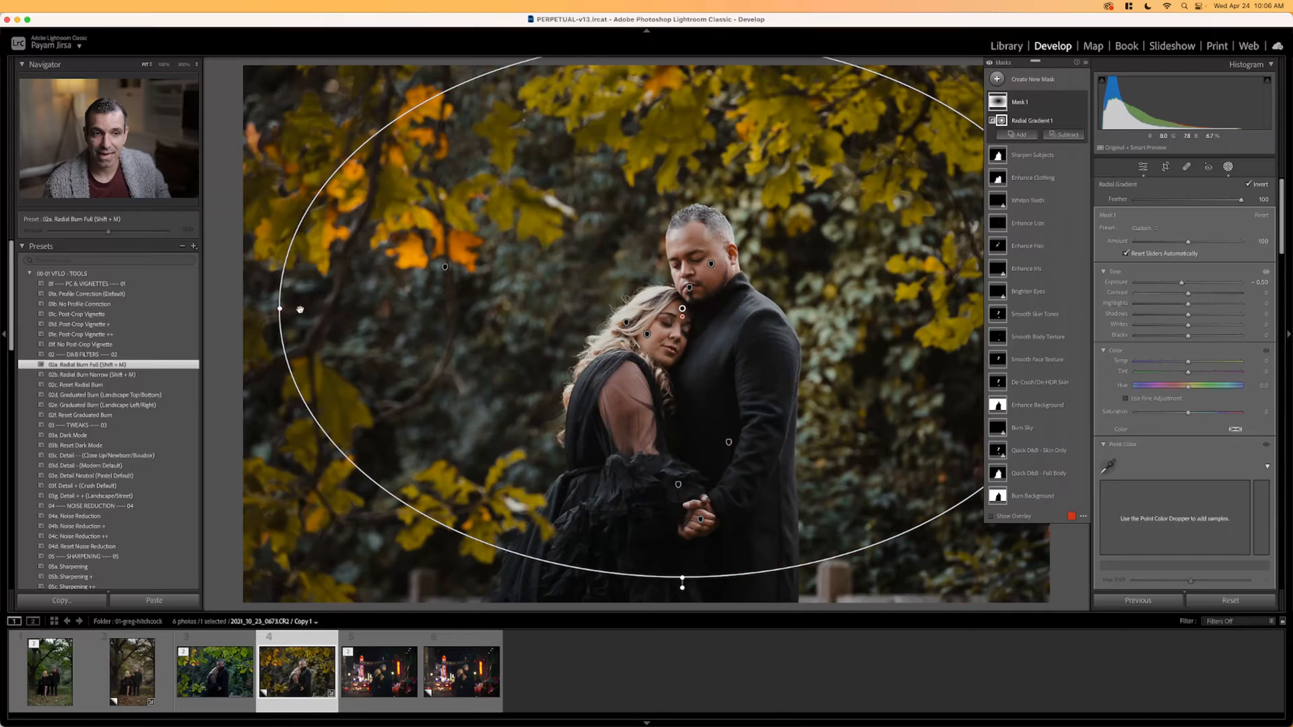
{"action": "left_click_drag", "start_coordinate": [278, 308], "coordinate": [489, 298]}
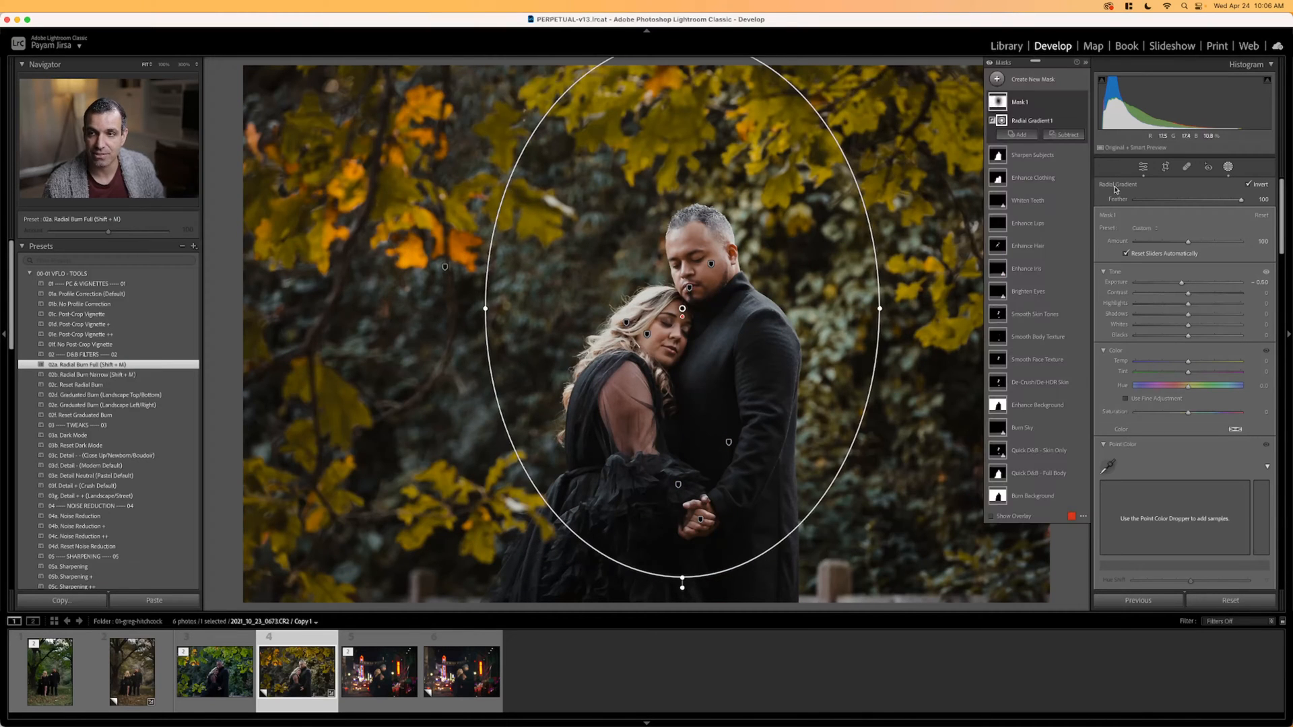
{"action": "left_click", "coordinate": [1229, 169]}
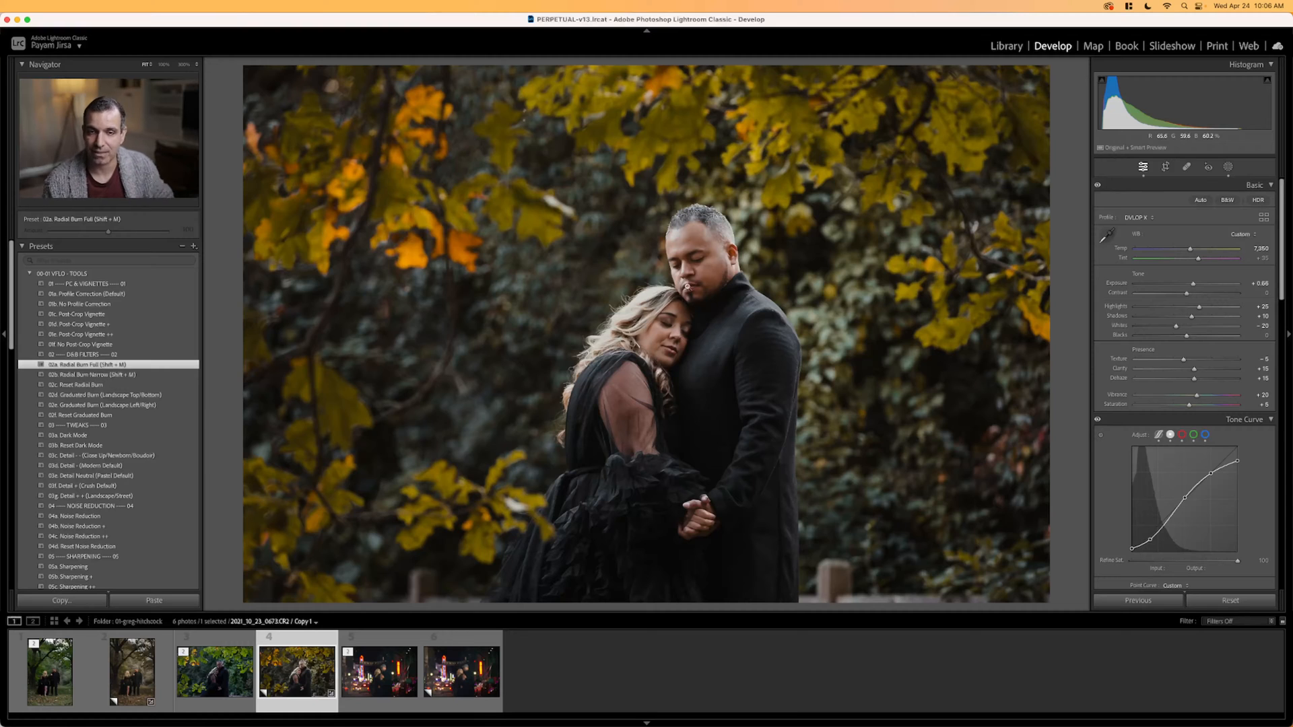
{"action": "key", "text": "Left"}
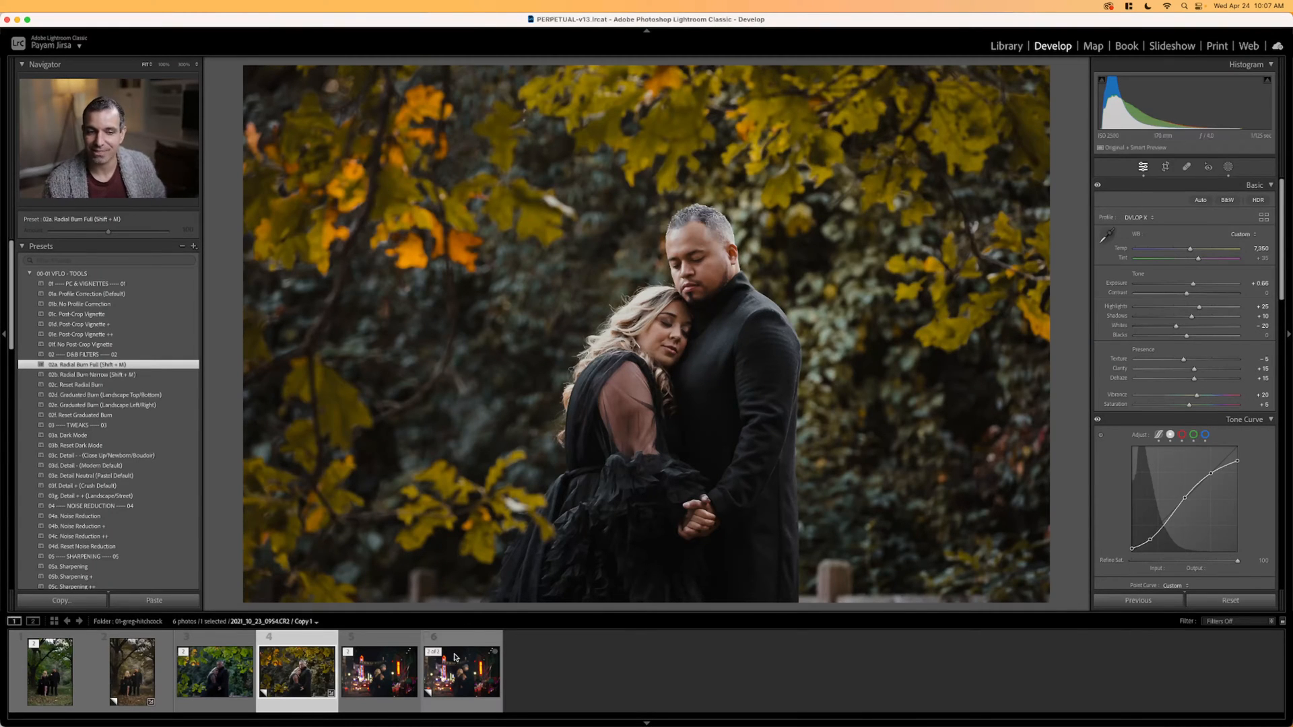
Open the copy of the night street couple photo and straighten it with a crop angle of 0.87.
{"action": "left_click", "coordinate": [462, 636]}
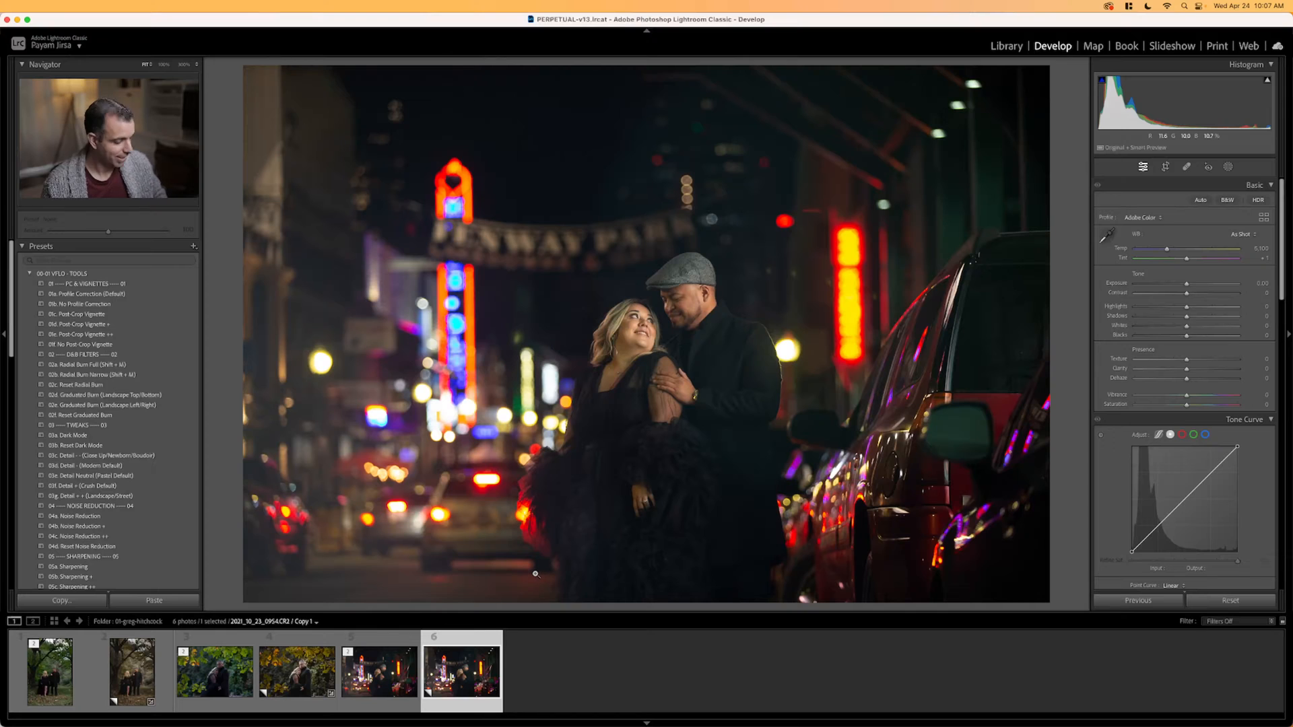
{"action": "key", "text": "r"}
{"action": "left_click_drag", "start_coordinate": [234, 265], "coordinate": [235, 257]}
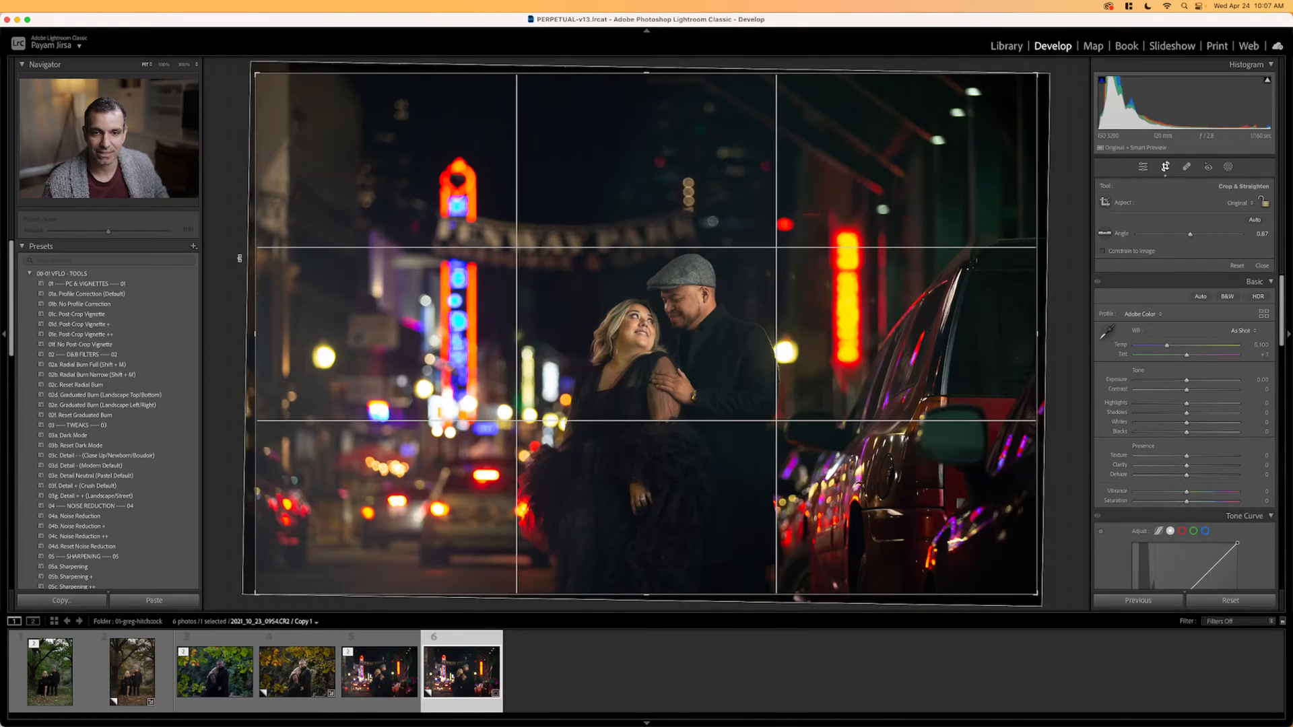
{"action": "key", "text": "Return"}
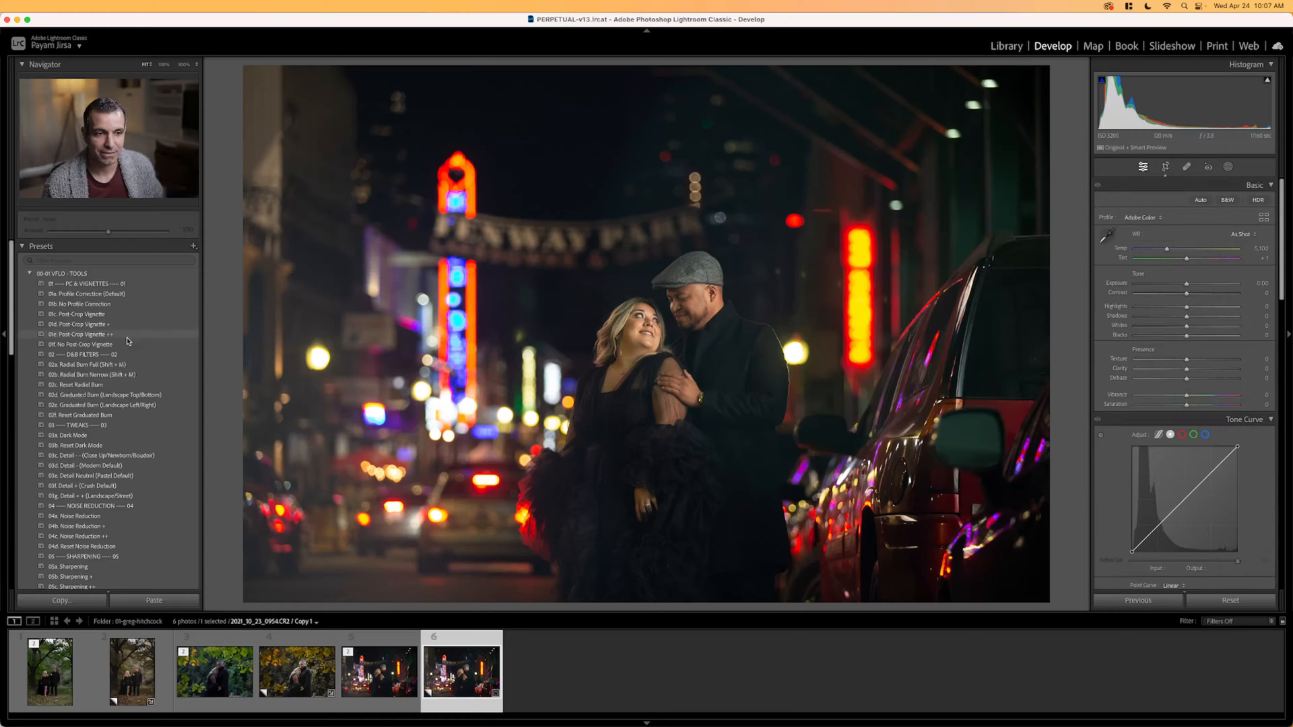
Try the 05e Tungsten preset on the night street copy, and apply 05a Soft Light (Shade/Overcast) instead.
{"action": "scroll", "coordinate": [113, 436], "scroll_direction": "down", "scroll_amount": 15}
{"action": "scroll", "coordinate": [113, 436], "scroll_direction": "down", "scroll_amount": 1}
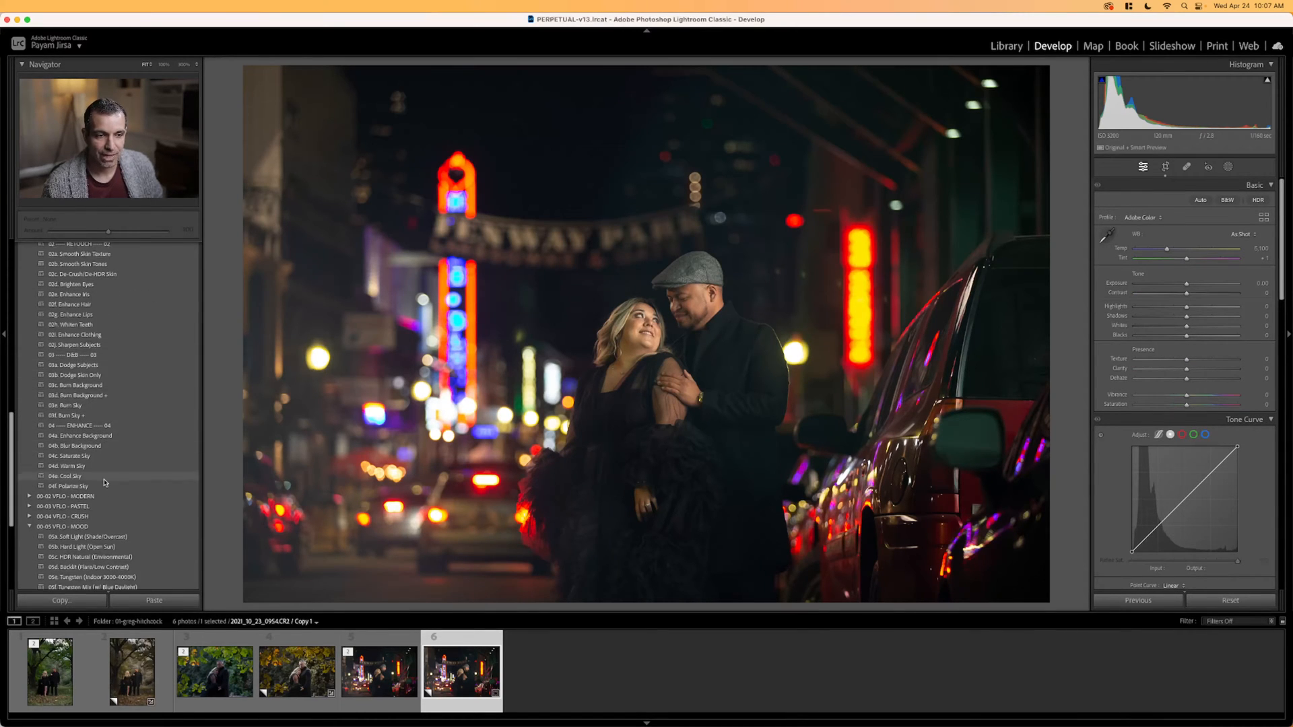
{"action": "scroll", "coordinate": [105, 466], "scroll_direction": "down", "scroll_amount": 3}
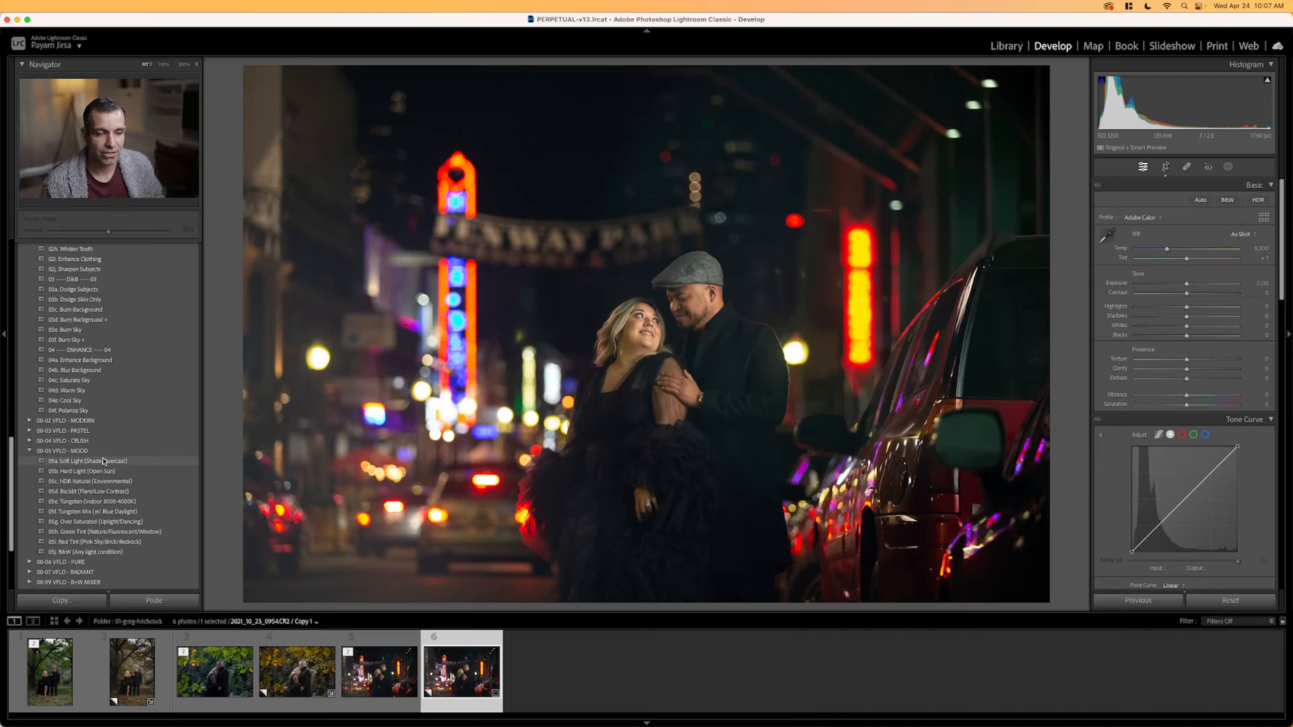
{"action": "left_click", "coordinate": [109, 503]}
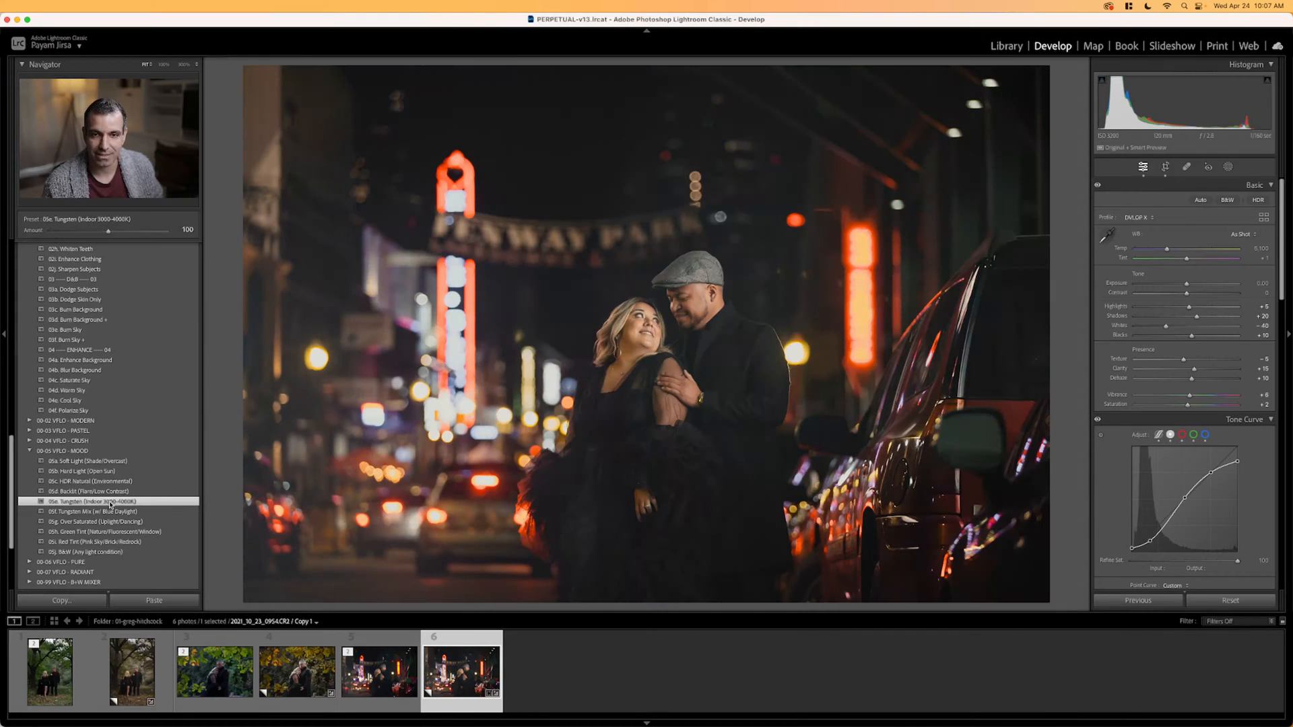
{"action": "left_click", "coordinate": [110, 462]}
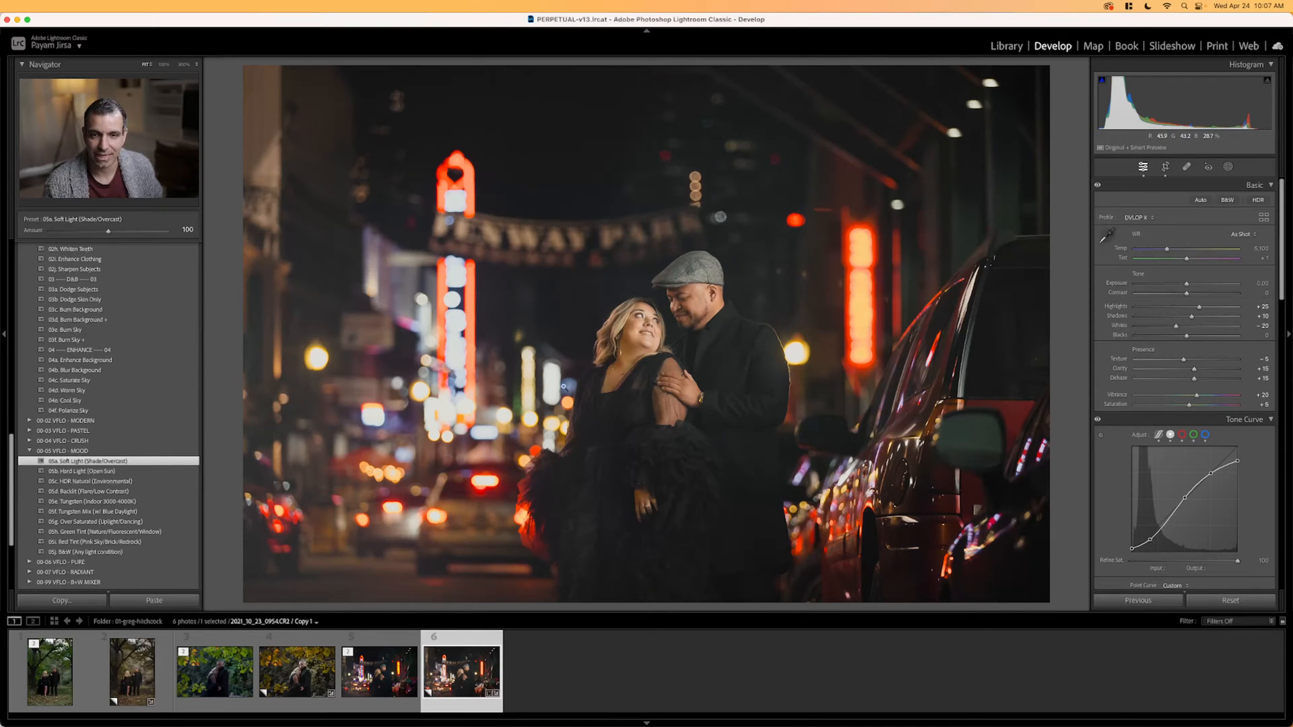
Adjust the night street copy to Exposure -0.20, Temp about 4,950 and Contrast +10.
{"action": "key", "text": "Down"}
{"action": "key", "text": "Down"}
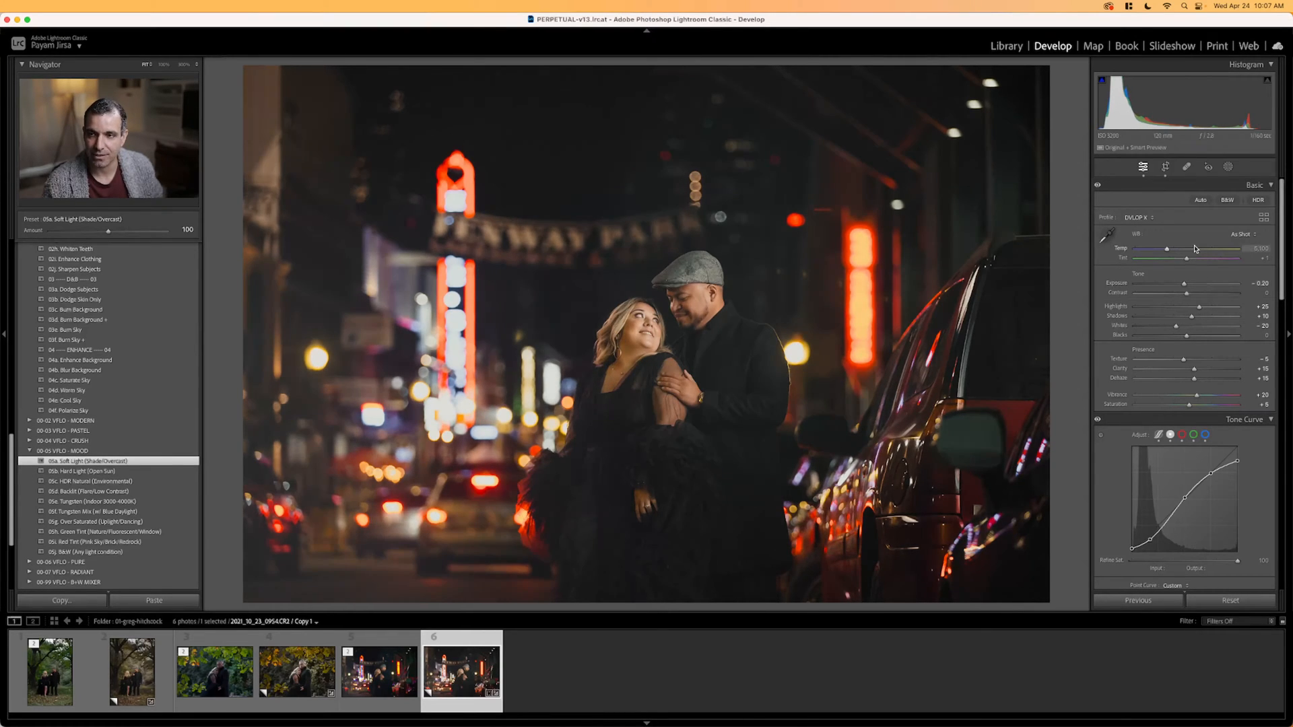
{"action": "key", "text": "Down"}
{"action": "key", "text": "Down"}
{"action": "key", "text": "Up"}
{"action": "key", "text": "Up"}
{"action": "key", "text": "Up"}
{"action": "key", "text": "Up"}
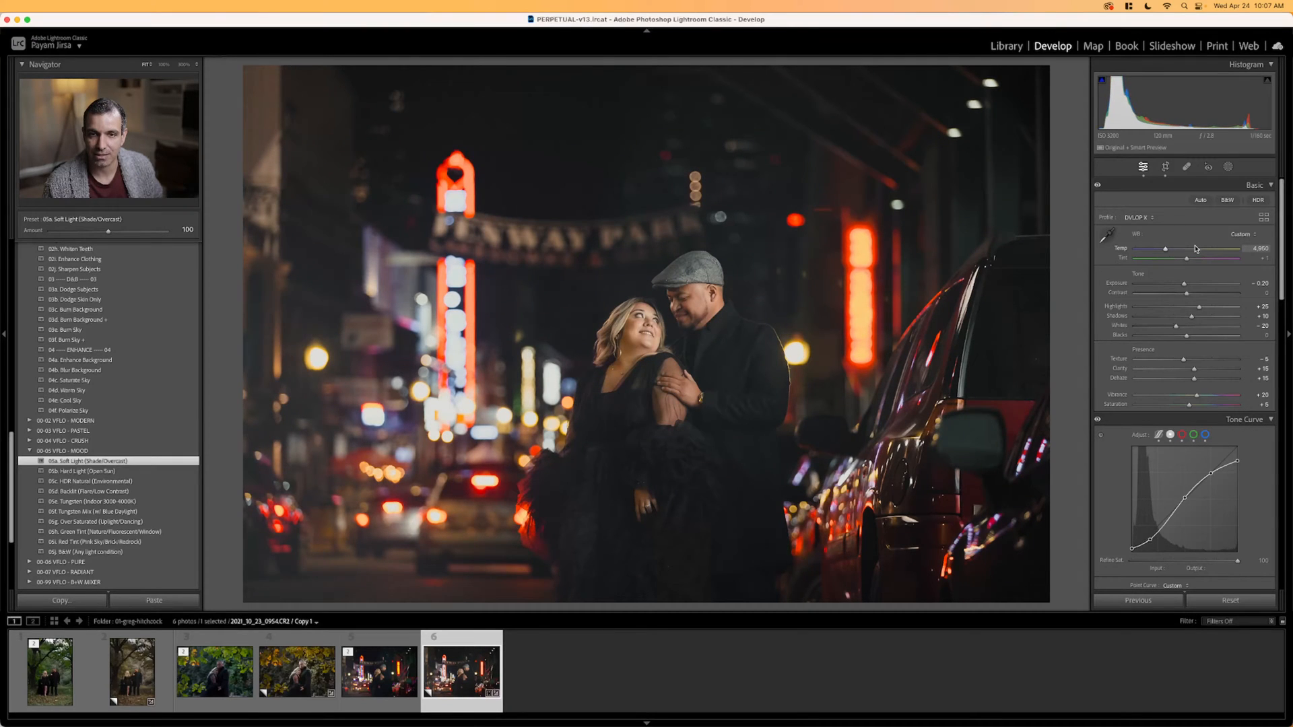
{"action": "key", "text": "Up"}
{"action": "key", "text": "Up"}
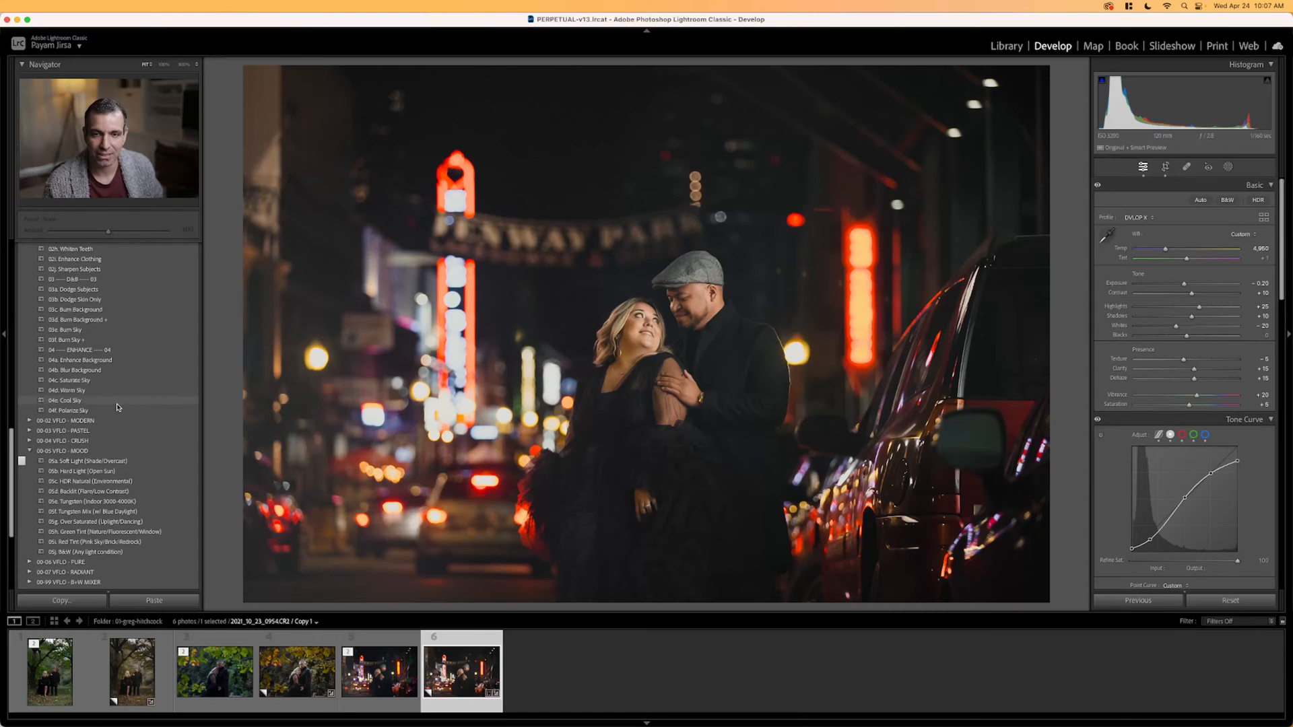
Try the 01a Portrait Retouch preset on the night street copy, and apply the stronger 01b Portrait Retouch + instead.
{"action": "scroll", "coordinate": [59, 389], "scroll_direction": "up", "scroll_amount": 10}
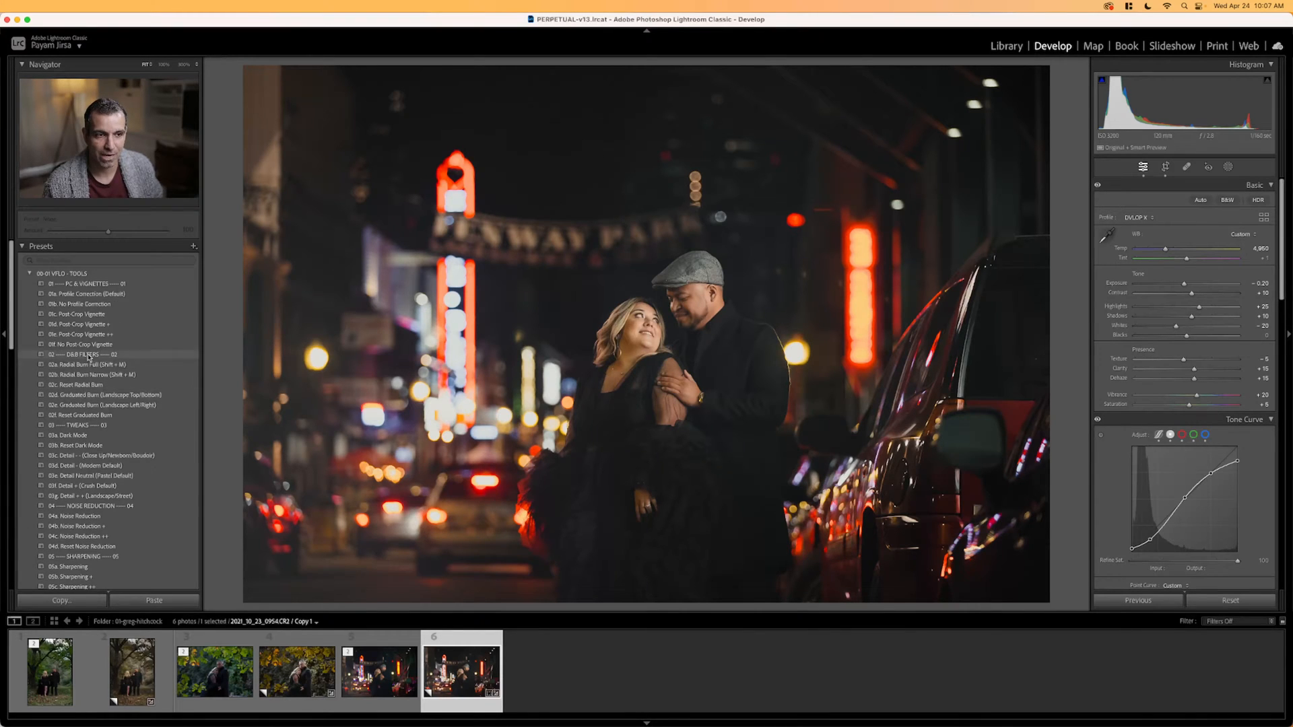
{"action": "scroll", "coordinate": [108, 357], "scroll_direction": "down", "scroll_amount": 4}
{"action": "scroll", "coordinate": [106, 367], "scroll_direction": "down", "scroll_amount": 1}
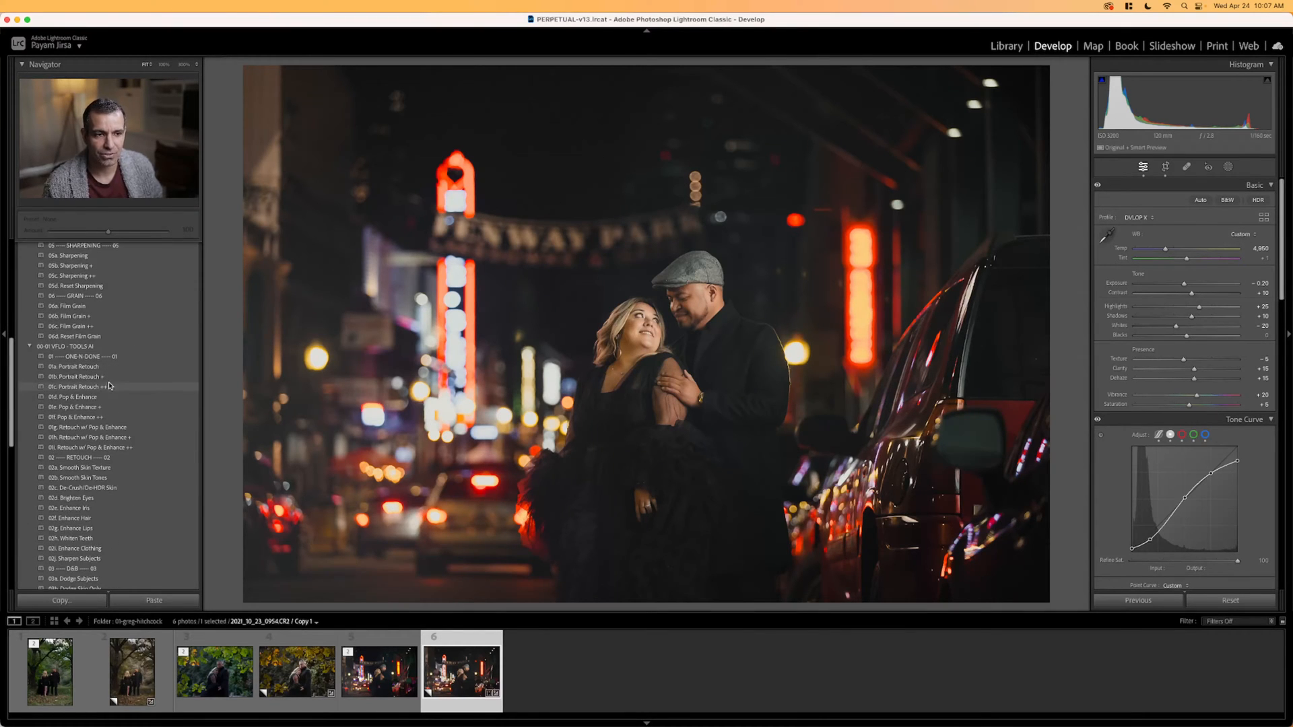
{"action": "left_click", "coordinate": [97, 368]}
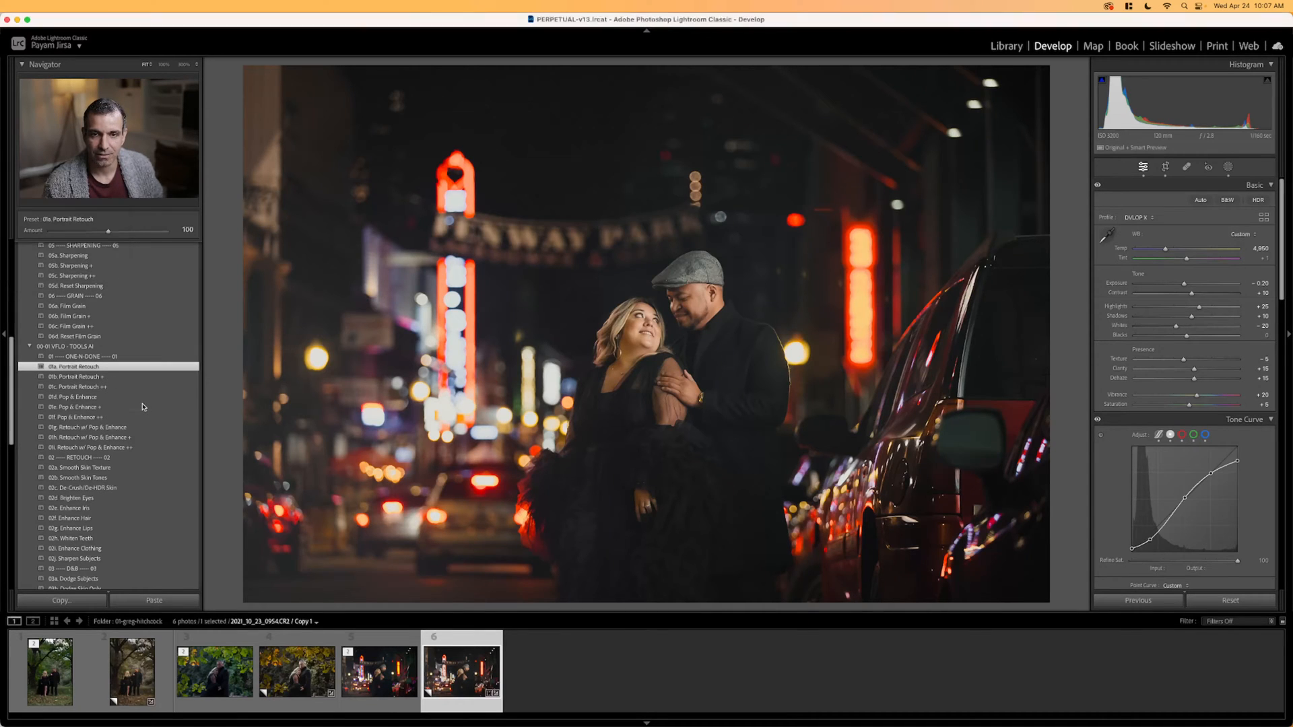
{"action": "left_click", "coordinate": [124, 377]}
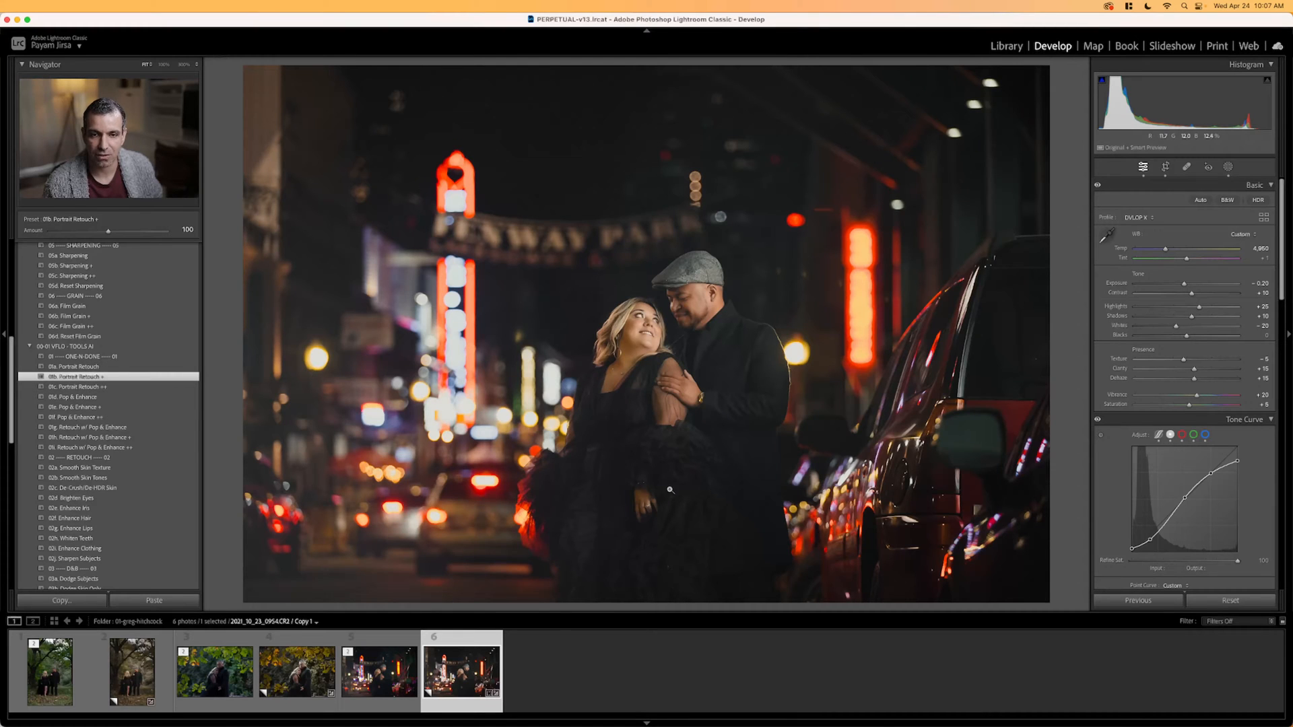
Raise the Enhance Clothing mask's Amount to about 139 on the night street copy and close the masking tool.
{"action": "left_click", "coordinate": [1228, 167]}
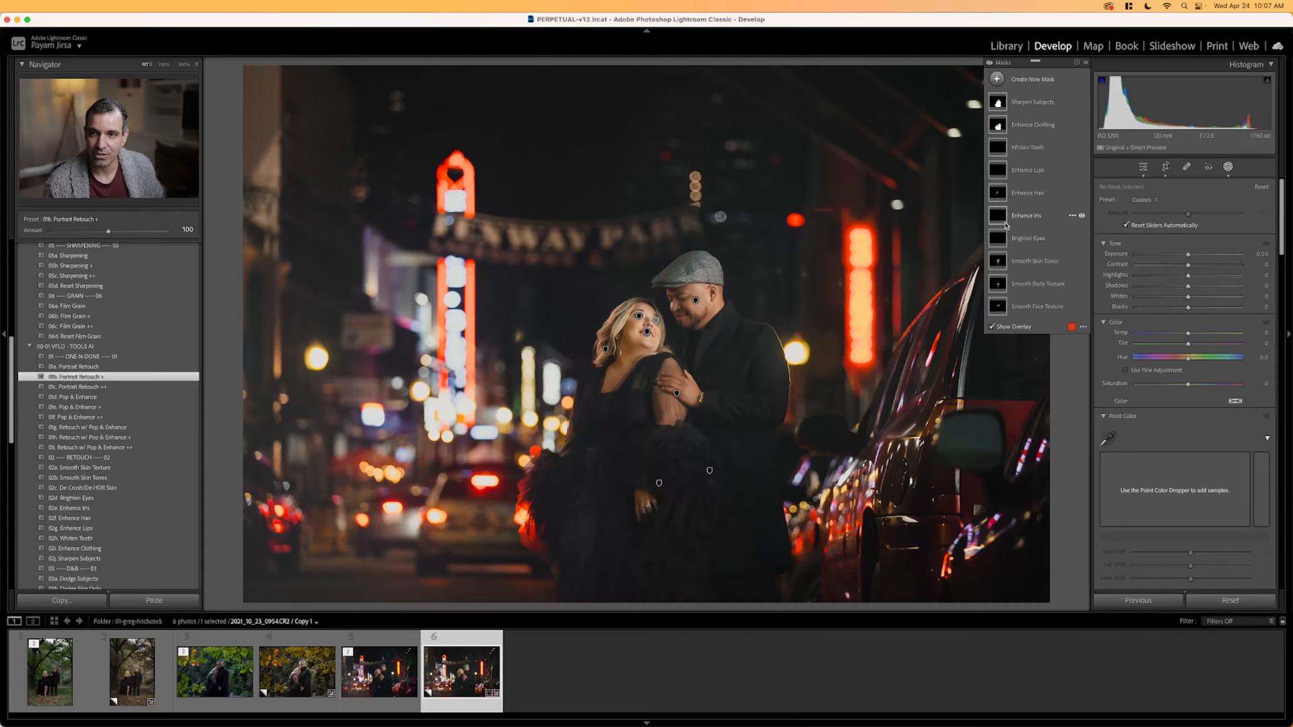
{"action": "left_click", "coordinate": [999, 126]}
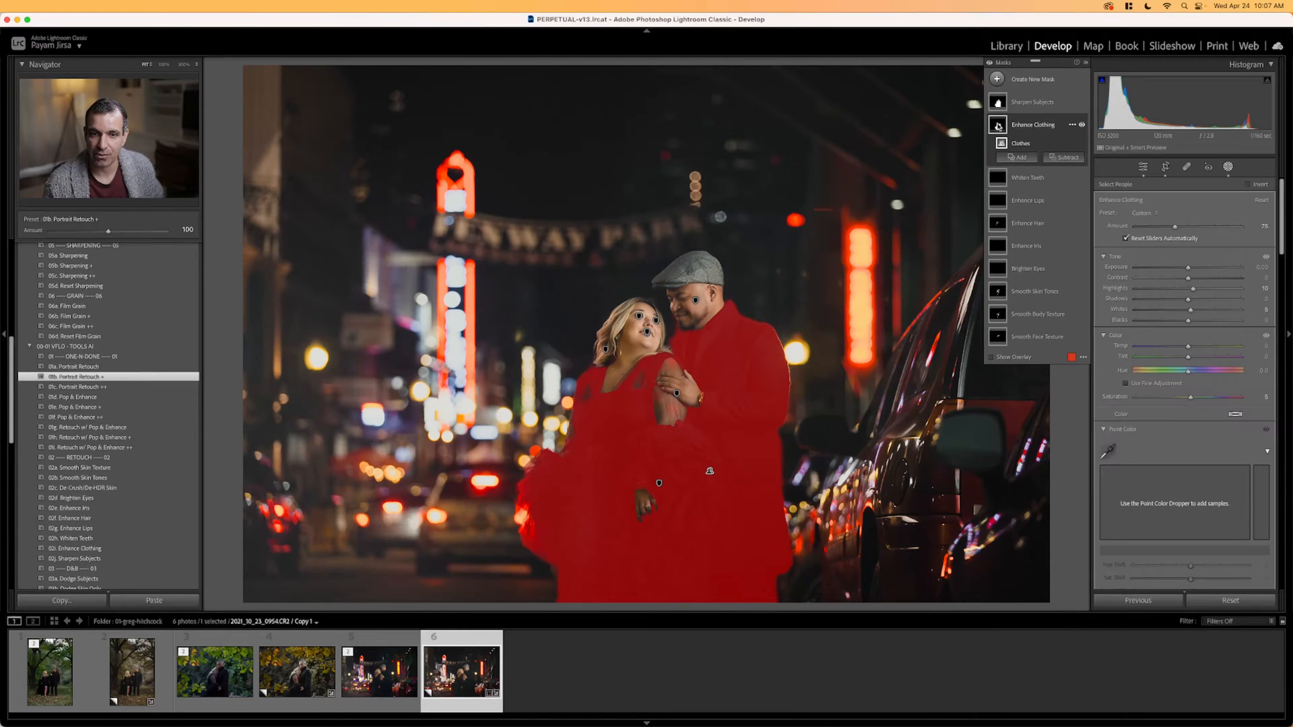
{"action": "mouse_move", "coordinate": [1190, 227]}
{"action": "left_mouse_down"}
{"action": "mouse_move", "coordinate": [1241, 227]}
{"action": "mouse_move", "coordinate": [1156, 227]}
{"action": "mouse_move", "coordinate": [1210, 226]}
{"action": "left_mouse_up"}
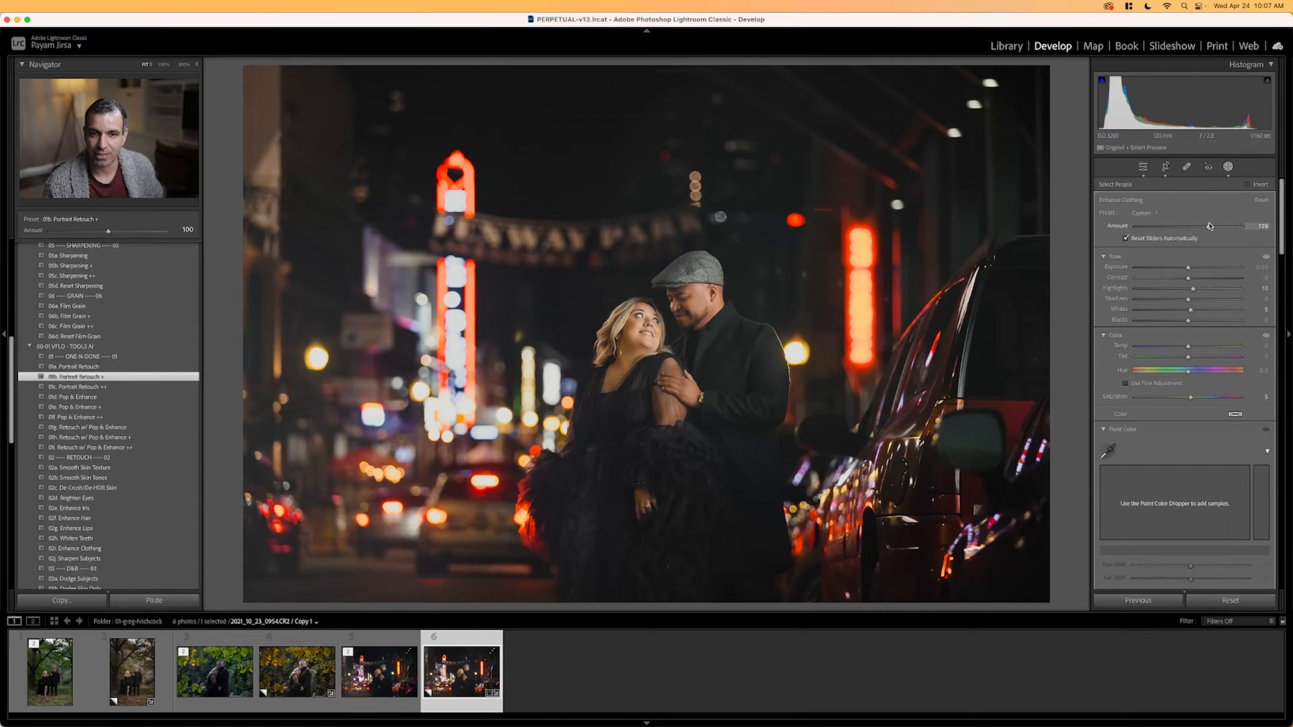
{"action": "left_click", "coordinate": [1230, 168]}
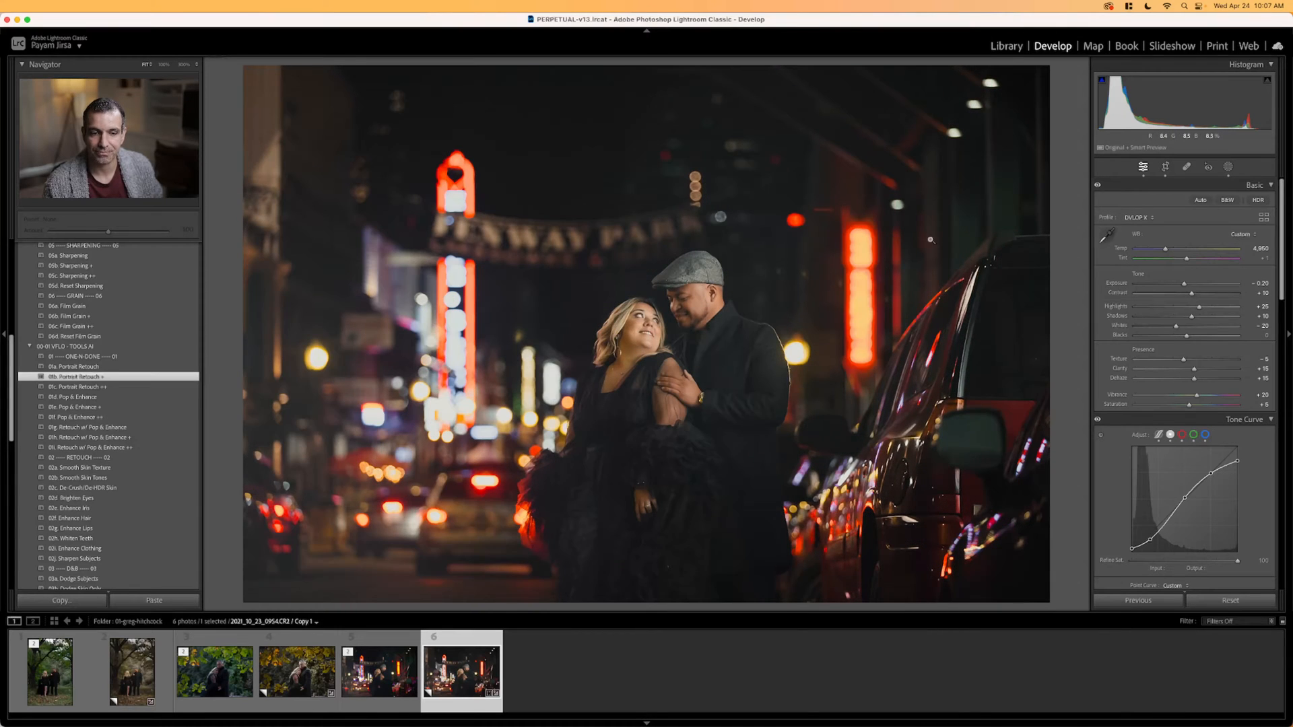
Return to the Library grid, open the second Mood Pack submission folder and create virtual copies of all three photos.
{"action": "left_click", "coordinate": [282, 675]}
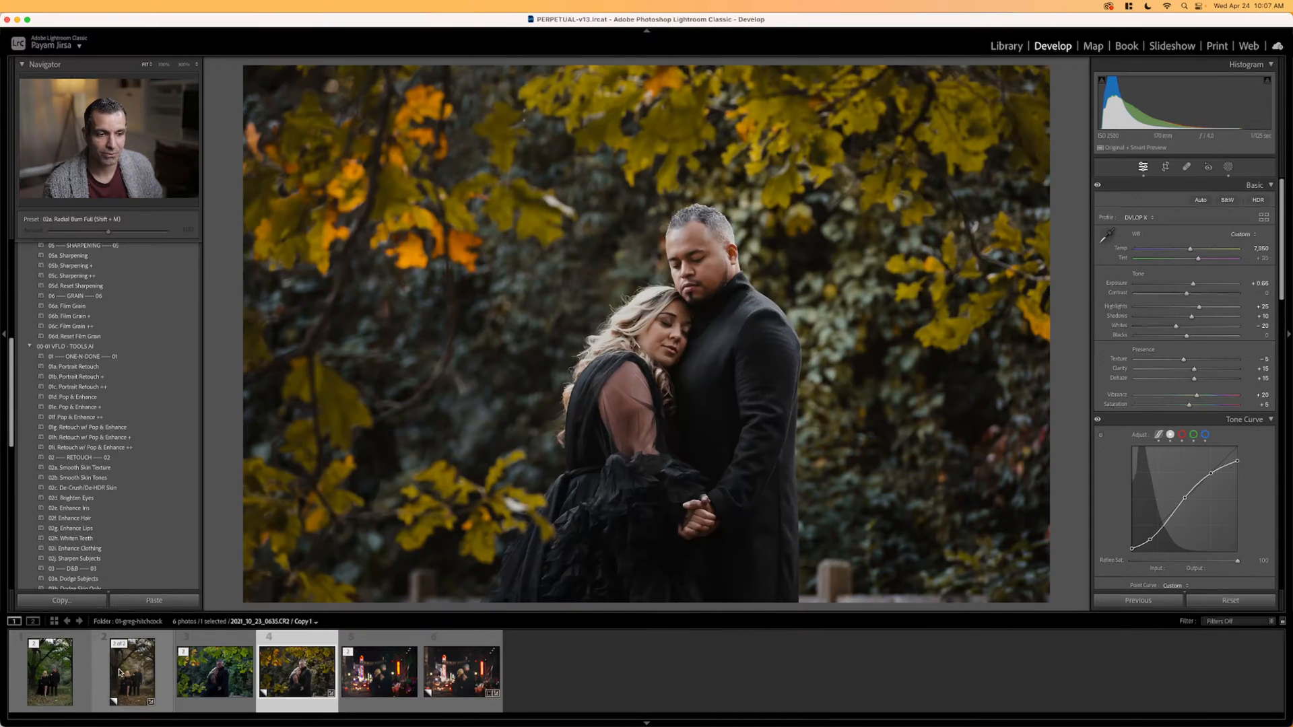
{"action": "key", "text": "g"}
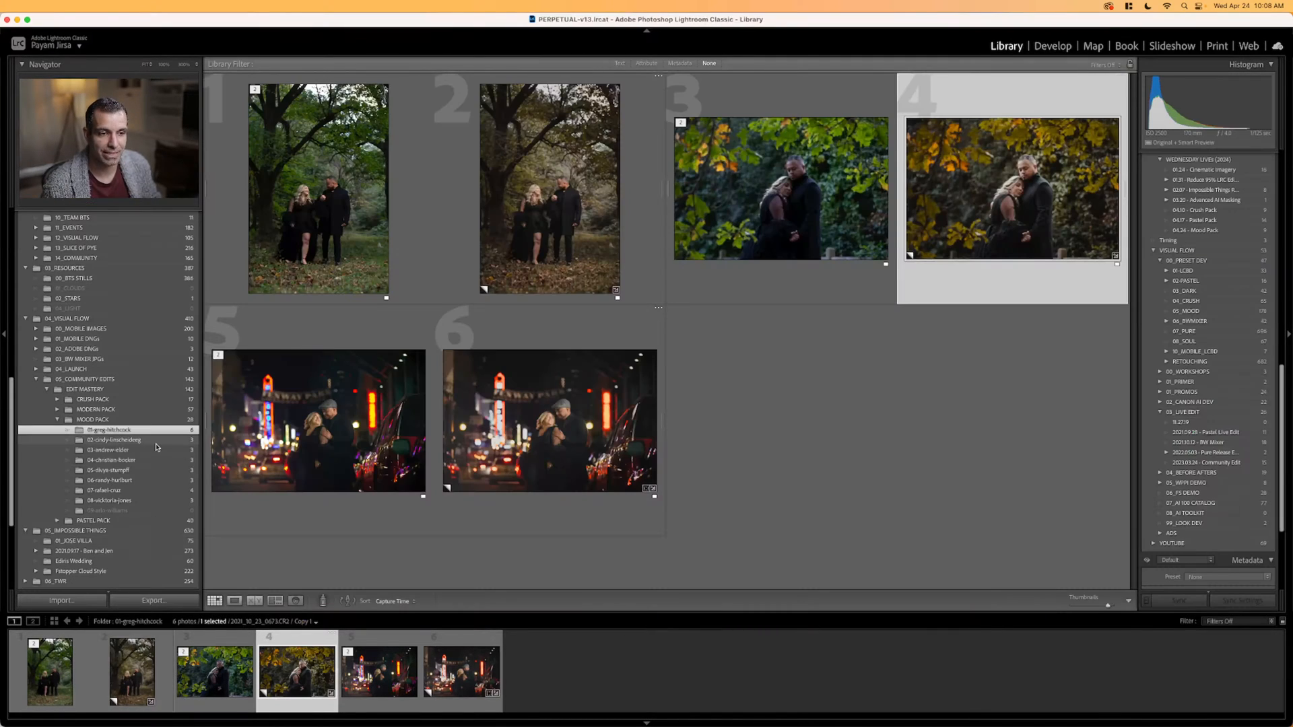
{"action": "left_click", "coordinate": [113, 440]}
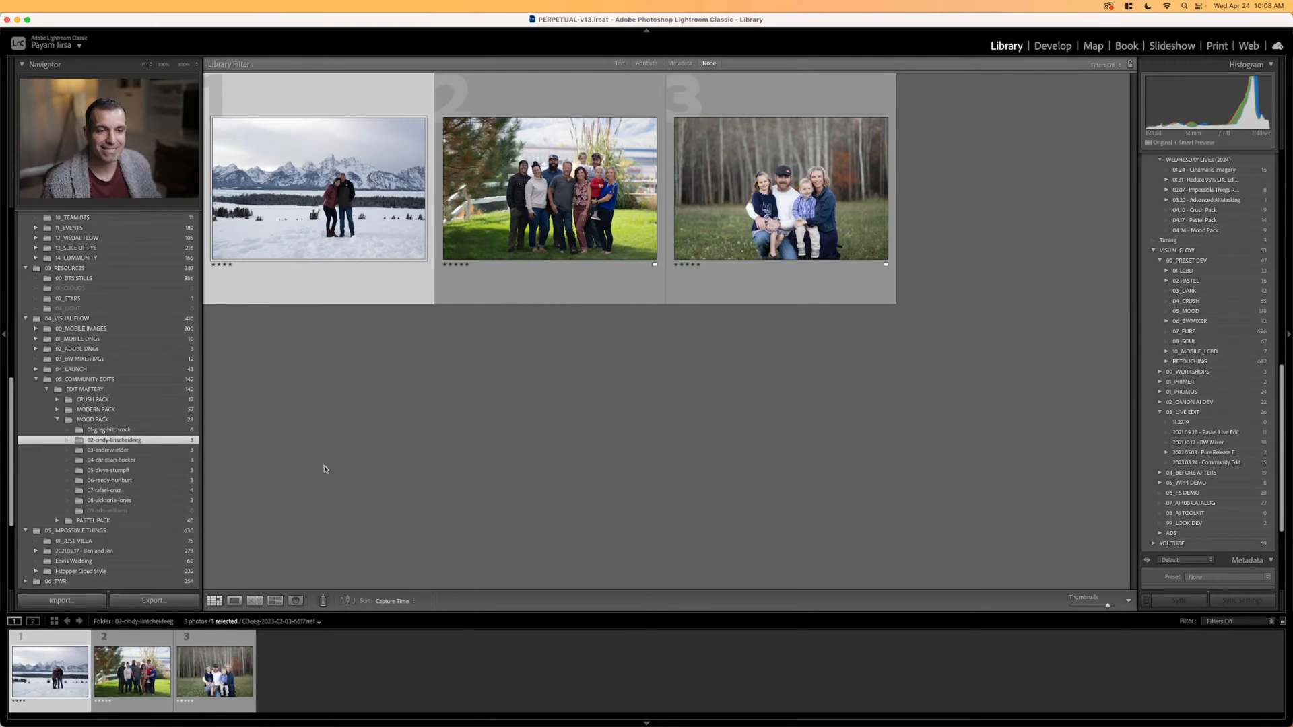
{"action": "key", "text": "super+a"}
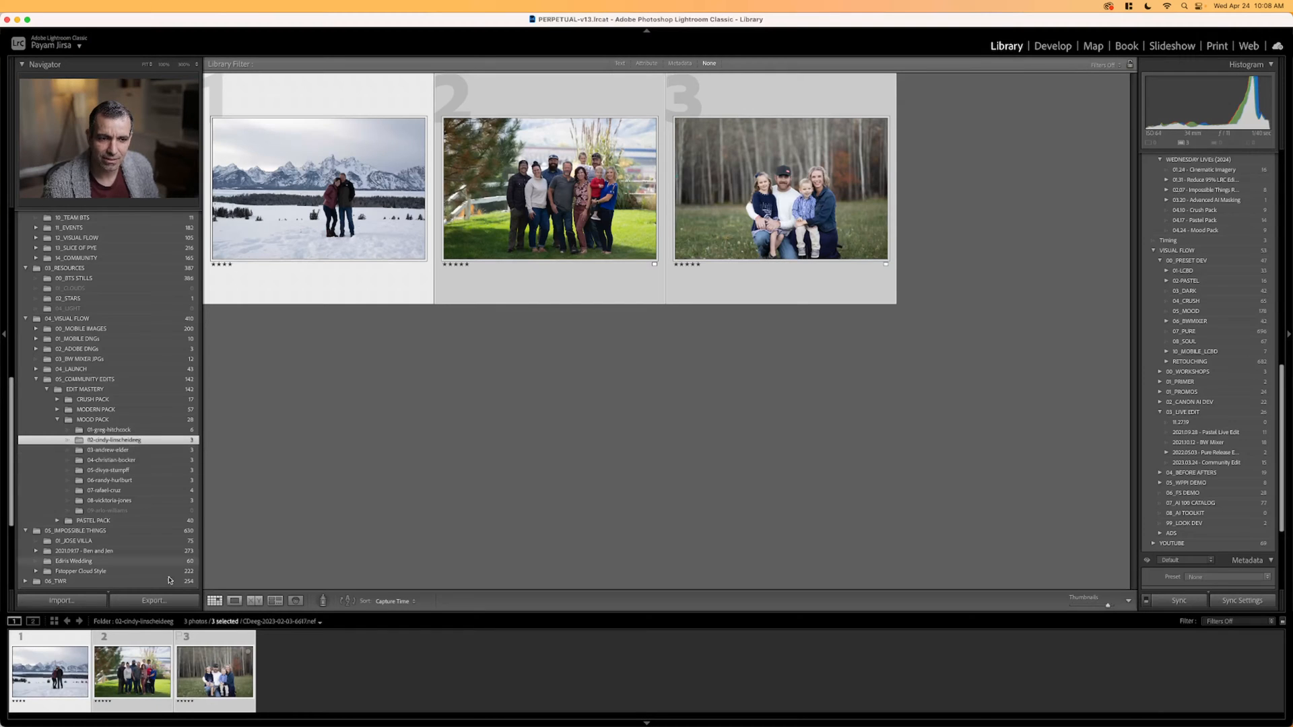
{"action": "left_click", "coordinate": [202, 662]}
{"action": "key", "text": "super+apostrophe"}
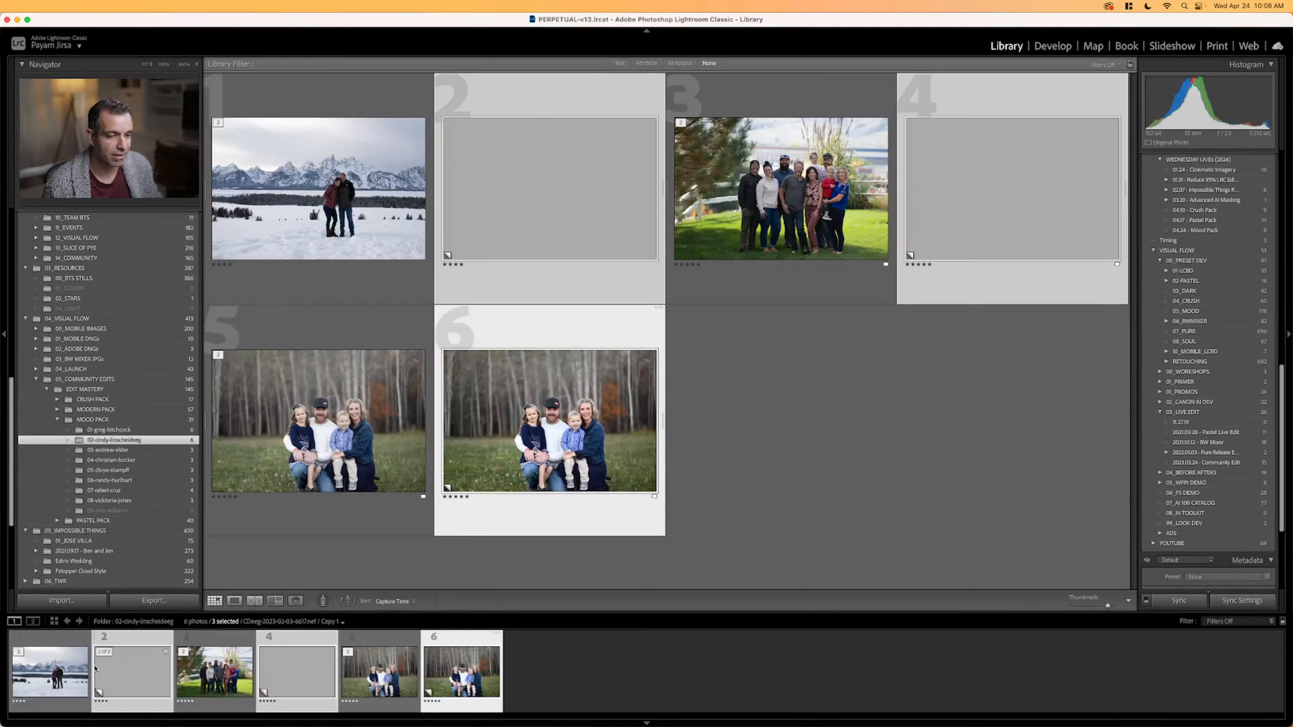
Develop the snowy mountain couple's copy by trying the 05a Soft Light and 05b Hard Light presets and applying 05c HDR Natural (Environmental).
{"action": "left_click", "coordinate": [152, 668]}
{"action": "key", "text": "d"}
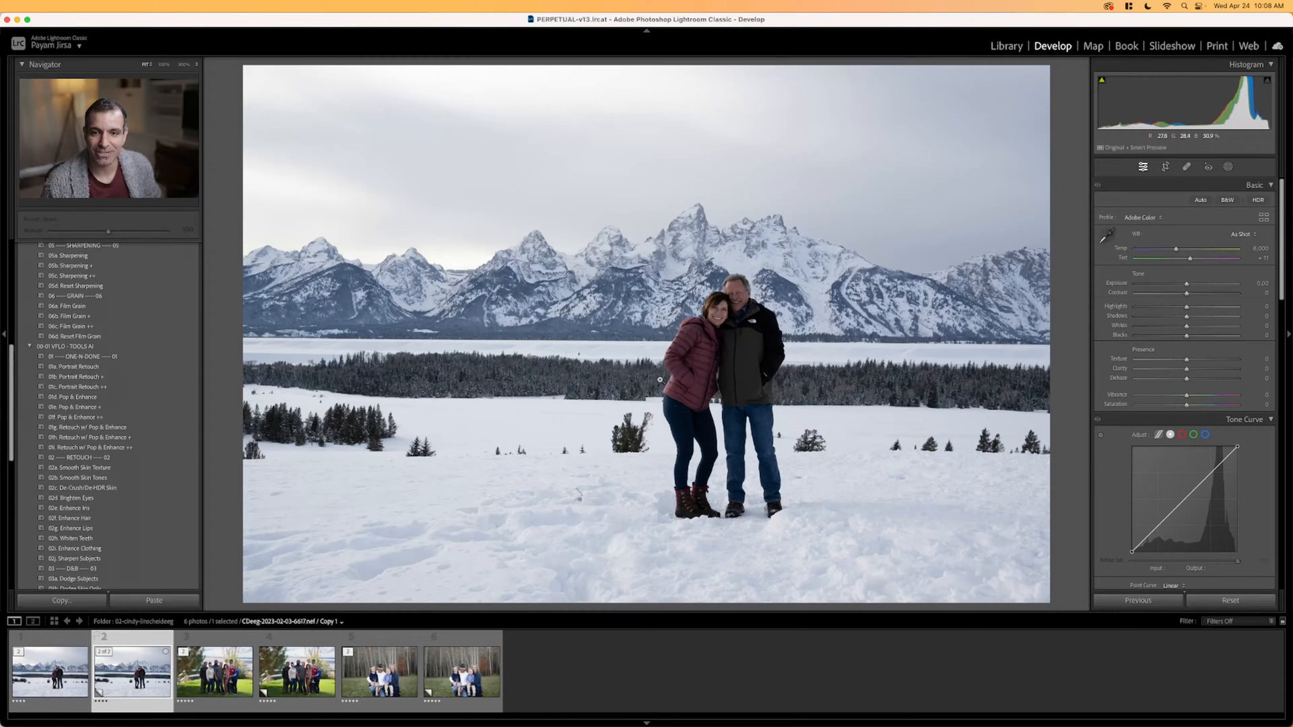
{"action": "scroll", "coordinate": [147, 465], "scroll_direction": "down", "scroll_amount": 10}
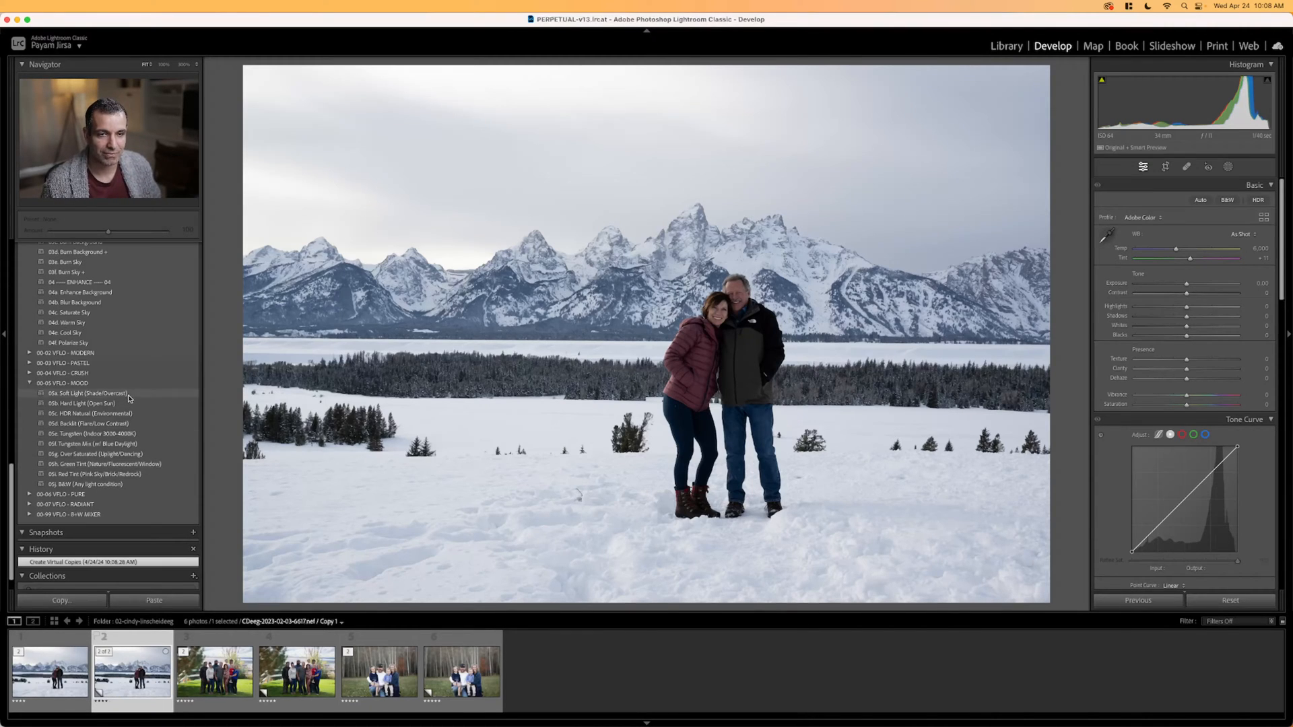
{"action": "left_click", "coordinate": [88, 394]}
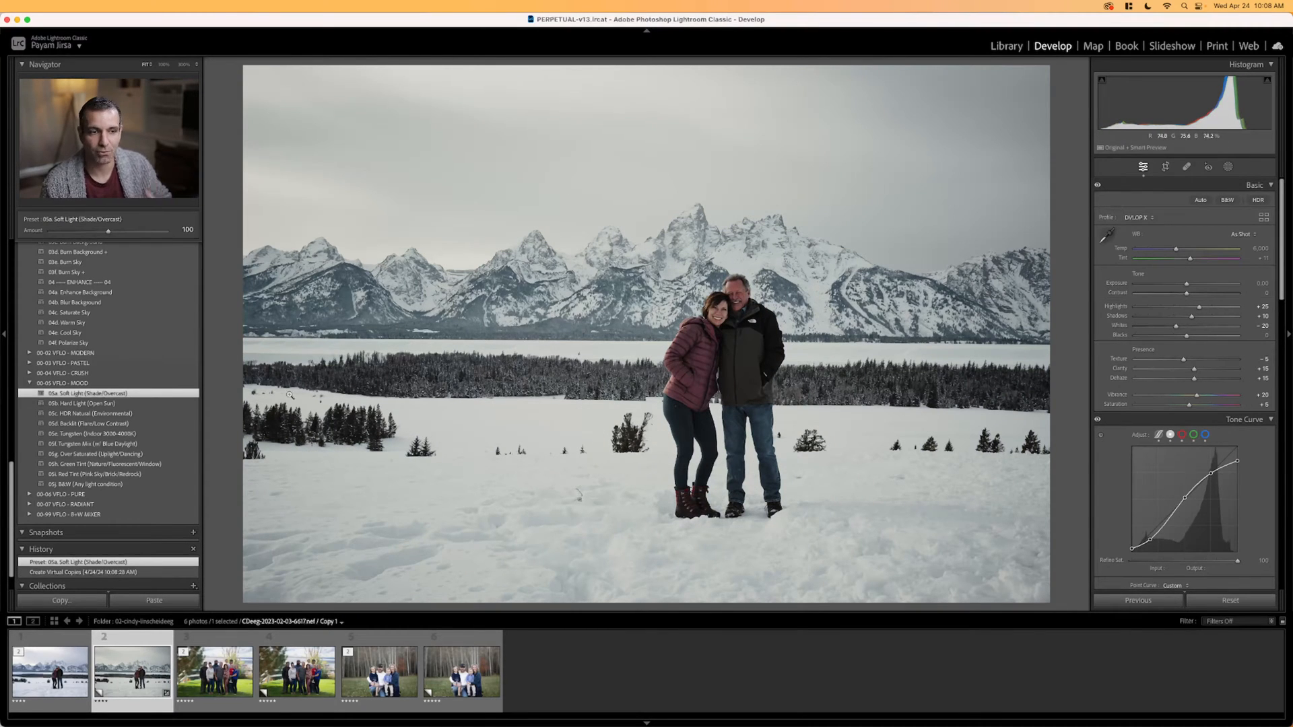
{"action": "left_click", "coordinate": [142, 404]}
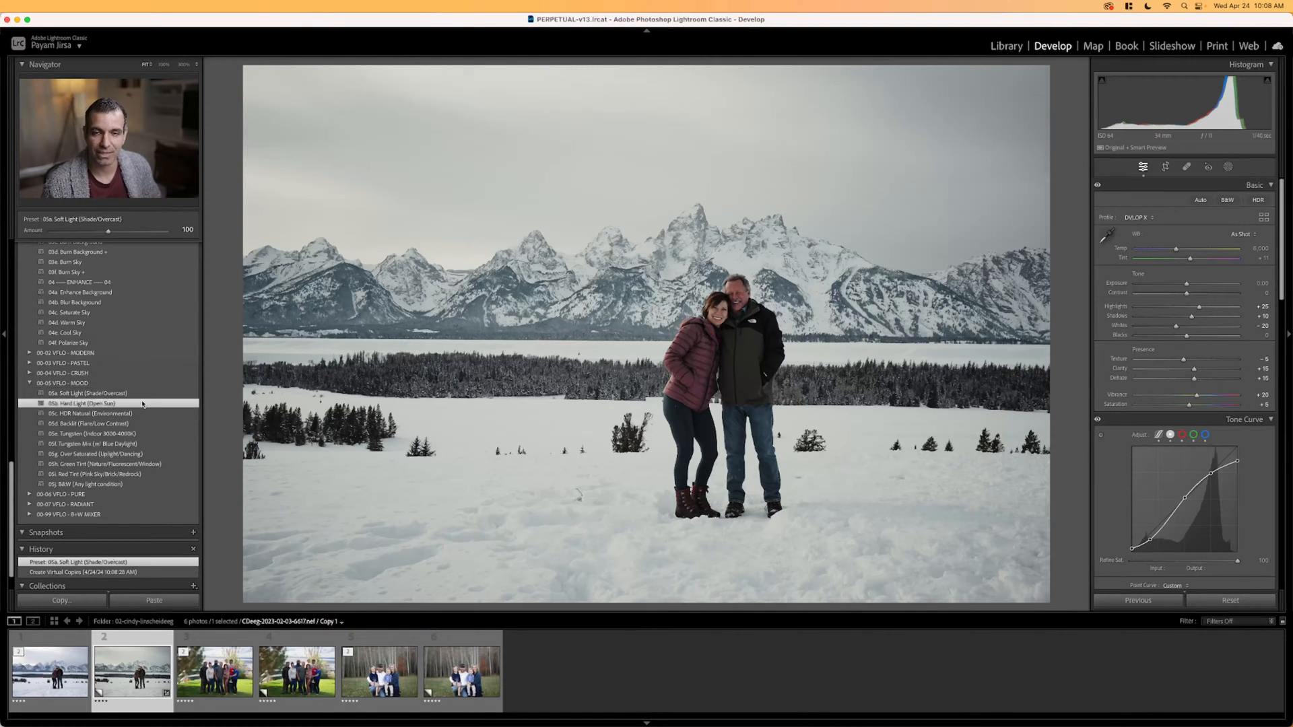
{"action": "left_click", "coordinate": [142, 414]}
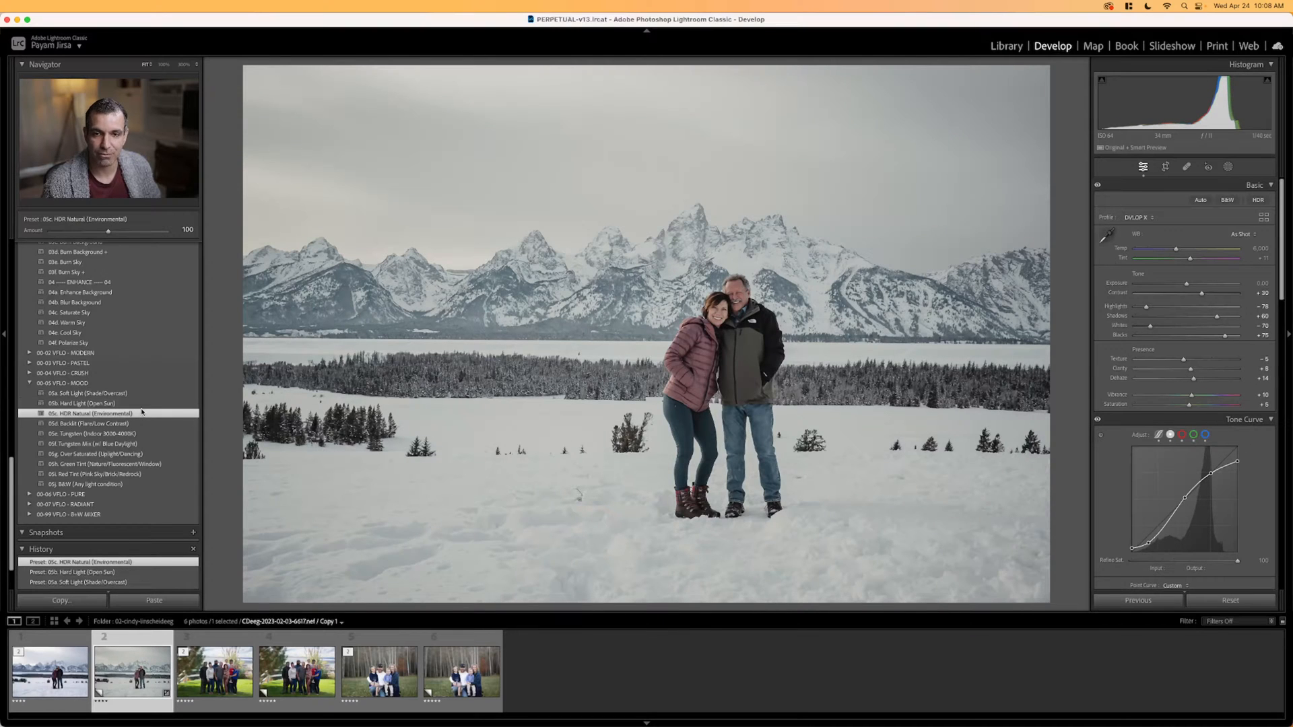
Compare the 05a Soft Light, 05b Hard Light and 05c HDR Natural presets on the snowy couple's copy and settle on 05b Hard Light.
{"action": "left_click", "coordinate": [143, 405]}
{"action": "left_click", "coordinate": [142, 395]}
{"action": "left_click", "coordinate": [142, 405]}
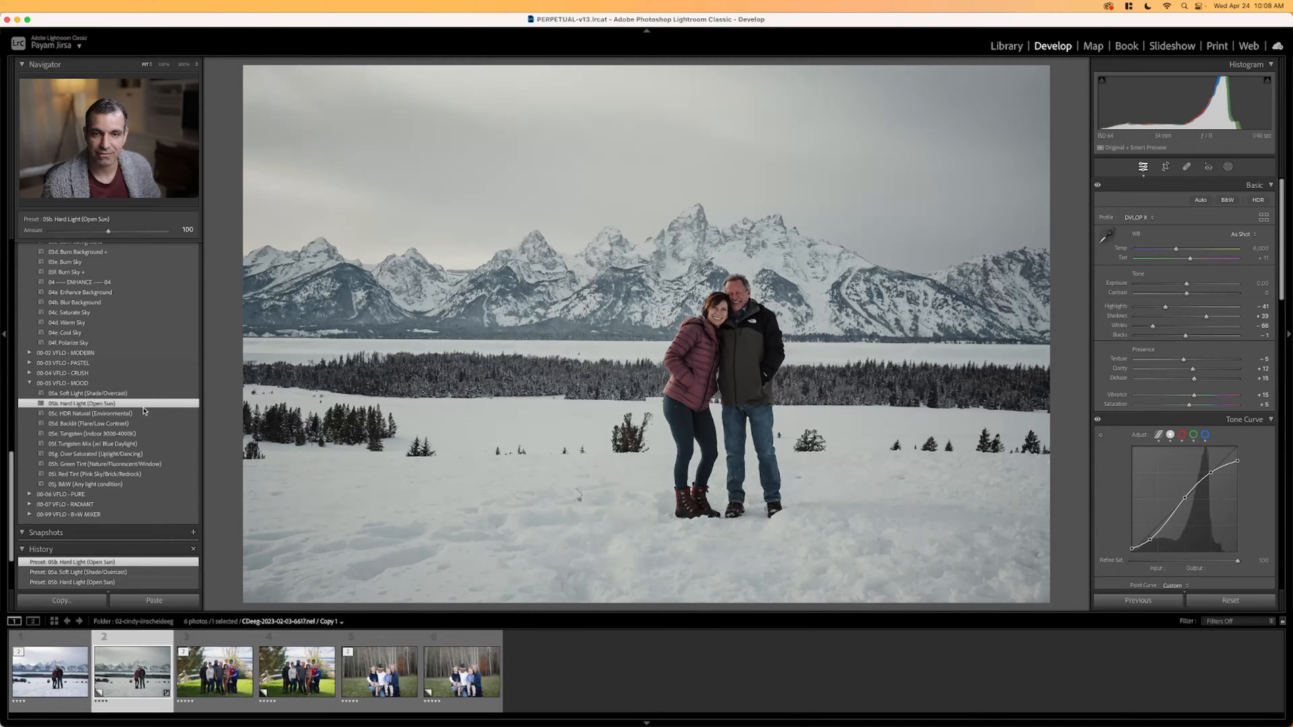
{"action": "left_click", "coordinate": [142, 414]}
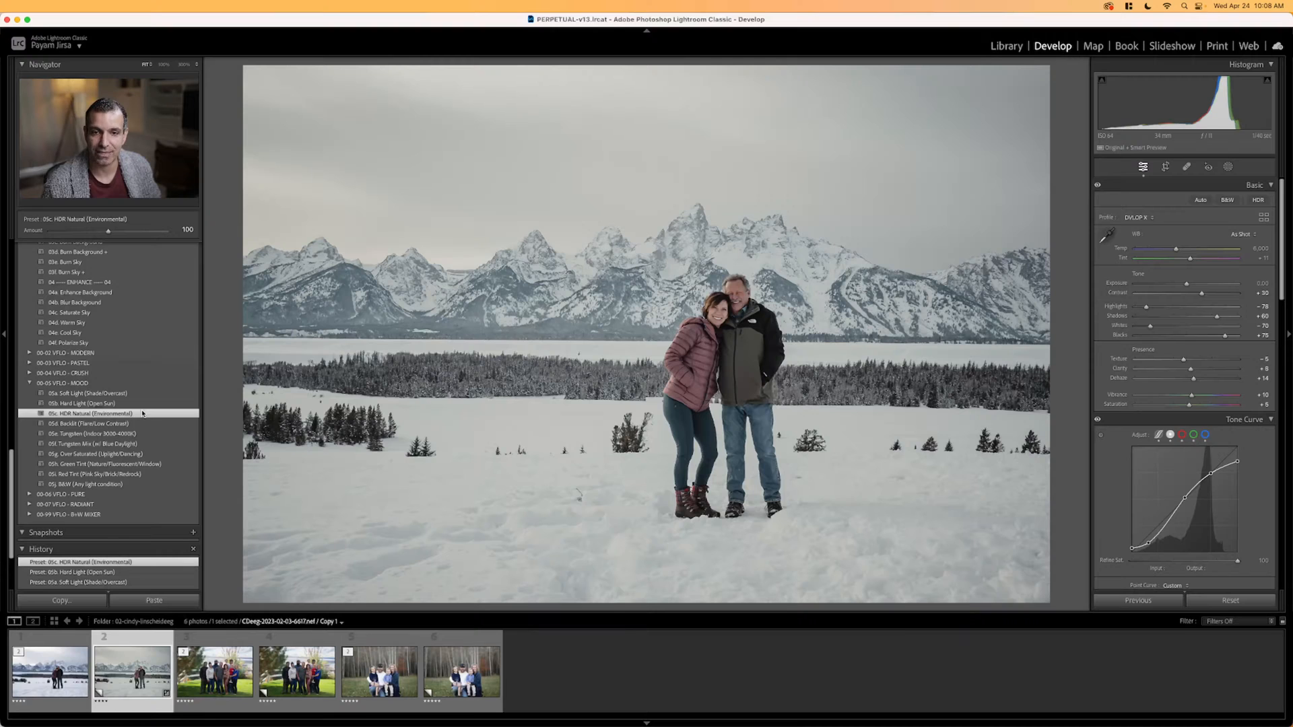
{"action": "left_click", "coordinate": [142, 403]}
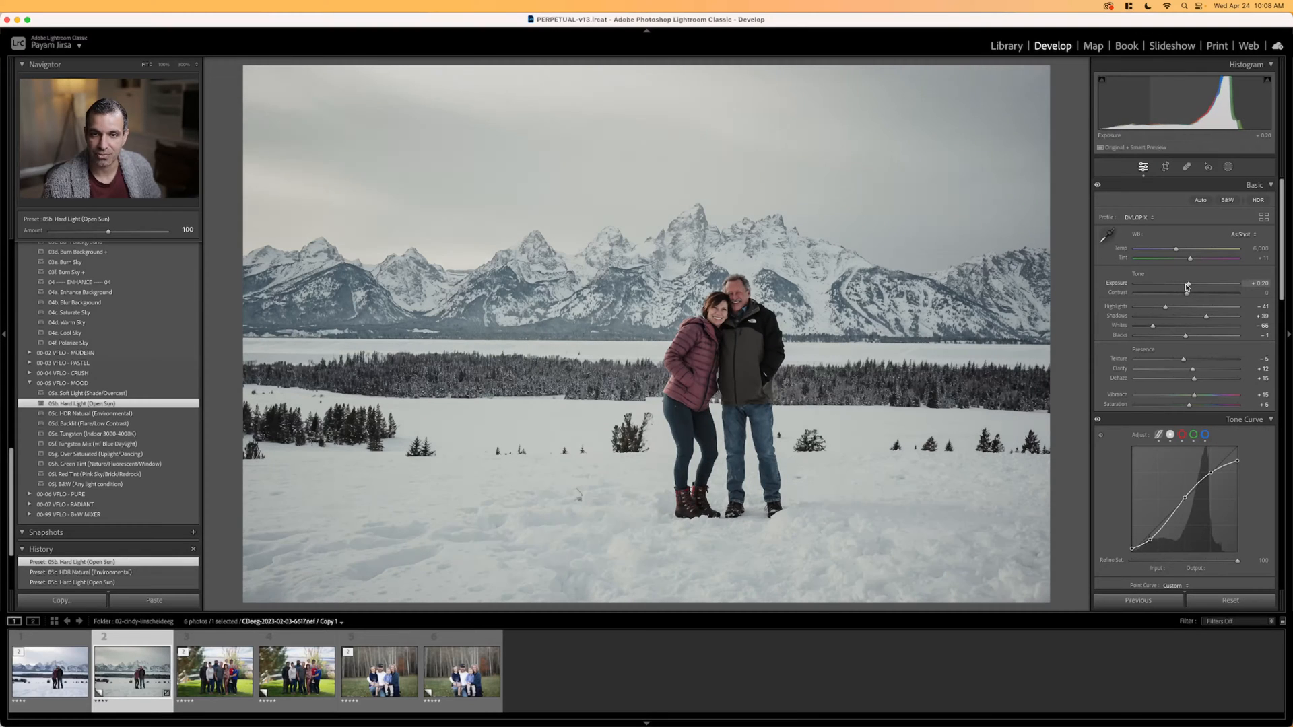
Raise the snowy couple copy's exposure to about +0.50 and warm its temperature to 6,400.
{"action": "left_click_drag", "start_coordinate": [1187, 287], "coordinate": [1188, 287]}
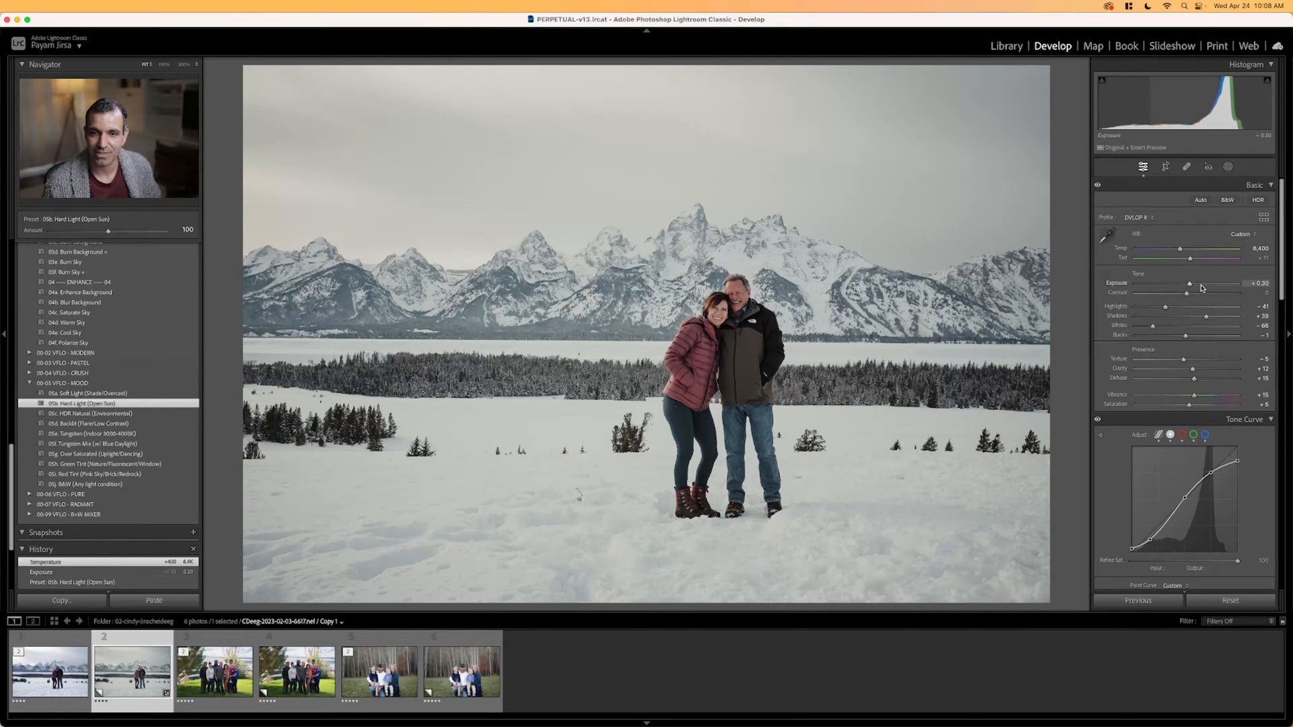
{"action": "key", "text": "Up"}
{"action": "key", "text": "Up"}
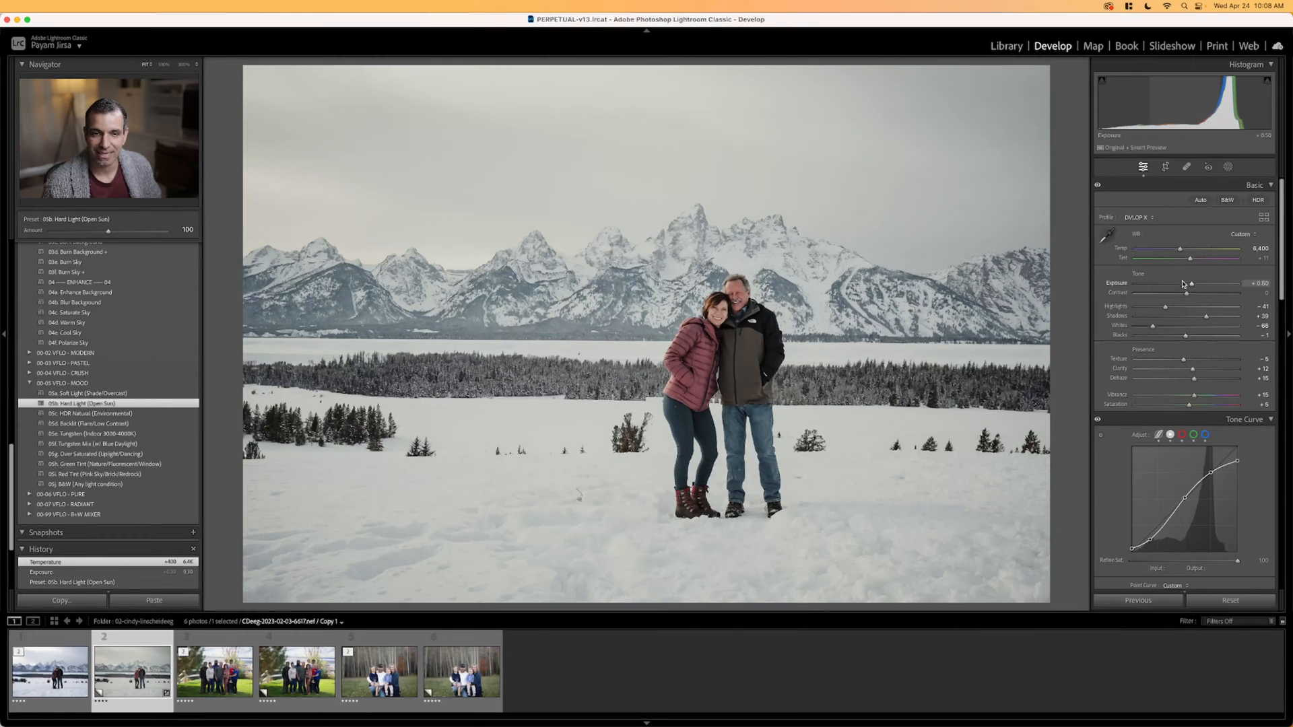
Apply the 02a Radial Burn Full preset, recentre and reshape its radial gradient around the couple, and close the masking tool.
{"action": "scroll", "coordinate": [85, 350], "scroll_direction": "up", "scroll_amount": 10}
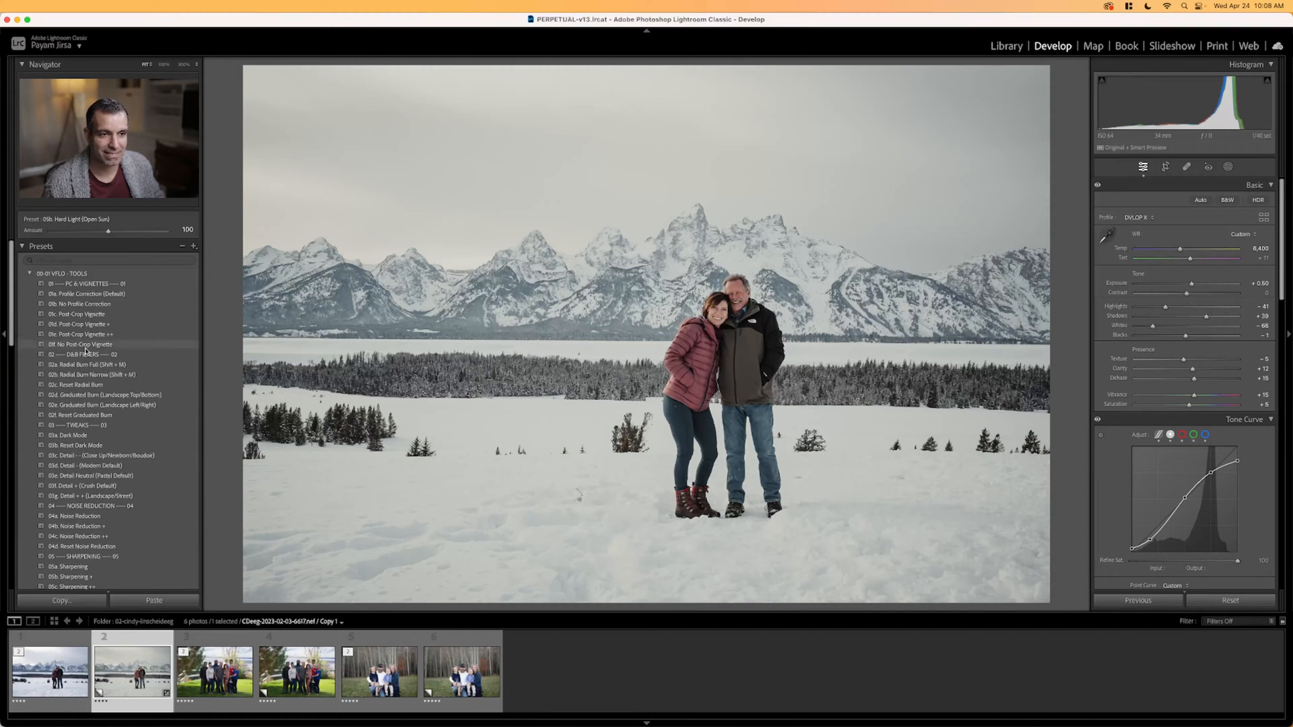
{"action": "left_click", "coordinate": [86, 364]}
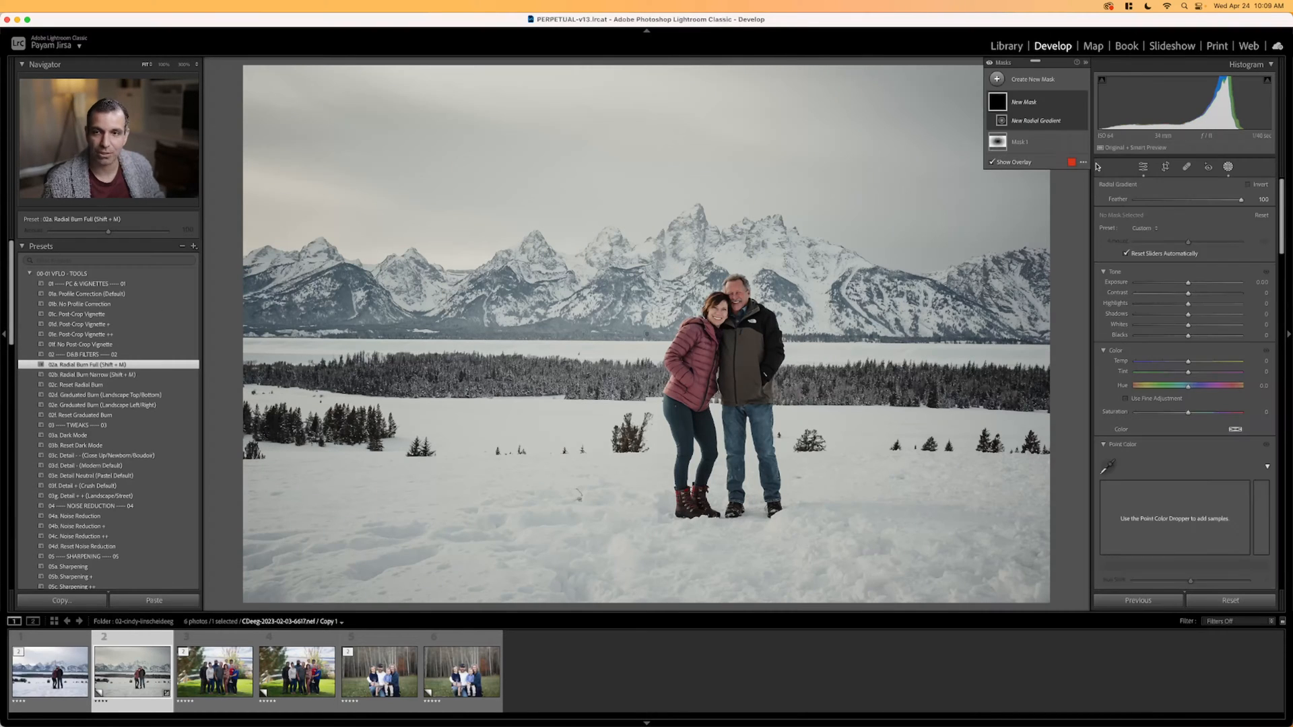
{"action": "left_click", "coordinate": [1006, 142]}
{"action": "left_click_drag", "start_coordinate": [646, 333], "coordinate": [725, 312]}
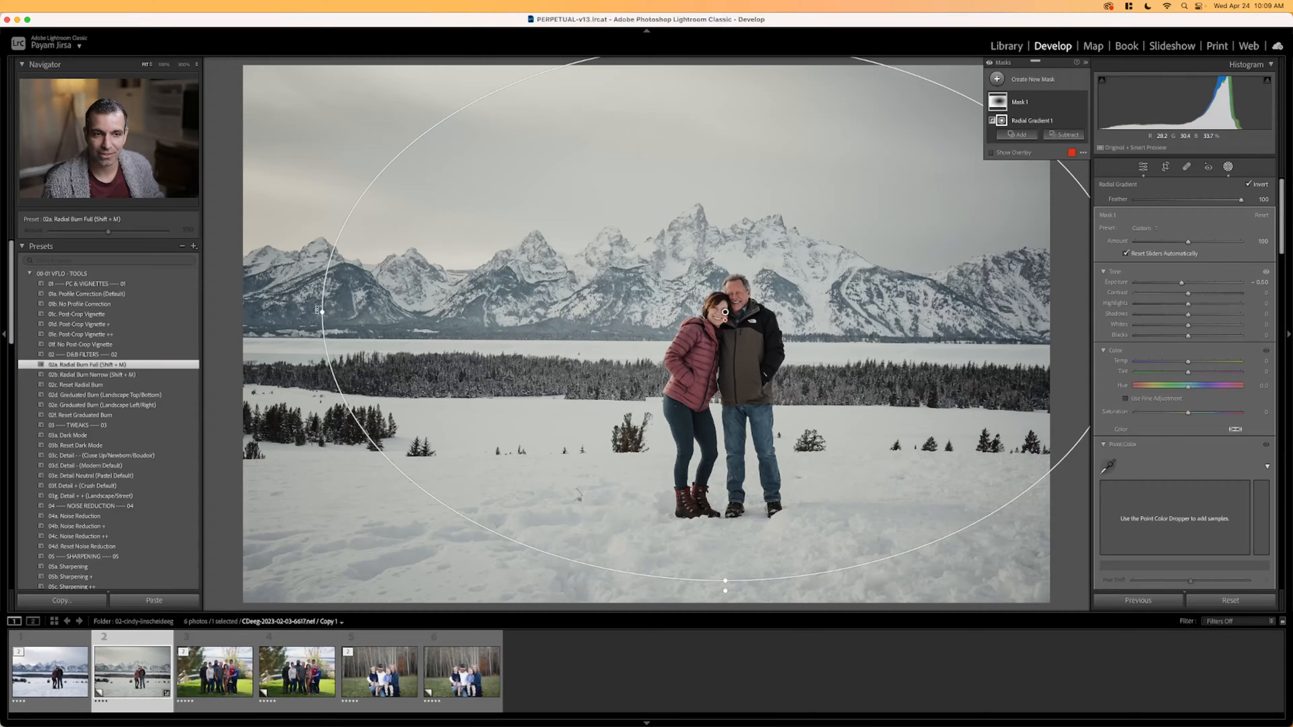
{"action": "left_click_drag", "start_coordinate": [317, 310], "coordinate": [725, 477]}
{"action": "left_click", "coordinate": [1228, 167]}
Compare the snowy couple's edited copy with its unedited original.
{"action": "key", "text": "Left"}
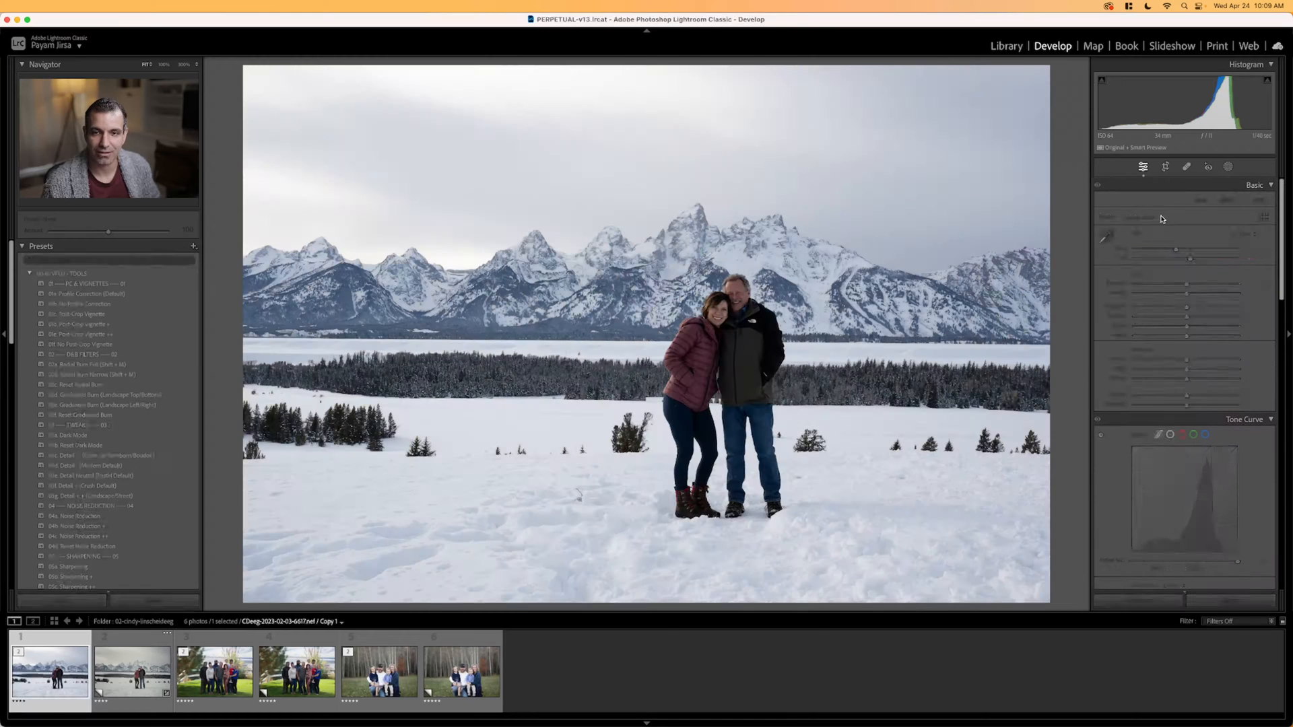
{"action": "key", "text": "Right"}
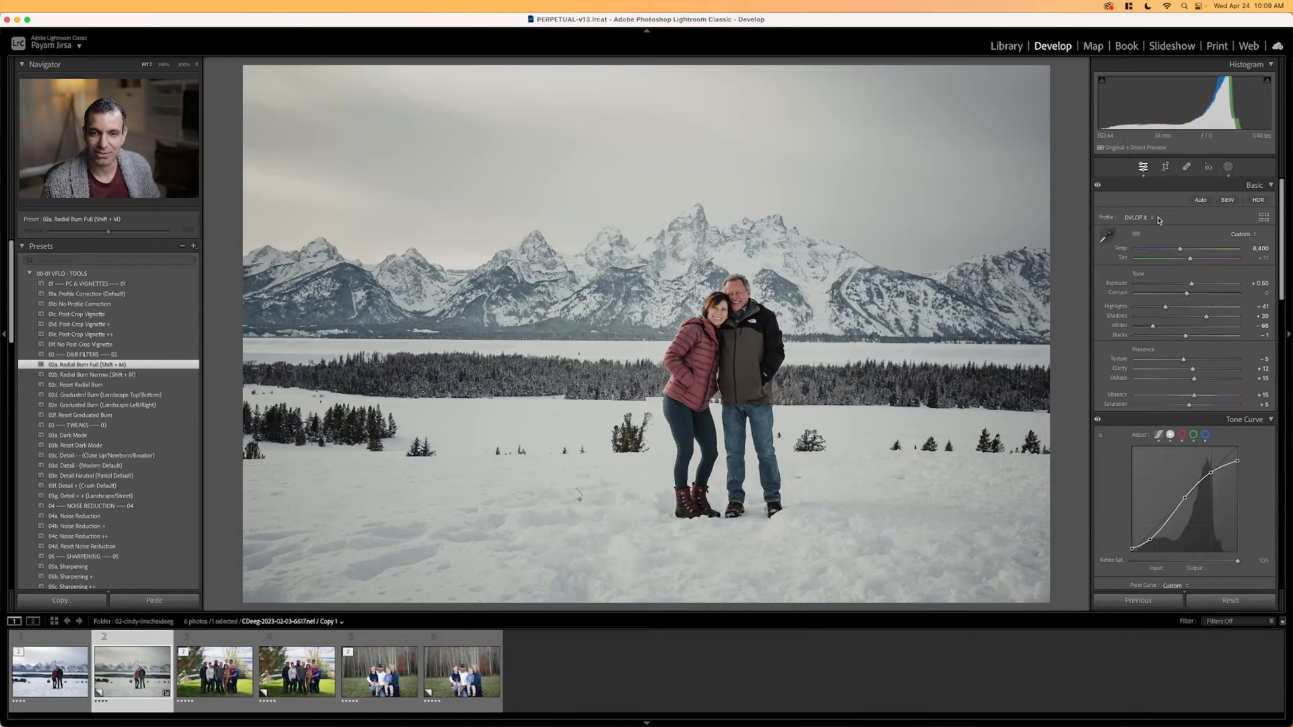
{"action": "key", "text": "Left"}
{"action": "key", "text": "Right"}
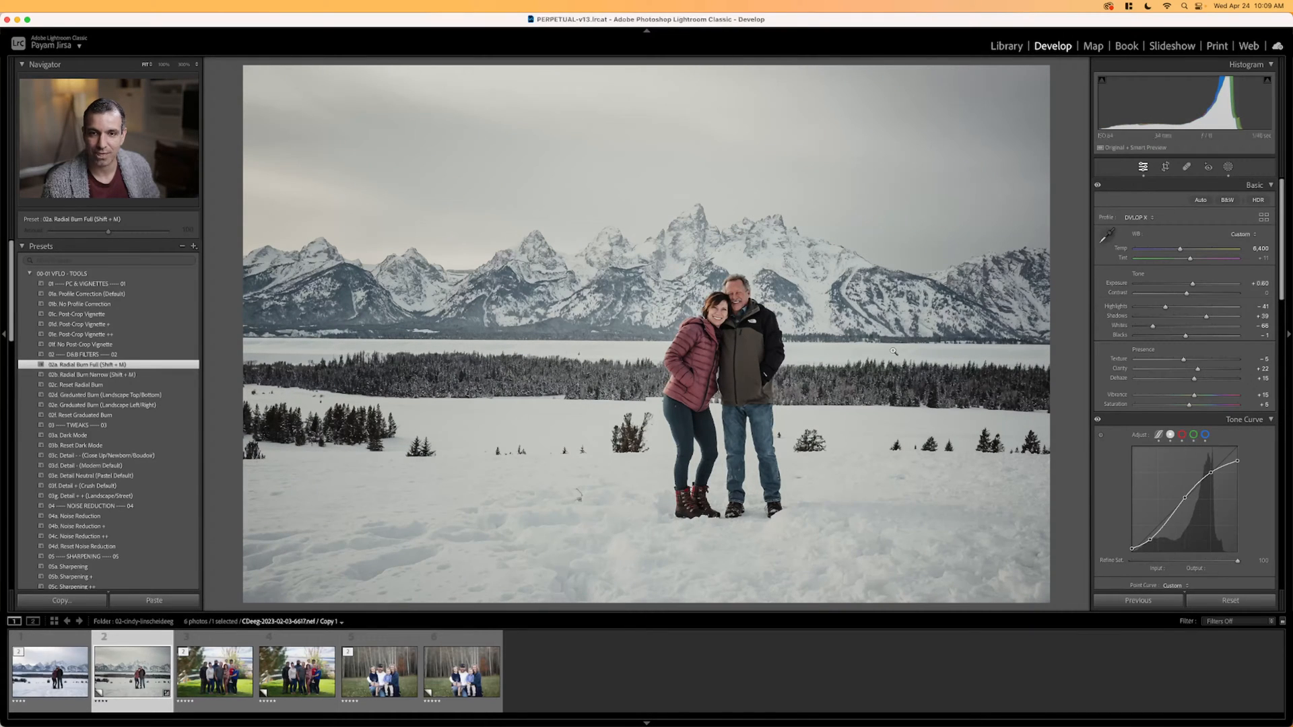
Open the large family group's virtual copy on the lawn and straighten its crop by about -1.20 degrees.
{"action": "left_click", "coordinate": [292, 677]}
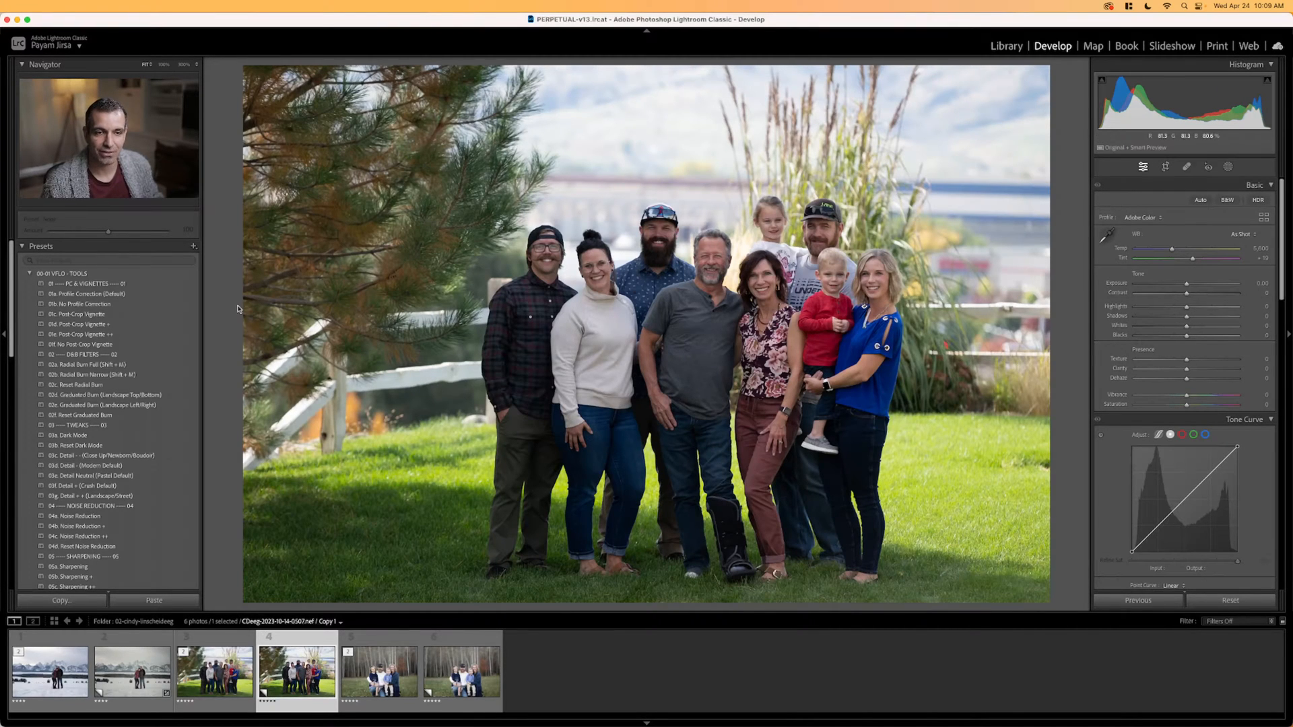
{"action": "key", "text": "r"}
{"action": "left_click_drag", "start_coordinate": [223, 305], "coordinate": [222, 310]}
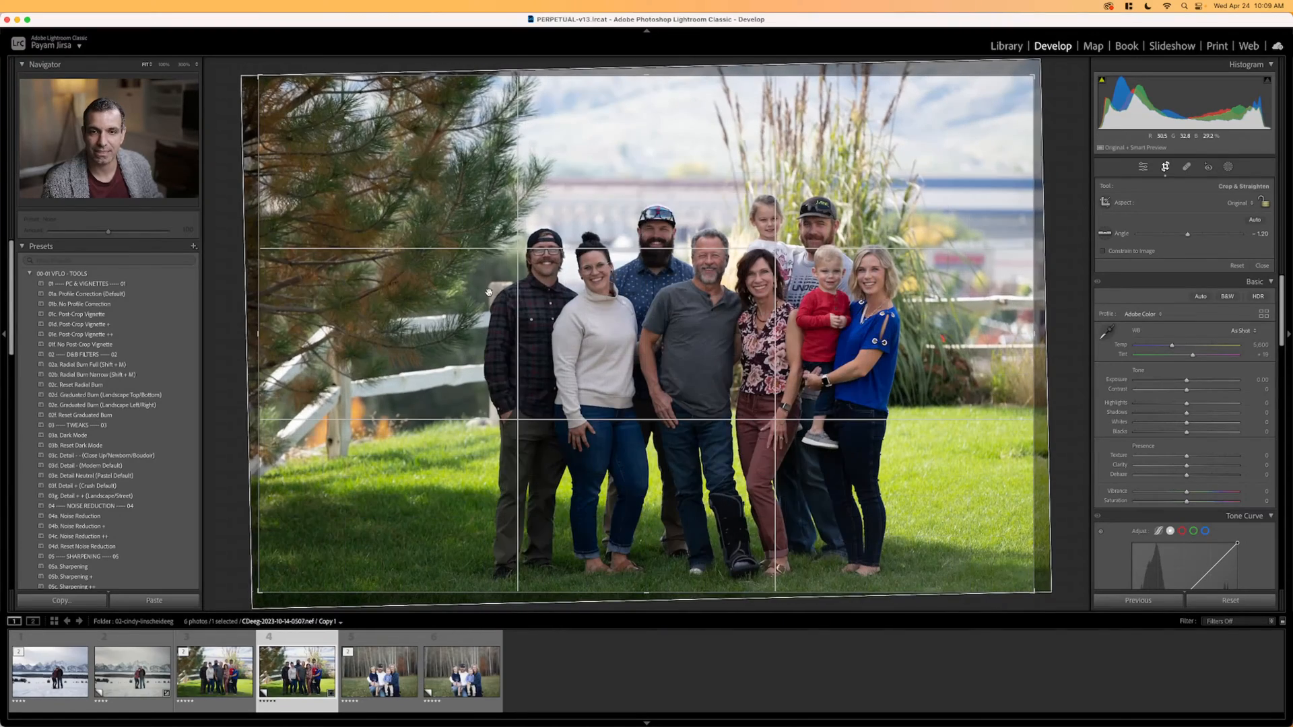
{"action": "key", "text": "r"}
Try the 05a, 05b and 05c Mood presets on the group copy, lower exposure to +0.33, and apply 05b Hard Light.
{"action": "scroll", "coordinate": [110, 412], "scroll_direction": "down", "scroll_amount": 20}
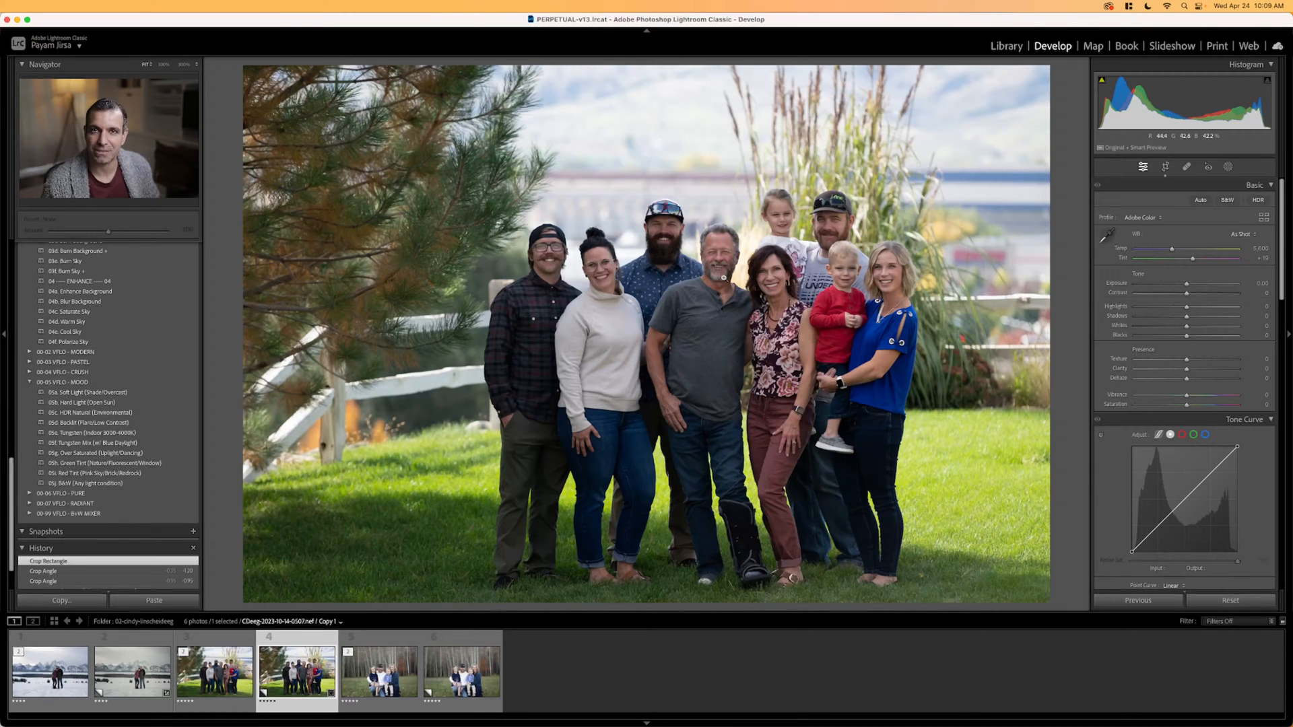
{"action": "left_click", "coordinate": [140, 394]}
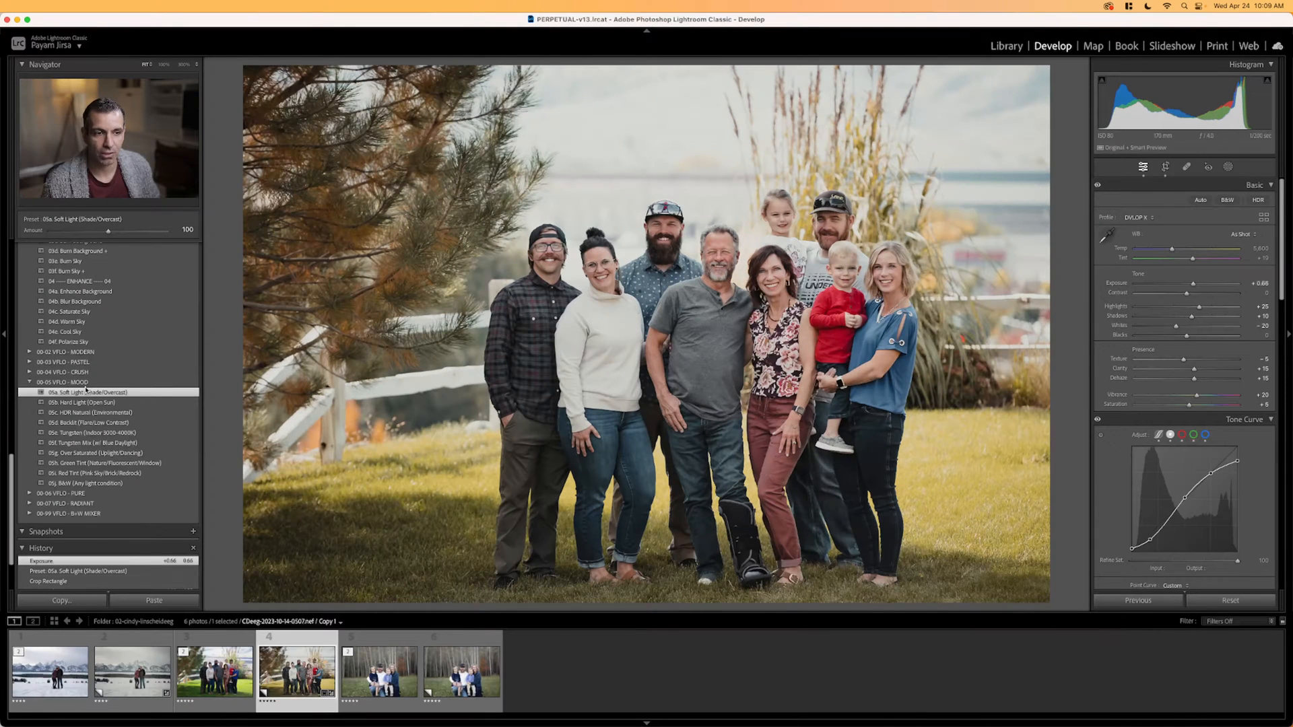
{"action": "left_click", "coordinate": [94, 404]}
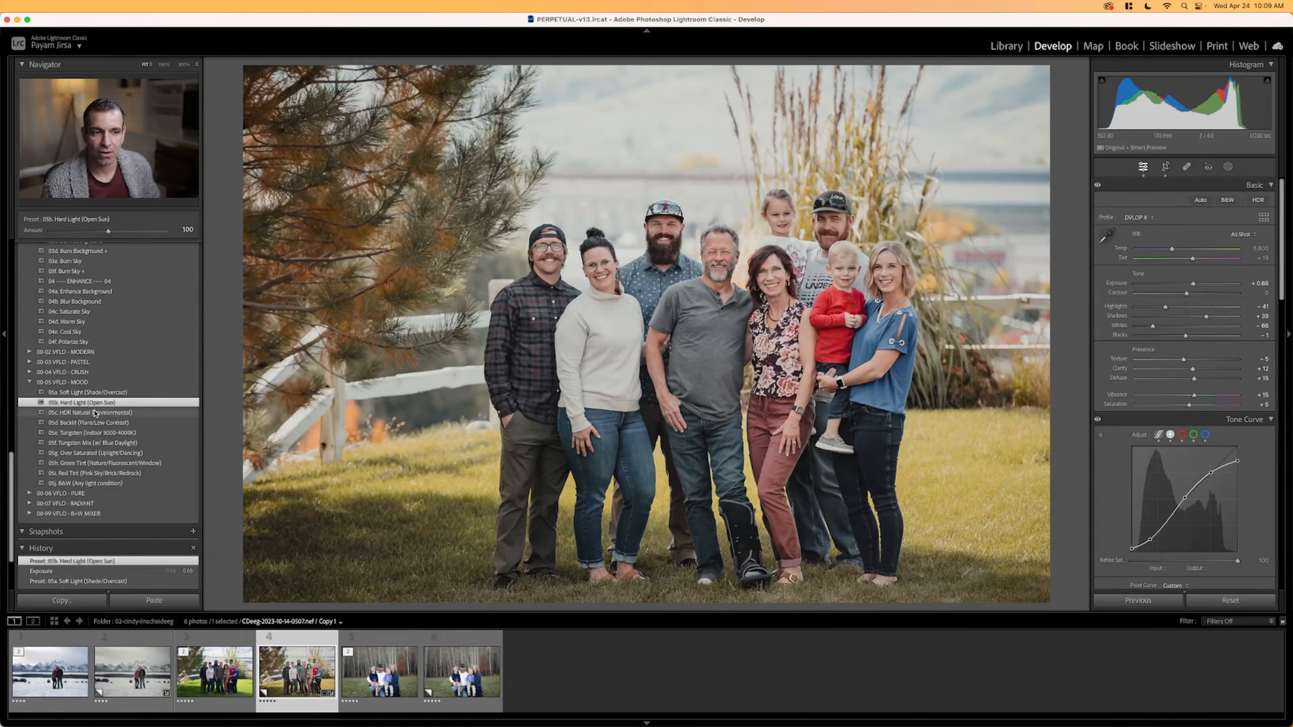
{"action": "left_click", "coordinate": [95, 413]}
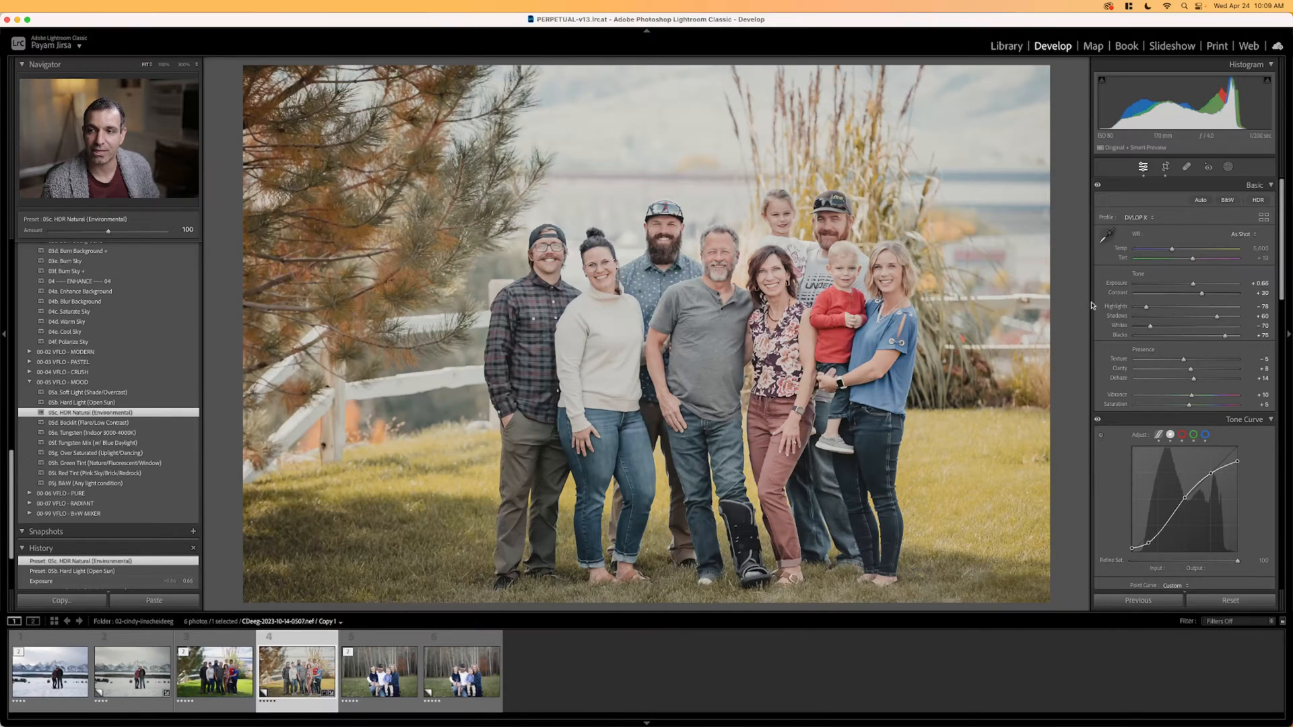
{"action": "key", "text": "shift+Down"}
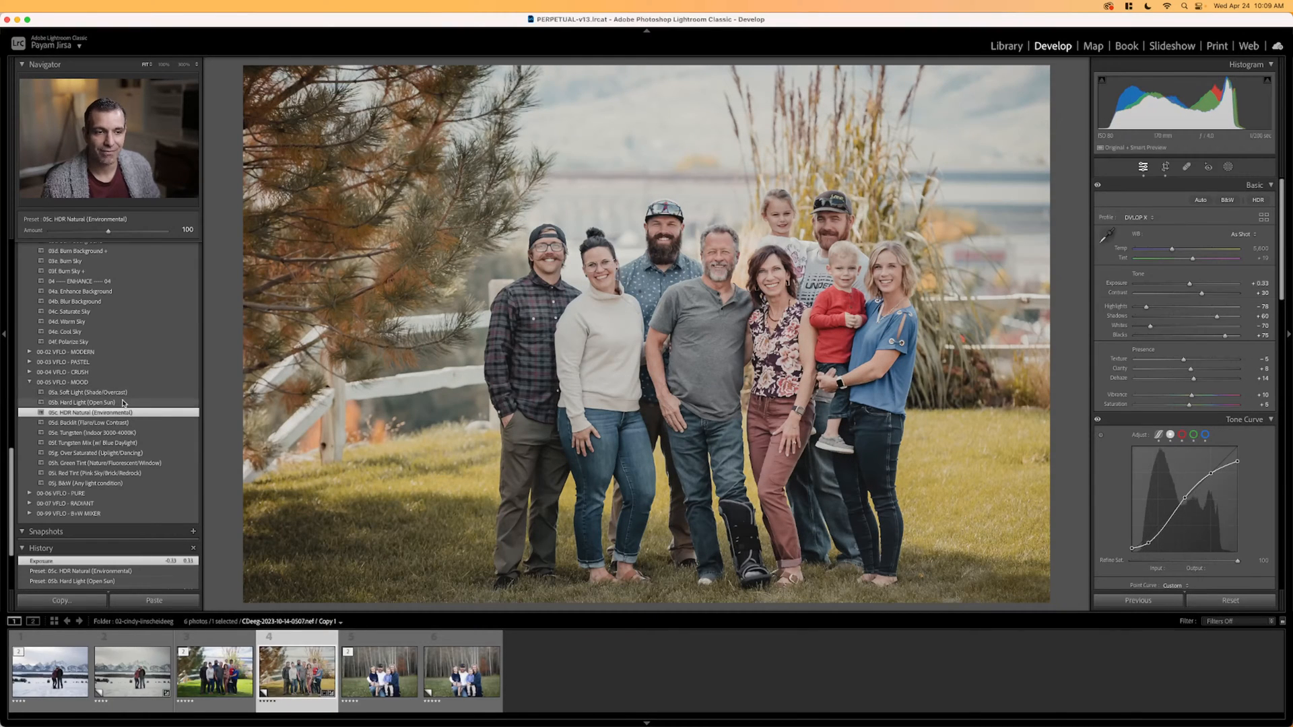
{"action": "left_click", "coordinate": [123, 403]}
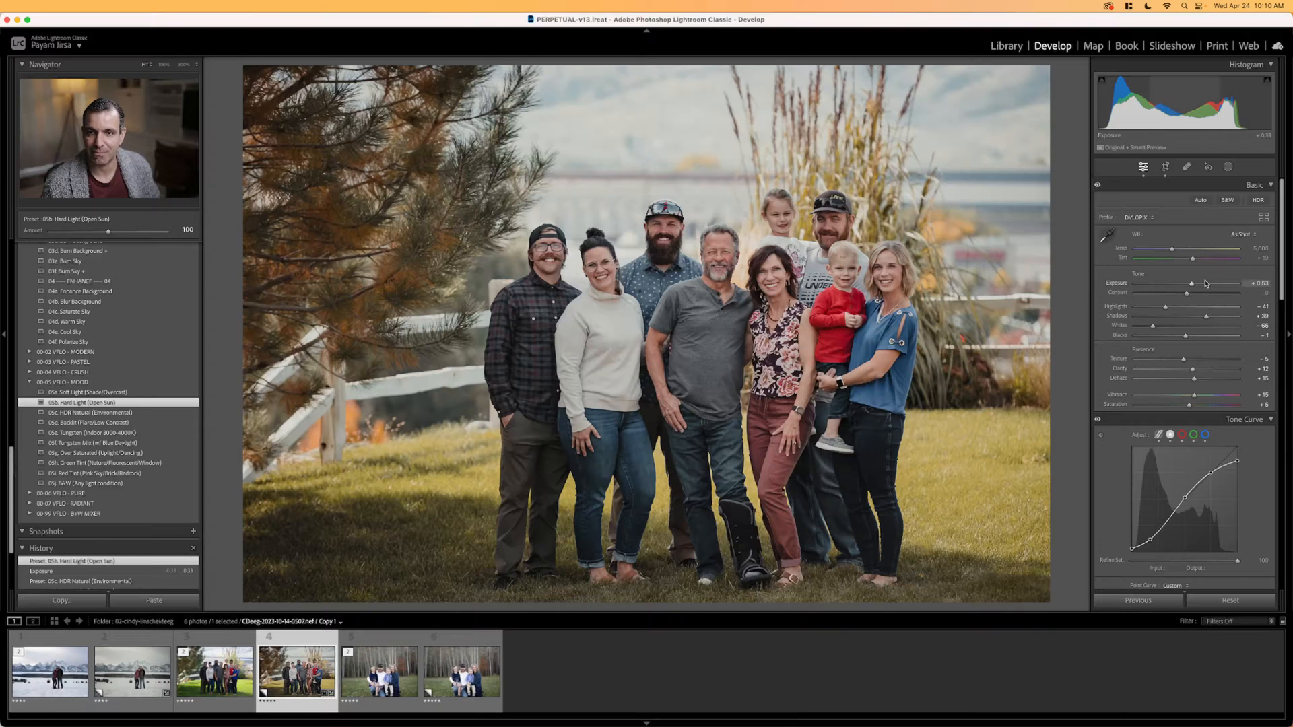
Set the group copy's exposure to +0.73, temperature to 6,200 and tint to +14.
{"action": "key", "text": "Up"}
{"action": "key", "text": "shift+Up"}
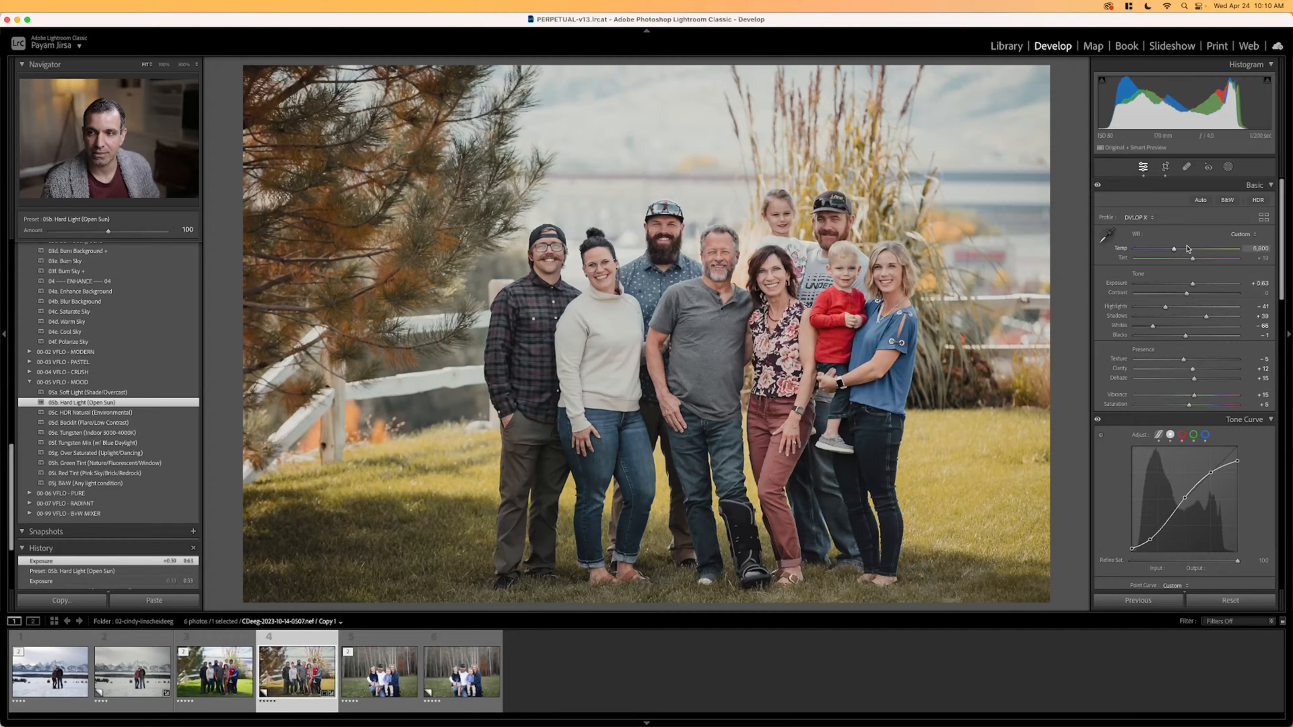
{"action": "key", "text": "shift+Up"}
{"action": "key", "text": "shift+Up"}
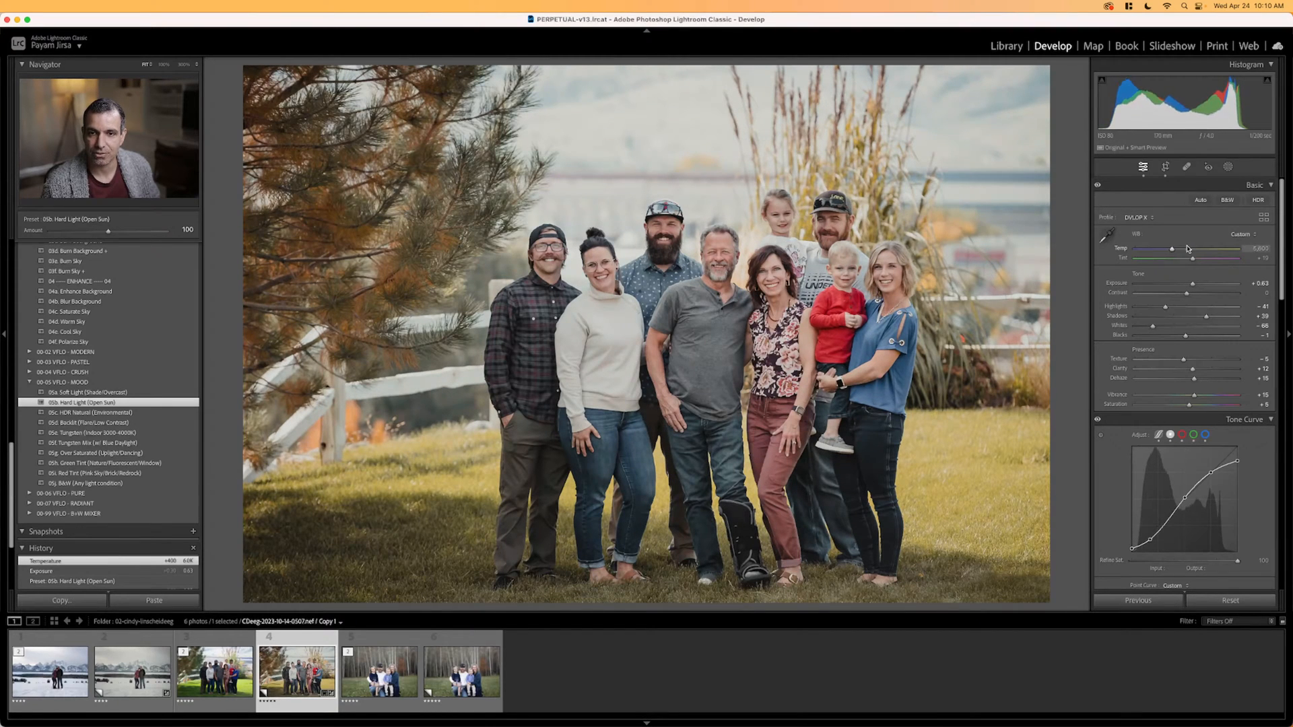
{"action": "key", "text": "shift+Up"}
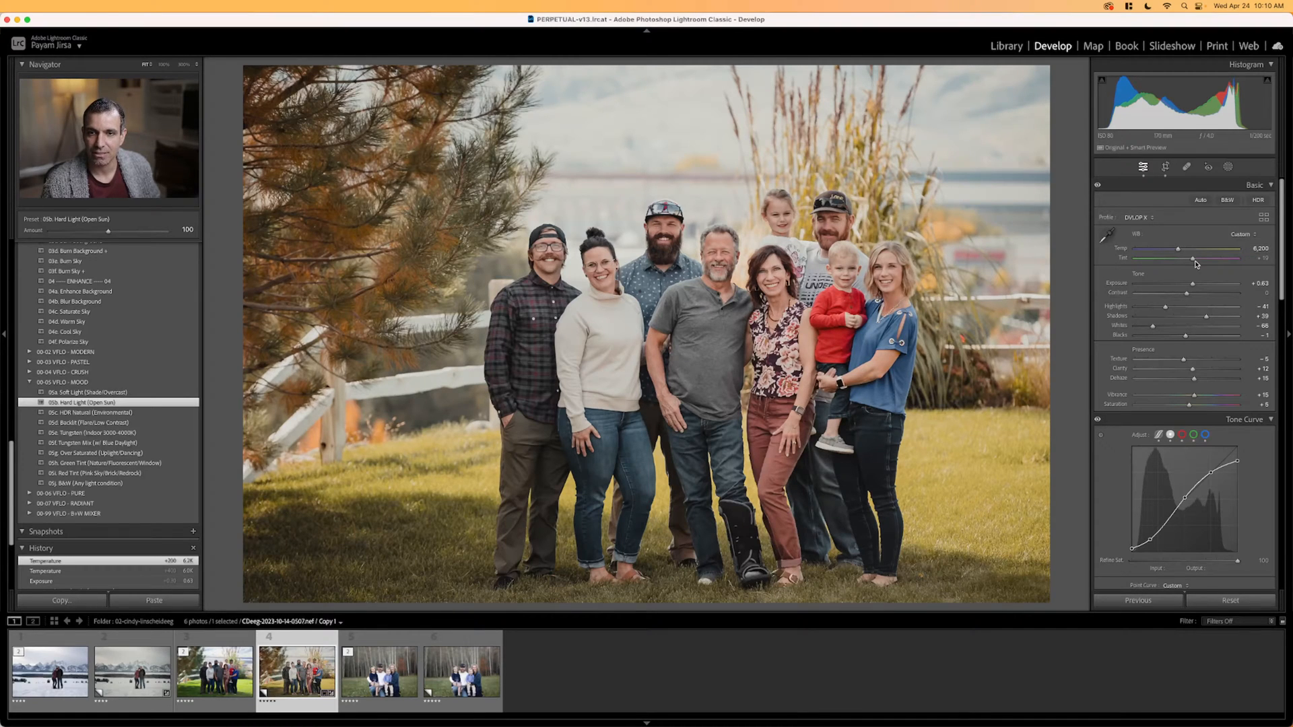
{"action": "key", "text": "Up"}
{"action": "key", "text": "shift+Down"}
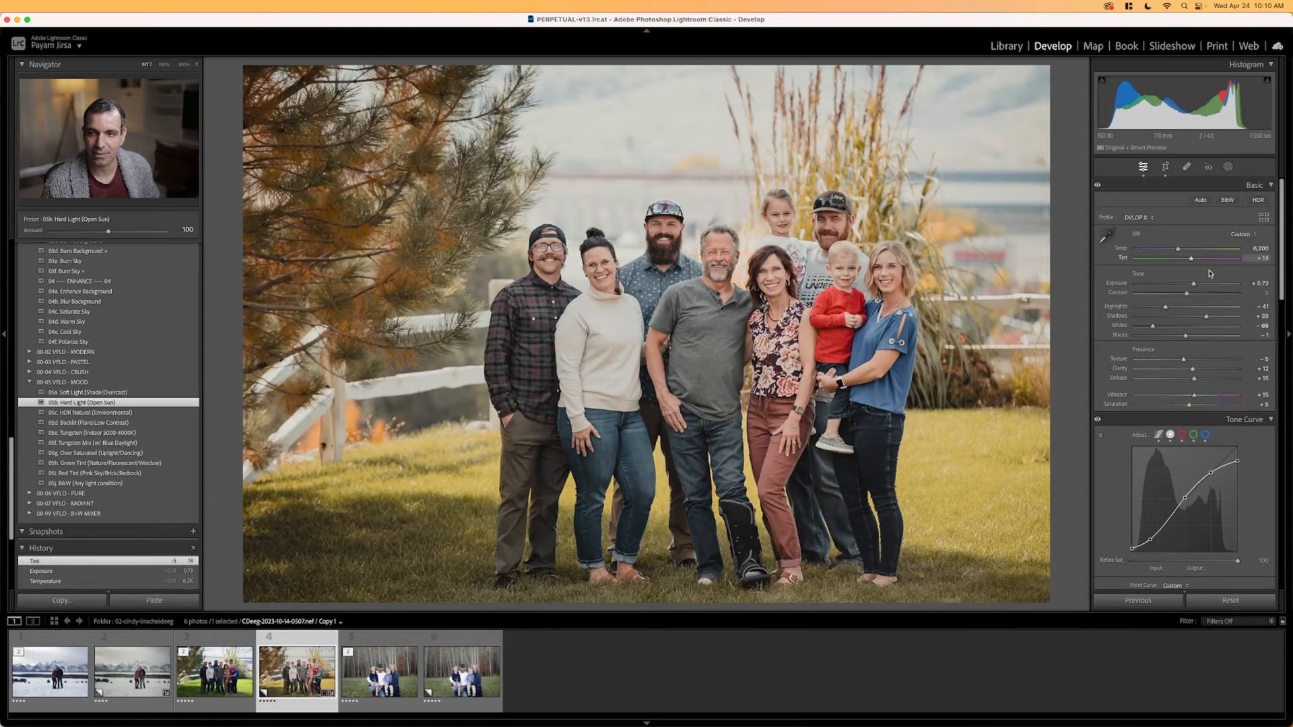
Raise the group copy's contrast to +10 and clarity to +22.
{"action": "key", "text": "Up"}
{"action": "key", "text": "Up"}
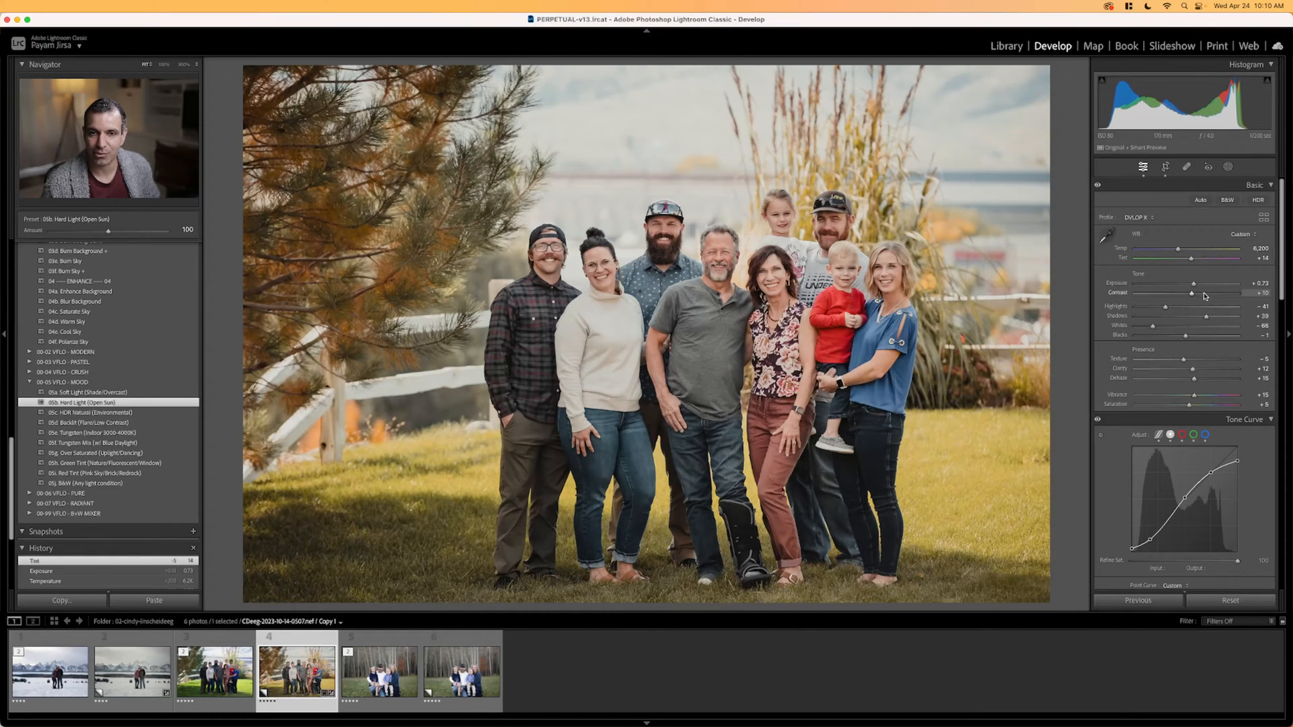
{"action": "key", "text": "shift+Up"}
{"action": "key", "text": "shift+Down"}
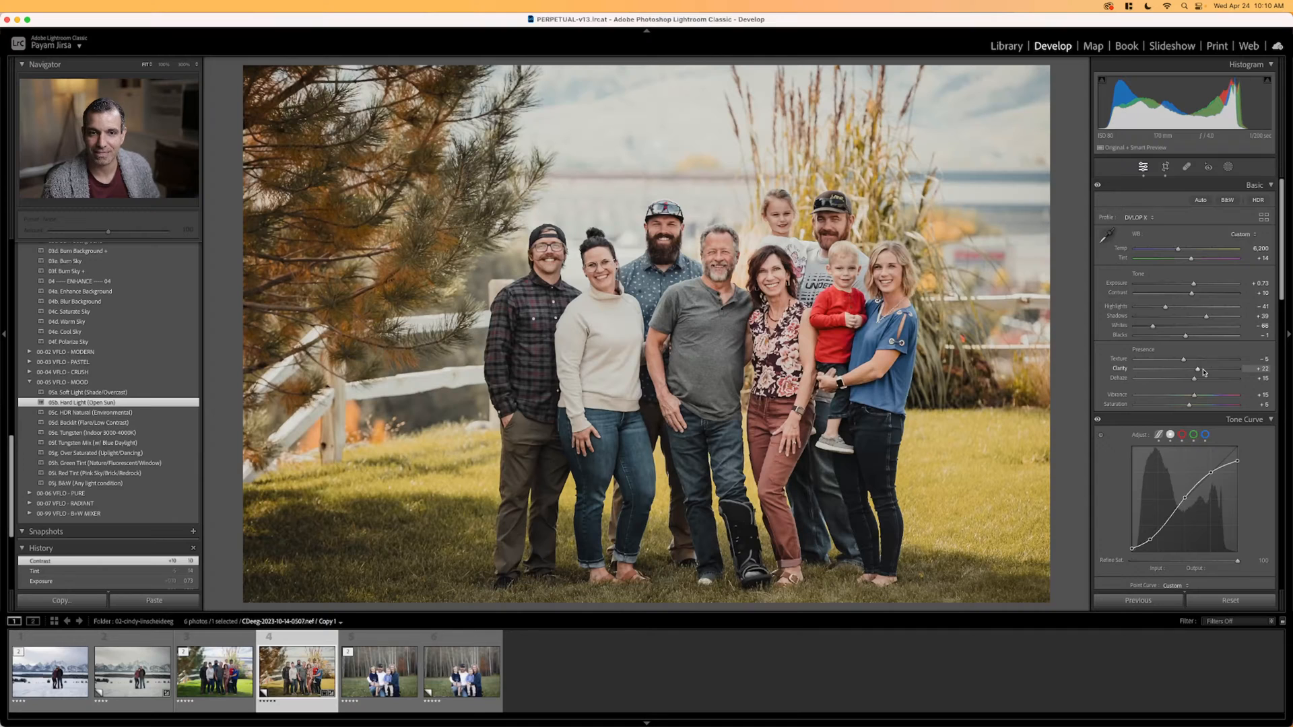
Apply the 01g Retouch w/ Pop & Enhance AI preset to the group copy.
{"action": "scroll", "coordinate": [62, 322], "scroll_direction": "up", "scroll_amount": 10}
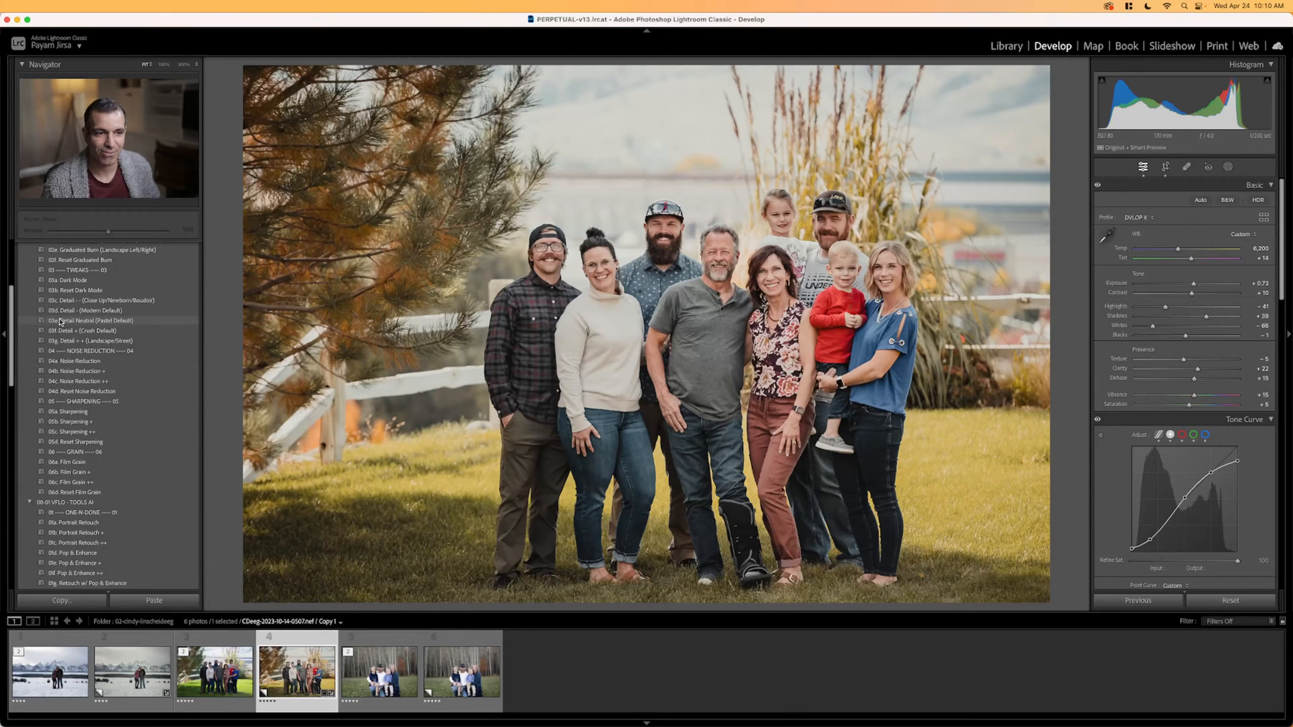
{"action": "scroll", "coordinate": [61, 322], "scroll_direction": "down", "scroll_amount": 5}
{"action": "scroll", "coordinate": [94, 344], "scroll_direction": "down", "scroll_amount": 5}
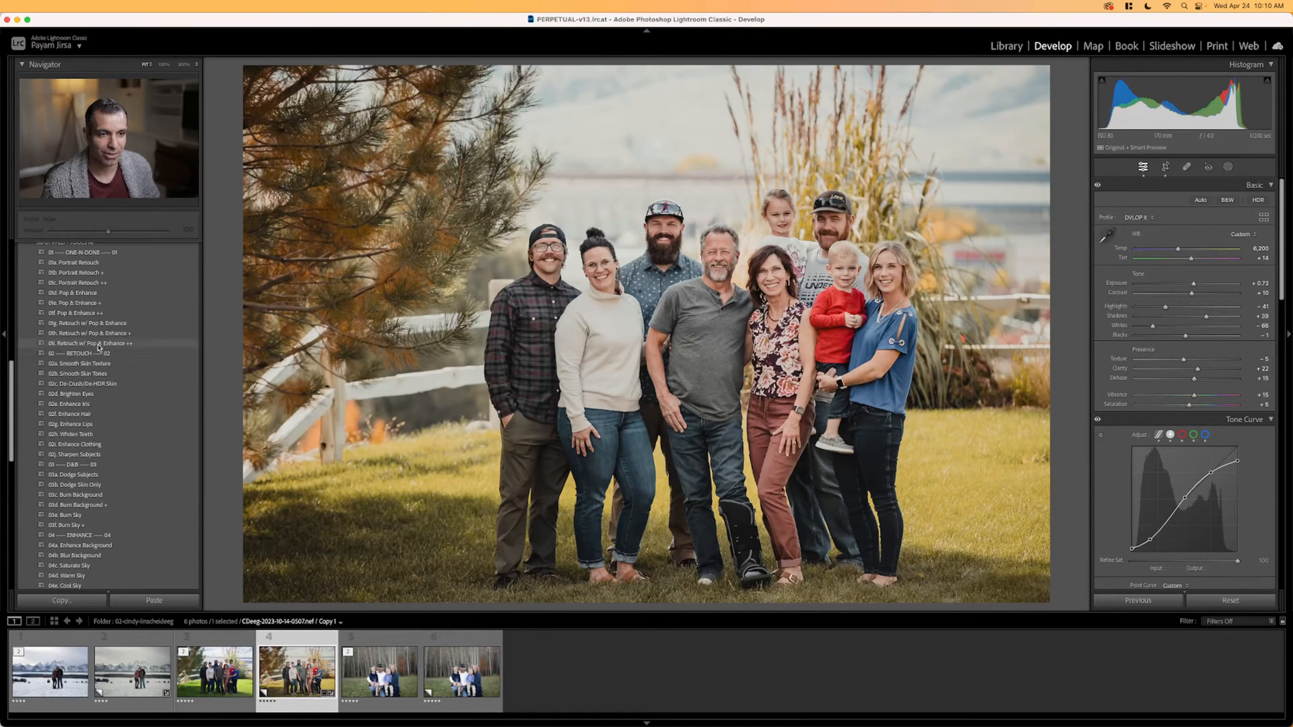
{"action": "left_click", "coordinate": [101, 326]}
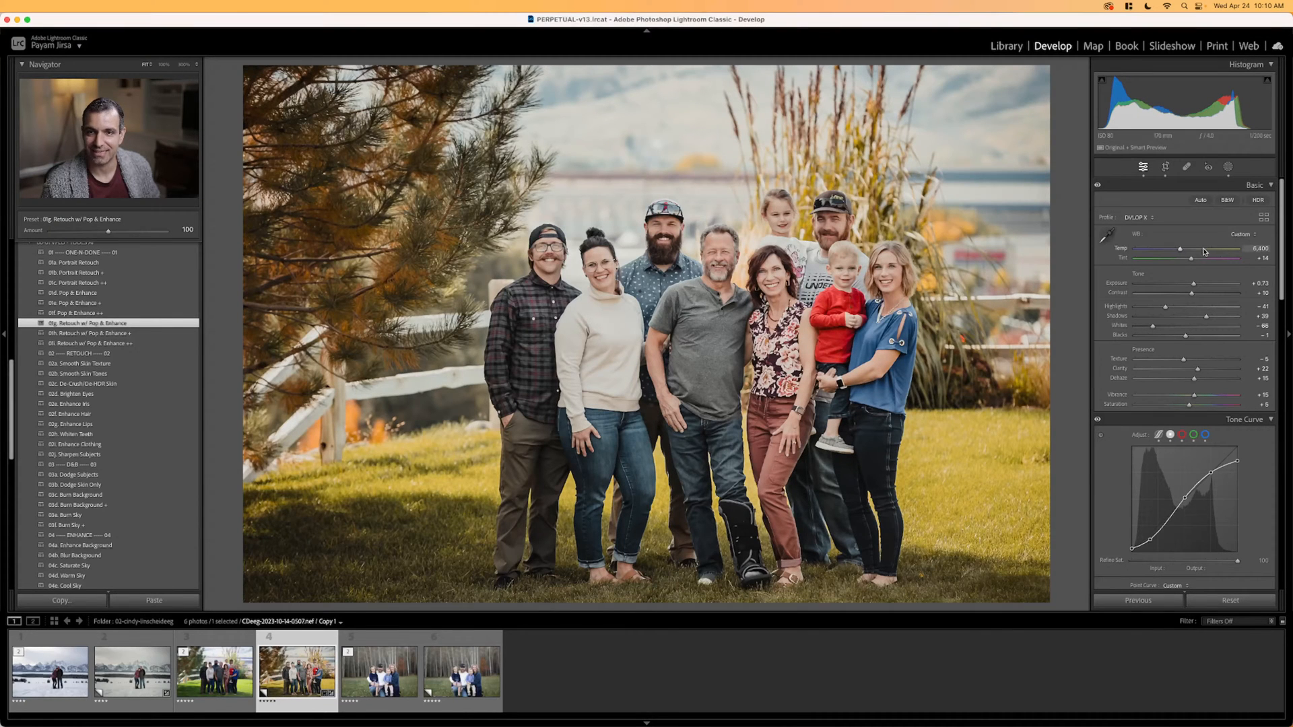
Compare the family group's edited copy with its original several times to review the colour and retouching.
{"action": "key", "text": "Left"}
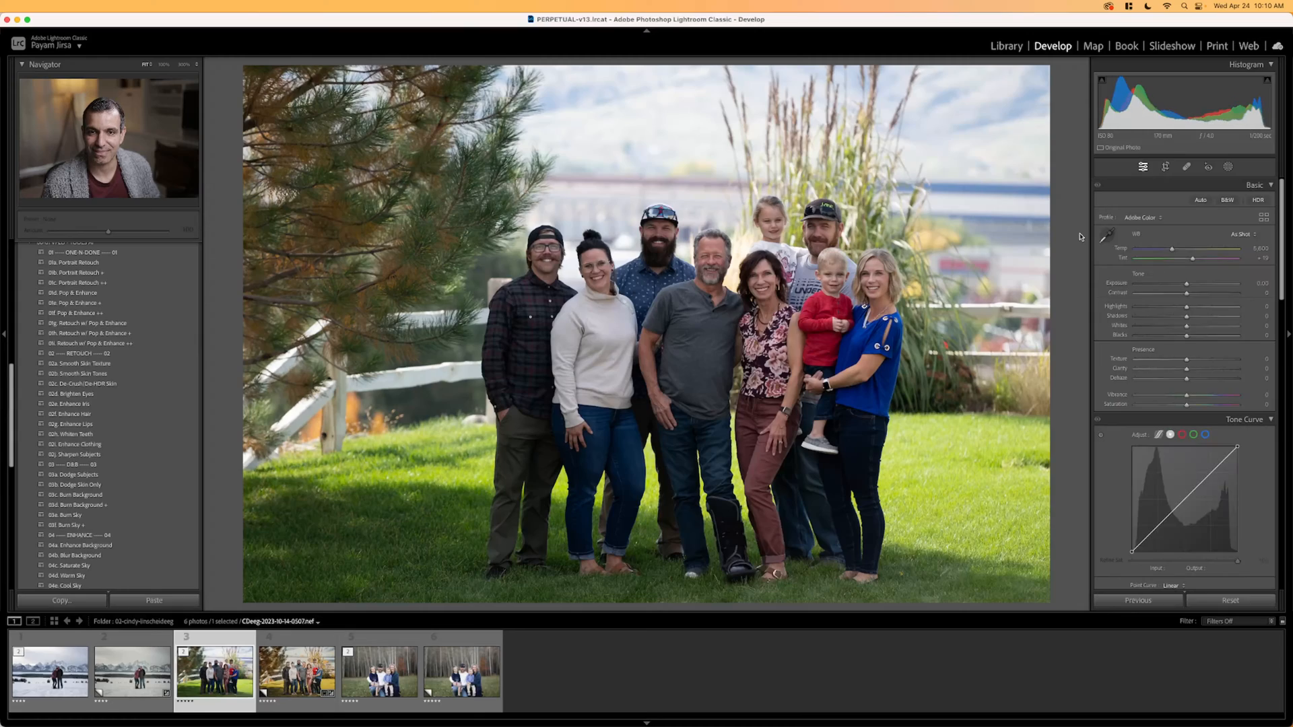
{"action": "key", "text": "Right"}
{"action": "key", "text": "Left"}
{"action": "key", "text": "Right"}
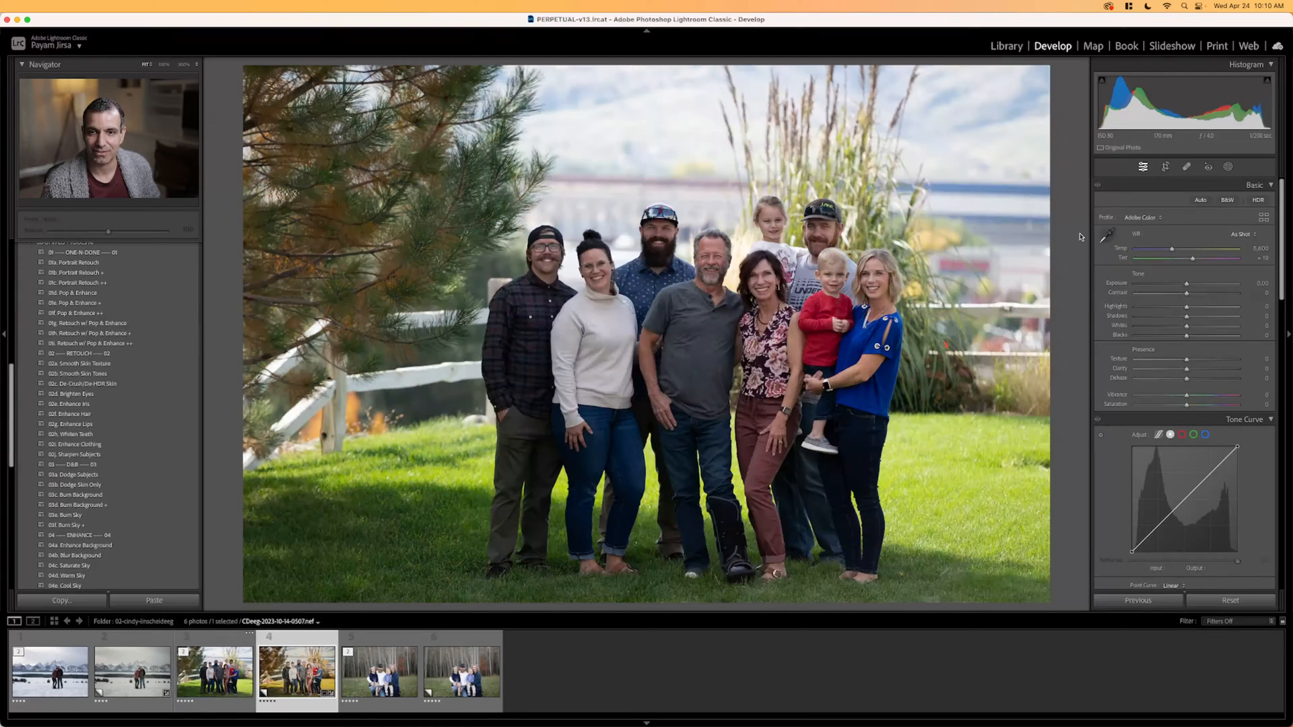
{"action": "key", "text": "Left"}
{"action": "key", "text": "Right"}
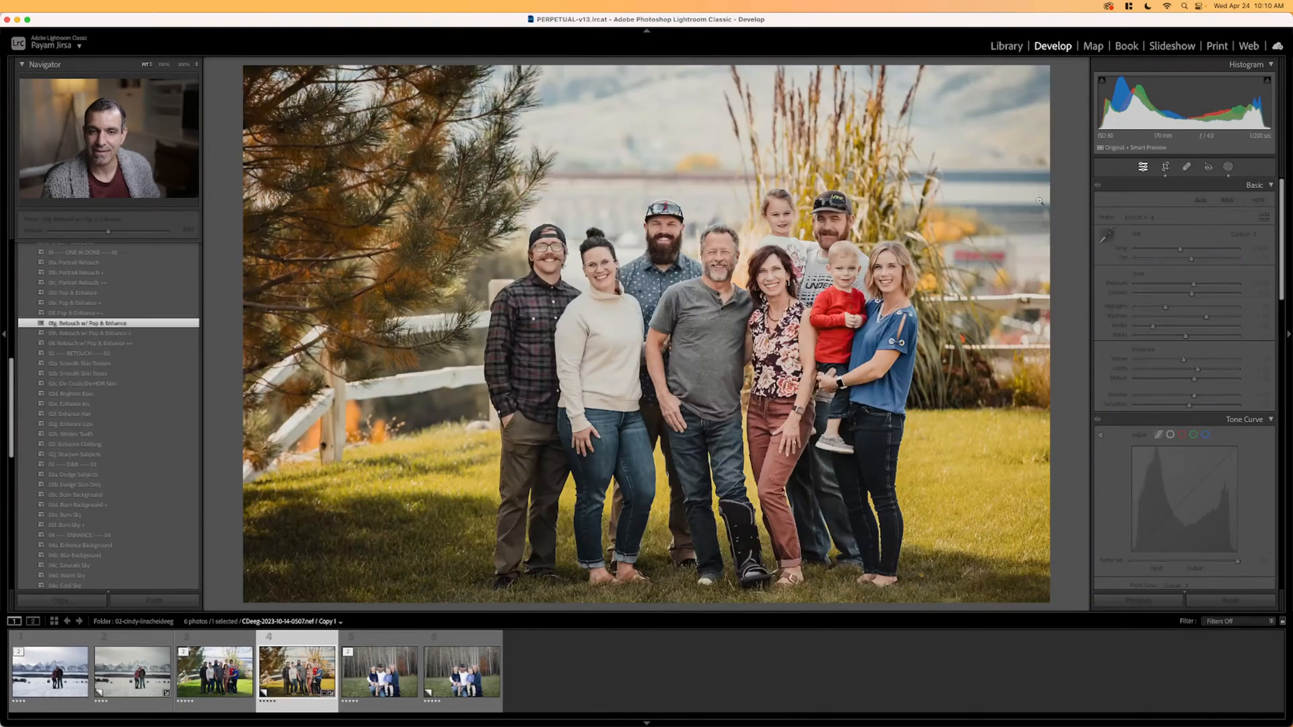
{"action": "key", "text": "Left"}
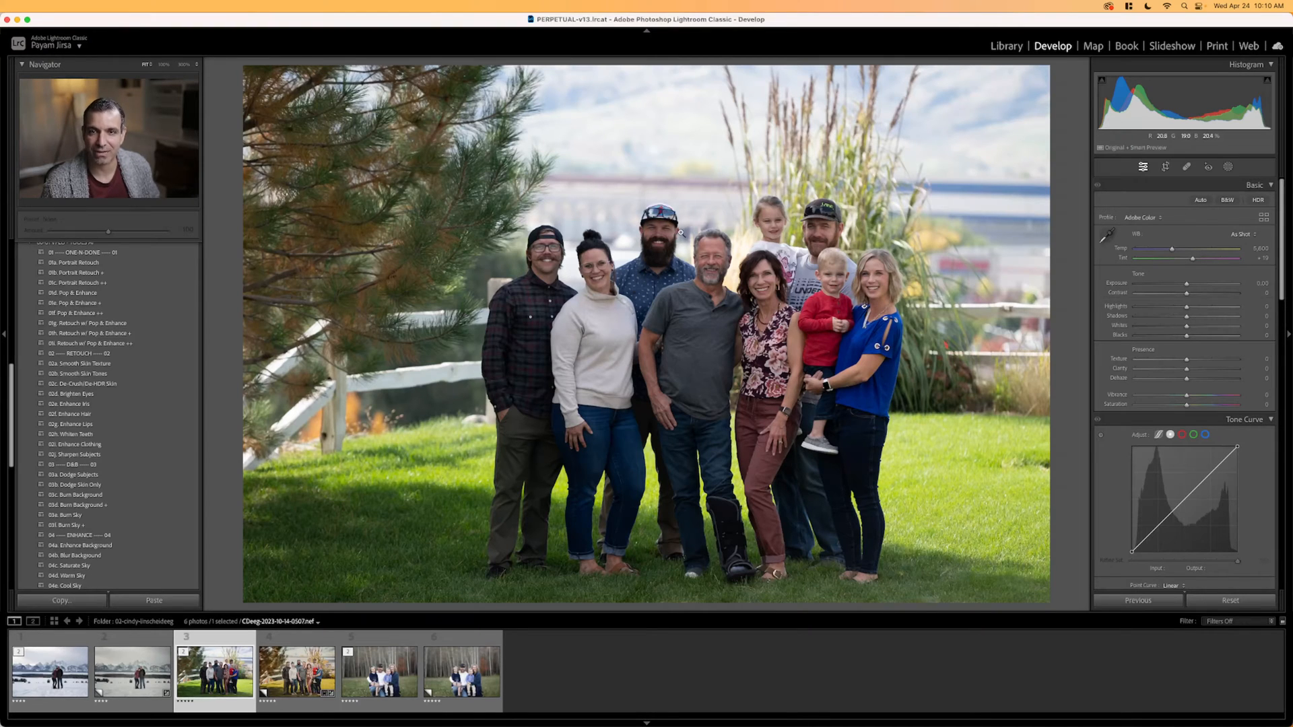
{"action": "key", "text": "Right"}
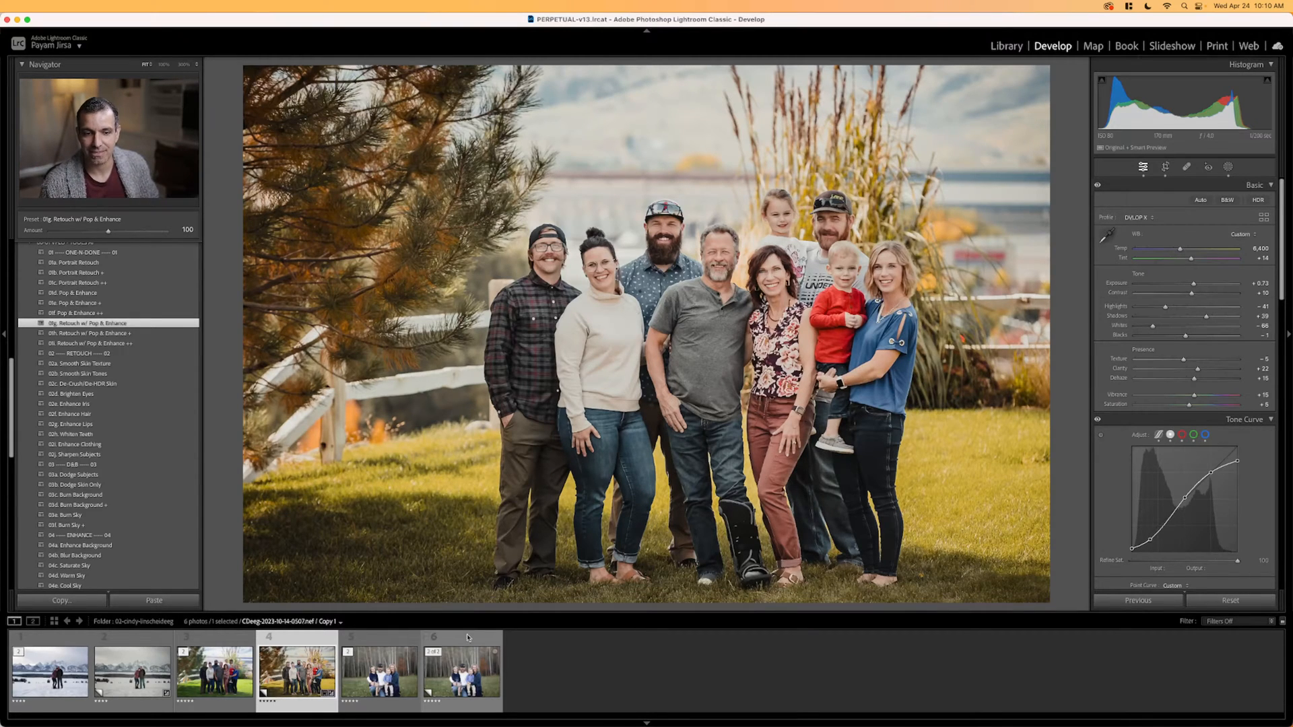
Apply the 05a Soft Light (Shade/Overcast) Mood preset to the virtual copy of the family of four in the woods.
{"action": "key", "text": "Right"}
{"action": "key", "text": "Right"}
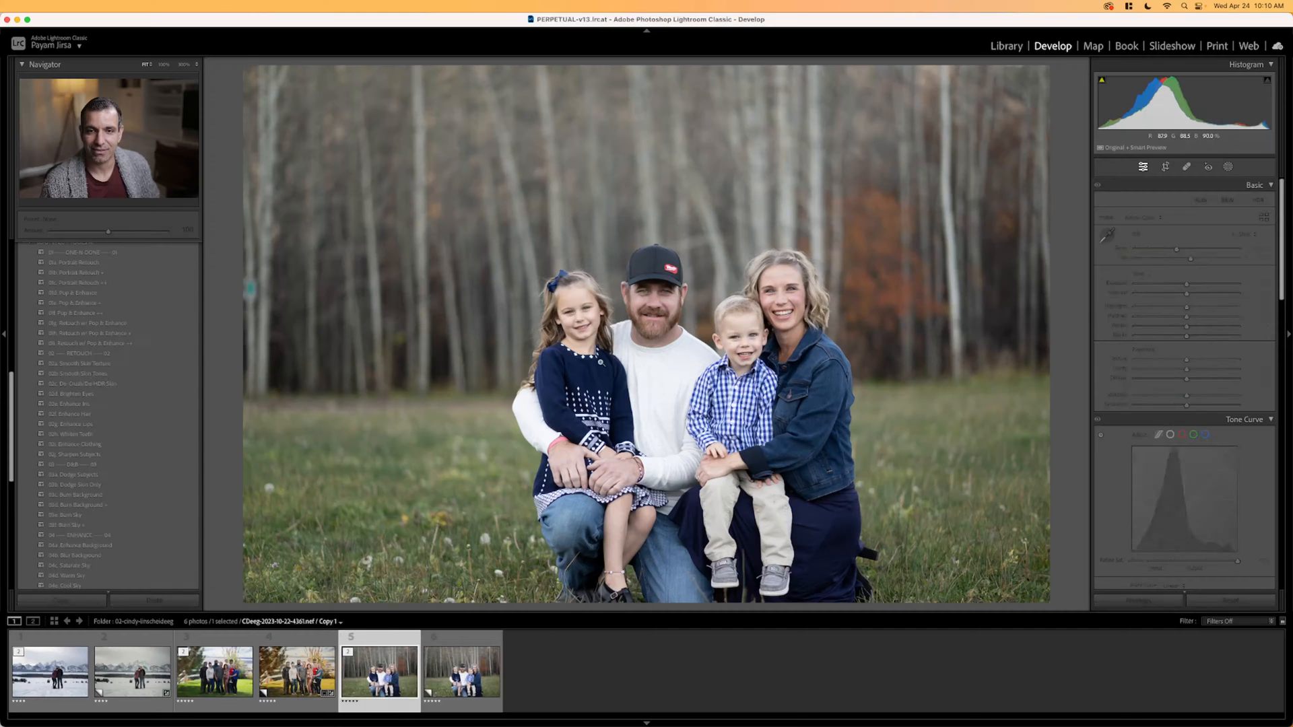
{"action": "scroll", "coordinate": [127, 412], "scroll_direction": "down", "scroll_amount": 3}
{"action": "scroll", "coordinate": [127, 412], "scroll_direction": "down", "scroll_amount": 5}
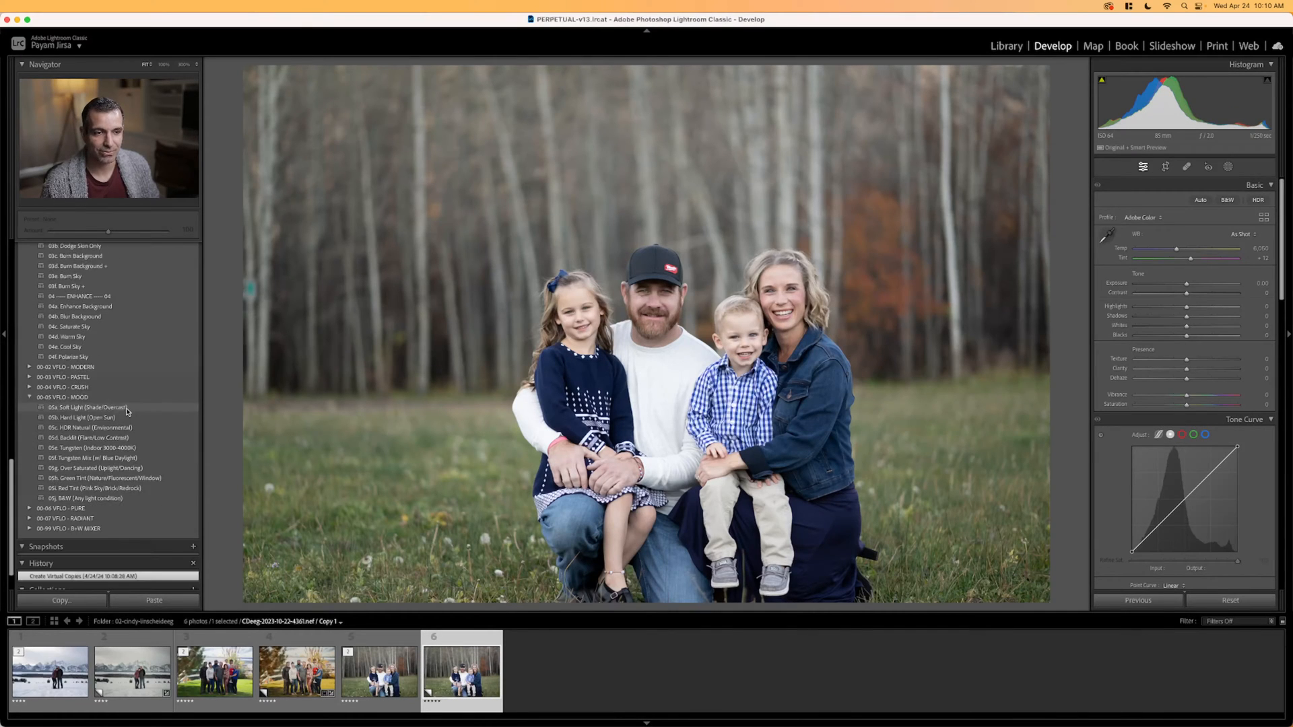
{"action": "left_click", "coordinate": [79, 409]}
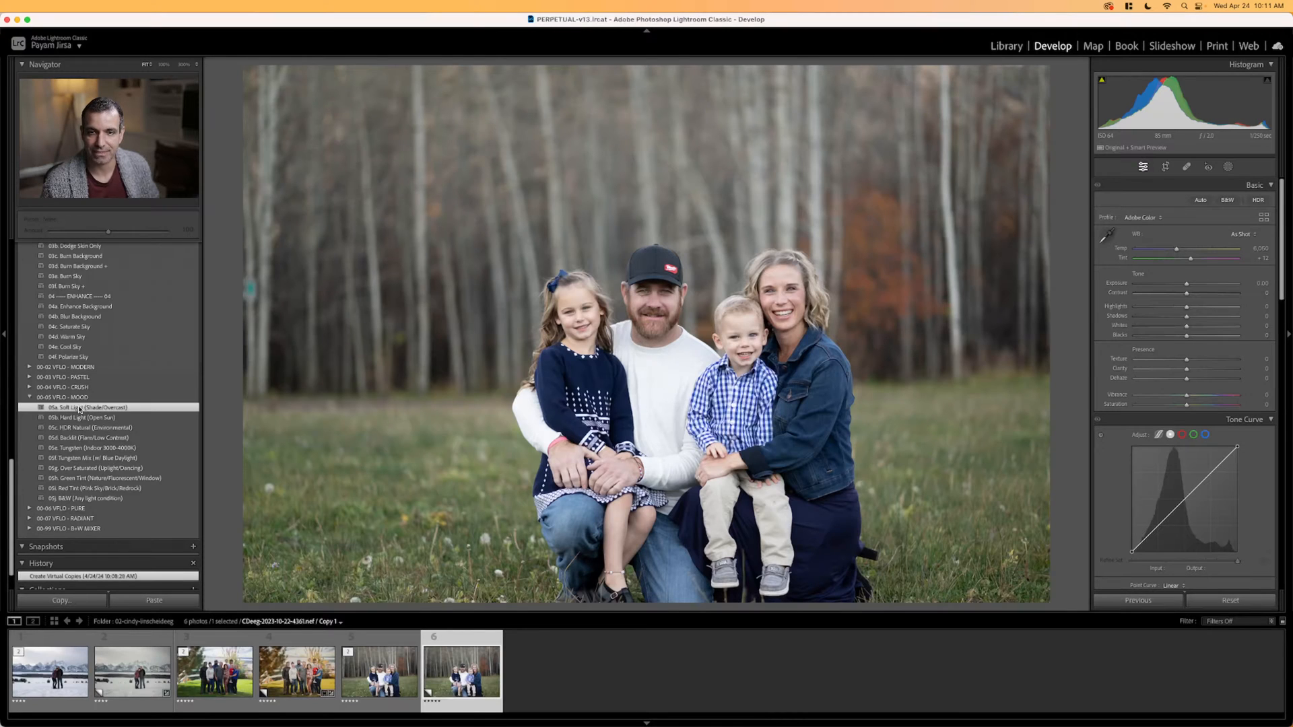
Apply the 01g Retouch w/ Pop & Enhance AI preset to the woods family's copy.
{"action": "scroll", "coordinate": [76, 384], "scroll_direction": "up", "scroll_amount": 15}
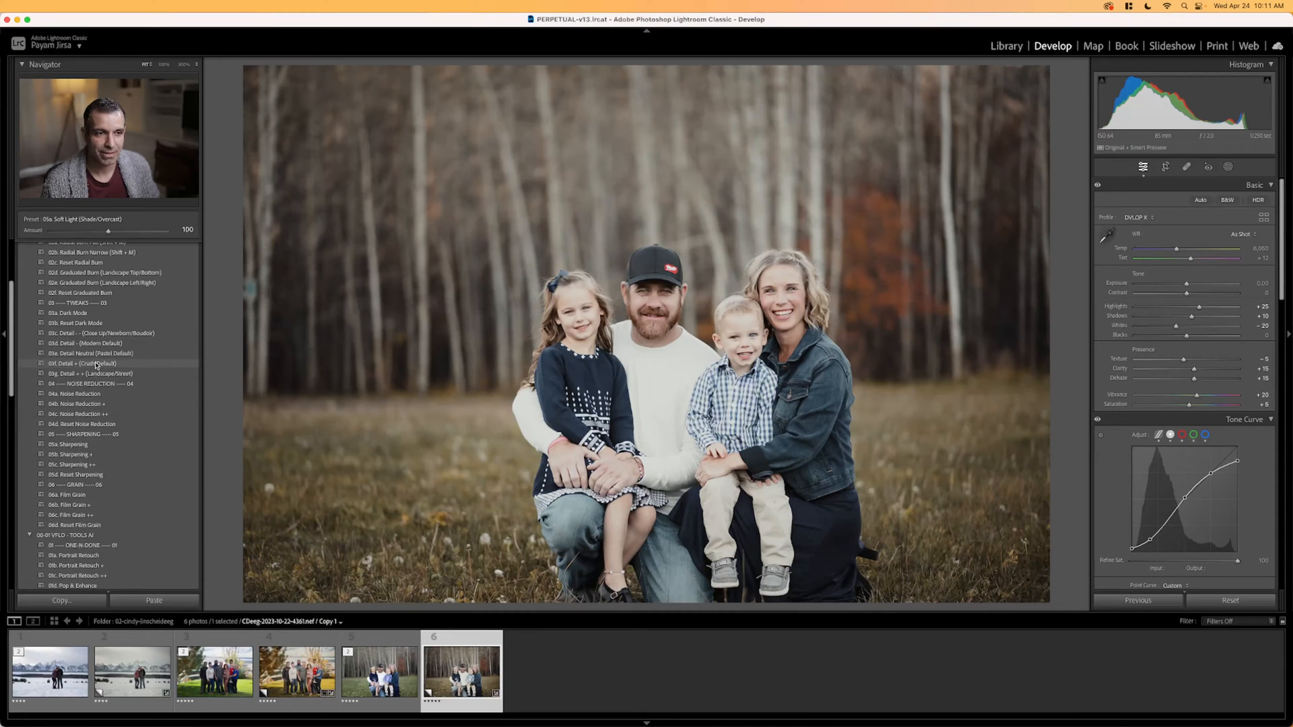
{"action": "scroll", "coordinate": [96, 365], "scroll_direction": "down", "scroll_amount": 4}
{"action": "left_click", "coordinate": [94, 492]}
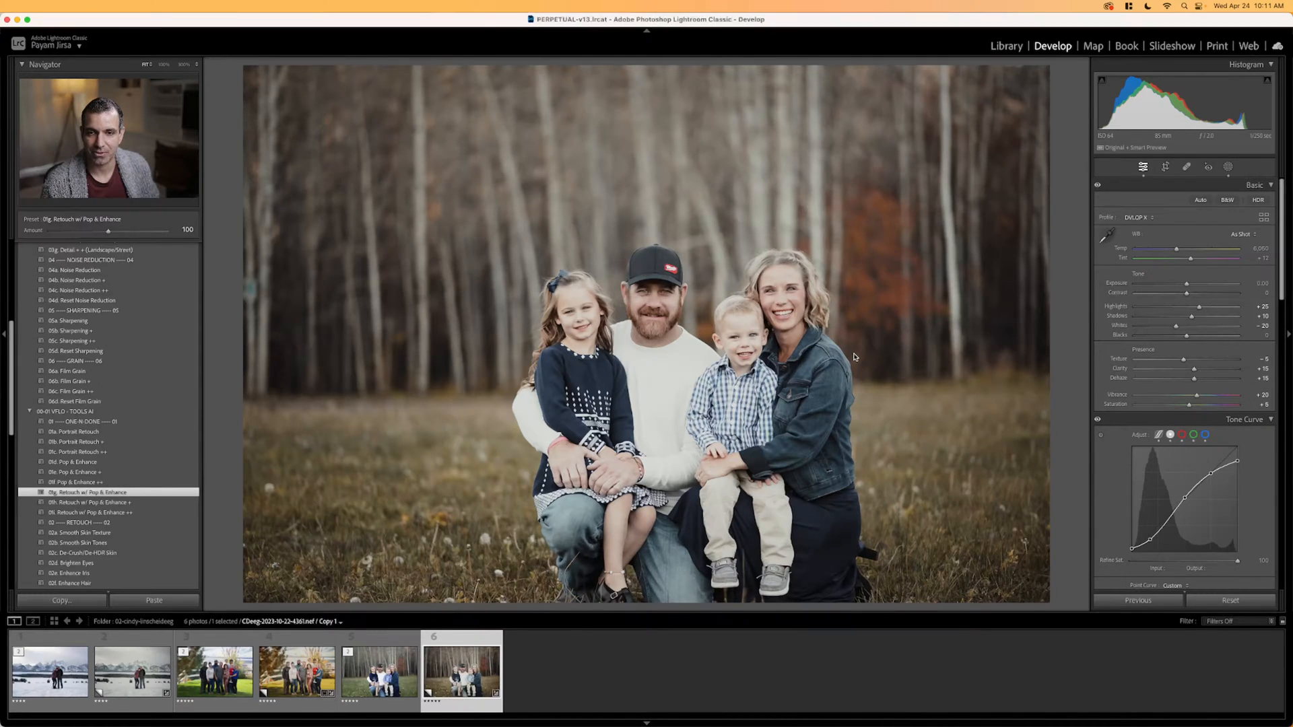
Set the woods family copy's exposure to -0.20 and temperature to 6,850.
{"action": "key", "text": "Down"}
{"action": "key", "text": "Down"}
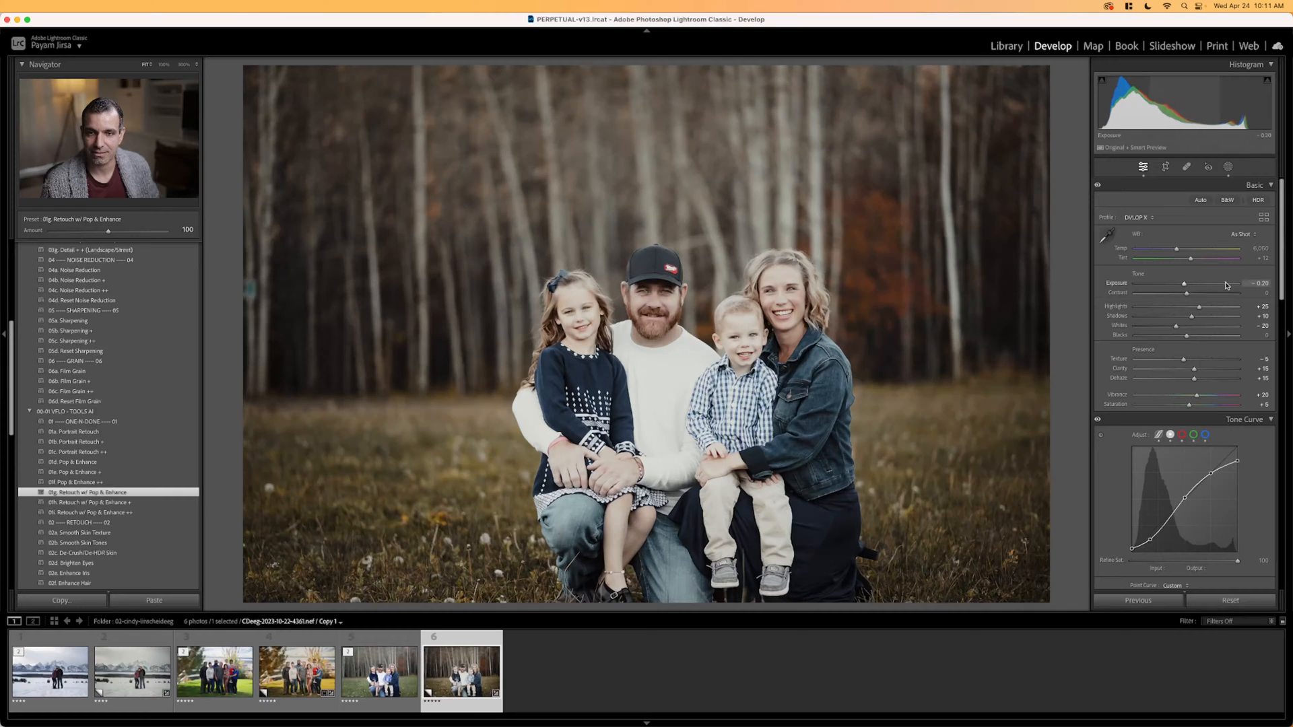
{"action": "key", "text": "shift+Up"}
{"action": "key", "text": "shift+Up"}
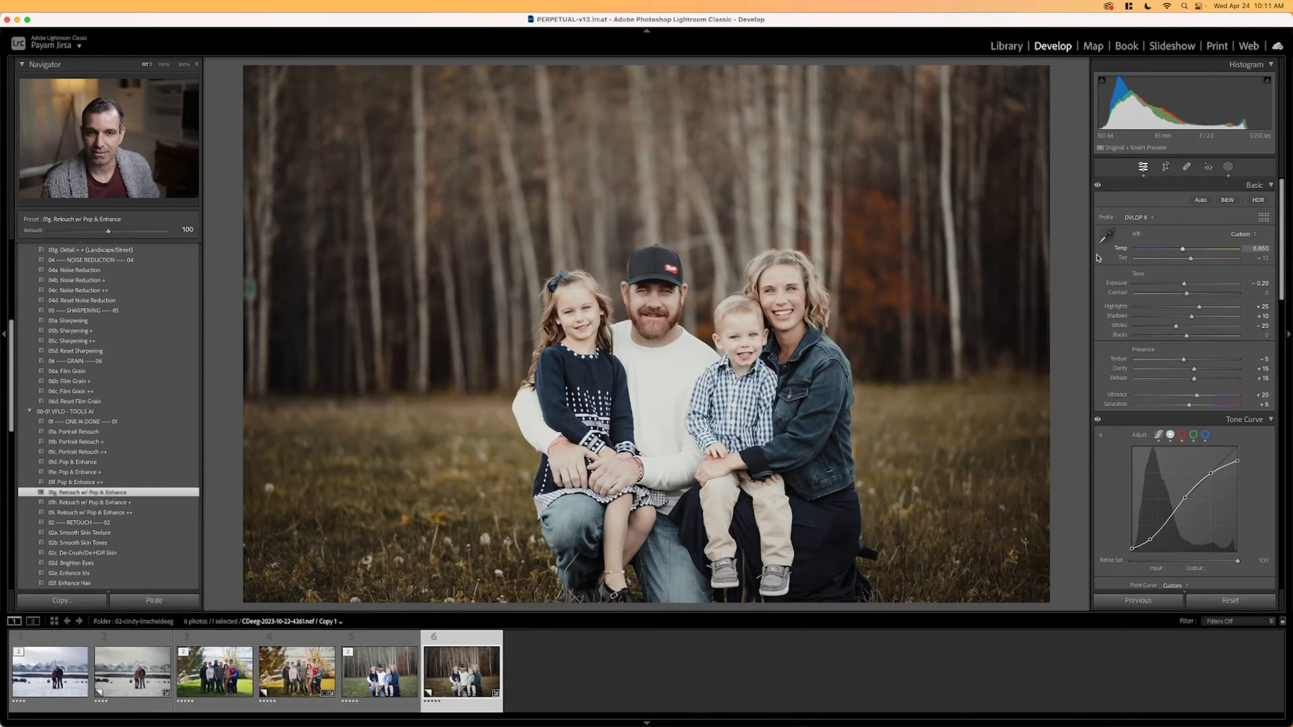
Compare the woods family's edited copy with its original several times to review the mood and colour.
{"action": "key", "text": "Left"}
{"action": "key", "text": "Right"}
{"action": "key", "text": "Left"}
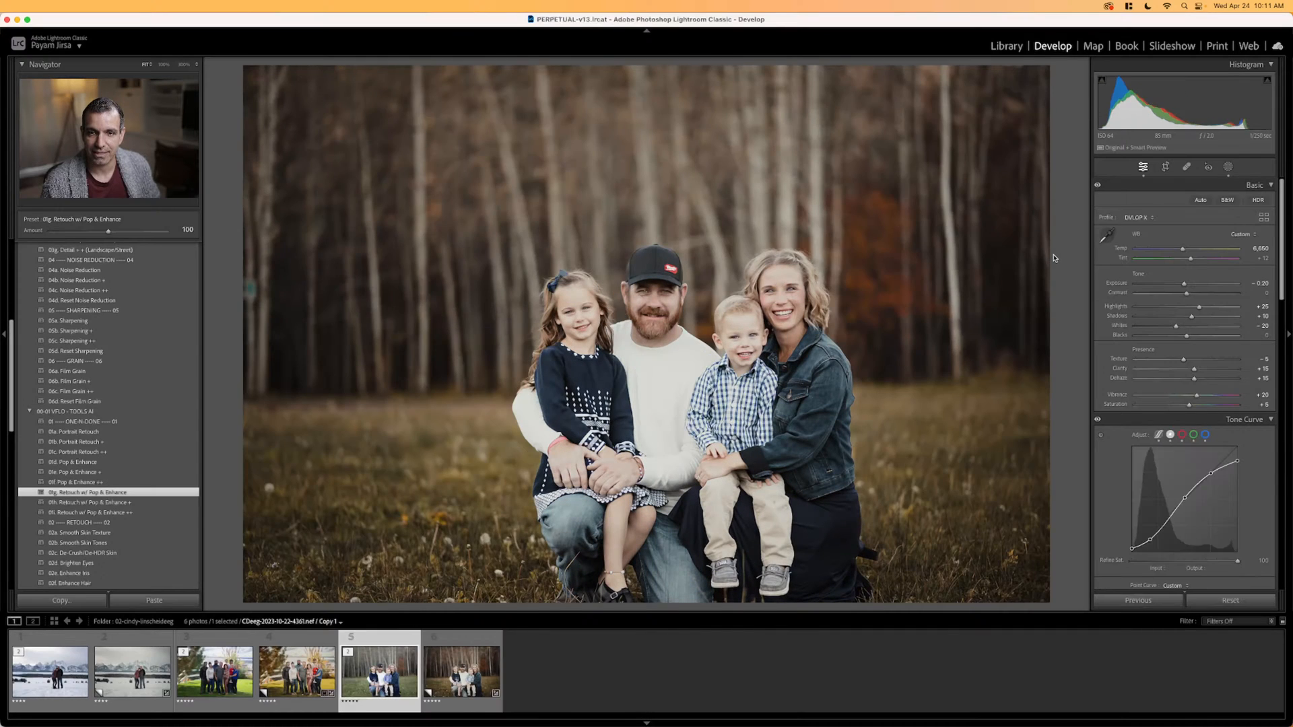
{"action": "key", "text": "Right"}
{"action": "key", "text": "Left"}
{"action": "key", "text": "Right"}
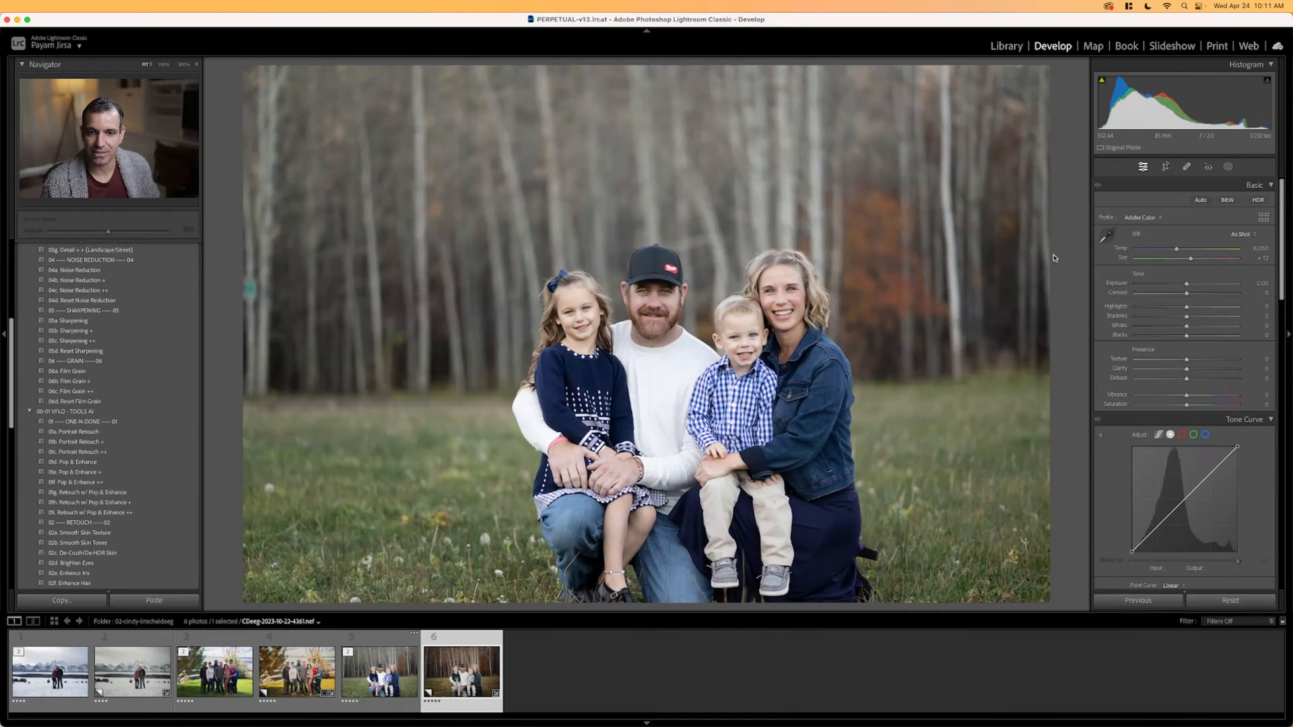
{"action": "key", "text": "Left"}
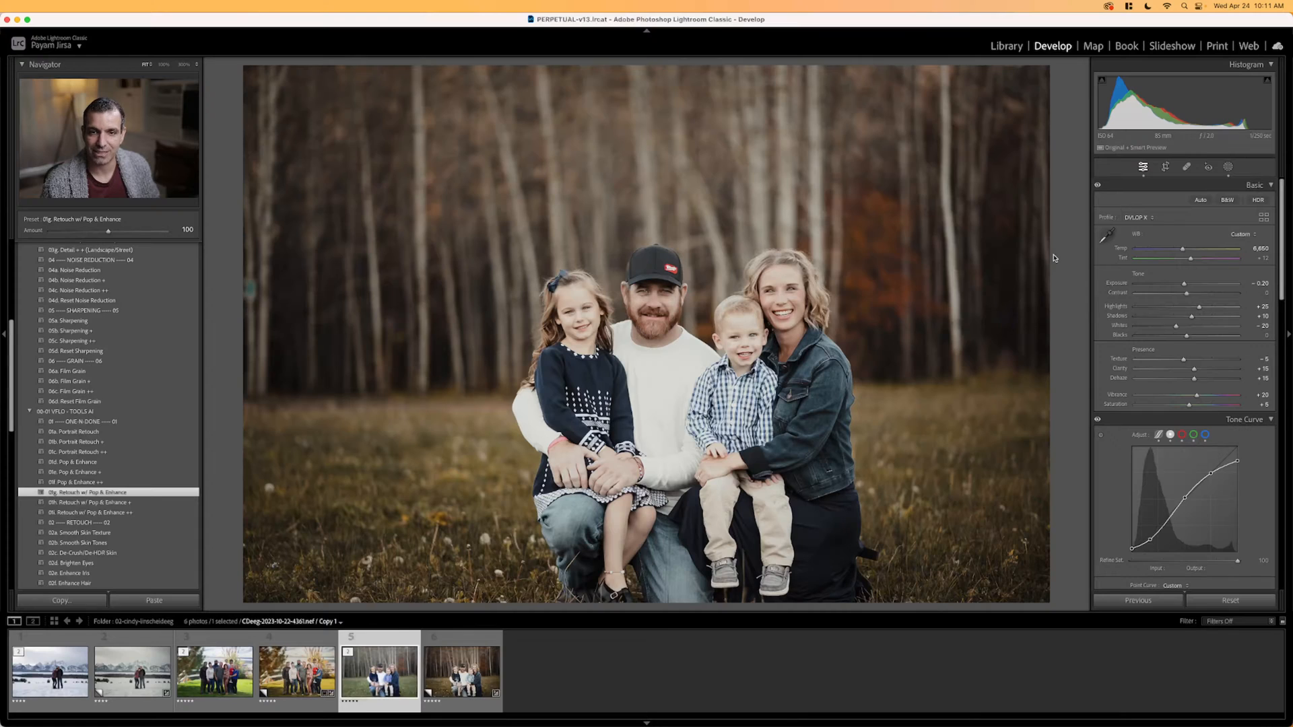
{"action": "key", "text": "Right"}
{"action": "key", "text": "Left"}
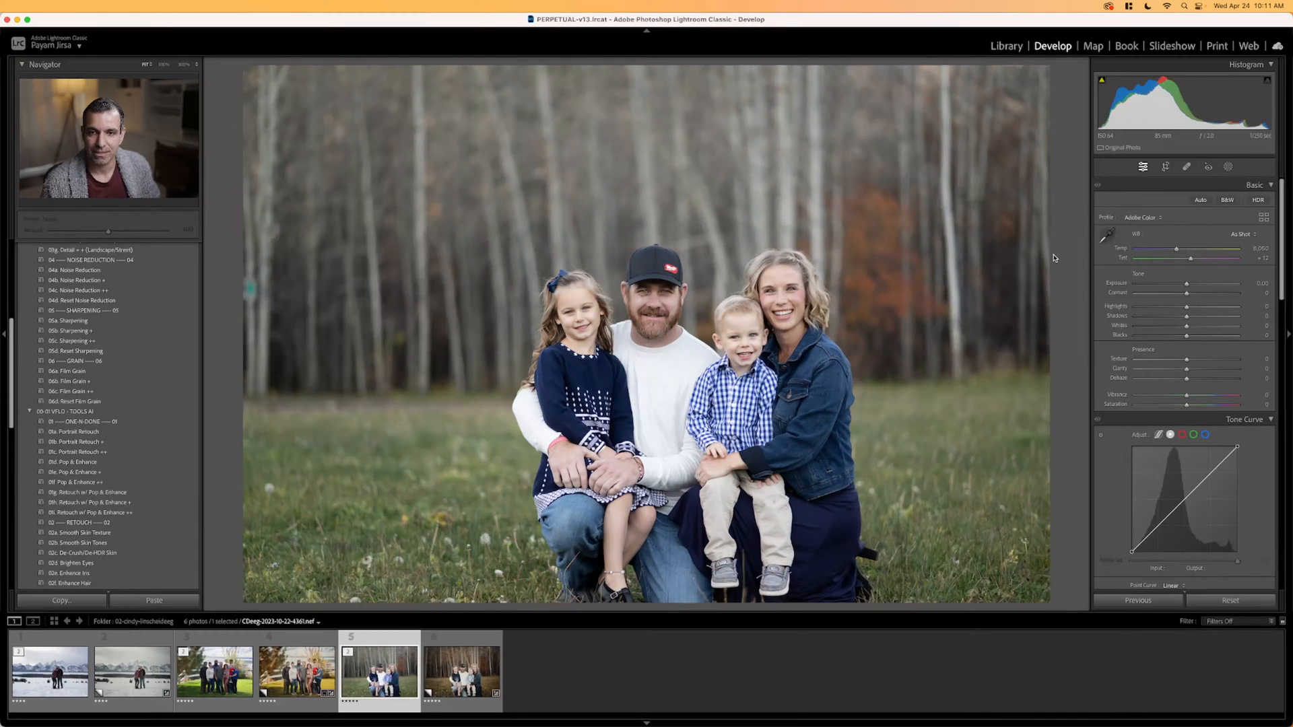
{"action": "key", "text": "Right"}
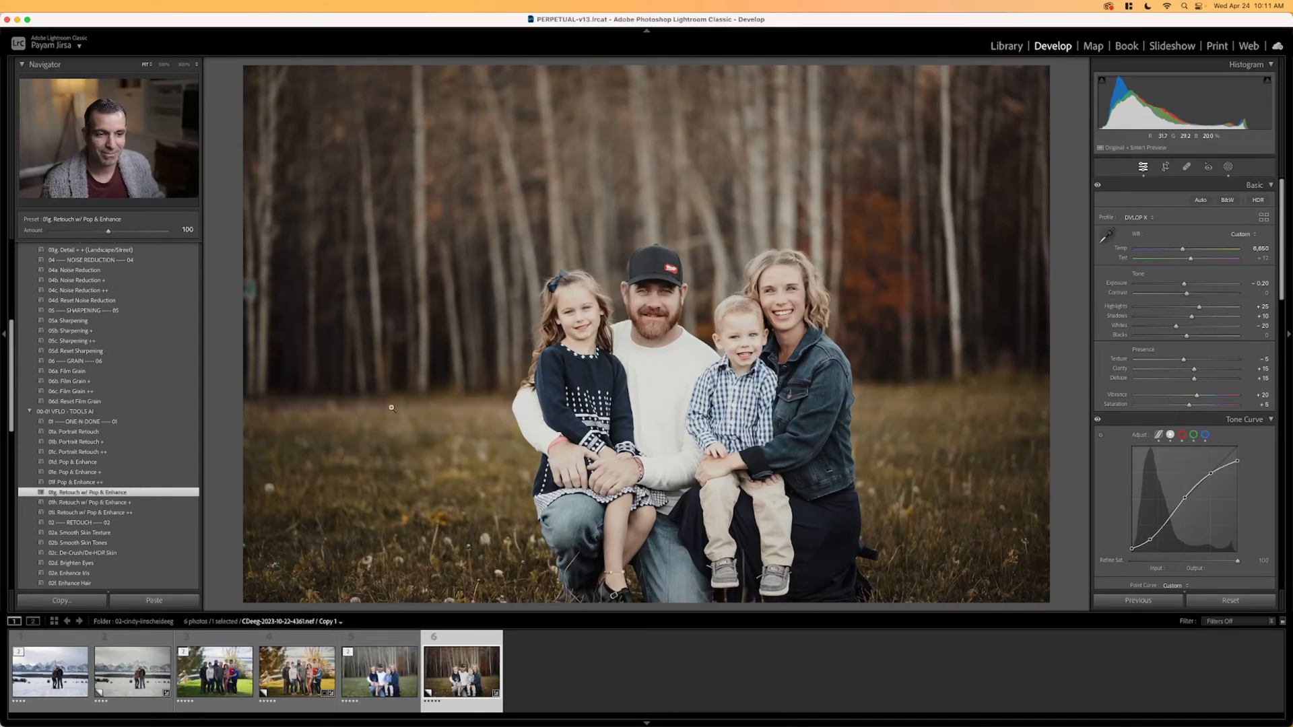
Open the third folder of the Mood Pack submissions and bring up its leather-jacket portrait for developing.
{"action": "key", "text": "g"}
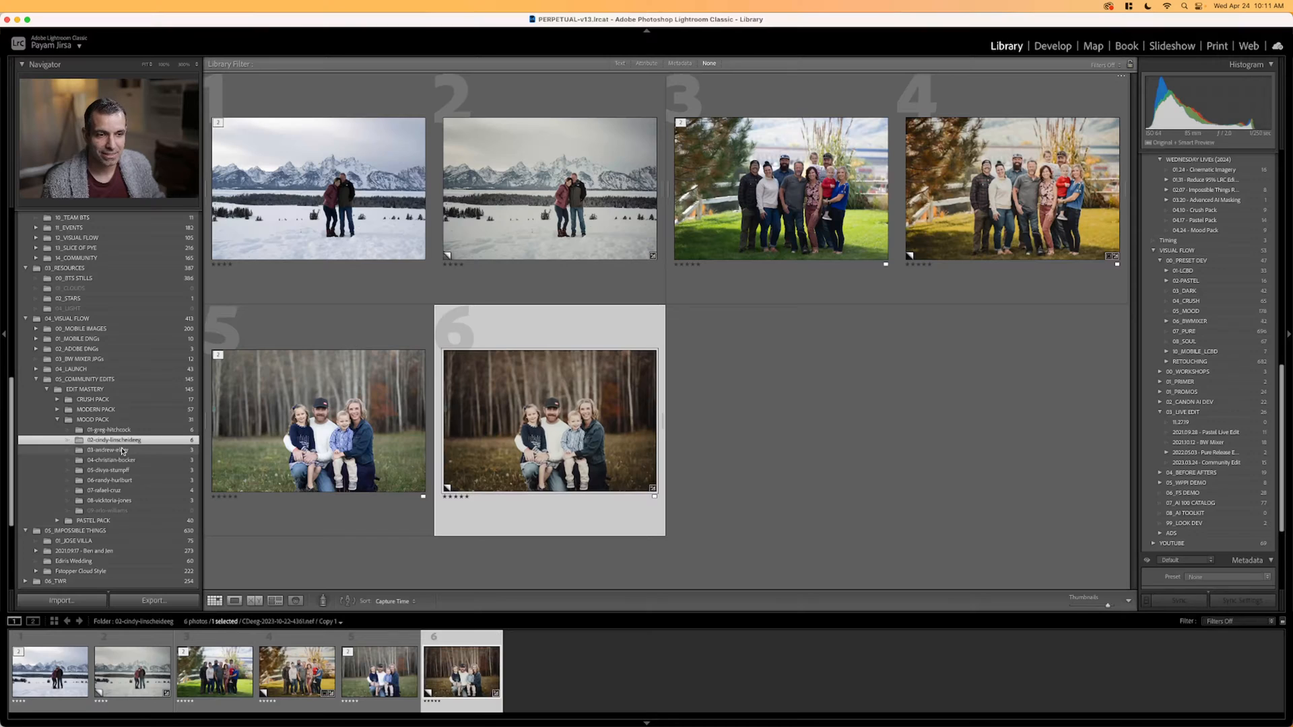
{"action": "left_click", "coordinate": [122, 450]}
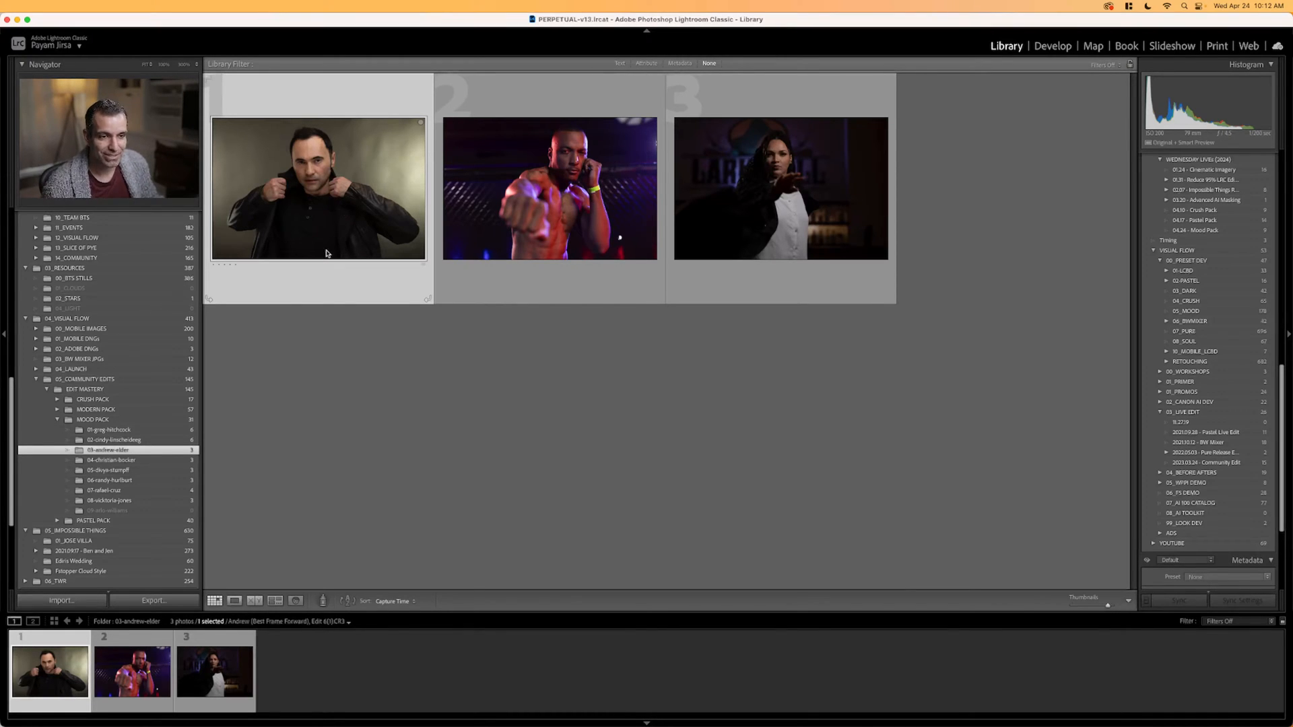
{"action": "key", "text": "d"}
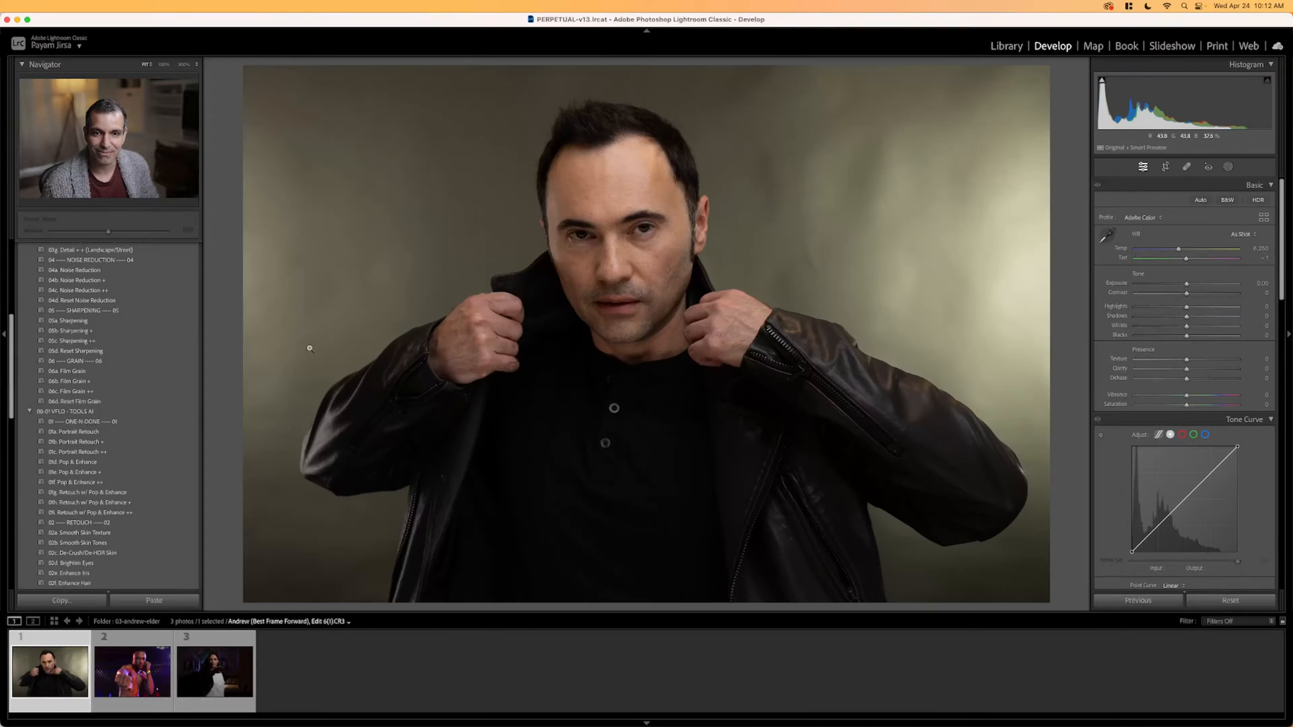
Apply the 05a Soft Light (Shade/Overcast) Mood preset to the leather-jacket portrait.
{"action": "scroll", "coordinate": [116, 392], "scroll_direction": "down", "scroll_amount": 15}
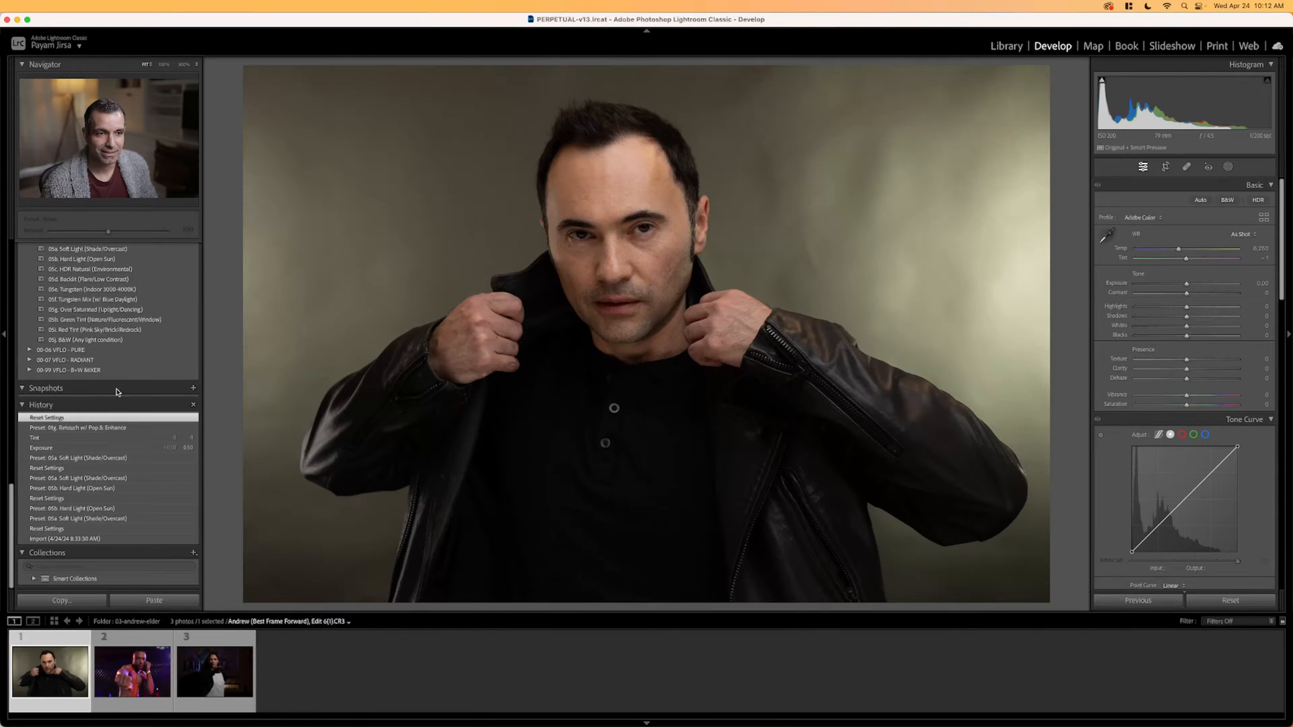
{"action": "scroll", "coordinate": [116, 392], "scroll_direction": "up", "scroll_amount": 5}
{"action": "left_click", "coordinate": [100, 415]}
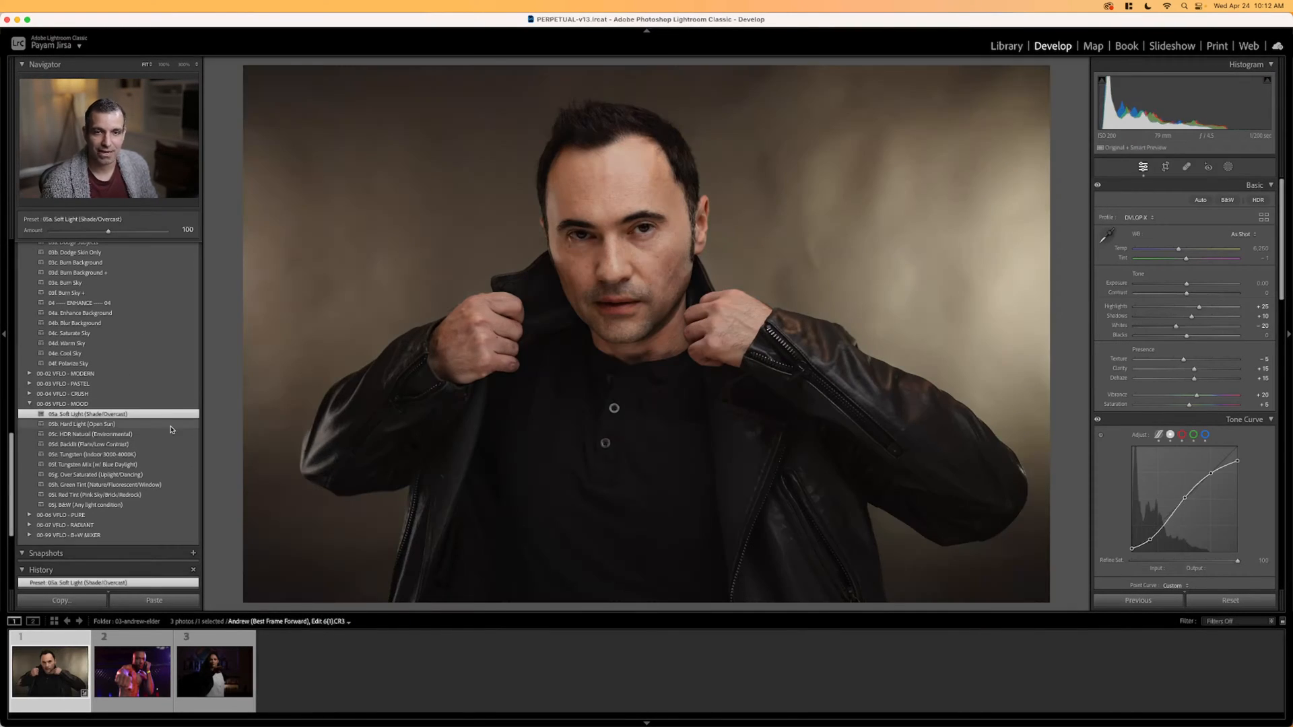
Apply the 01g Retouch w/ Pop & Enhance AI preset to the leather-jacket portrait.
{"action": "scroll", "coordinate": [124, 401], "scroll_direction": "up", "scroll_amount": 10}
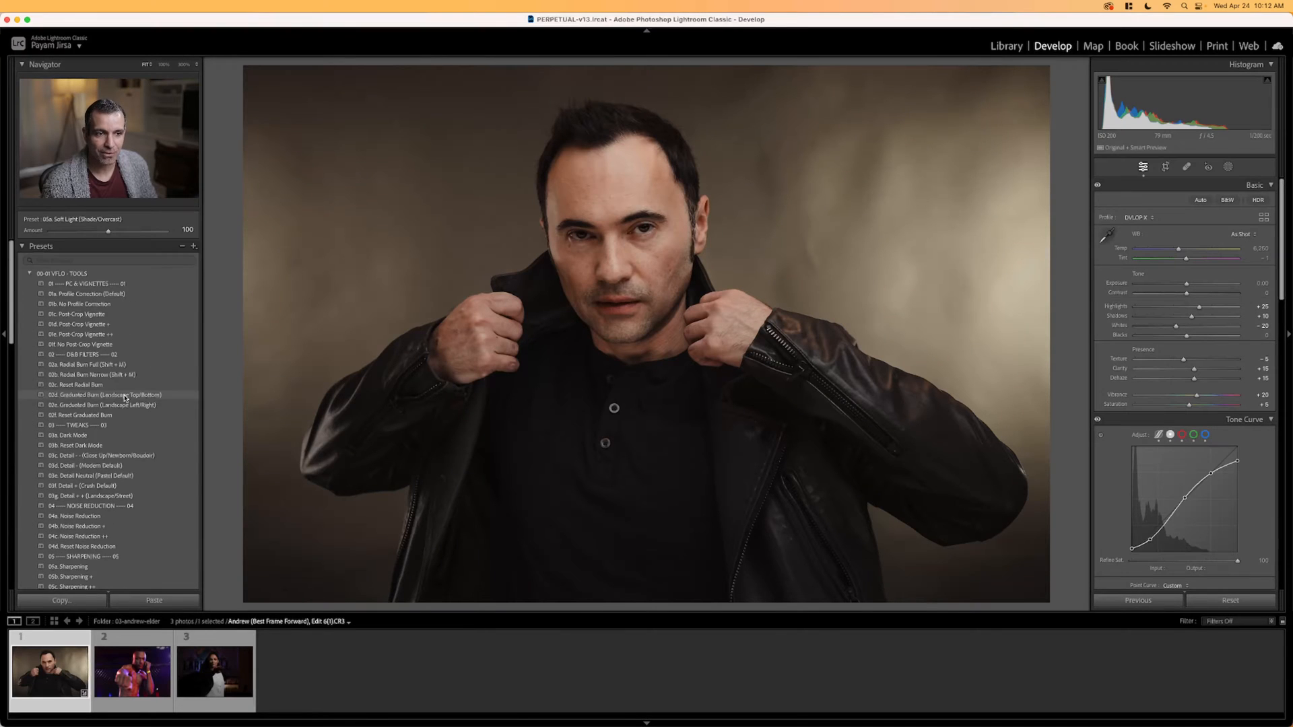
{"action": "scroll", "coordinate": [123, 412], "scroll_direction": "down", "scroll_amount": 5}
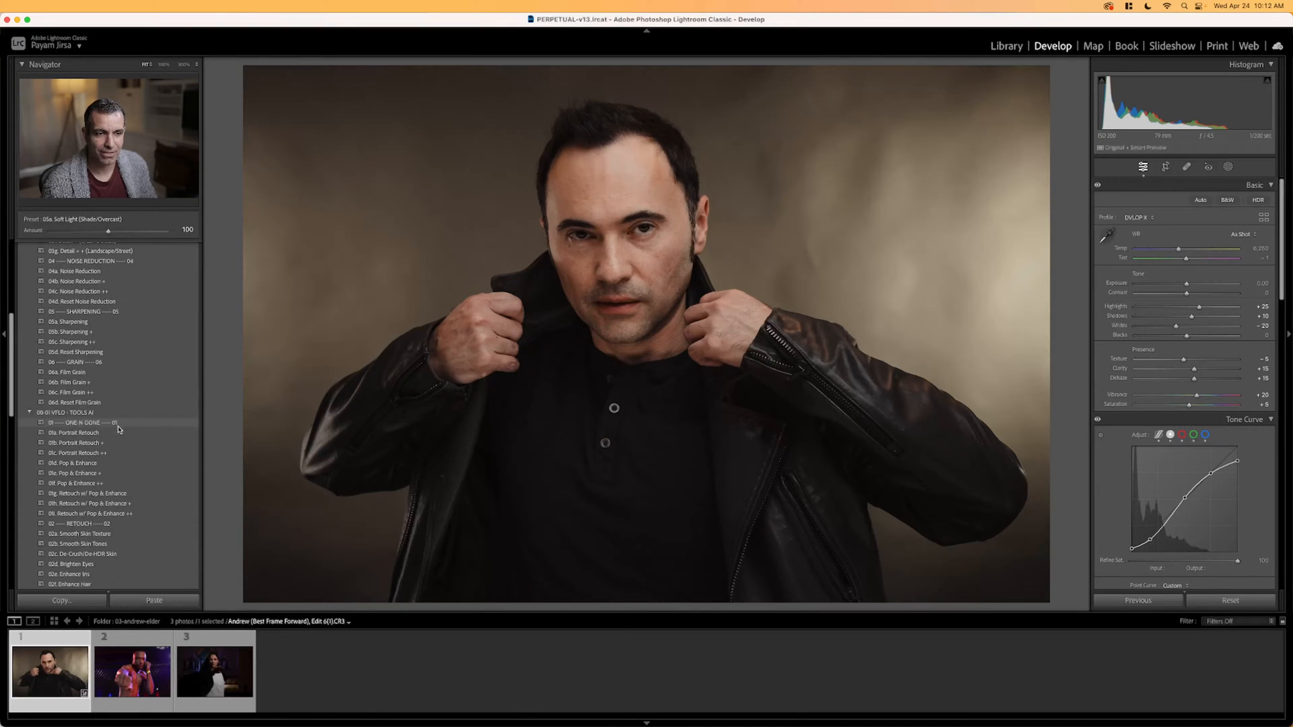
{"action": "left_click", "coordinate": [109, 494]}
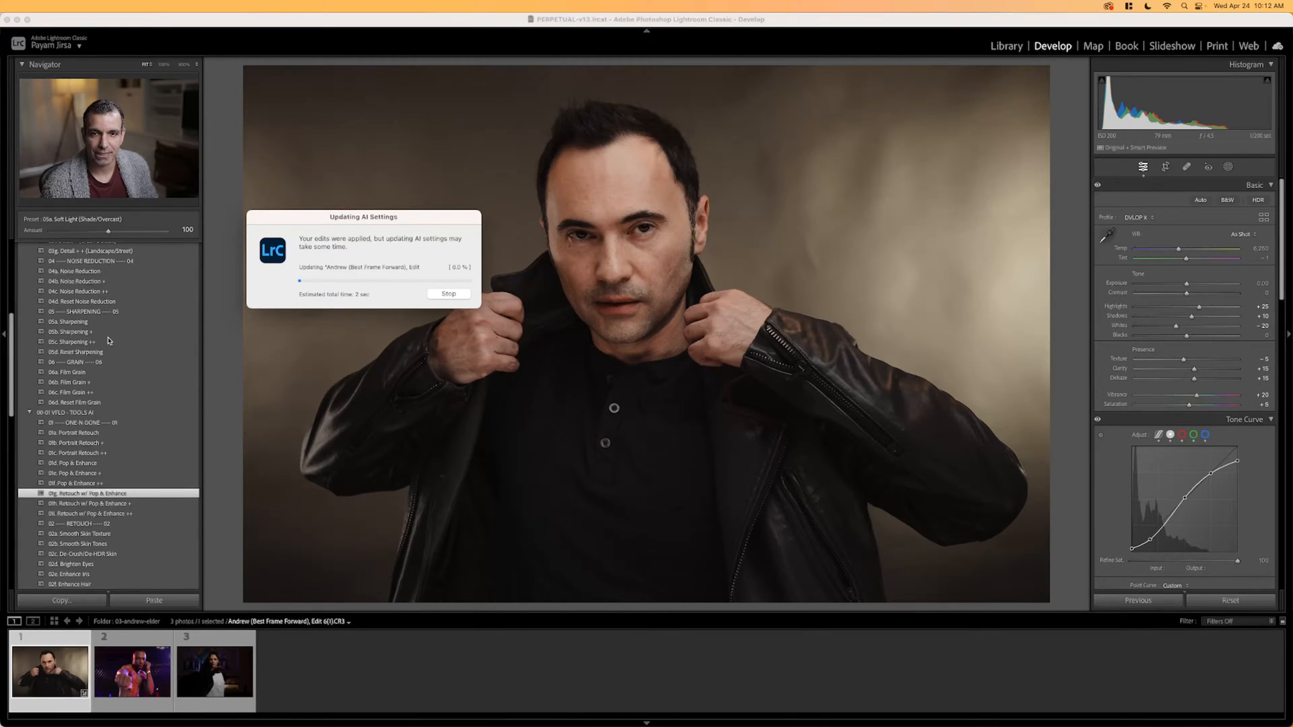
{"action": "scroll", "coordinate": [107, 334], "scroll_direction": "up", "scroll_amount": 8}
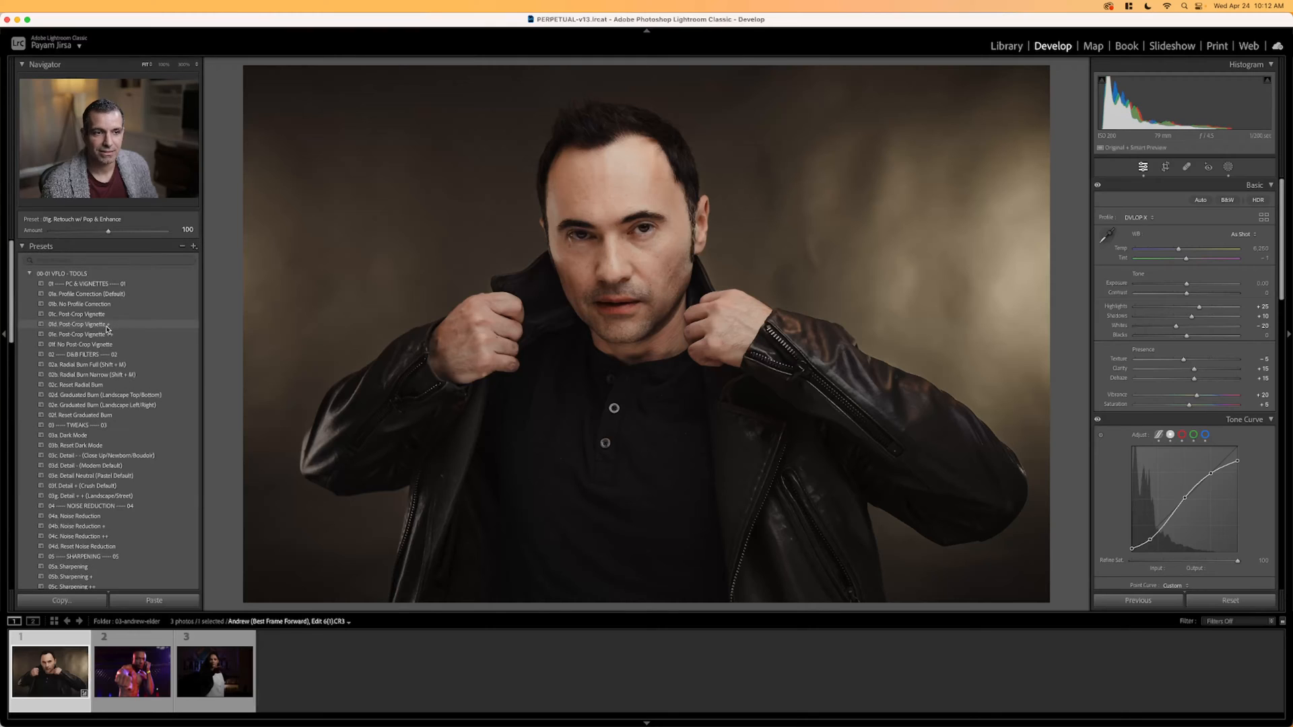
Reduce the portrait's Burn Sky mask amount to 14 and its Enhance Background mask amount to 28.
{"action": "left_click", "coordinate": [1227, 167]}
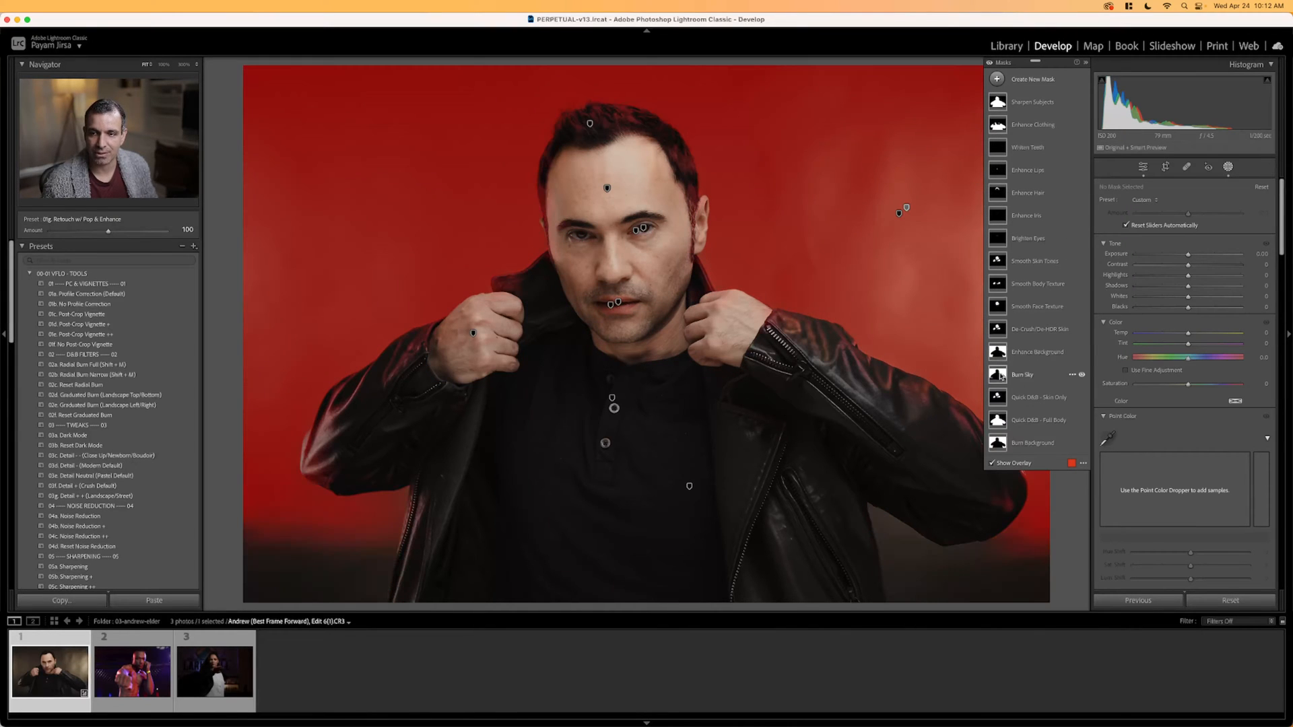
{"action": "left_click", "coordinate": [1001, 376]}
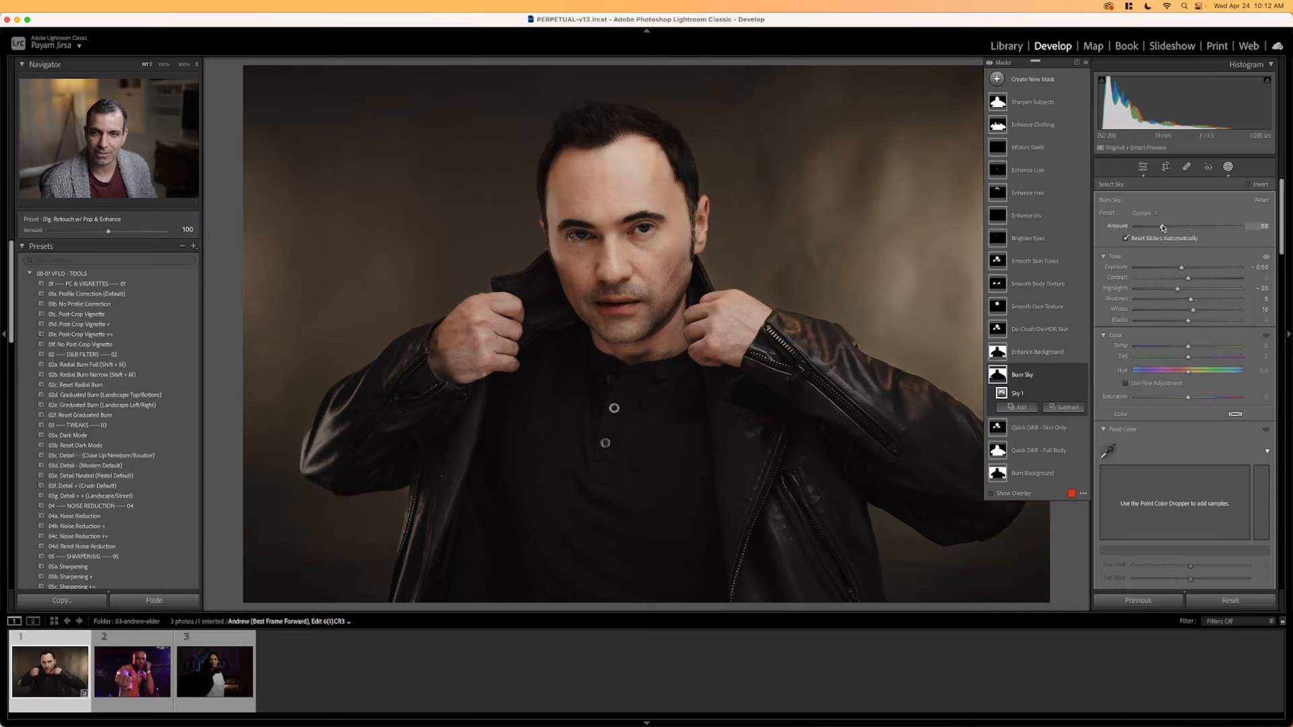
{"action": "left_click_drag", "start_coordinate": [1163, 228], "coordinate": [1143, 228]}
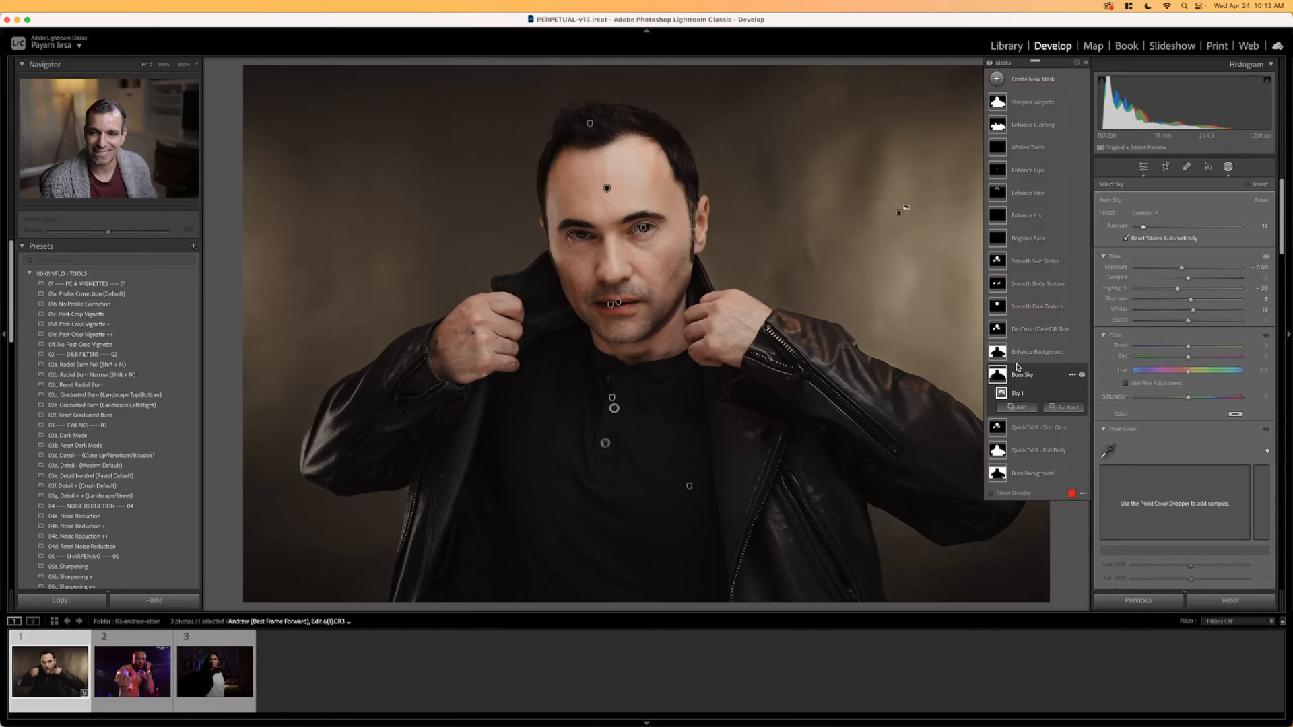
{"action": "left_click", "coordinate": [1013, 352]}
{"action": "mouse_move", "coordinate": [1163, 228]}
{"action": "left_mouse_down"}
{"action": "mouse_move", "coordinate": [1134, 233]}
{"action": "mouse_move", "coordinate": [1150, 239]}
{"action": "left_mouse_up"}
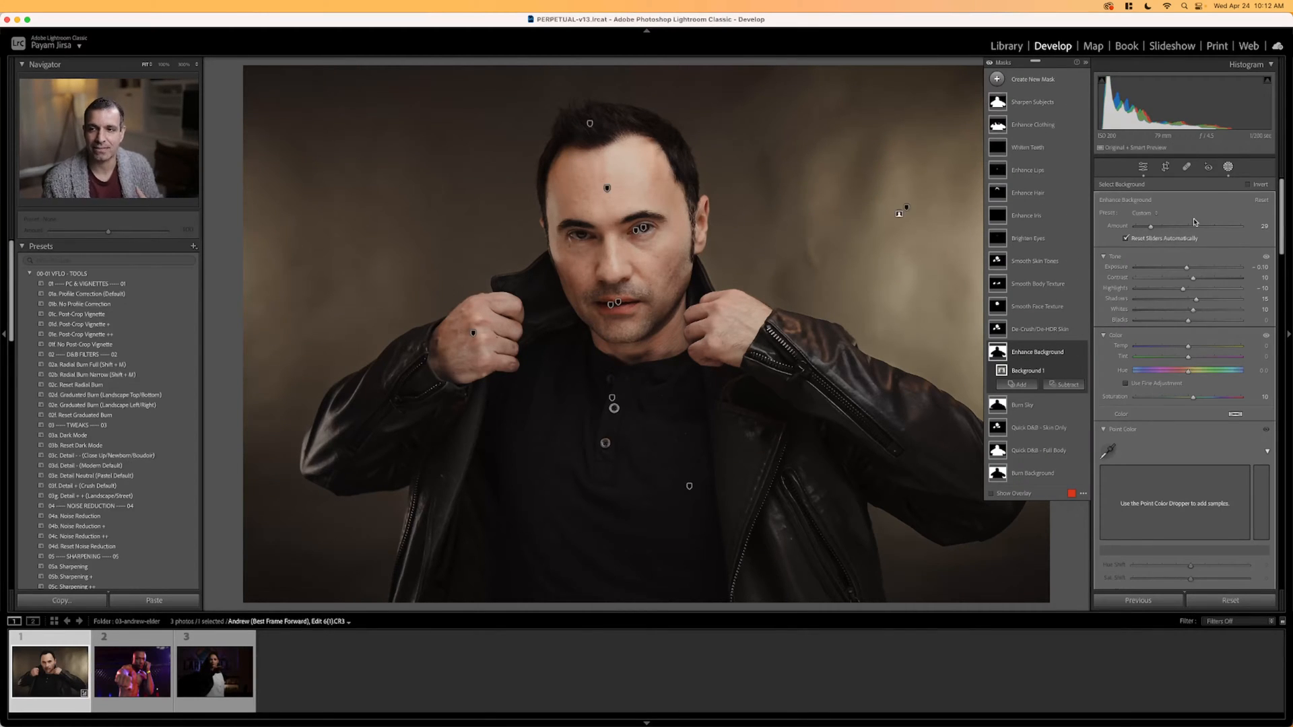
{"action": "left_click", "coordinate": [1227, 166]}
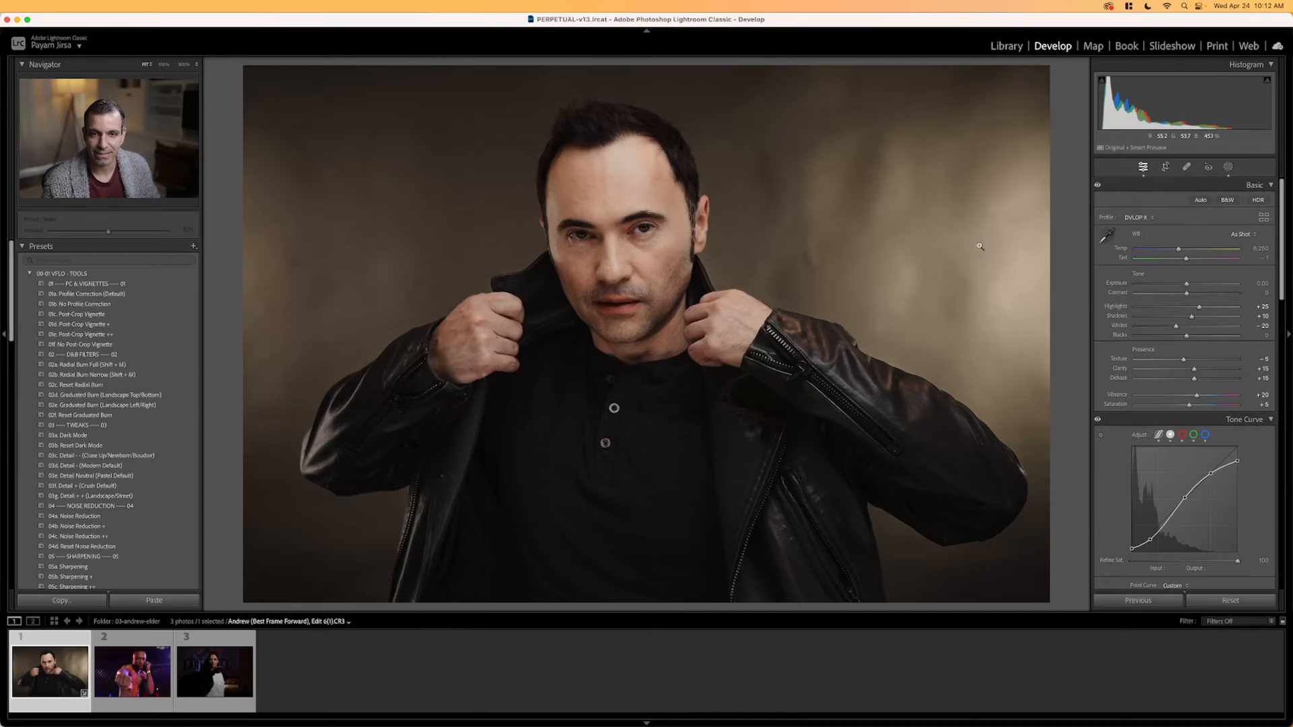
Raise the leather-jacket portrait's overall exposure to +0.30.
{"action": "key", "text": "Up"}
{"action": "key", "text": "Up"}
{"action": "key", "text": "Up"}
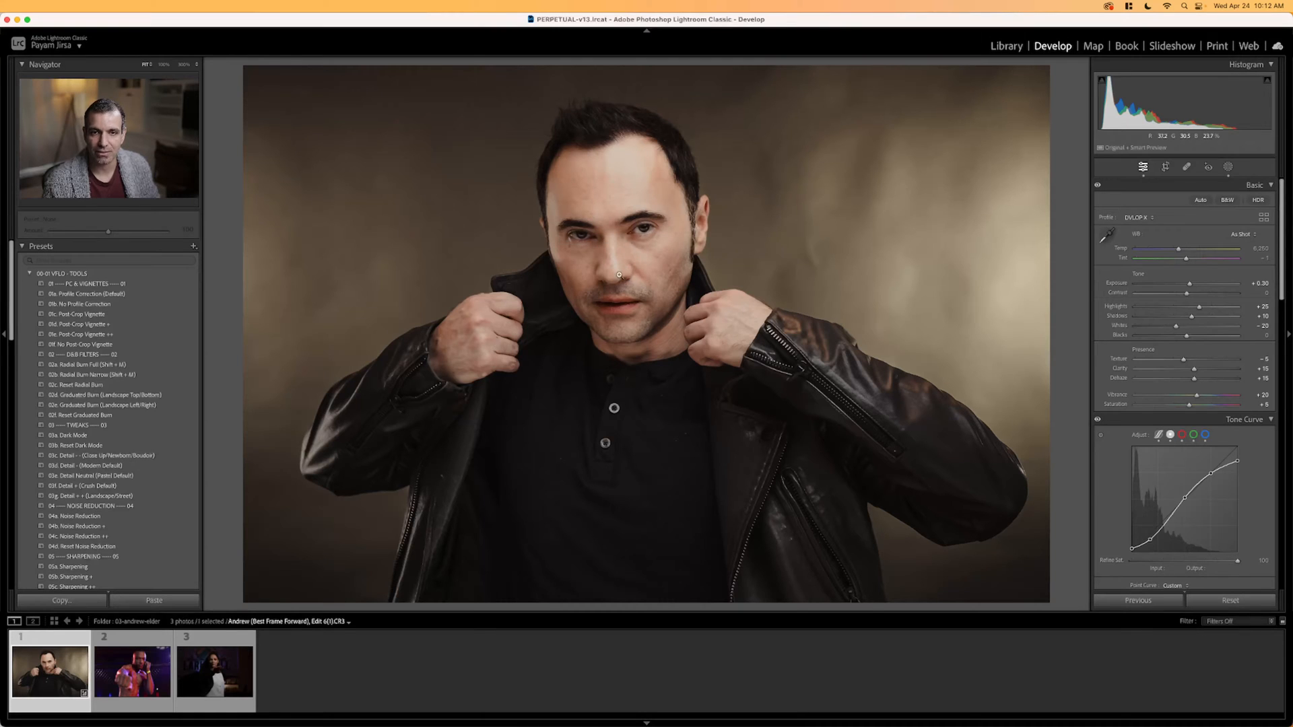
Adjust the amount of the portrait's Brighten Eyes mask and increase the amount of its Enhance Iris mask.
{"action": "left_click", "coordinate": [1228, 167]}
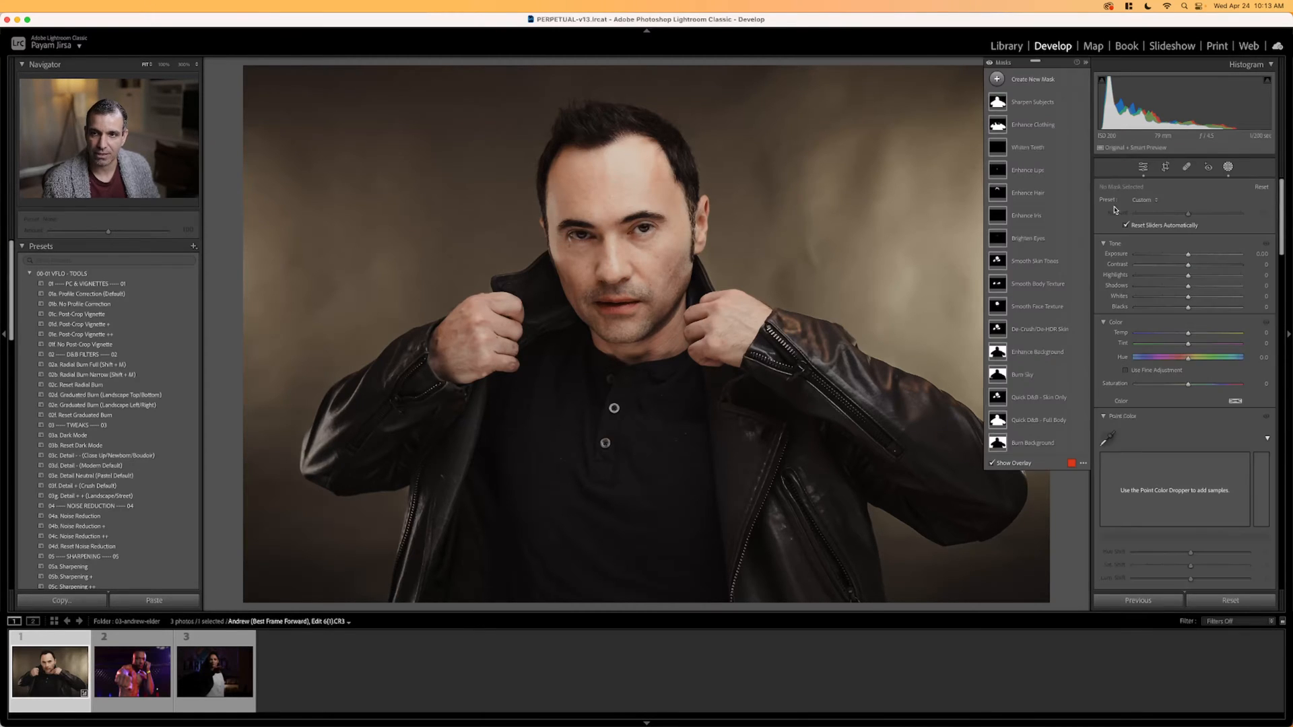
{"action": "left_click", "coordinate": [1027, 238]}
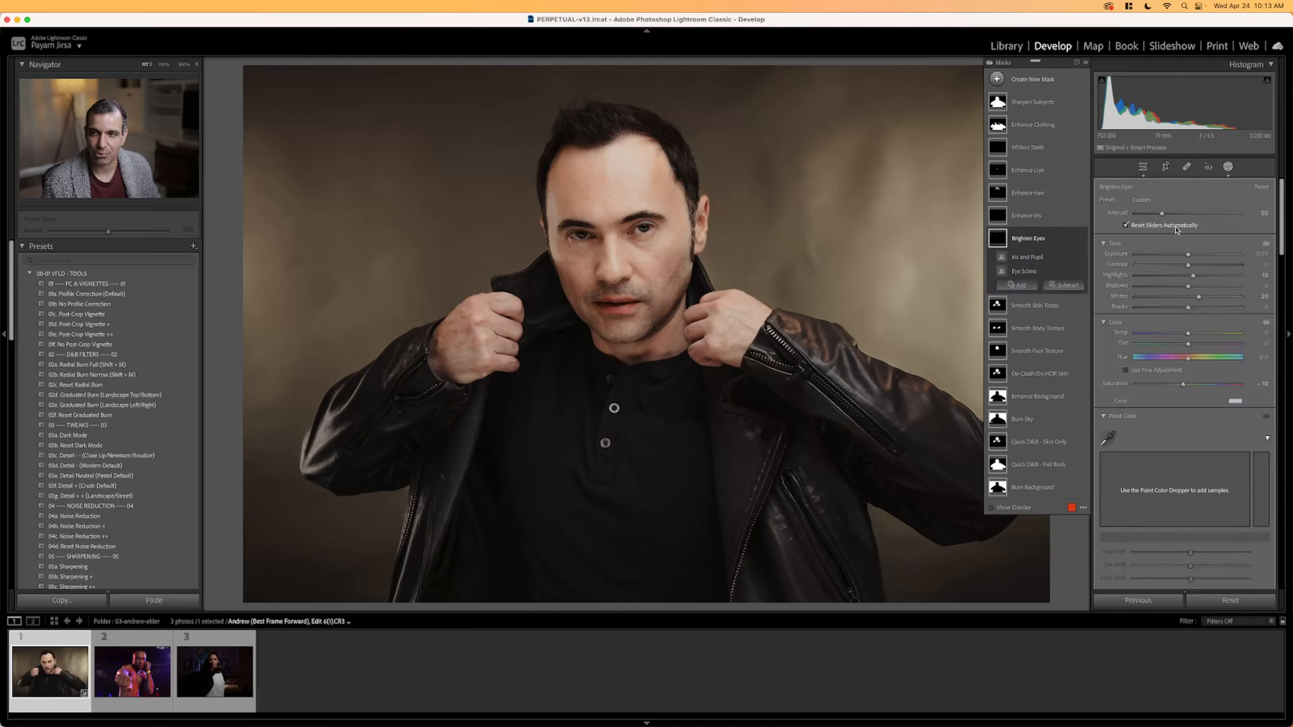
{"action": "mouse_move", "coordinate": [1188, 213]}
{"action": "left_mouse_down"}
{"action": "mouse_move", "coordinate": [1164, 214]}
{"action": "mouse_move", "coordinate": [1216, 217]}
{"action": "mouse_move", "coordinate": [1175, 231]}
{"action": "left_mouse_up"}
{"action": "left_click", "coordinate": [1034, 219]}
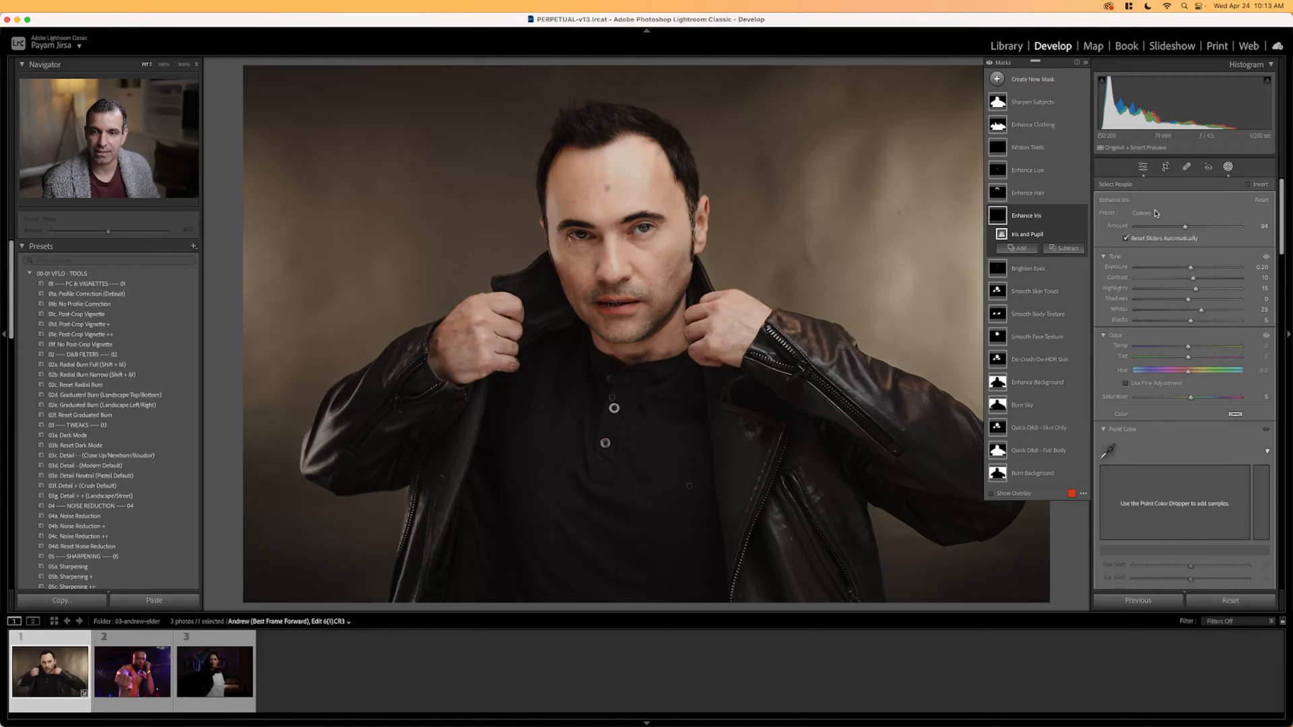
{"action": "left_click", "coordinate": [1227, 167]}
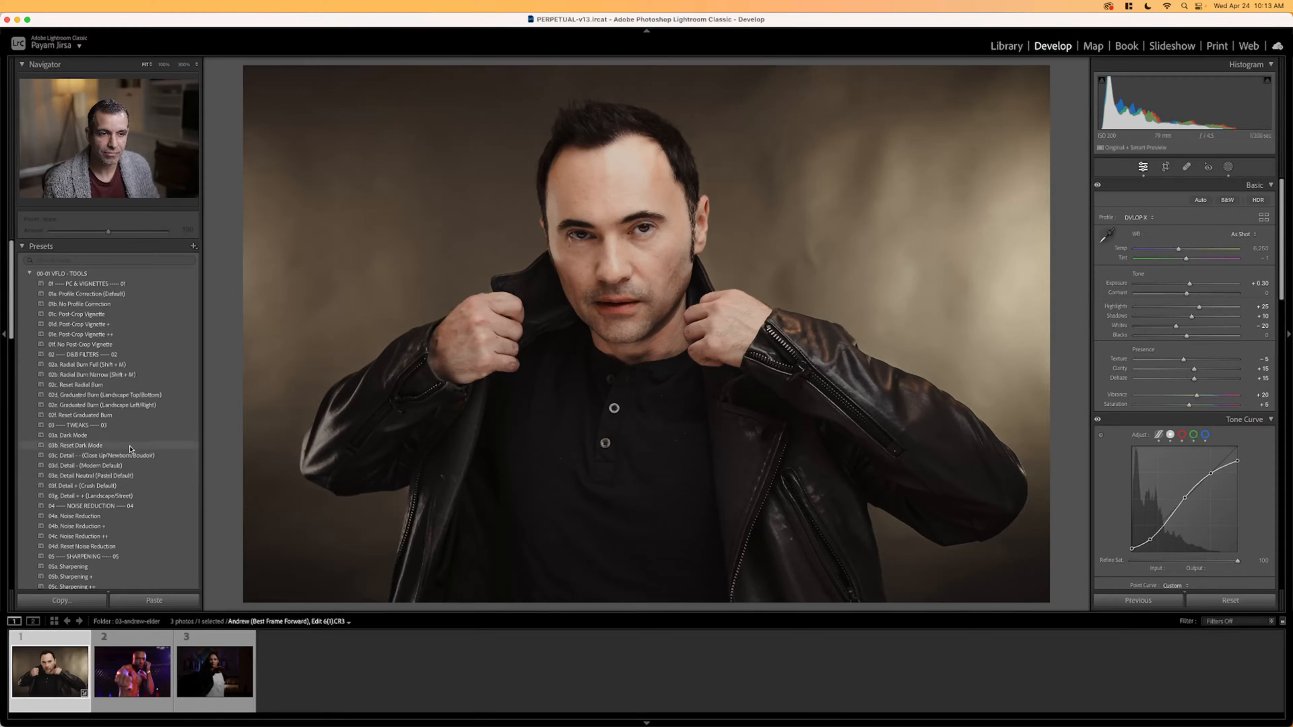
Apply the 02a Radial Burn Full preset to the leather-jacket portrait.
{"action": "scroll", "coordinate": [105, 405], "scroll_direction": "down", "scroll_amount": 10}
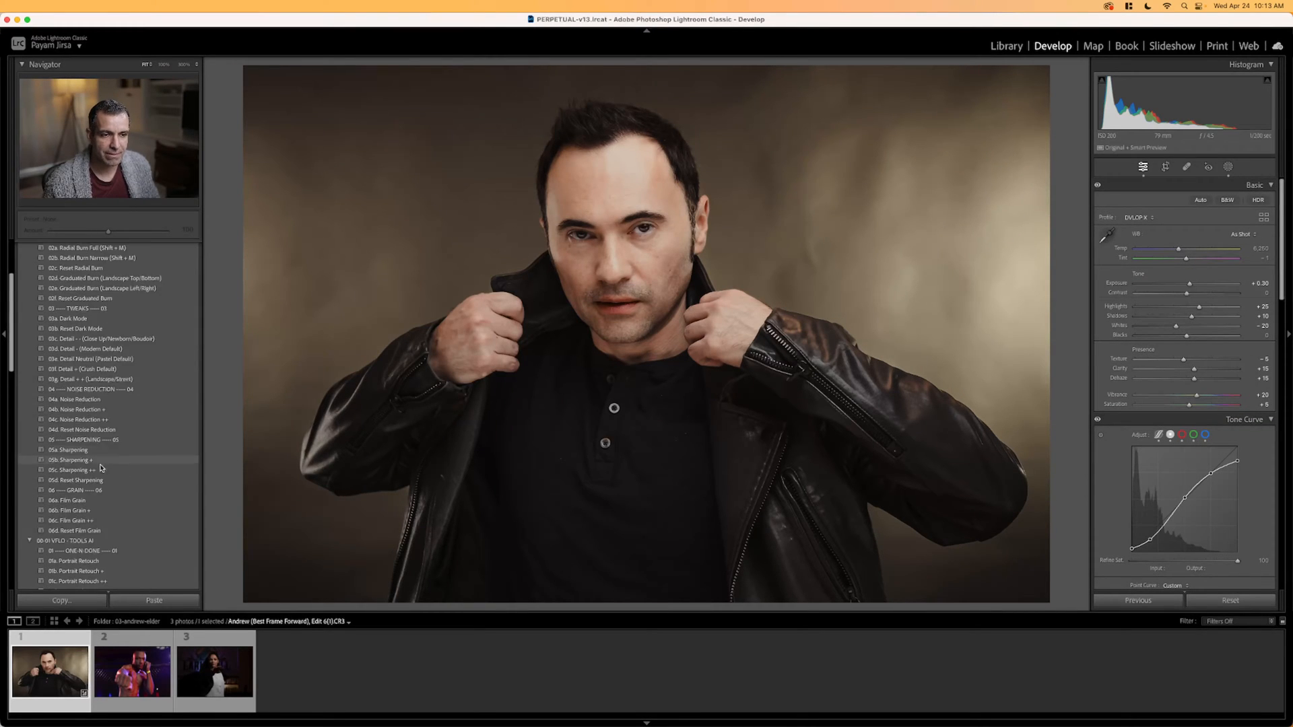
{"action": "scroll", "coordinate": [104, 502], "scroll_direction": "up", "scroll_amount": 8}
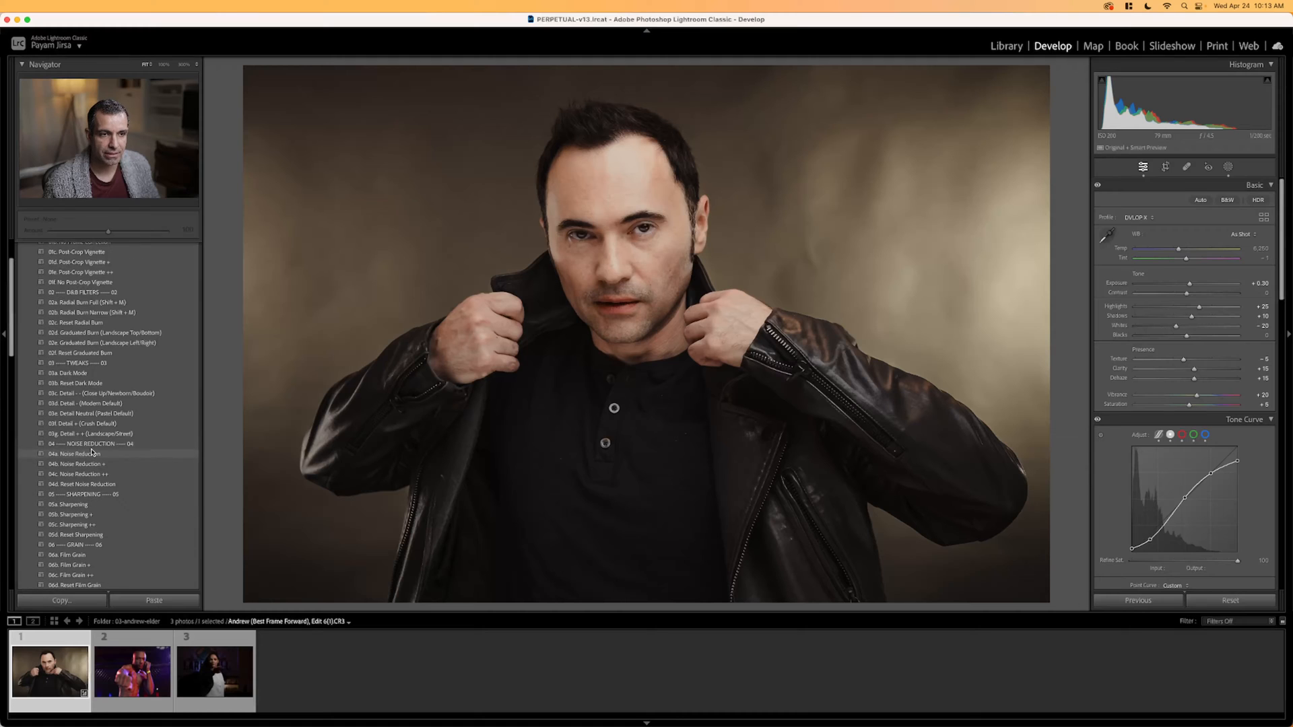
{"action": "scroll", "coordinate": [99, 412], "scroll_direction": "up", "scroll_amount": 3}
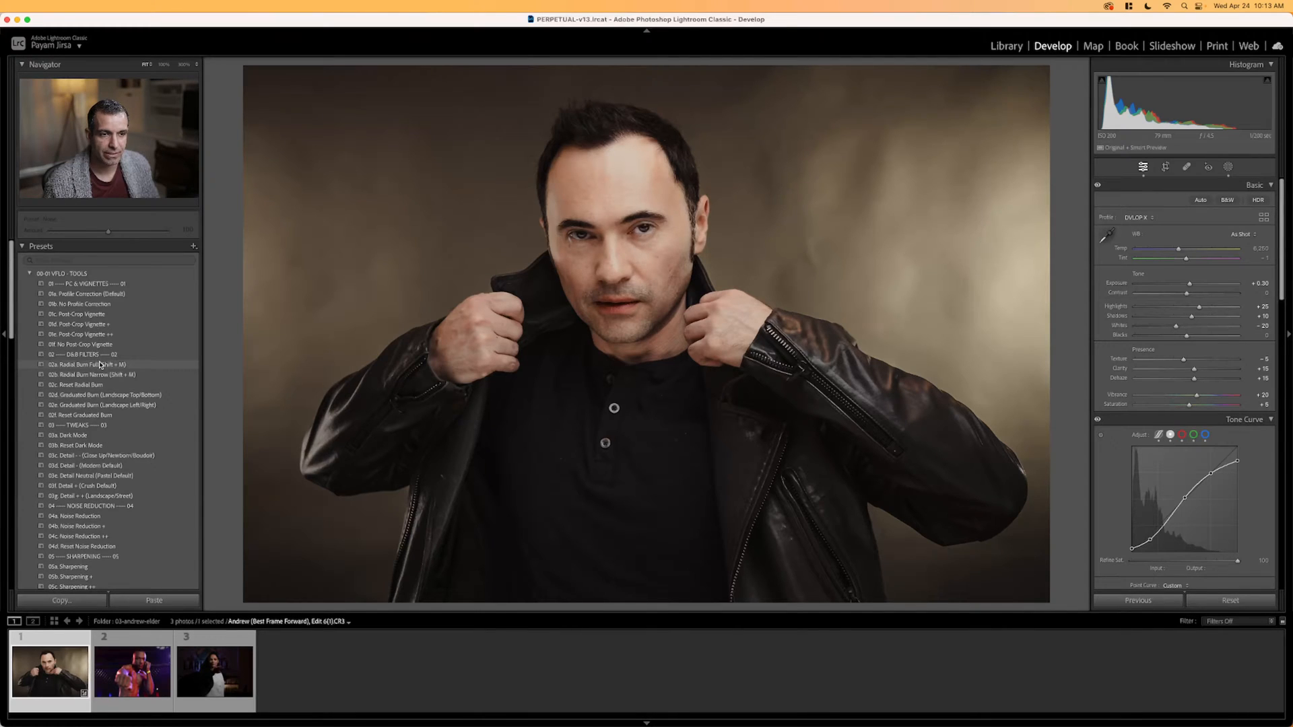
{"action": "left_click", "coordinate": [100, 365]}
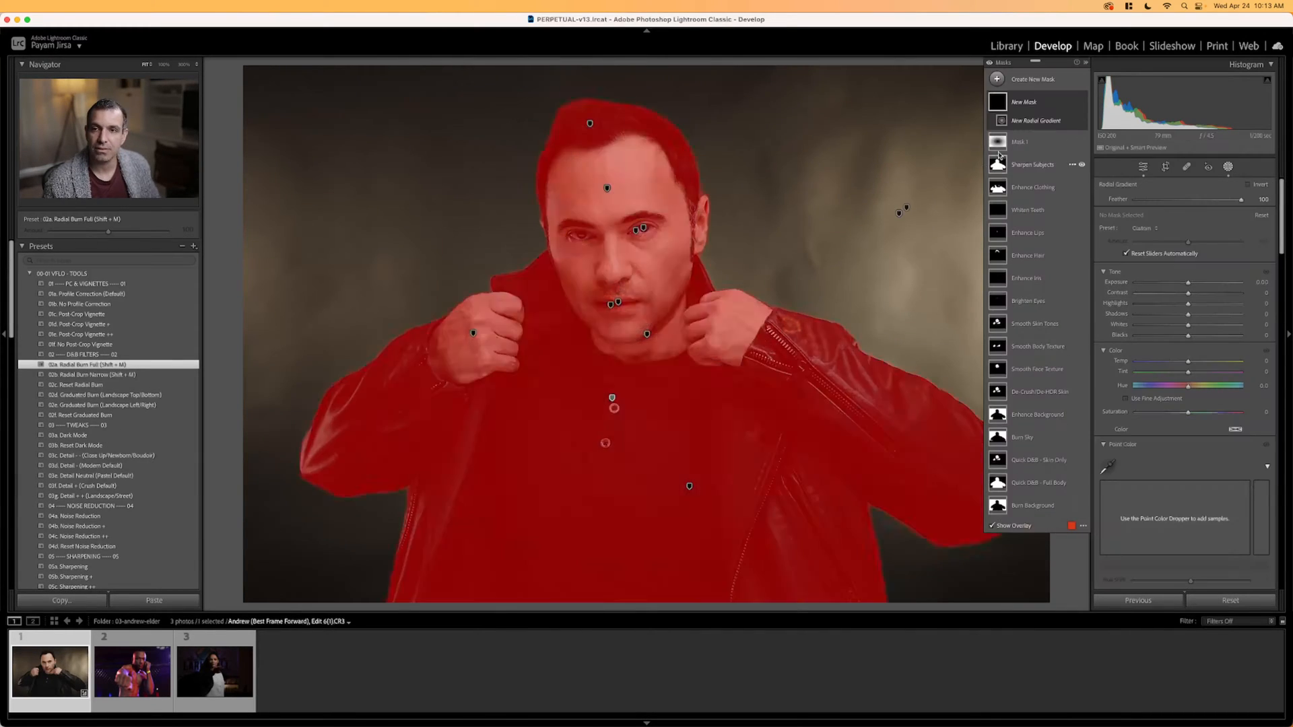
Leave the leather-jacket portrait's radial burn mask as placed and set the overall contrast to -15.
{"action": "left_click", "coordinate": [999, 155]}
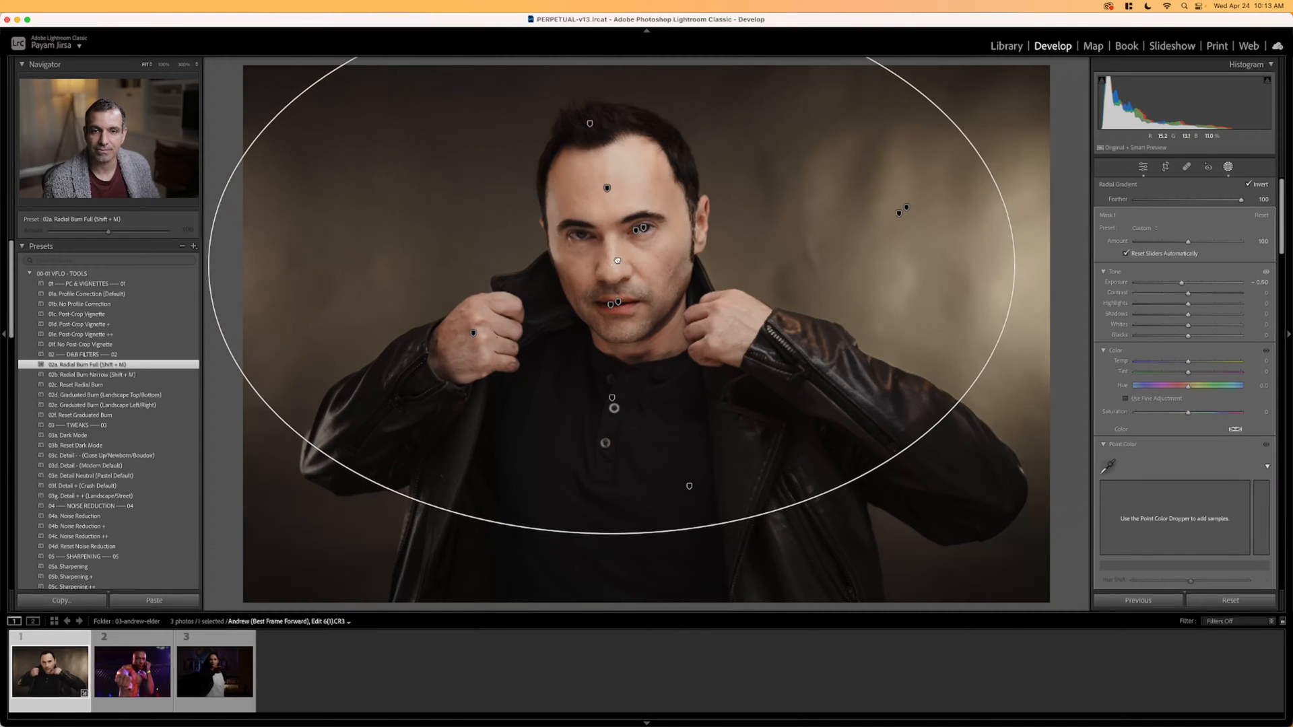
{"action": "left_click", "coordinate": [1229, 167]}
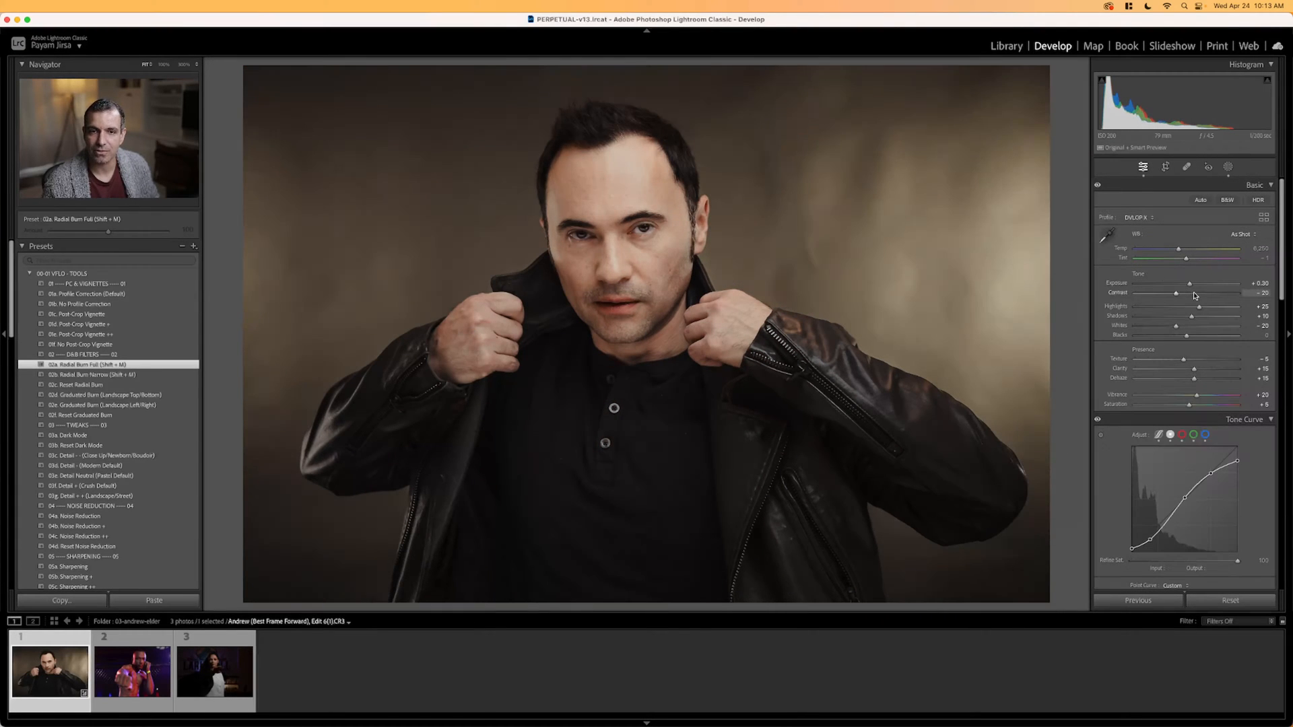
{"action": "key", "text": "Up"}
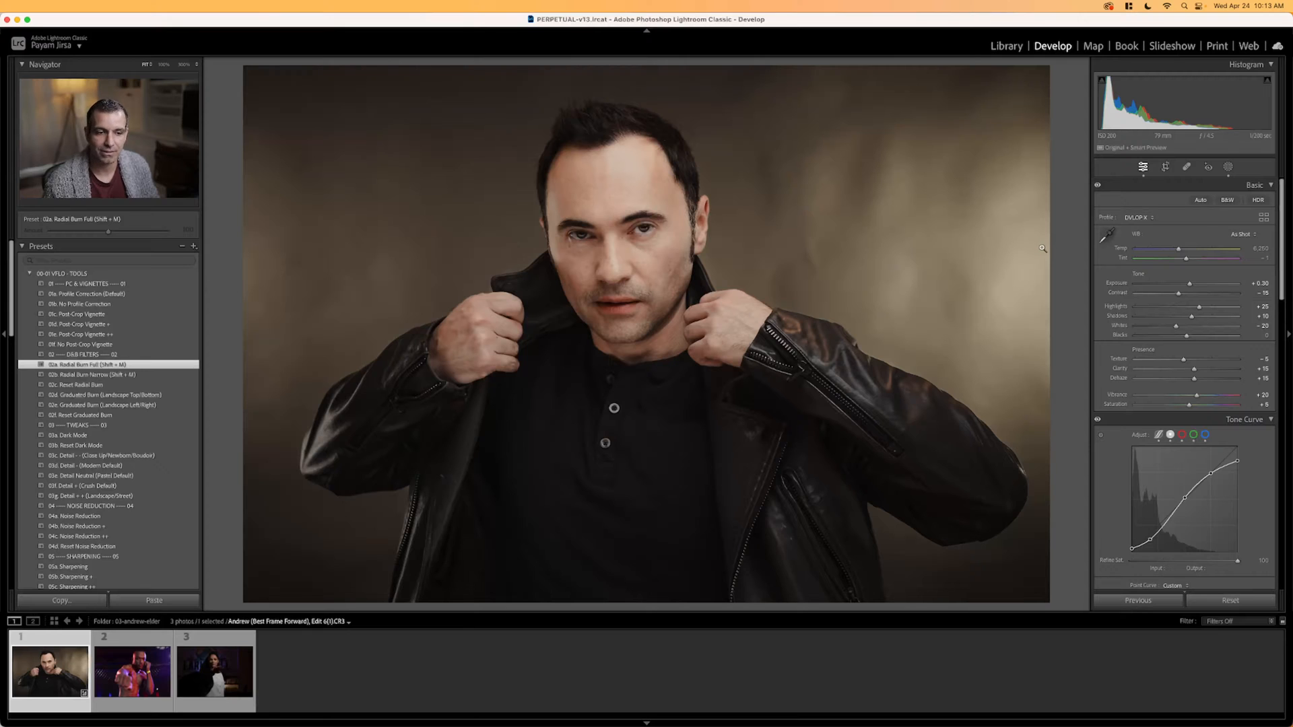
Create virtual copies of all three photos and reset the original leather-jacket portrait's develop settings.
{"action": "key", "text": "super+a"}
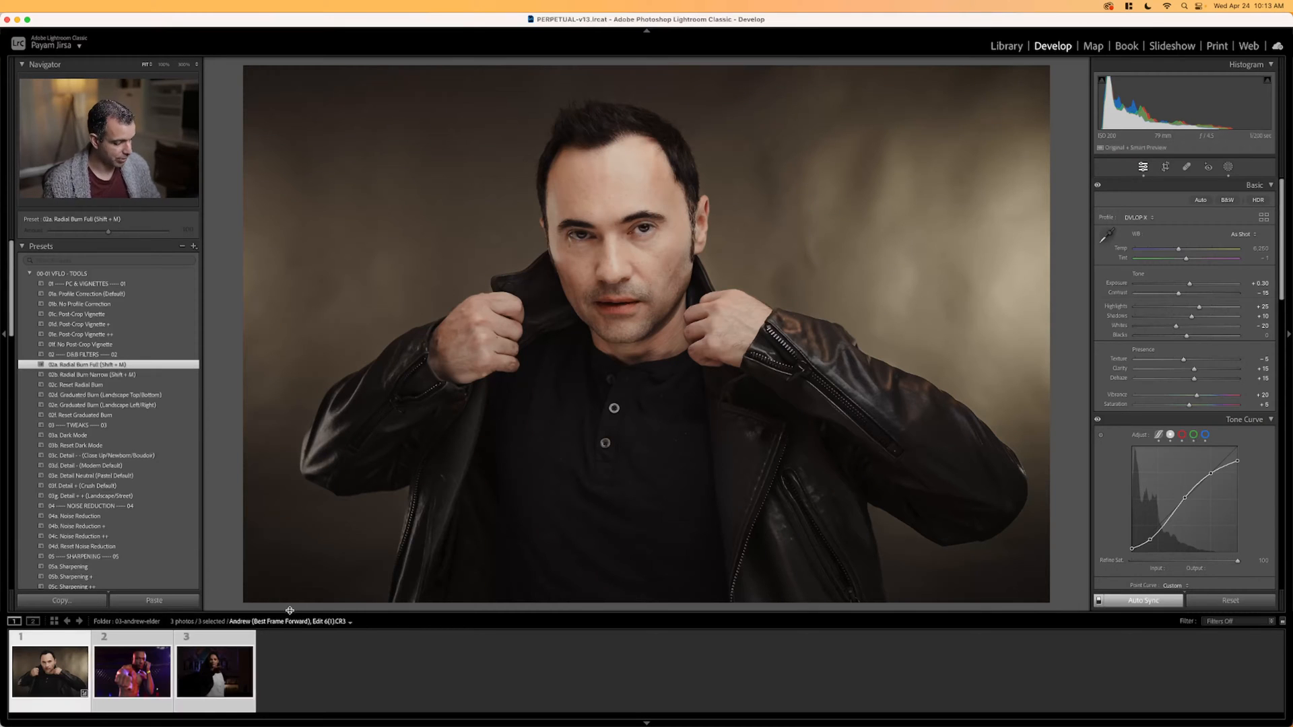
{"action": "key", "text": "super+apostrophe"}
{"action": "left_click", "coordinate": [51, 683]}
{"action": "key", "text": "super+shift+r"}
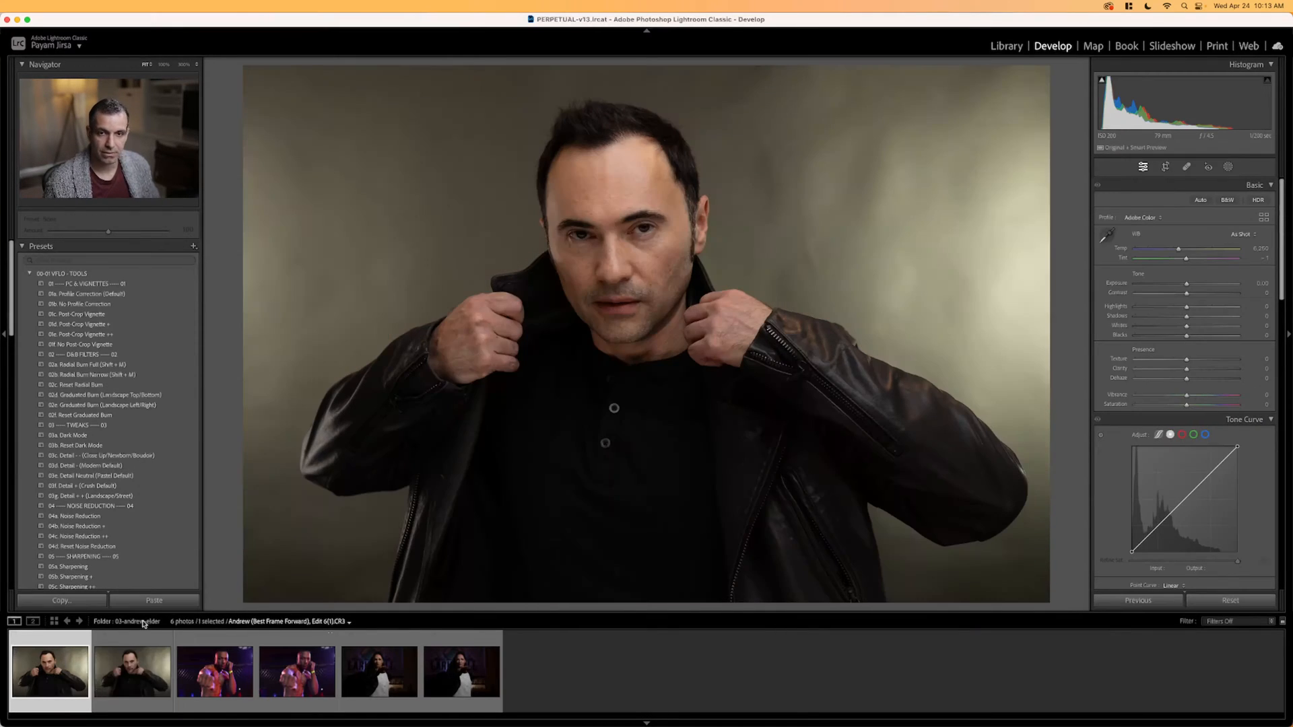
Compare Mood presets on the boxer photo's virtual copy and apply 05e Tungsten (Indoor 3000-4000K).
{"action": "key", "text": "Right"}
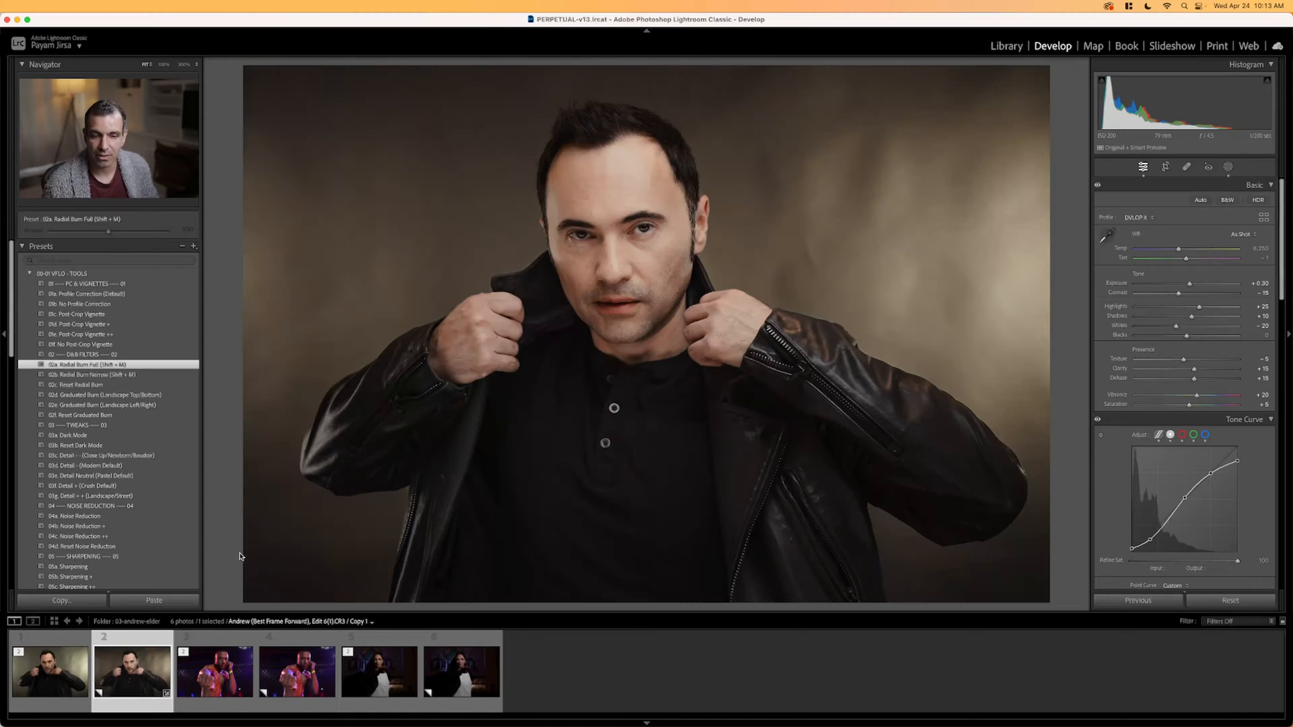
{"action": "key", "text": "Right"}
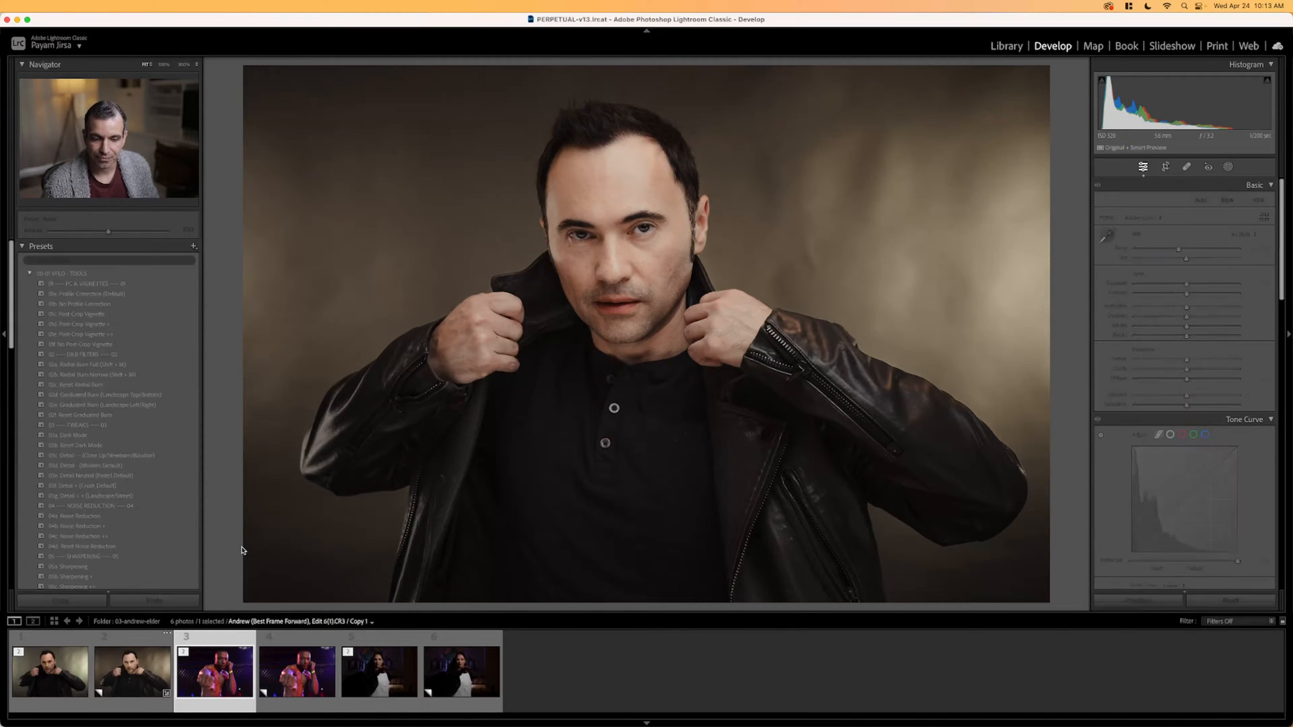
{"action": "key", "text": "Right"}
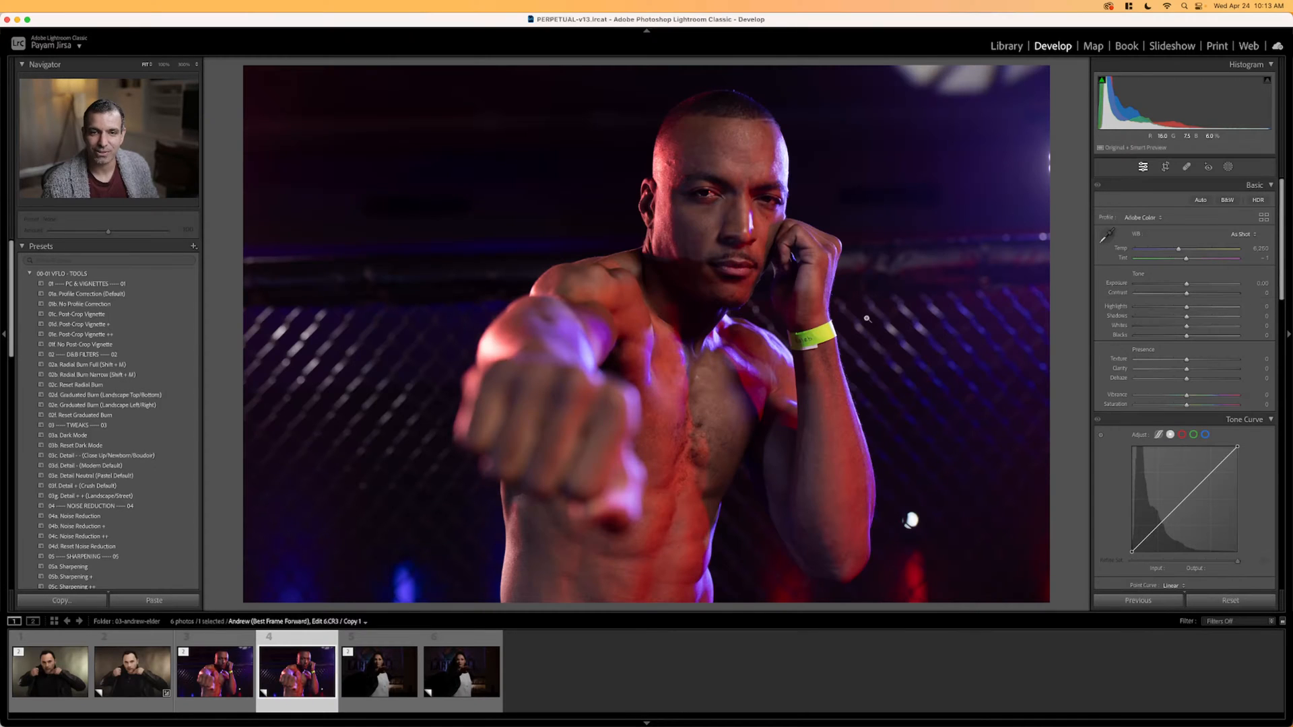
{"action": "scroll", "coordinate": [125, 425], "scroll_direction": "down", "scroll_amount": 5}
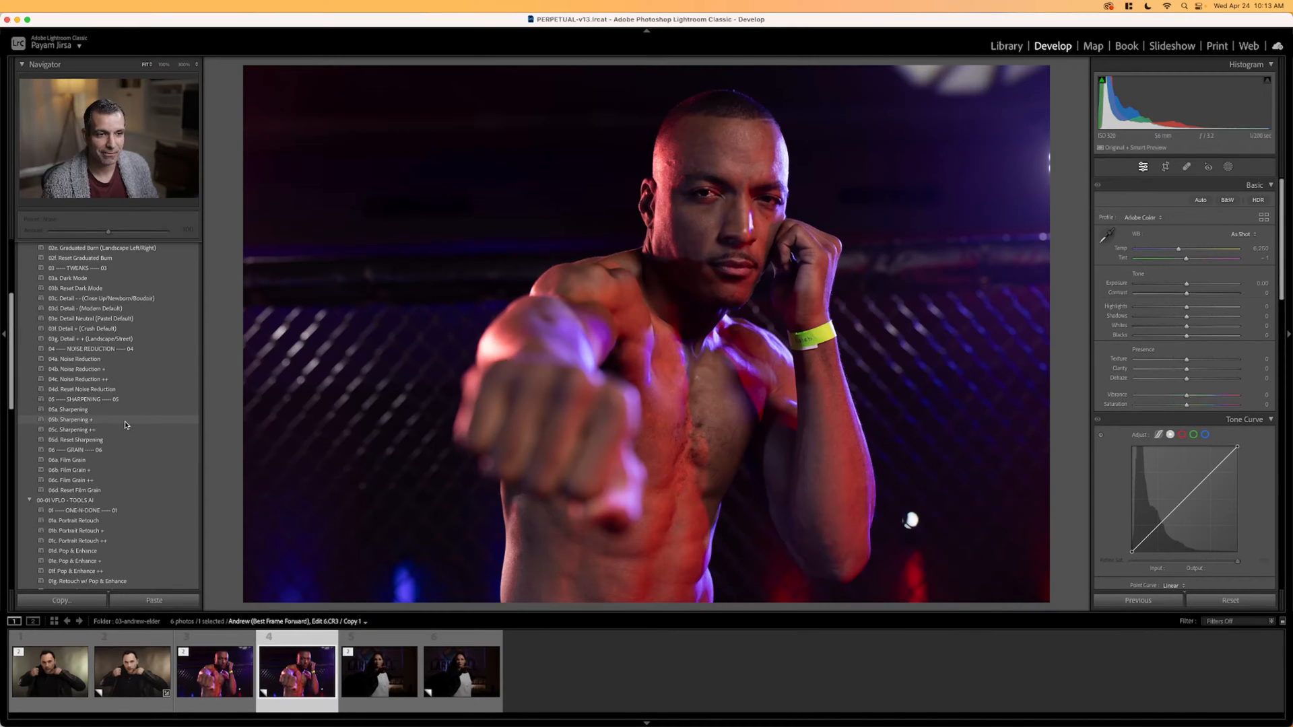
{"action": "scroll", "coordinate": [101, 429], "scroll_direction": "up", "scroll_amount": 5}
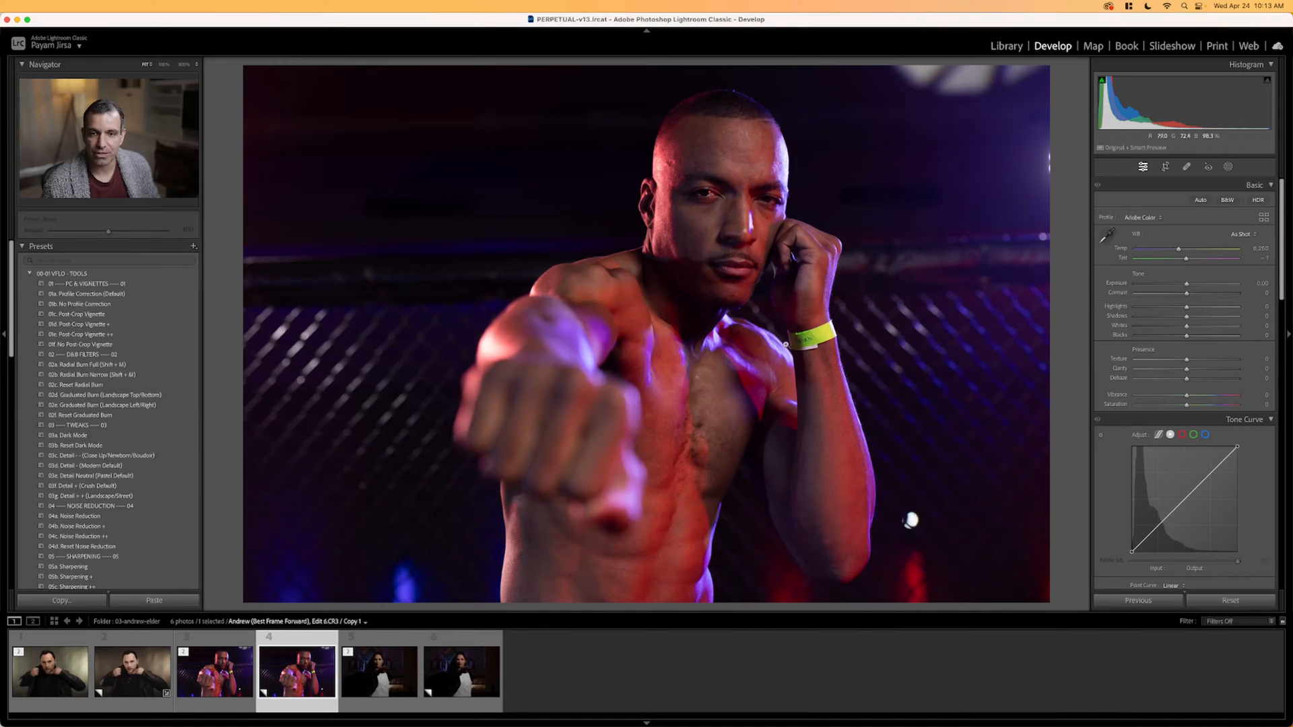
{"action": "scroll", "coordinate": [132, 475], "scroll_direction": "down", "scroll_amount": 10}
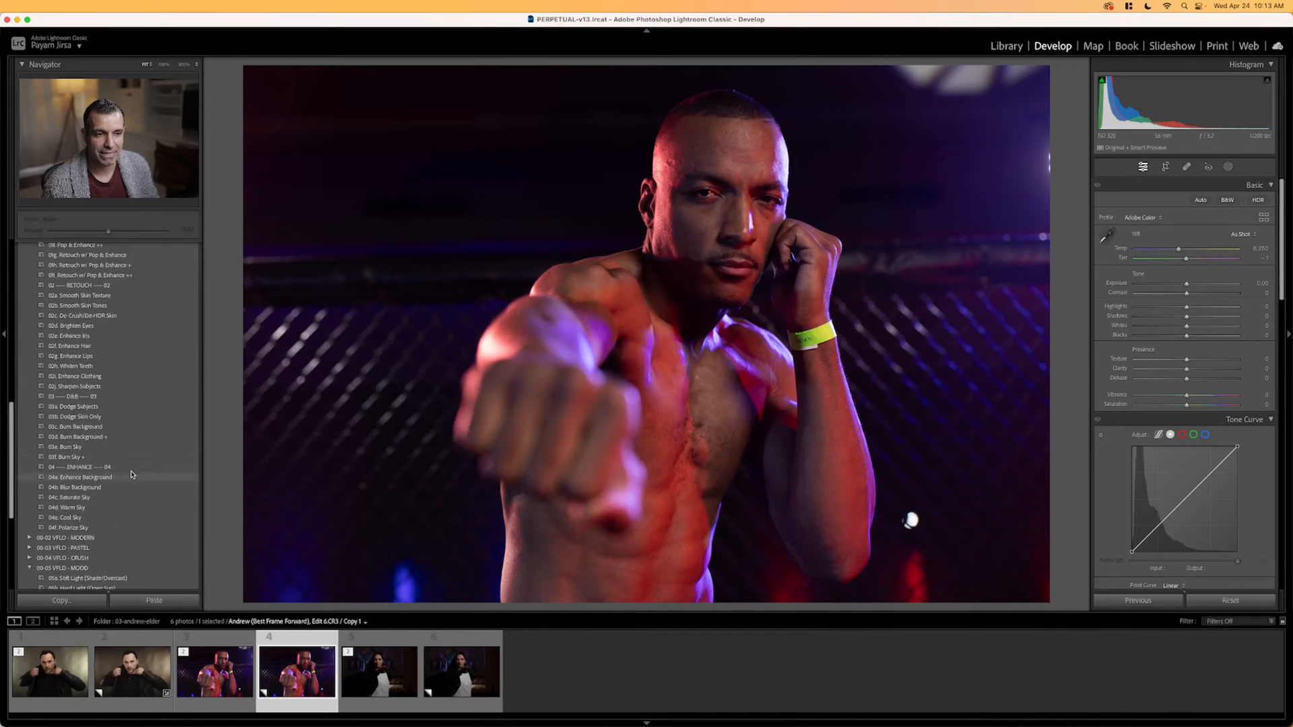
{"action": "scroll", "coordinate": [131, 475], "scroll_direction": "down", "scroll_amount": 5}
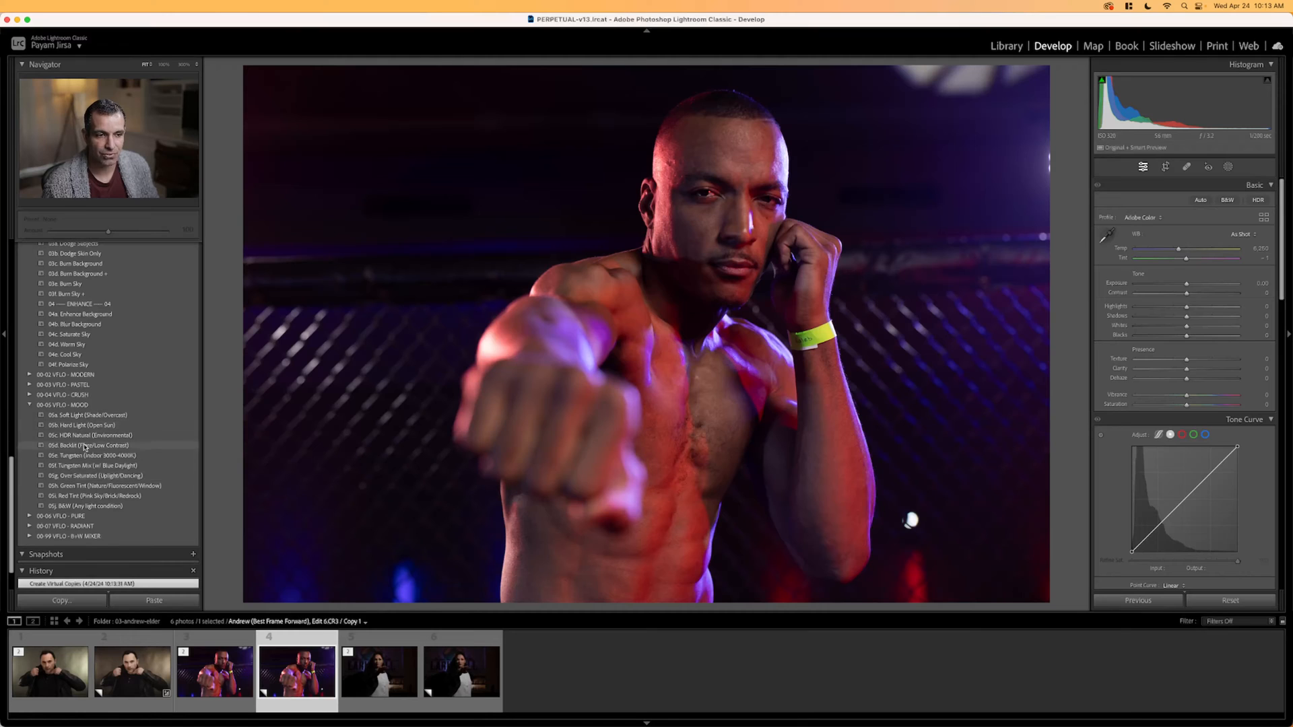
{"action": "left_click", "coordinate": [84, 456]}
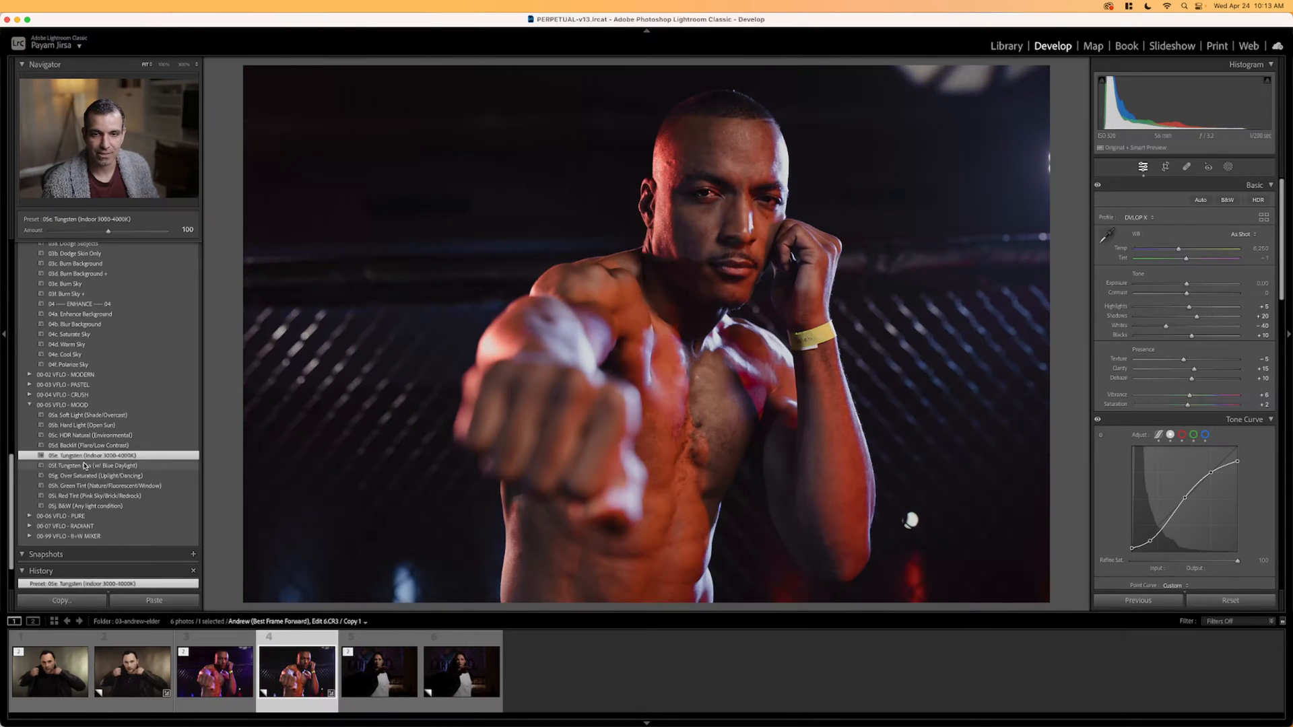
{"action": "left_click", "coordinate": [84, 465]}
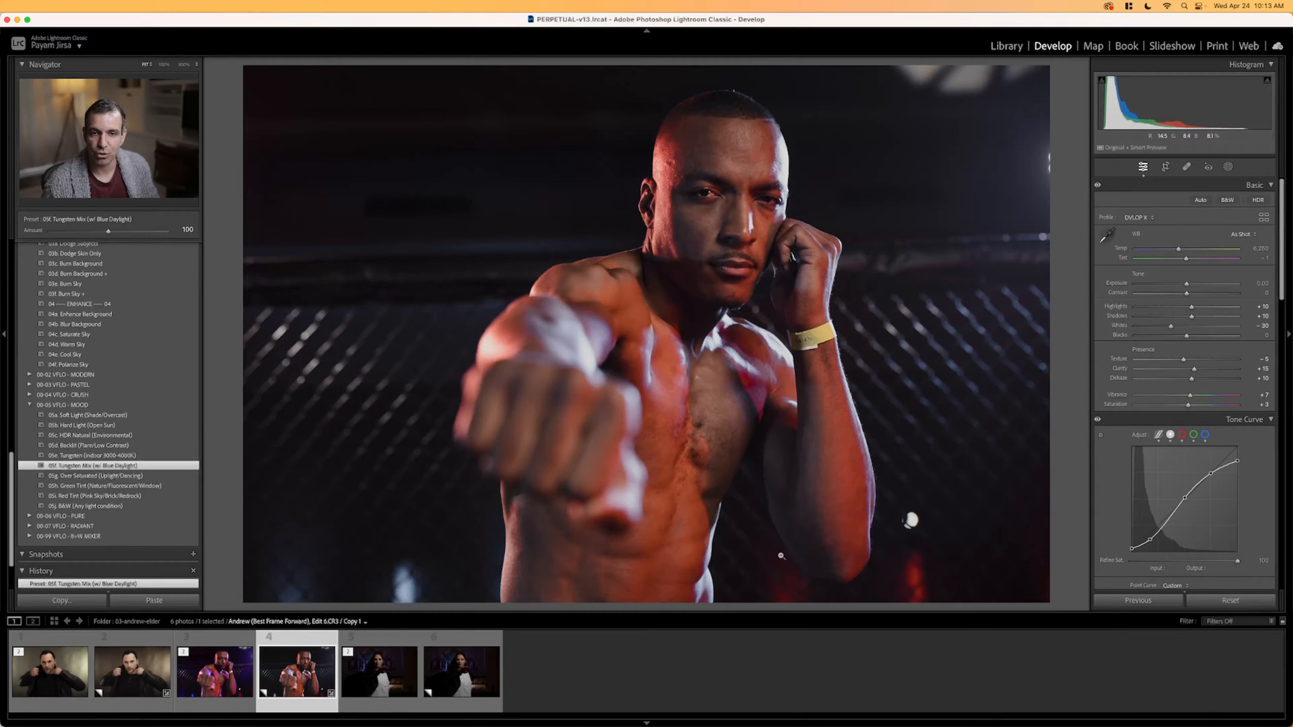
{"action": "left_click", "coordinate": [137, 417]}
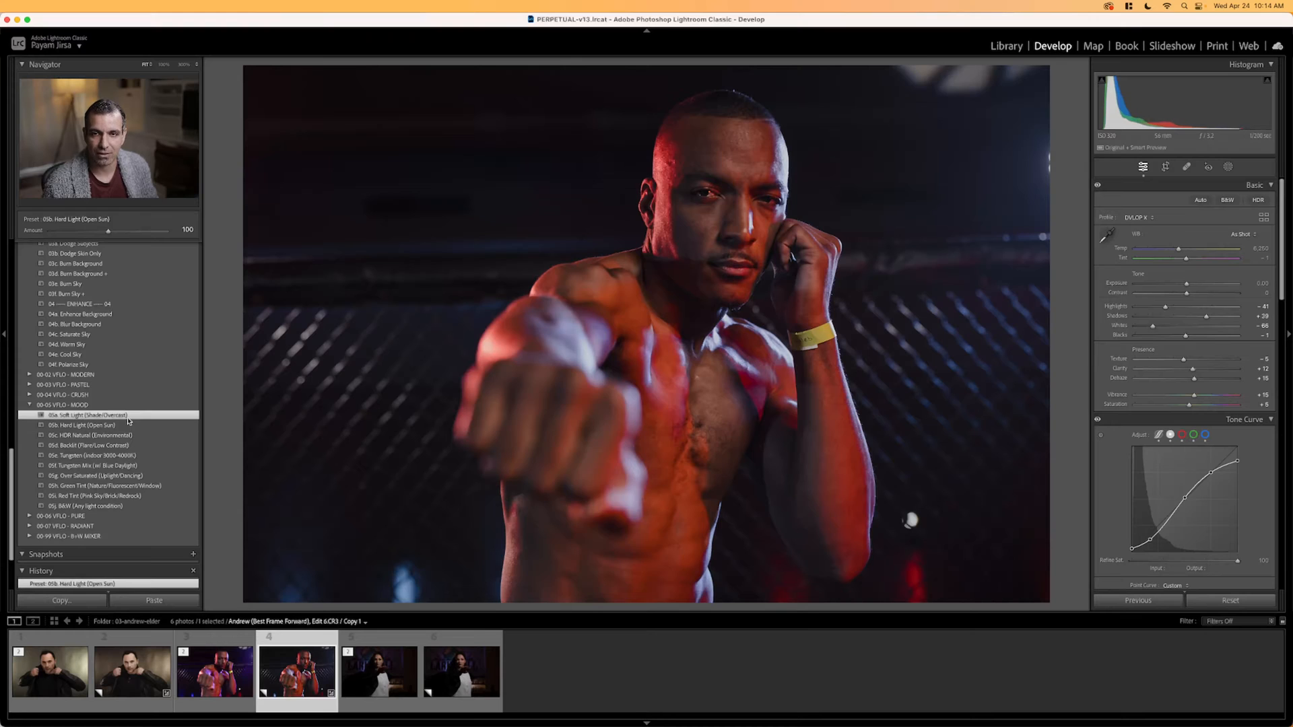
{"action": "left_click", "coordinate": [104, 455]}
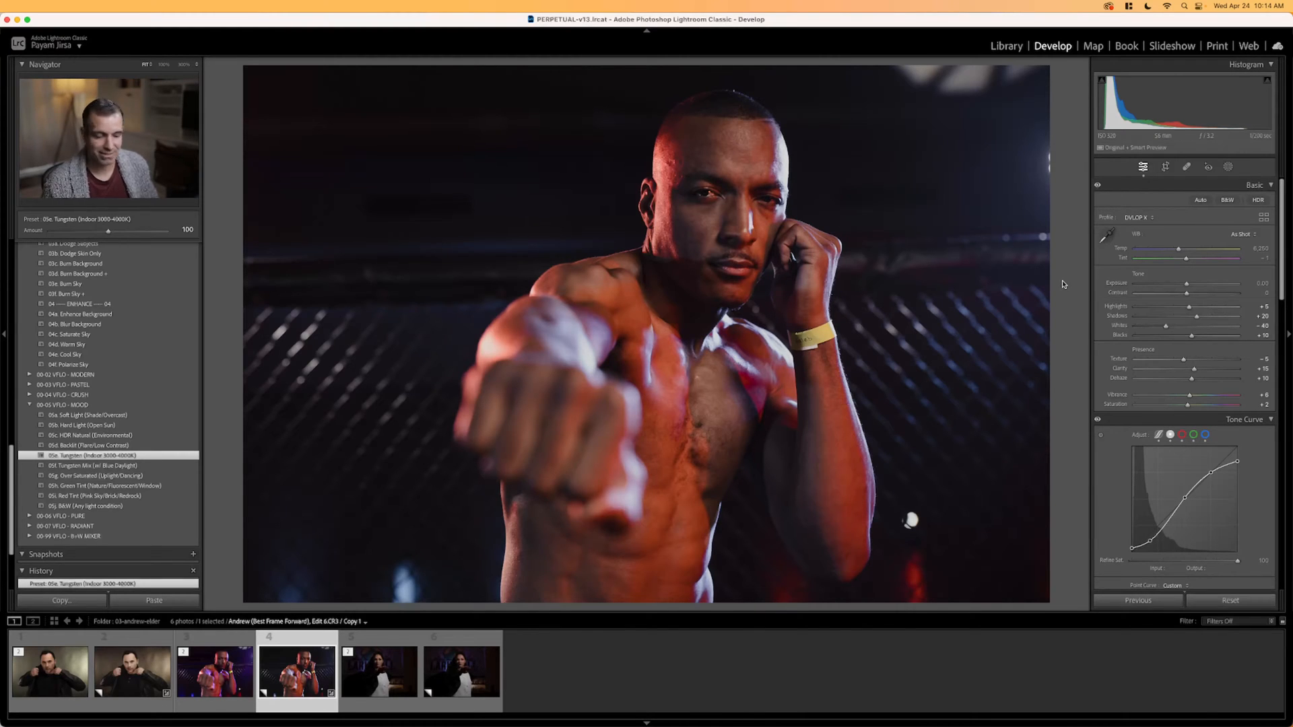
Crop the boxer photo slightly tighter at its original aspect ratio.
{"action": "key", "text": "r"}
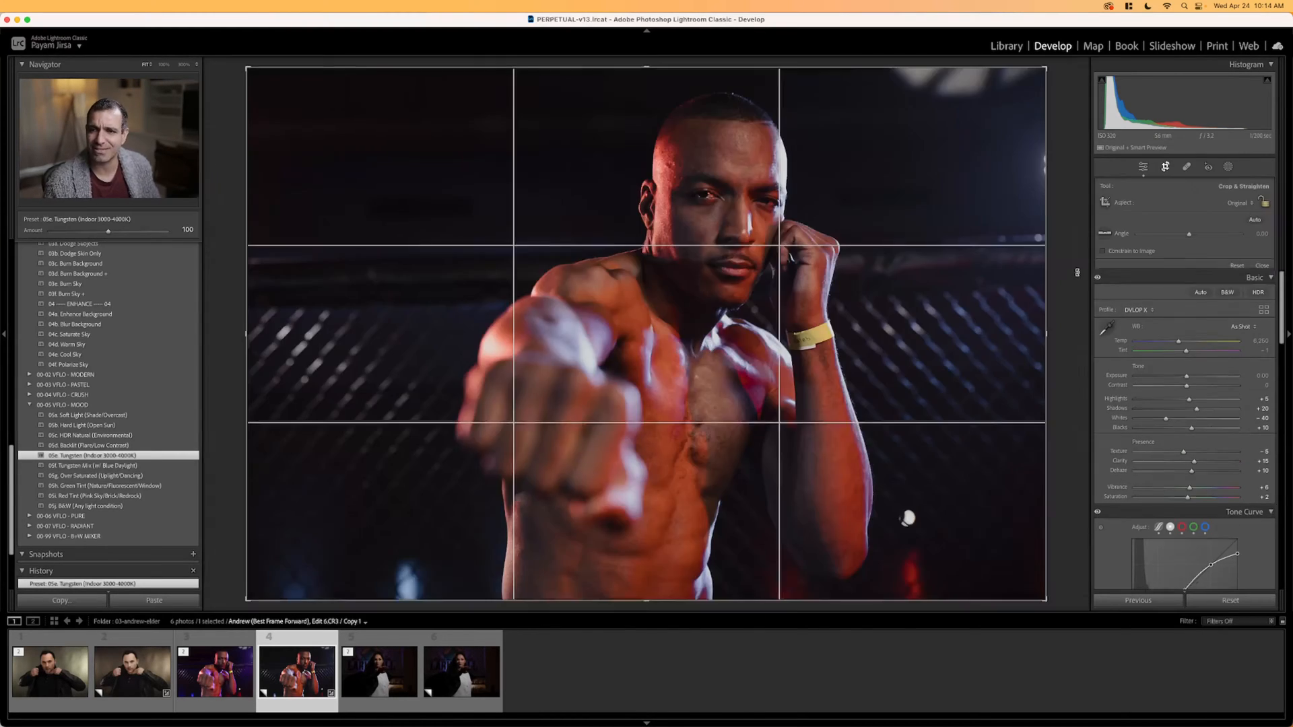
{"action": "left_click_drag", "start_coordinate": [1071, 276], "coordinate": [1079, 283]}
{"action": "key", "text": "Return"}
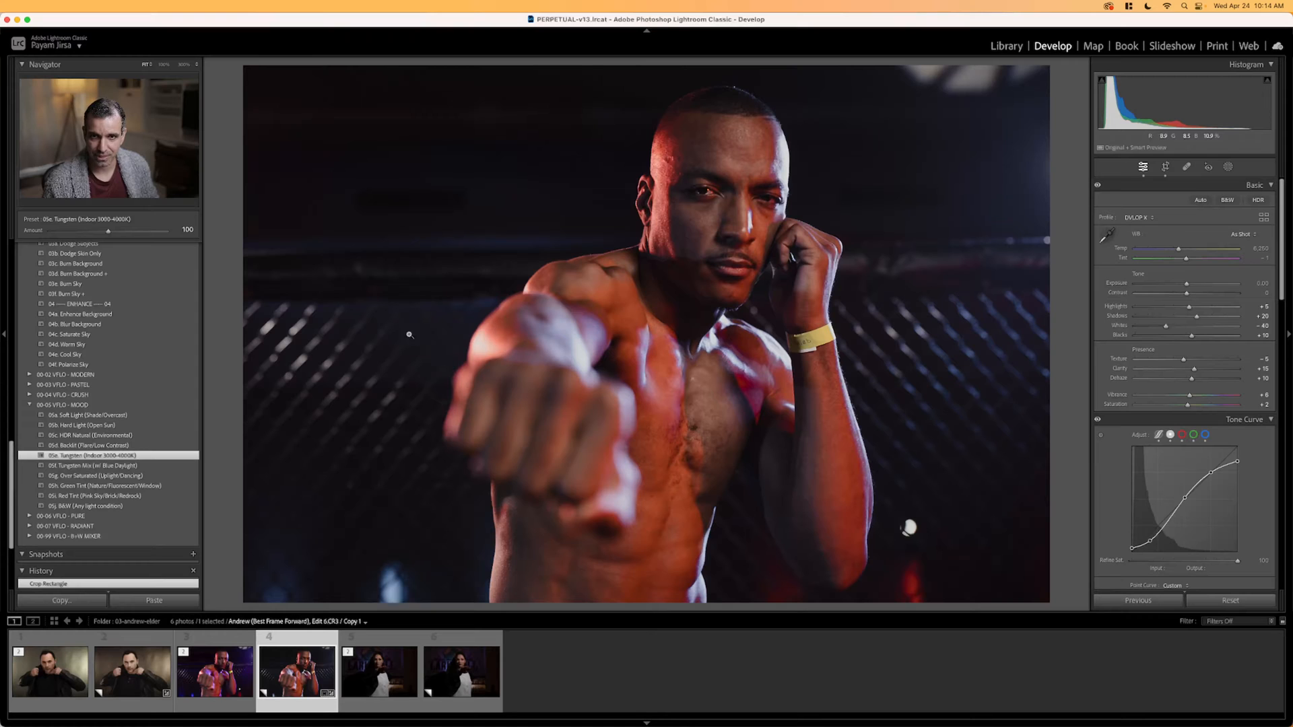
Raise the boxer photo's exposure to +0.33 and its blacks to +25.
{"action": "key", "text": "shift+Up"}
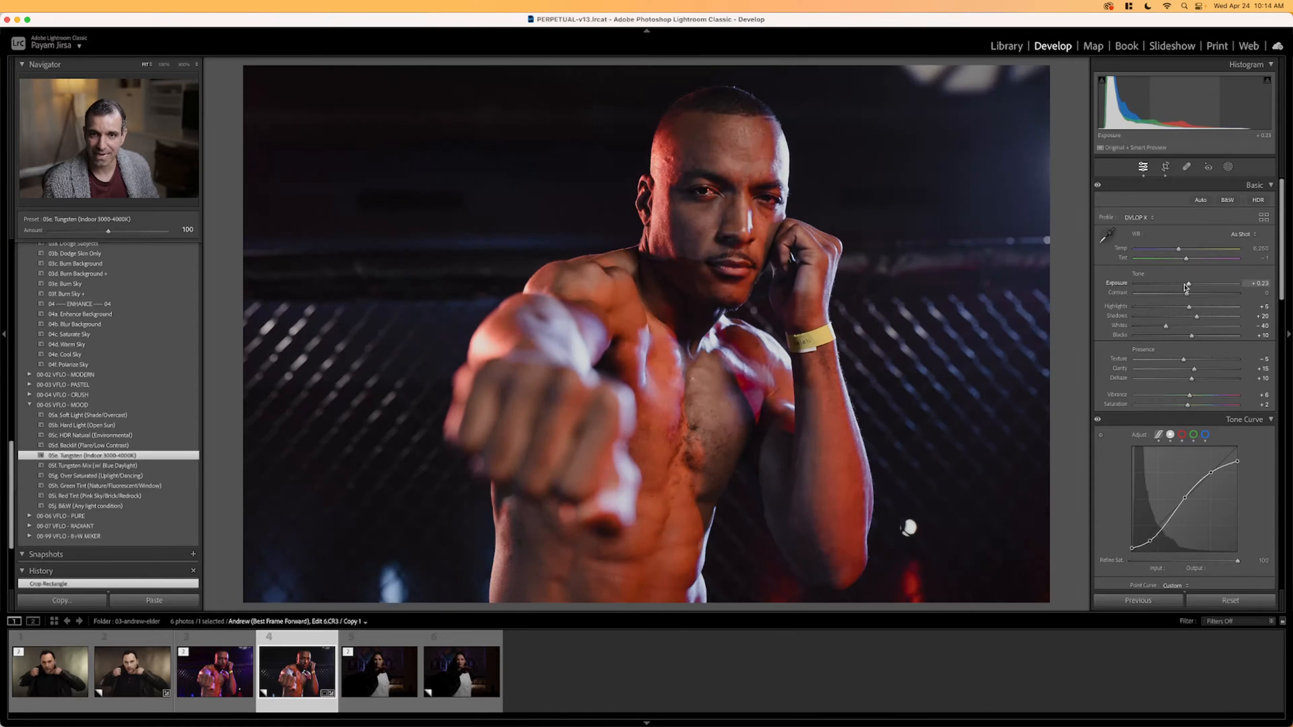
{"action": "key", "text": "Up"}
{"action": "key", "text": "Up"}
{"action": "key", "text": "Up"}
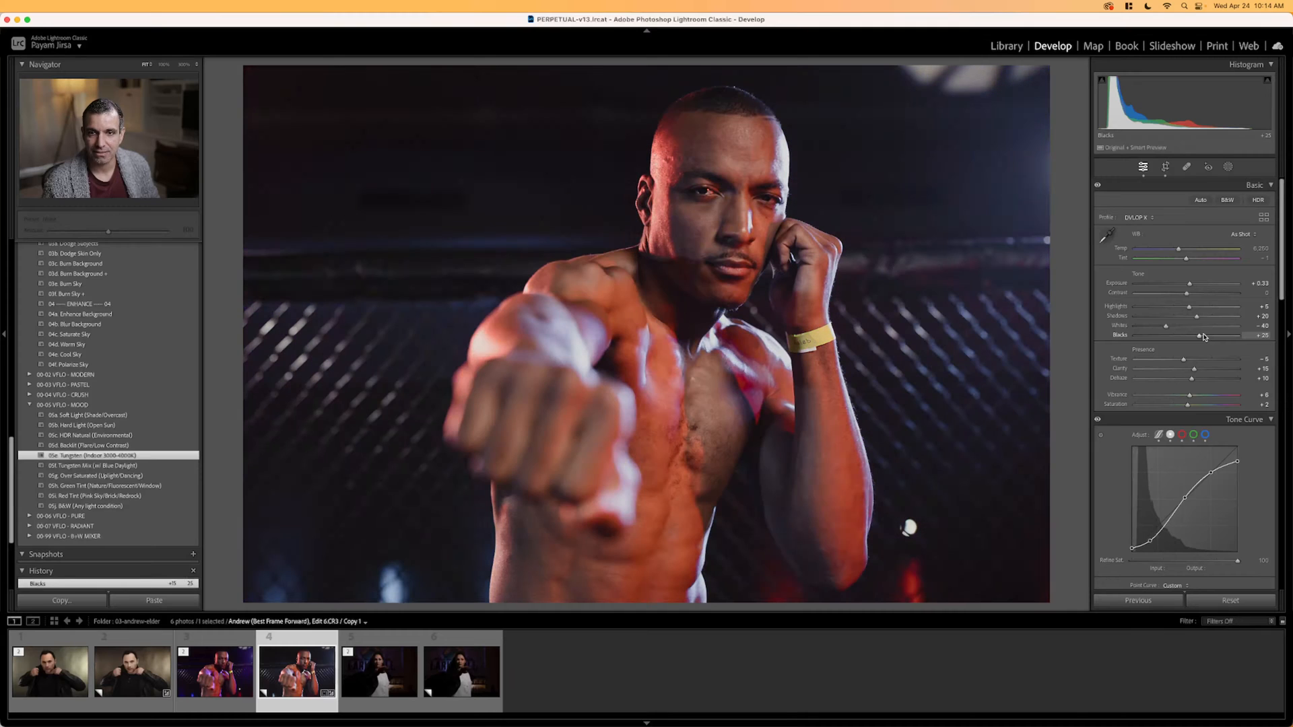
Apply the 02a Radial Burn Full preset to the boxer photo, then rotate and widen its ellipse to follow the boxer's pose.
{"action": "scroll", "coordinate": [130, 338], "scroll_direction": "up", "scroll_amount": 15}
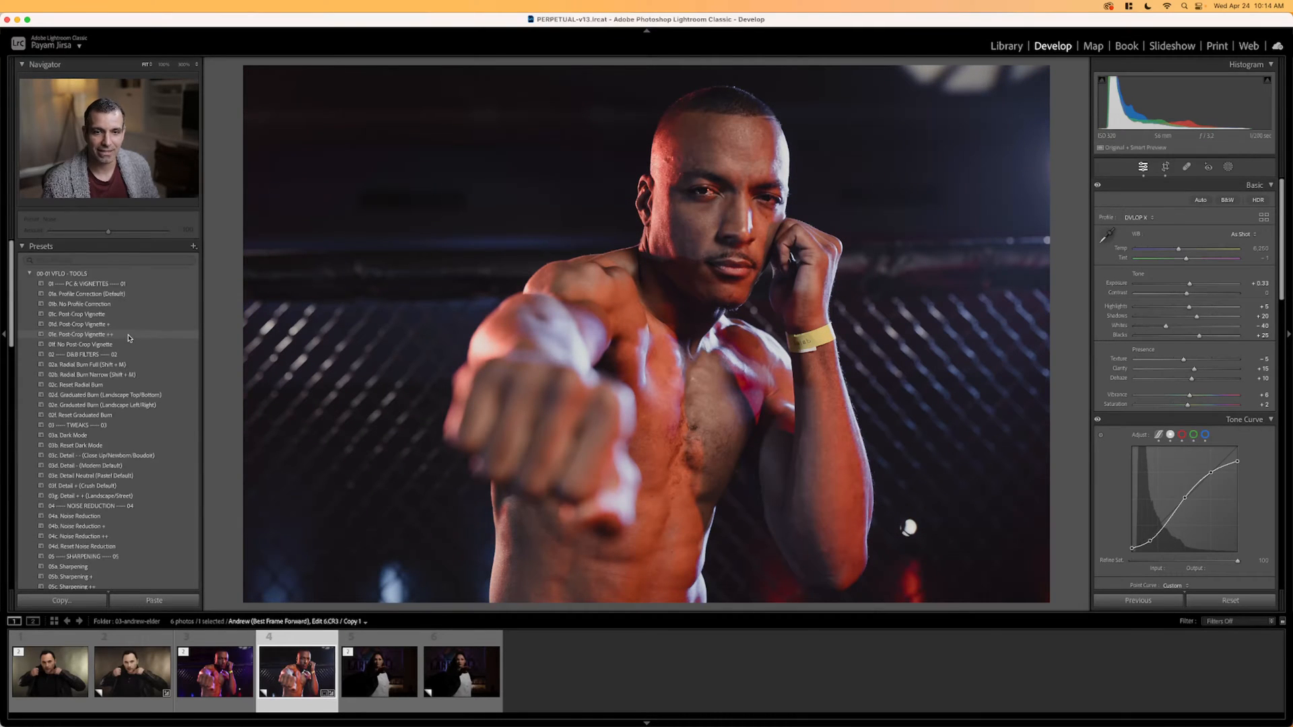
{"action": "left_click", "coordinate": [127, 365]}
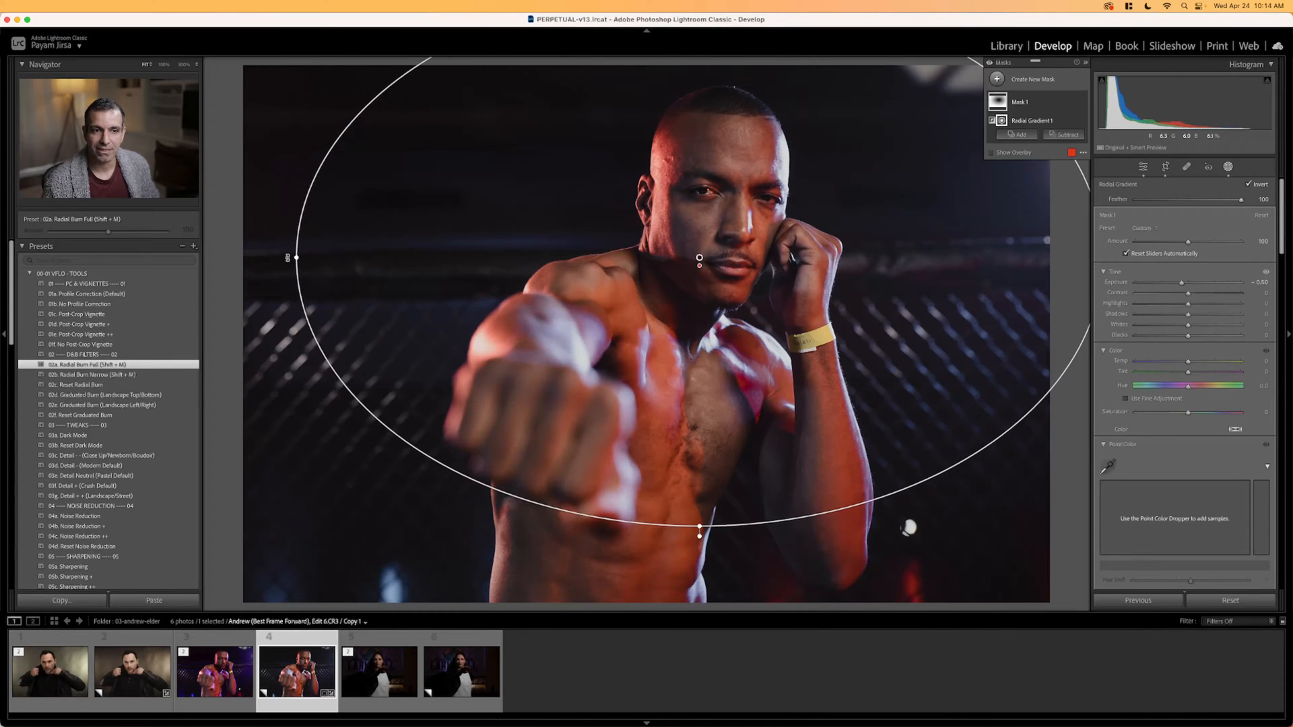
{"action": "left_click_drag", "start_coordinate": [288, 258], "coordinate": [615, 441]}
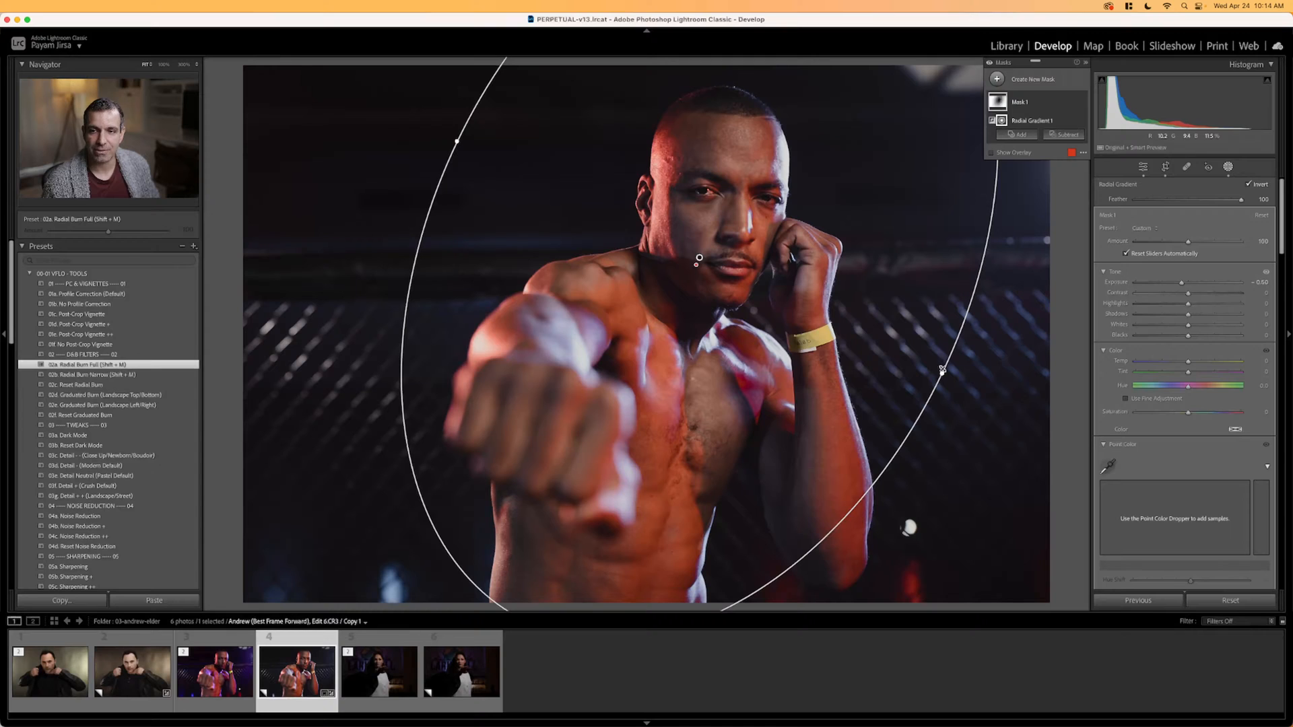
{"action": "left_click_drag", "start_coordinate": [942, 369], "coordinate": [1017, 374]}
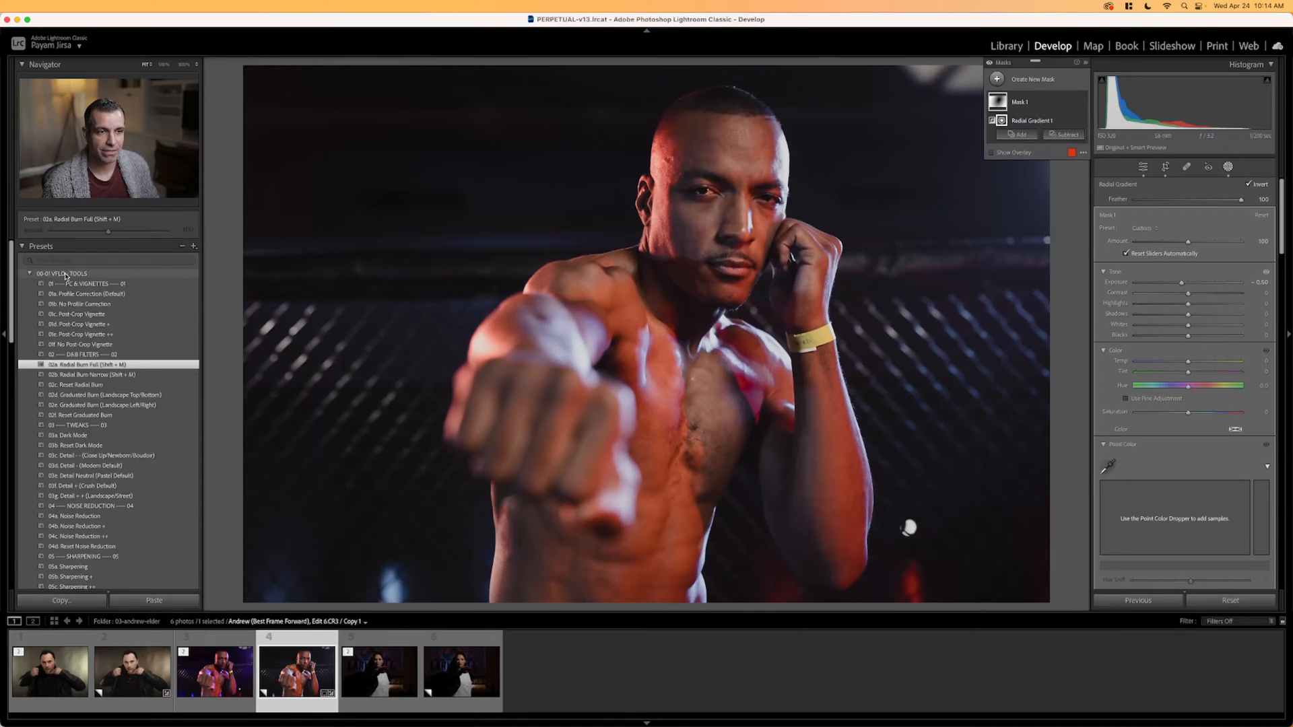
Apply the 03g Detail ++ (Landscape/Street) preset, raise exposure to +0.73 and compare the boxer photo with its unedited version.
{"action": "scroll", "coordinate": [74, 303], "scroll_direction": "down", "scroll_amount": 5}
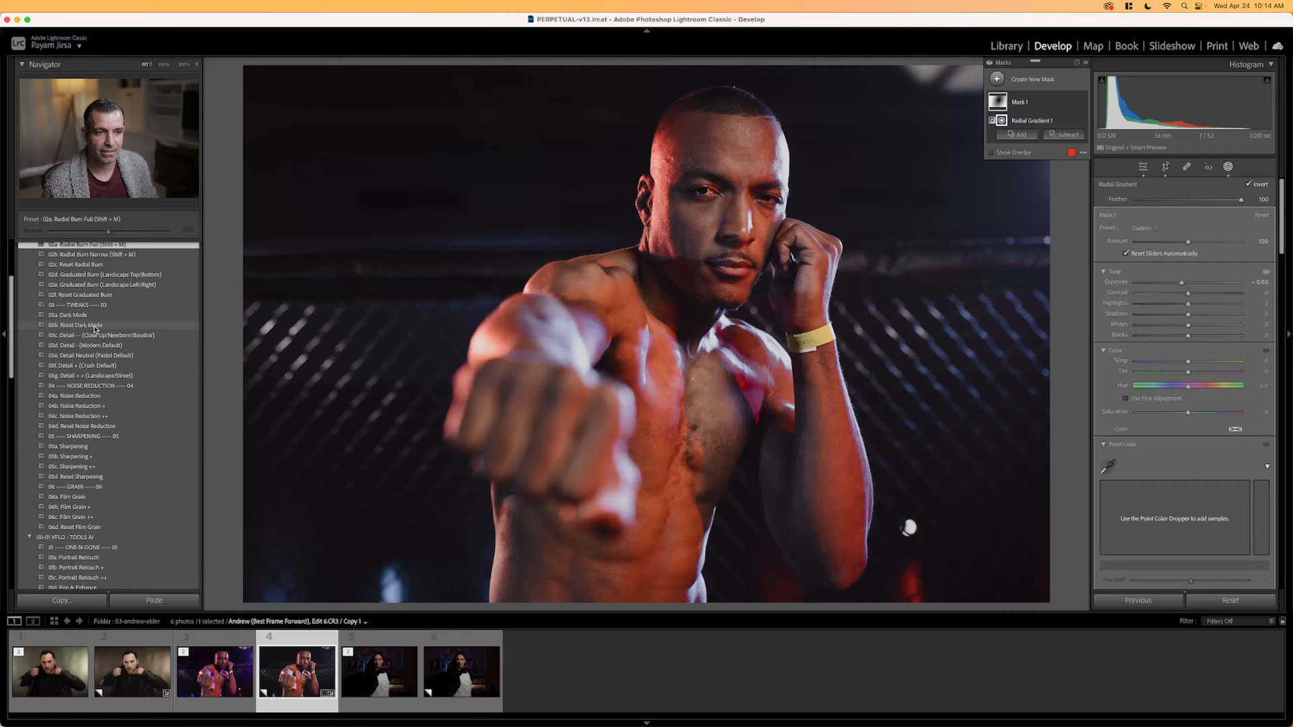
{"action": "left_click", "coordinate": [82, 366]}
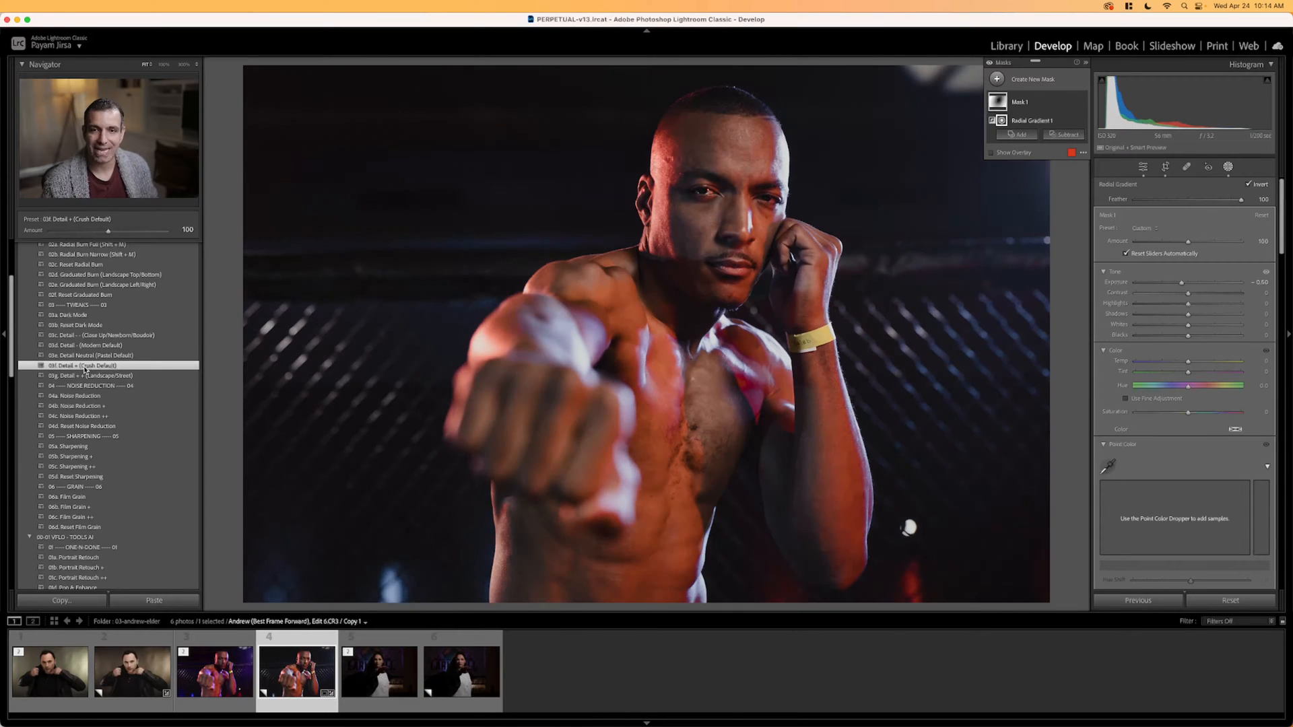
{"action": "left_click", "coordinate": [83, 376]}
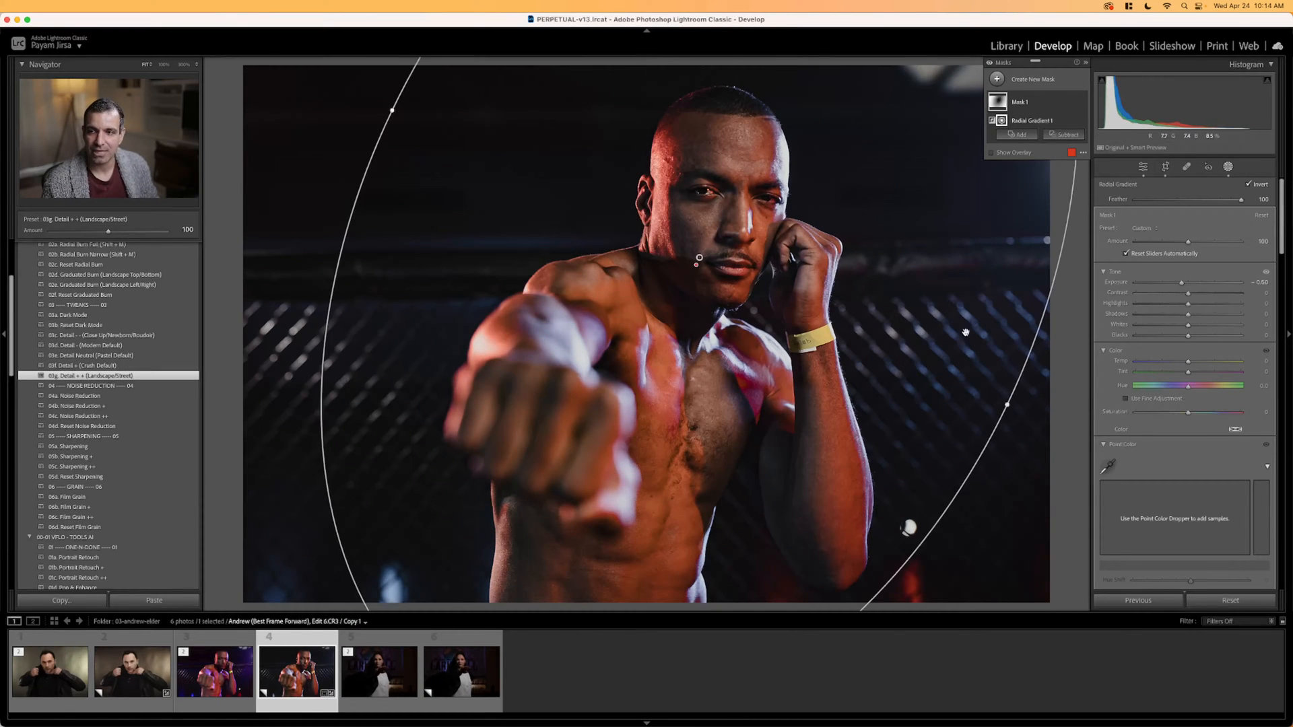
{"action": "left_click", "coordinate": [1229, 168]}
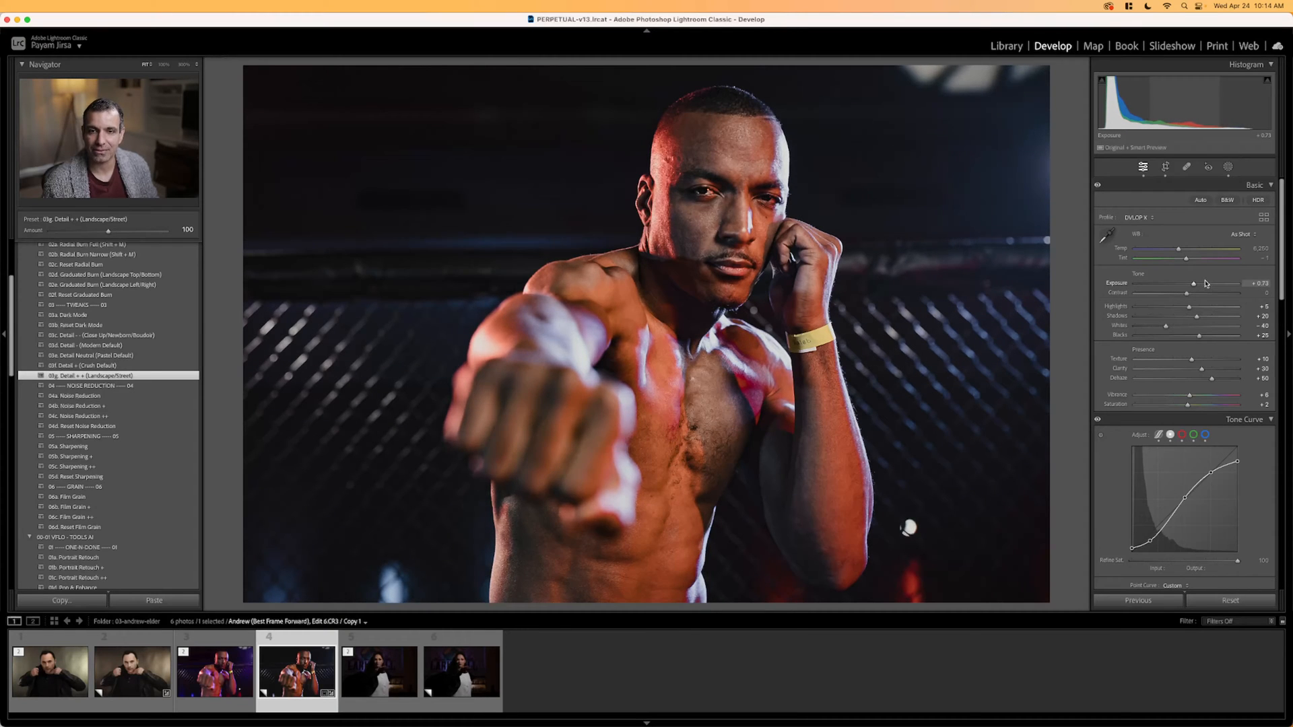
{"action": "key", "text": "backslash"}
{"action": "key", "text": "backslash"}
{"action": "key", "text": "backslash"}
{"action": "key", "text": "backslash"}
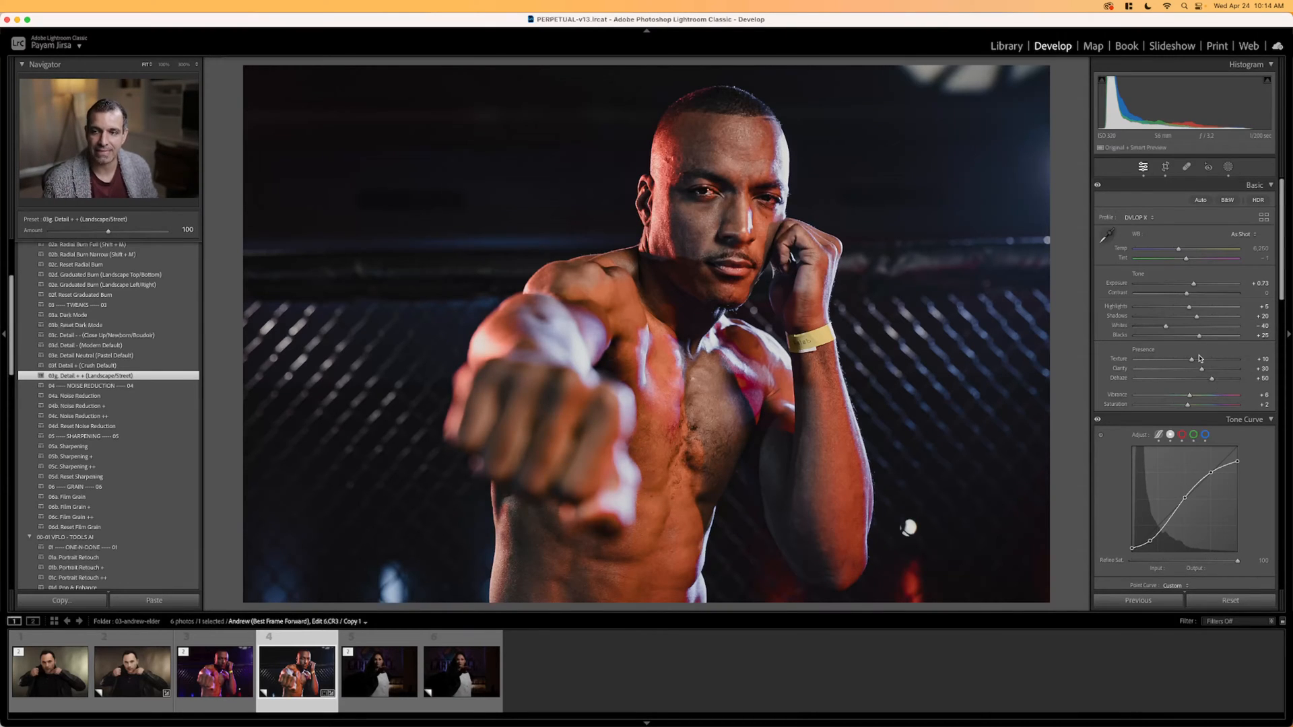
Set the boxer photo's clarity to +40, dehaze to +20 and exposure to +0.63, and compare it with the unedited version.
{"action": "key", "text": "super+z"}
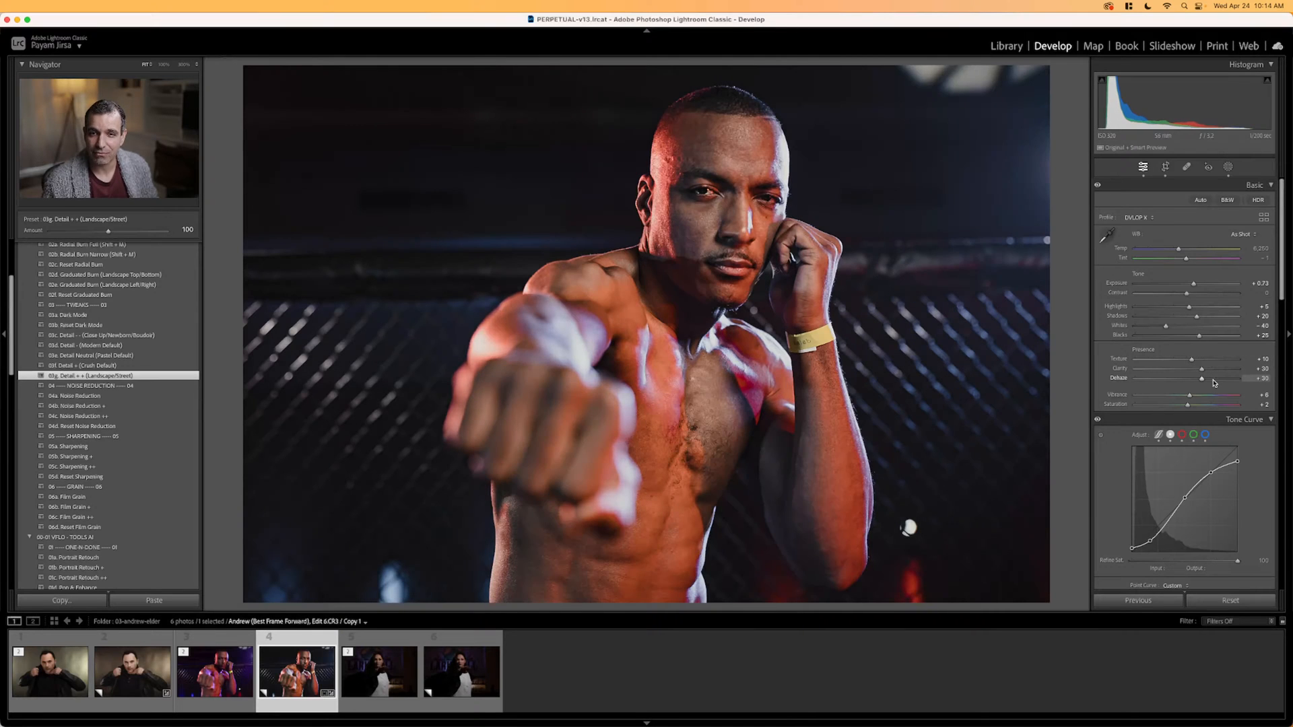
{"action": "left_click", "coordinate": [1214, 379]}
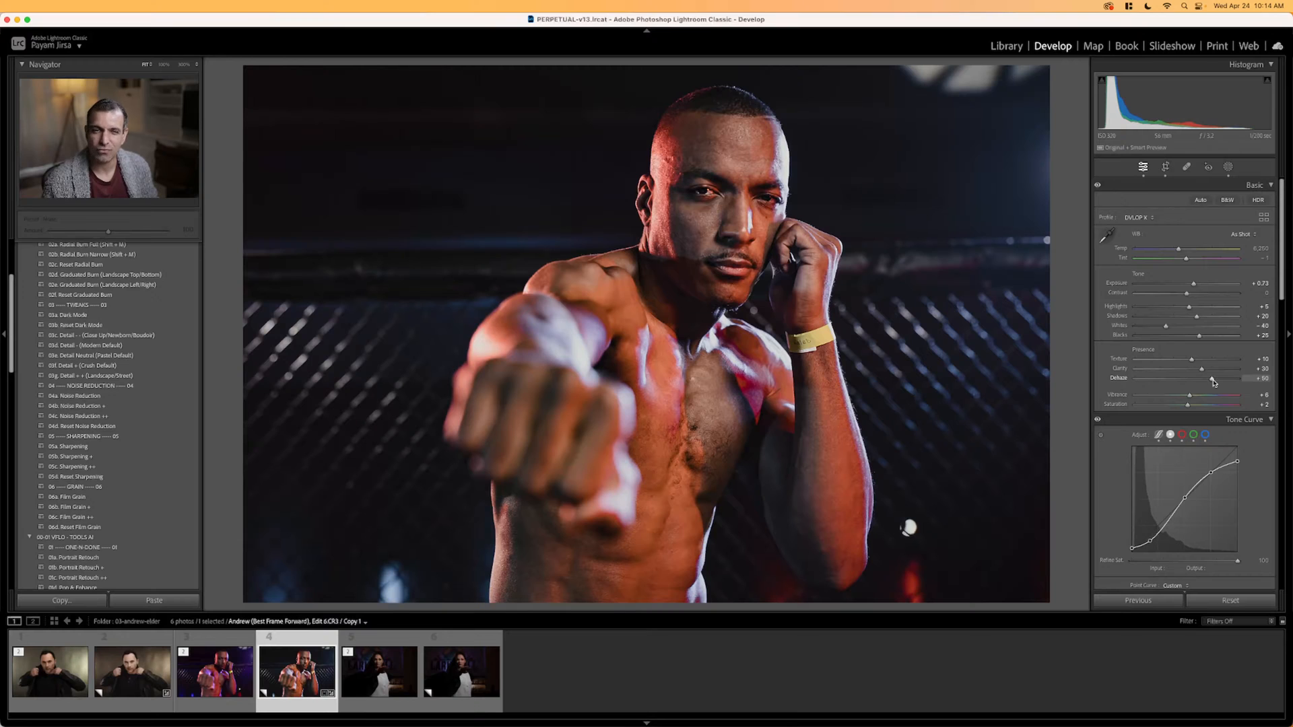
{"action": "key", "text": "super+z"}
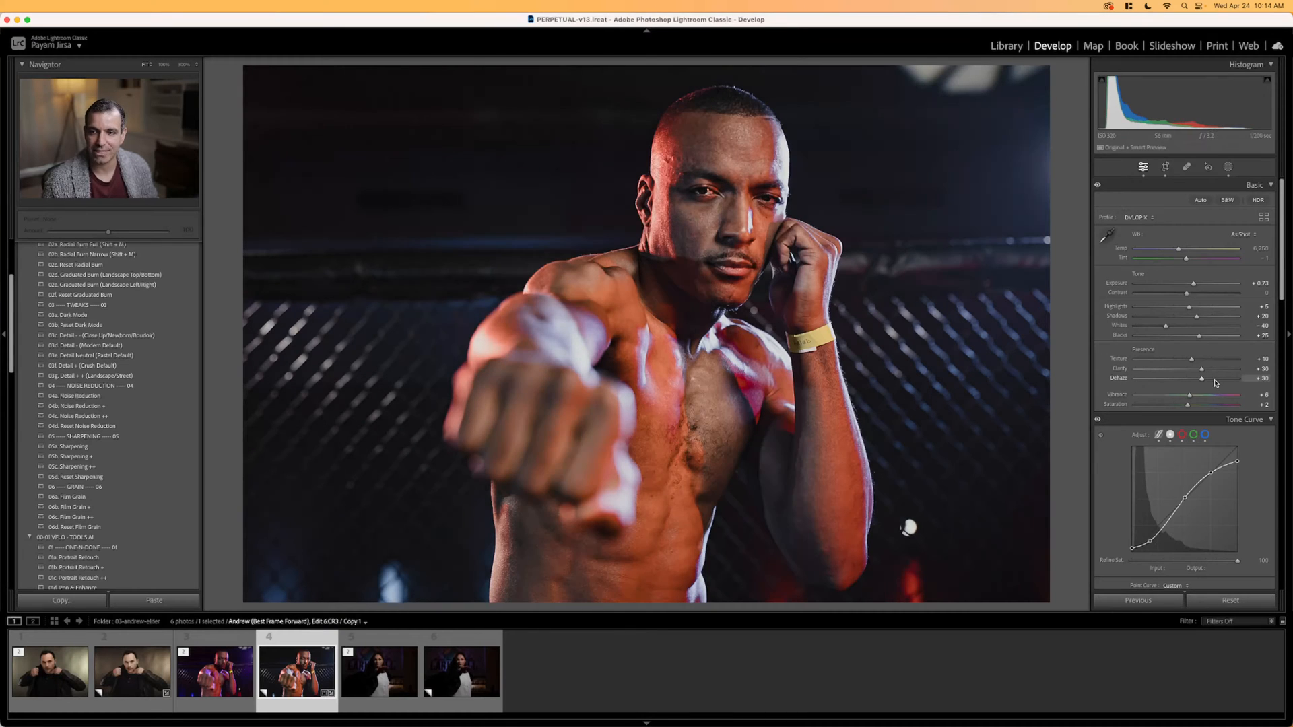
{"action": "left_click", "coordinate": [1213, 370]}
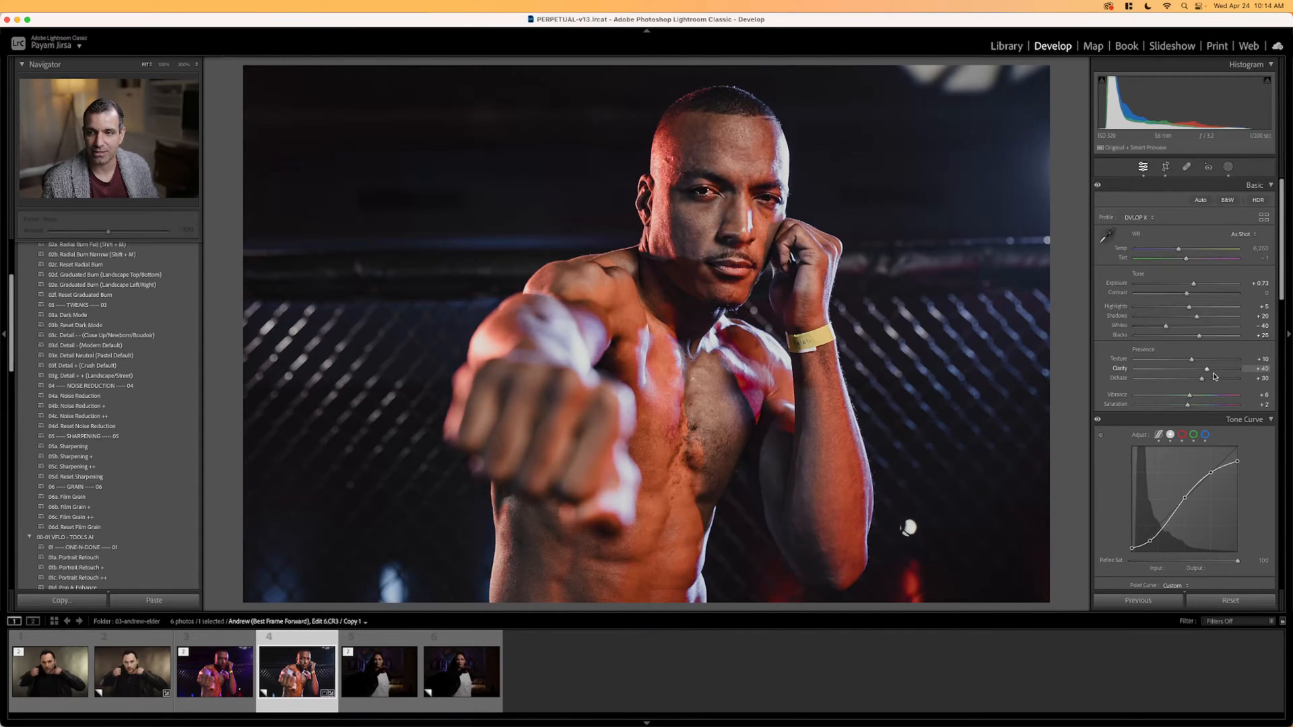
{"action": "key", "text": "Down"}
{"action": "key", "text": "Down"}
{"action": "key", "text": "Down"}
{"action": "key", "text": "Down"}
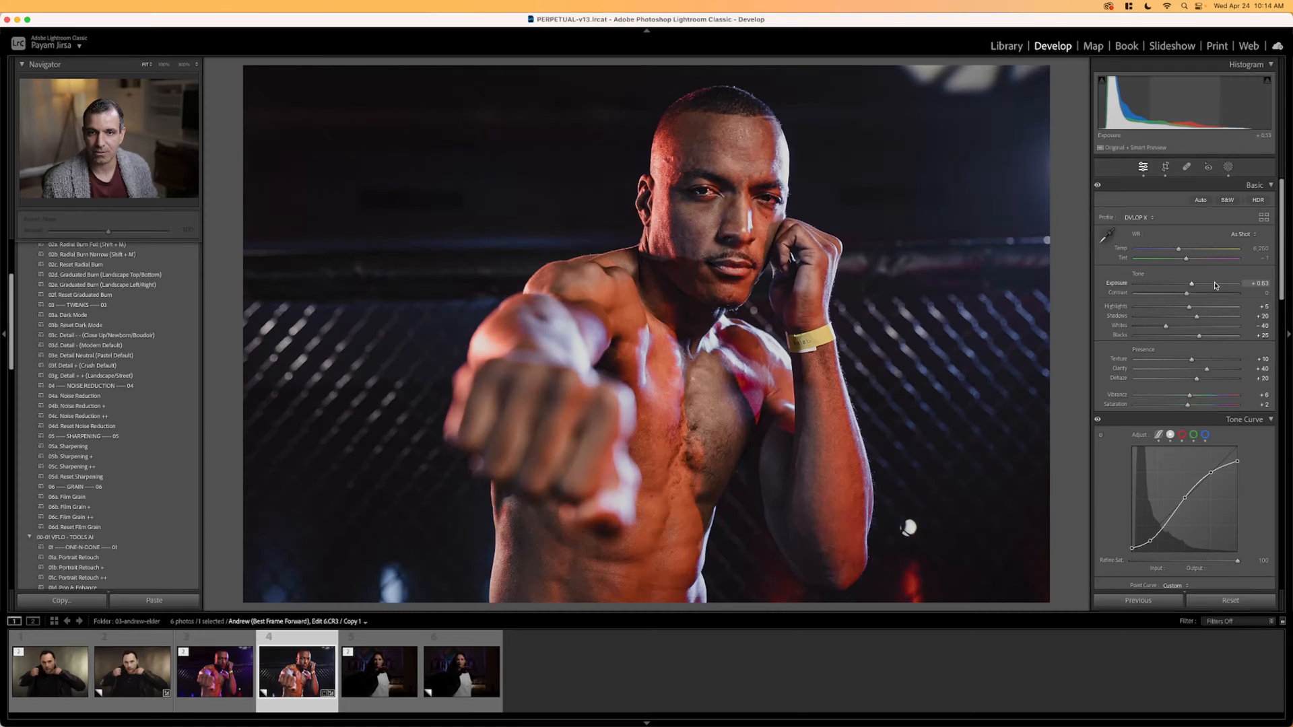
{"action": "key", "text": "backslash"}
{"action": "key", "text": "backslash"}
{"action": "key", "text": "backslash"}
{"action": "key", "text": "backslash"}
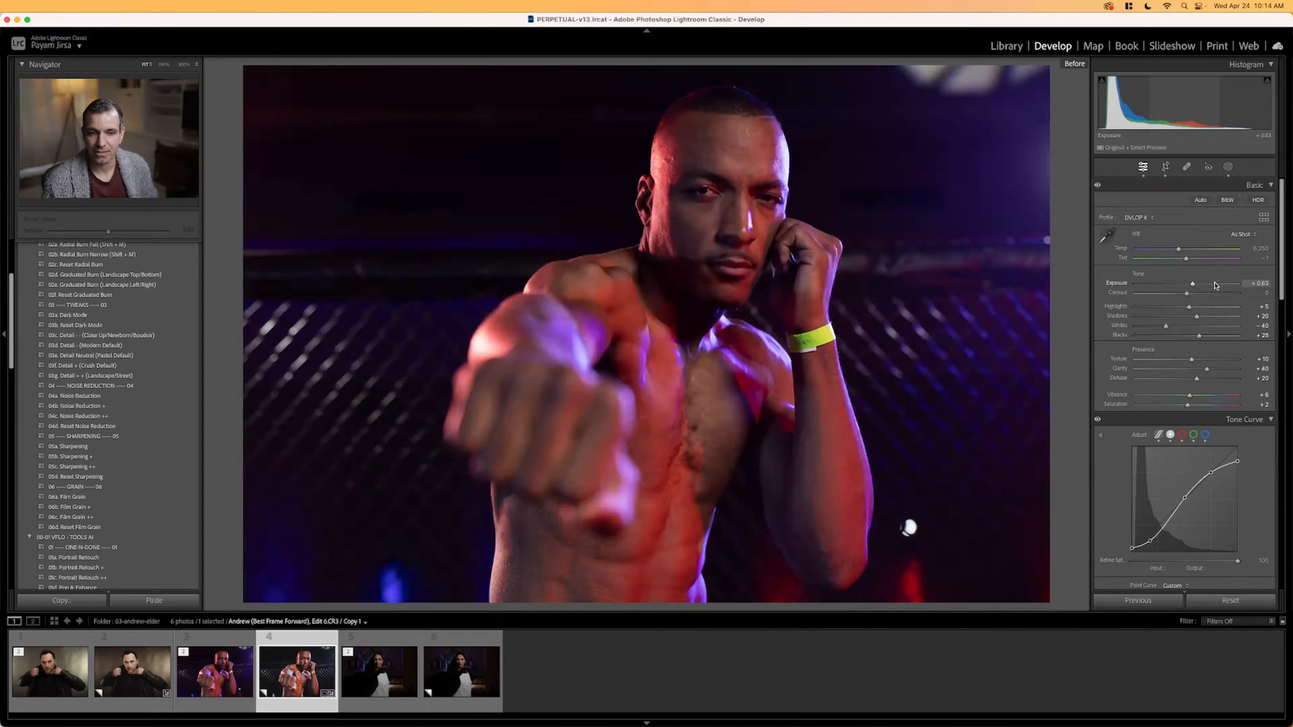
Switch to the virtual copy of the woman's portrait and try the Mood preset 05a Soft Light, then apply 05b Hard Light (Open Sun).
{"action": "key", "text": "Right"}
{"action": "key", "text": "Right"}
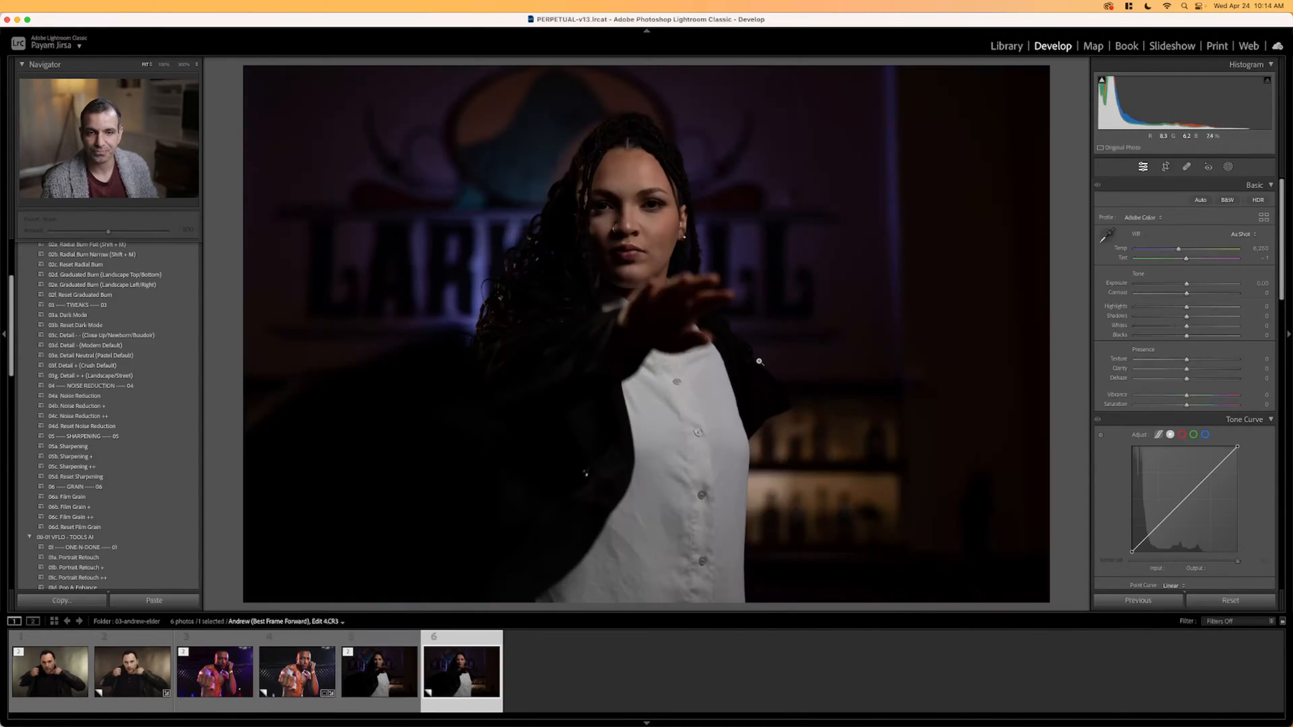
{"action": "scroll", "coordinate": [123, 451], "scroll_direction": "down", "scroll_amount": 10}
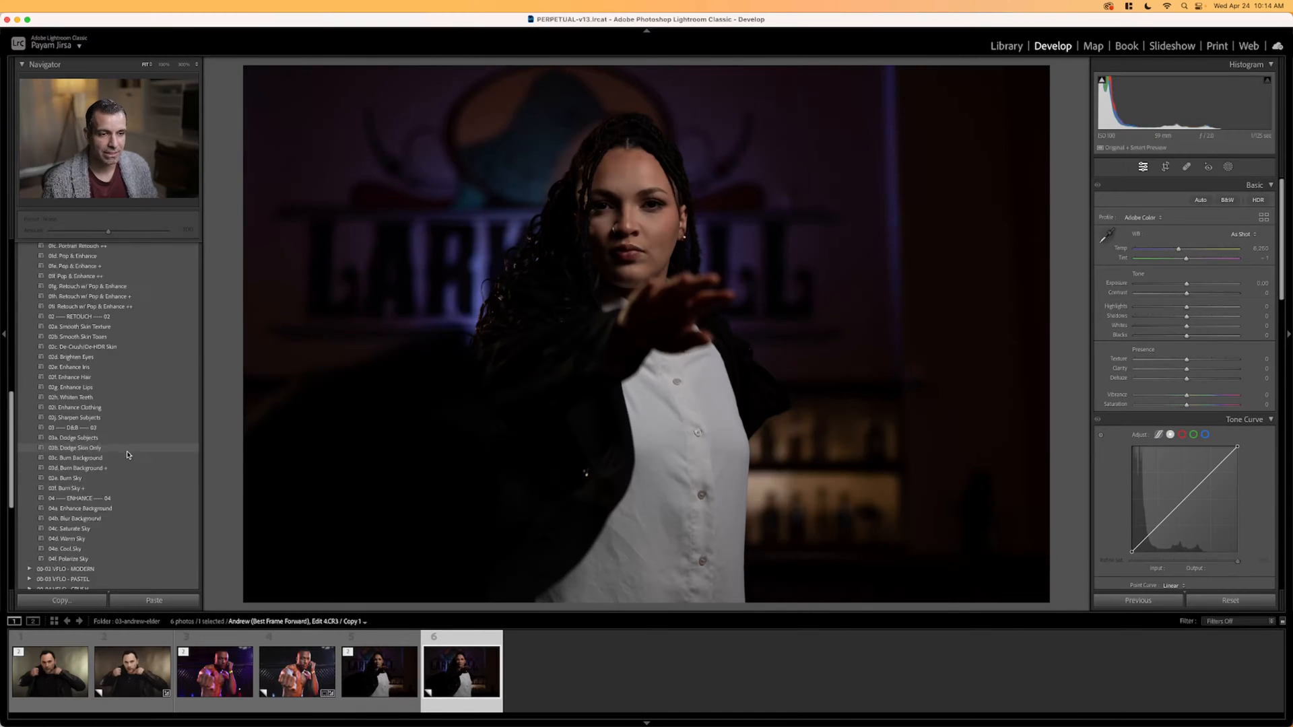
{"action": "left_click", "coordinate": [121, 370]}
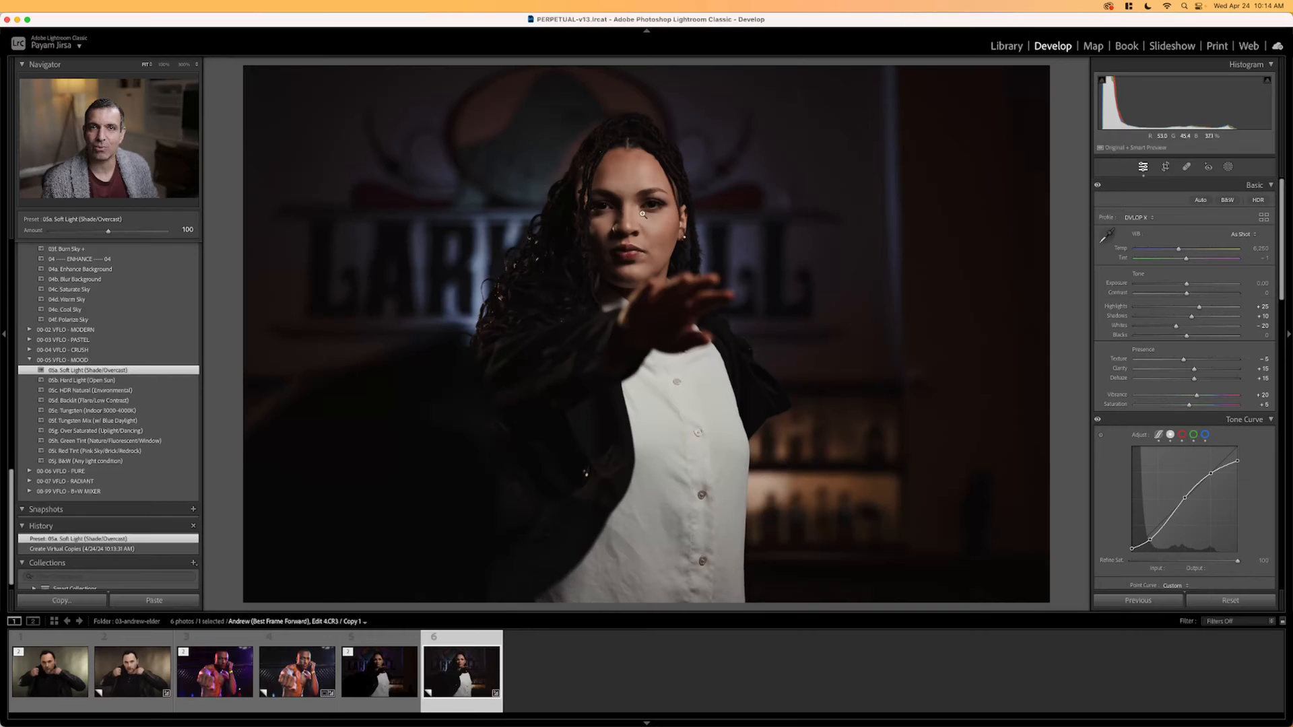
{"action": "left_click", "coordinate": [115, 380]}
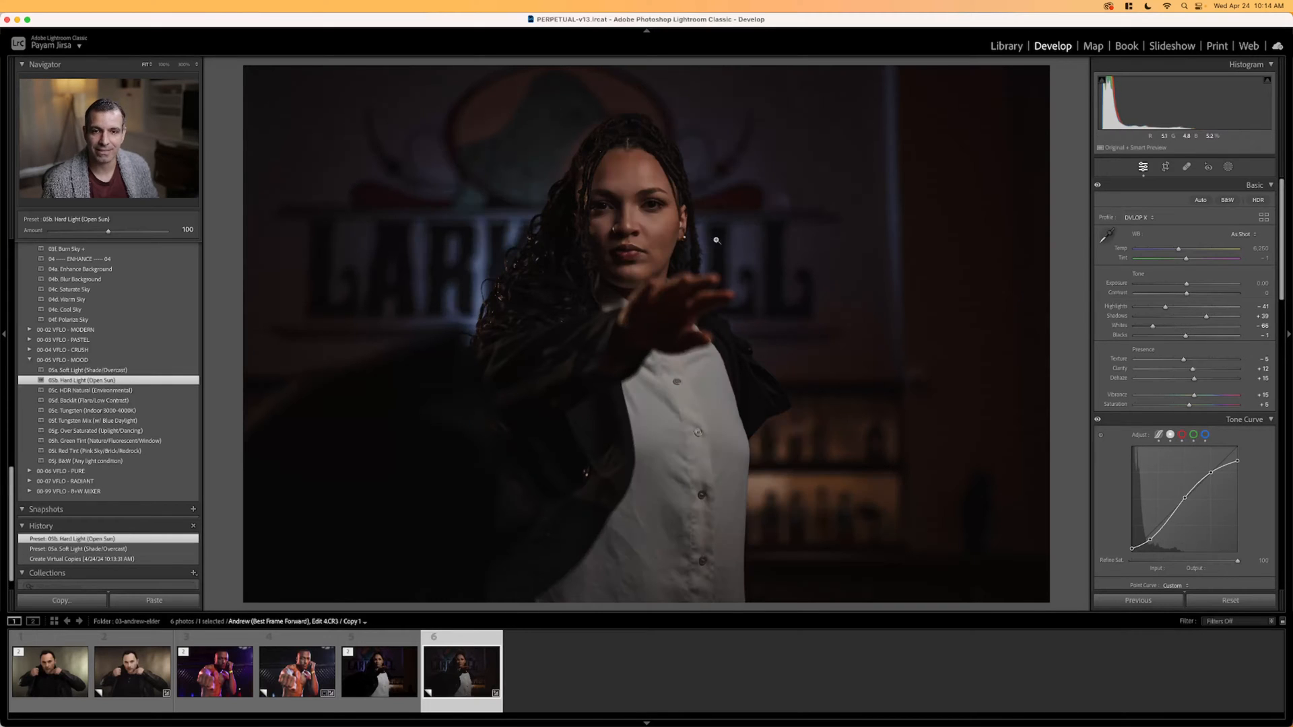
Raise the exposure of the woman's portrait copy to +1.40.
{"action": "key", "text": "Up"}
{"action": "key", "text": "Up"}
{"action": "key", "text": "Up"}
{"action": "key", "text": "Up"}
{"action": "key", "text": "Up"}
{"action": "key", "text": "Up"}
{"action": "key", "text": "Up"}
{"action": "key", "text": "Up"}
{"action": "key", "text": "Up"}
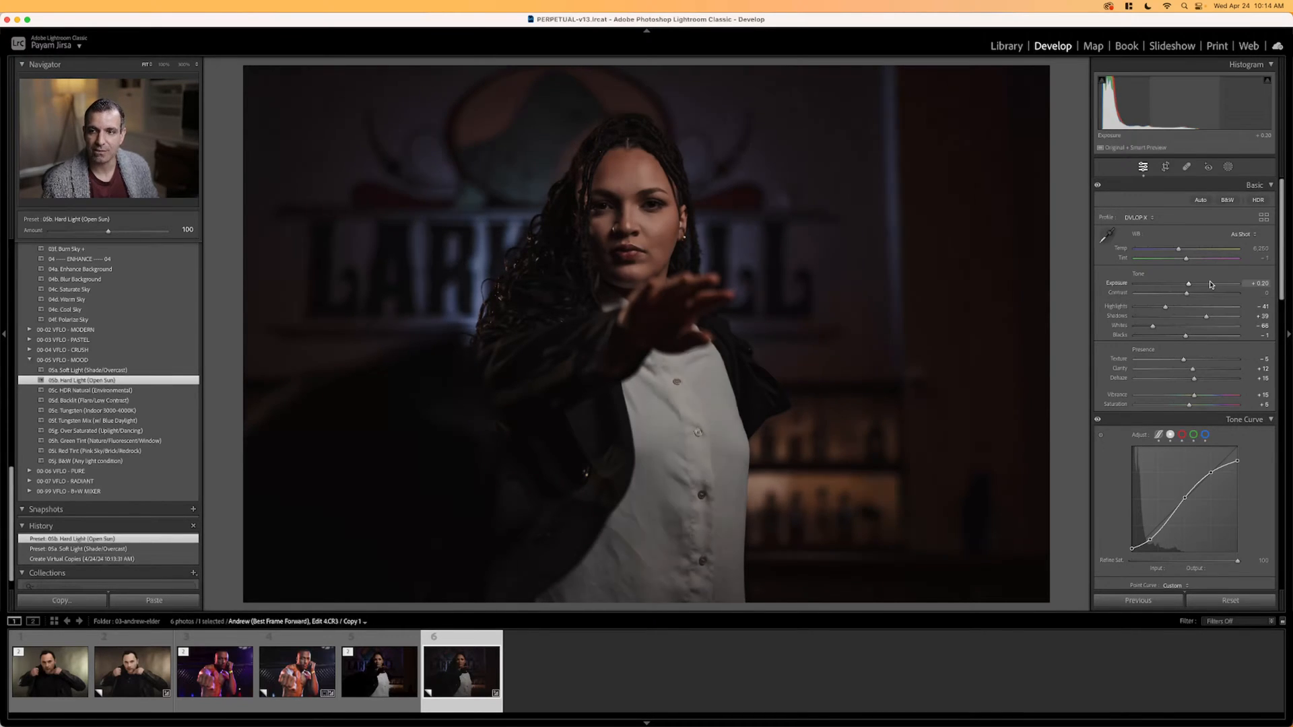
{"action": "key", "text": "Up"}
{"action": "key", "text": "Up"}
{"action": "key", "text": "Up"}
{"action": "key", "text": "Up"}
{"action": "key", "text": "Up"}
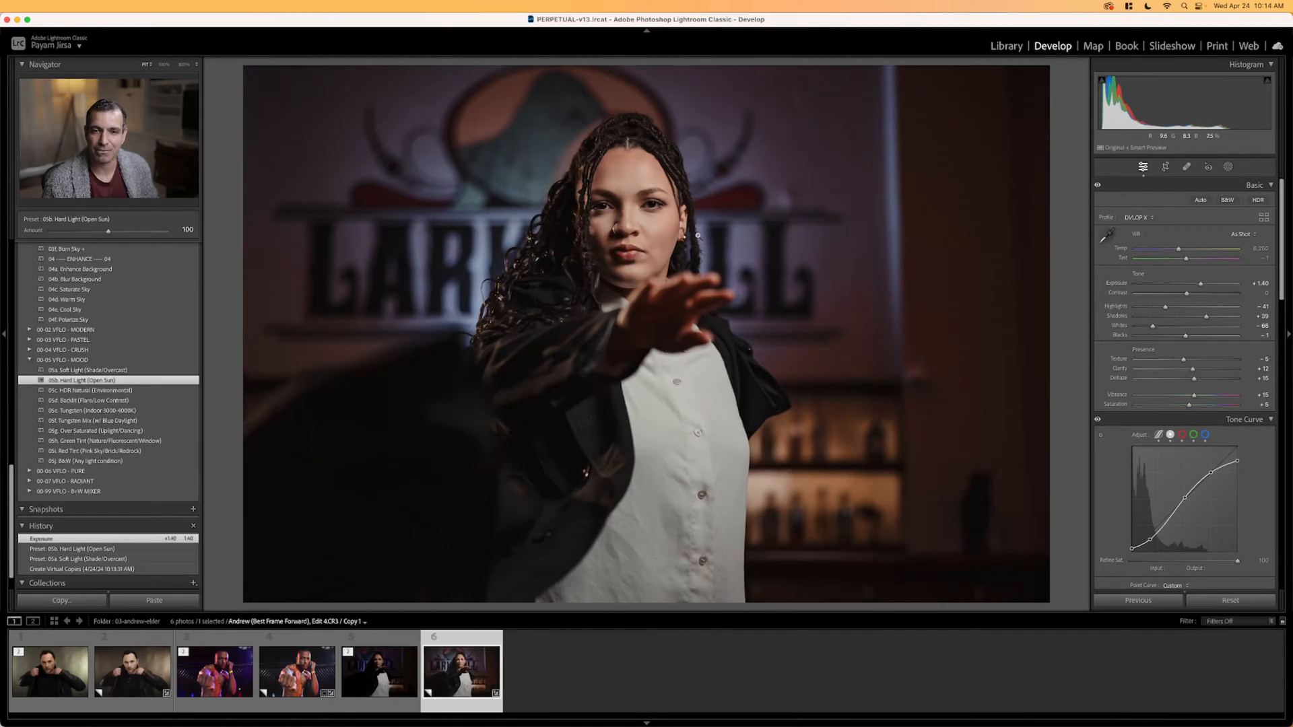
Raise the exposure of the woman's unedited original to +1.15 and compare it with the edited copy.
{"action": "key", "text": "Left"}
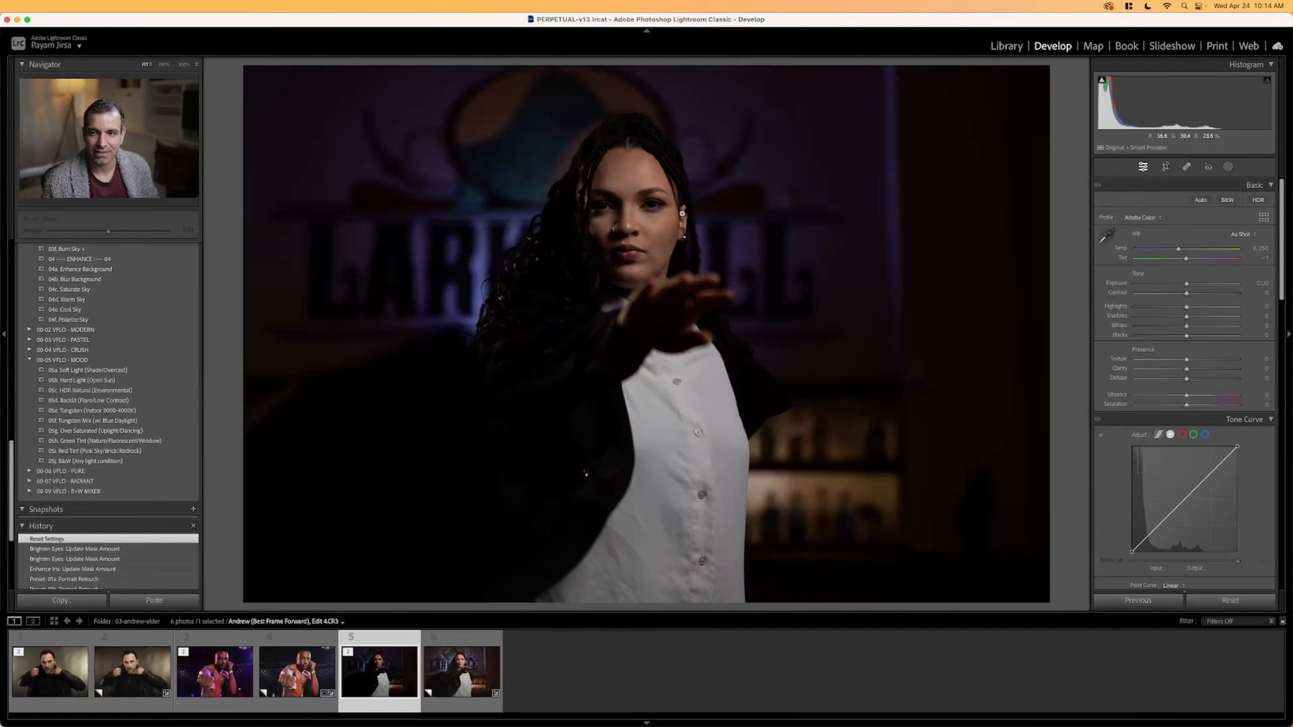
{"action": "left_click_drag", "start_coordinate": [1187, 284], "coordinate": [1199, 285]}
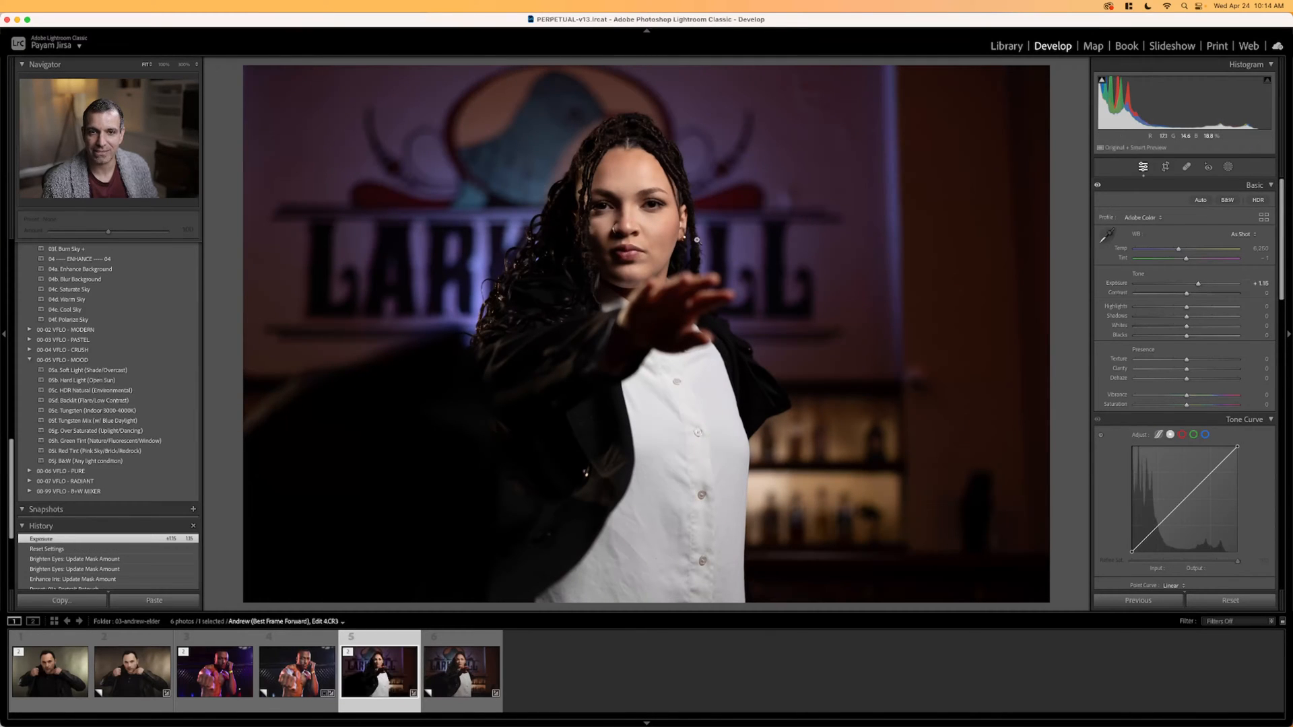
{"action": "key", "text": "Right"}
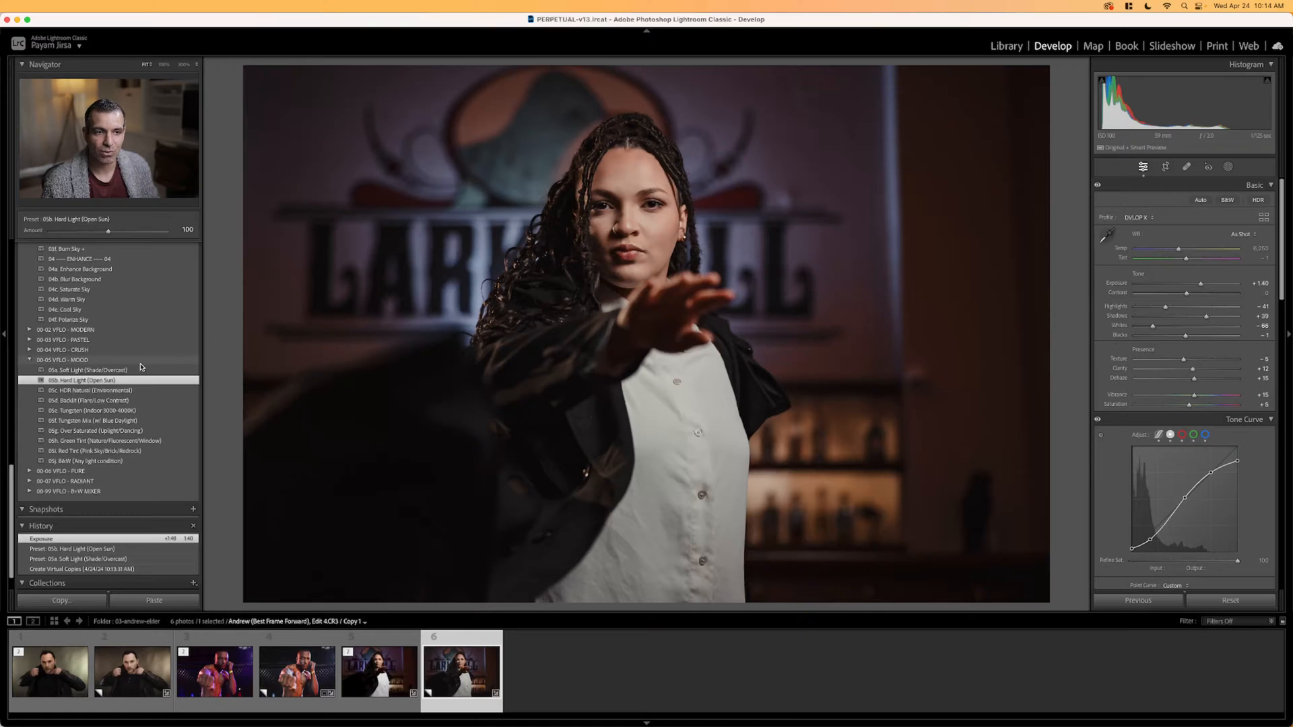
Compare the 05a Soft Light preset with 05b Hard Light, keep Hard Light, and set exposure to +1.70 and highlights to -31.
{"action": "left_click", "coordinate": [146, 371]}
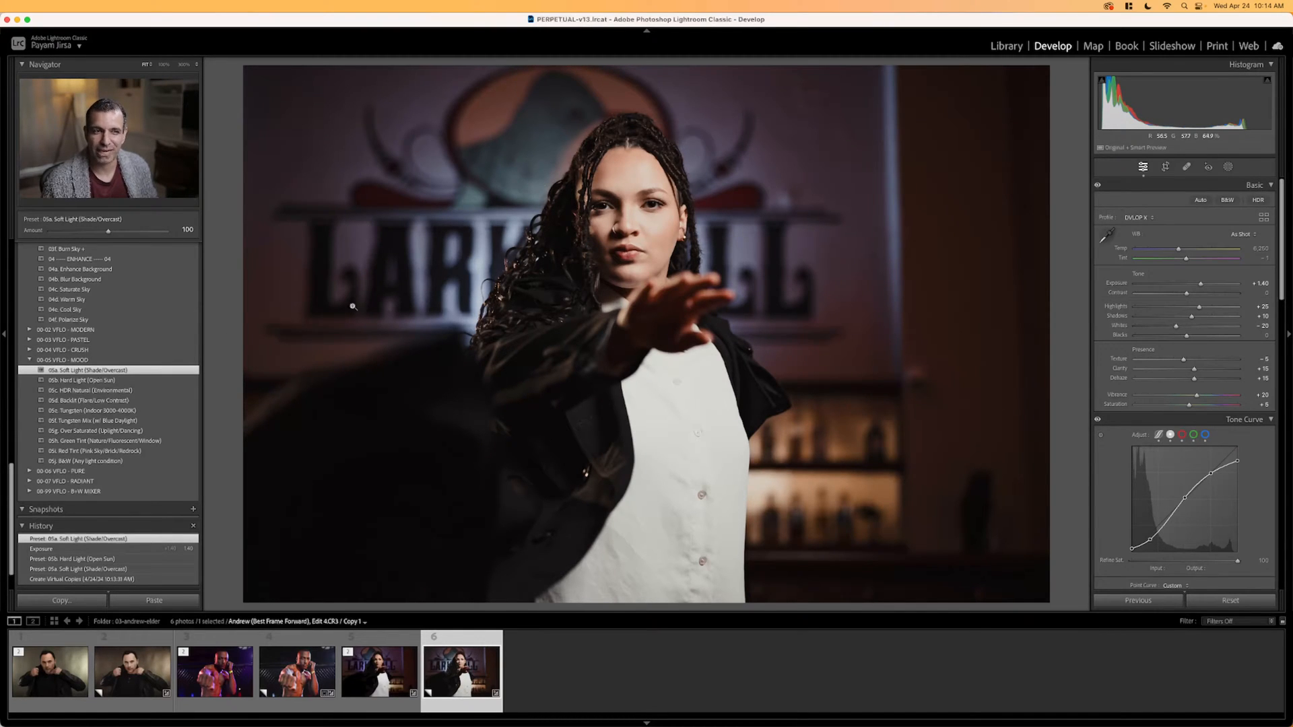
{"action": "left_click", "coordinate": [87, 380]}
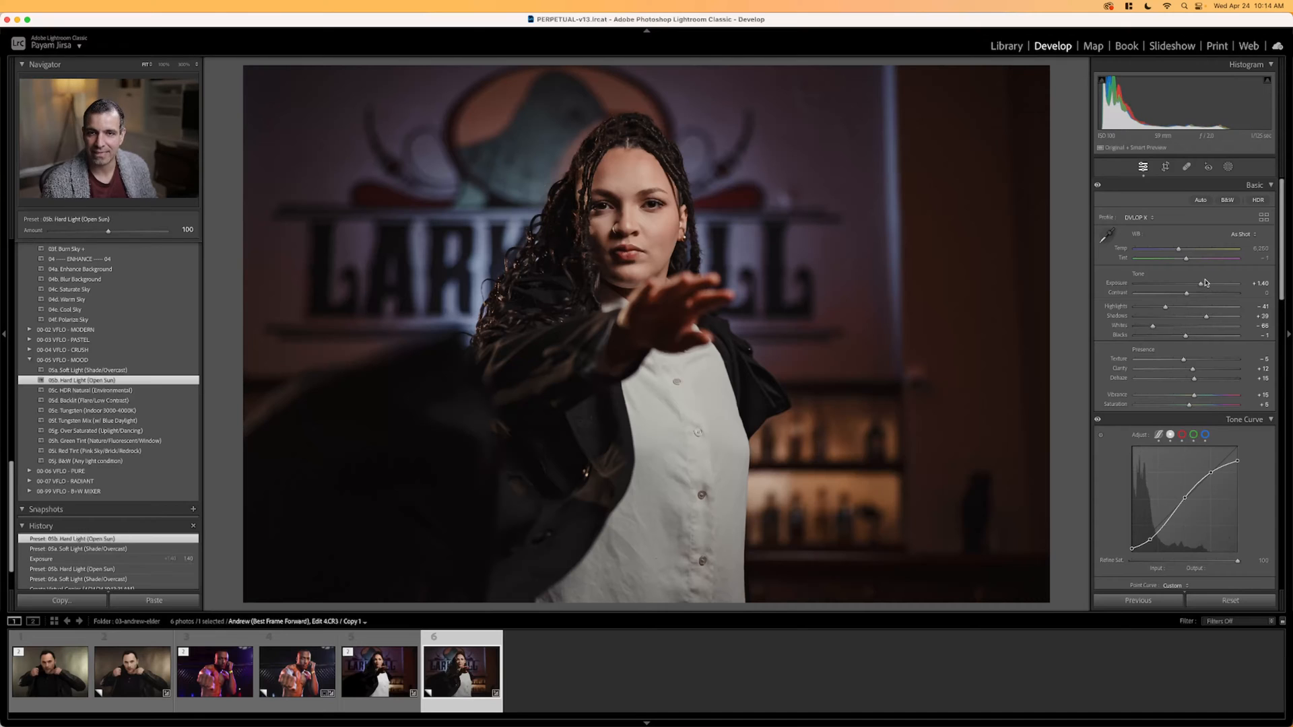
{"action": "left_click_drag", "start_coordinate": [1206, 283], "coordinate": [1209, 283]}
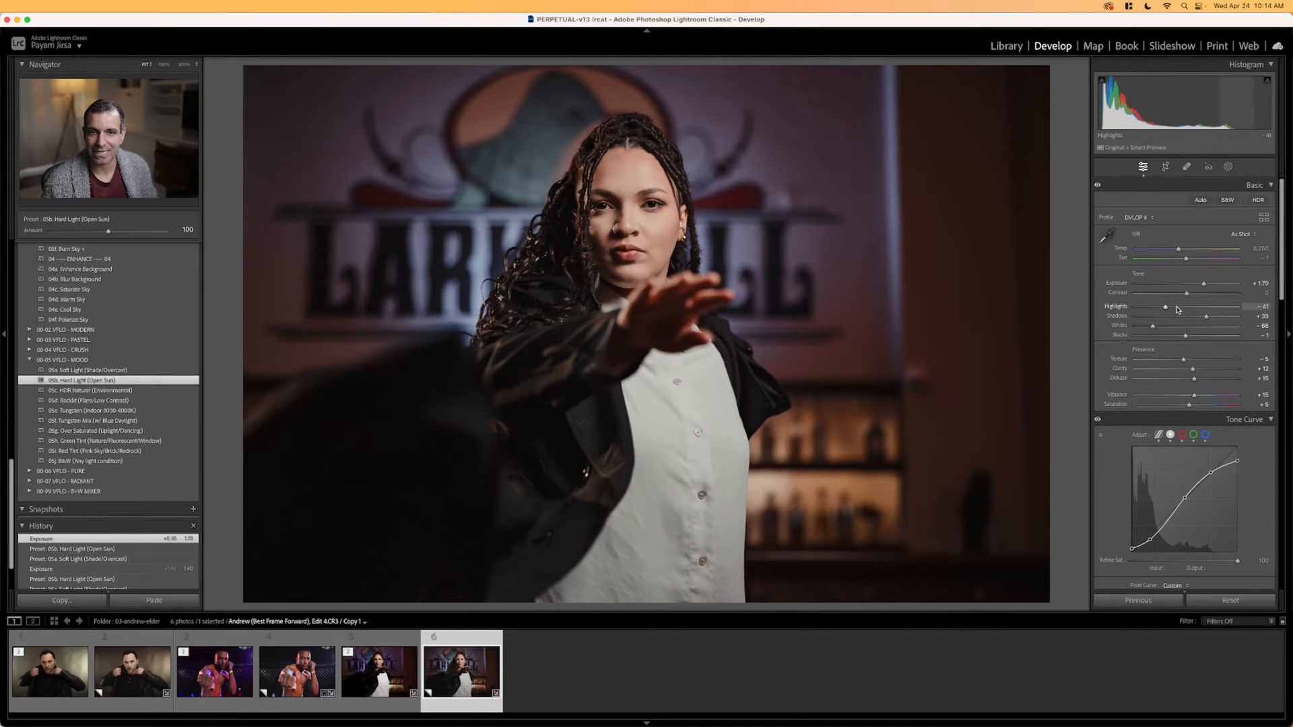
{"action": "key", "text": "Up"}
{"action": "key", "text": "Up"}
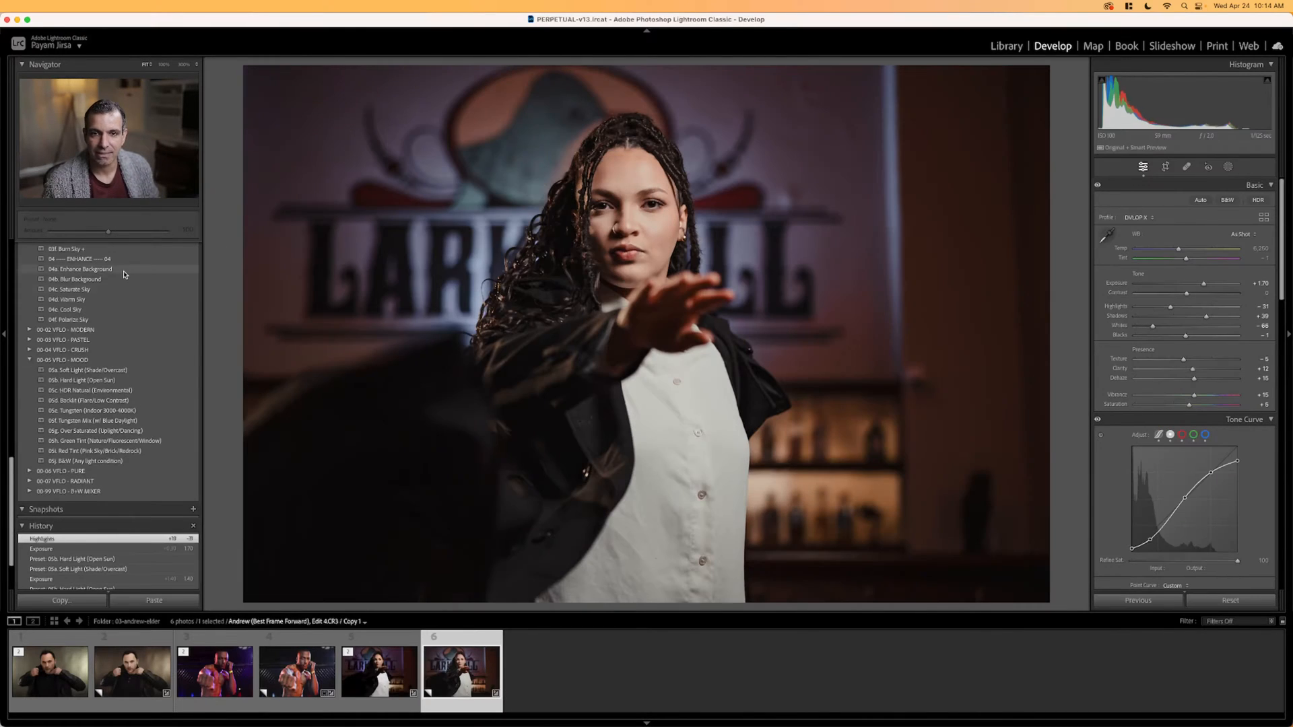
Apply the 01a Portrait Retouch AI preset to the woman's portrait copy.
{"action": "scroll", "coordinate": [85, 320], "scroll_direction": "up", "scroll_amount": 5}
{"action": "scroll", "coordinate": [86, 320], "scroll_direction": "up", "scroll_amount": 10}
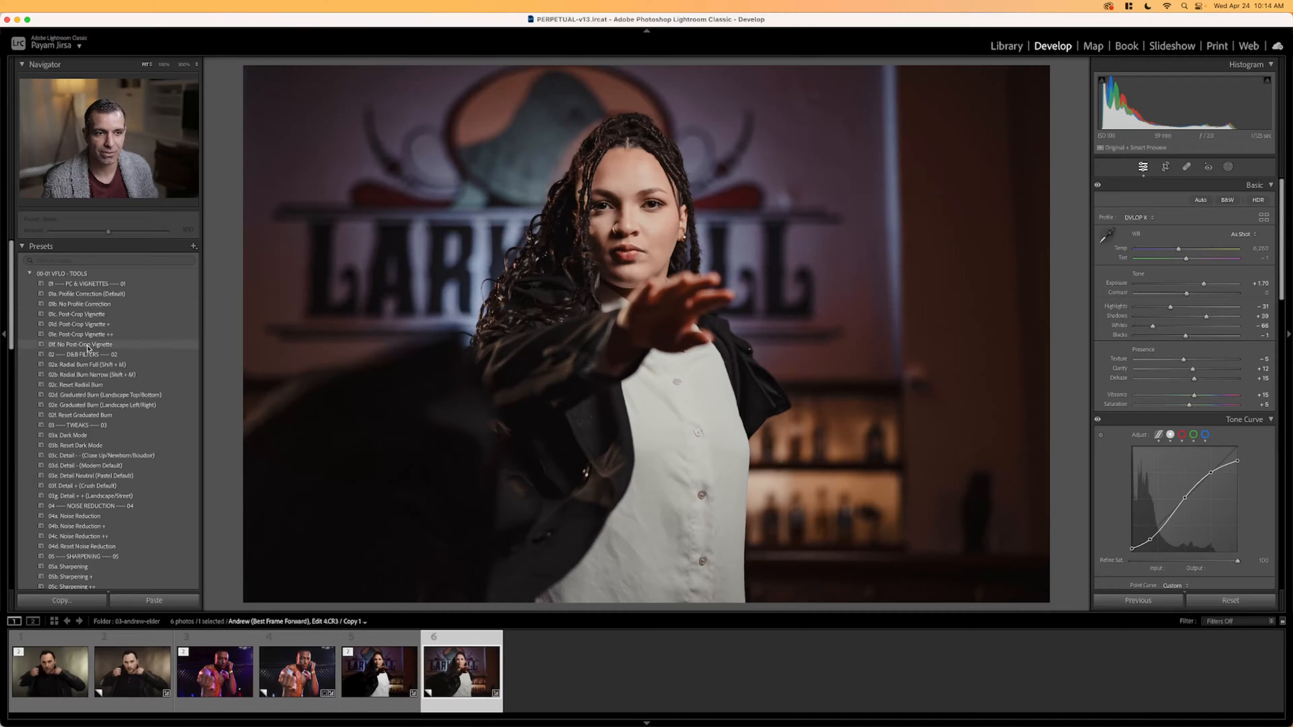
{"action": "scroll", "coordinate": [111, 357], "scroll_direction": "down", "scroll_amount": 5}
{"action": "scroll", "coordinate": [112, 357], "scroll_direction": "down", "scroll_amount": 5}
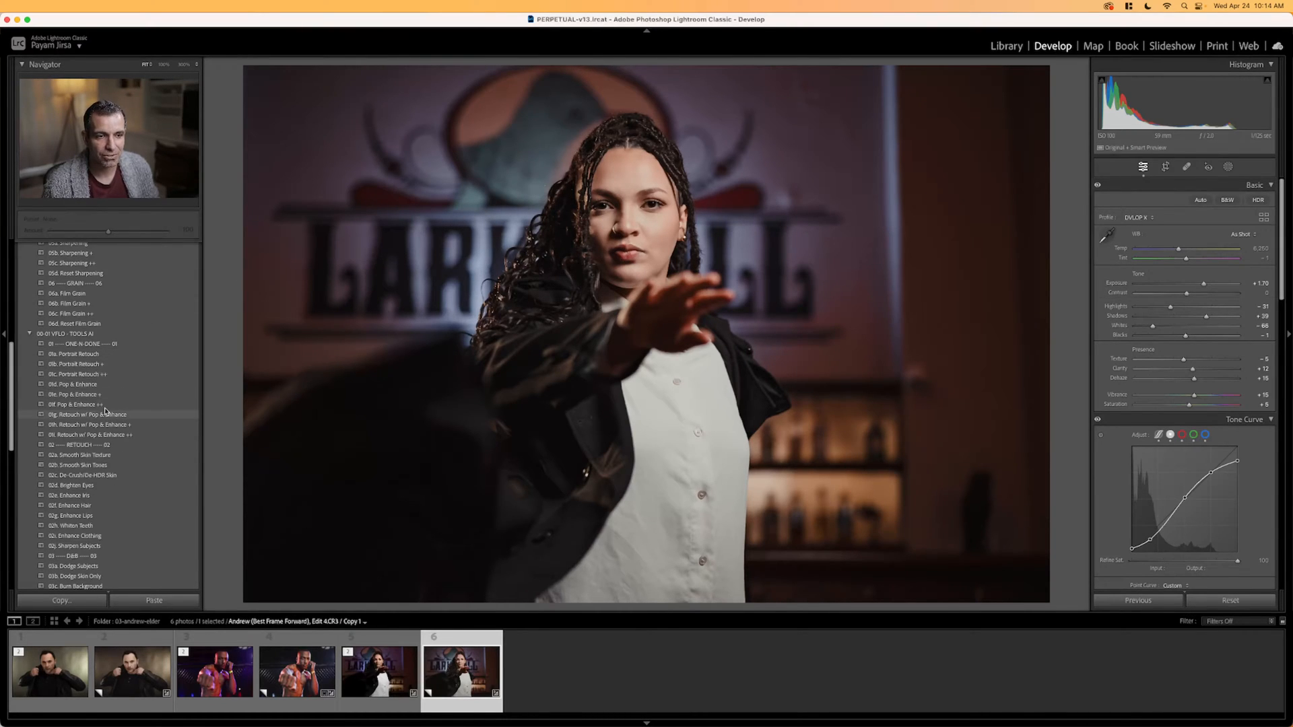
{"action": "left_click", "coordinate": [116, 361]}
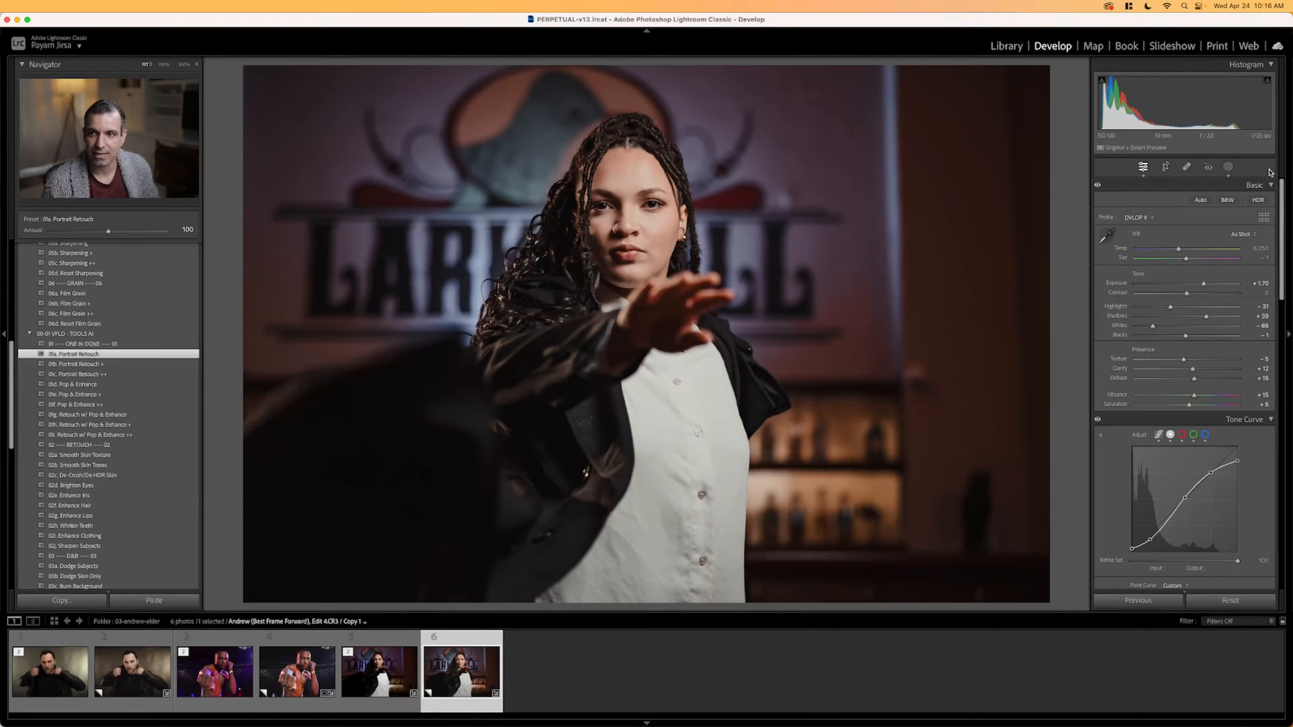
Set the mask amounts for Enhance Clothing to 138, Enhance Iris to 119 and Brighten Eyes to 177.
{"action": "left_click", "coordinate": [1229, 167]}
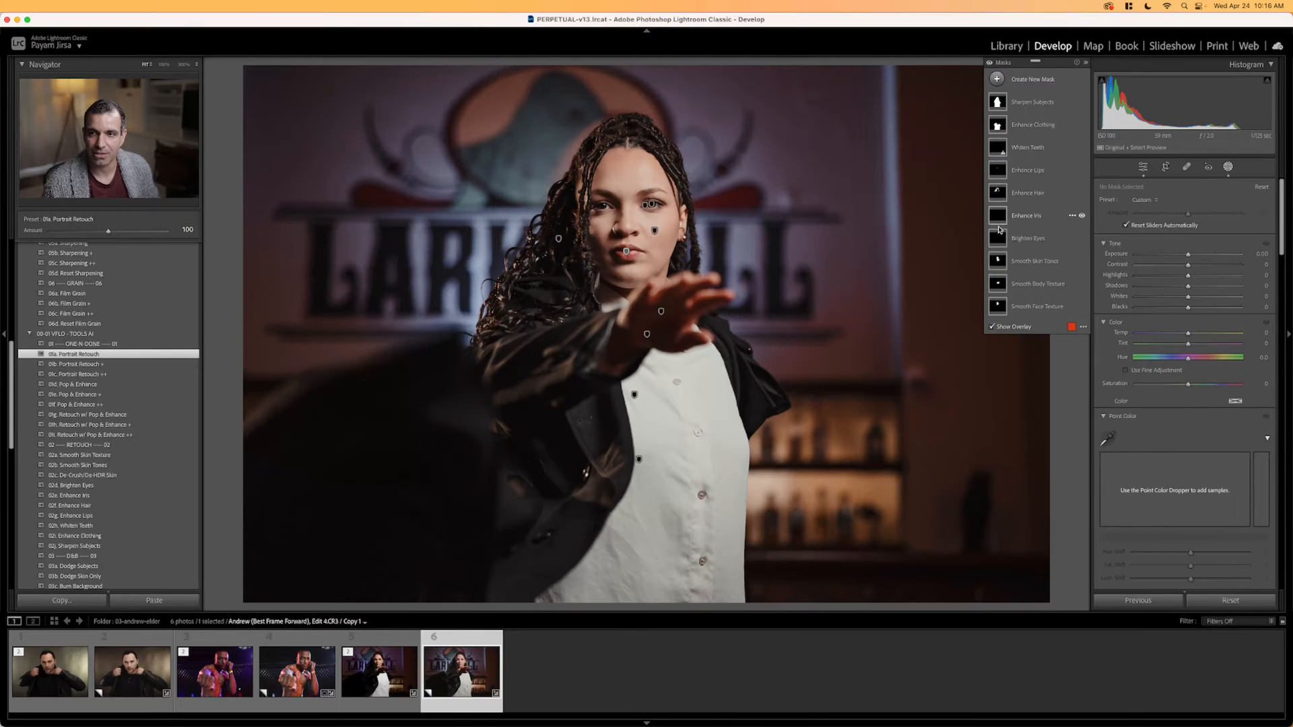
{"action": "left_click", "coordinate": [1032, 124]}
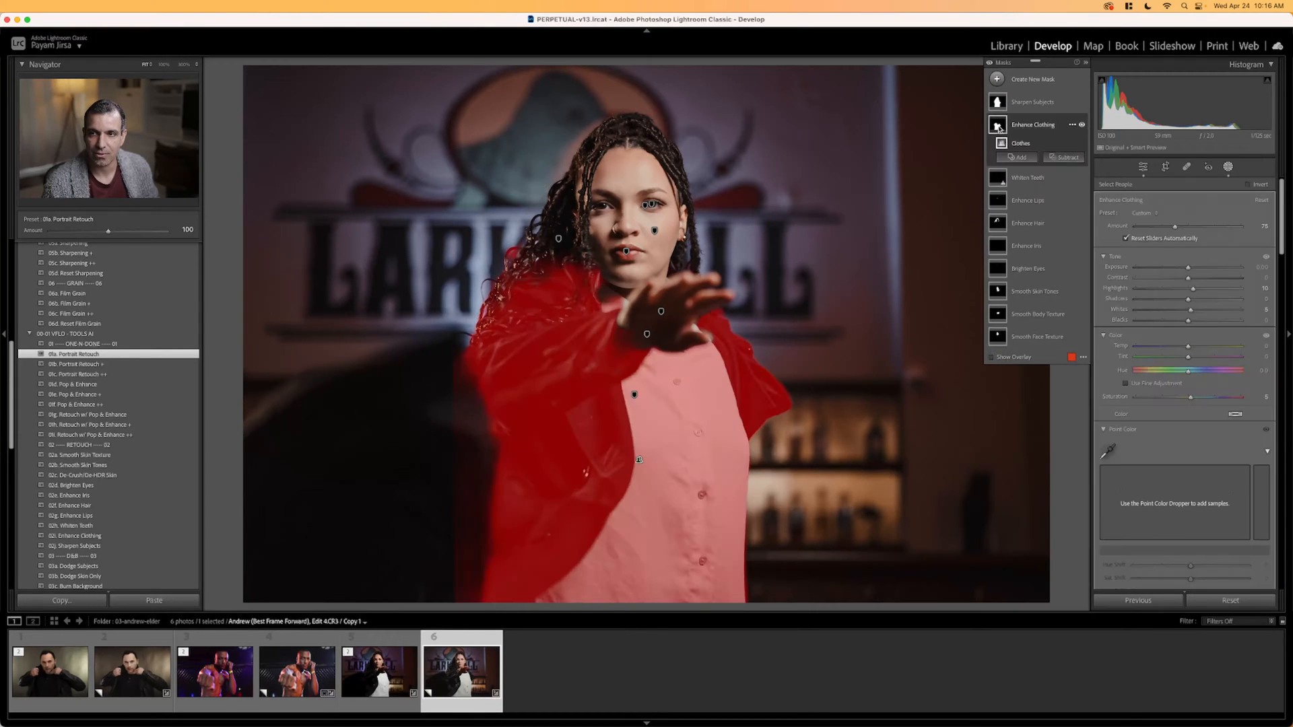
{"action": "left_click_drag", "start_coordinate": [1173, 229], "coordinate": [1217, 229]}
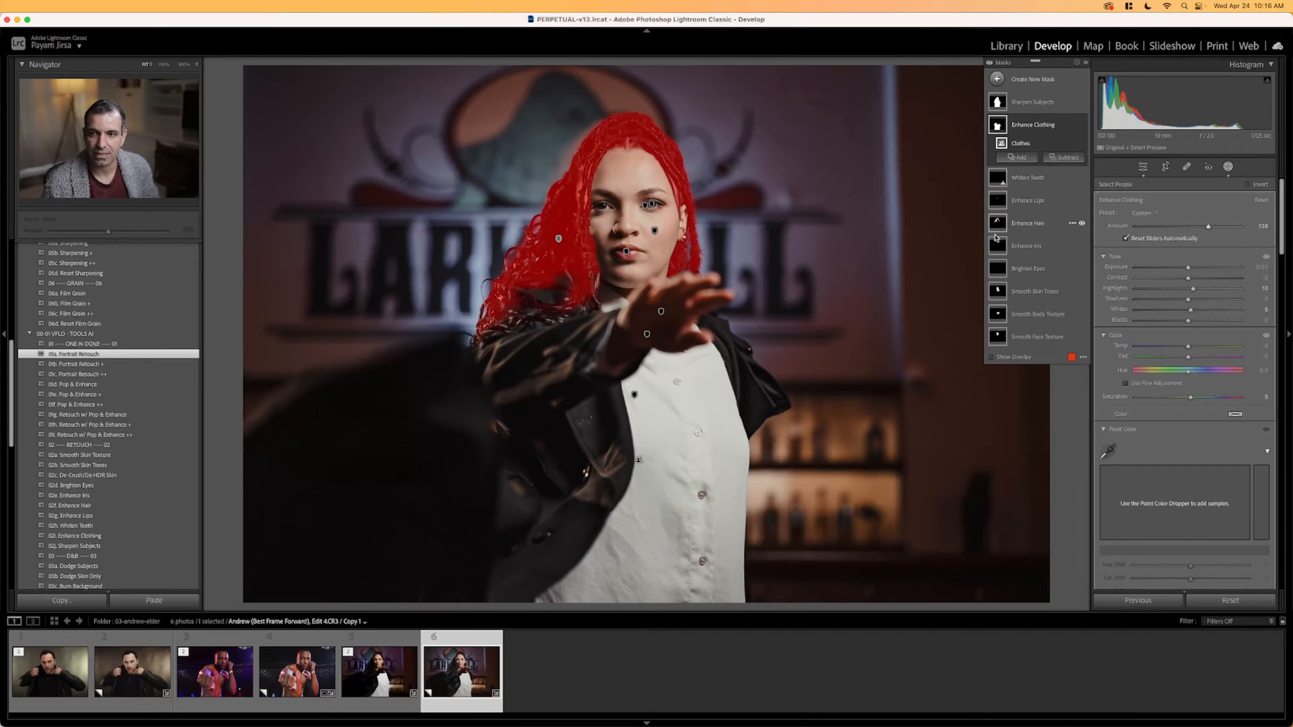
{"action": "left_click", "coordinate": [1024, 245]}
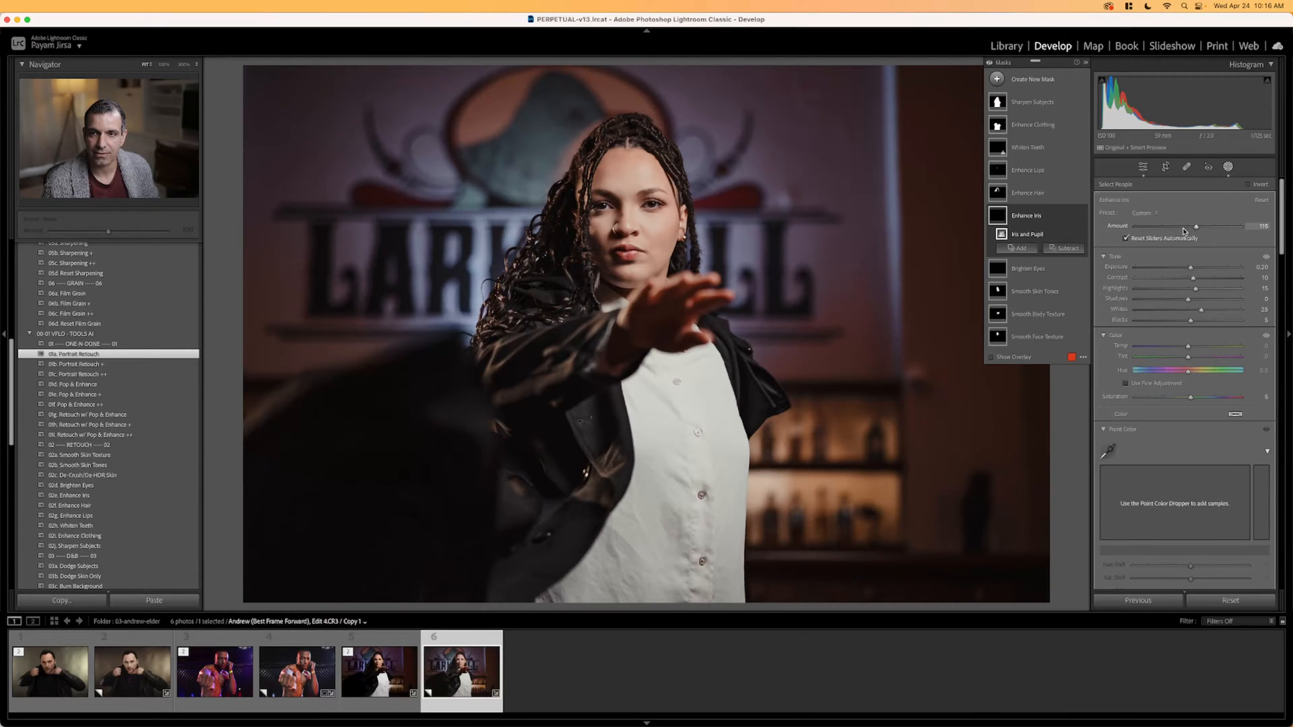
{"action": "left_click", "coordinate": [1017, 270]}
{"action": "left_click_drag", "start_coordinate": [1178, 226], "coordinate": [1229, 218]}
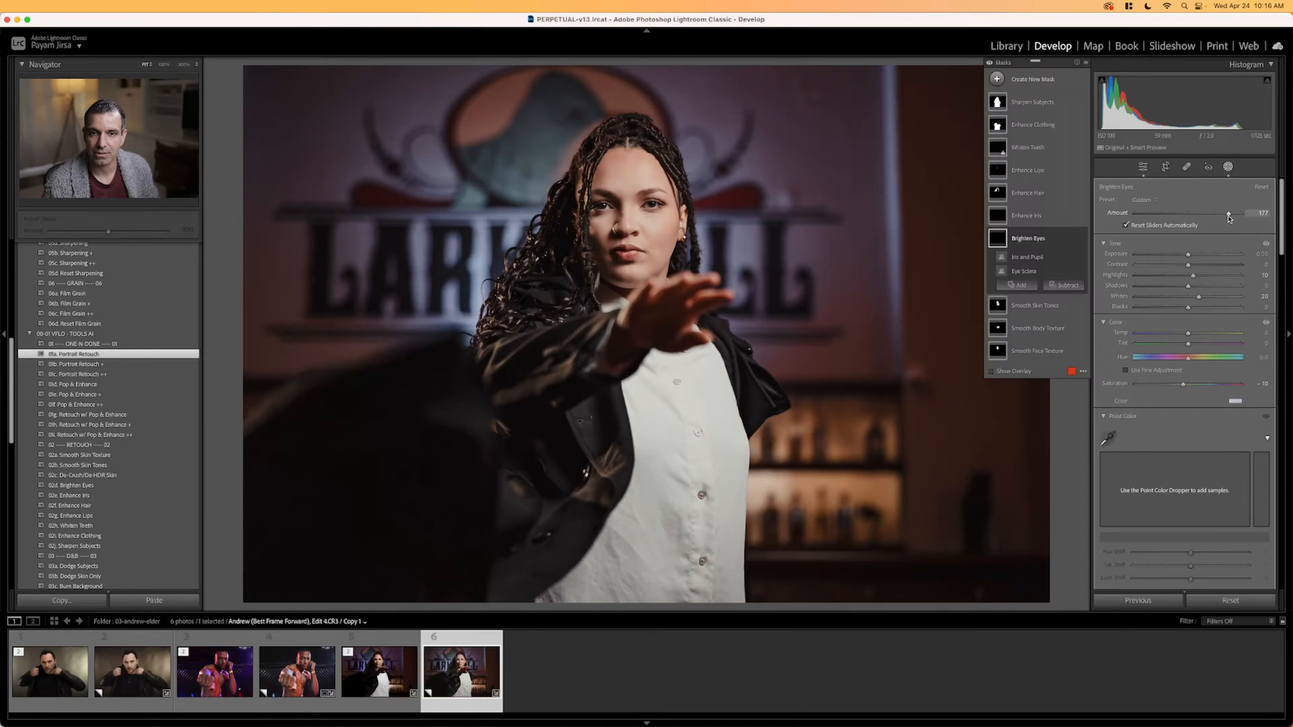
Set the portrait's blacks to +9 and its temperature to 6,750, comparing it with the unedited version.
{"action": "left_click", "coordinate": [1230, 168]}
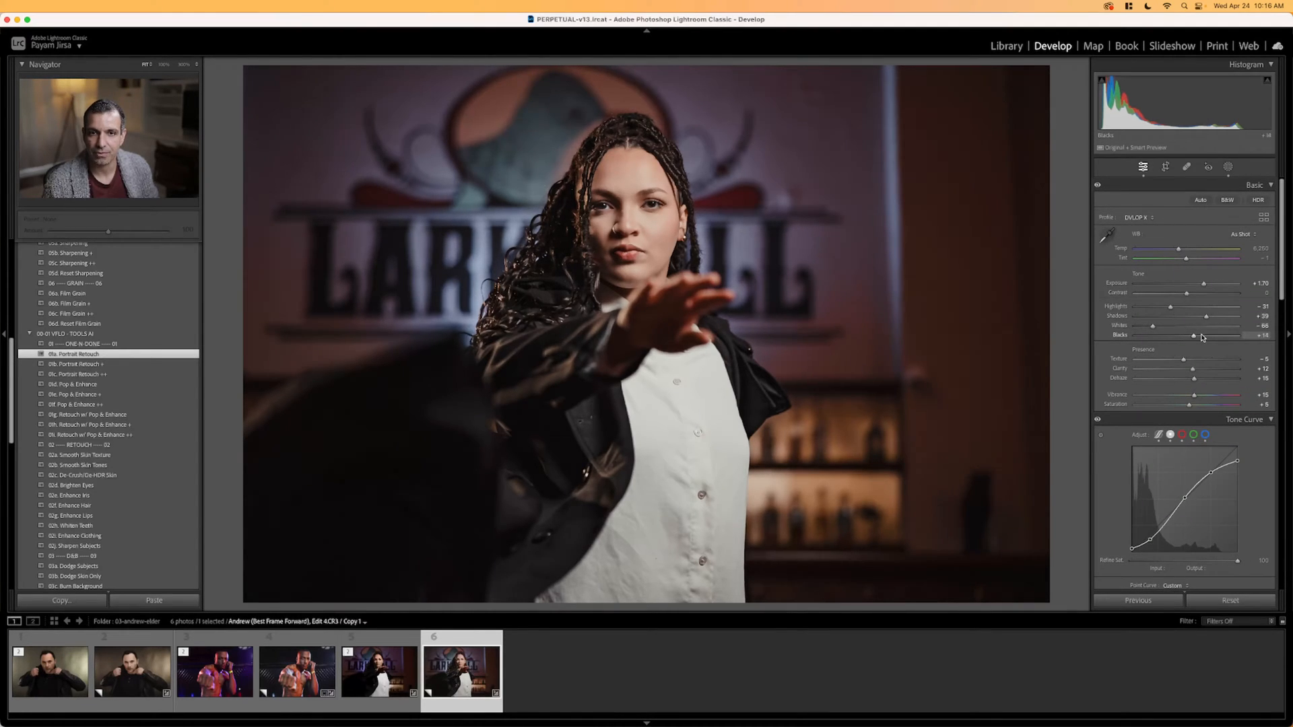
{"action": "key", "text": "backslash"}
{"action": "key", "text": "backslash"}
{"action": "key", "text": "backslash"}
{"action": "key", "text": "backslash"}
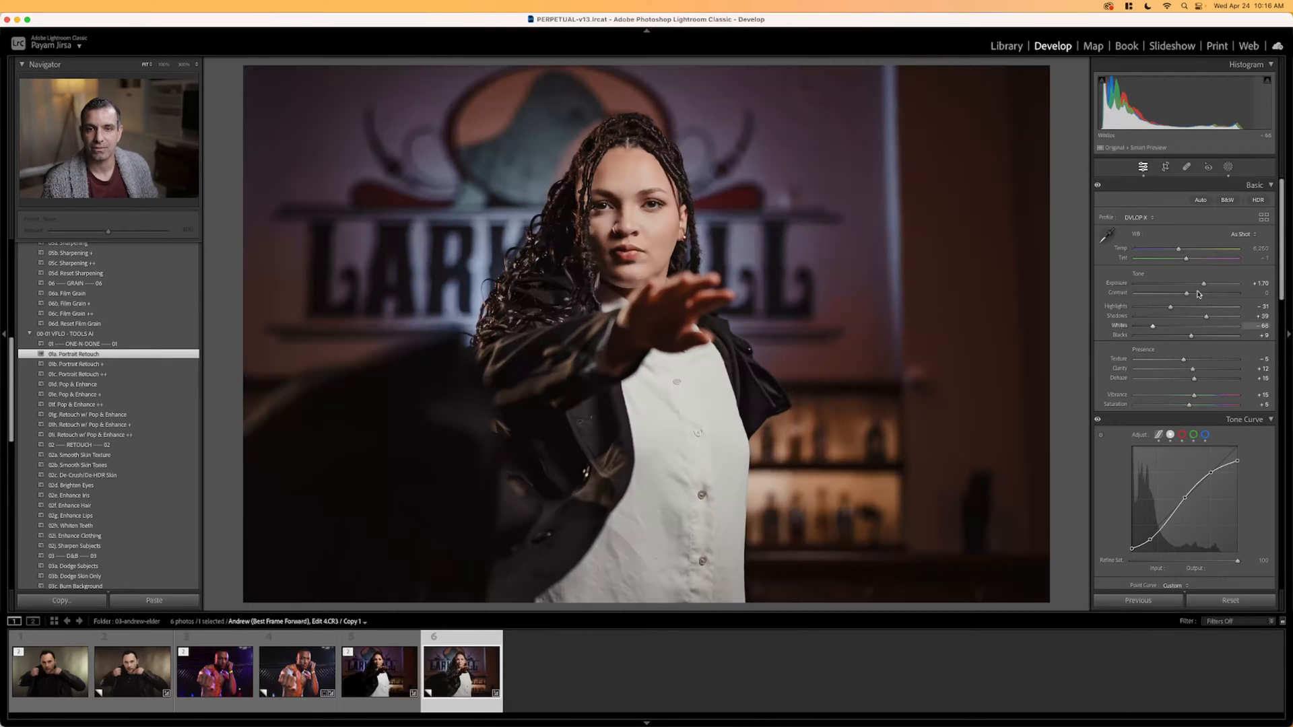
{"action": "left_click_drag", "start_coordinate": [1199, 248], "coordinate": [1201, 253]}
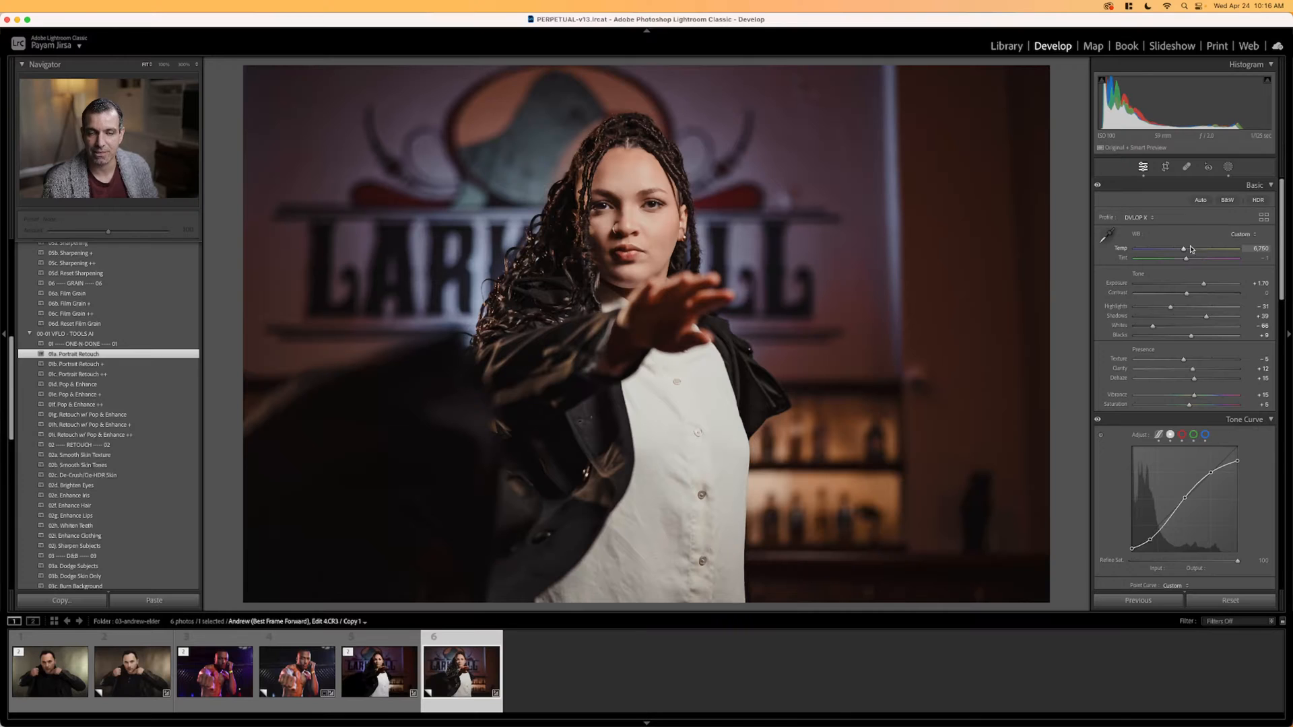
Reset the settings of the woman's original photo and compare it with the edited copy.
{"action": "key", "text": "Left"}
{"action": "key", "text": "Right"}
{"action": "key", "text": "Left"}
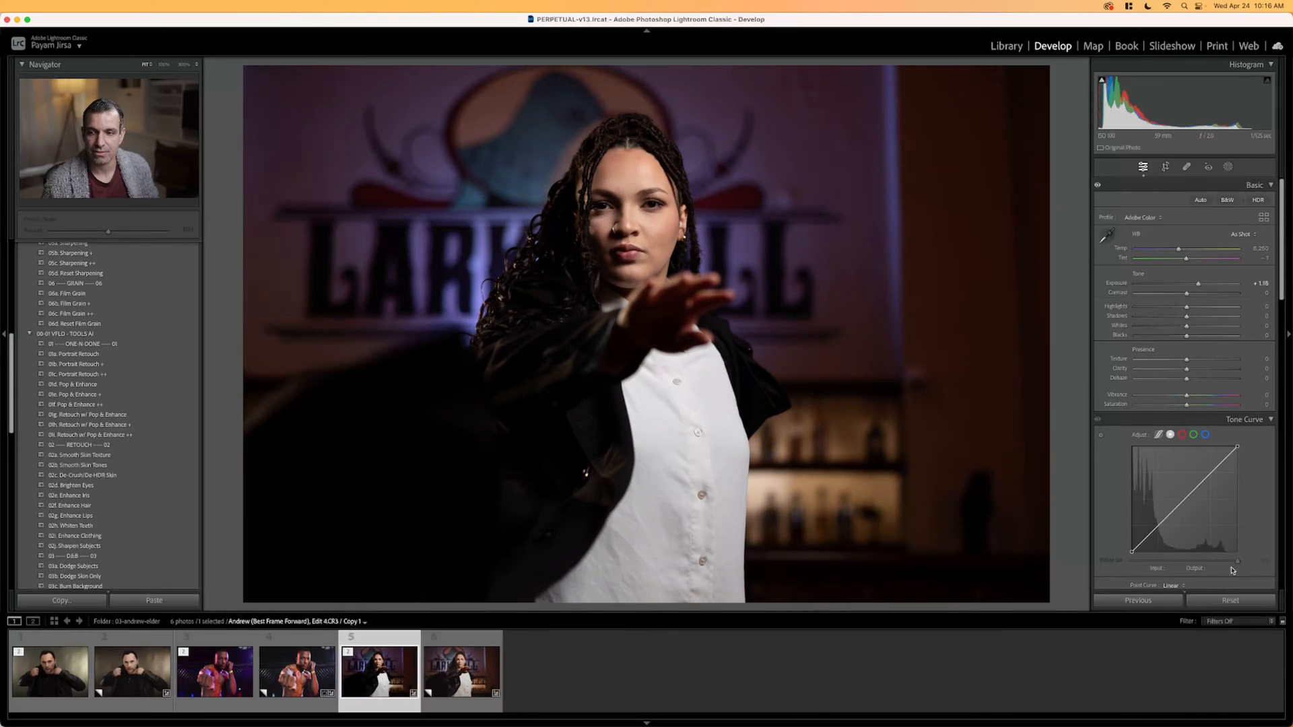
{"action": "left_click", "coordinate": [1238, 600]}
{"action": "key", "text": "Right"}
{"action": "key", "text": "Left"}
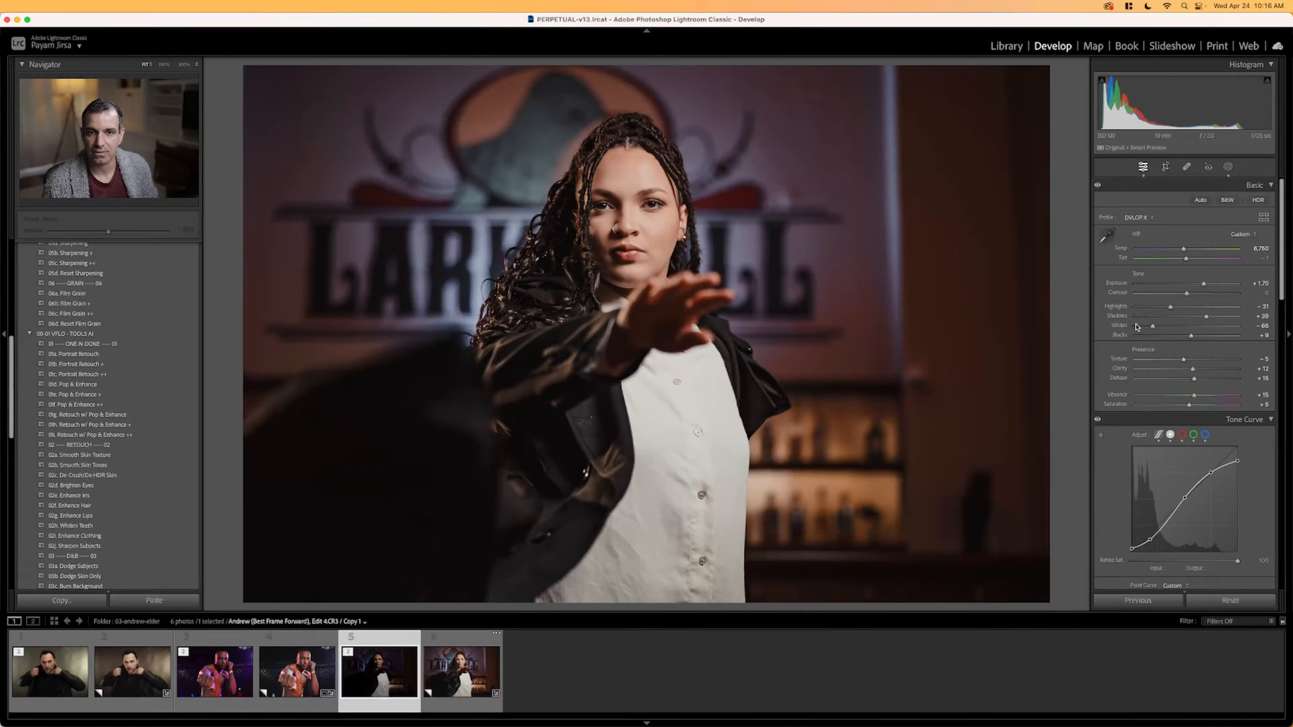
{"action": "key", "text": "Right"}
{"action": "key", "text": "Left"}
Compare the originals and edited copies of the boxer and leather jacket photos.
{"action": "key", "text": "Left"}
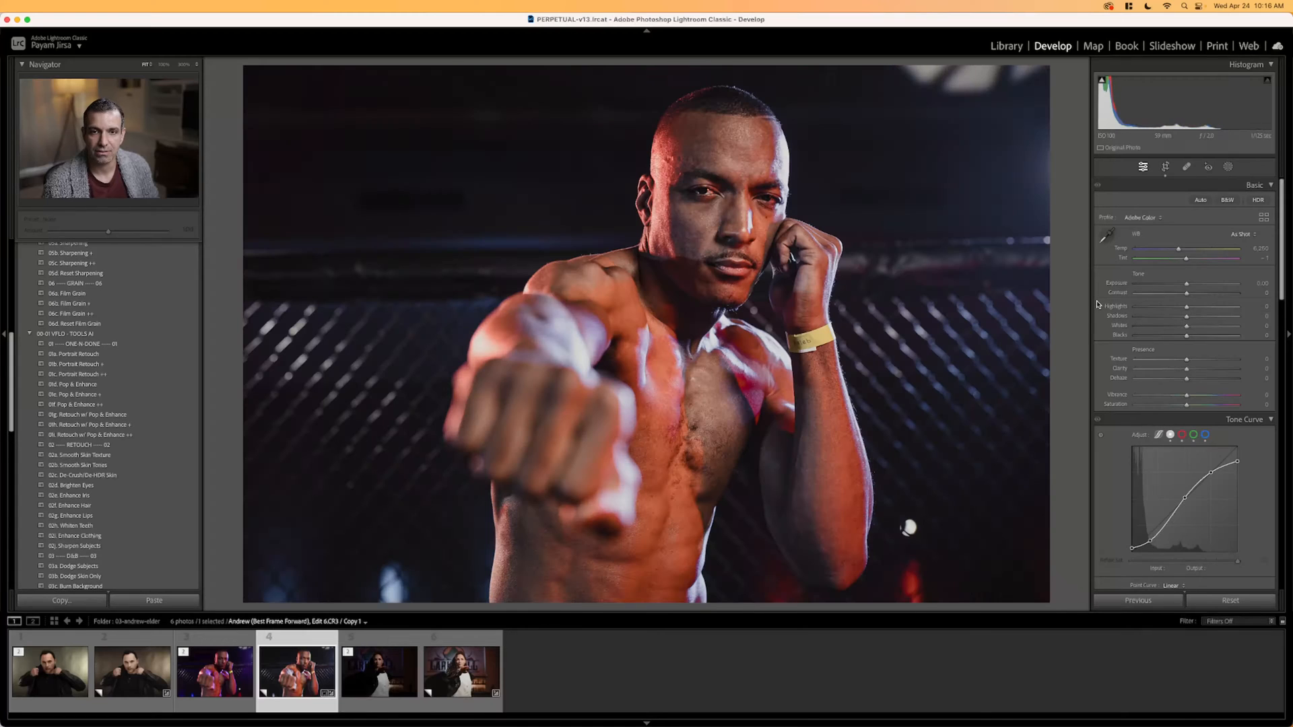
{"action": "key", "text": "Left"}
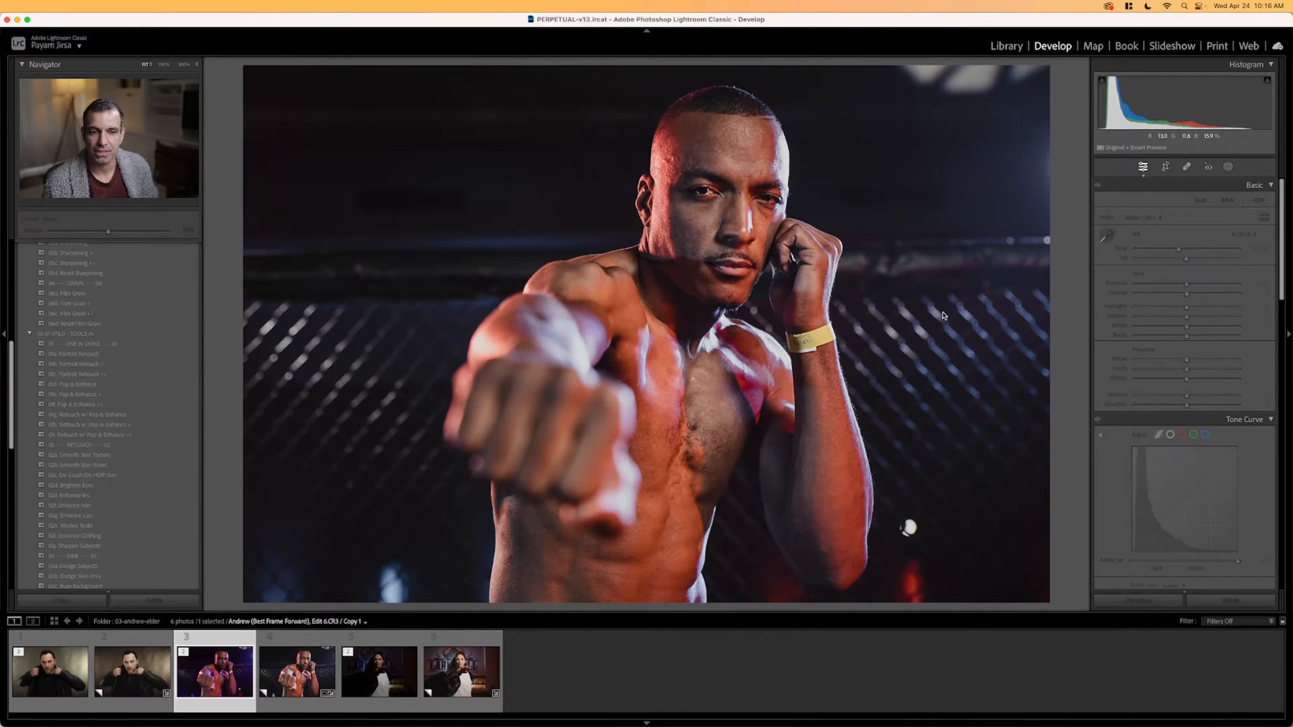
{"action": "key", "text": "Right"}
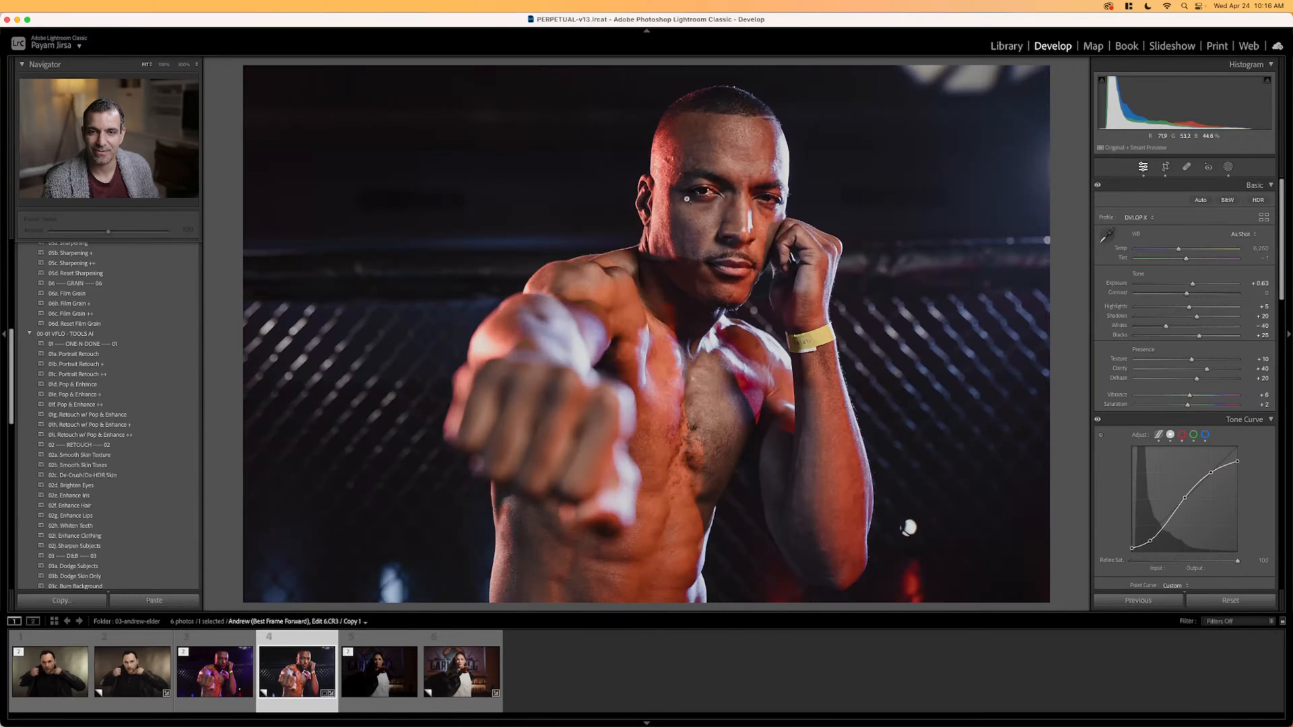
{"action": "key", "text": "Left"}
{"action": "key", "text": "Left"}
{"action": "key", "text": "Left"}
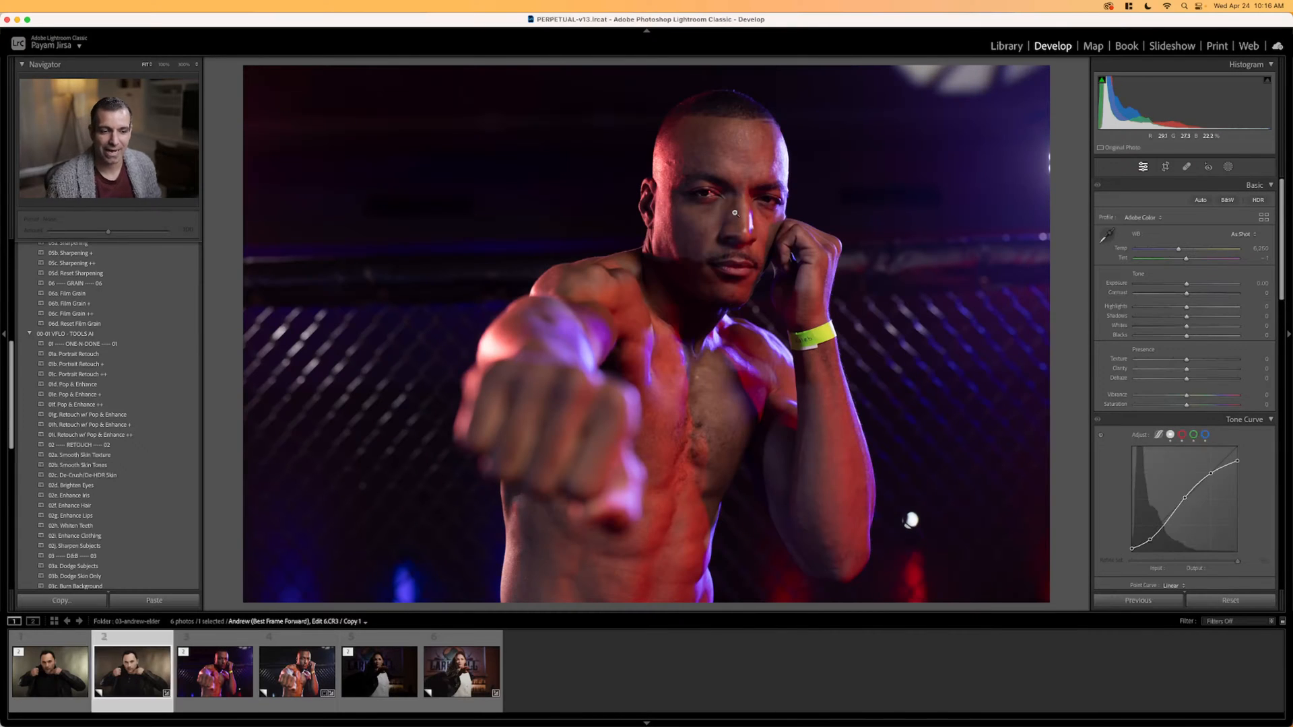
{"action": "key", "text": "Right"}
{"action": "key", "text": "Right"}
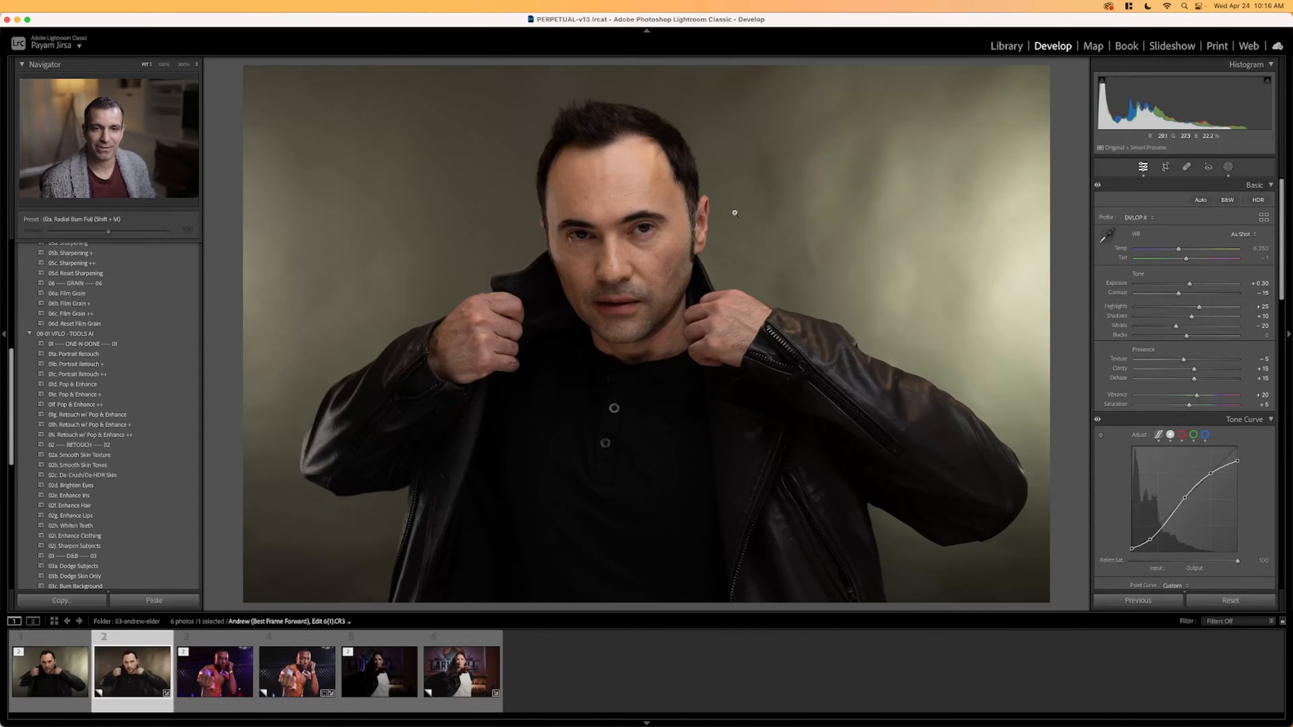
{"action": "key", "text": "Right"}
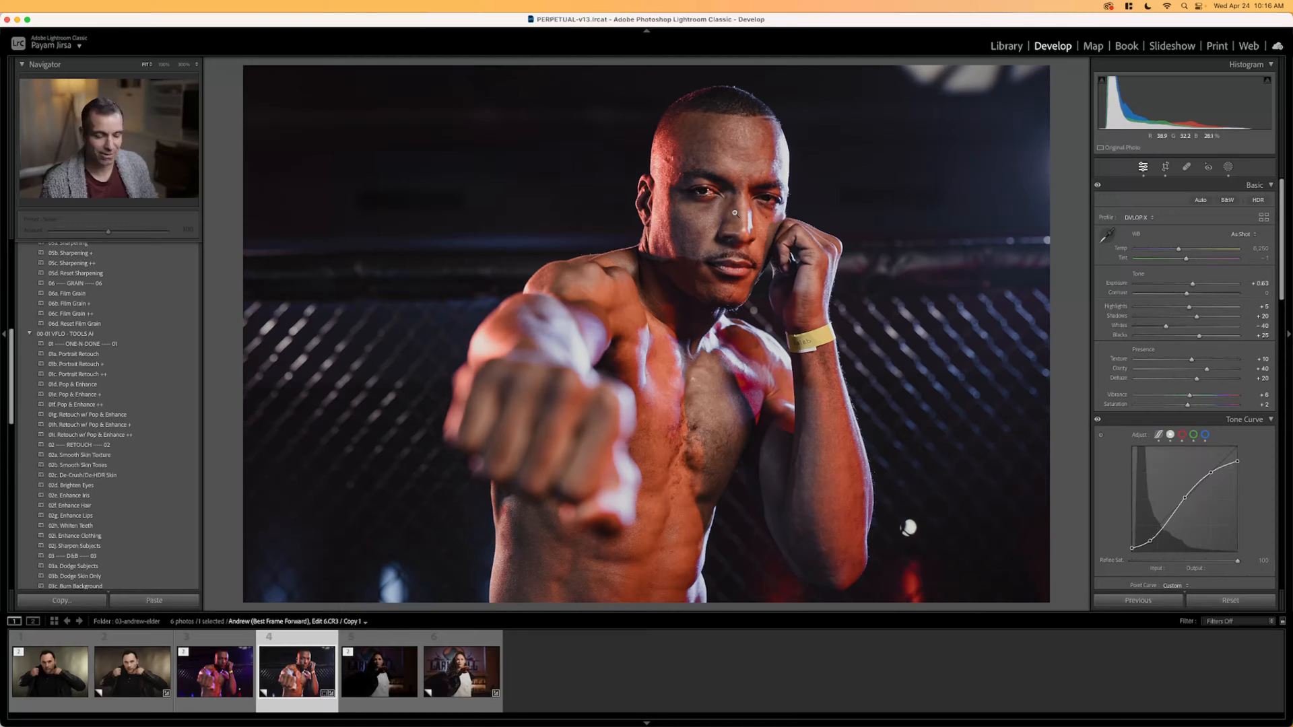
Return to the library grid, open the fourth folder of the Mood Pack and select all three of its photos.
{"action": "key", "text": "g"}
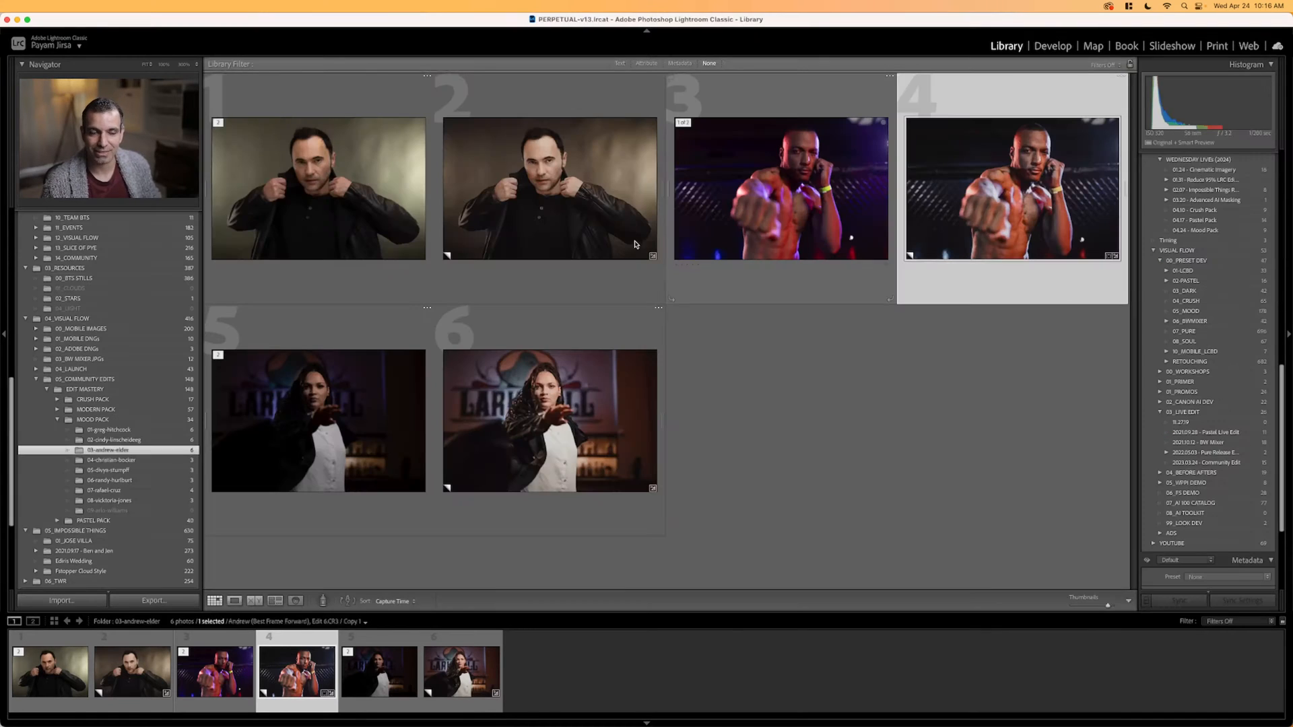
{"action": "left_click", "coordinate": [162, 460]}
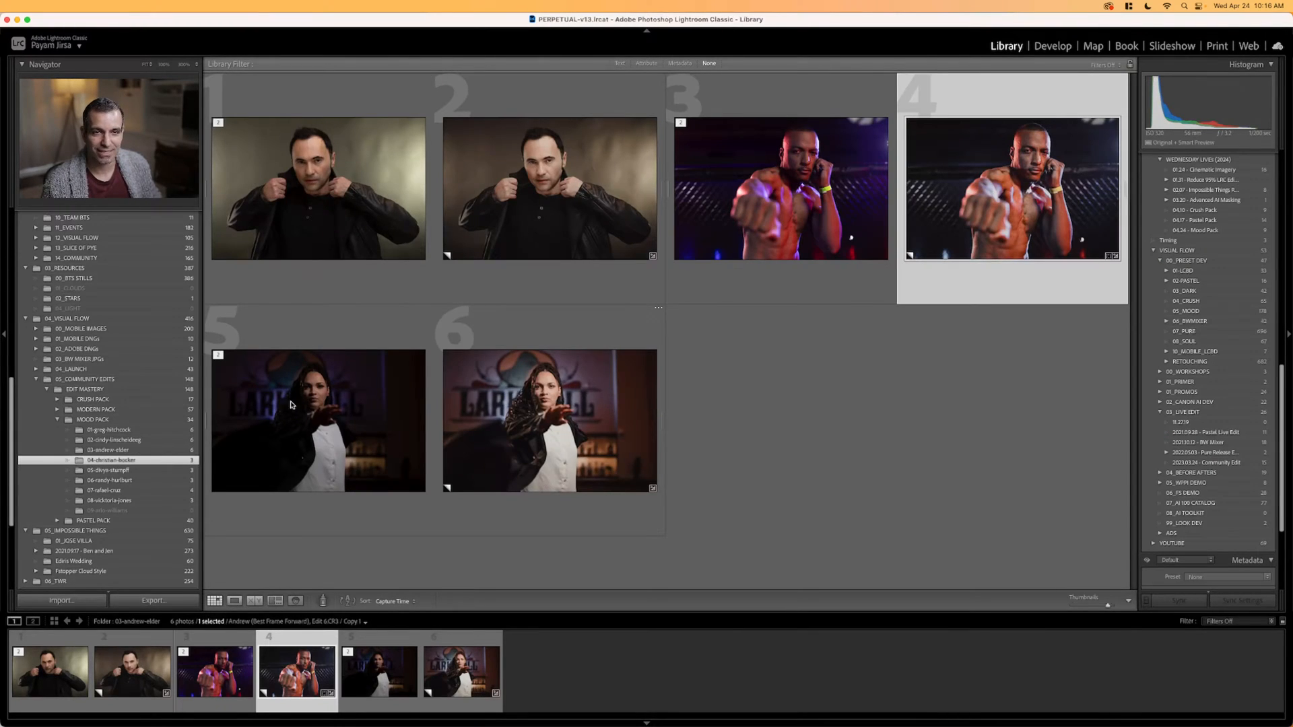
{"action": "key", "text": "super+a"}
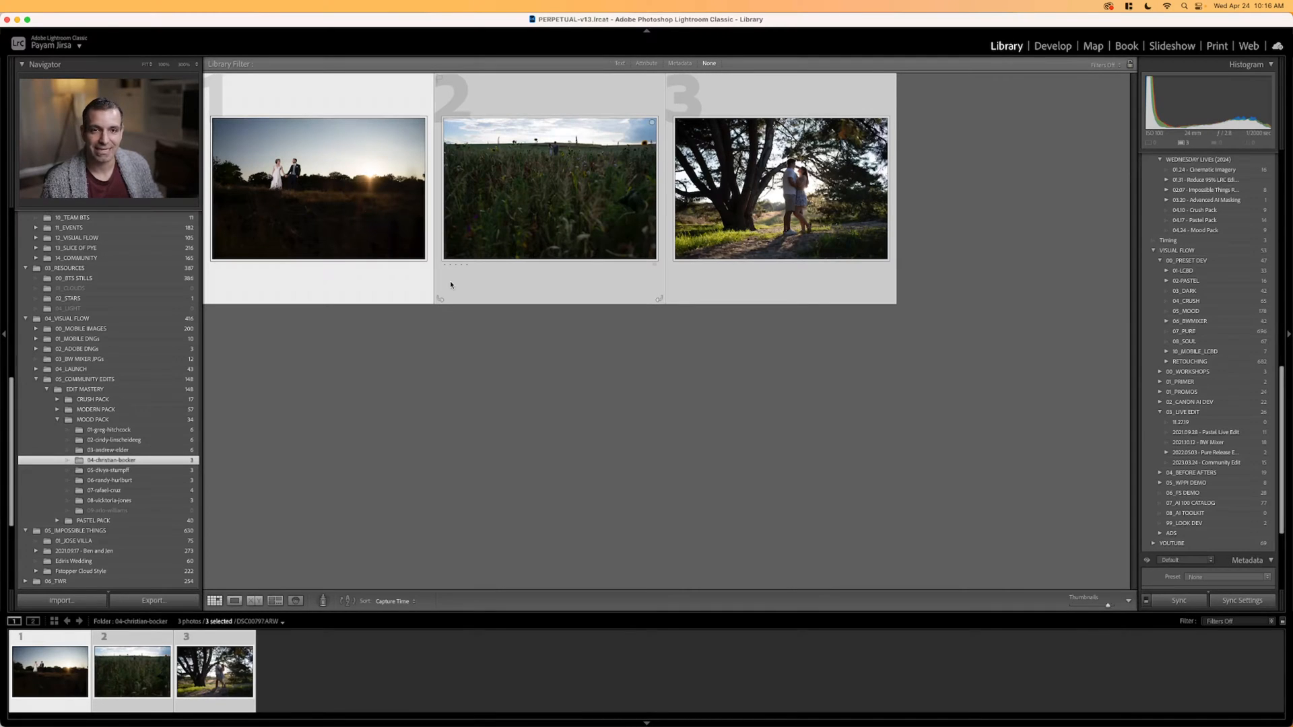
Create virtual copies of the three selected photos and open the sunset wedding couple's copy for developing.
{"action": "key", "text": "super+apostrophe"}
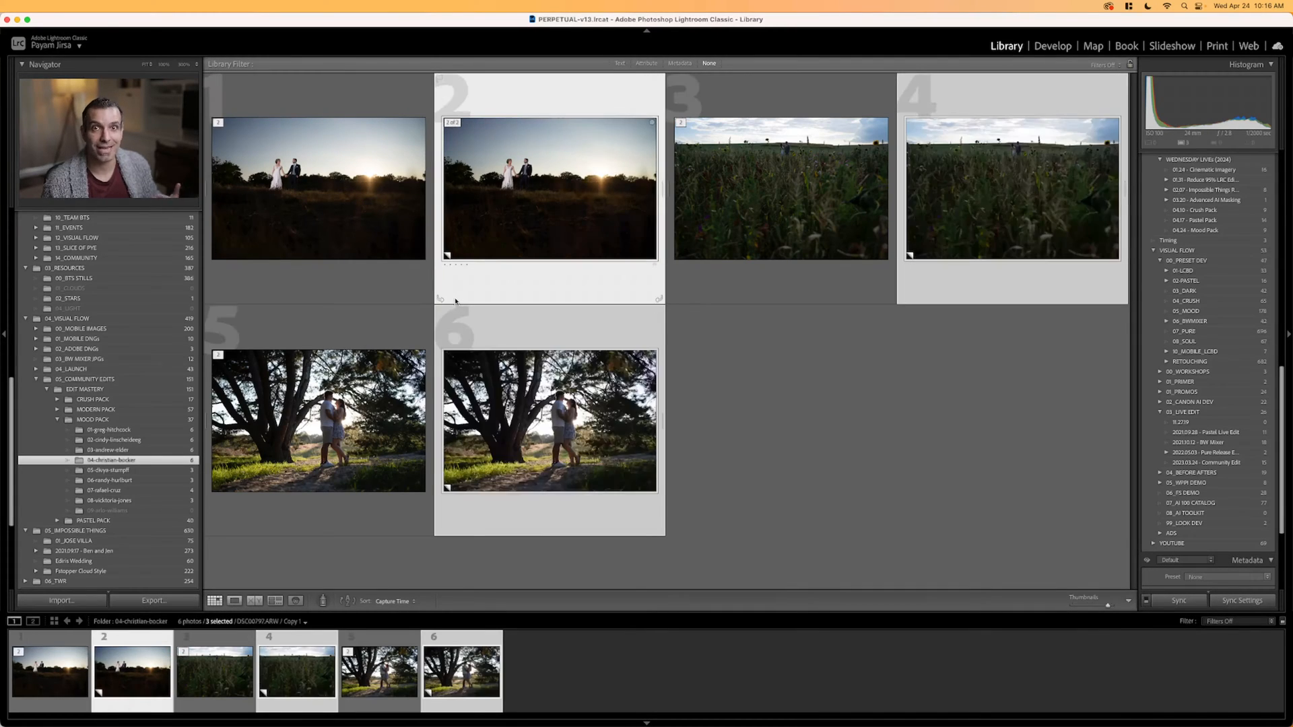
{"action": "left_click", "coordinate": [741, 342]}
{"action": "left_click", "coordinate": [592, 208]}
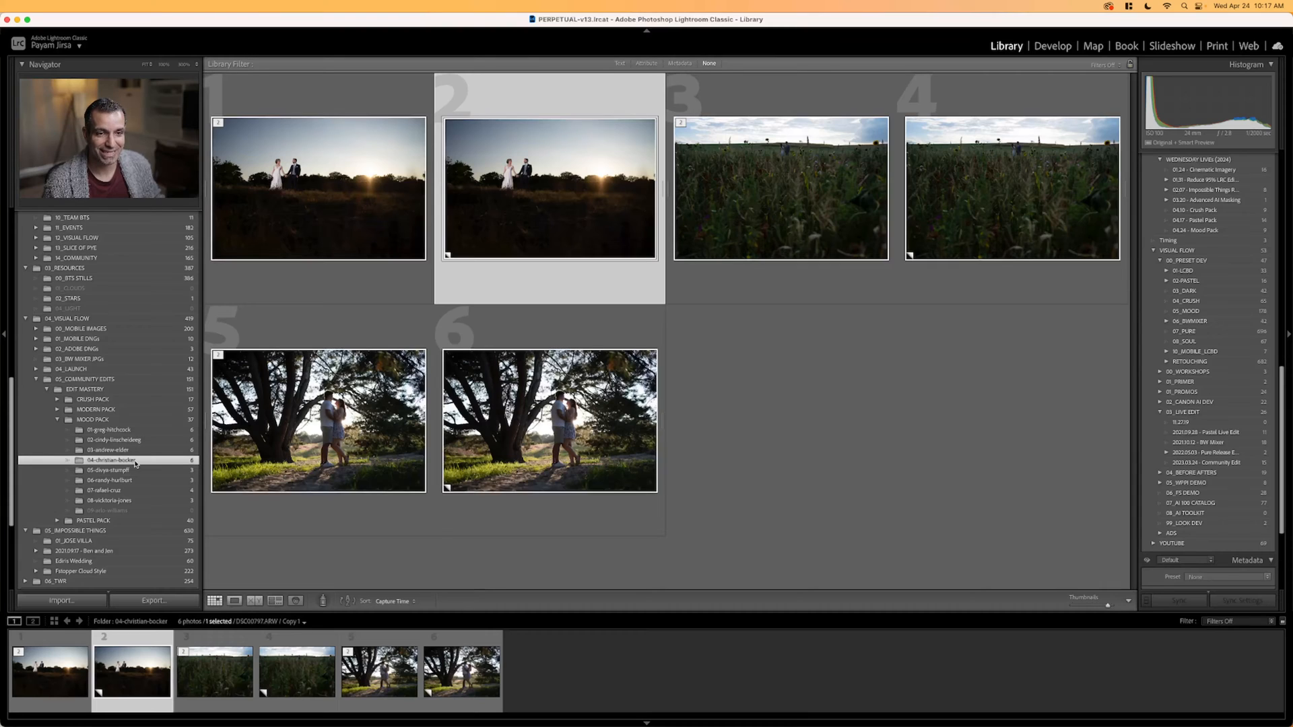
{"action": "key", "text": "d"}
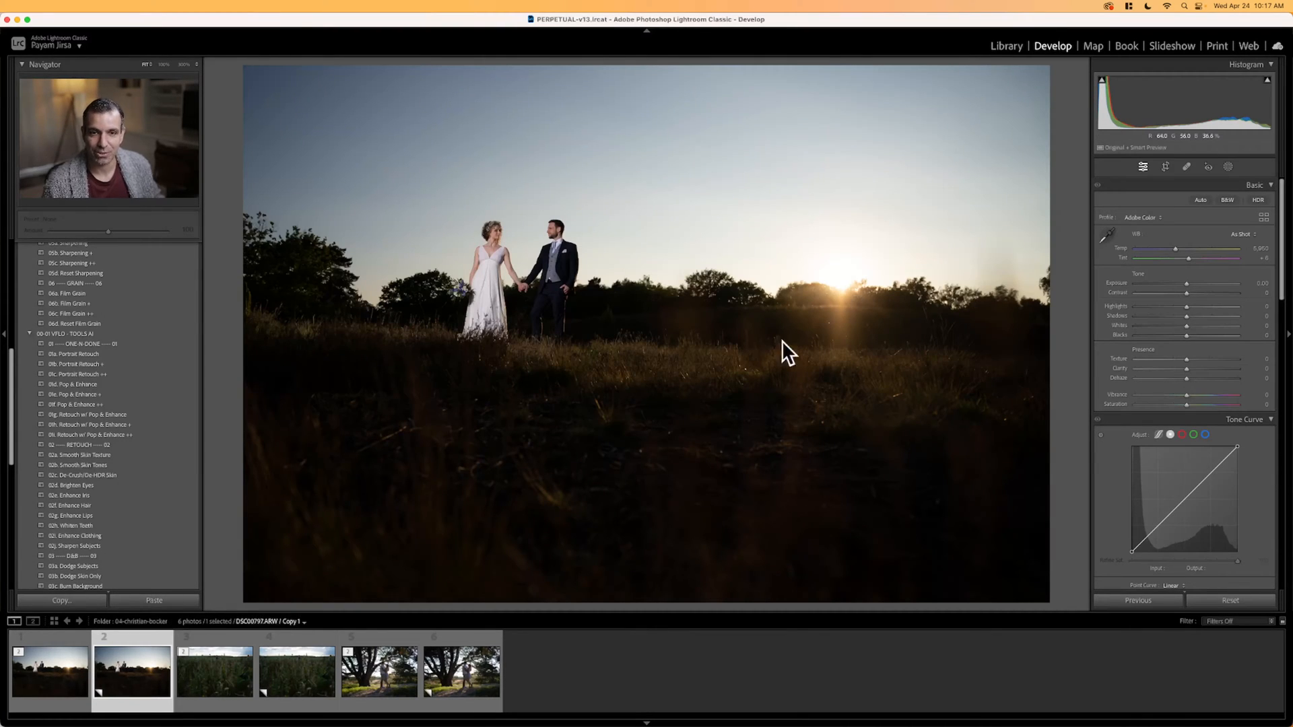
Apply the Mood preset Soft Light (Shade/Overcast) to the sunset couple and set the exposure to +0.35.
{"action": "scroll", "coordinate": [106, 394], "scroll_direction": "down", "scroll_amount": 10}
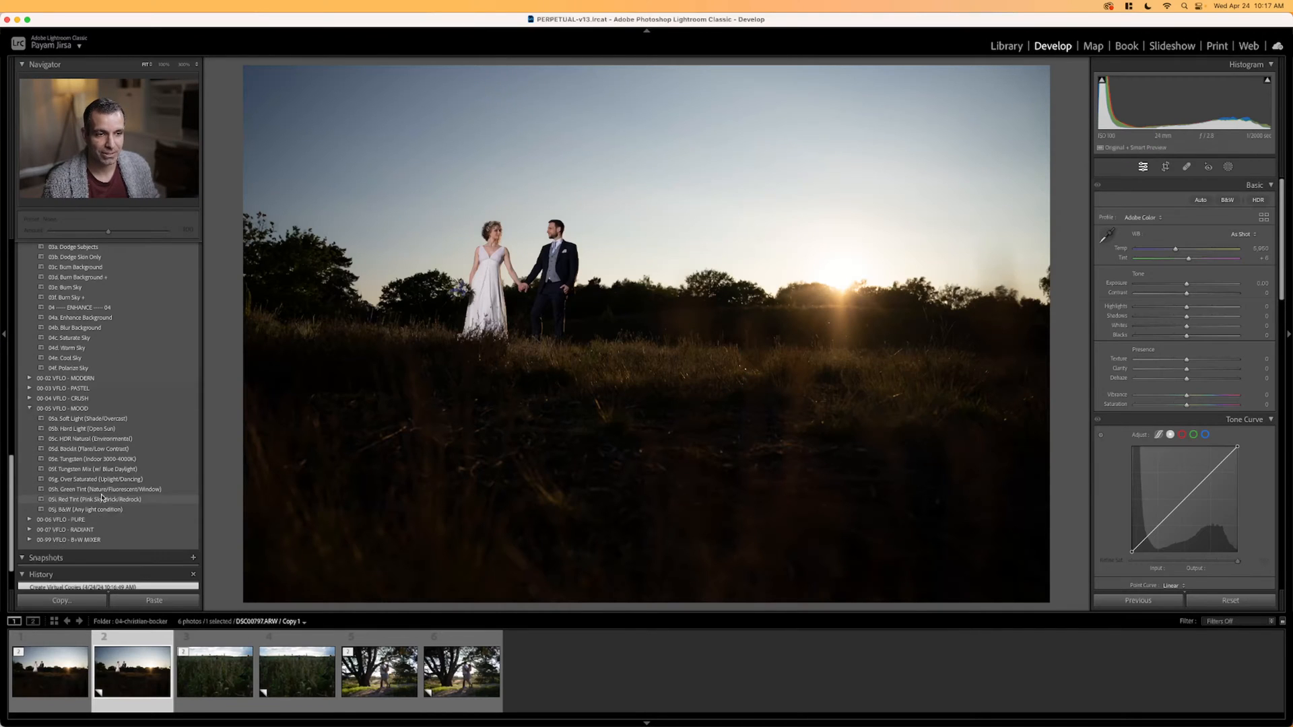
{"action": "left_click", "coordinate": [94, 370]}
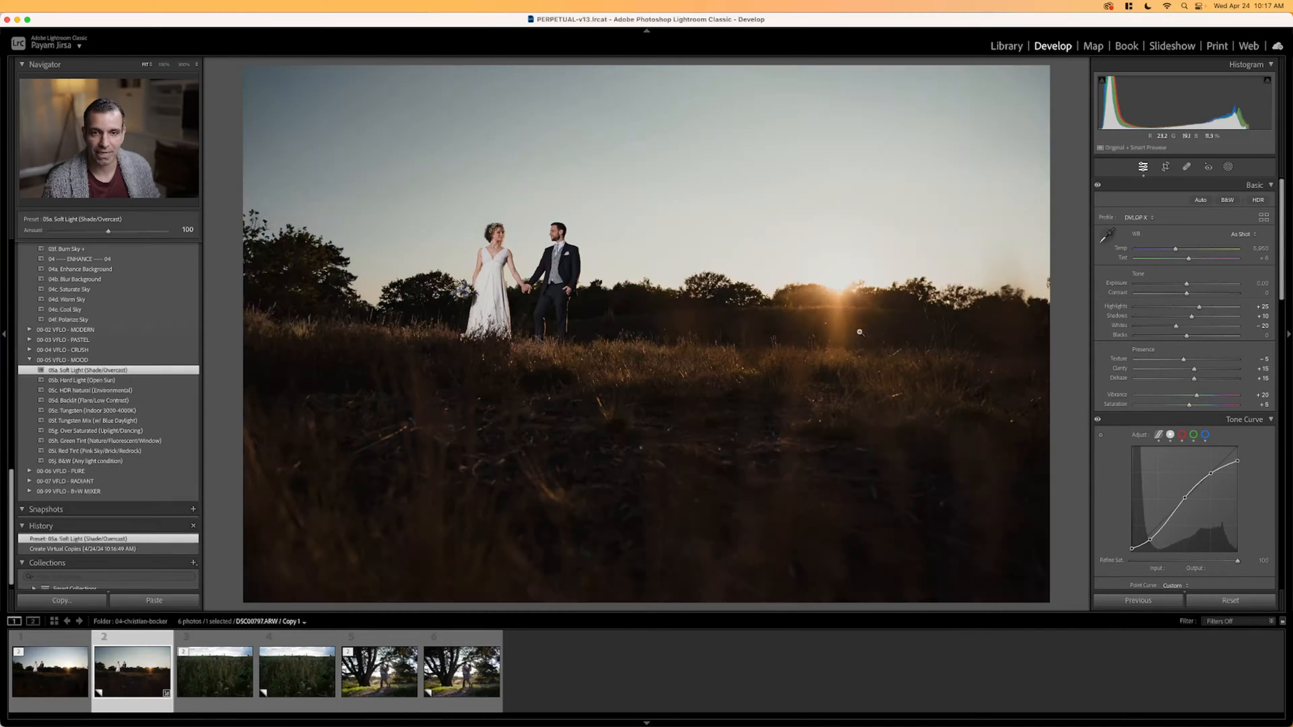
{"action": "left_click_drag", "start_coordinate": [1186, 284], "coordinate": [1190, 284]}
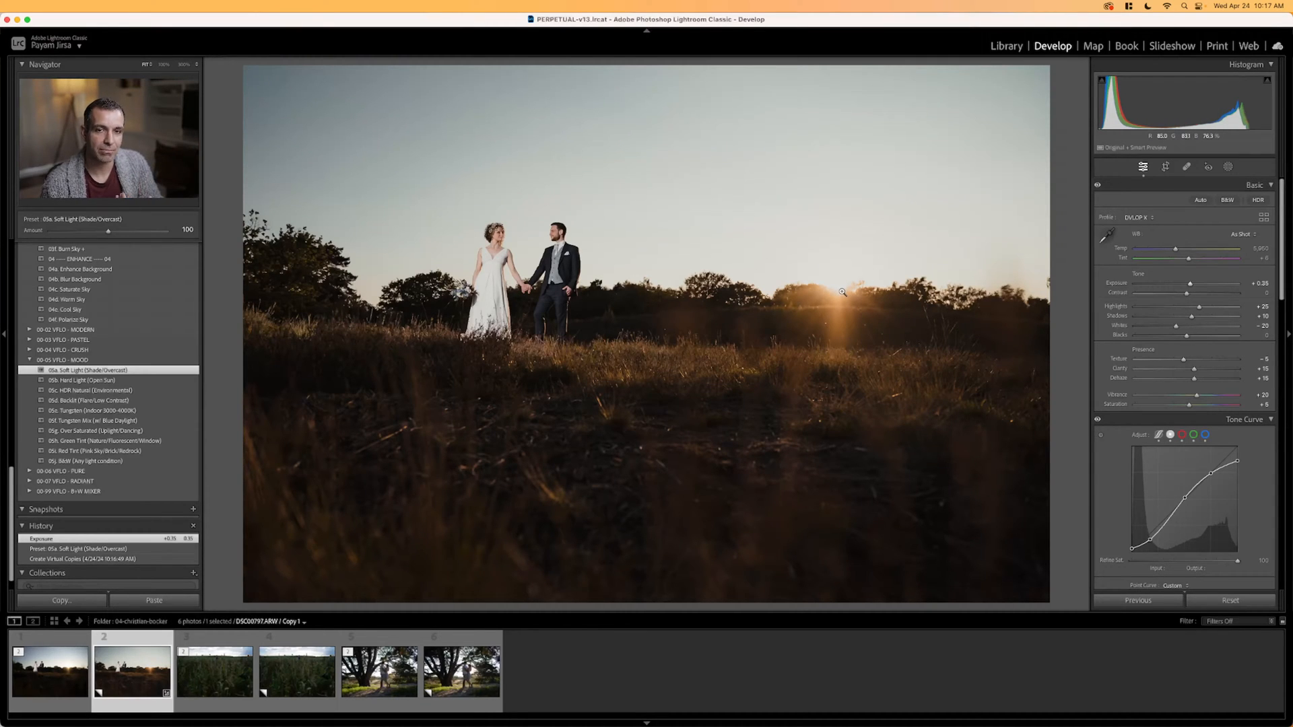
Try the Mood presets HDR Natural and Hard Light on the sunset couple, ending back on Soft Light.
{"action": "left_click", "coordinate": [110, 391]}
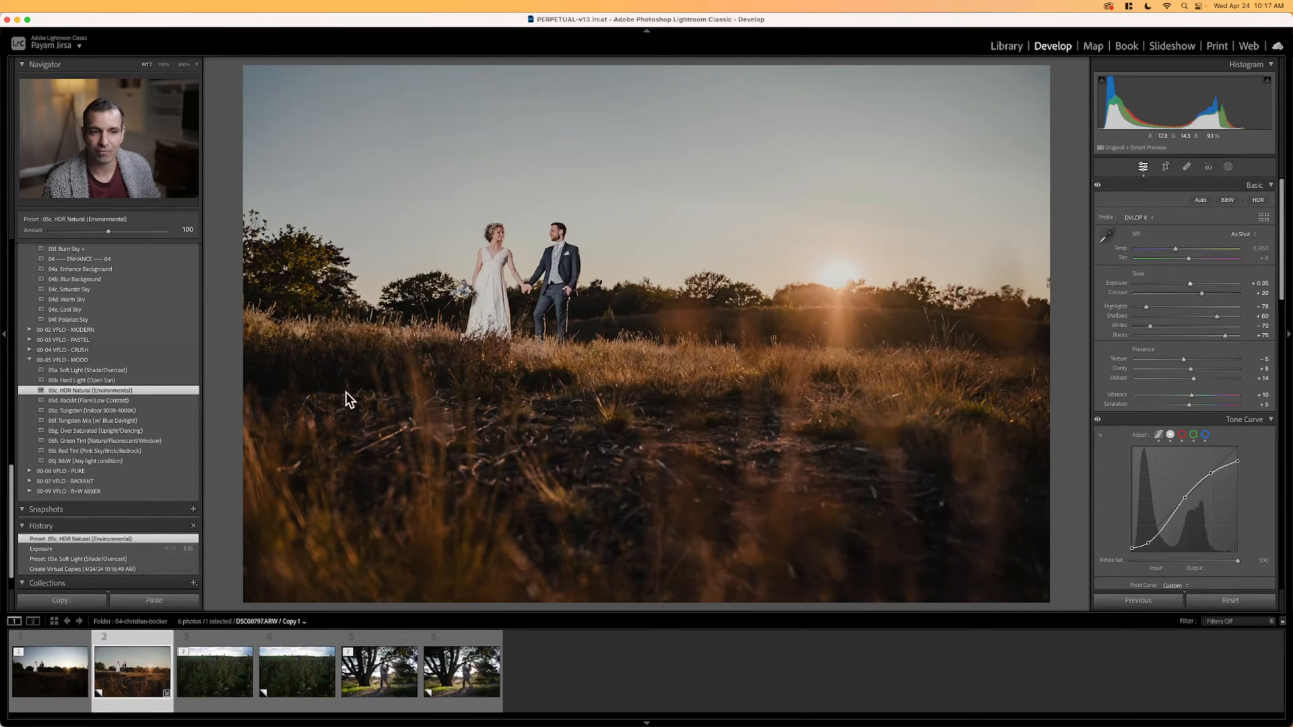
{"action": "left_click", "coordinate": [143, 381]}
{"action": "left_click", "coordinate": [143, 370]}
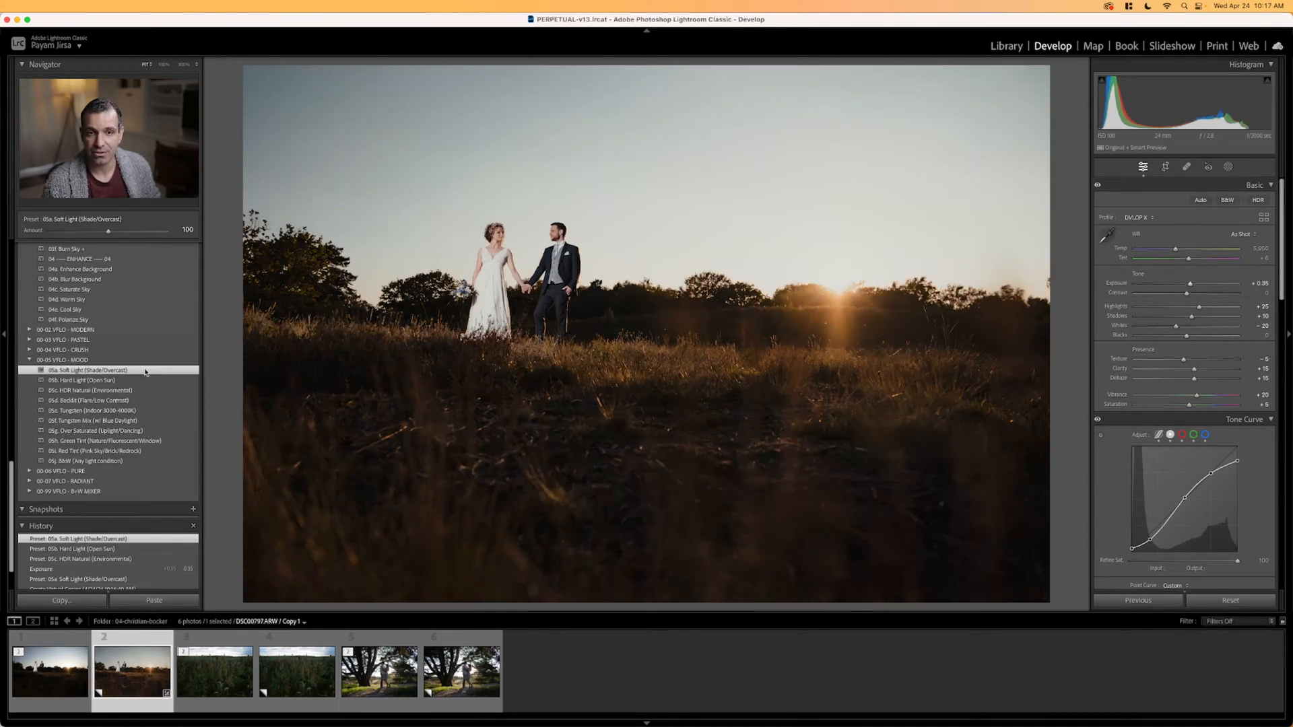
{"action": "left_click", "coordinate": [143, 380]}
{"action": "left_click", "coordinate": [143, 370]}
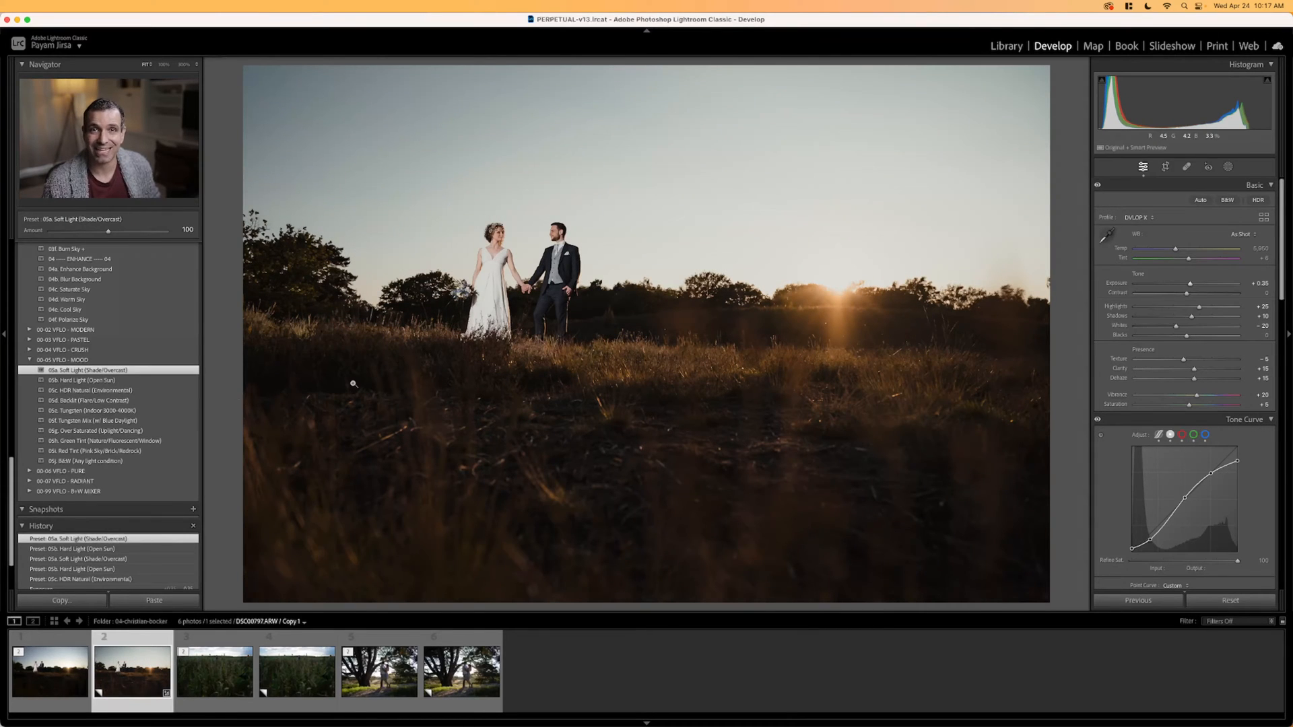
Apply the AI tools preset Retouch w/ Pop & Enhance to the sunset couple's photo.
{"action": "scroll", "coordinate": [1209, 288], "scroll_direction": "up", "scroll_amount": 2}
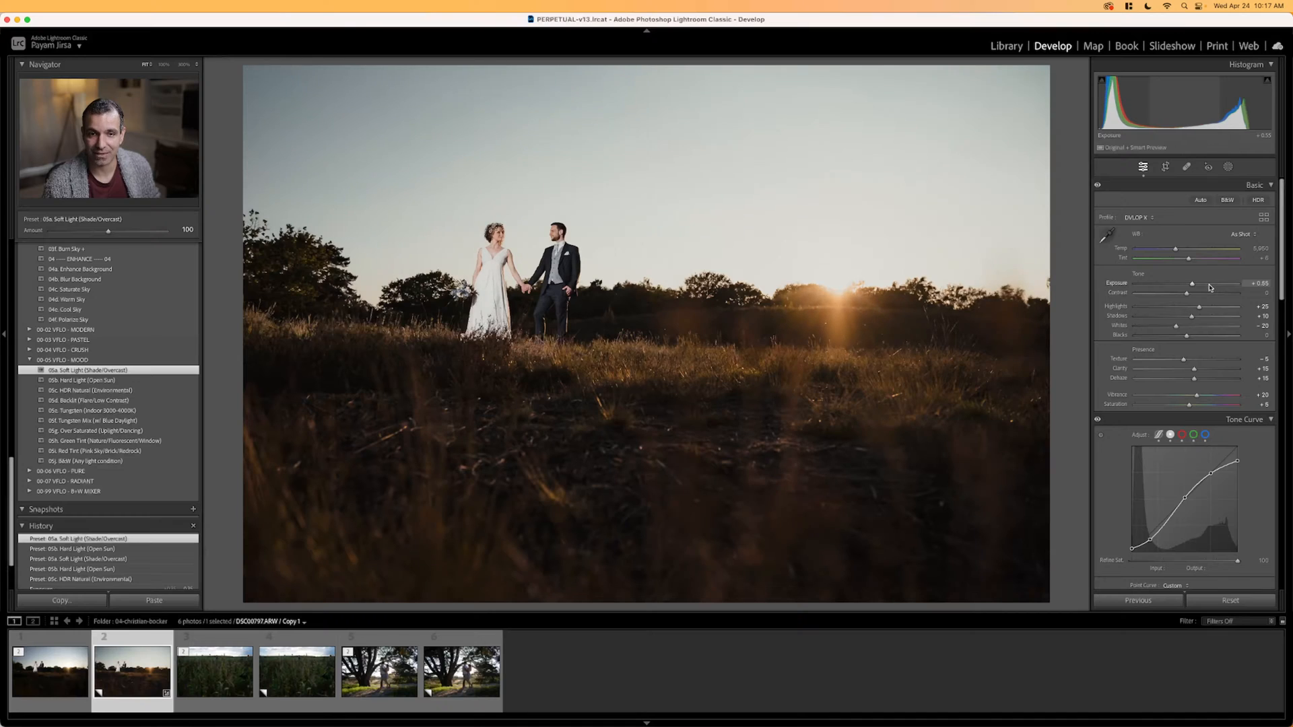
{"action": "scroll", "coordinate": [1209, 287], "scroll_direction": "down", "scroll_amount": 6}
{"action": "scroll", "coordinate": [148, 335], "scroll_direction": "up", "scroll_amount": 10}
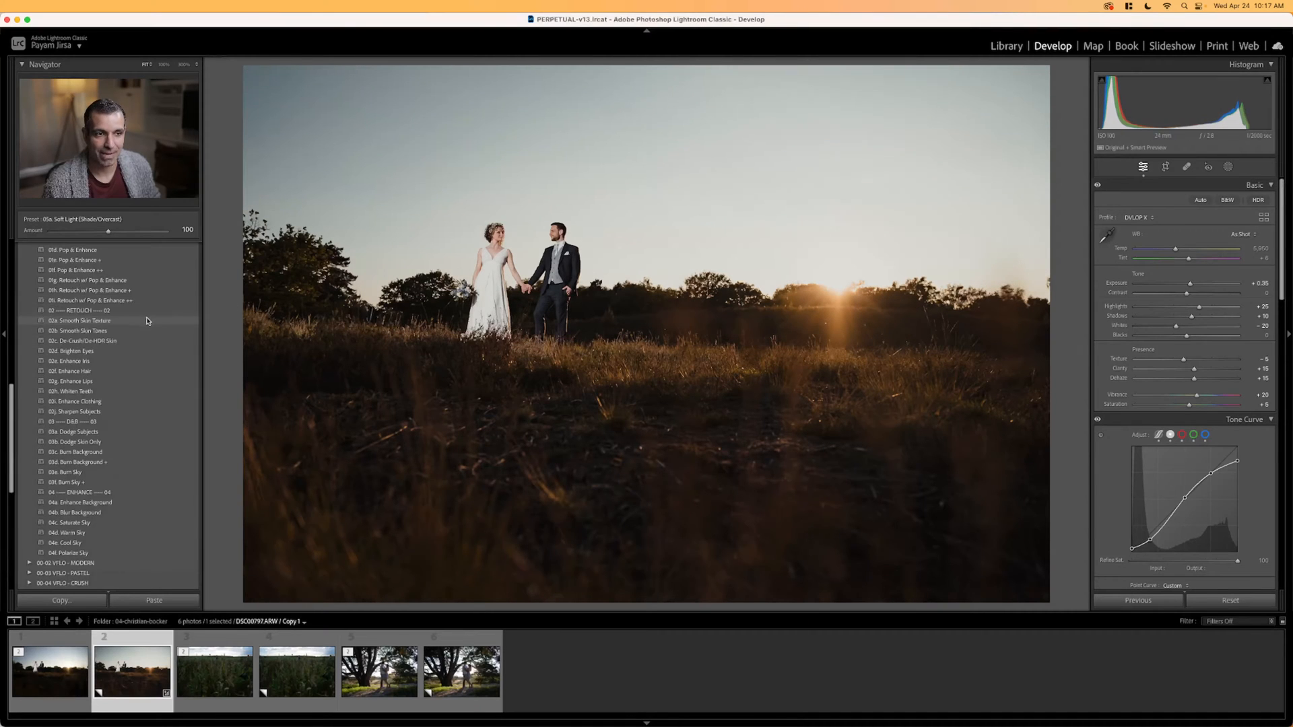
{"action": "scroll", "coordinate": [149, 335], "scroll_direction": "down", "scroll_amount": 5}
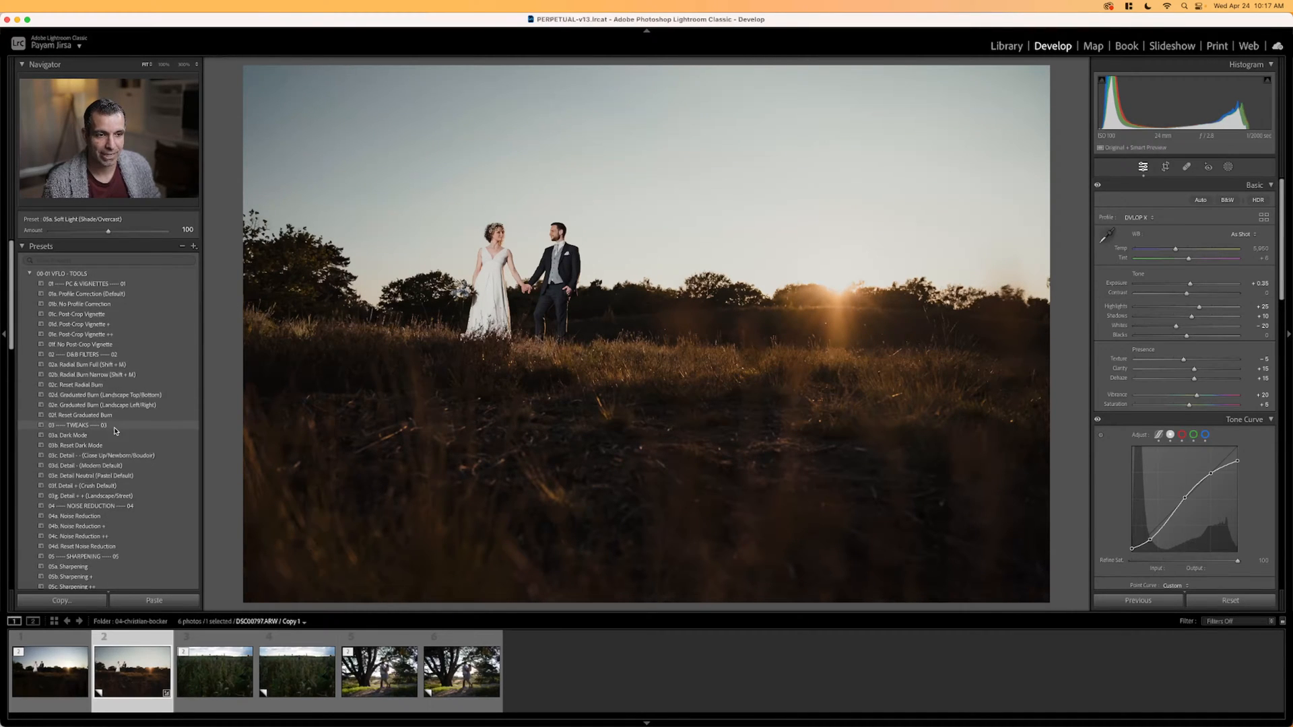
{"action": "scroll", "coordinate": [118, 418], "scroll_direction": "down", "scroll_amount": 12}
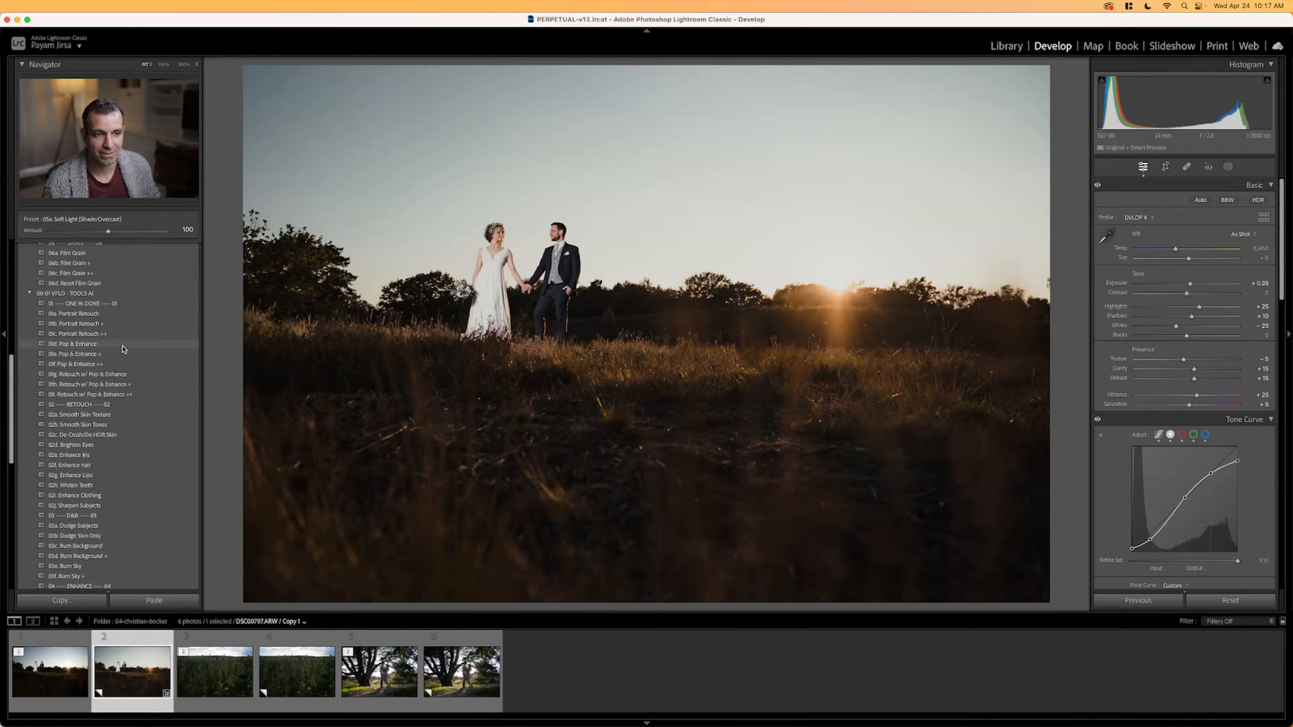
{"action": "left_click", "coordinate": [120, 375]}
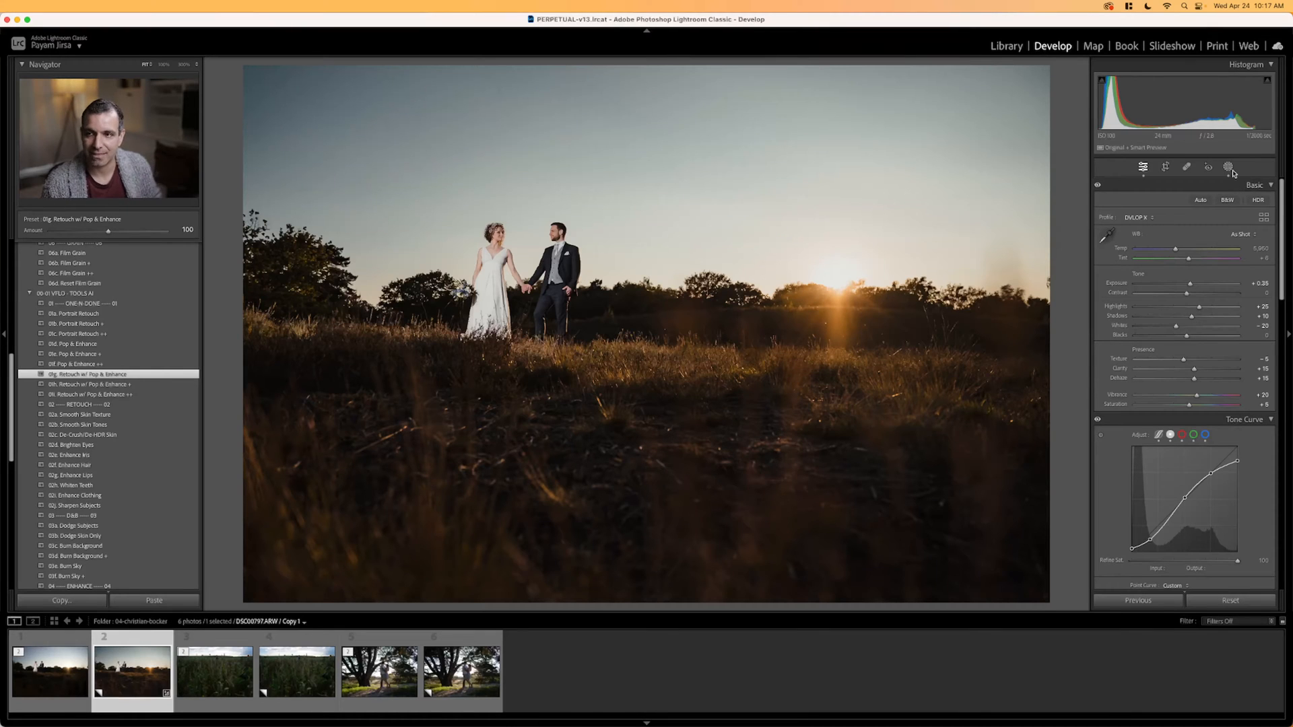
Set the sunset photo's exposure to +0.55, temperature to 6,200 and contrast to +5.
{"action": "key", "text": "Up"}
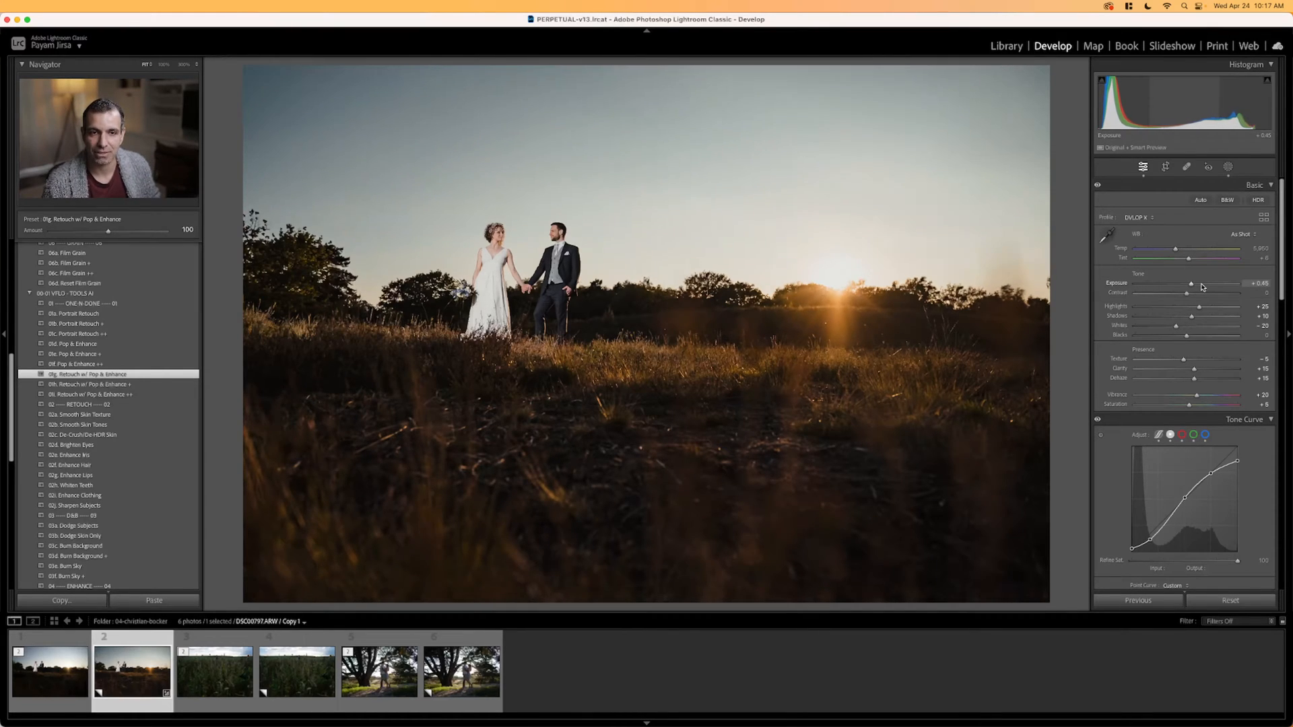
{"action": "key", "text": "shift+Up"}
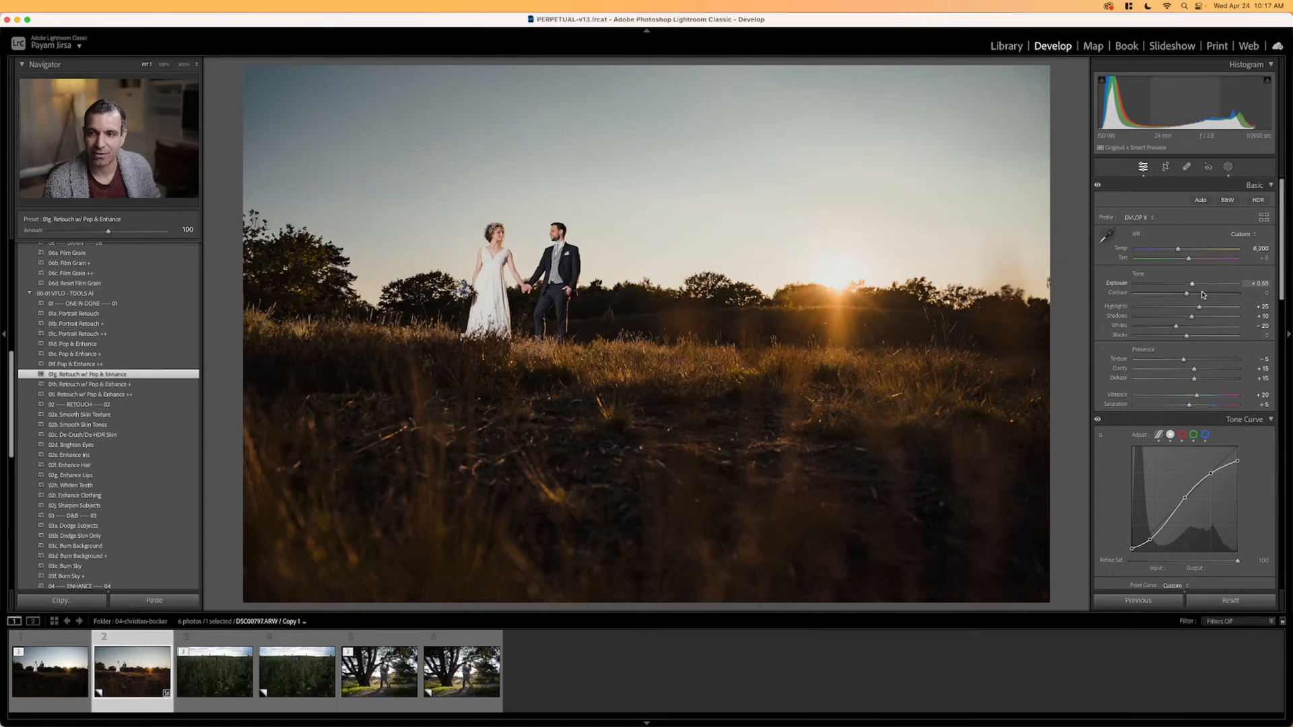
{"action": "key", "text": "Up"}
{"action": "key", "text": "Up"}
{"action": "key", "text": "Down"}
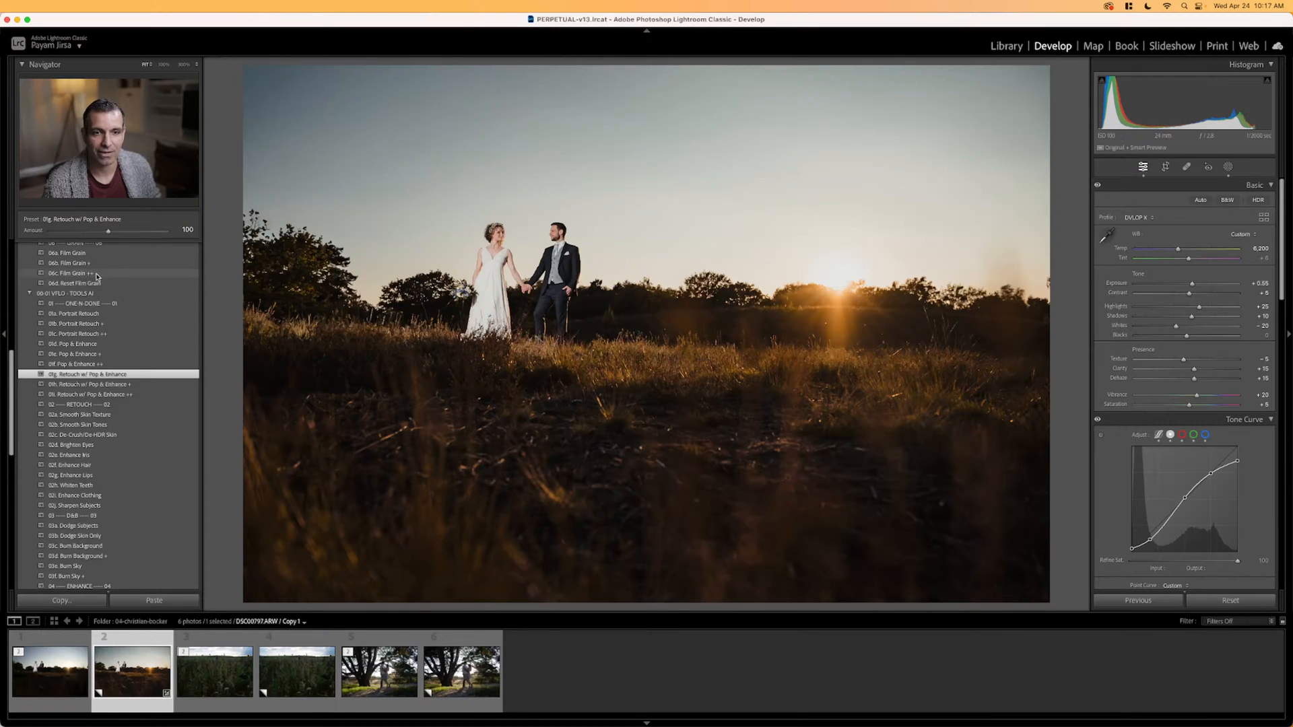
Add the Radial Burn Full preset, centre its gradient on the sunset couple and narrow its width.
{"action": "scroll", "coordinate": [104, 323], "scroll_direction": "up", "scroll_amount": 10}
{"action": "left_click", "coordinate": [88, 364]}
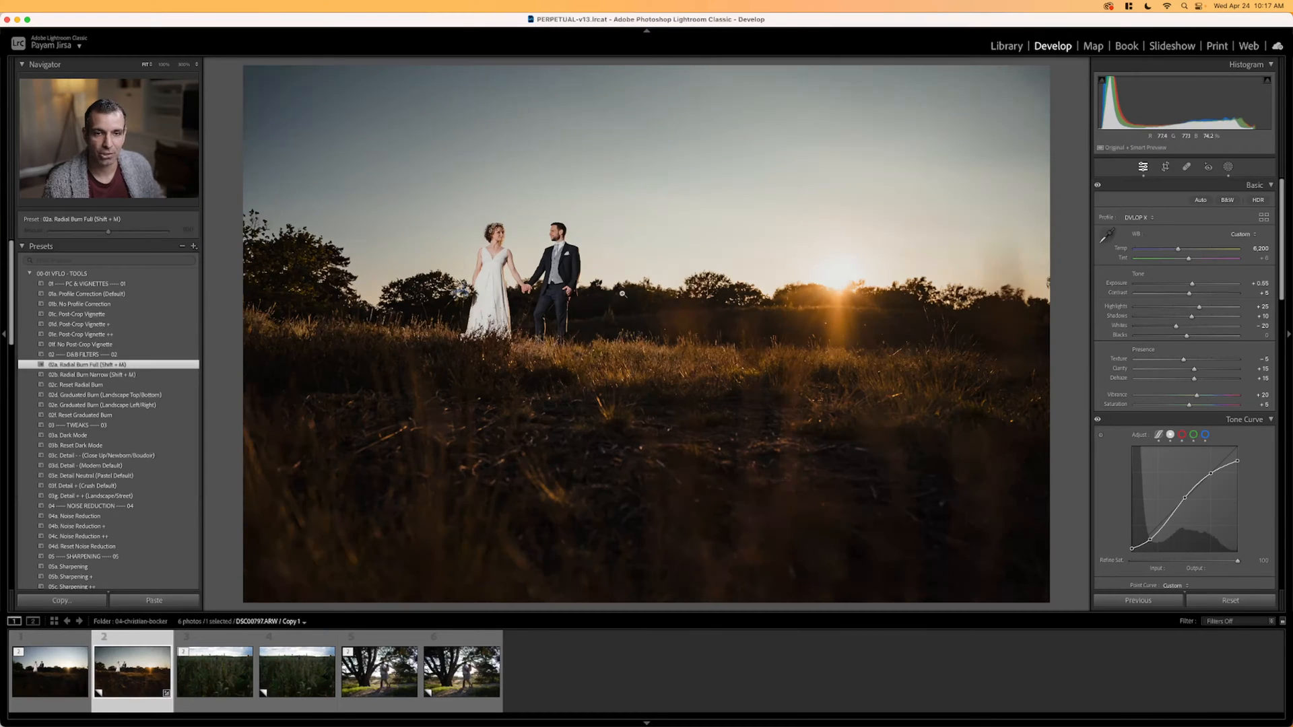
{"action": "key", "text": "shift+w"}
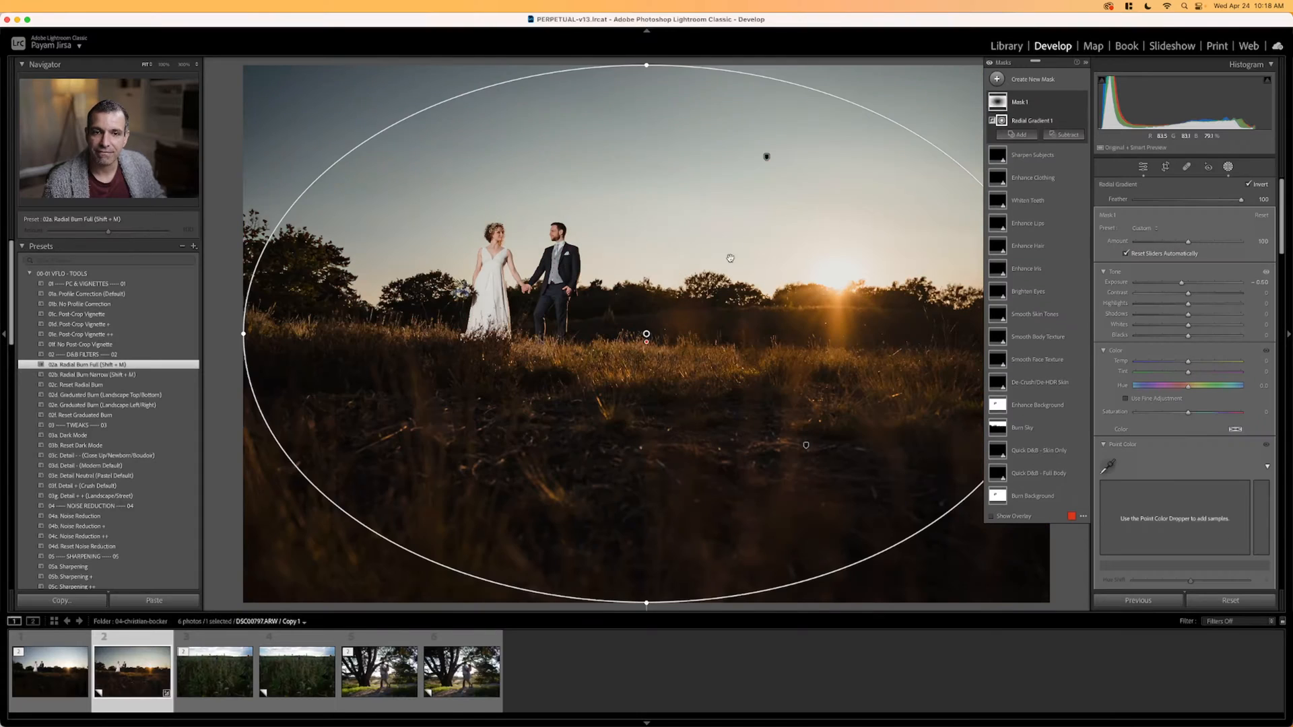
{"action": "left_click_drag", "start_coordinate": [649, 329], "coordinate": [532, 248]}
{"action": "left_click_drag", "start_coordinate": [934, 249], "coordinate": [794, 248]}
{"action": "key", "text": "shift+w"}
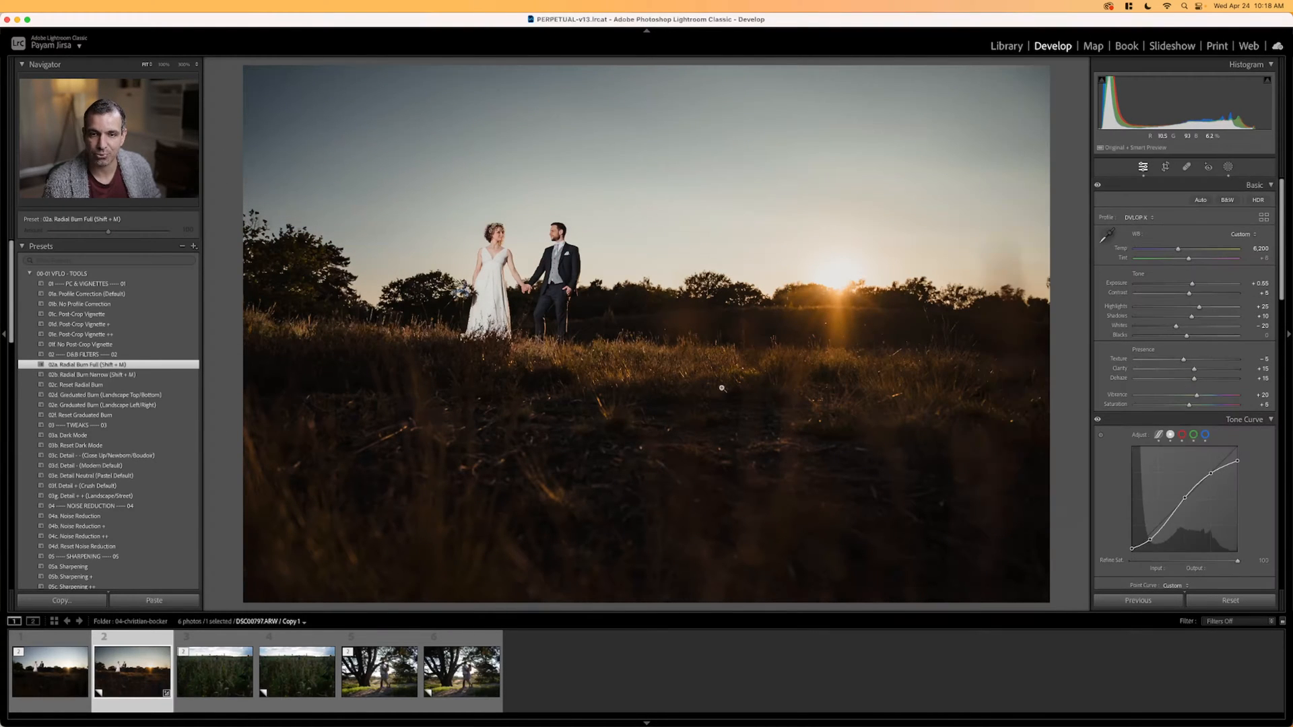
Set the sunset photo's blacks to +30 and compare it with the unedited version.
{"action": "key", "text": "shift+Up"}
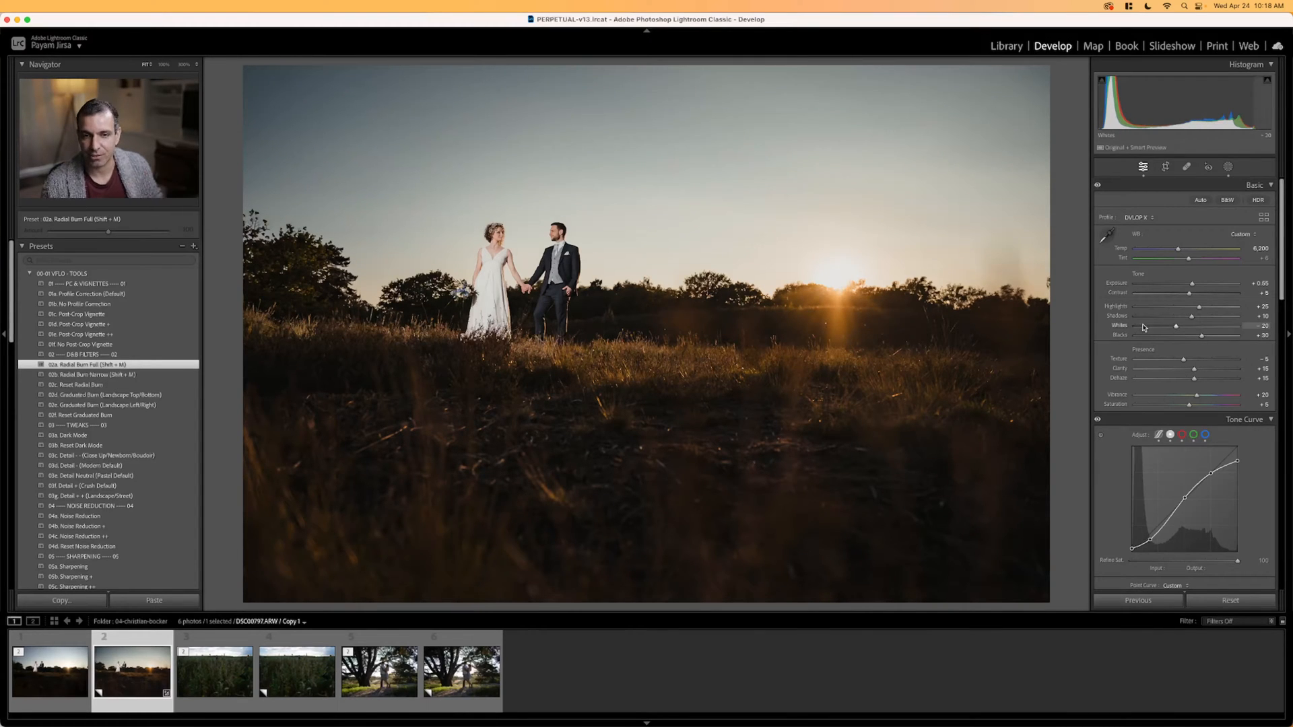
{"action": "key", "text": "backslash"}
{"action": "key", "text": "backslash"}
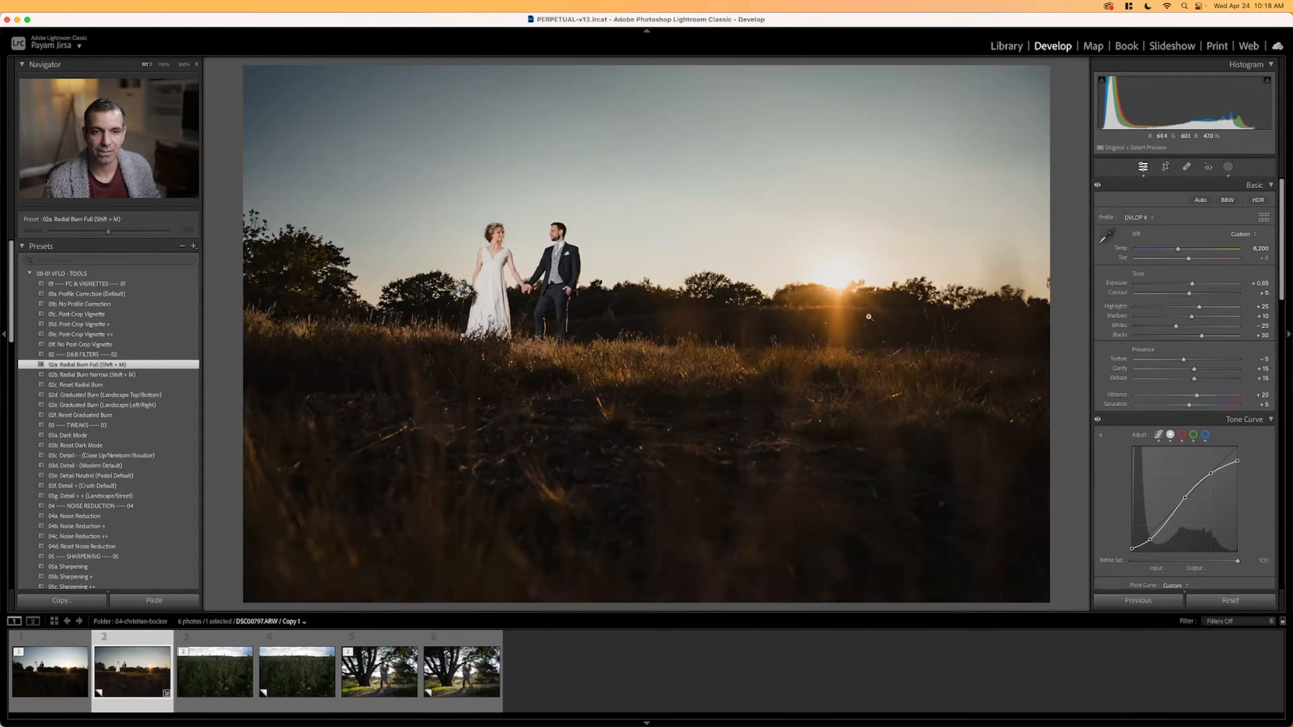
Go to the virtual copy of the sunflower field photo and apply the Mood preset Hard Light (Open Sun).
{"action": "key", "text": "Right"}
{"action": "key", "text": "Right"}
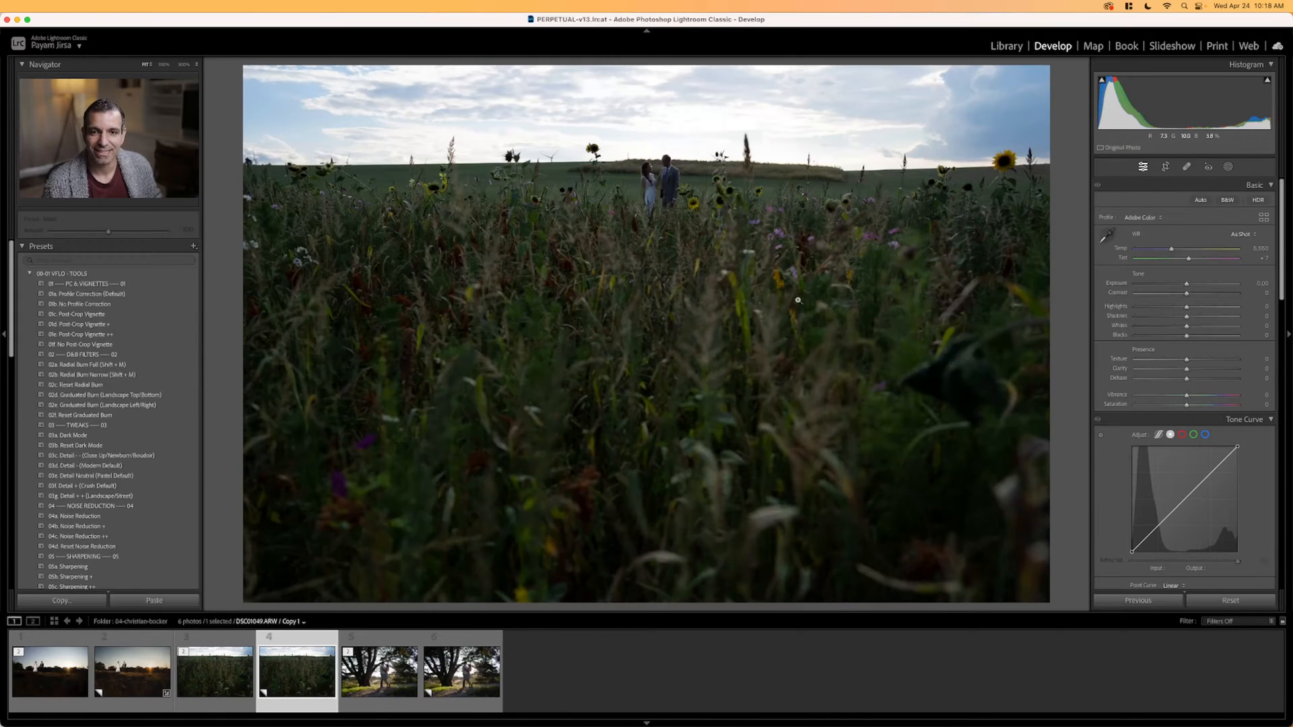
{"action": "scroll", "coordinate": [145, 404], "scroll_direction": "down", "scroll_amount": 15}
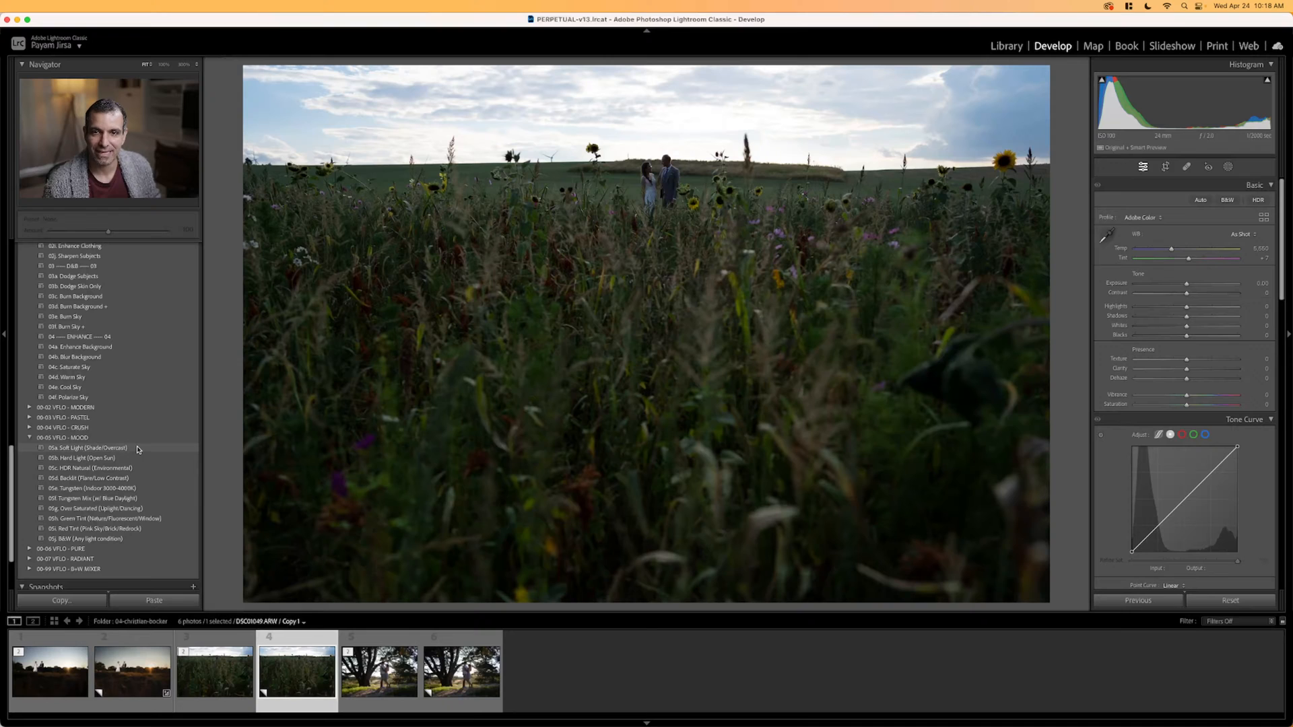
{"action": "left_click", "coordinate": [133, 458]}
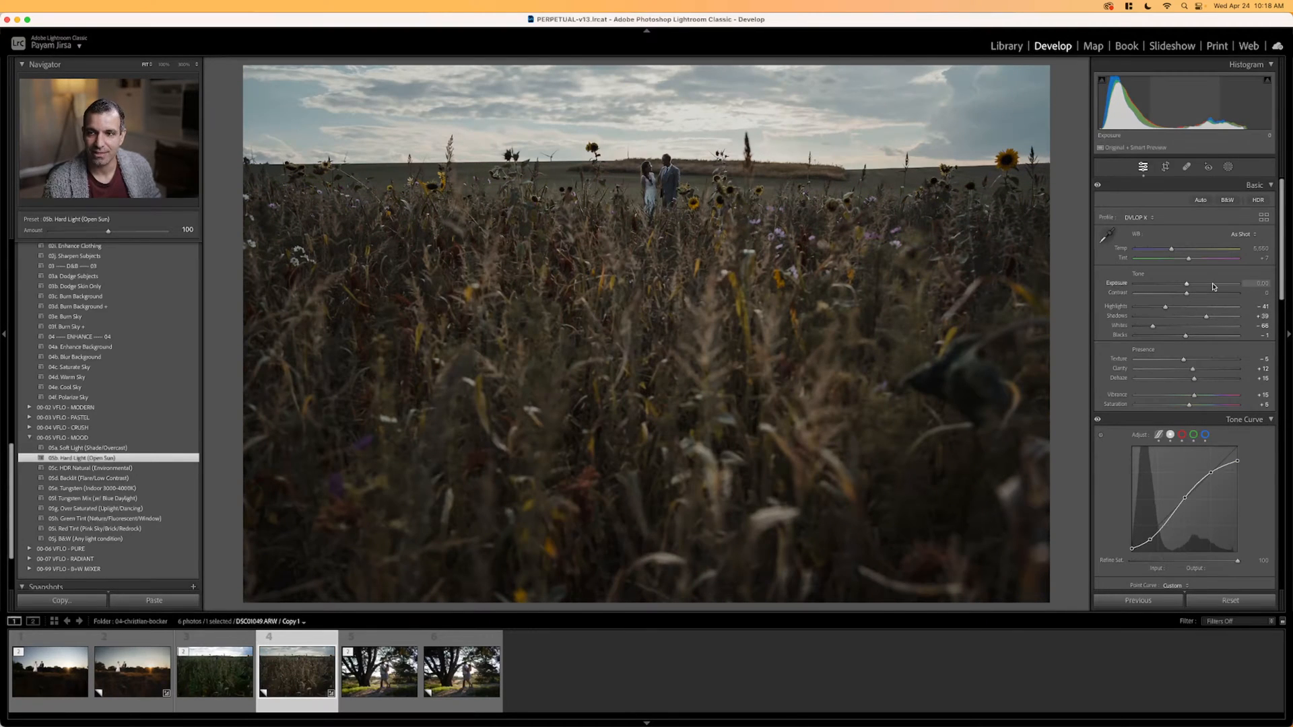
Set the sunflower field photo's temperature to 7,000 and its exposure to +1.09.
{"action": "key", "text": "shift+Up"}
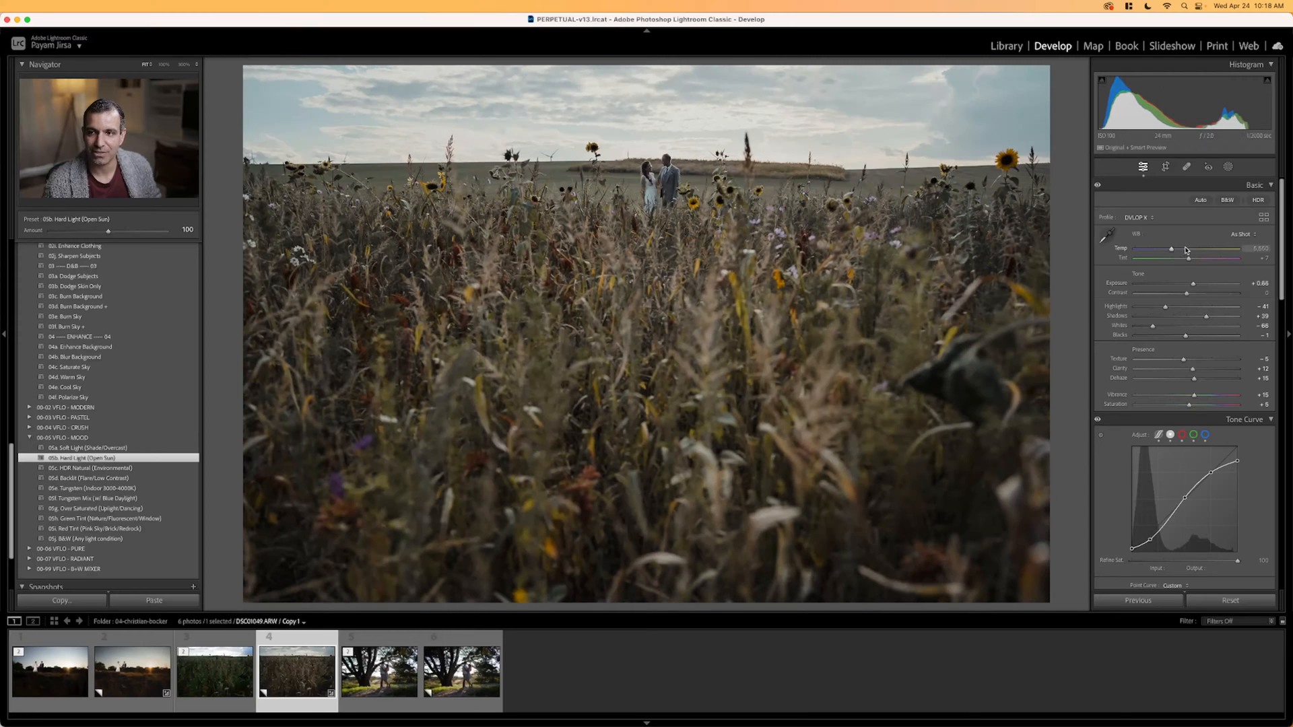
{"action": "key", "text": "shift+Up"}
{"action": "key", "text": "shift+Up"}
{"action": "left_click", "coordinate": [1186, 249]}
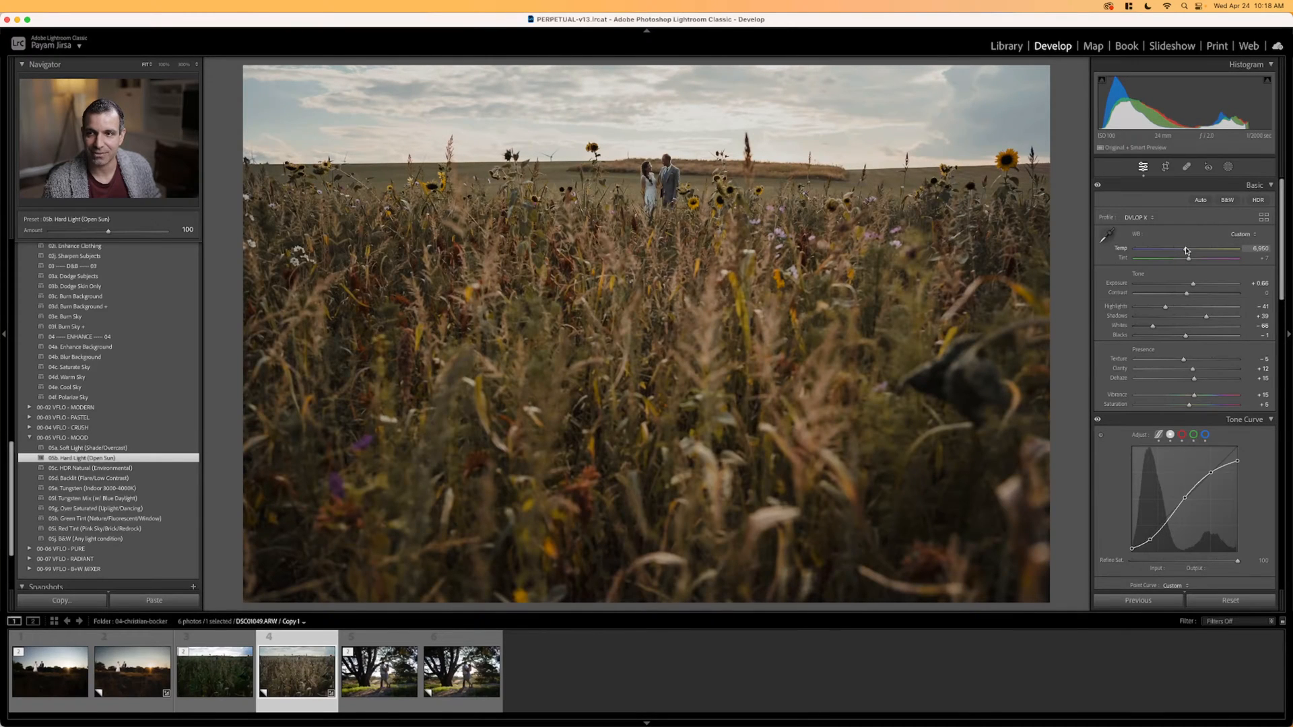
{"action": "key", "text": "Down"}
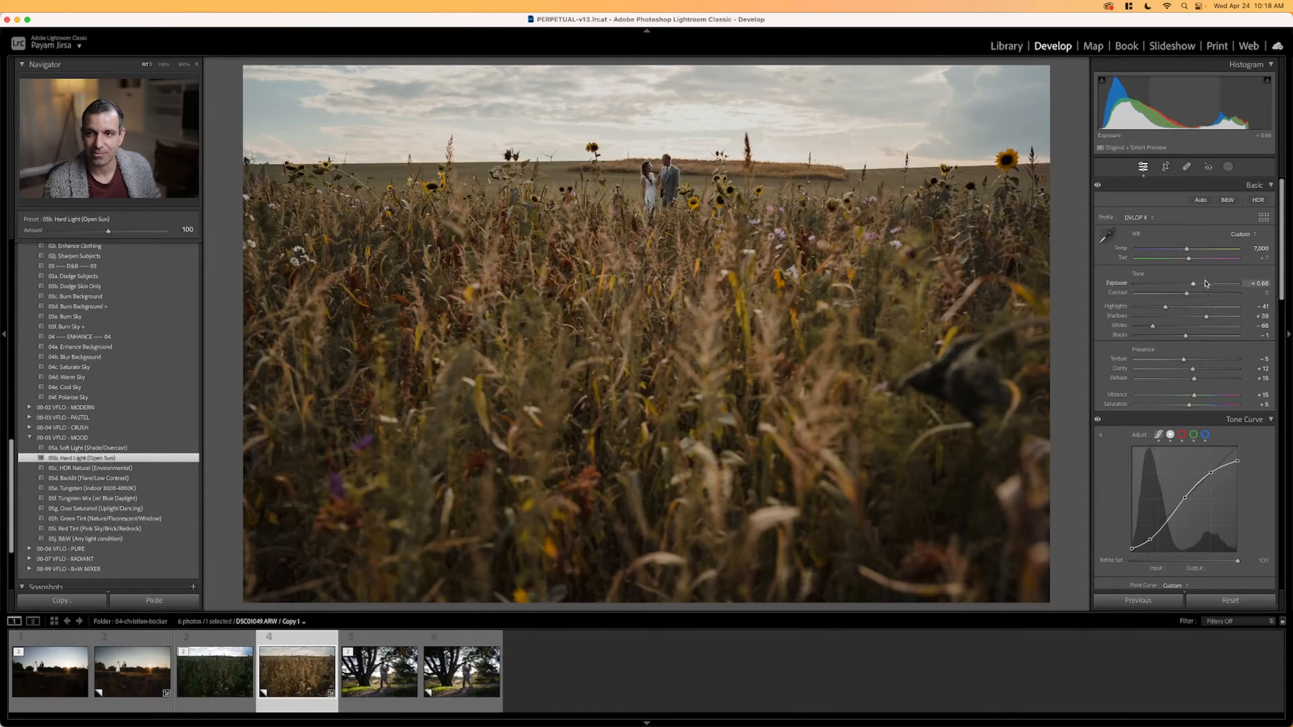
{"action": "key", "text": "shift+Up"}
{"action": "key", "text": "Up"}
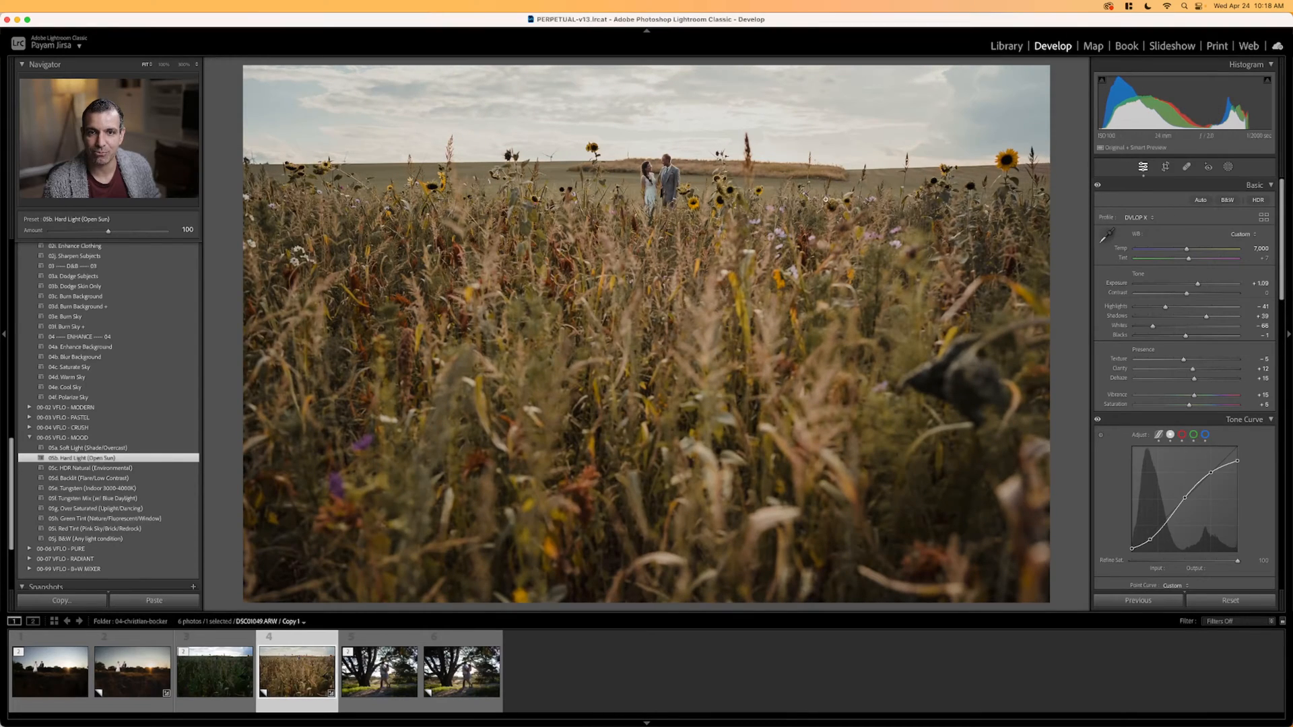
Check the couple among the sunflowers up close and set the photo's blacks to +19.
{"action": "left_click", "coordinate": [654, 170]}
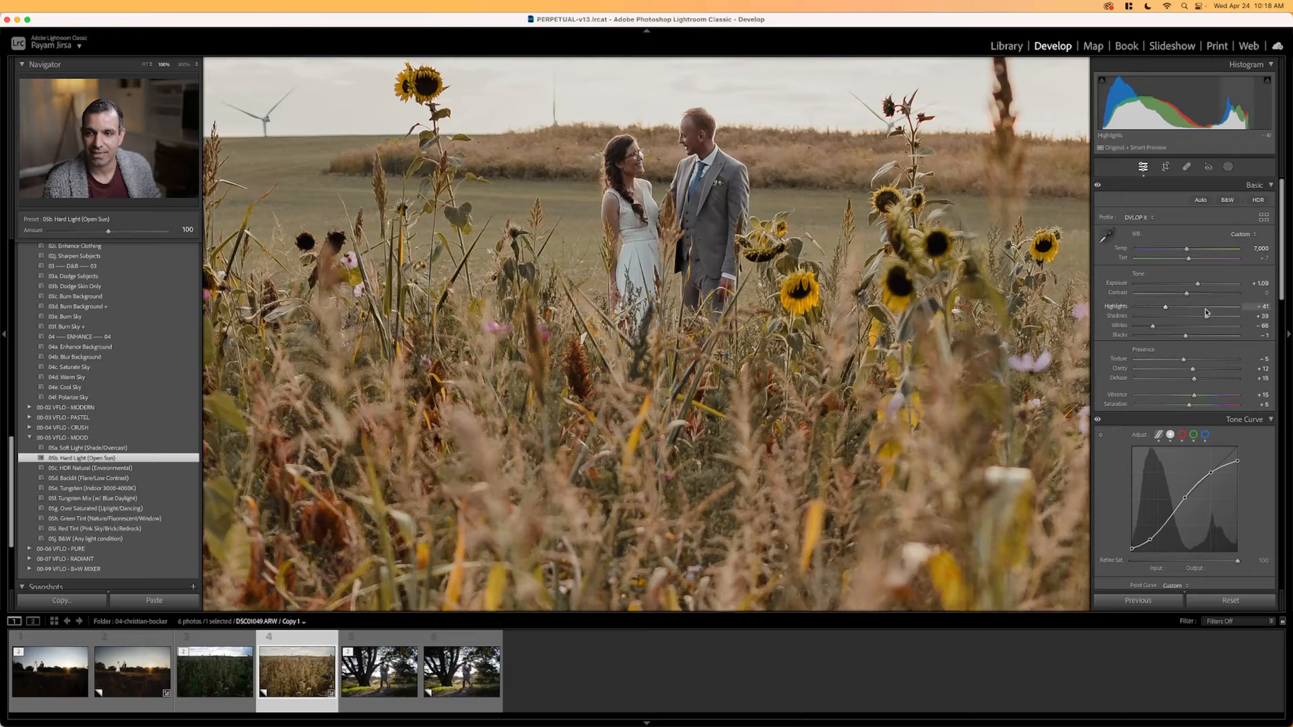
{"action": "key", "text": "shift+Up"}
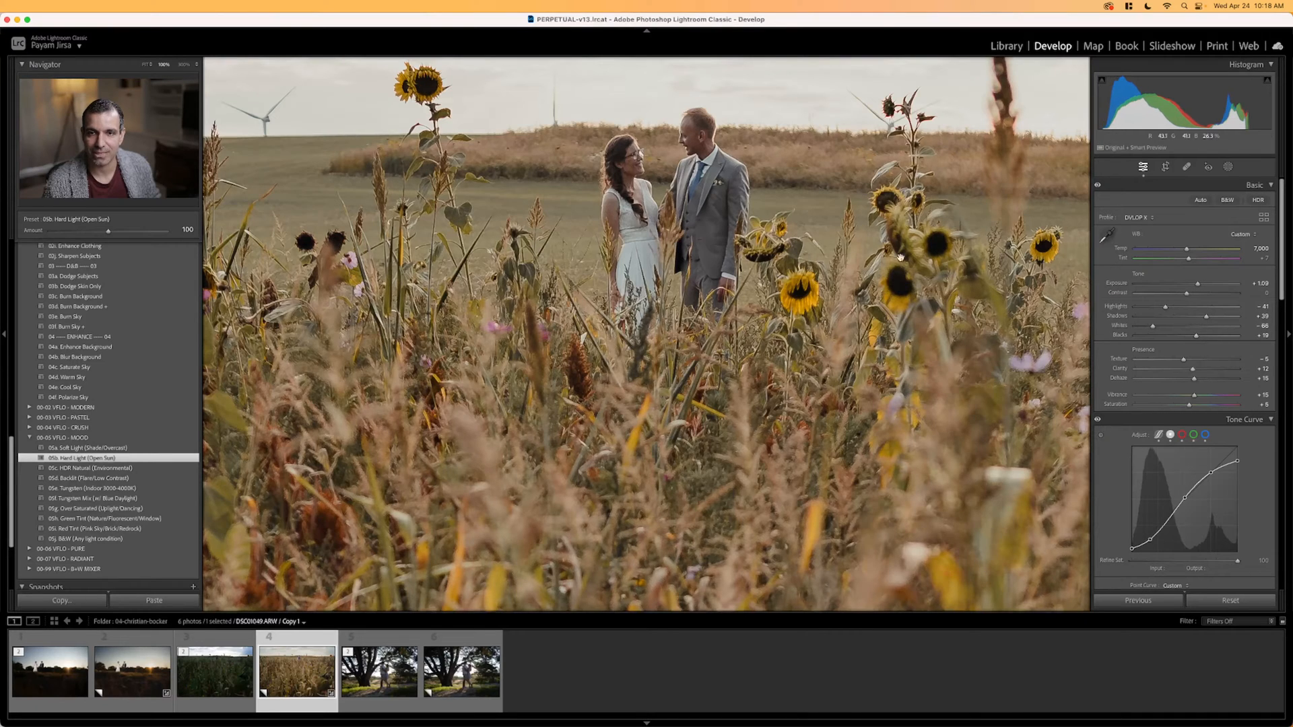
{"action": "left_click", "coordinate": [773, 238]}
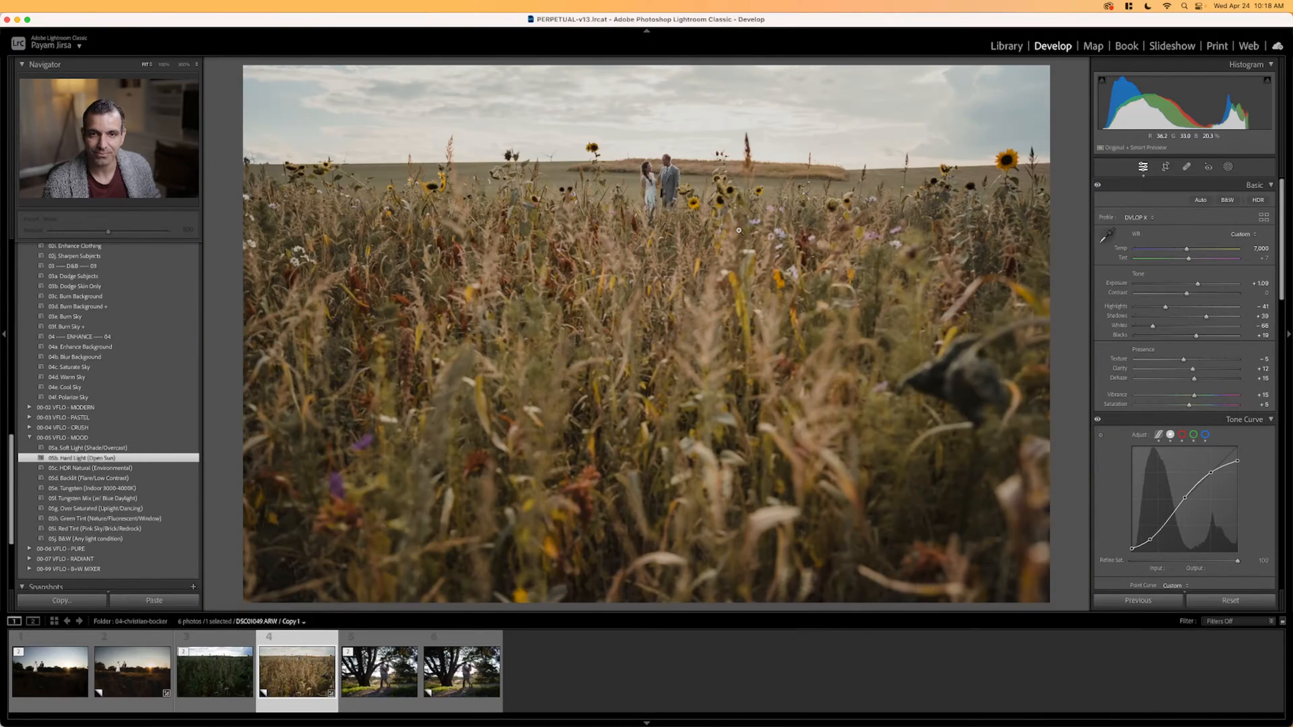
Crop the sunflower field photo slightly in from its left edge, keeping the original aspect ratio.
{"action": "scroll", "coordinate": [125, 353], "scroll_direction": "up", "scroll_amount": 15}
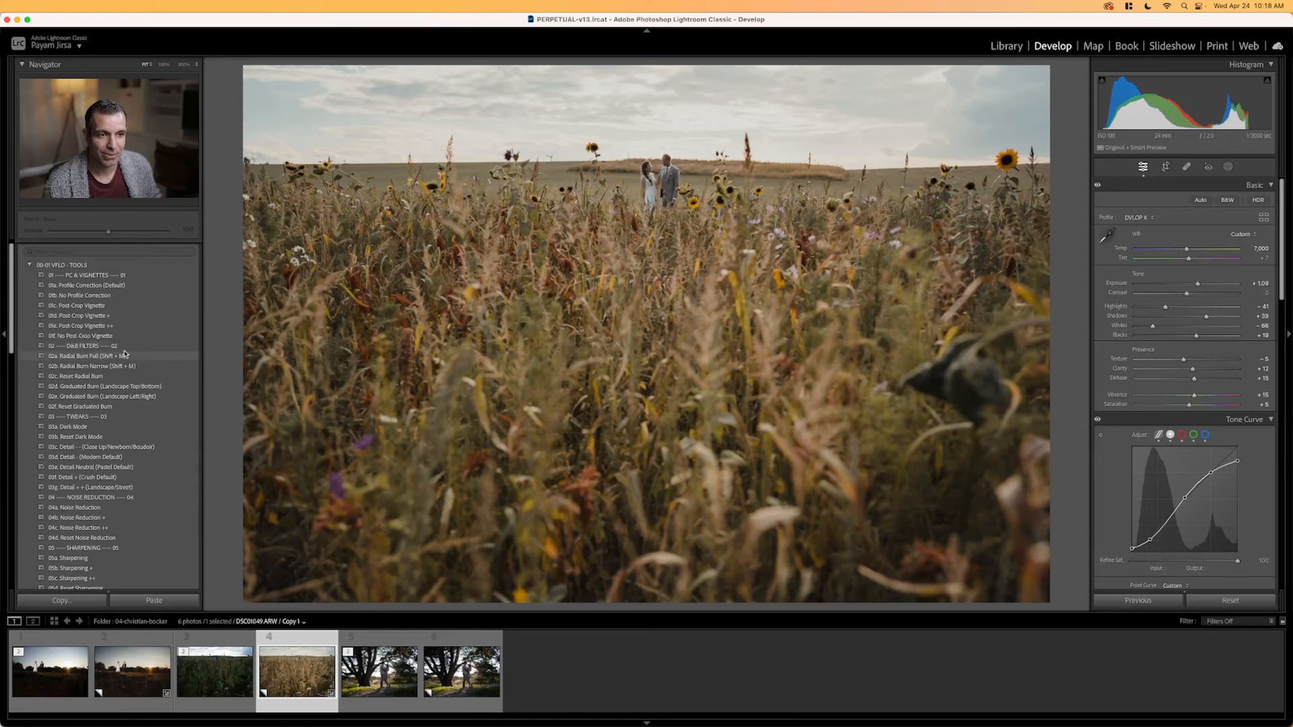
{"action": "scroll", "coordinate": [124, 354], "scroll_direction": "down", "scroll_amount": 10}
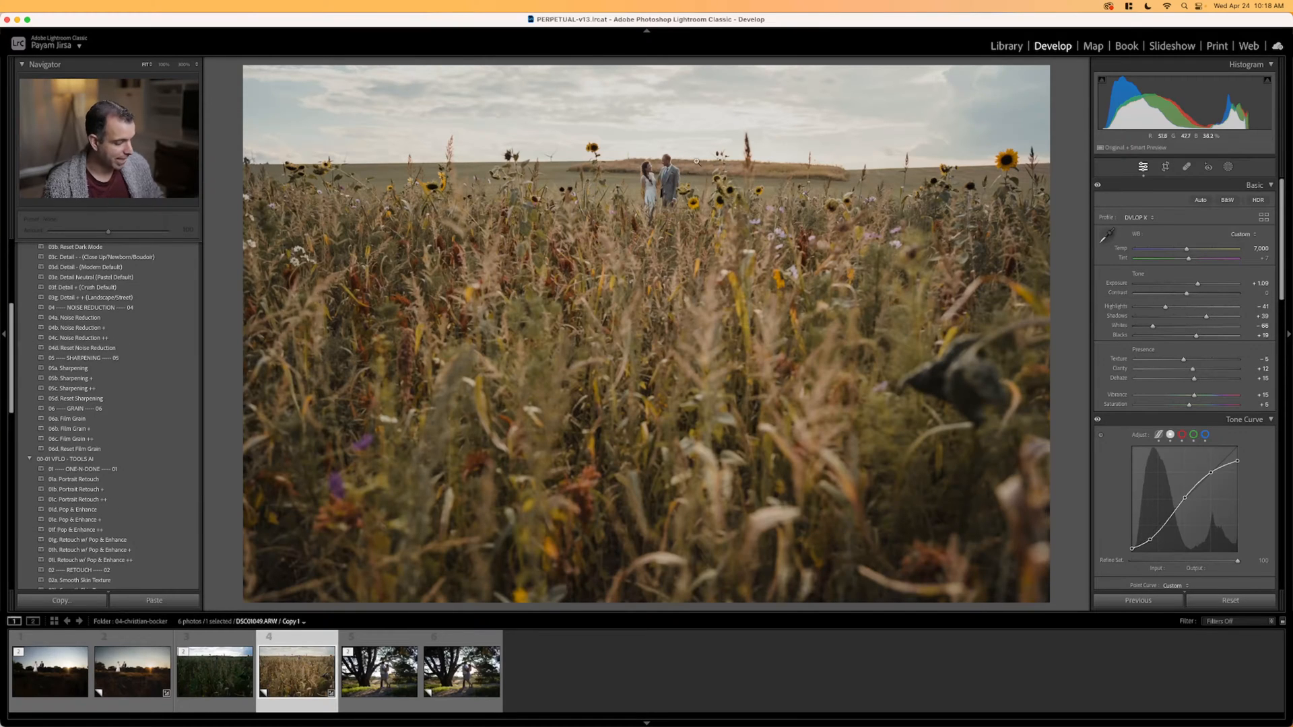
{"action": "key", "text": "r"}
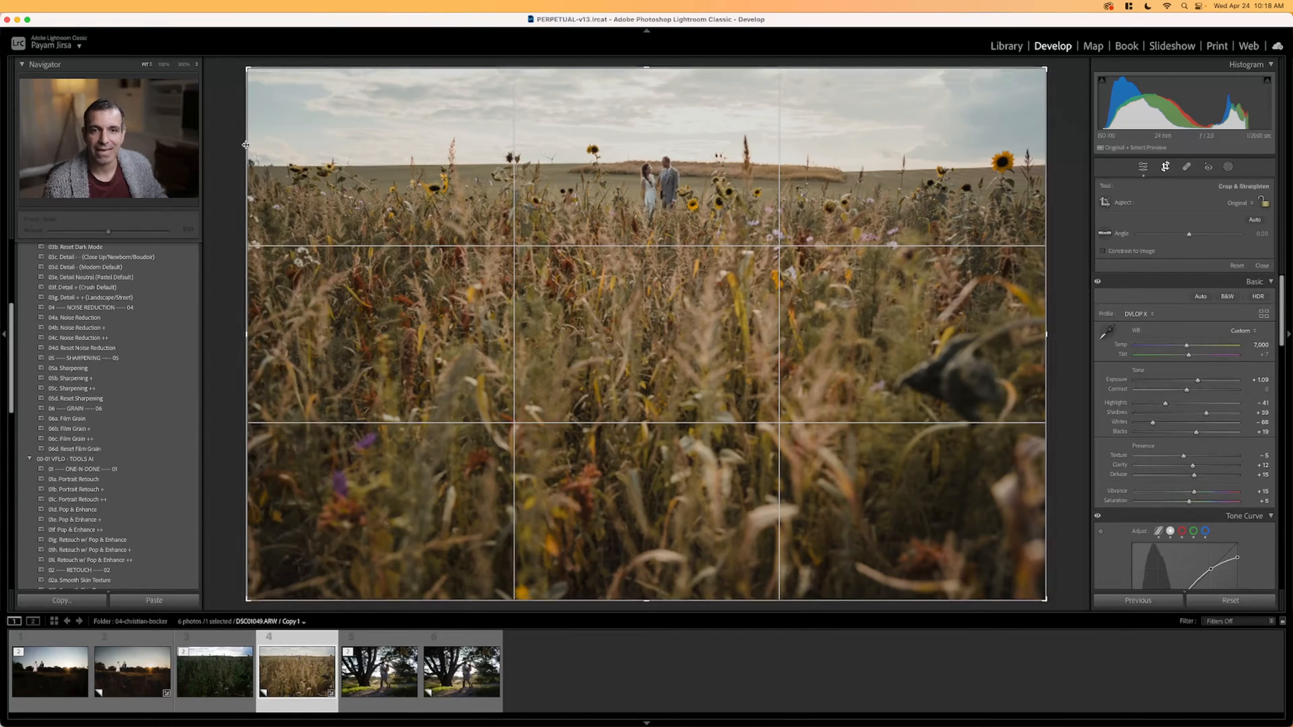
{"action": "left_click_drag", "start_coordinate": [246, 144], "coordinate": [297, 185]}
{"action": "key", "text": "r"}
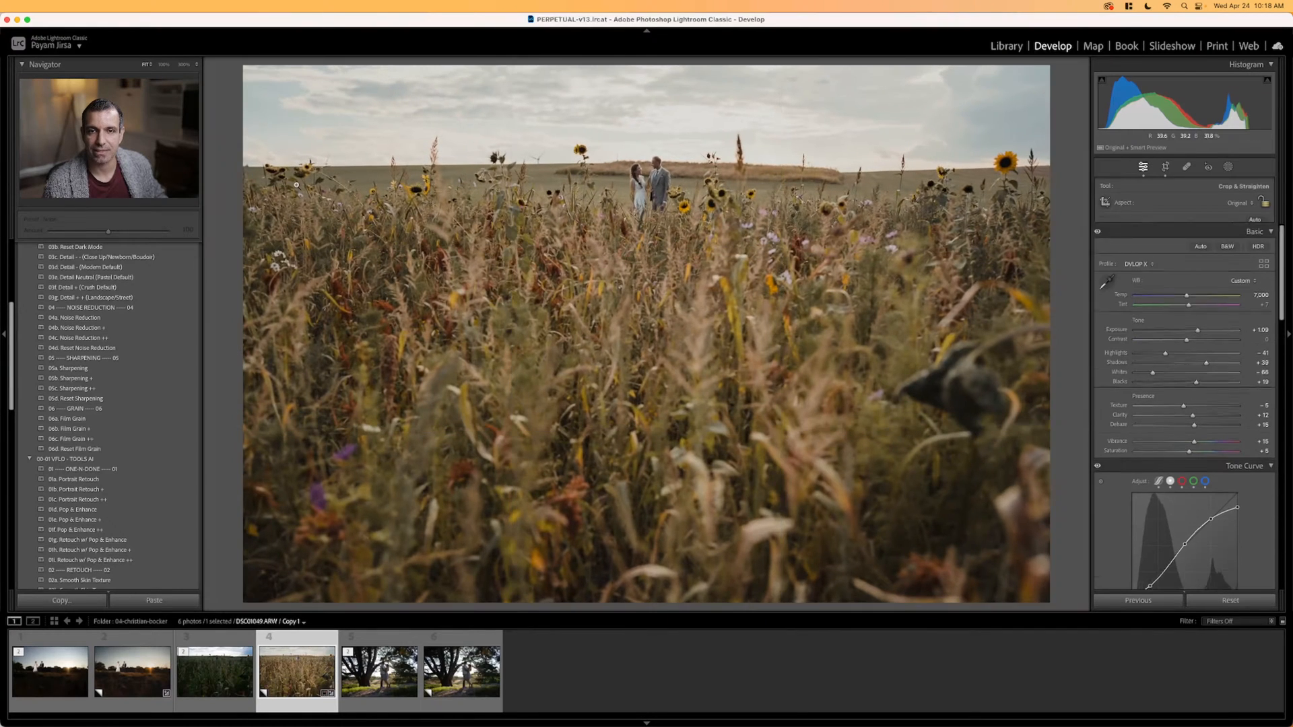
Compare the Pop & Enhance AI presets on the sunflower field photo and apply 01d Pop & Enhance.
{"action": "scroll", "coordinate": [118, 344], "scroll_direction": "down", "scroll_amount": 1}
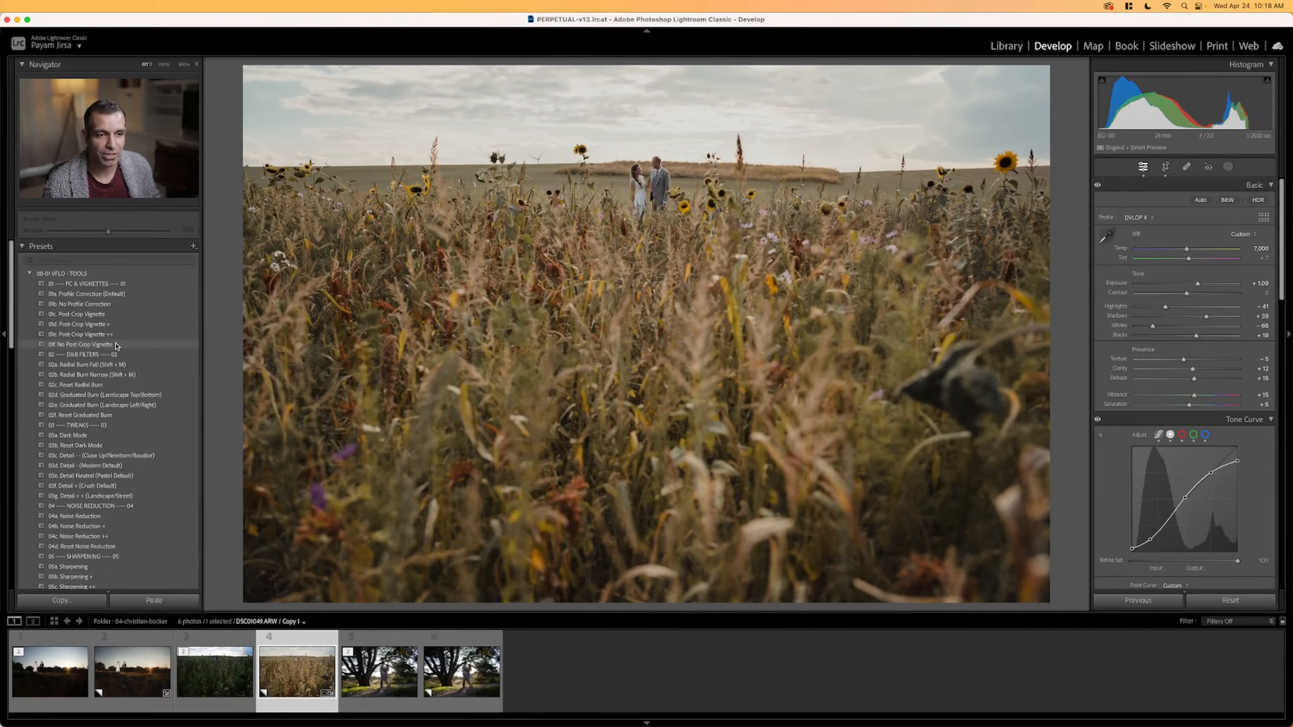
{"action": "scroll", "coordinate": [122, 377], "scroll_direction": "down", "scroll_amount": 3}
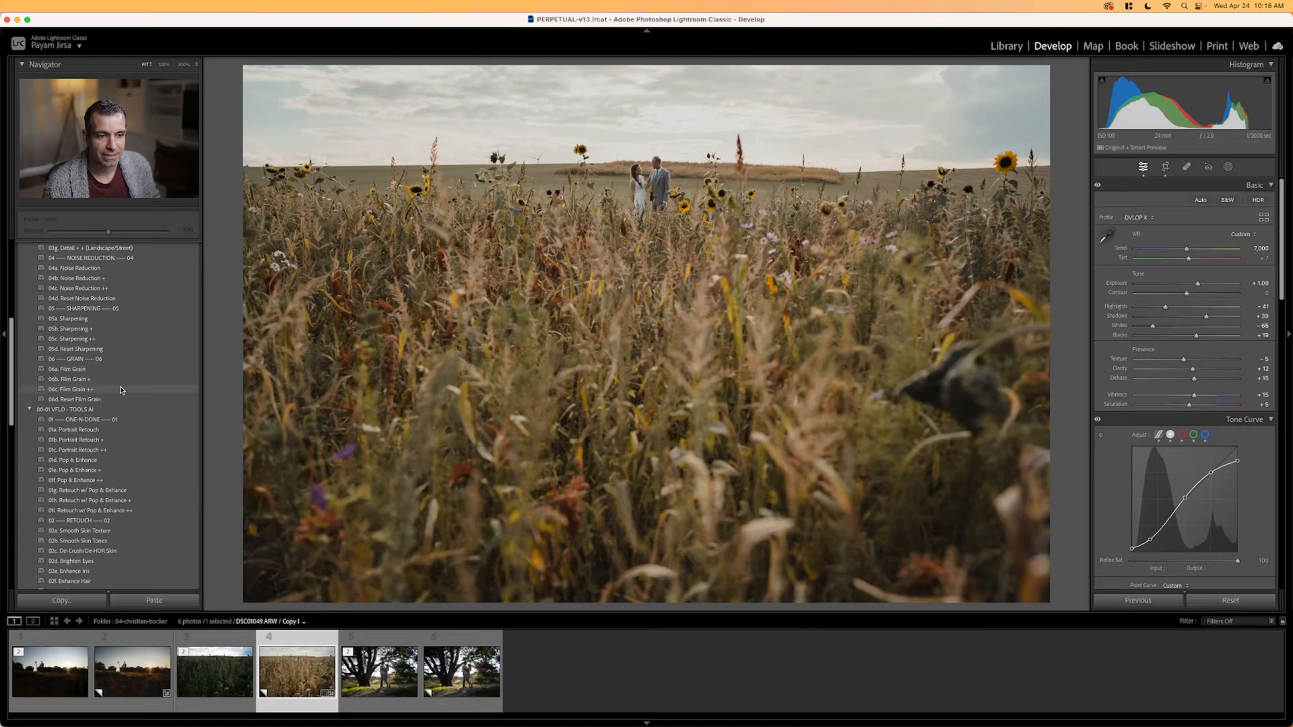
{"action": "left_click", "coordinate": [91, 460]}
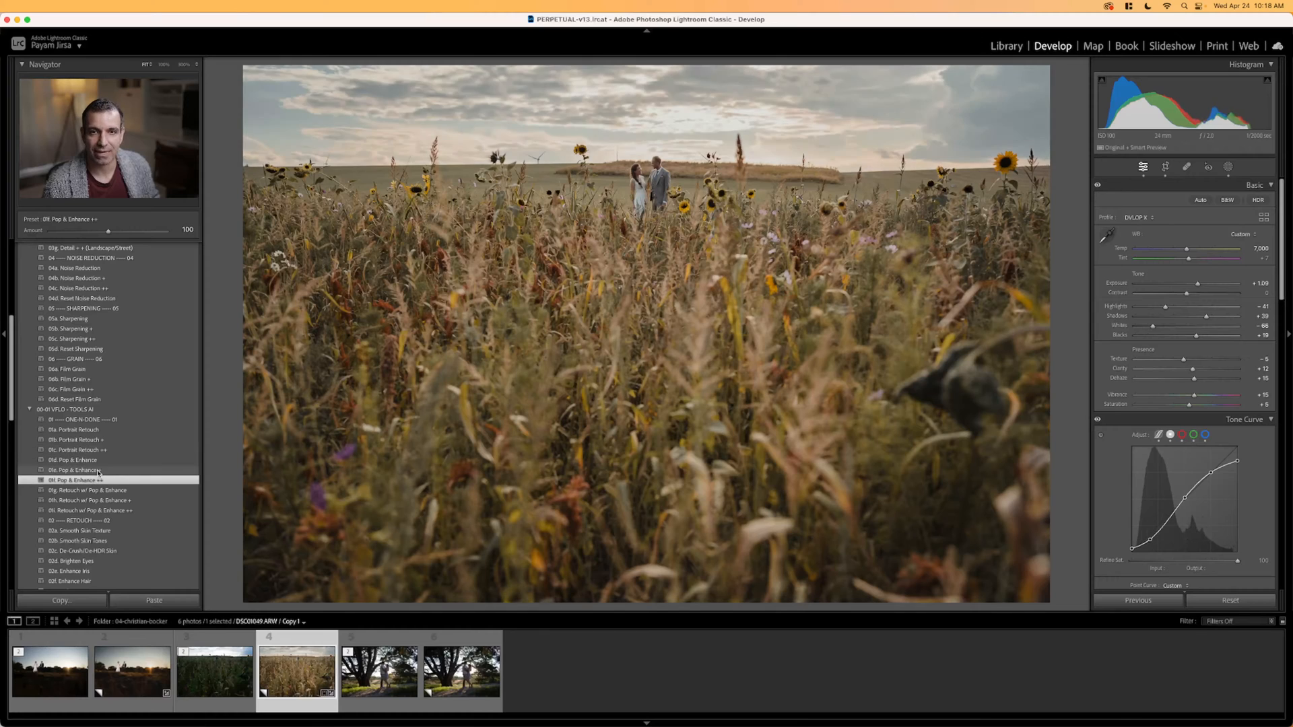
{"action": "scroll", "coordinate": [139, 413], "scroll_direction": "down", "scroll_amount": 8}
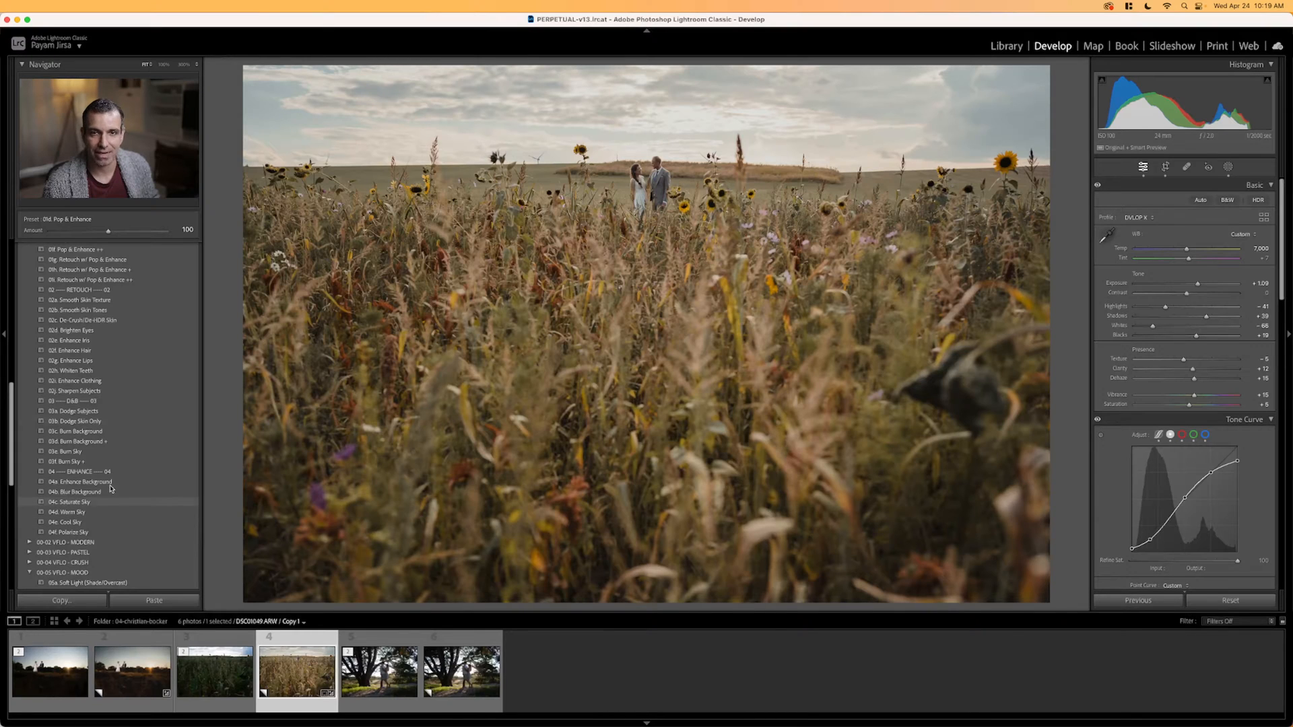
Apply the Radial Burn Full preset, centre its radial gradient on the couple and shrink it to about half its width.
{"action": "scroll", "coordinate": [98, 342], "scroll_direction": "up", "scroll_amount": 10}
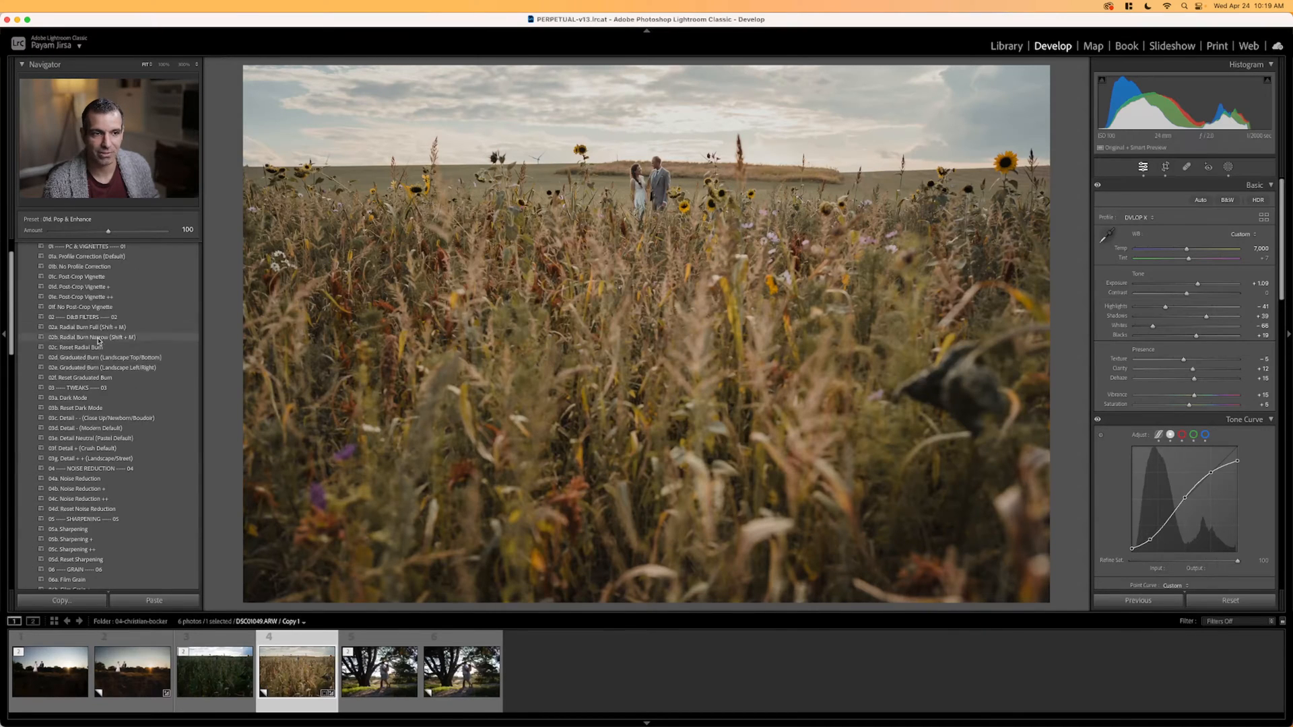
{"action": "scroll", "coordinate": [100, 347], "scroll_direction": "up", "scroll_amount": 2}
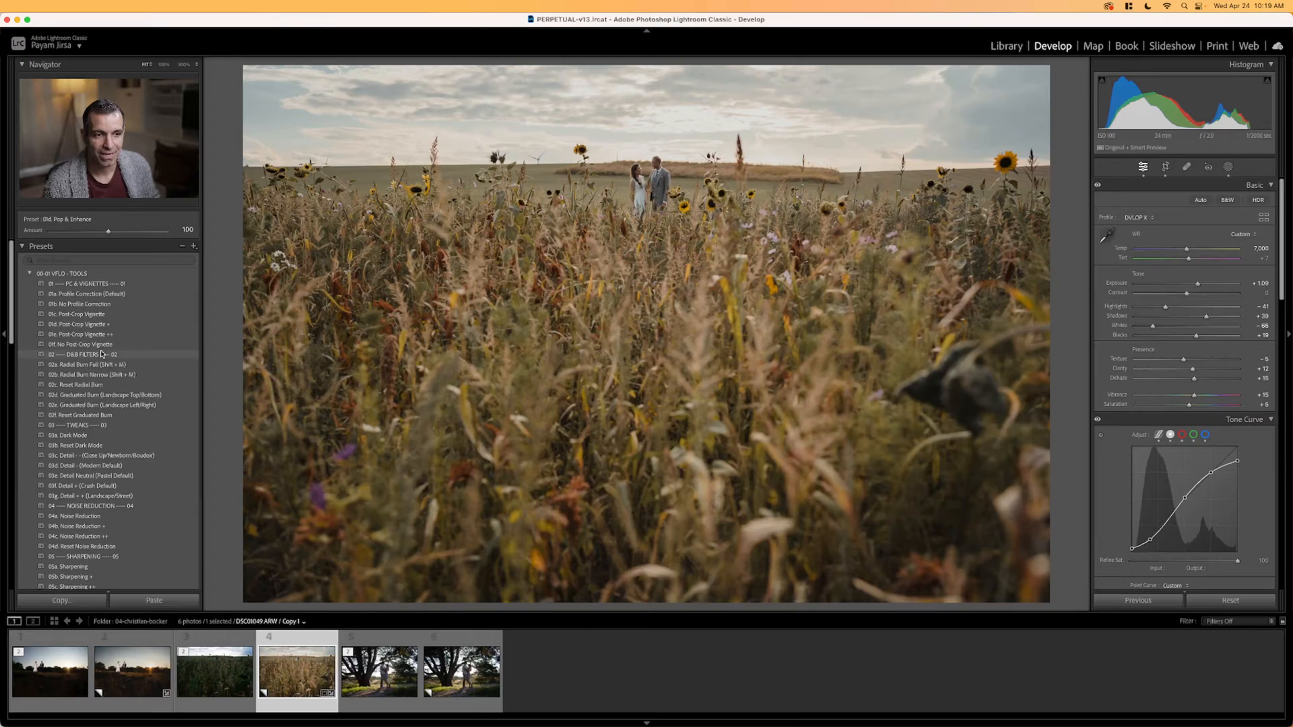
{"action": "left_click", "coordinate": [101, 365]}
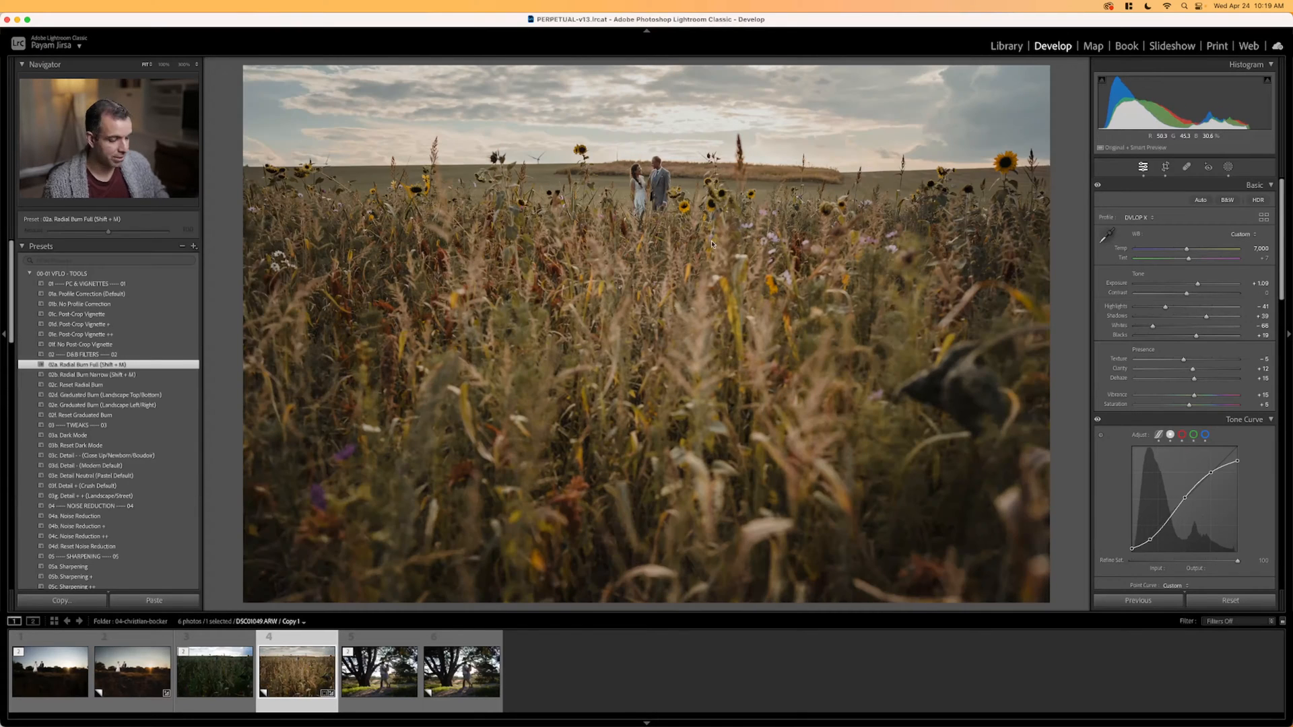
{"action": "key", "text": "shift+m"}
{"action": "left_click", "coordinate": [1003, 141]}
{"action": "left_click_drag", "start_coordinate": [644, 331], "coordinate": [650, 180]}
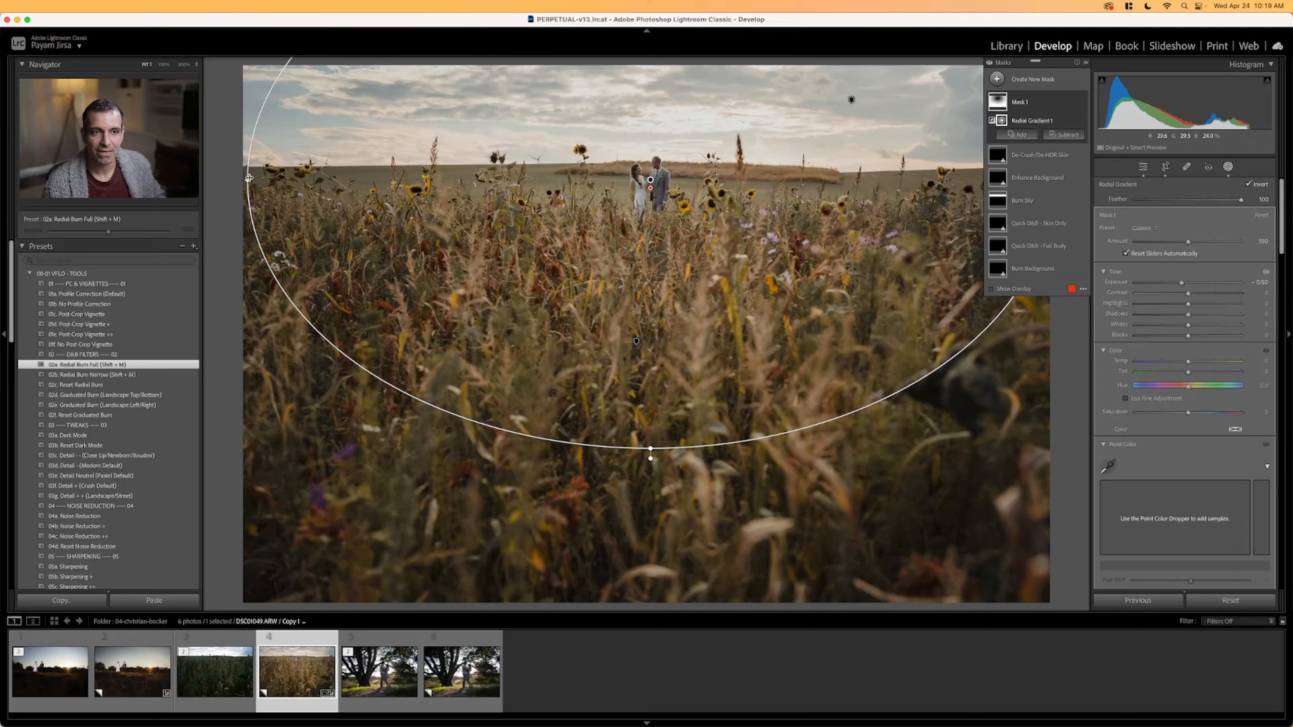
{"action": "left_click_drag", "start_coordinate": [249, 178], "coordinate": [452, 167]}
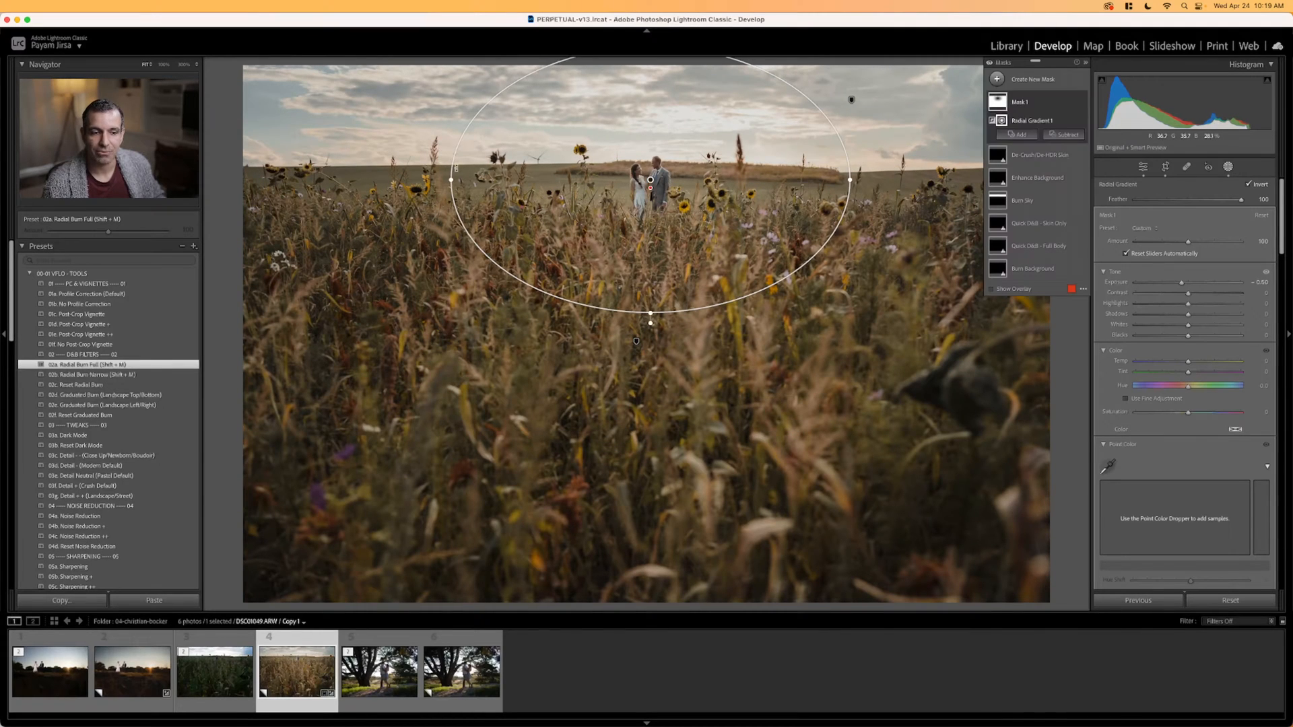
Strengthen the radial burn mask around the couple by setting its amount to 181.
{"action": "key", "text": "g"}
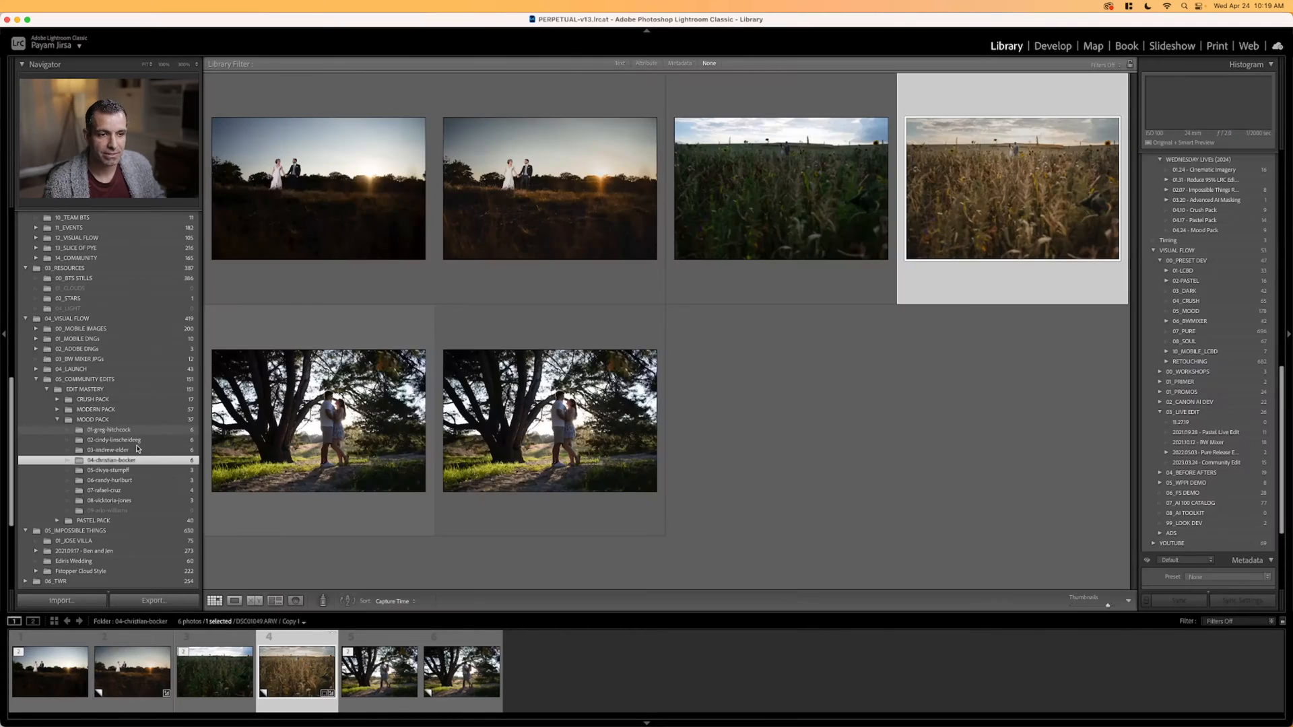
{"action": "key", "text": "d"}
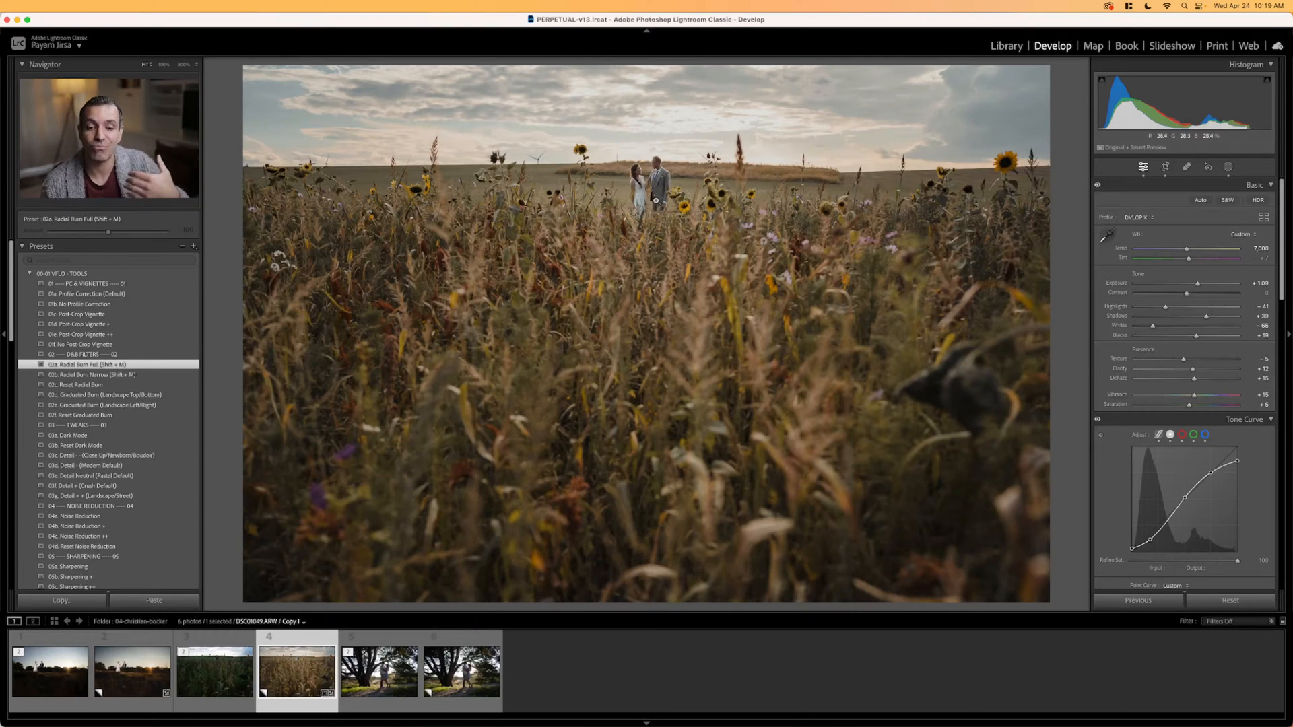
{"action": "key", "text": "shift+w"}
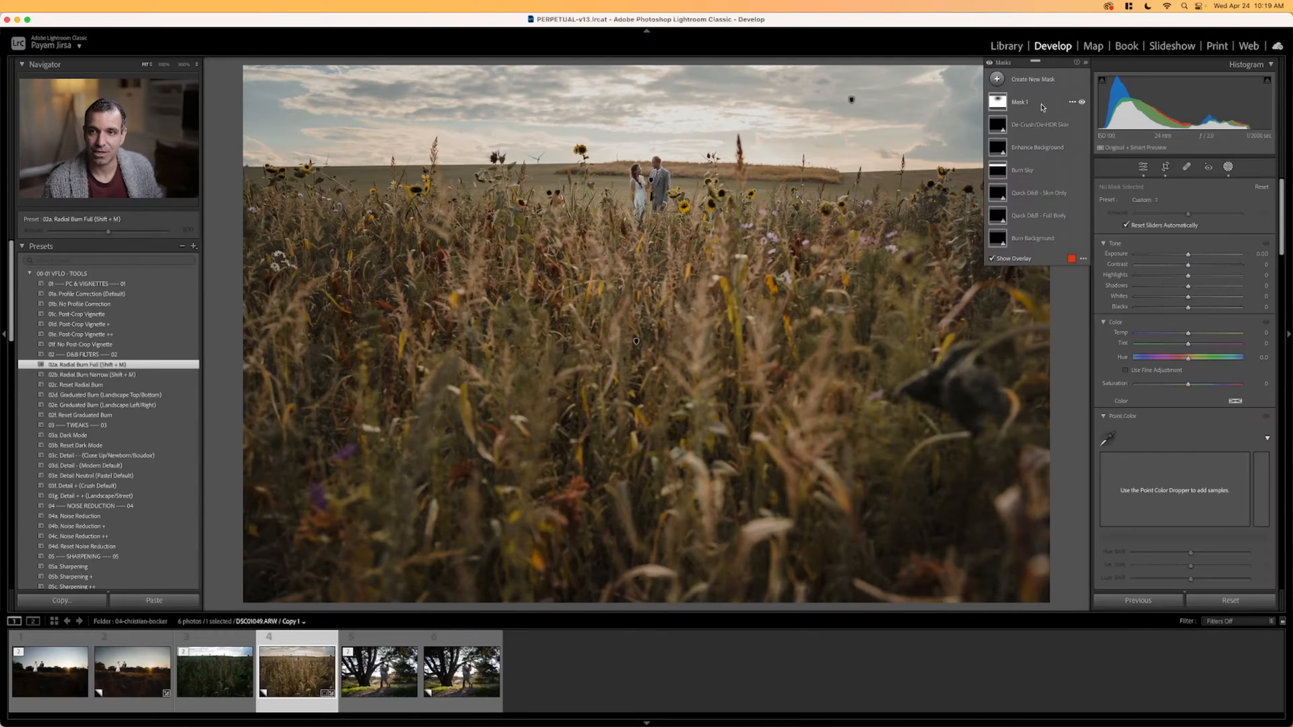
{"action": "key", "text": "shift+m"}
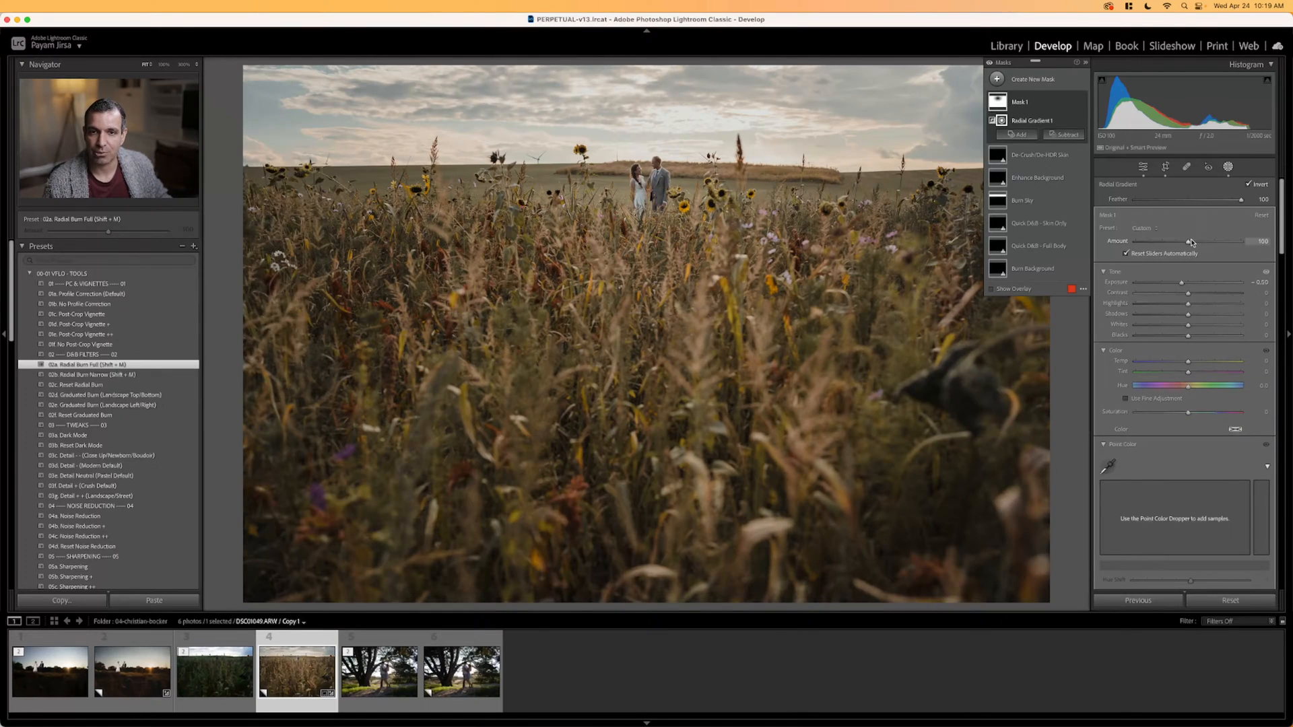
{"action": "left_click_drag", "start_coordinate": [1192, 243], "coordinate": [1235, 241]}
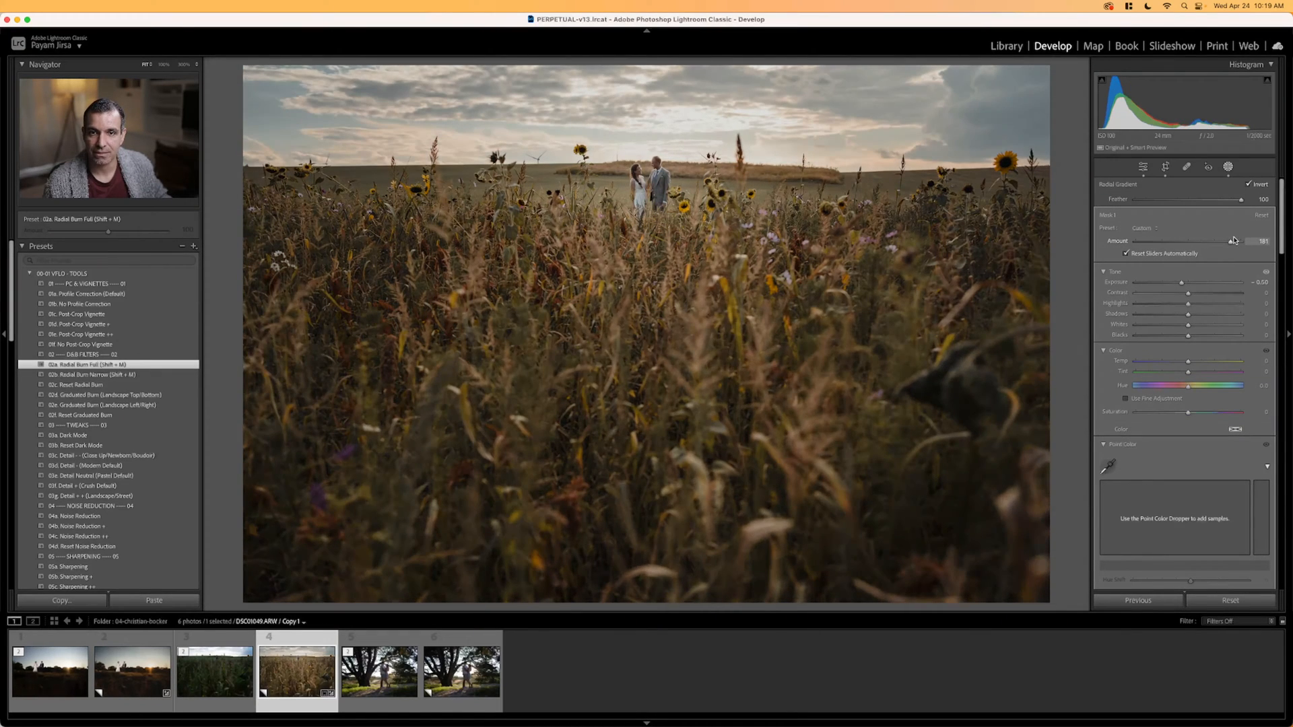
{"action": "key", "text": "shift+w"}
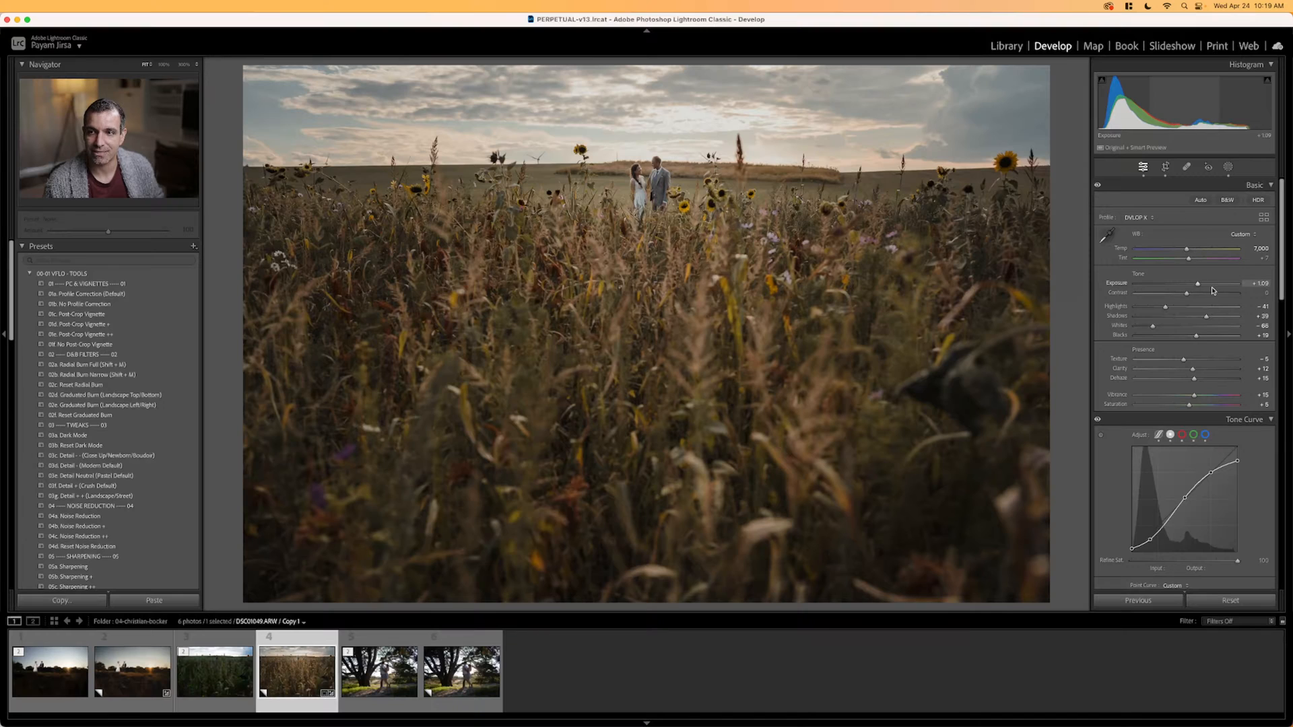
Set the sunflower field photo's exposure to +1.39, contrast to +20 and clarity to +22.
{"action": "left_click_drag", "start_coordinate": [1195, 293], "coordinate": [1206, 297]}
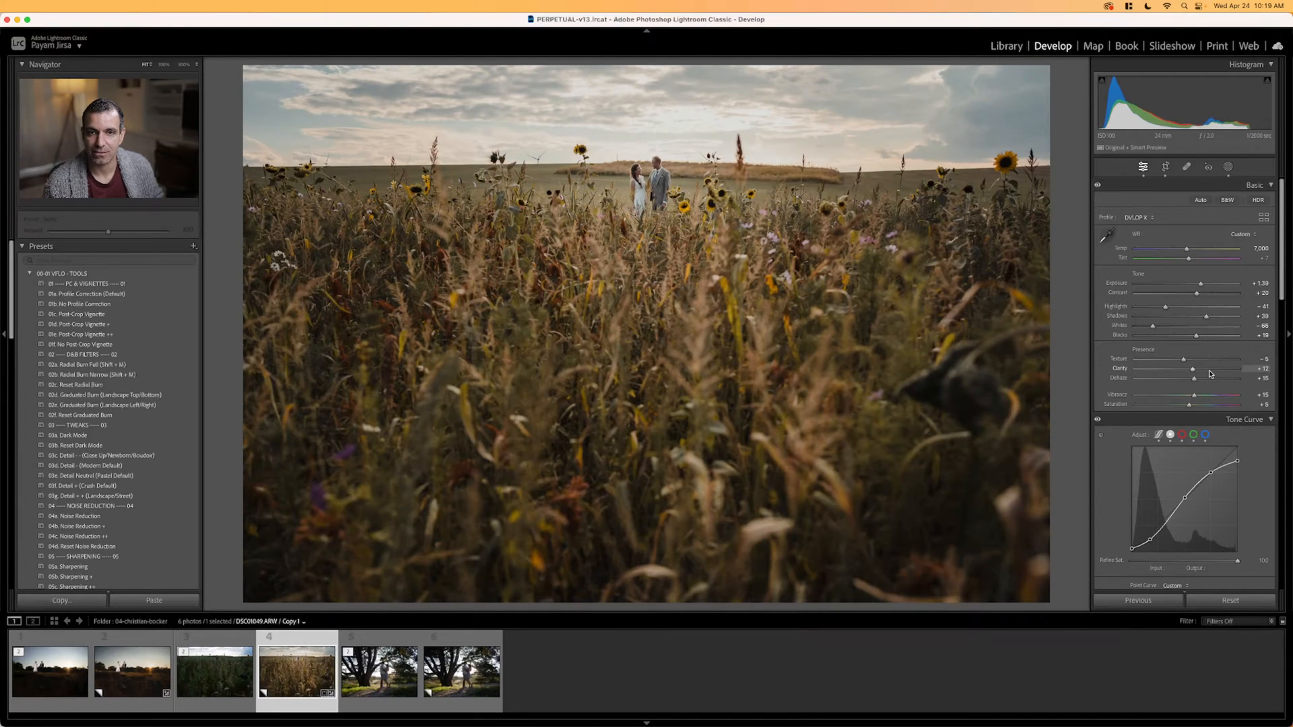
{"action": "key", "text": "Up"}
{"action": "key", "text": "Up"}
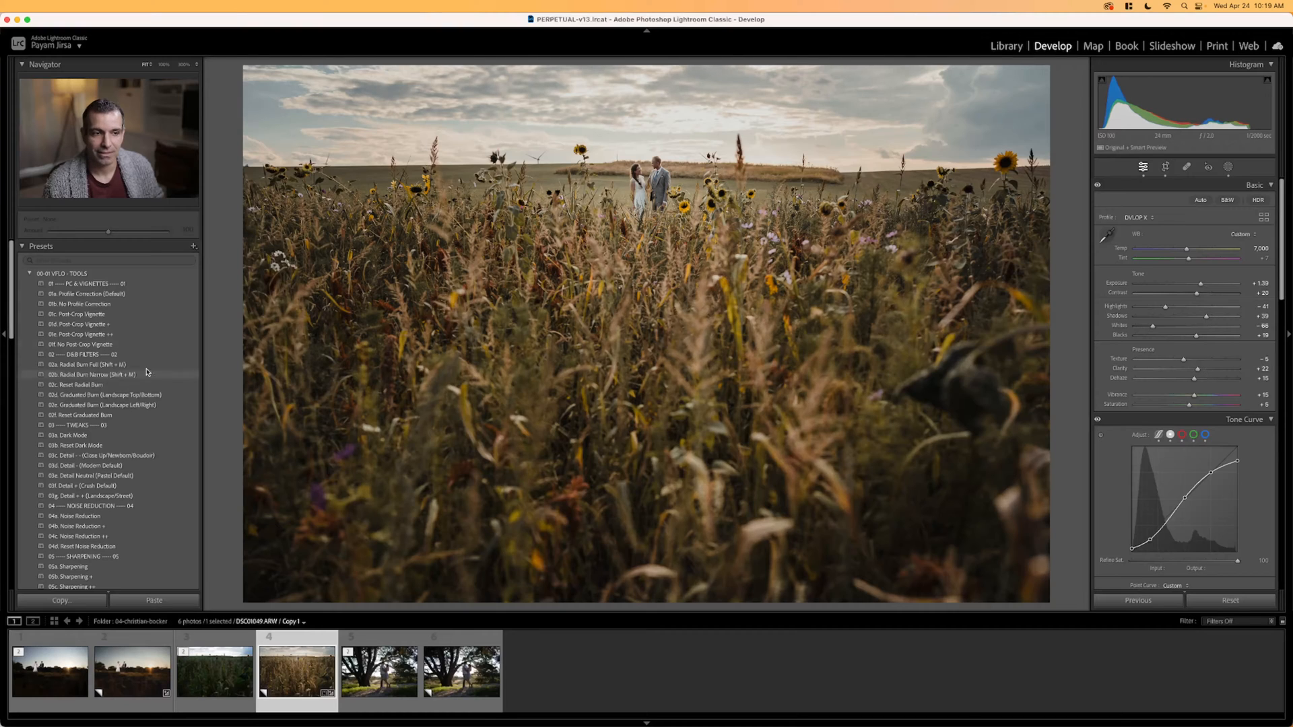
Compare the Detail + and Detail ++ tweak presets and apply Detail + (Crush Default) to the sunflower field photo.
{"action": "scroll", "coordinate": [169, 396], "scroll_direction": "down", "scroll_amount": 3}
{"action": "left_click", "coordinate": [123, 405]}
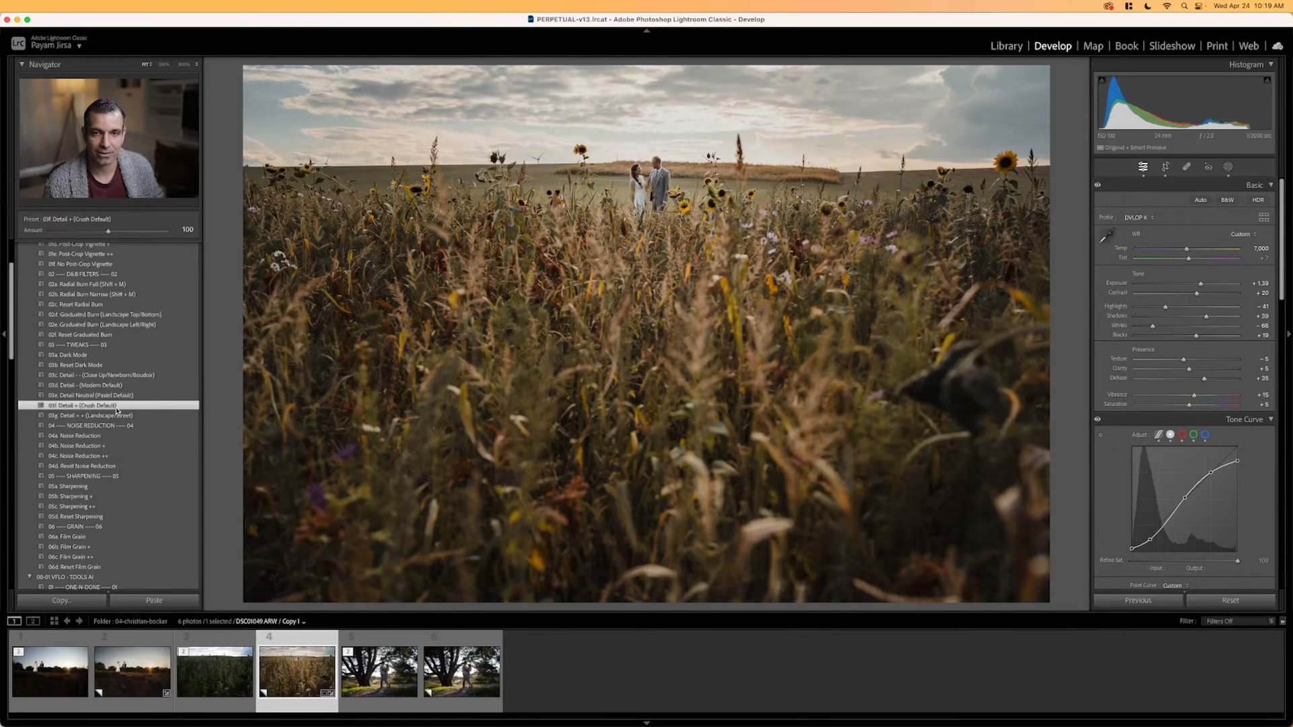
{"action": "left_click", "coordinate": [115, 415]}
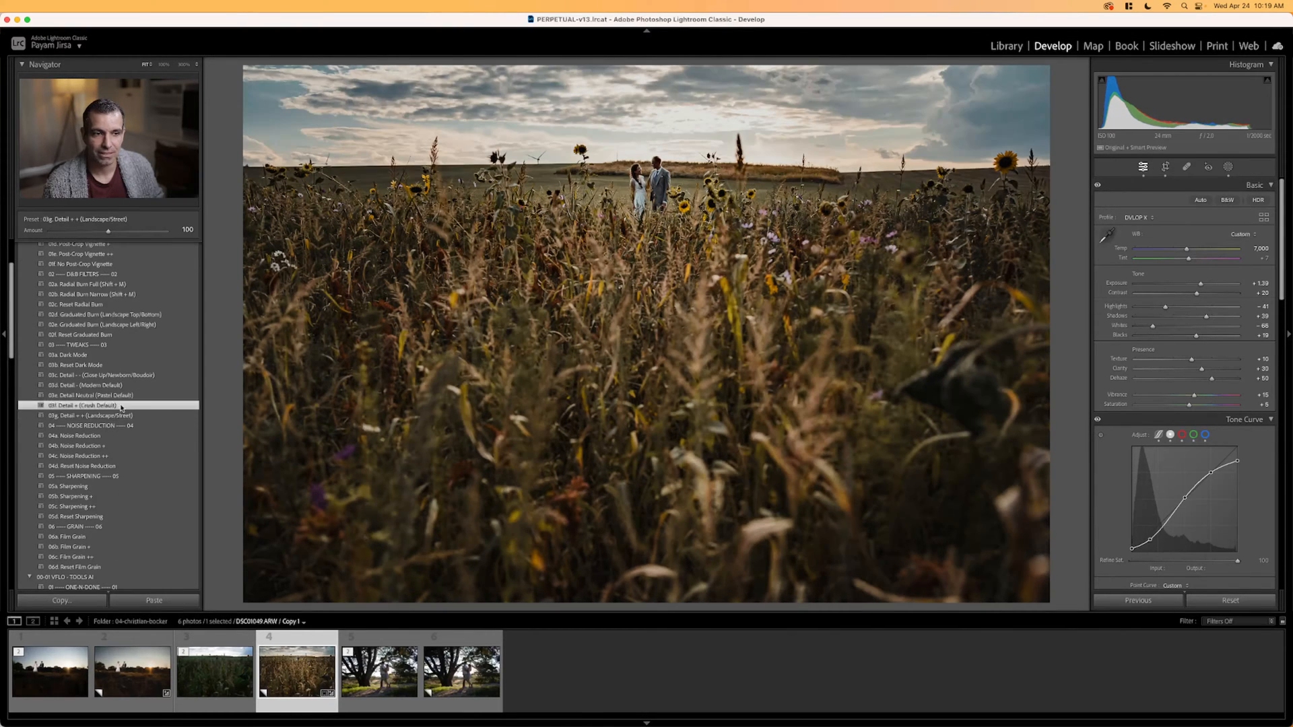
{"action": "key", "text": "Up"}
{"action": "key", "text": "Up"}
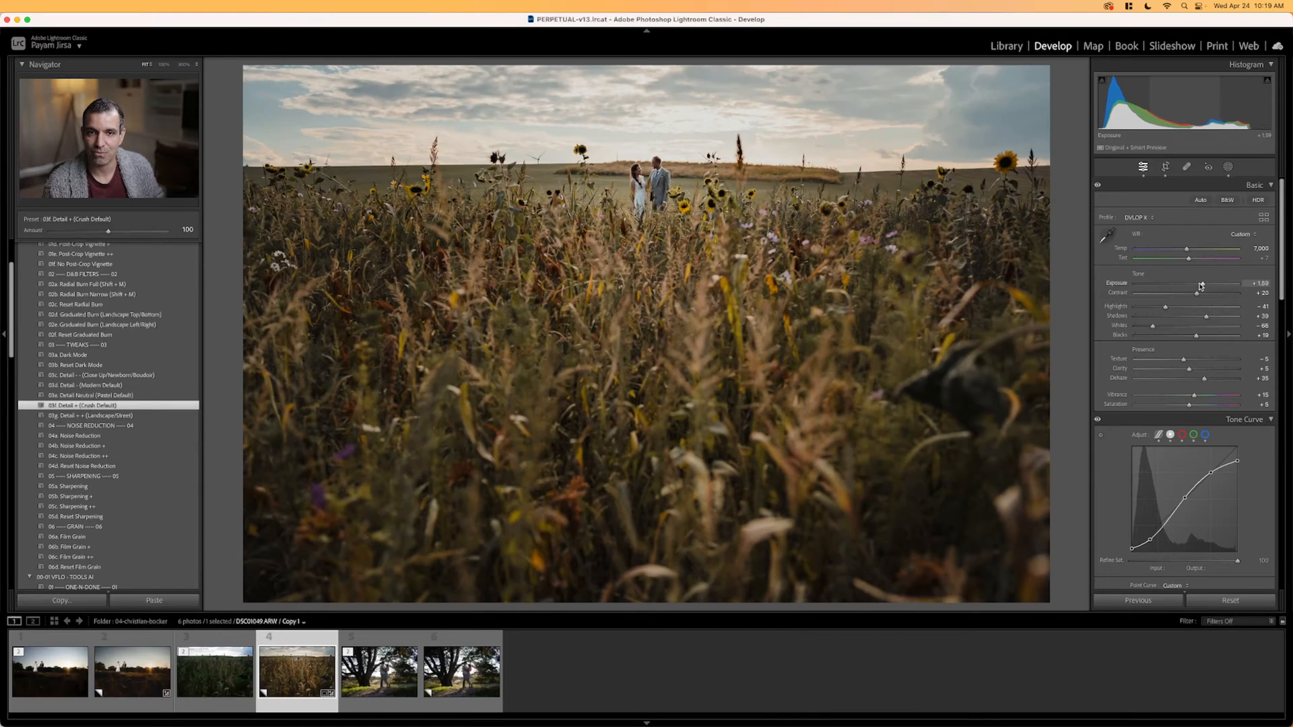
Set the sunflower field photo's exposure to +1.69 and temperature to 7,200, and inspect the couple up close.
{"action": "key", "text": "Up"}
{"action": "key", "text": "Up"}
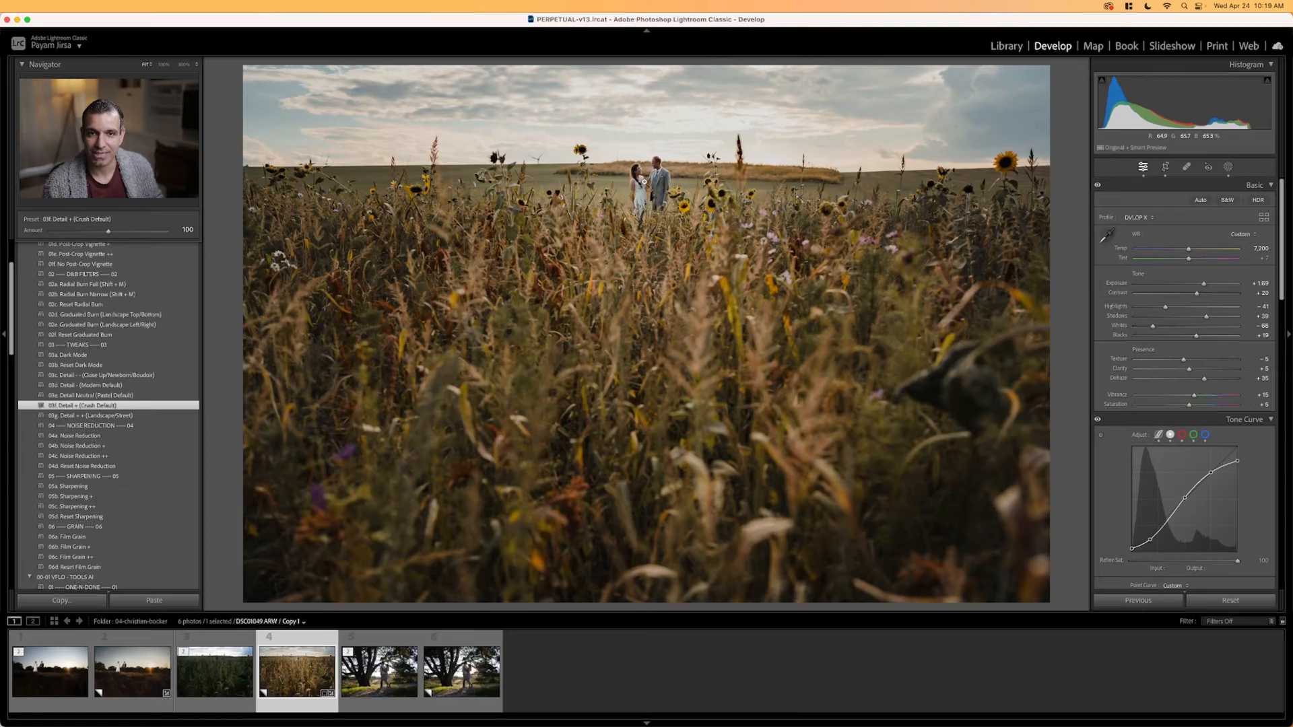
{"action": "left_click", "coordinate": [647, 171]}
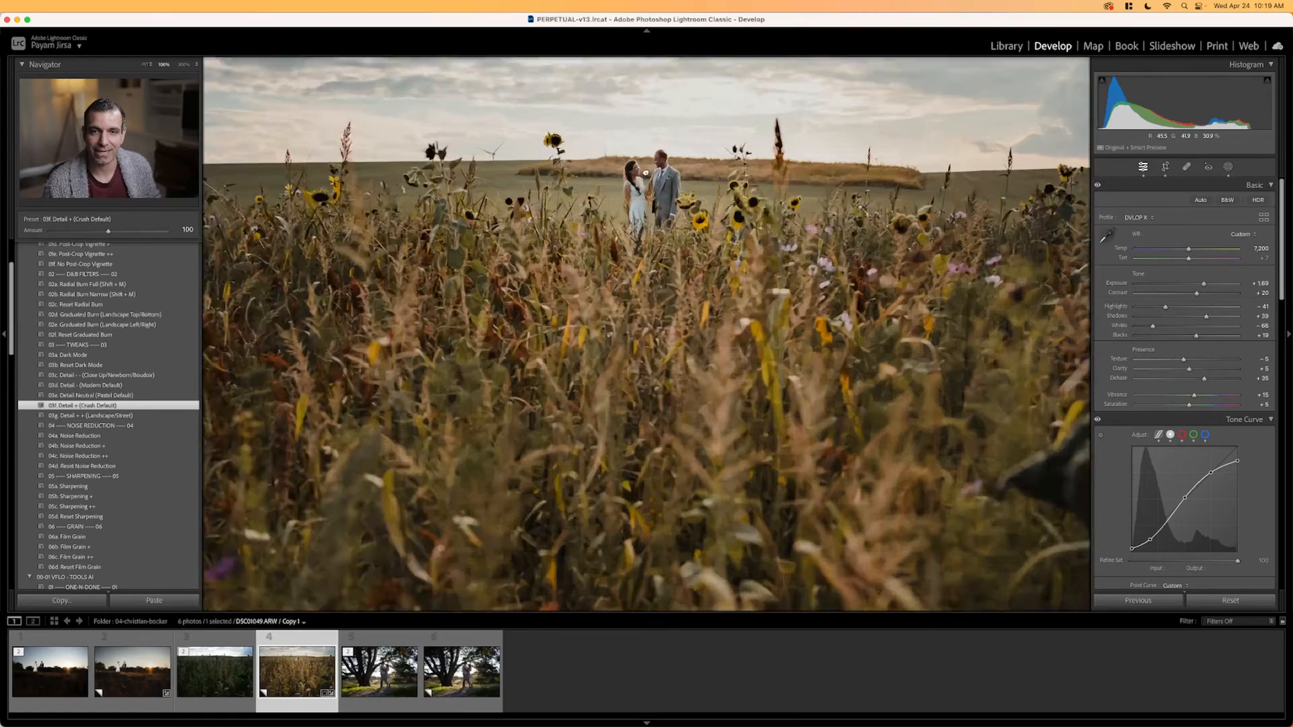
{"action": "left_click", "coordinate": [654, 170]}
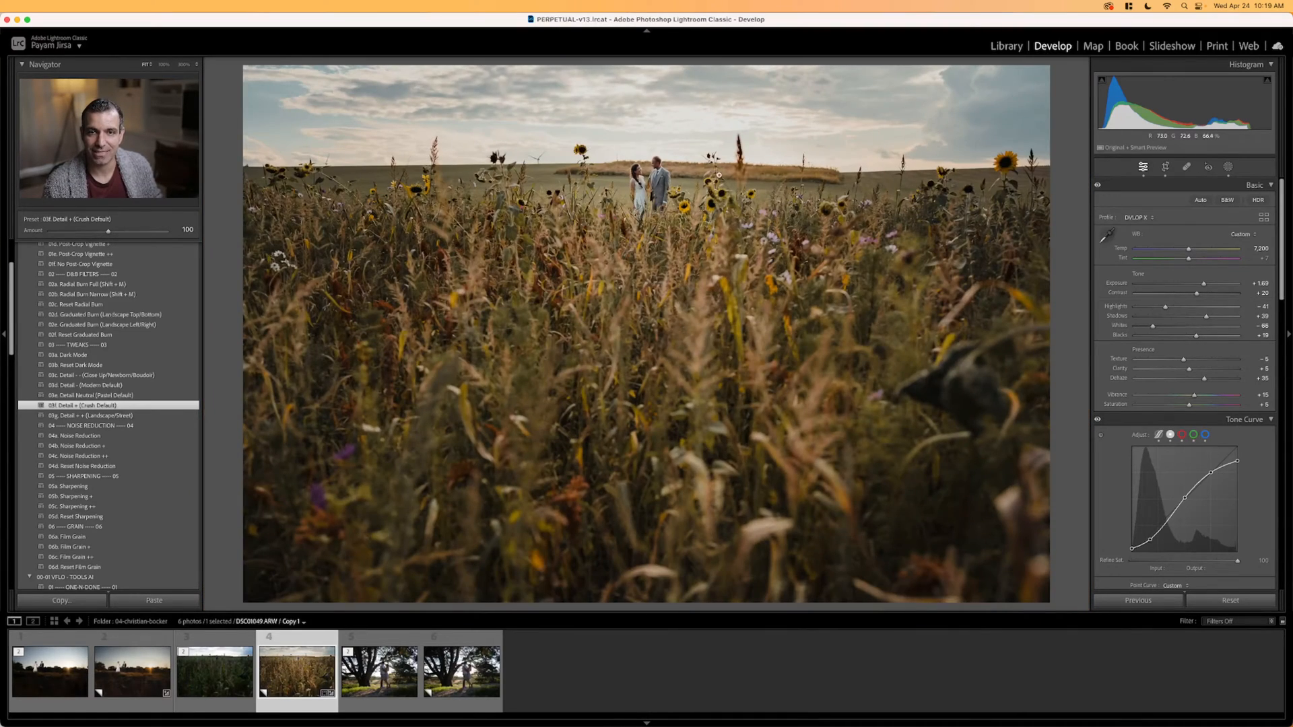
Compare the edited sunflower field photo with its unedited original.
{"action": "key", "text": "Left"}
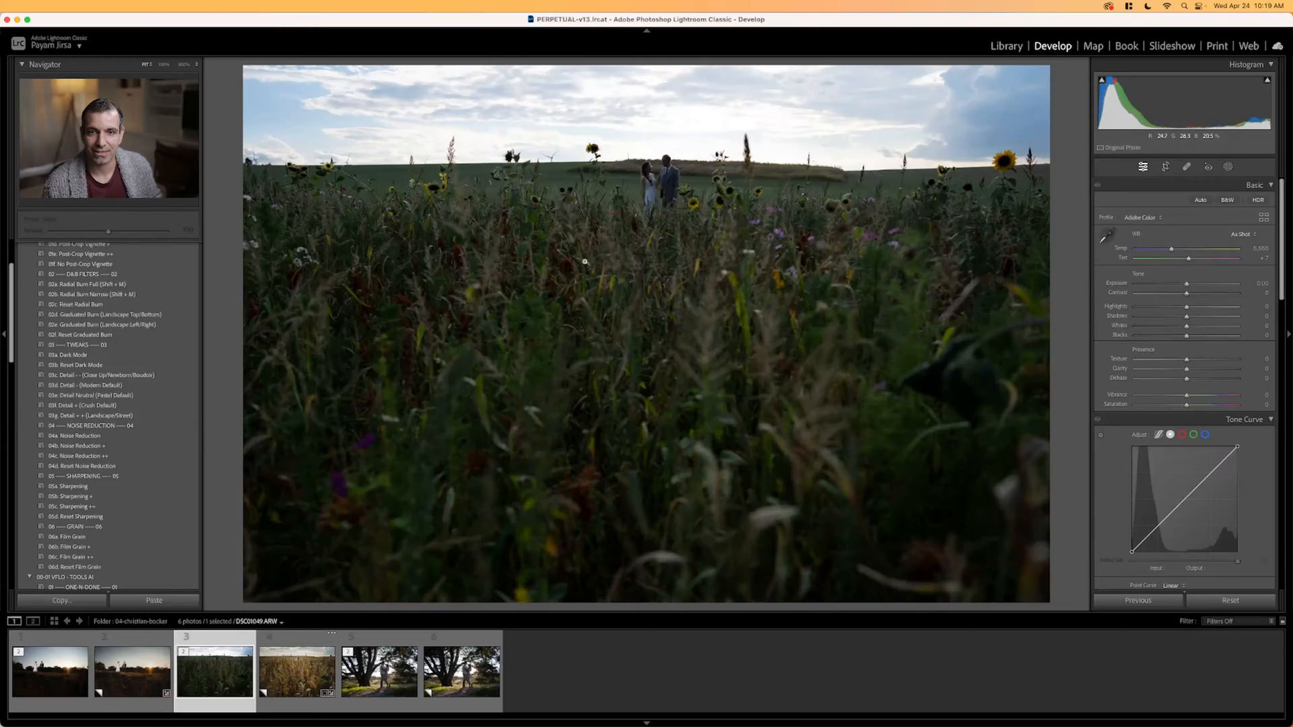
{"action": "key", "text": "Right"}
{"action": "key", "text": "Left"}
{"action": "key", "text": "Right"}
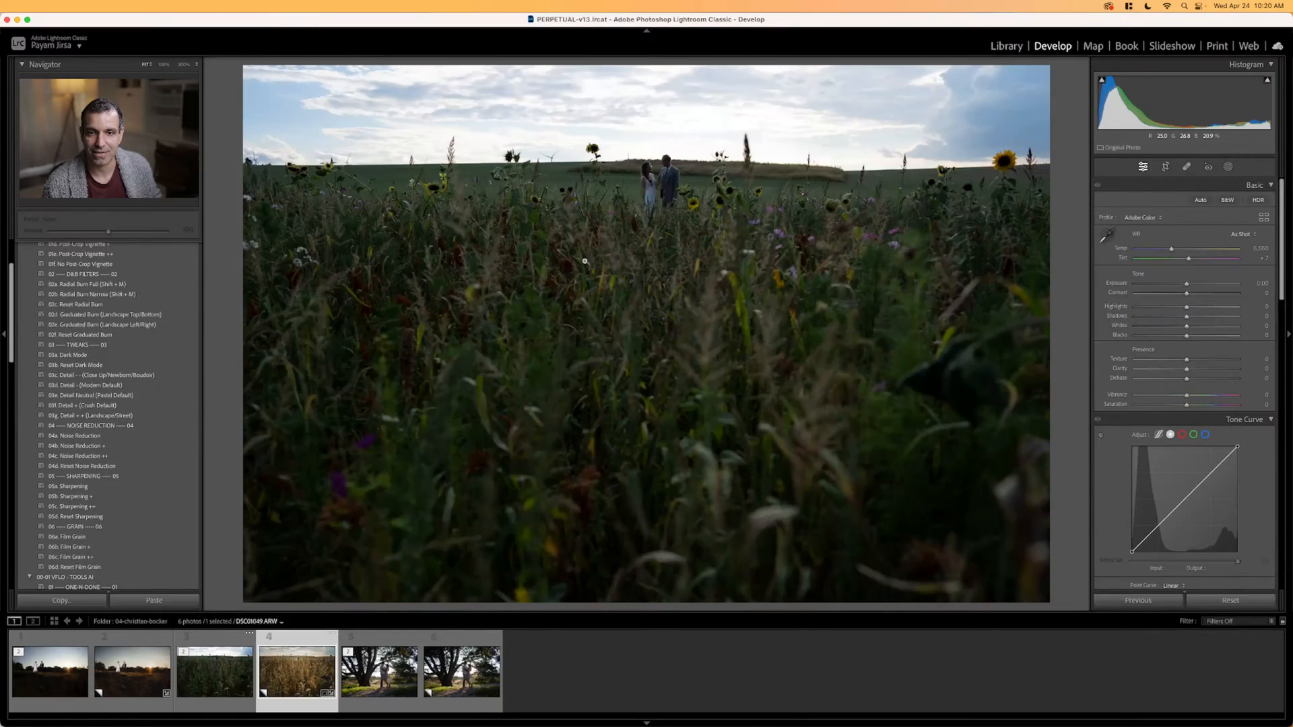
Go to the virtual copy of the couple under the tree and bring up the Mood presets.
{"action": "key", "text": "Right"}
{"action": "key", "text": "Right"}
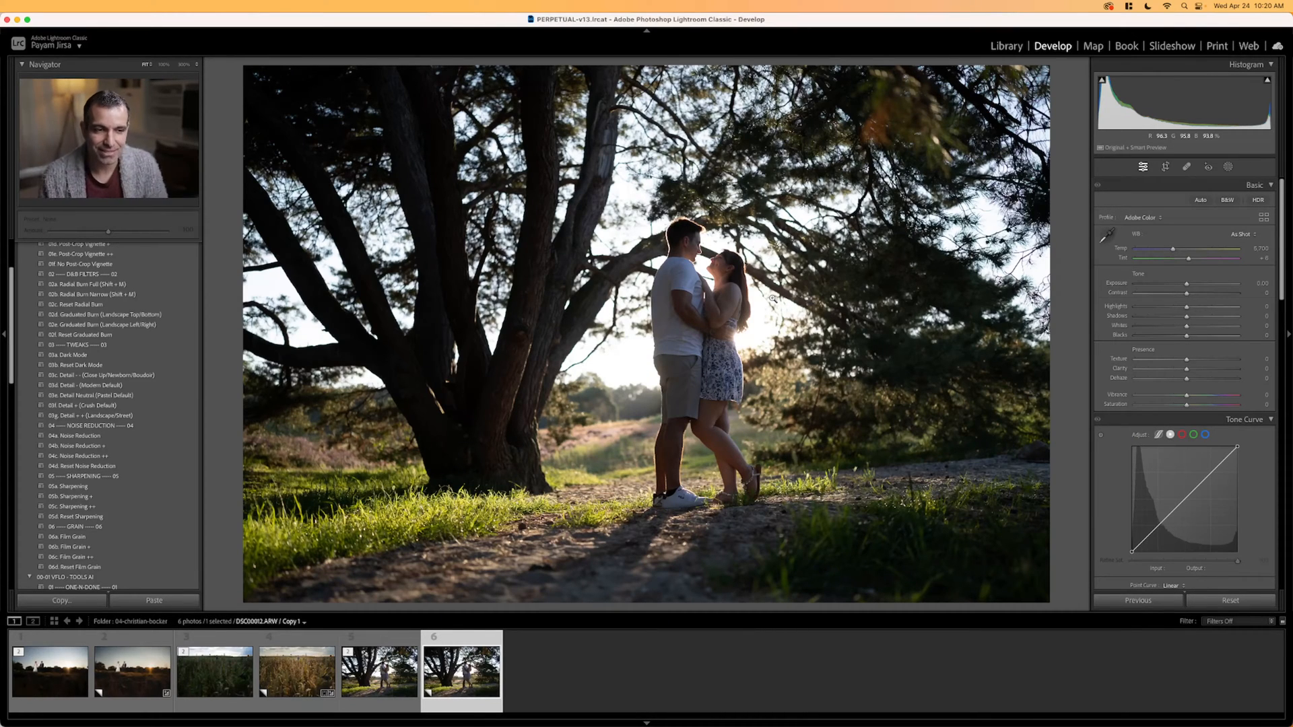
{"action": "scroll", "coordinate": [117, 385], "scroll_direction": "down", "scroll_amount": 10}
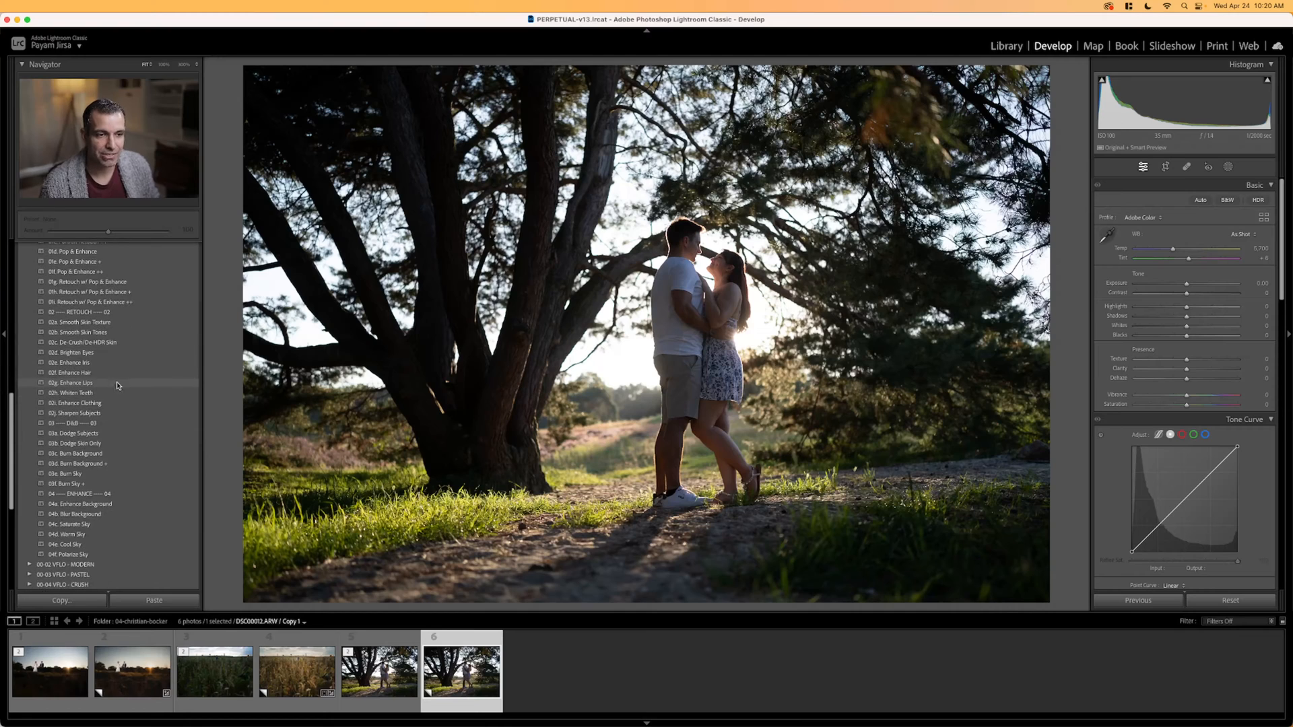
{"action": "scroll", "coordinate": [117, 385], "scroll_direction": "down", "scroll_amount": 5}
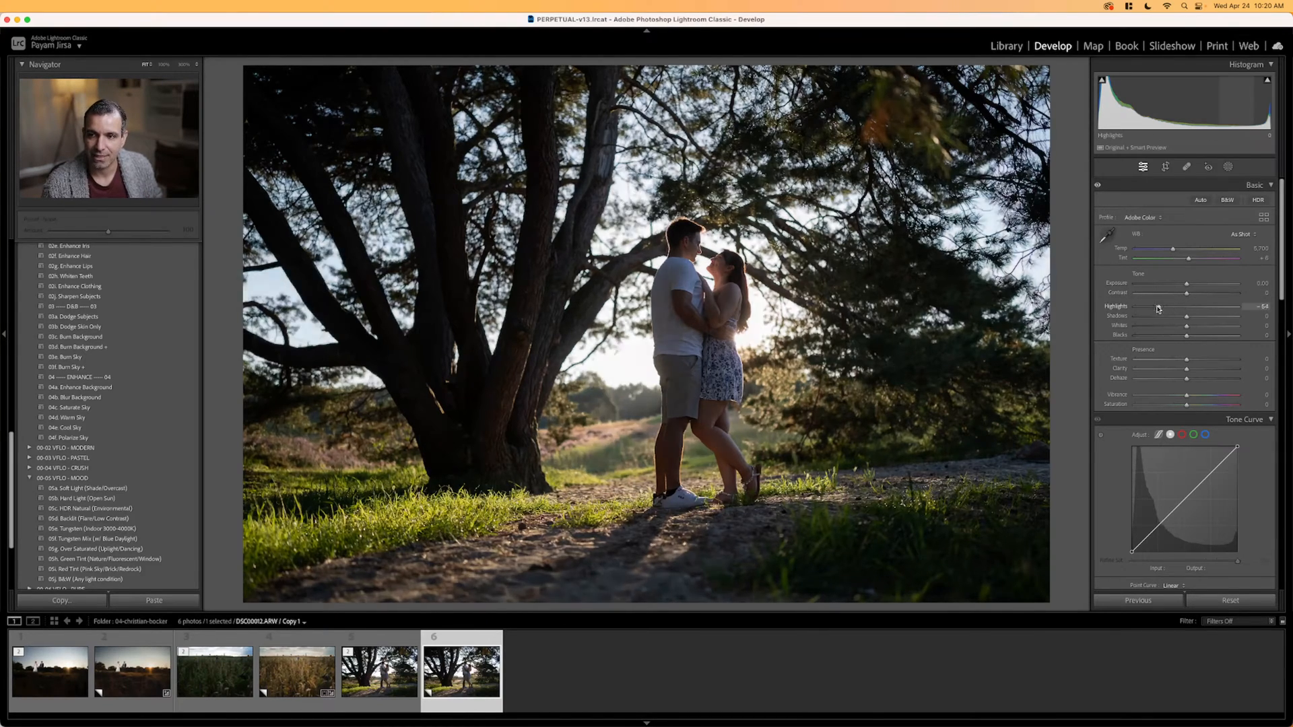
Try flattening the tree photo's tones with highlights -71, shadows +53, whites -47 and blacks +60.
{"action": "left_click_drag", "start_coordinate": [1169, 309], "coordinate": [1218, 338]}
{"action": "left_click", "coordinate": [1167, 330]}
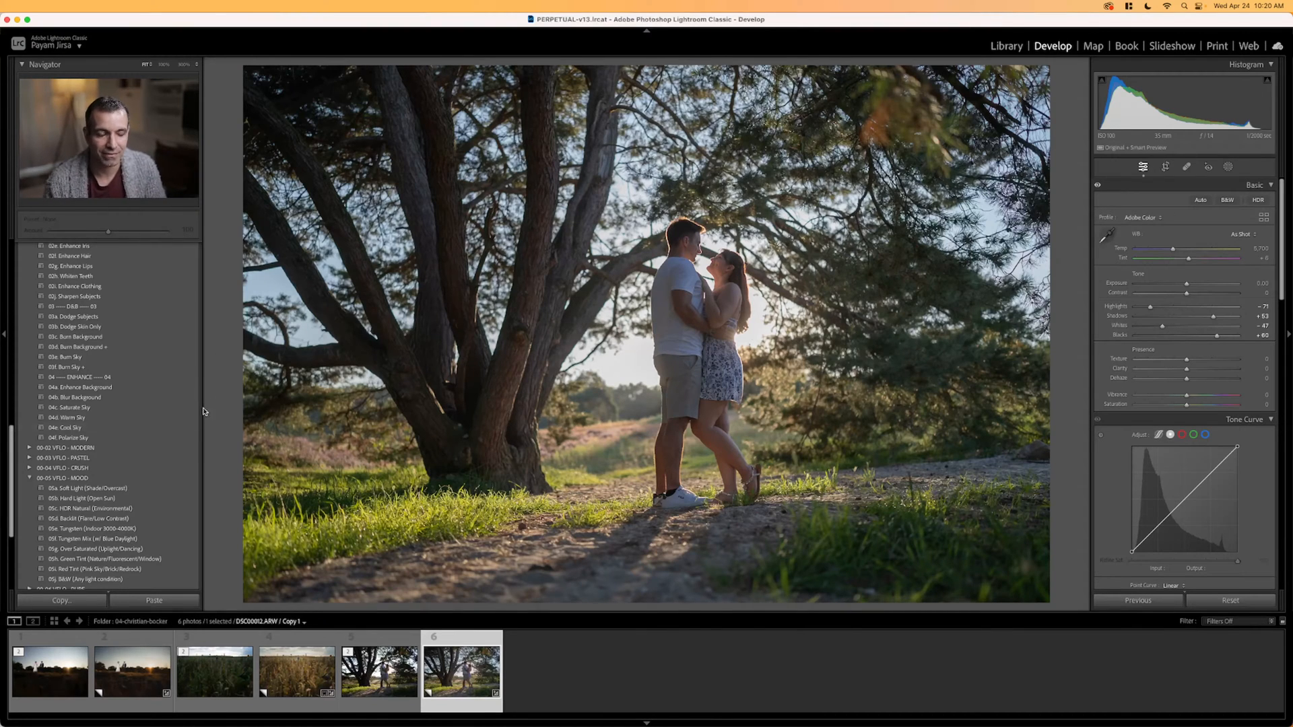
Try the Mood preset Soft Light (Shade/Overcast) on the tree photo, and apply Hard Light (Open Sun) instead.
{"action": "left_click", "coordinate": [87, 488]}
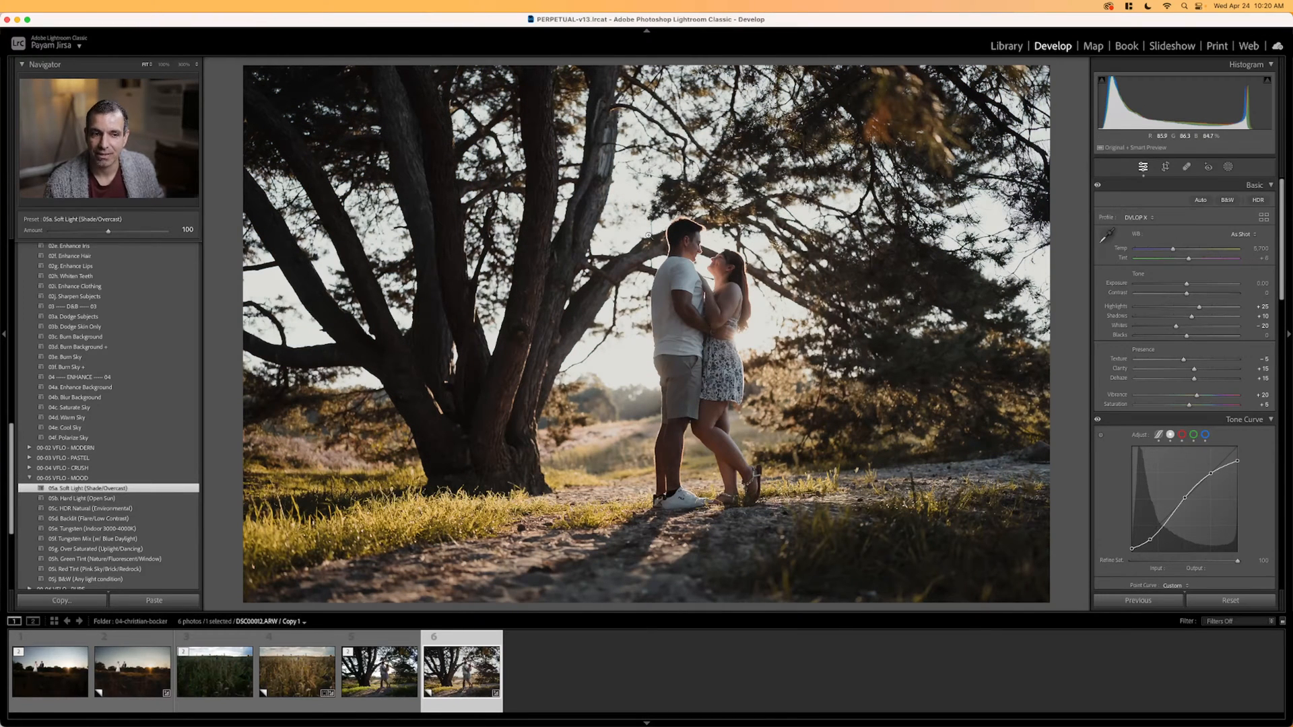
{"action": "left_click", "coordinate": [131, 497]}
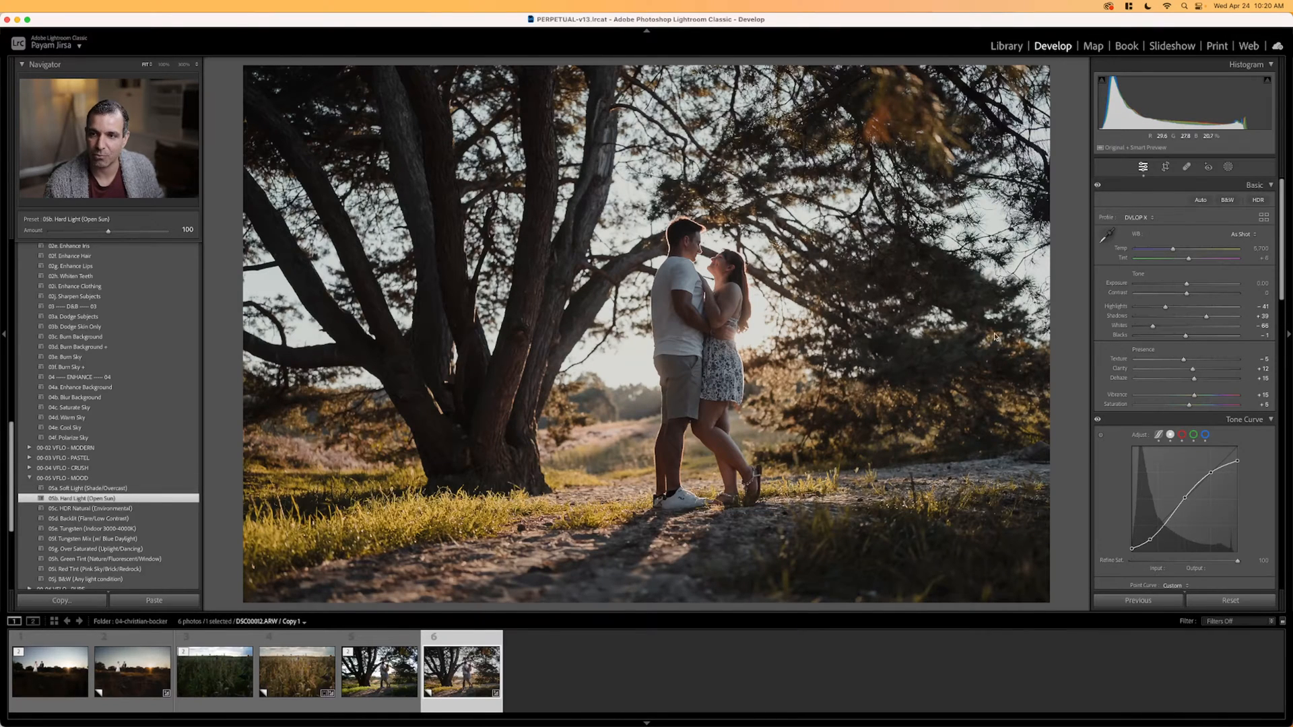
Brighten and warm the tree photo with exposure +0.66, temperature 6,900 and tint +1.
{"action": "left_click_drag", "start_coordinate": [1186, 283], "coordinate": [1195, 285]}
{"action": "key", "text": "shift+Up"}
{"action": "key", "text": "shift+Up"}
{"action": "key", "text": "shift+Up"}
{"action": "key", "text": "shift+Up"}
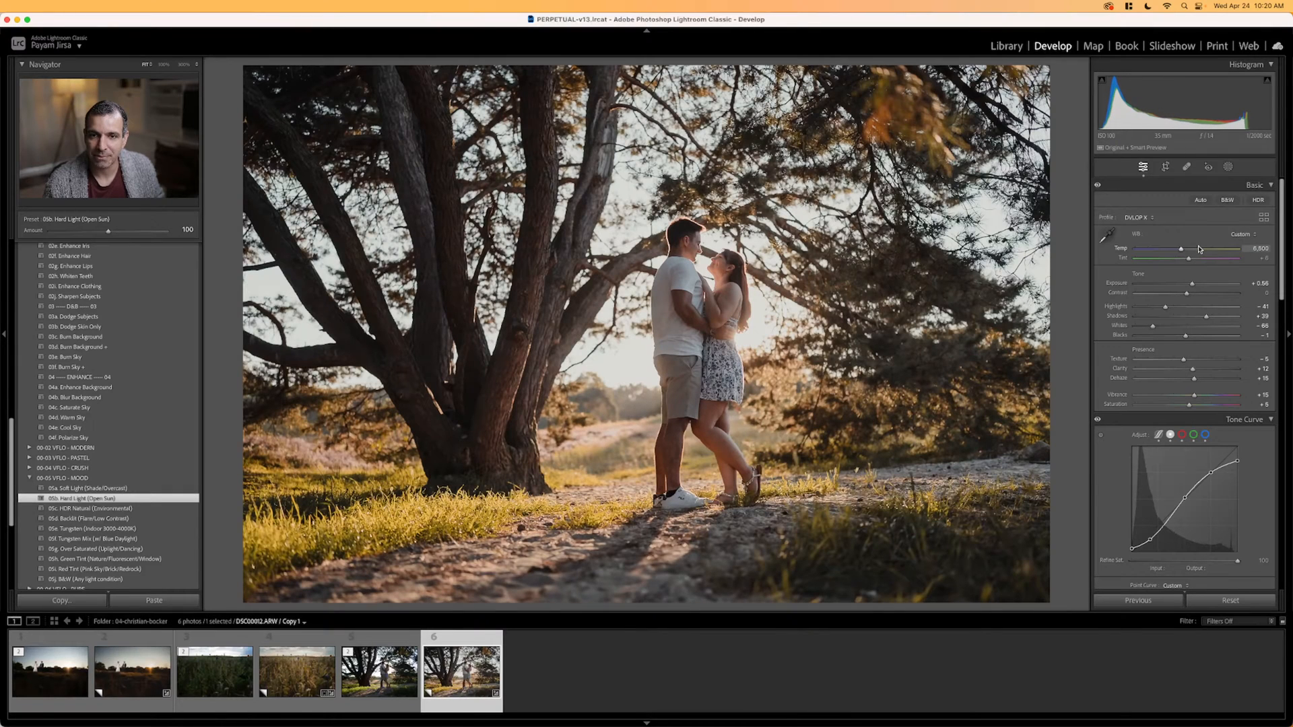
{"action": "key", "text": "shift+Down"}
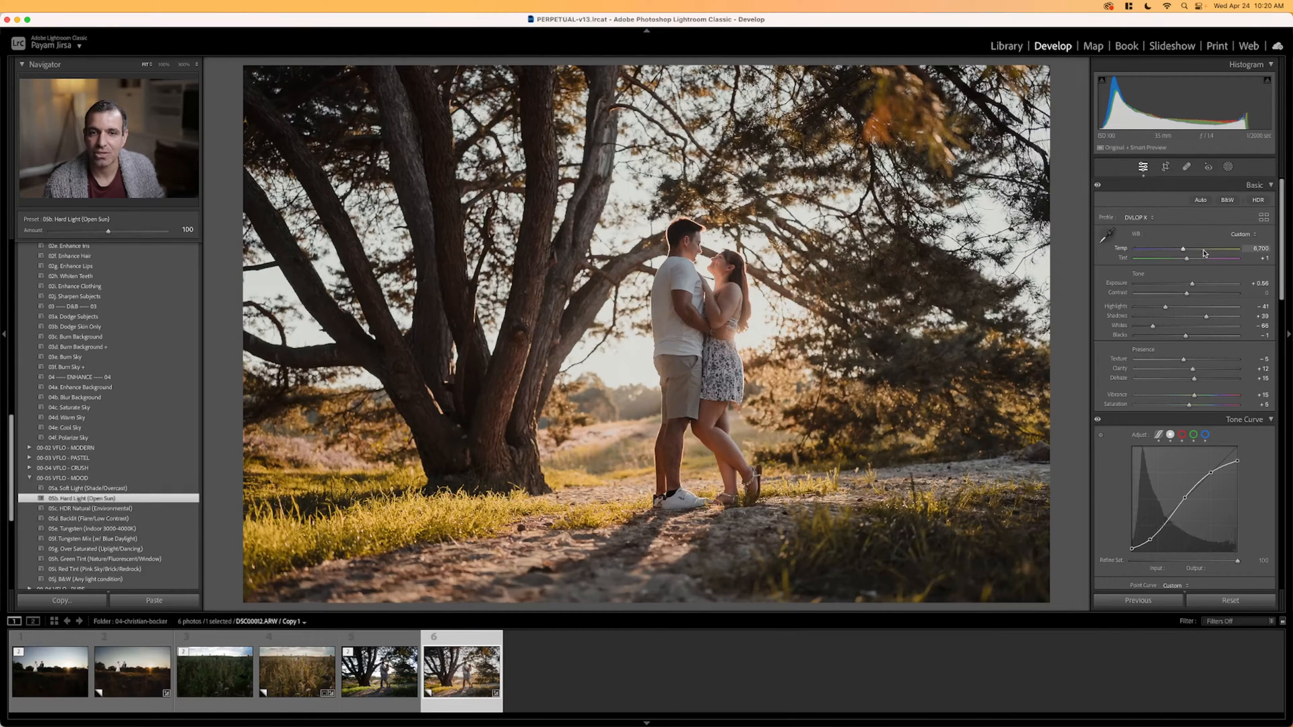
{"action": "key", "text": "Up"}
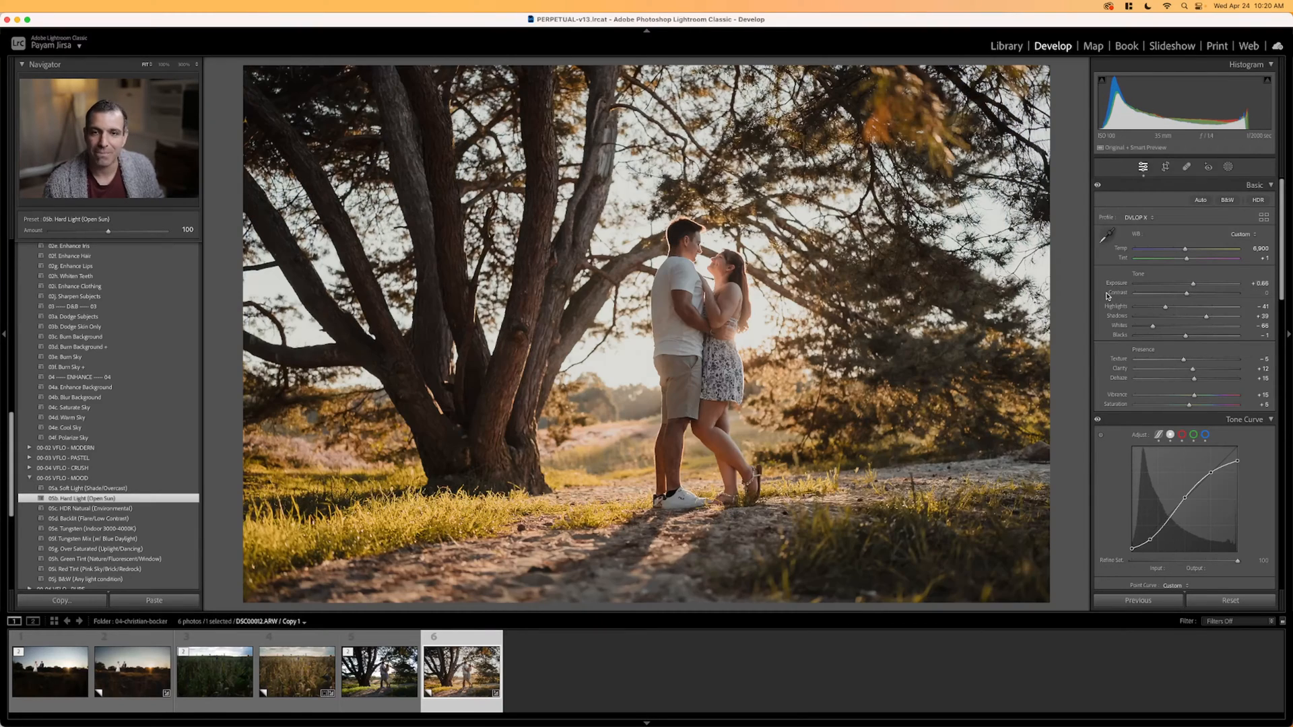
Raise the contrast of the tree photo's edited virtual copy to +10.
{"action": "key", "text": "shift+Up"}
{"action": "key", "text": "Down"}
{"action": "key", "text": "Down"}
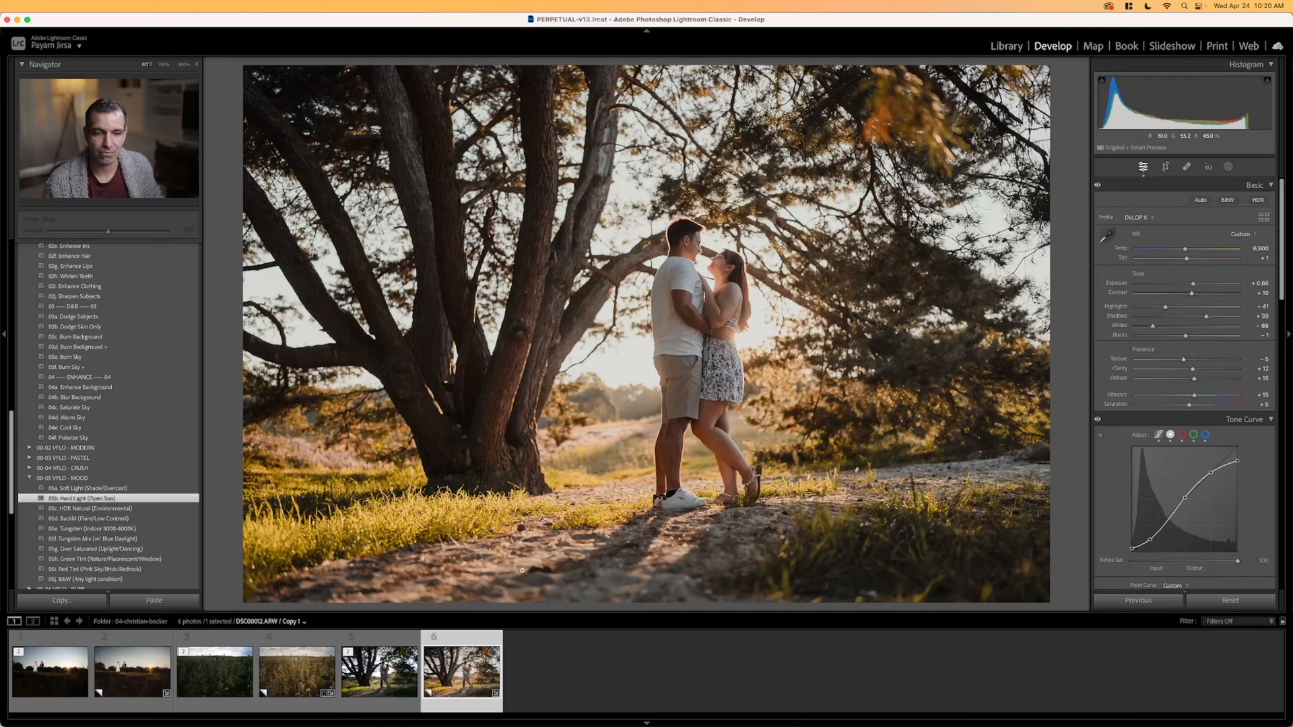
Go back to the unedited original of the couple under the tree and create another virtual copy of it.
{"action": "left_click", "coordinate": [409, 675]}
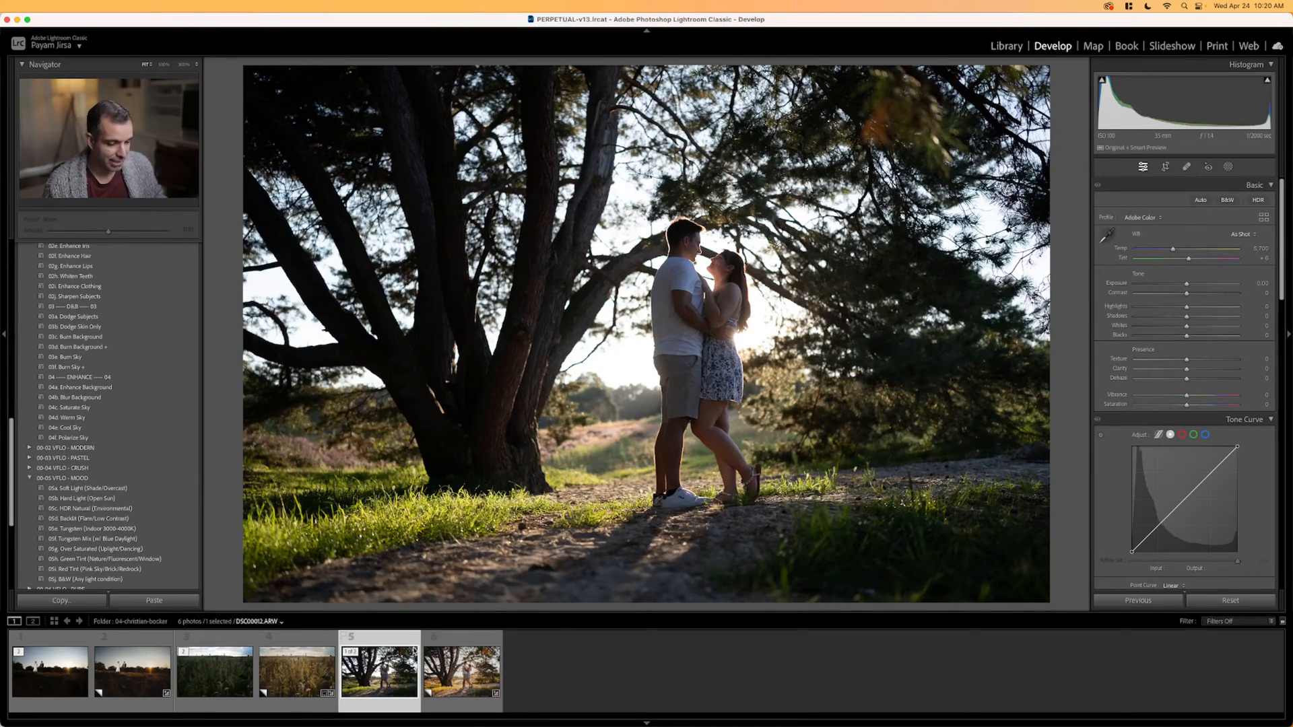
{"action": "key", "text": "super+apostrophe"}
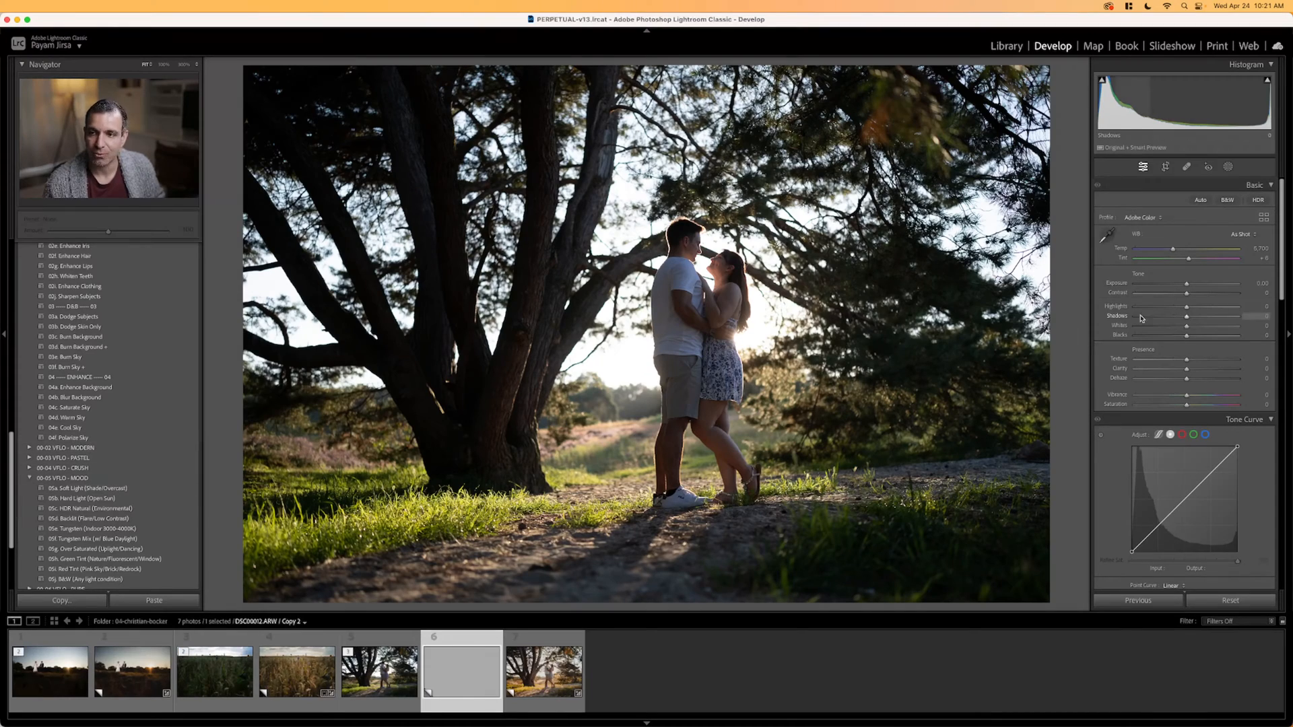
Flatten the second virtual copy with Highlights -64, Shadows +58, lowered Whites, Blacks +100 and Saturation +18, comparing it with the finished edit.
{"action": "left_click_drag", "start_coordinate": [1186, 306], "coordinate": [1246, 336]}
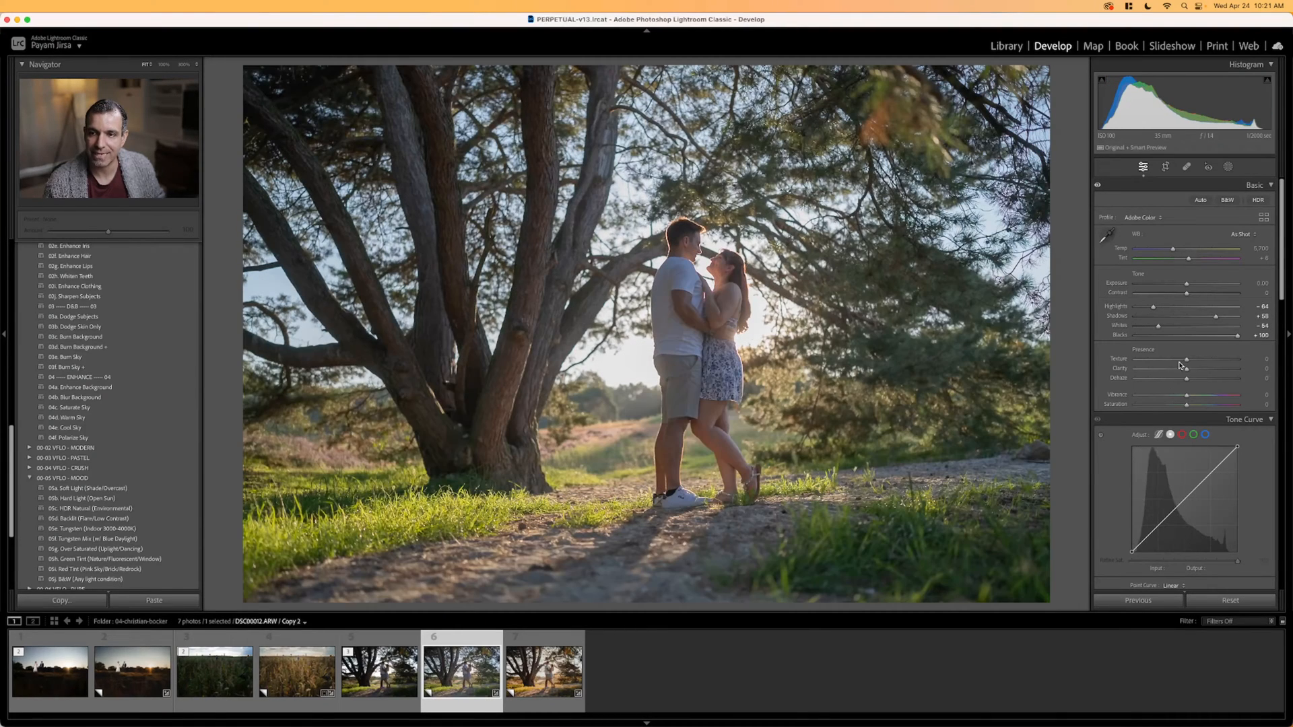
{"action": "left_click_drag", "start_coordinate": [1187, 404], "coordinate": [1195, 406]}
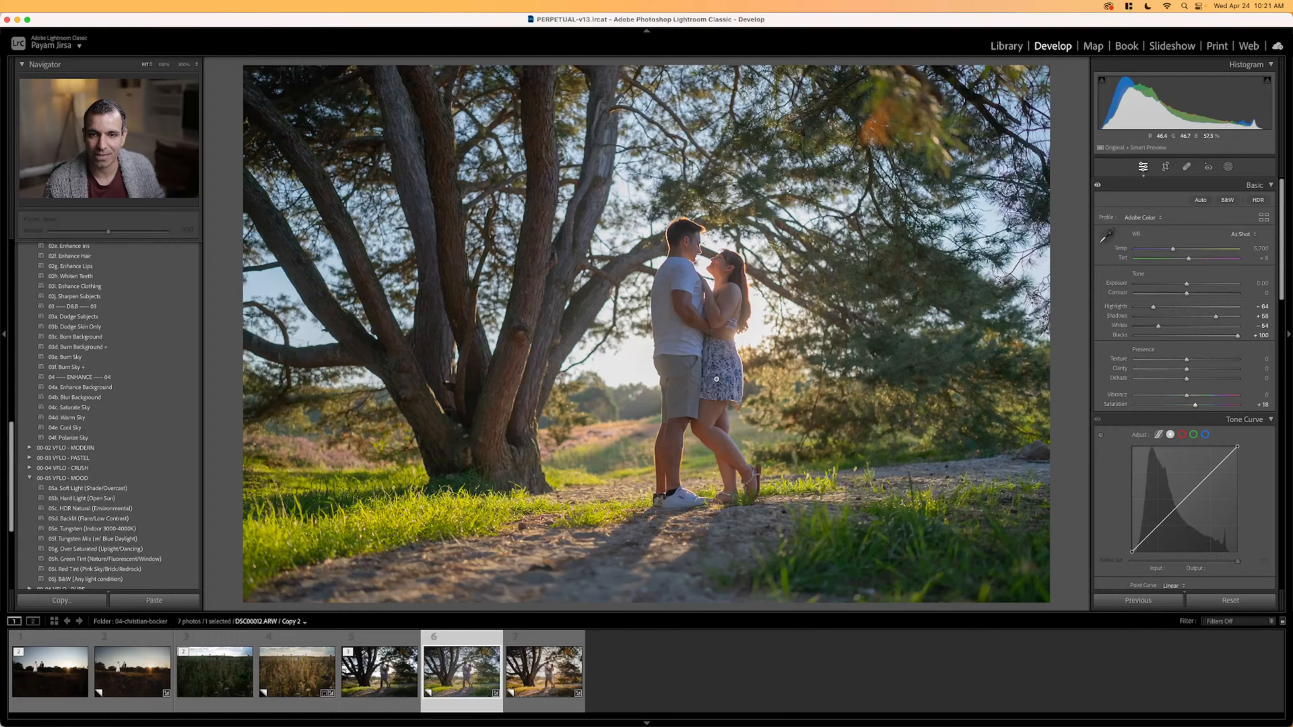
{"action": "key", "text": "Right"}
{"action": "key", "text": "Left"}
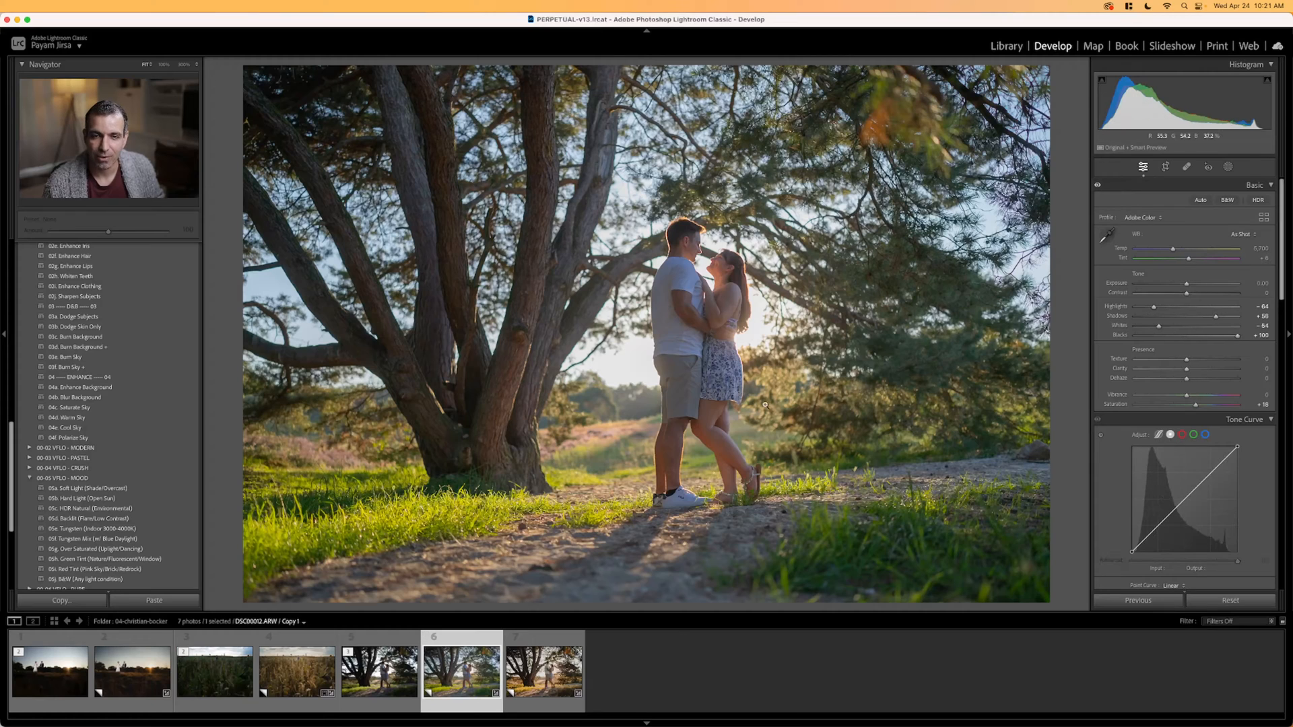
{"action": "key", "text": "Right"}
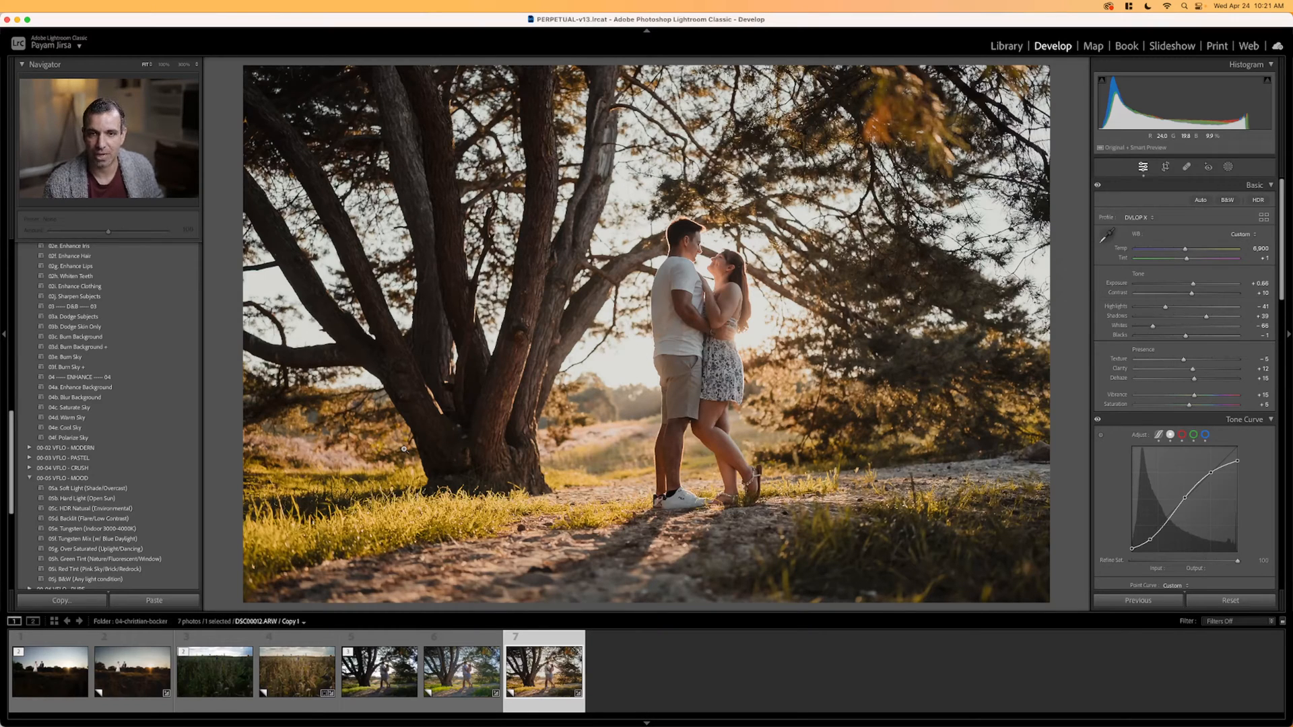
Remove the second virtual copy of the couple under the tree from the catalog.
{"action": "left_click", "coordinate": [472, 667]}
{"action": "right_click", "coordinate": [473, 666]}
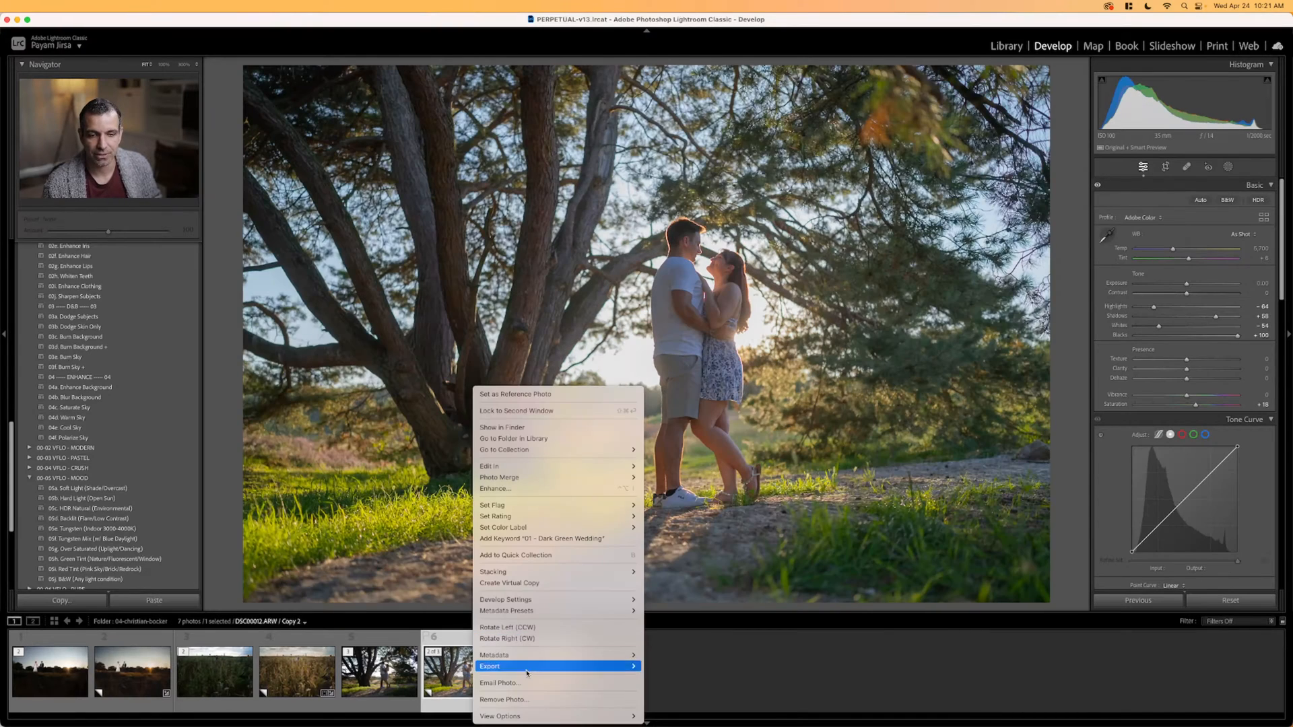
{"action": "left_click", "coordinate": [524, 700]}
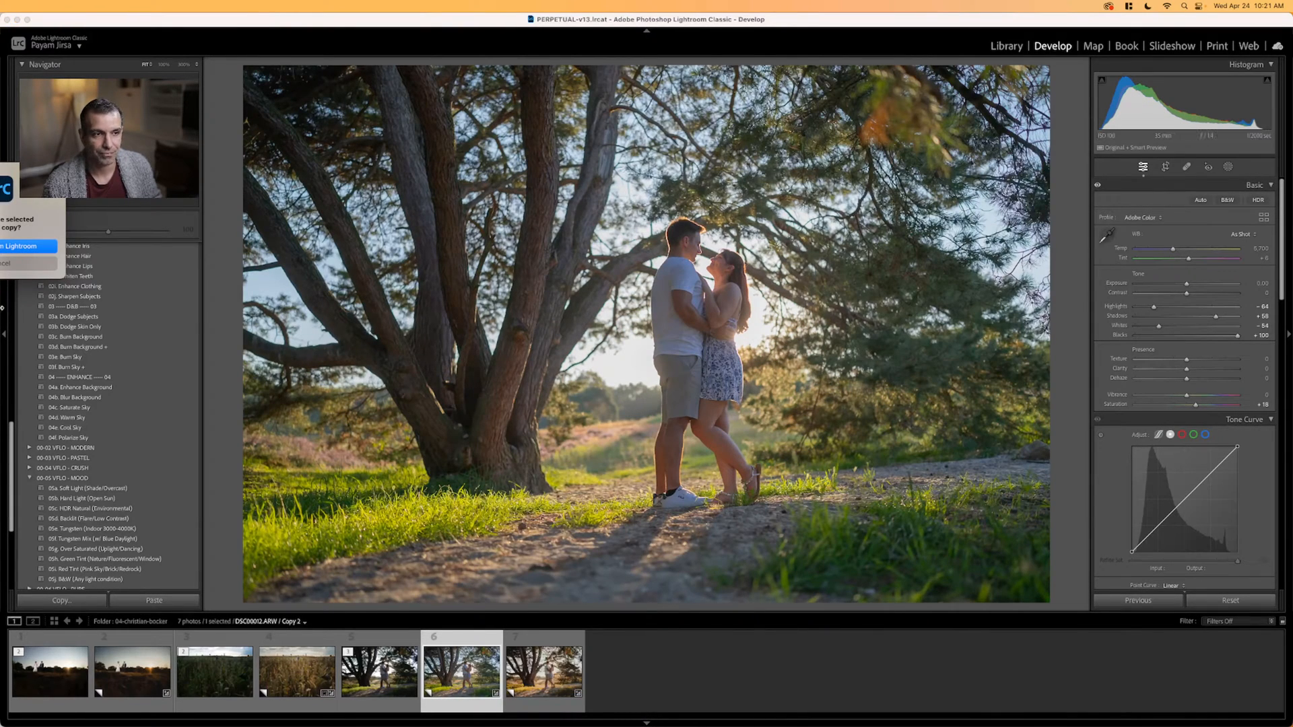
{"action": "left_click", "coordinate": [7, 248]}
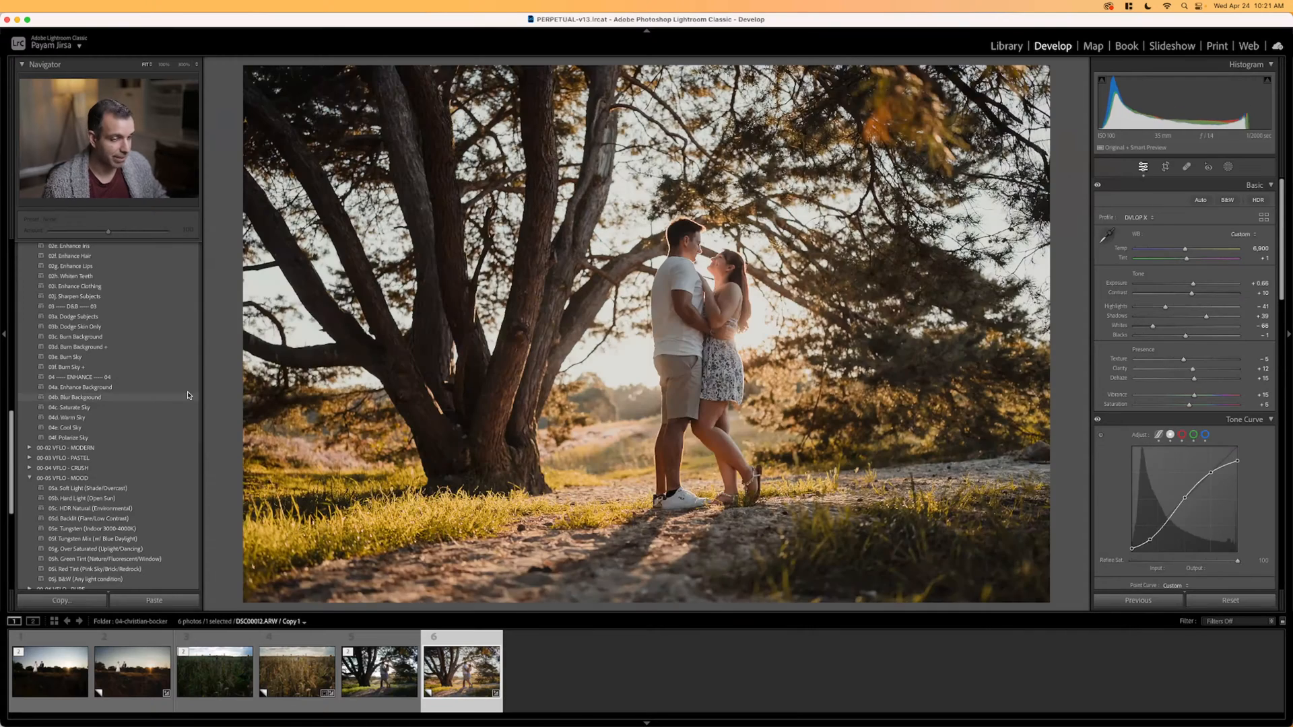
Open the folder numbered 05 in MOOD PACK and create virtual copies of all its photos.
{"action": "key", "text": "g"}
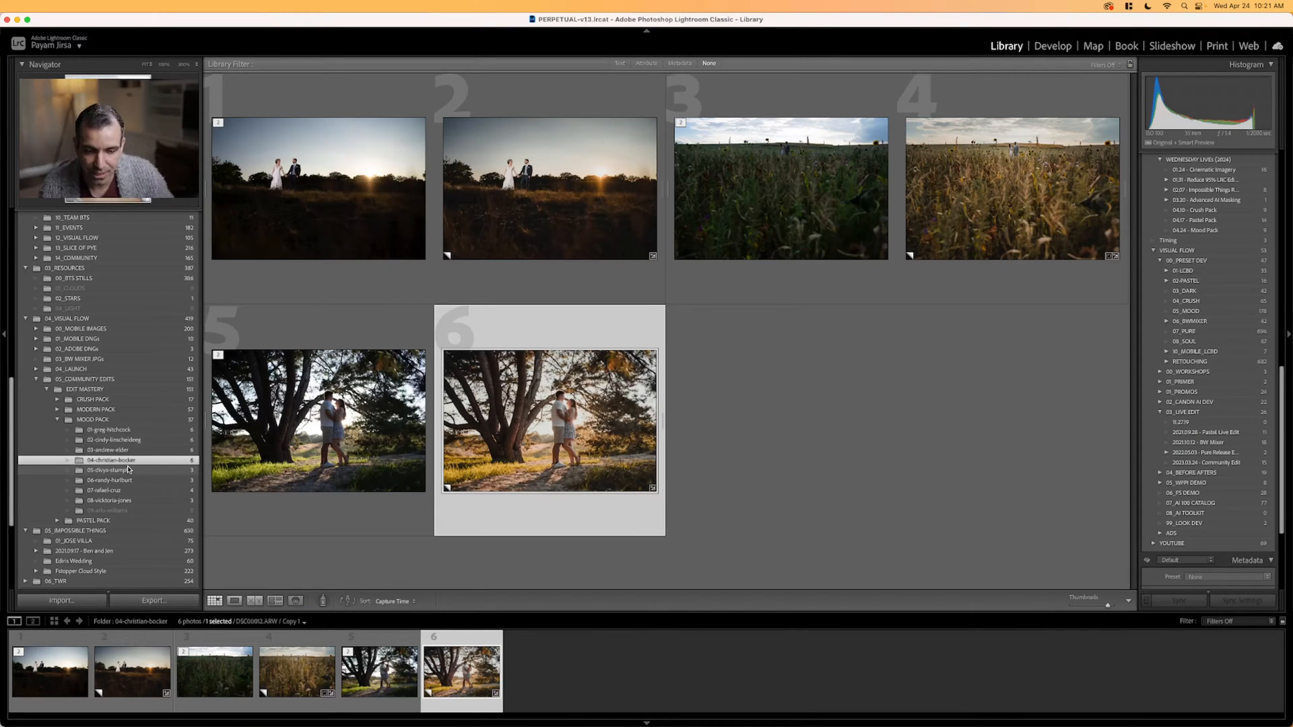
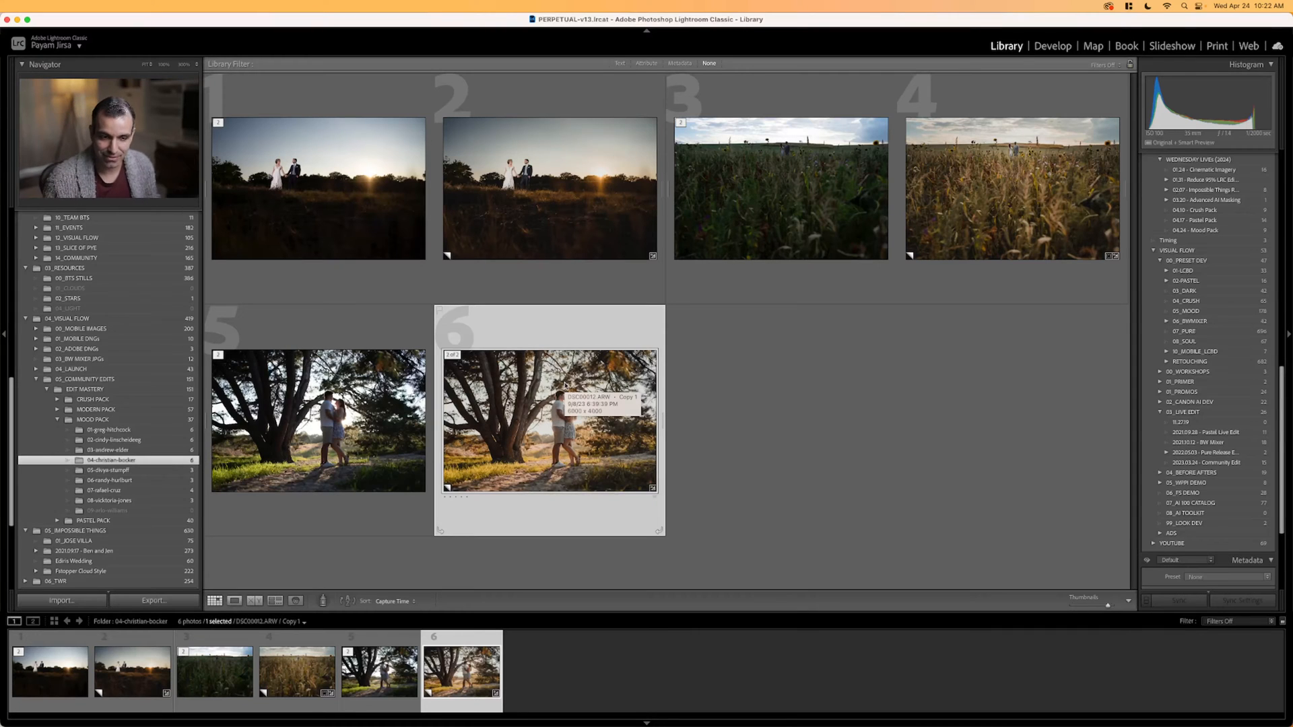
{"action": "left_click", "coordinate": [159, 471]}
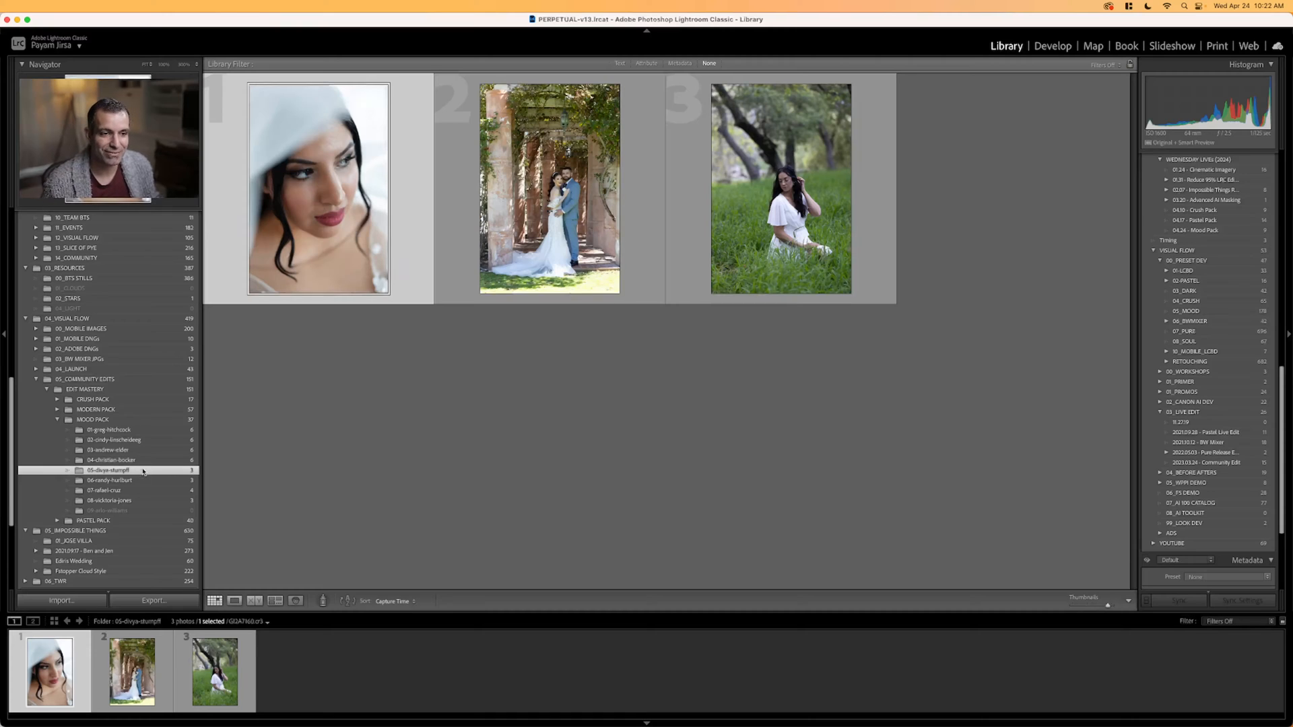
{"action": "key", "text": "d"}
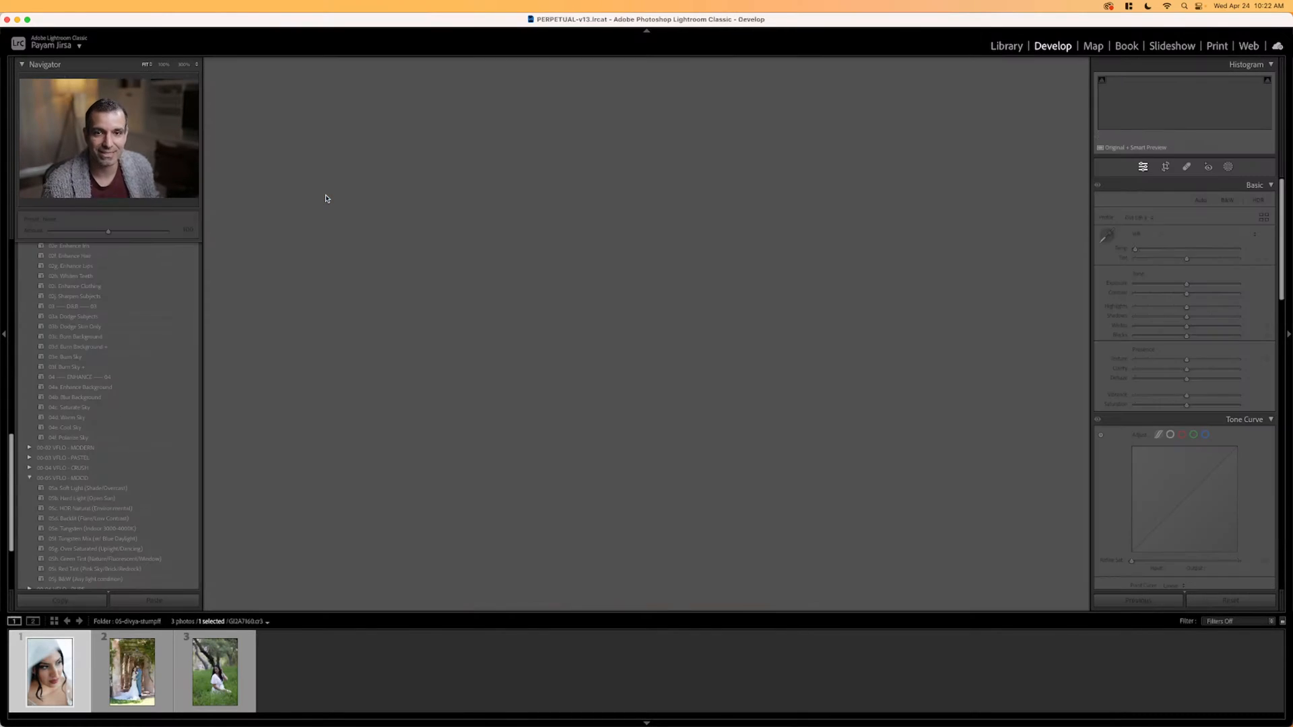
{"action": "key", "text": "super+a"}
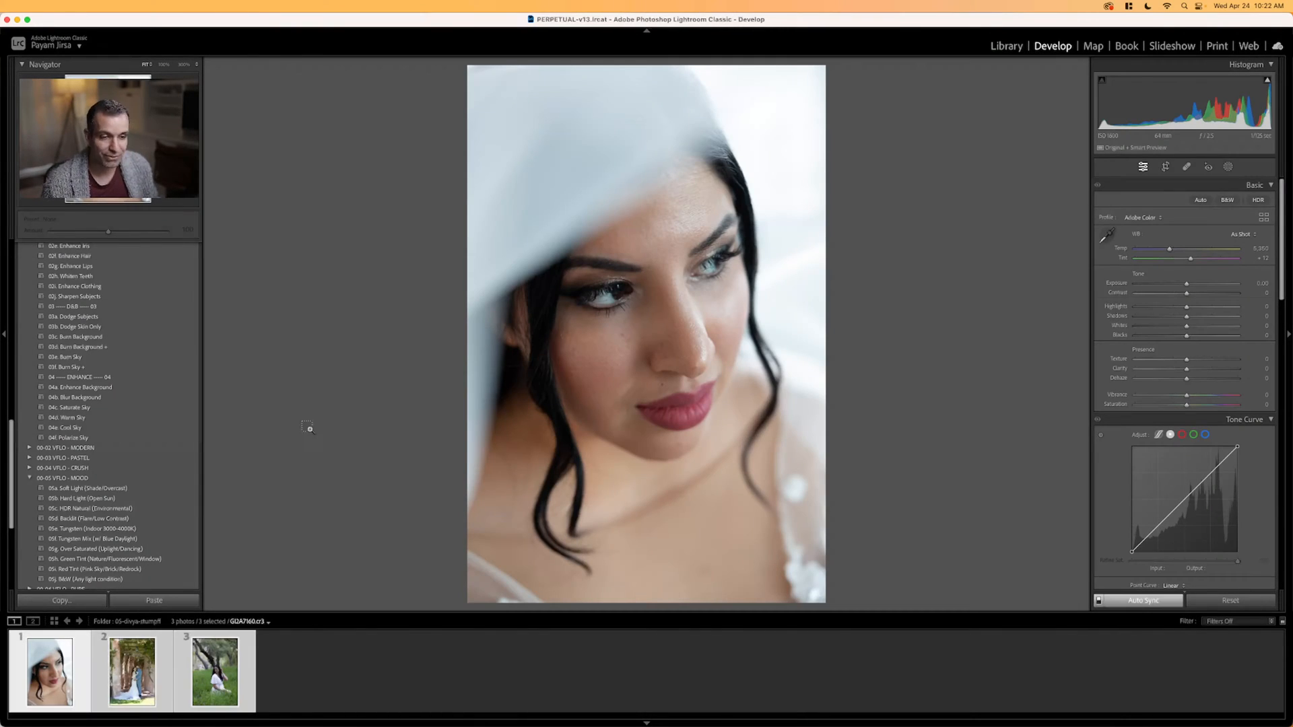
{"action": "key", "text": "super+apostrophe"}
Apply the MOOD preset Soft Light (Shade/Overcast) to the veiled bride's virtual copy and set its exposure to +0.30.
{"action": "left_click", "coordinate": [61, 677]}
{"action": "left_click", "coordinate": [129, 673]}
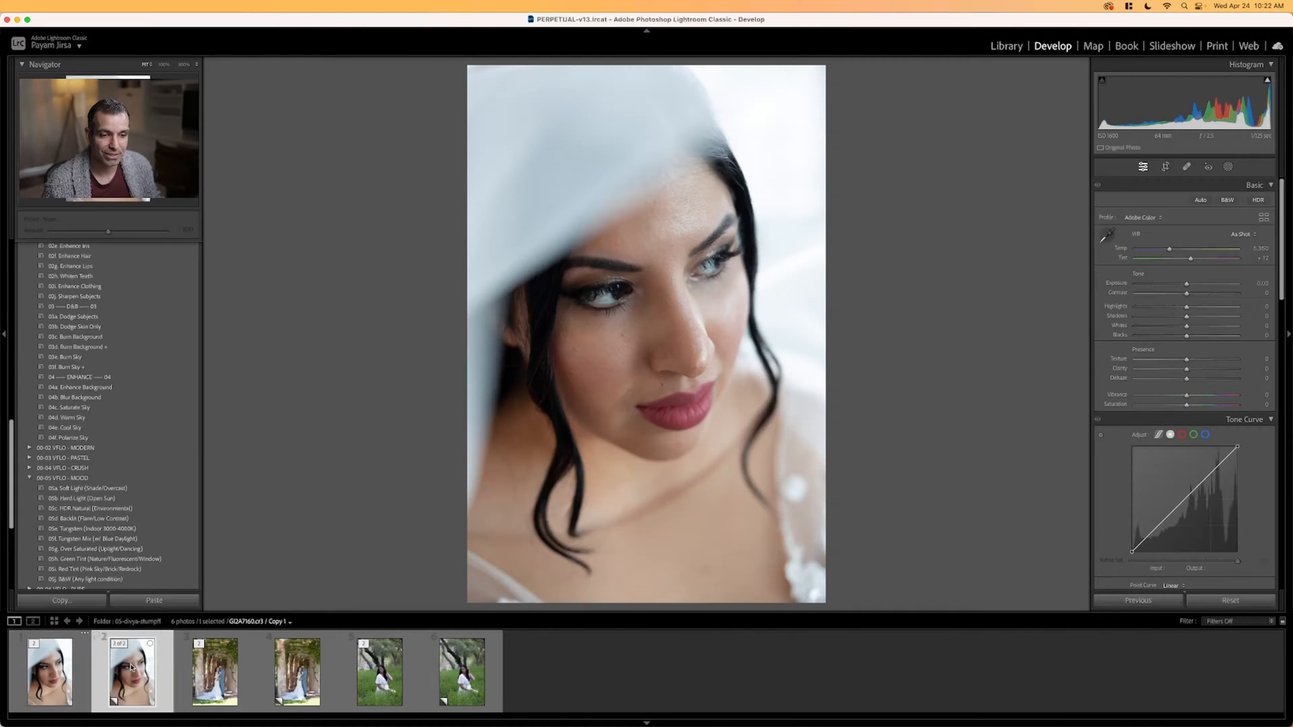
{"action": "left_click", "coordinate": [122, 488]}
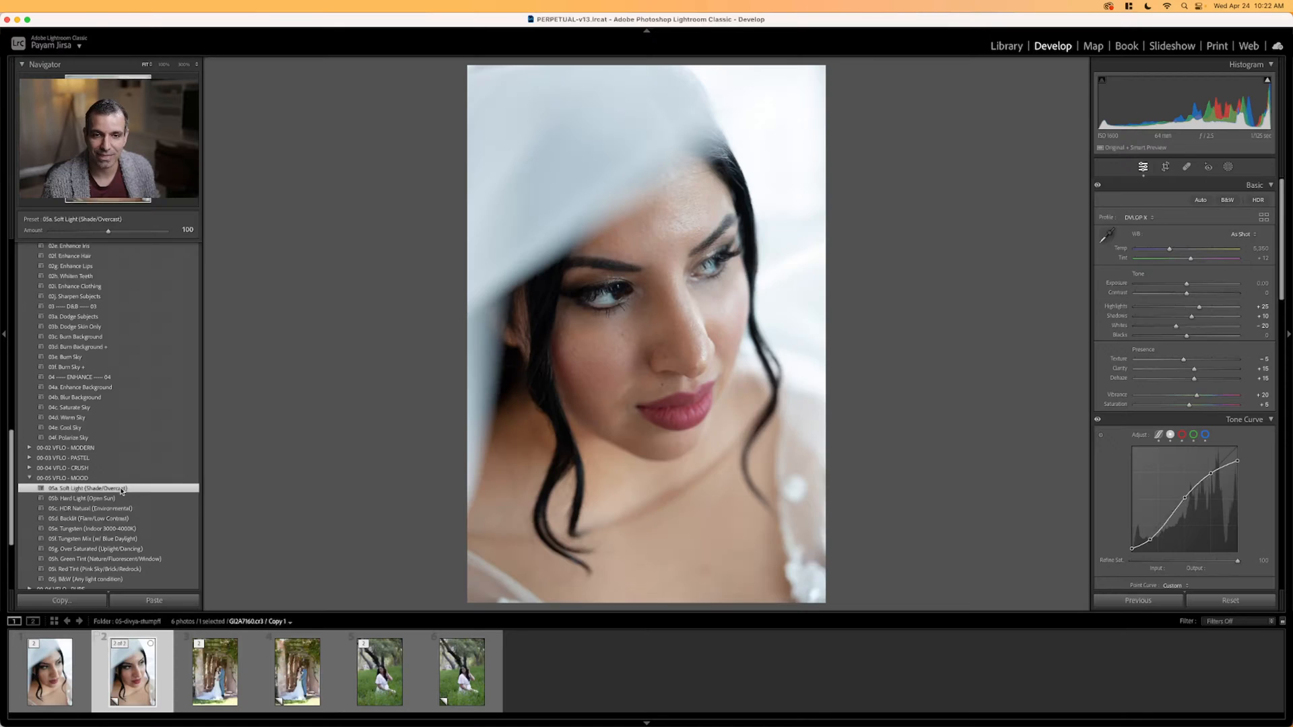
{"action": "key", "text": "Up"}
{"action": "key", "text": "Up"}
{"action": "key", "text": "Up"}
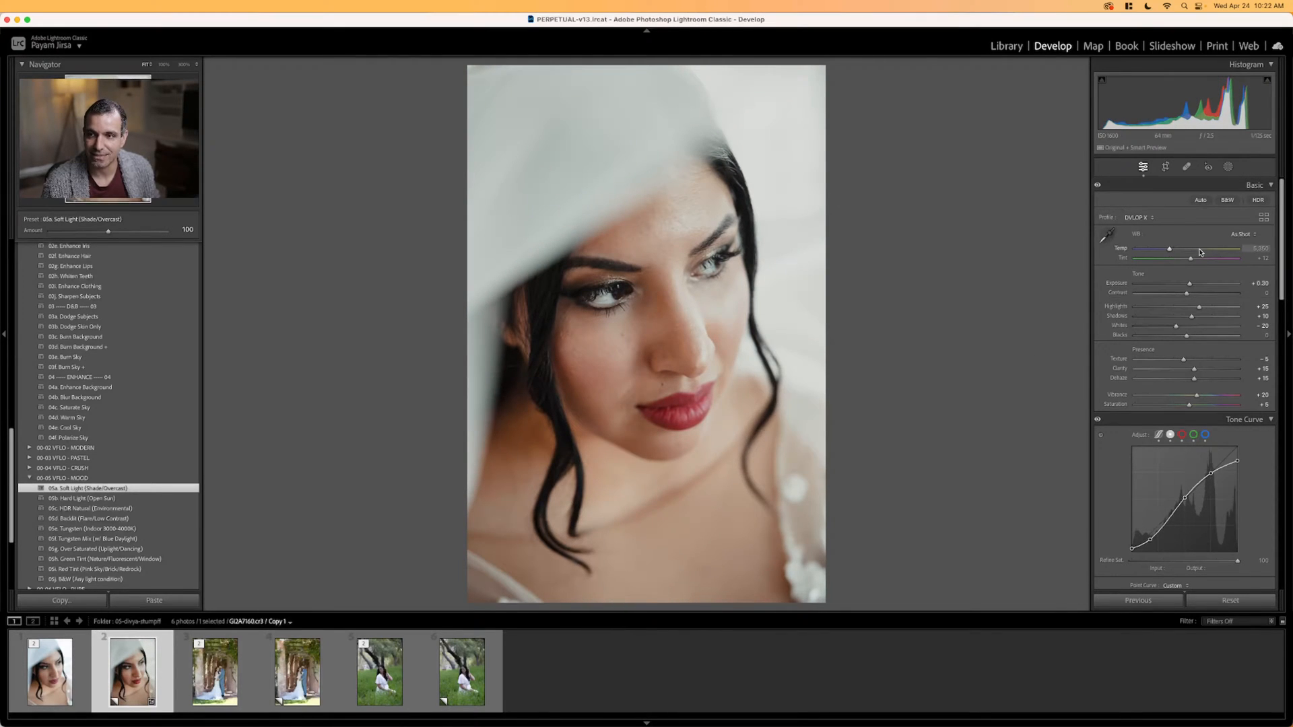
{"action": "key", "text": "shift+Down"}
{"action": "key", "text": "shift+Down"}
{"action": "key", "text": "shift+Up"}
{"action": "key", "text": "shift+Up"}
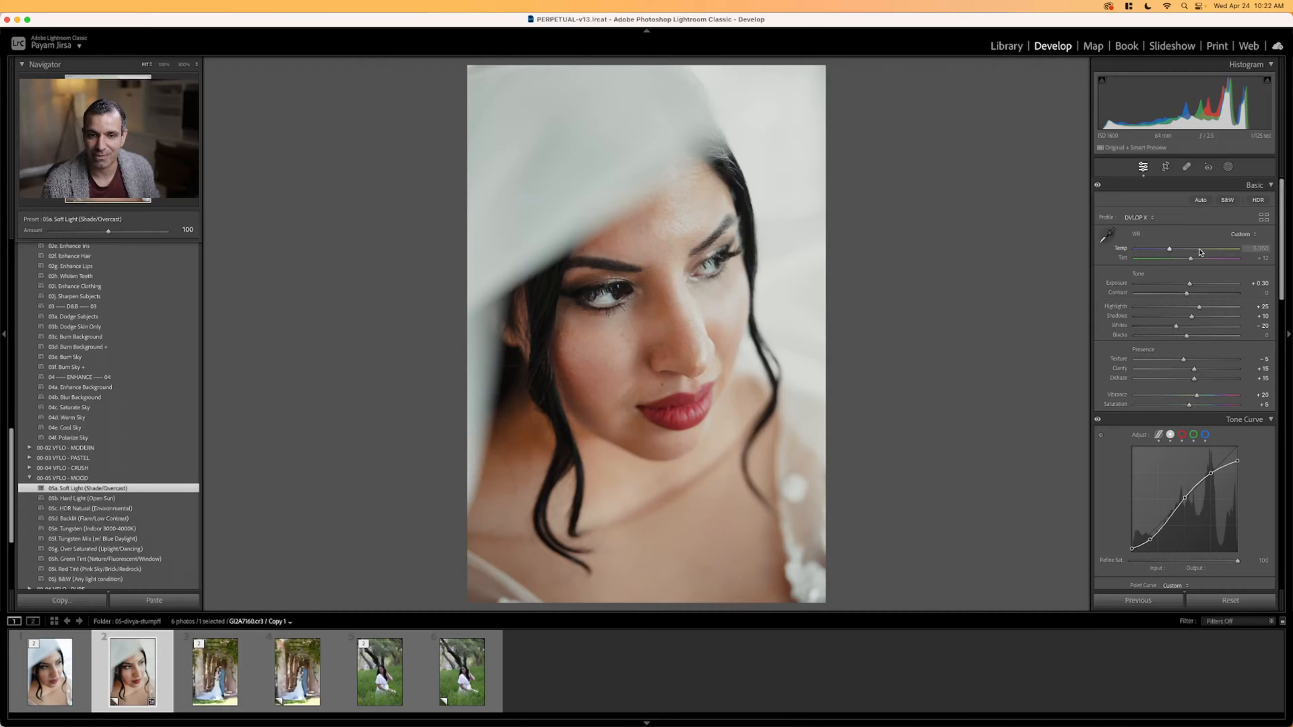
Compare the edited bride portrait with its unedited original.
{"action": "key", "text": "backslash"}
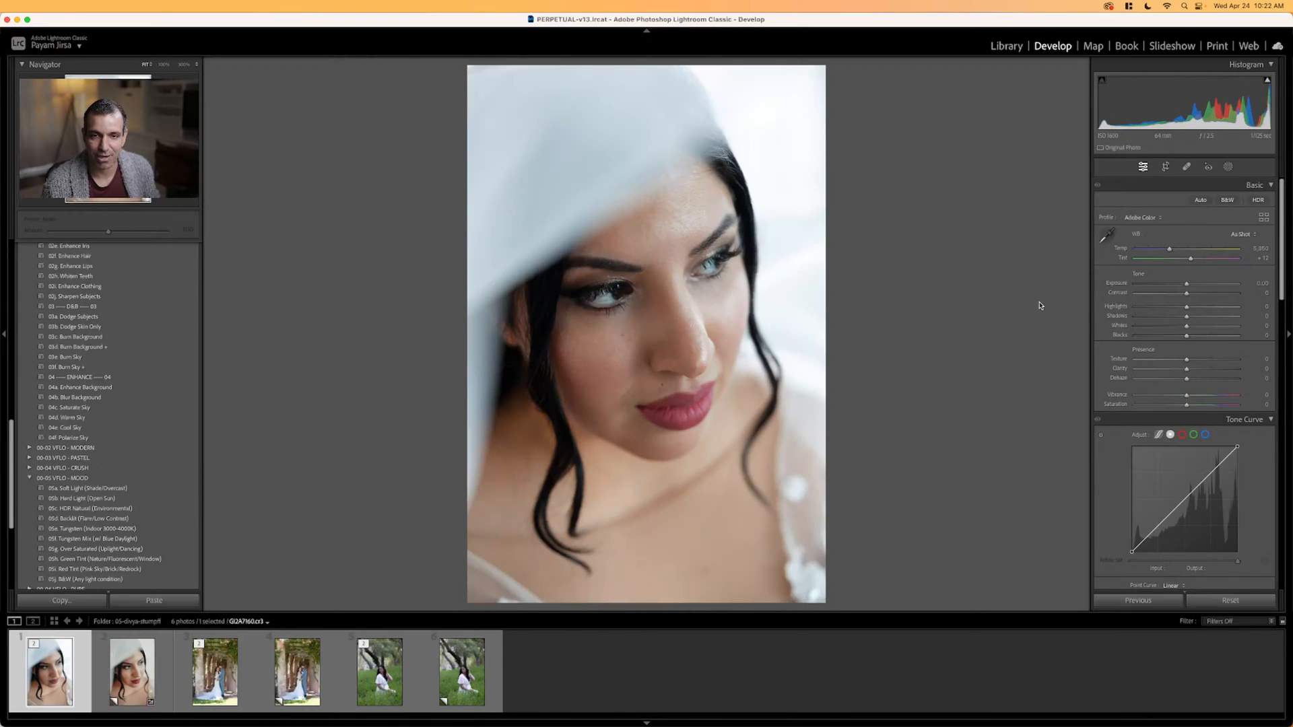
{"action": "key", "text": "backslash"}
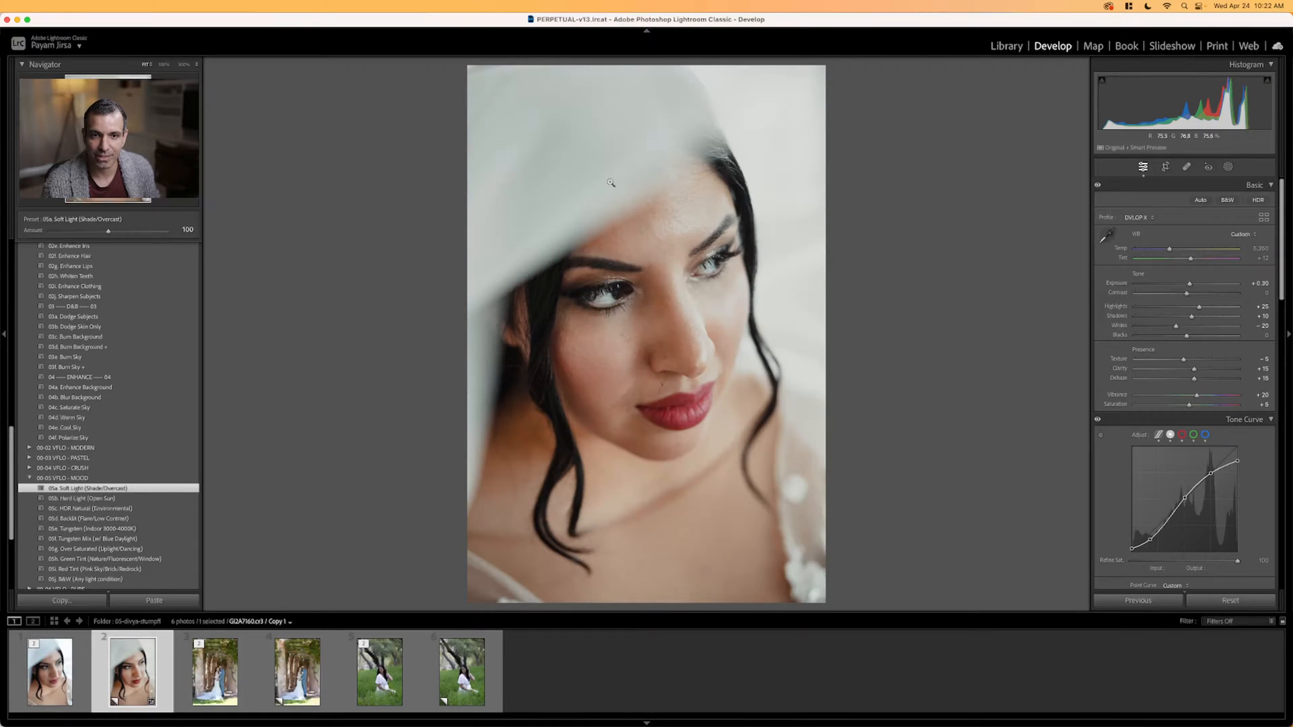
{"action": "key", "text": "Left"}
{"action": "key", "text": "Right"}
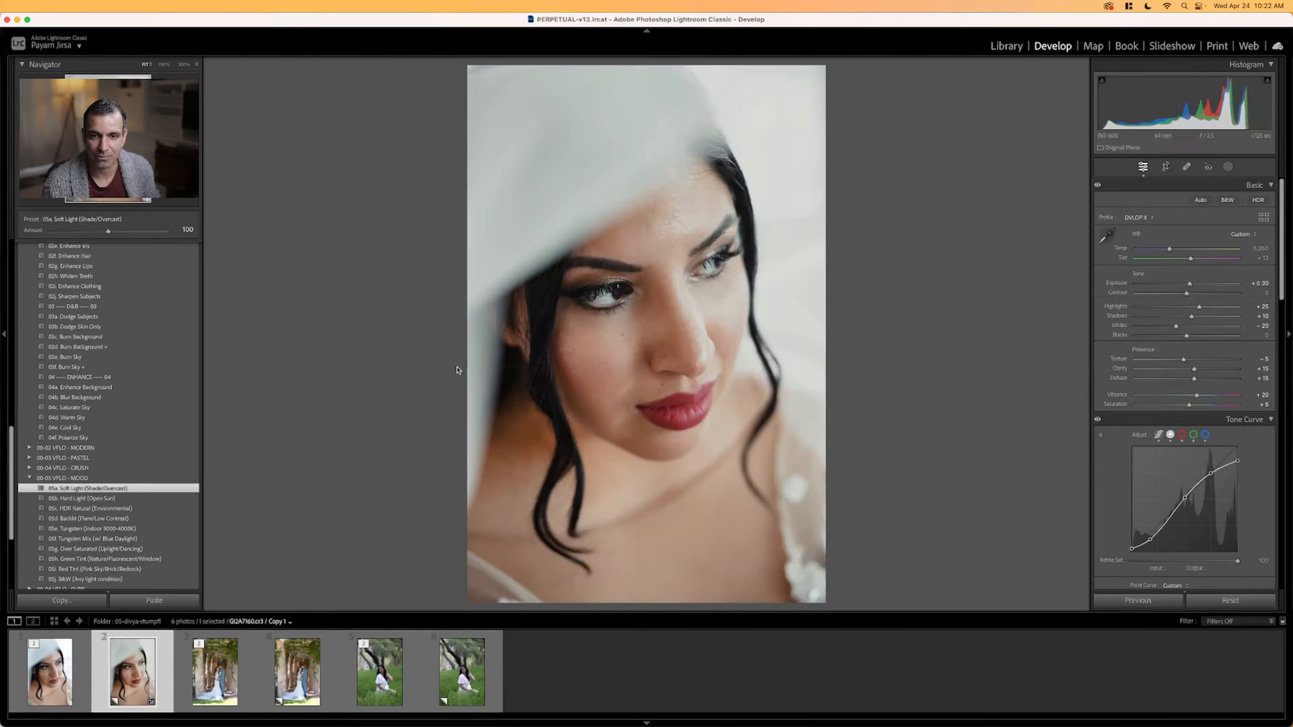
Apply the MOOD preset Hard Light (Open Sun) to the wedding couple's virtual copy, with exposure +0.30 and a slightly warmer temperature.
{"action": "key", "text": "Right"}
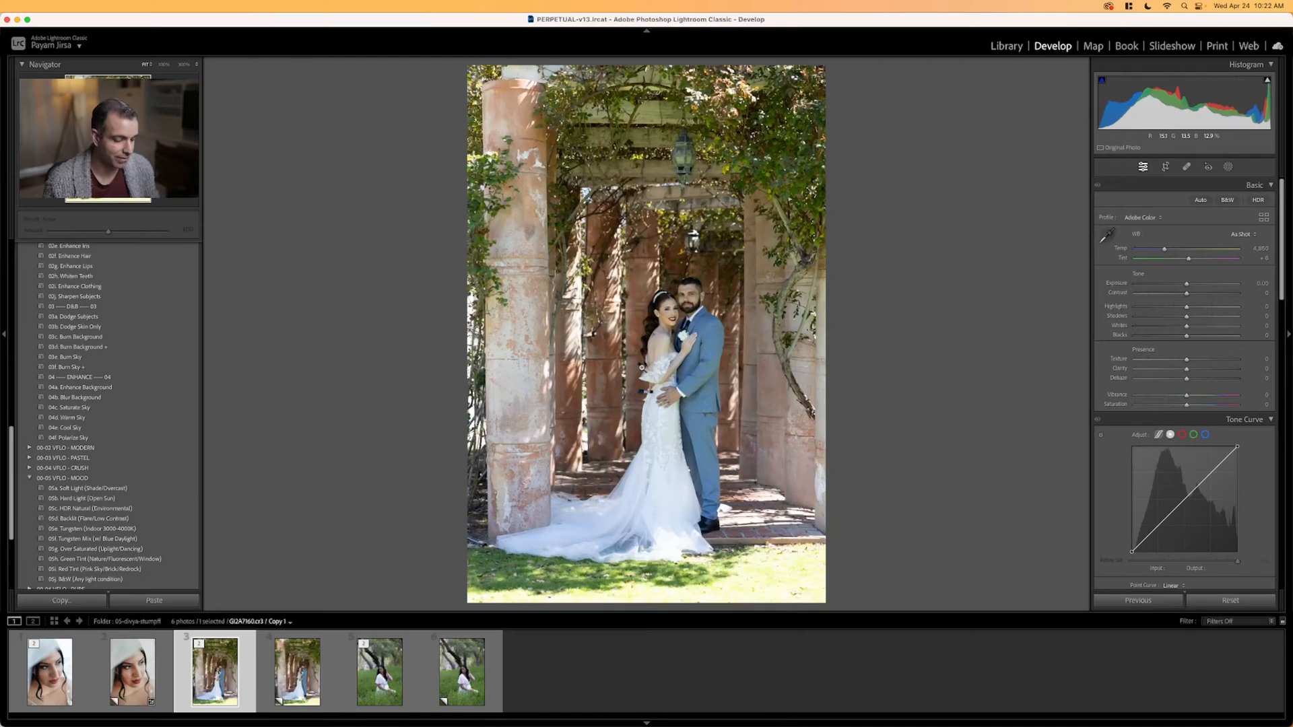
{"action": "key", "text": "Right"}
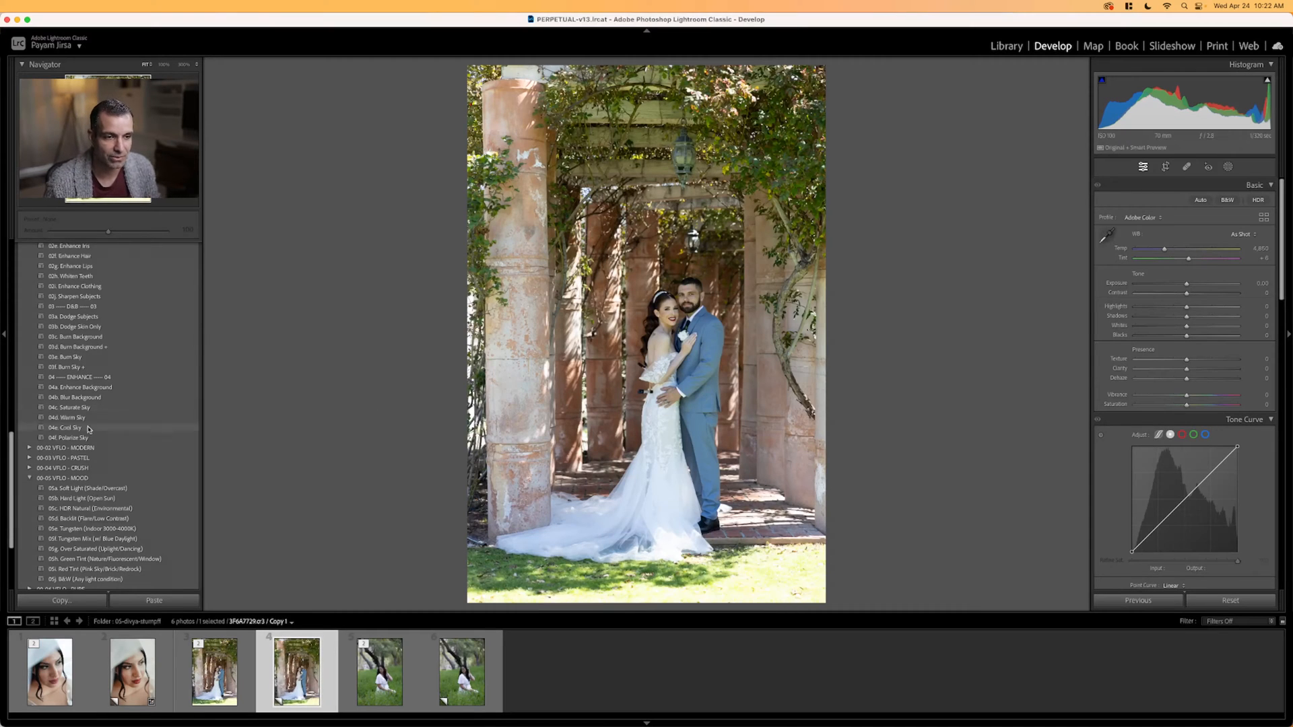
{"action": "left_click", "coordinate": [84, 499]}
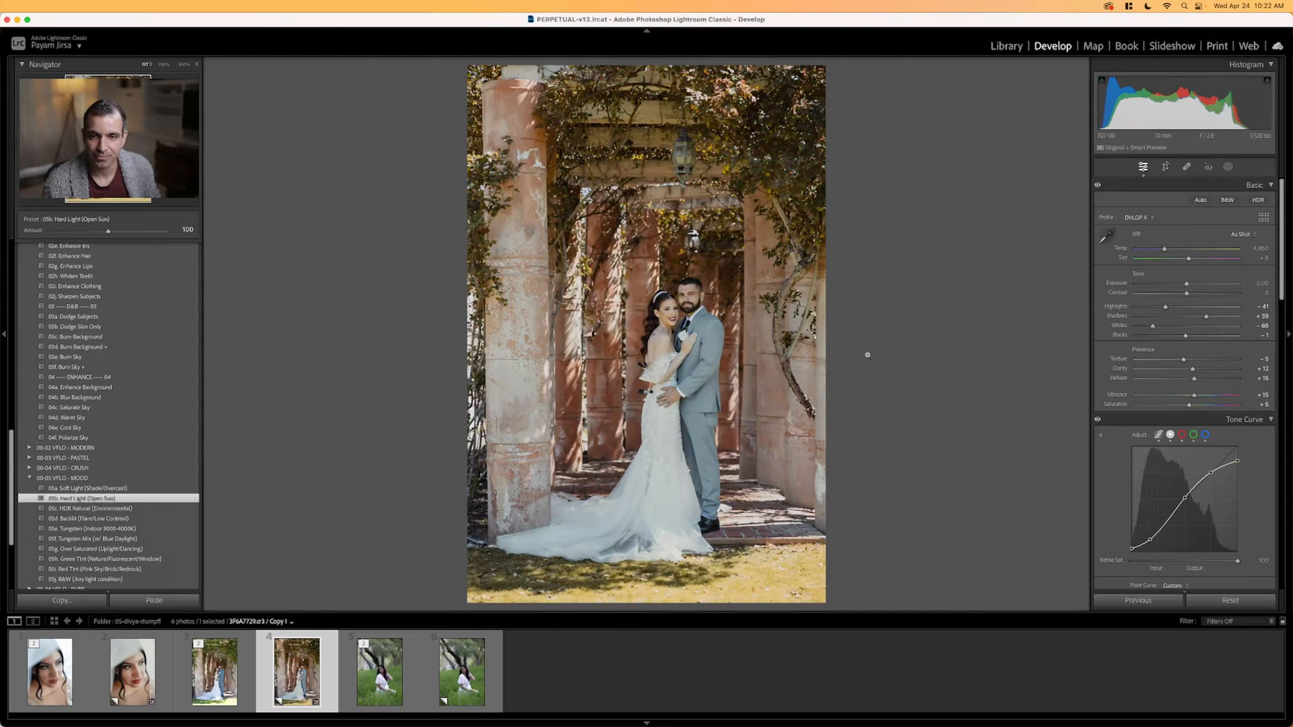
{"action": "left_click_drag", "start_coordinate": [1180, 284], "coordinate": [1193, 289]}
{"action": "key", "text": "Up"}
{"action": "key", "text": "Up"}
{"action": "key", "text": "Up"}
{"action": "key", "text": "Up"}
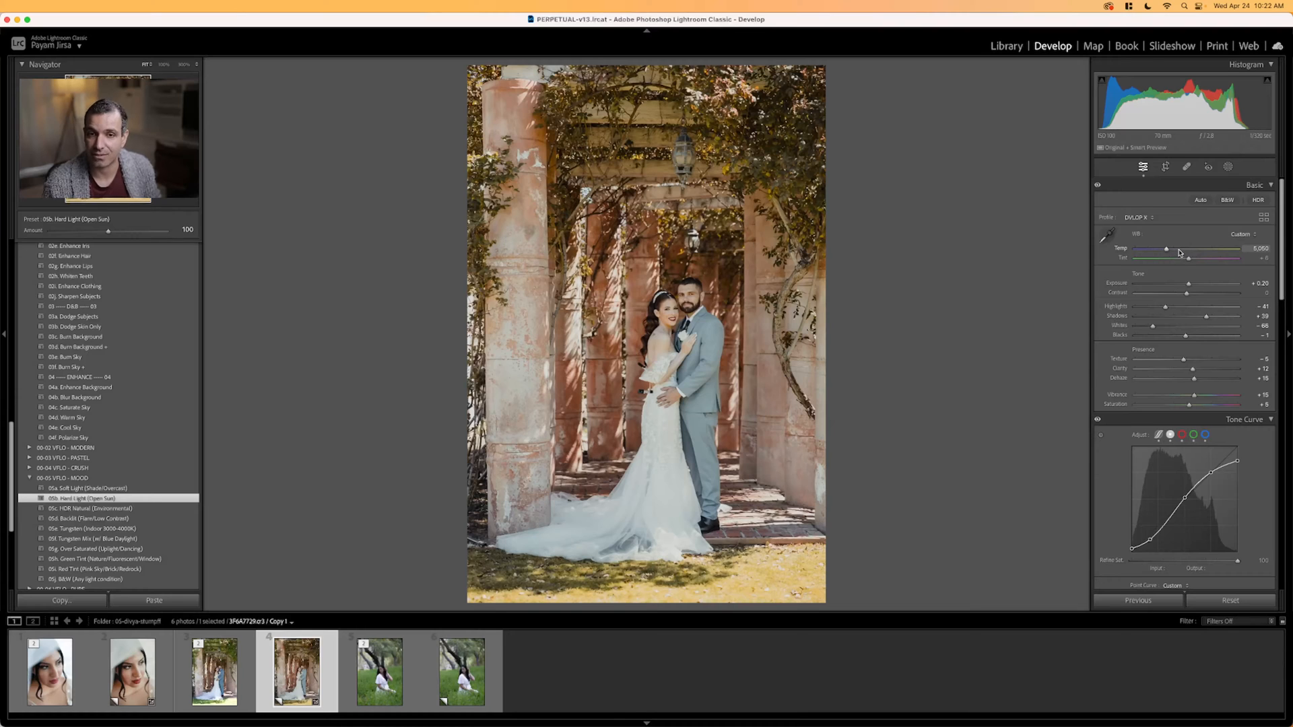
{"action": "key", "text": "Up"}
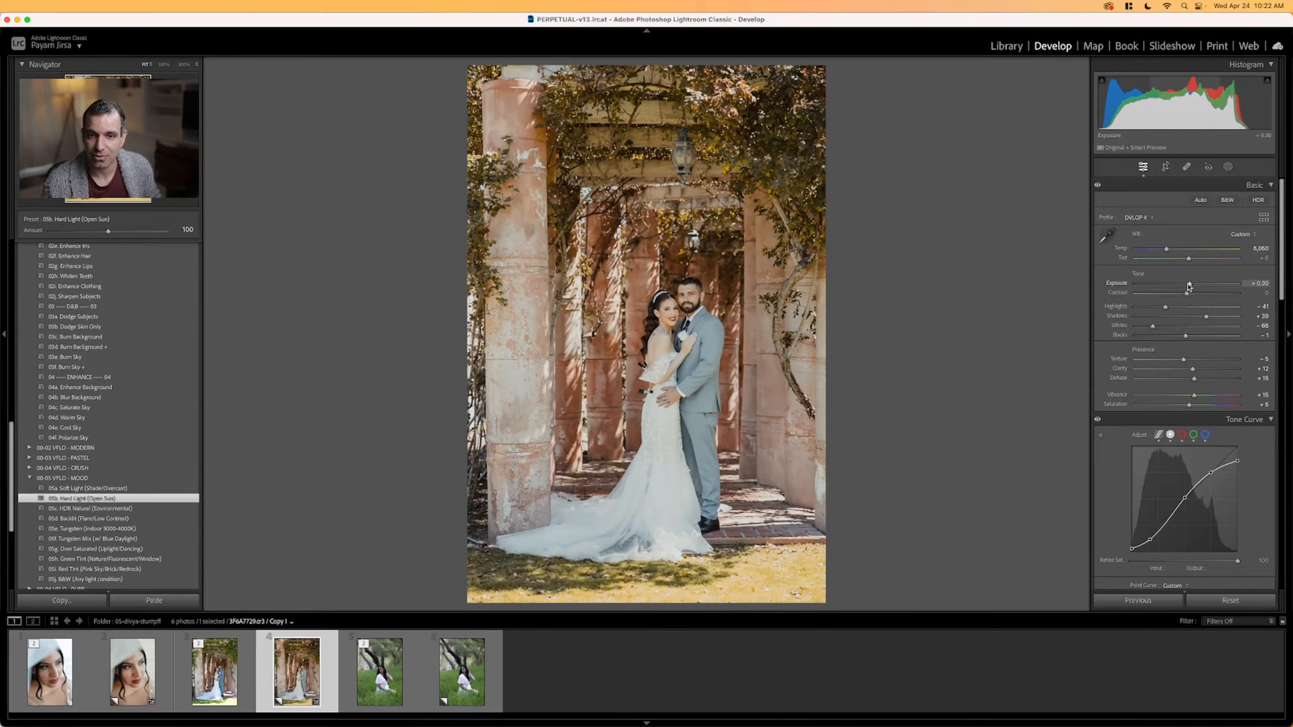
Apply the Radial Burn Full preset to the couple's copy, refining the radial burn around them and raising the overall exposure.
{"action": "scroll", "coordinate": [98, 329], "scroll_direction": "up", "scroll_amount": 10}
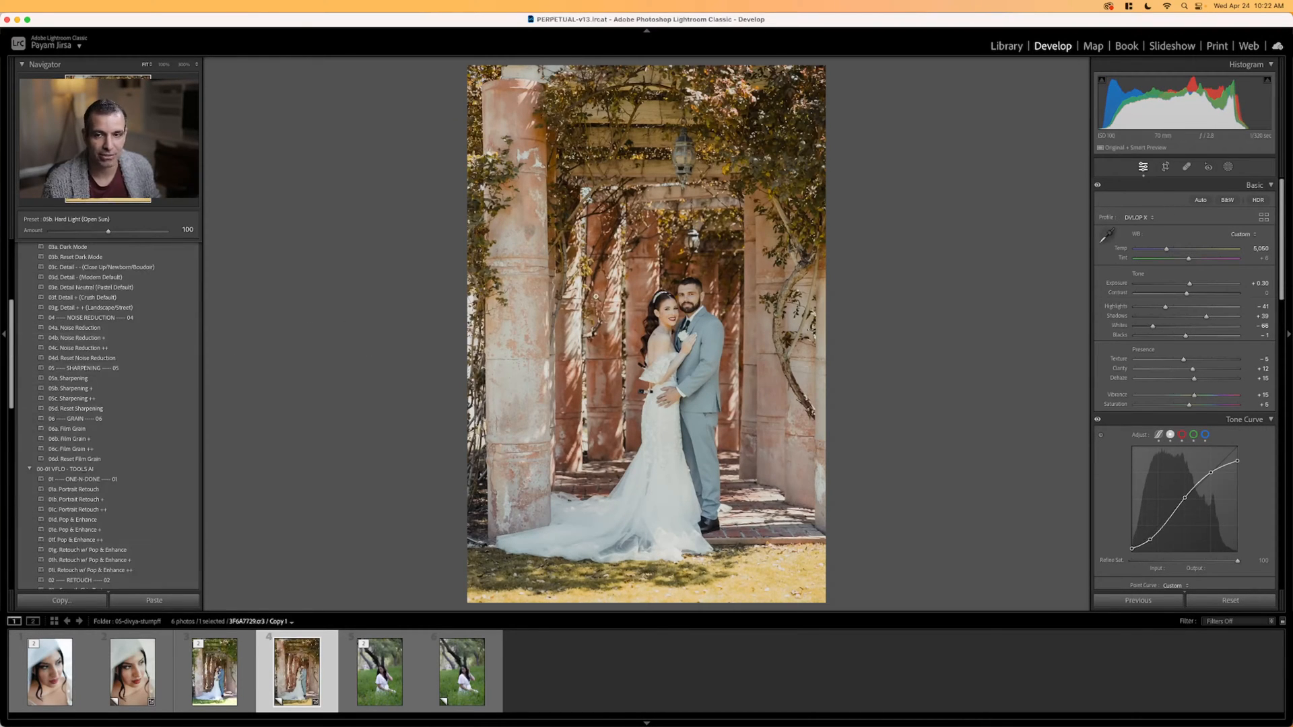
{"action": "scroll", "coordinate": [100, 336], "scroll_direction": "up", "scroll_amount": 2}
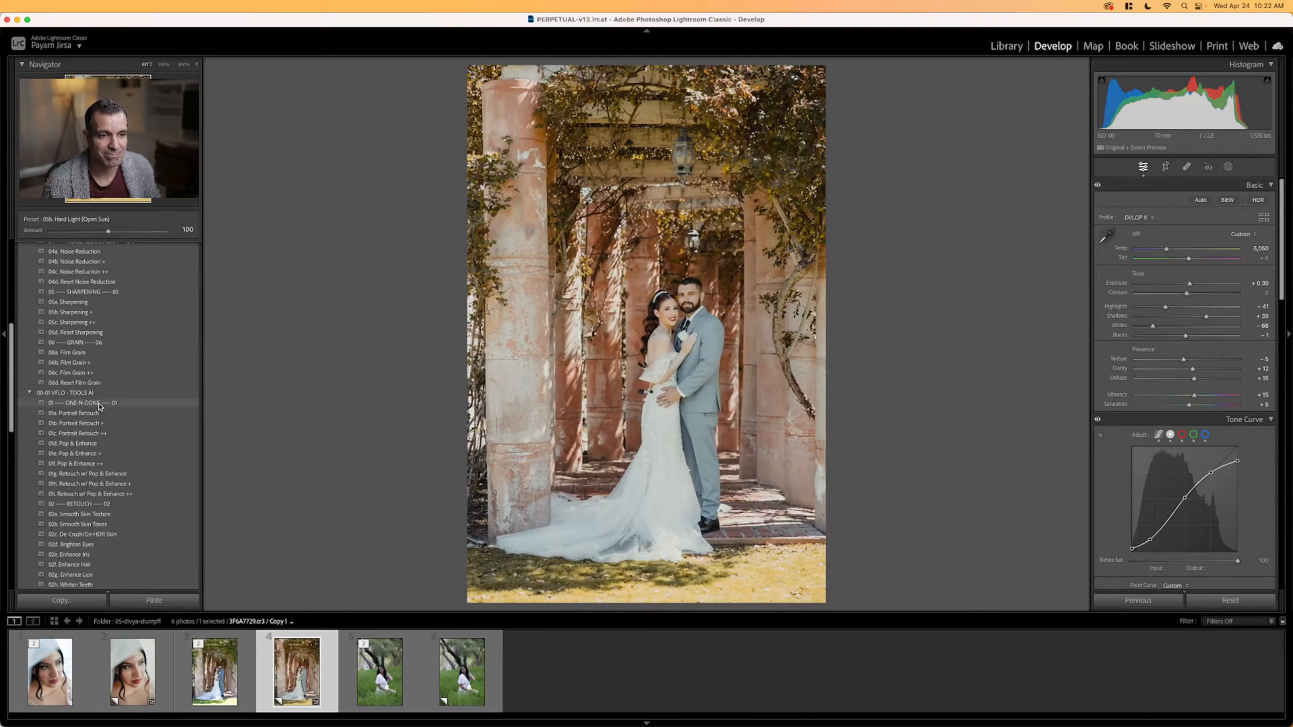
{"action": "scroll", "coordinate": [98, 407], "scroll_direction": "up", "scroll_amount": 4}
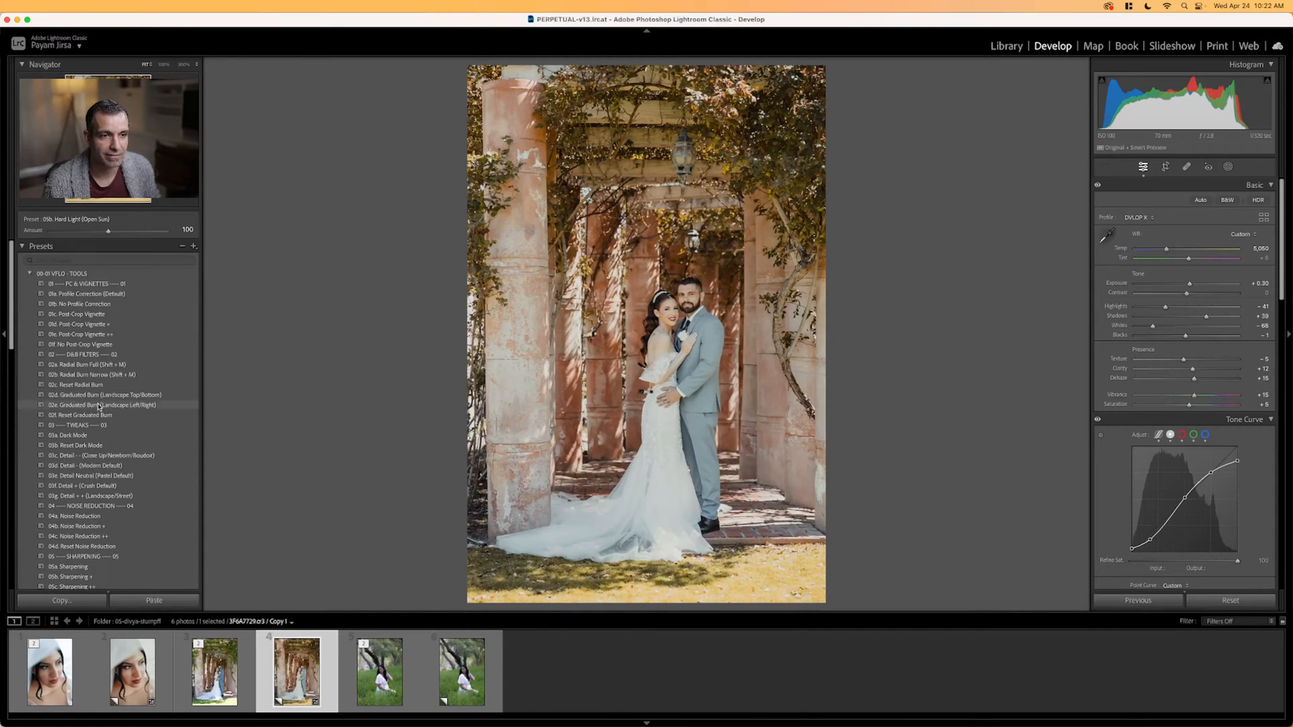
{"action": "left_click", "coordinate": [90, 365]}
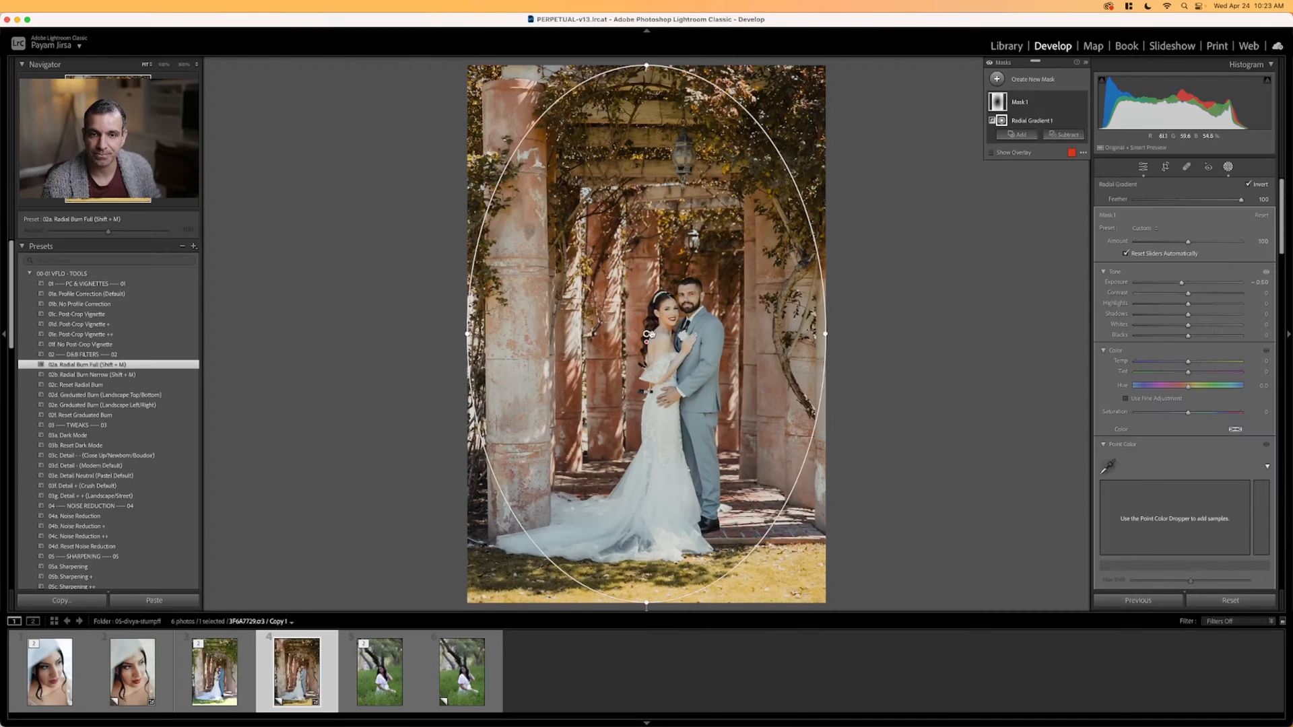
{"action": "left_click_drag", "start_coordinate": [701, 302], "coordinate": [685, 303]}
{"action": "left_click_drag", "start_coordinate": [859, 301], "coordinate": [806, 301]}
{"action": "left_click", "coordinate": [1228, 167]}
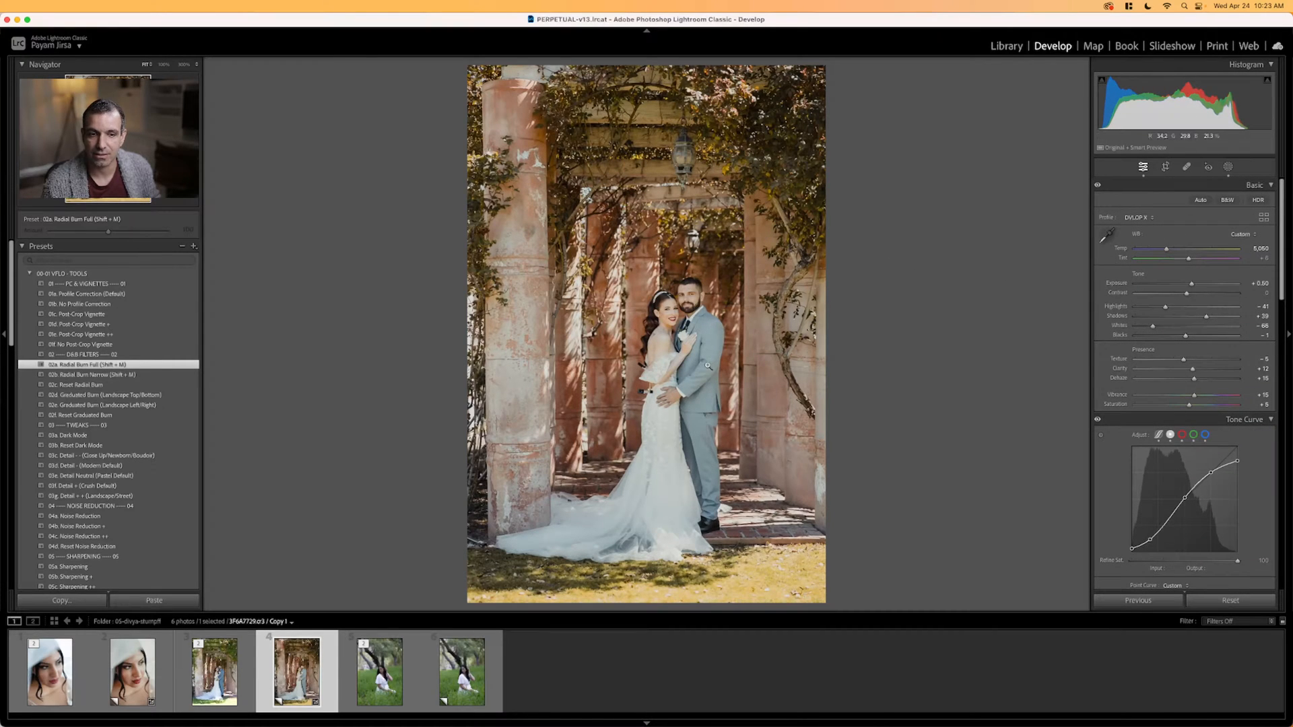
Compare the couple's edit with its original, and view the original and virtual copy of the woman in the grass.
{"action": "left_click", "coordinate": [250, 662]}
{"action": "left_click", "coordinate": [264, 661]}
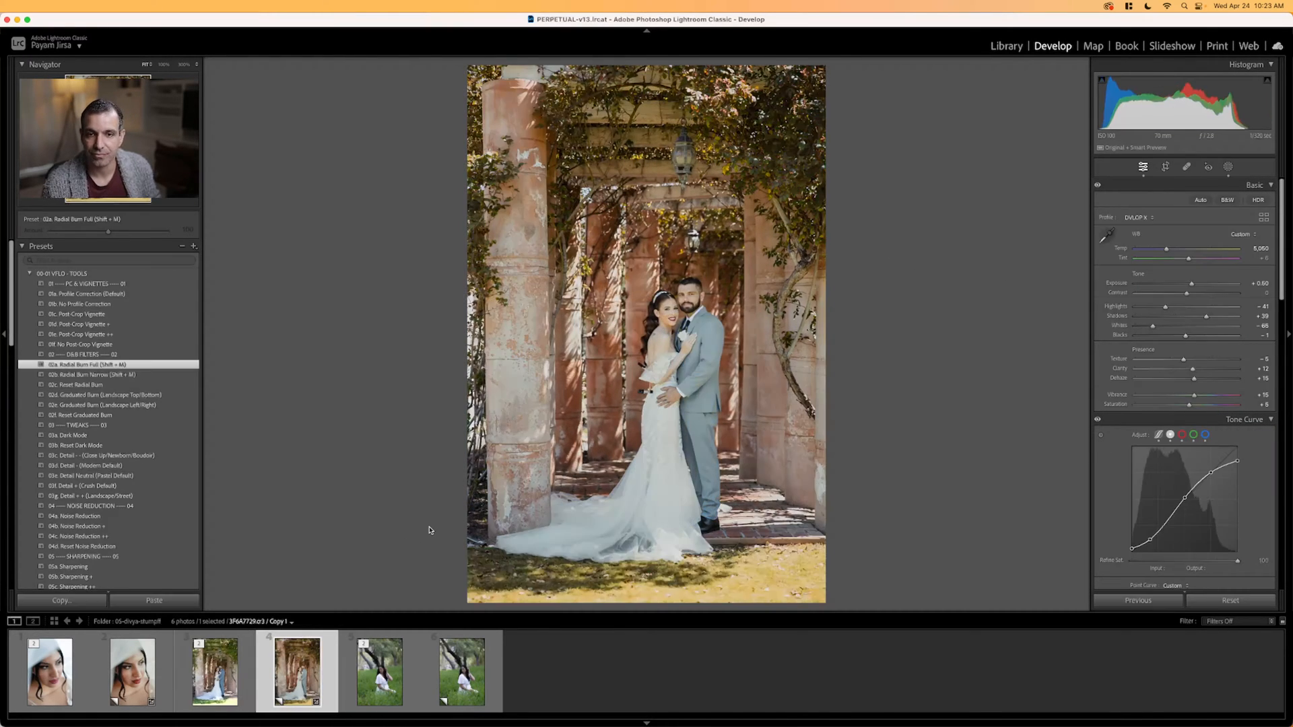
{"action": "key", "text": "Right"}
{"action": "key", "text": "Right"}
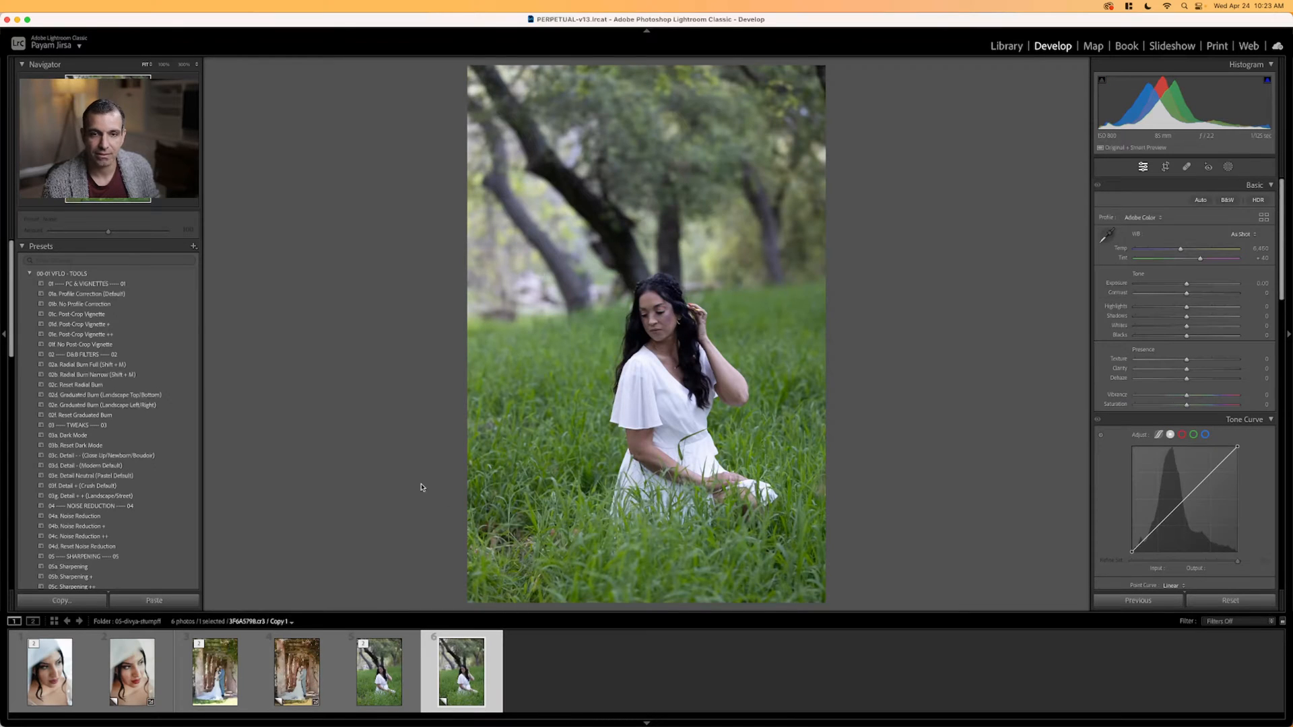
{"action": "key", "text": "Left"}
{"action": "key", "text": "Right"}
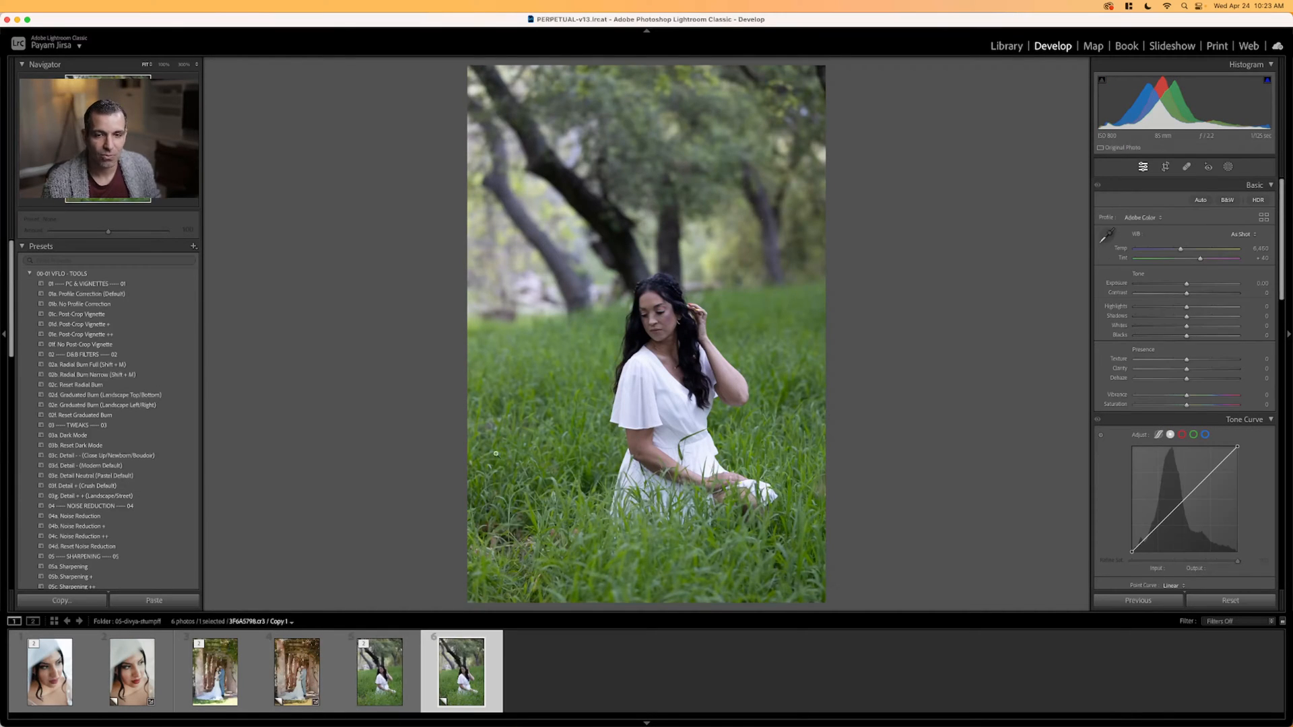
Try the MOOD preset Green Tint (Nature/Fluorescent/Window) on the virtual copy of the woman in the grass, and reset its settings.
{"action": "key", "text": "g"}
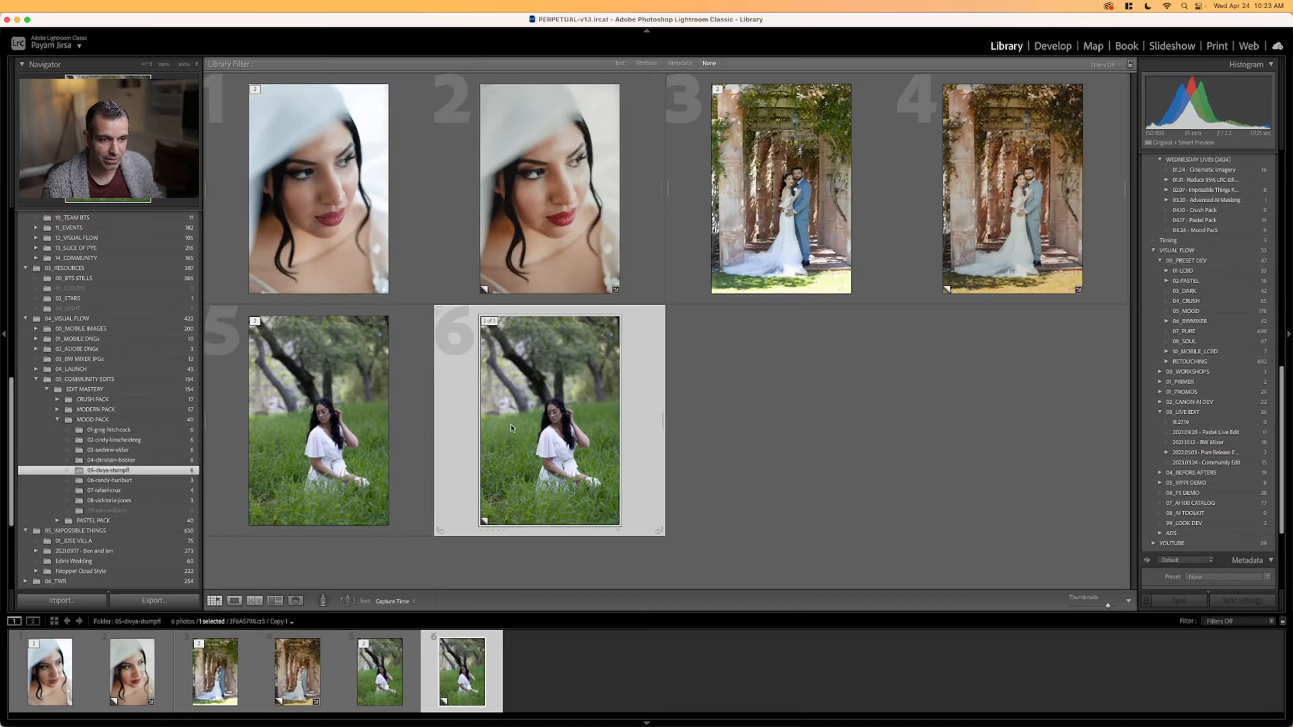
{"action": "key", "text": "d"}
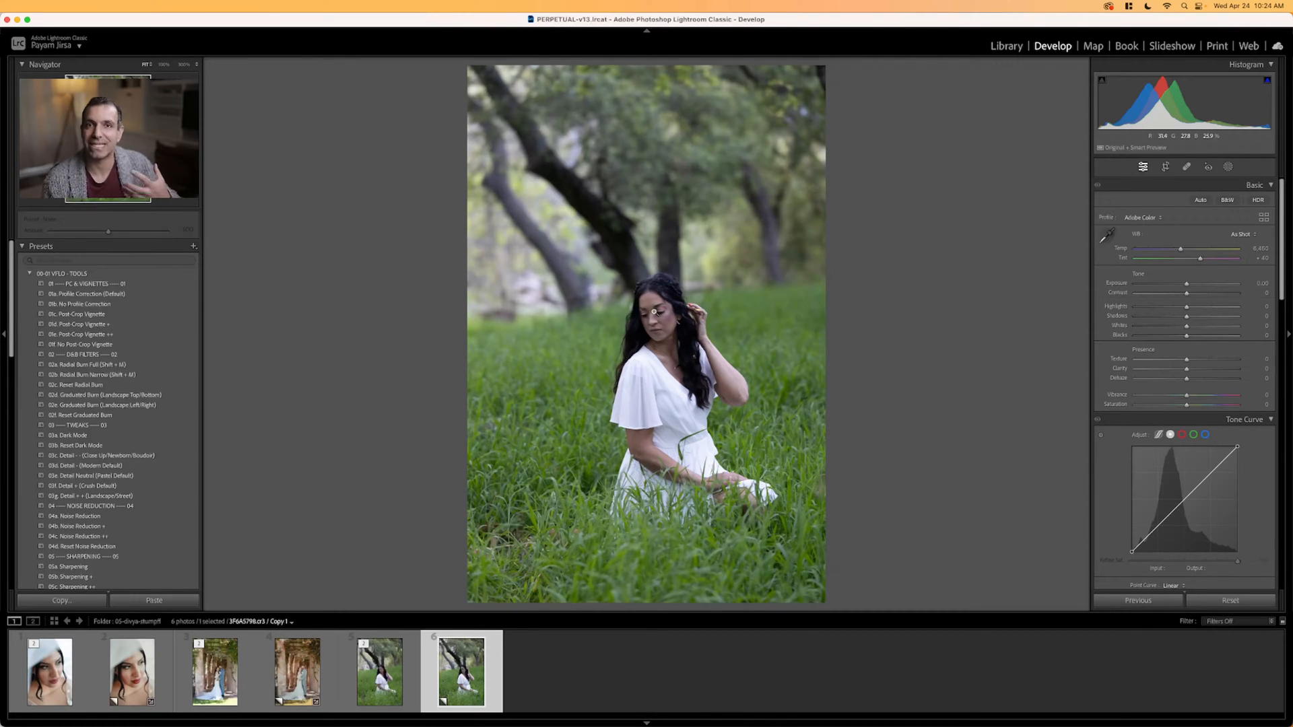
{"action": "scroll", "coordinate": [153, 460], "scroll_direction": "down", "scroll_amount": 5}
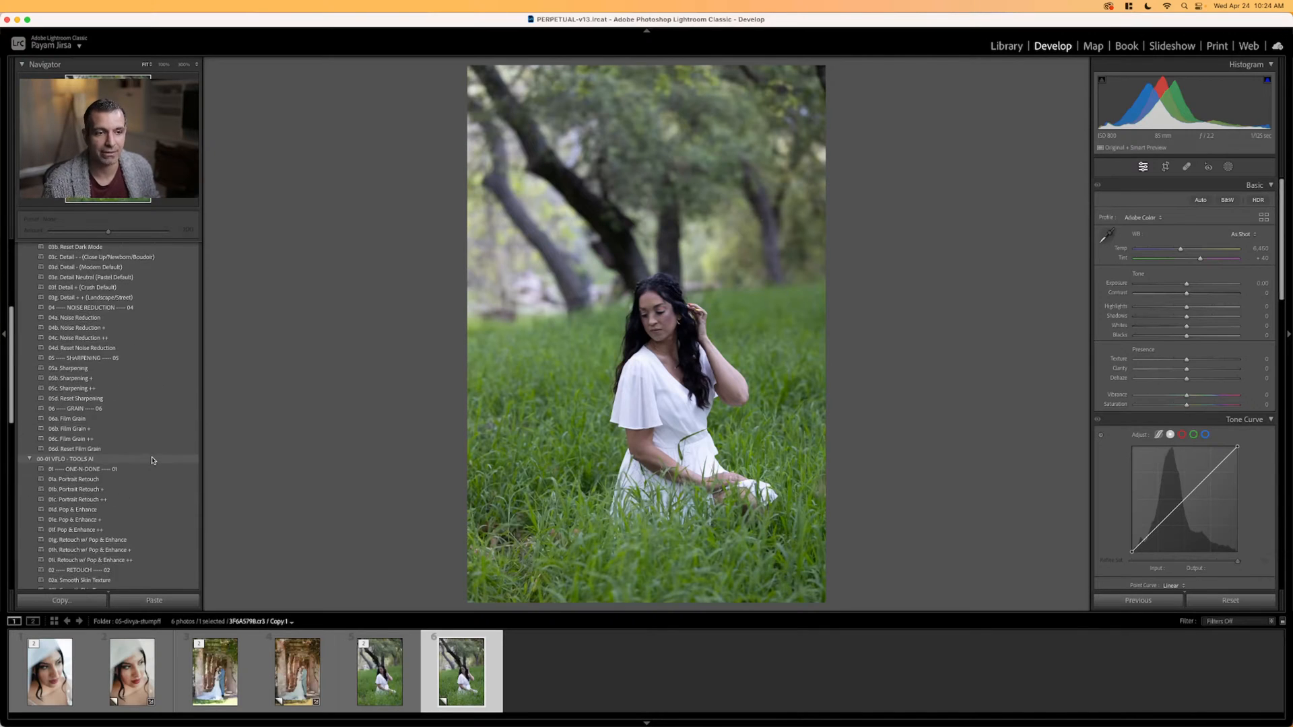
{"action": "scroll", "coordinate": [153, 460], "scroll_direction": "down", "scroll_amount": 10}
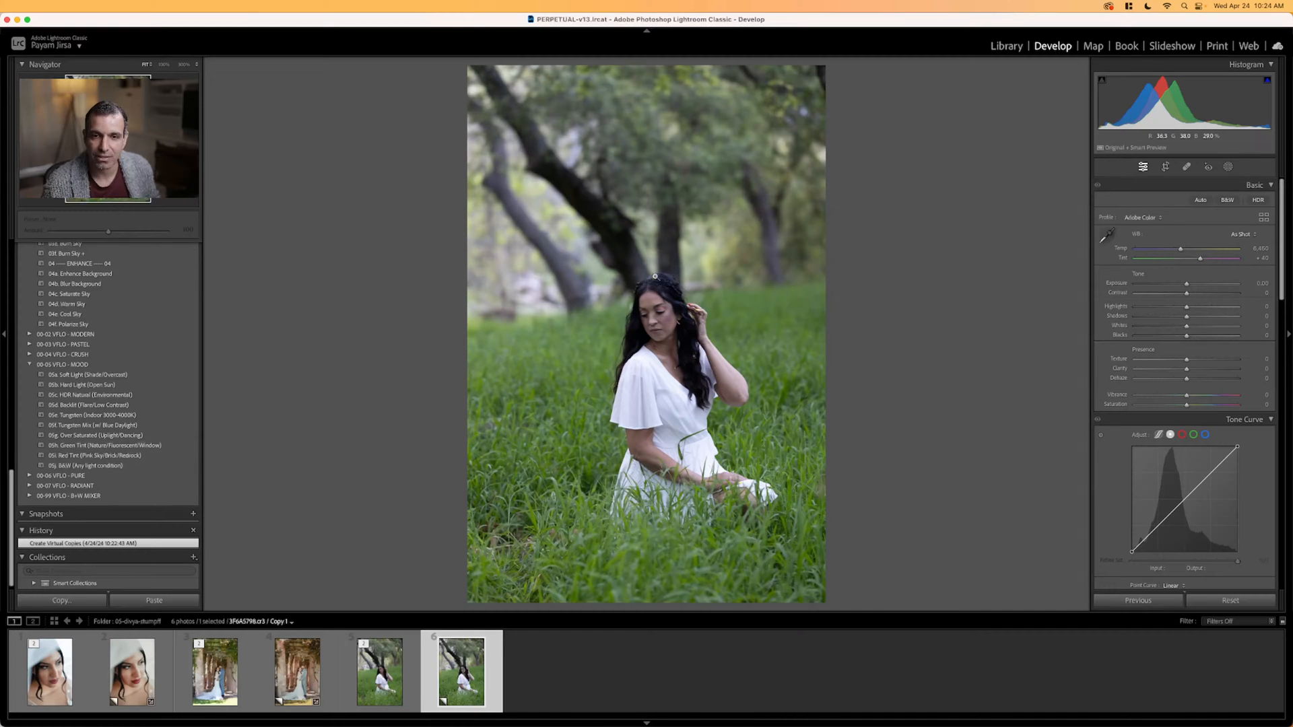
{"action": "left_click", "coordinate": [104, 445]}
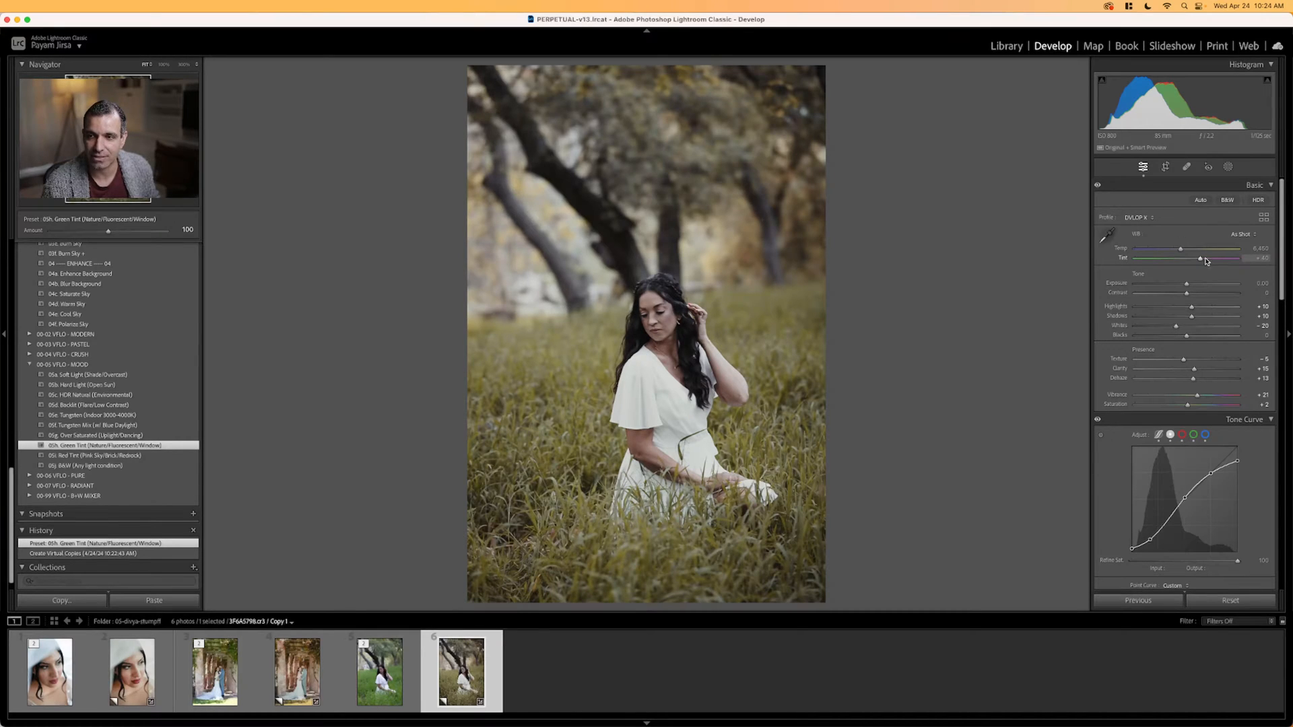
{"action": "left_click", "coordinate": [1230, 600]}
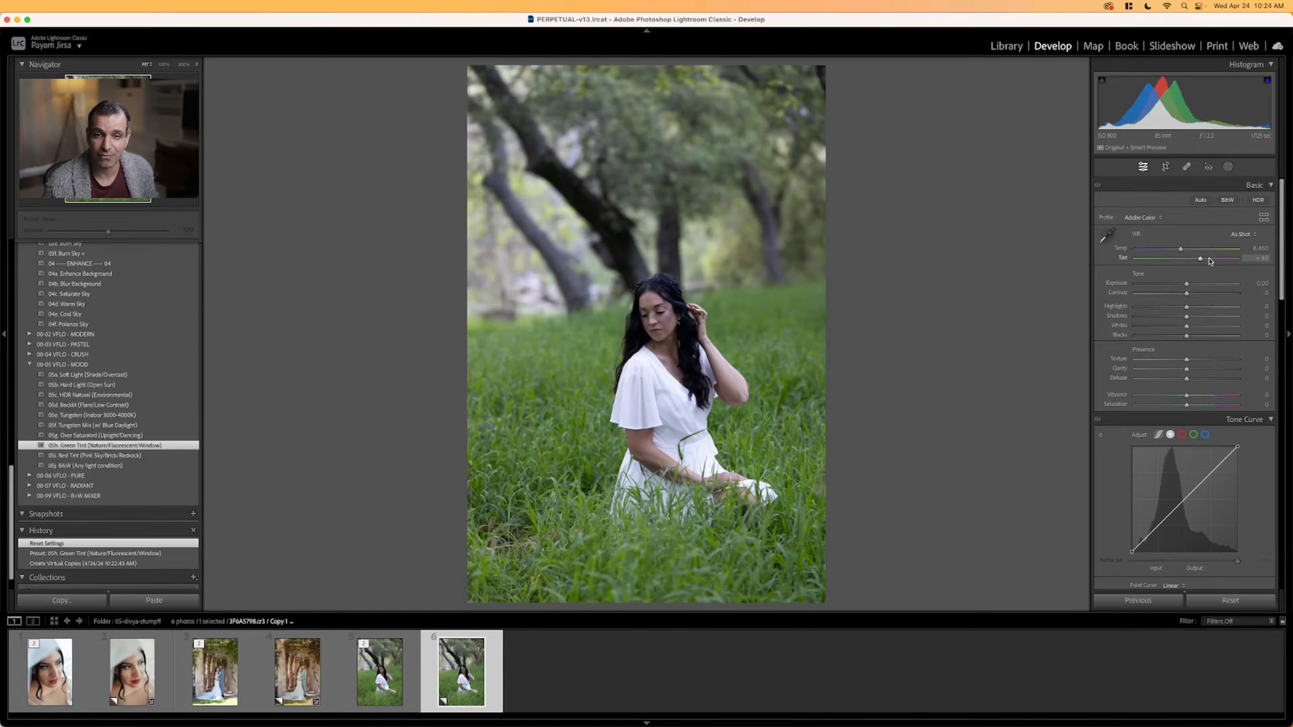
Set the copy's tint to +15 and apply the MOOD preset Green Tint (Nature/Fluorescent/Window).
{"action": "key", "text": "shift+Down"}
{"action": "key", "text": "shift+Down"}
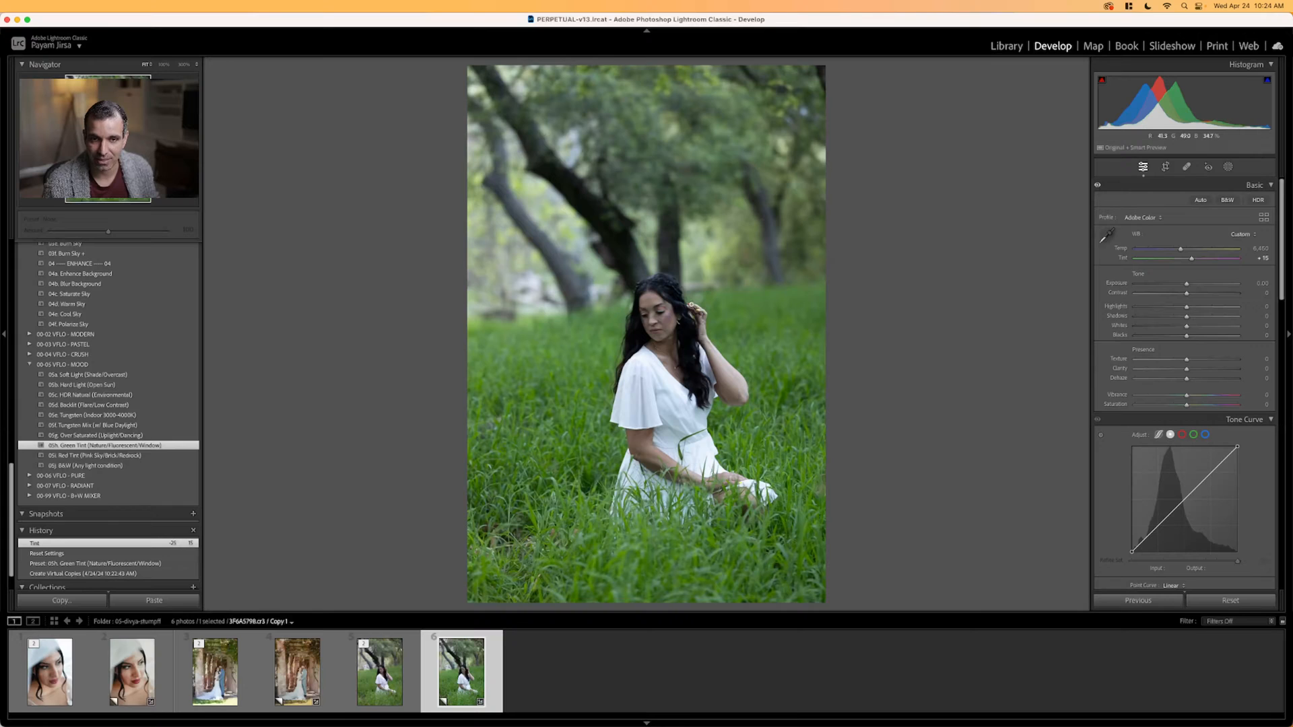
{"action": "left_click", "coordinate": [110, 445]}
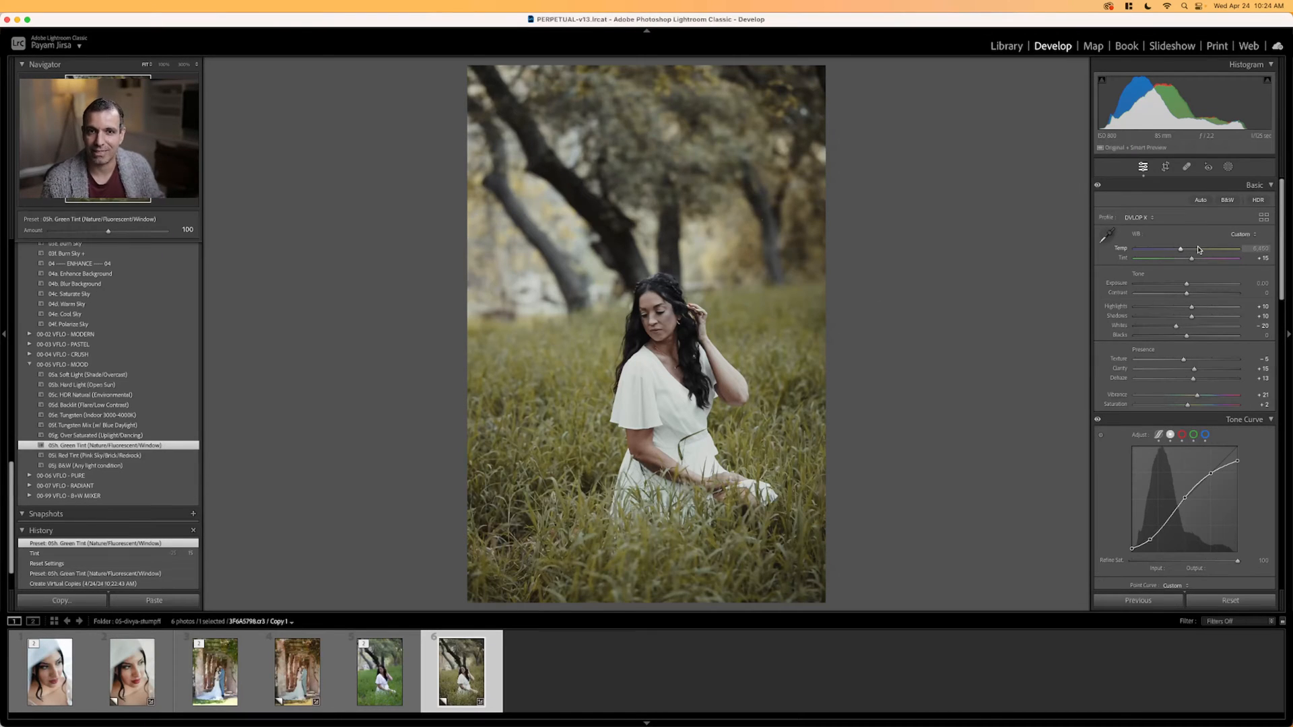
Fine-tune the grass portrait's copy to temperature 7,200, exposure +0.30 and tint +20.
{"action": "scroll", "coordinate": [1201, 251], "scroll_direction": "up", "scroll_amount": 6}
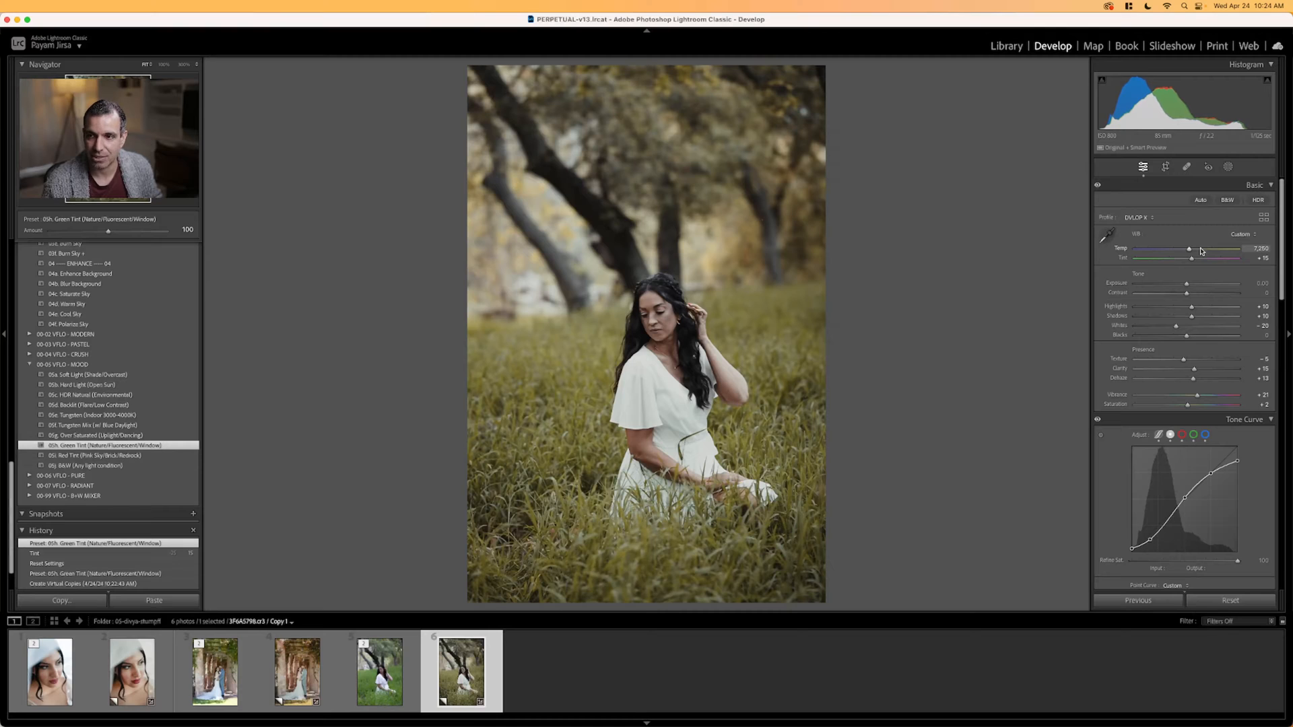
{"action": "scroll", "coordinate": [1201, 251], "scroll_direction": "down", "scroll_amount": 2}
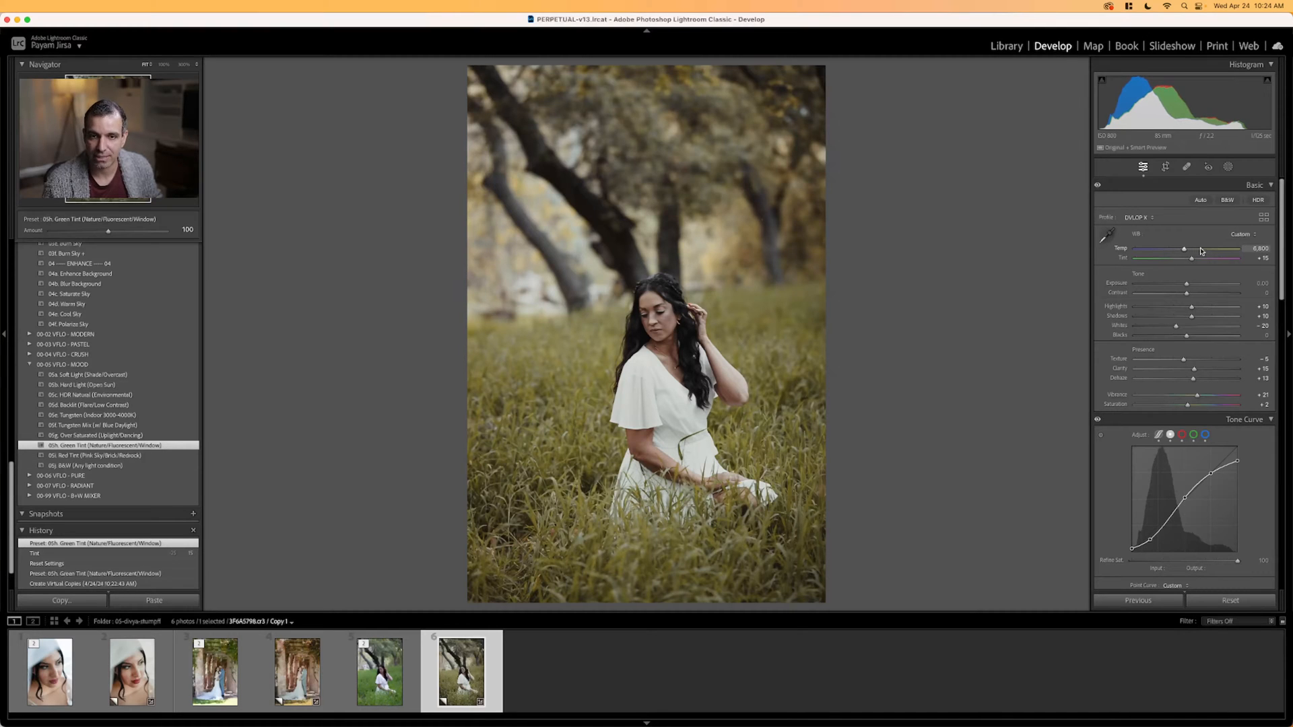
{"action": "scroll", "coordinate": [1206, 286], "scroll_direction": "up", "scroll_amount": 6}
{"action": "scroll", "coordinate": [1205, 286], "scroll_direction": "down", "scroll_amount": 2}
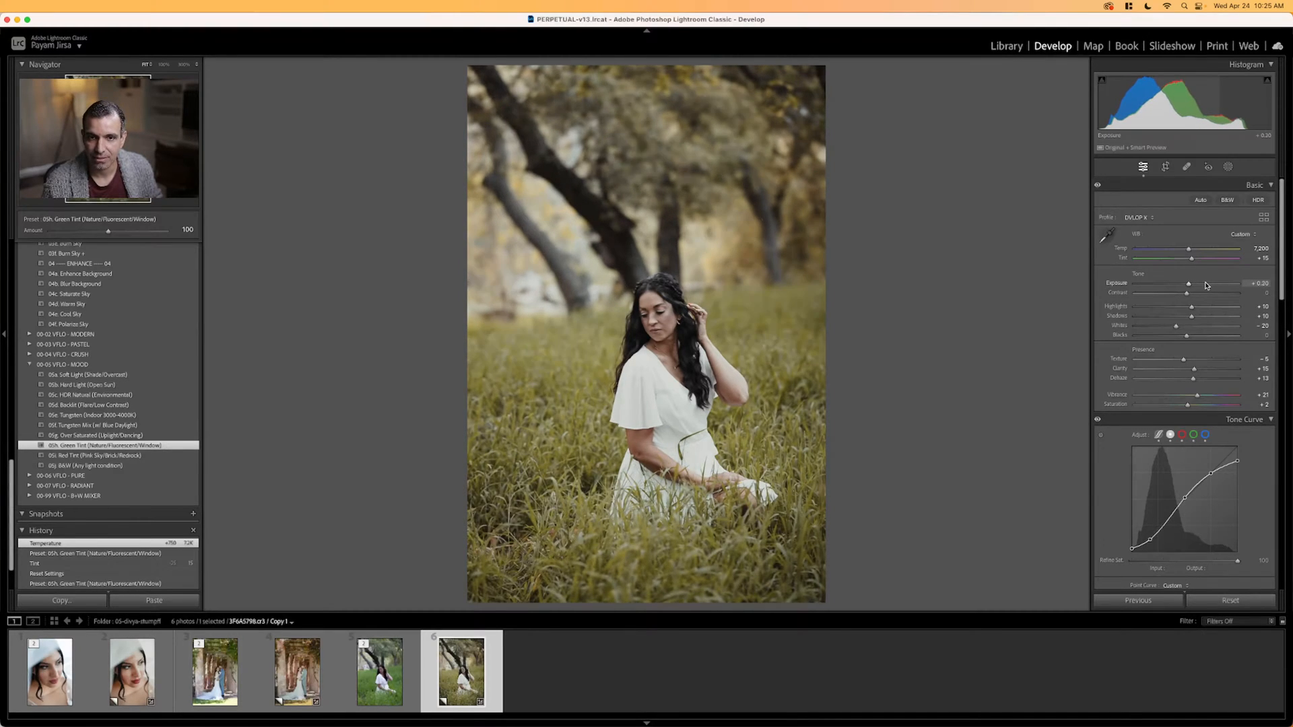
{"action": "scroll", "coordinate": [1206, 286], "scroll_direction": "up", "scroll_amount": 2}
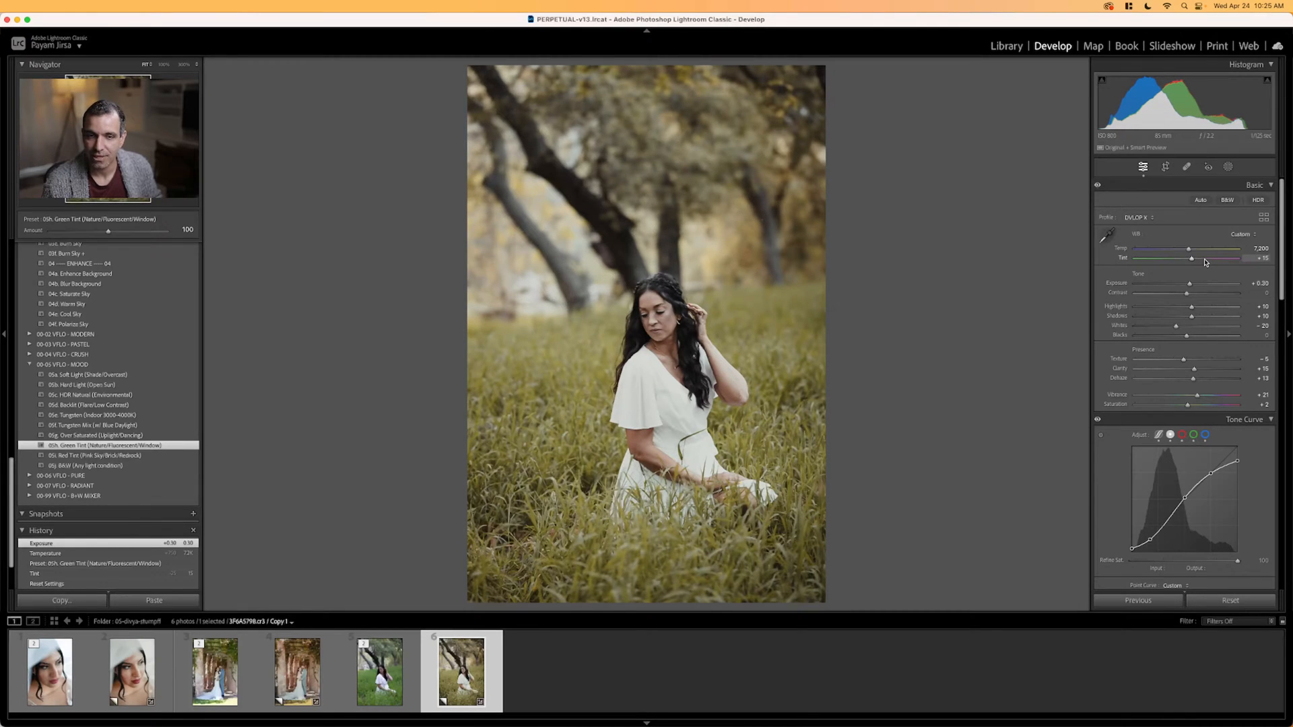
{"action": "scroll", "coordinate": [1206, 262], "scroll_direction": "down", "scroll_amount": 1}
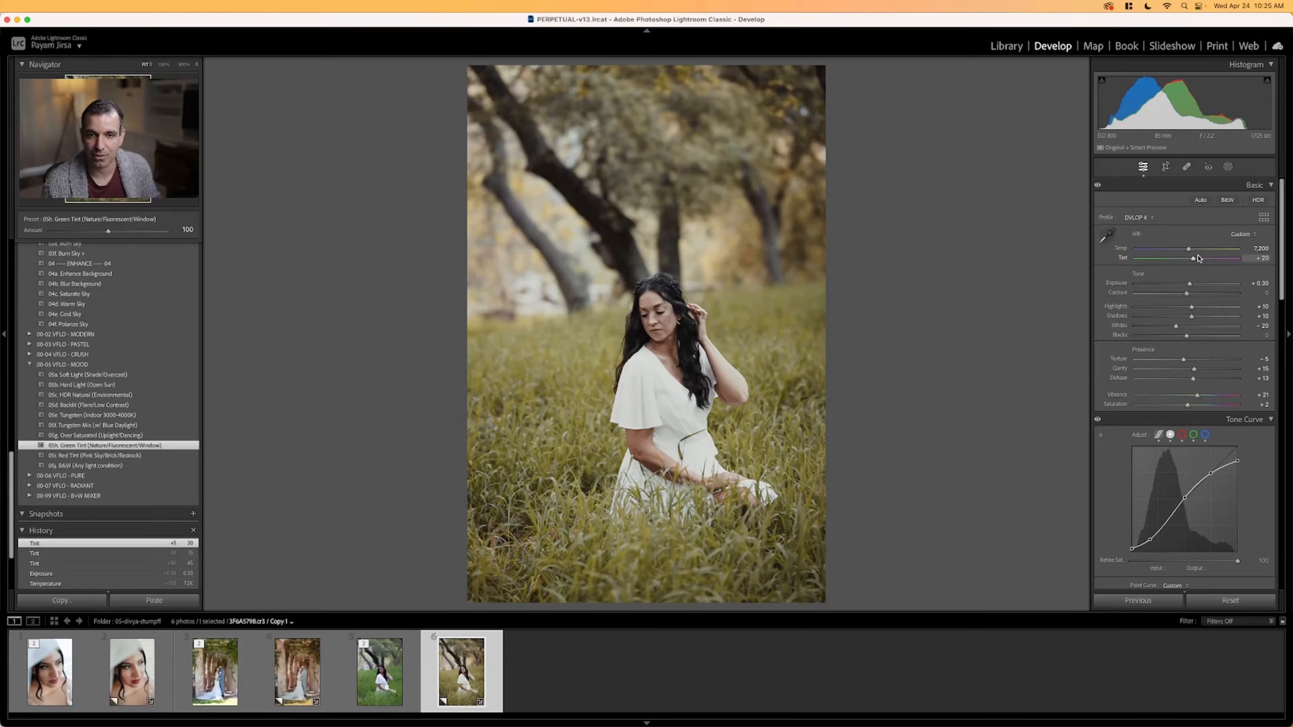
Apply the AI preset Retouch w/ Pop & Enhance to the grass portrait's copy, adjusting temperature to 7,400 and exposure to +0.20.
{"action": "scroll", "coordinate": [118, 404], "scroll_direction": "up", "scroll_amount": 10}
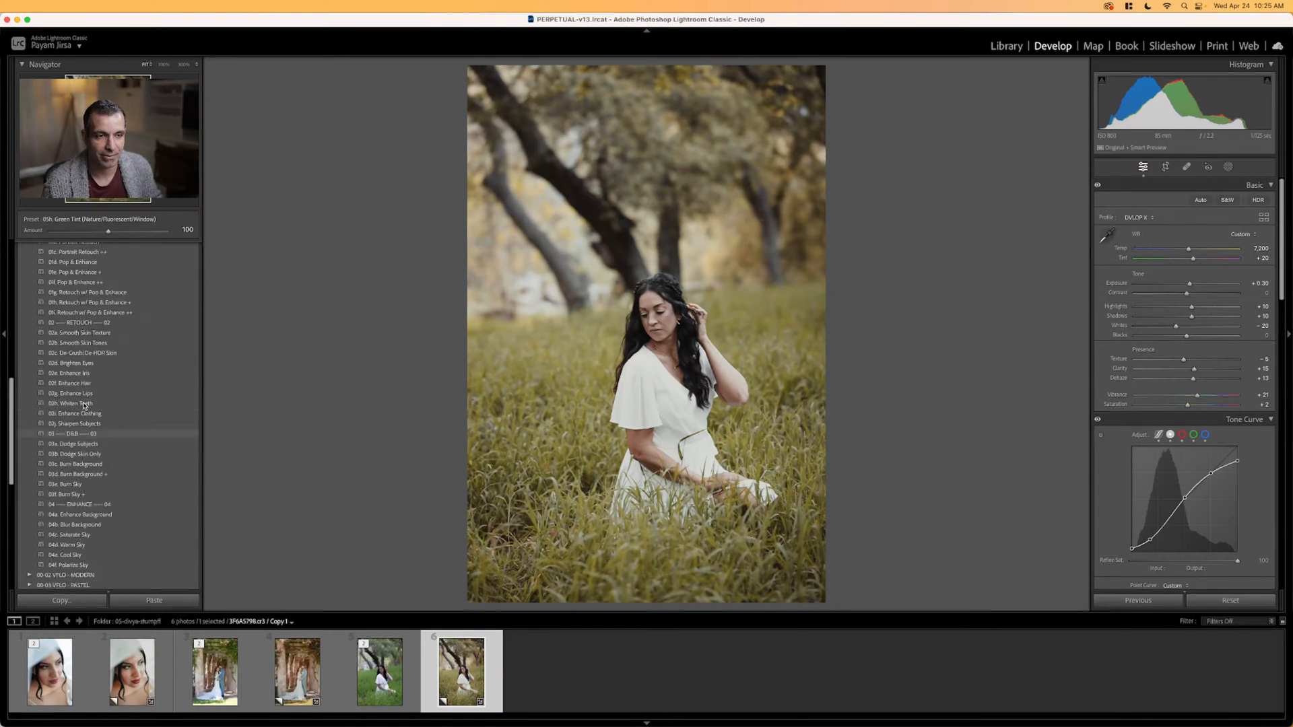
{"action": "scroll", "coordinate": [118, 404], "scroll_direction": "down", "scroll_amount": 2}
{"action": "left_click", "coordinate": [87, 449]}
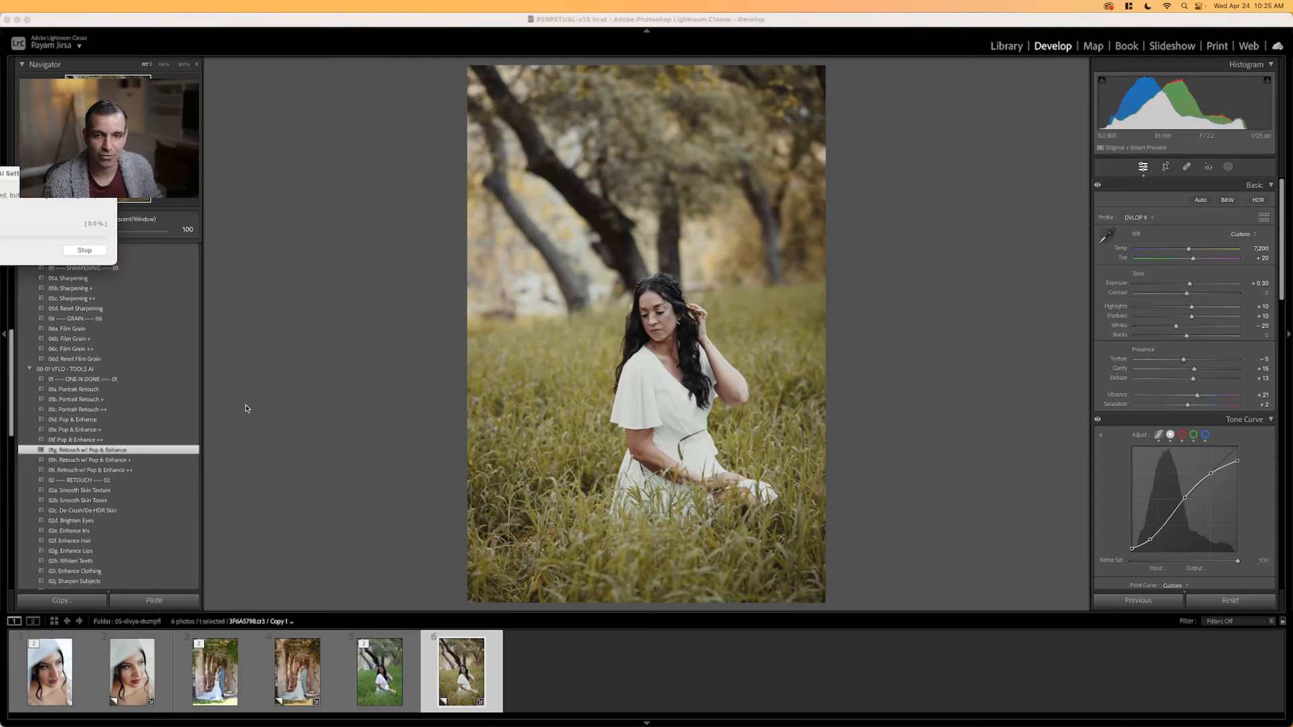
{"action": "left_click_drag", "start_coordinate": [36, 178], "coordinate": [403, 167]}
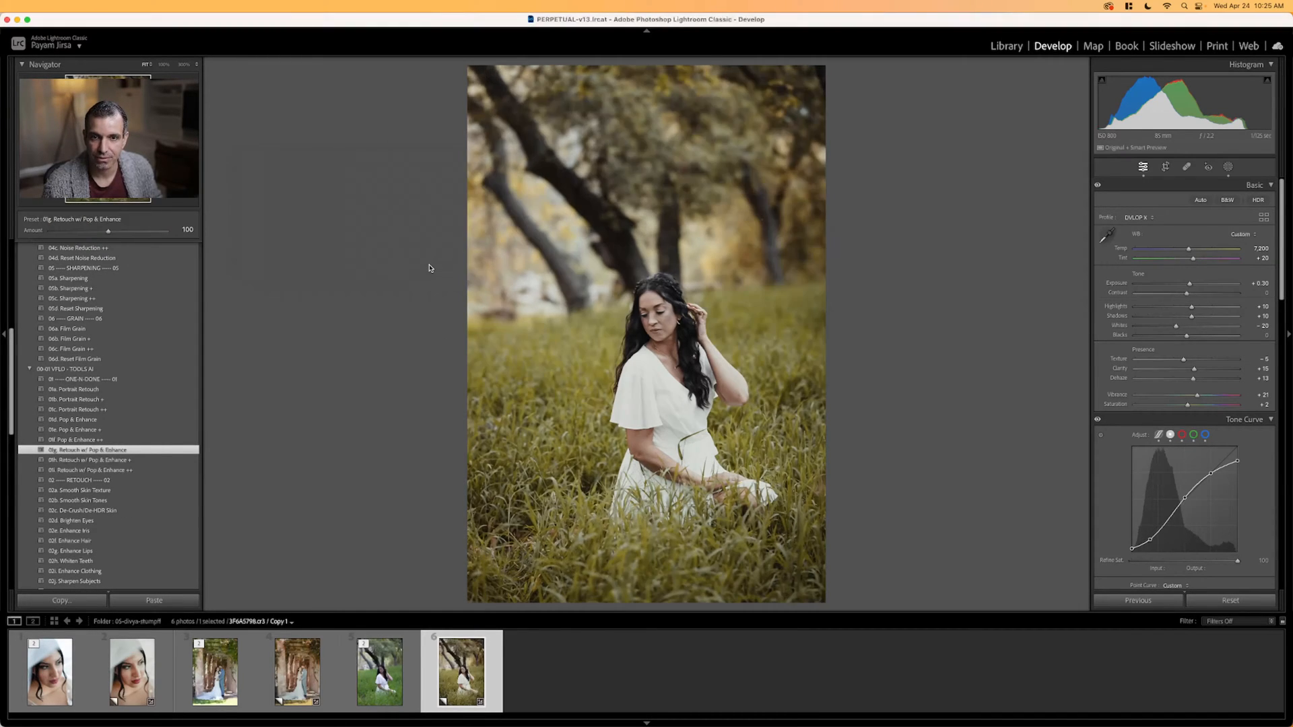
{"action": "scroll", "coordinate": [1205, 286], "scroll_direction": "down", "scroll_amount": 2}
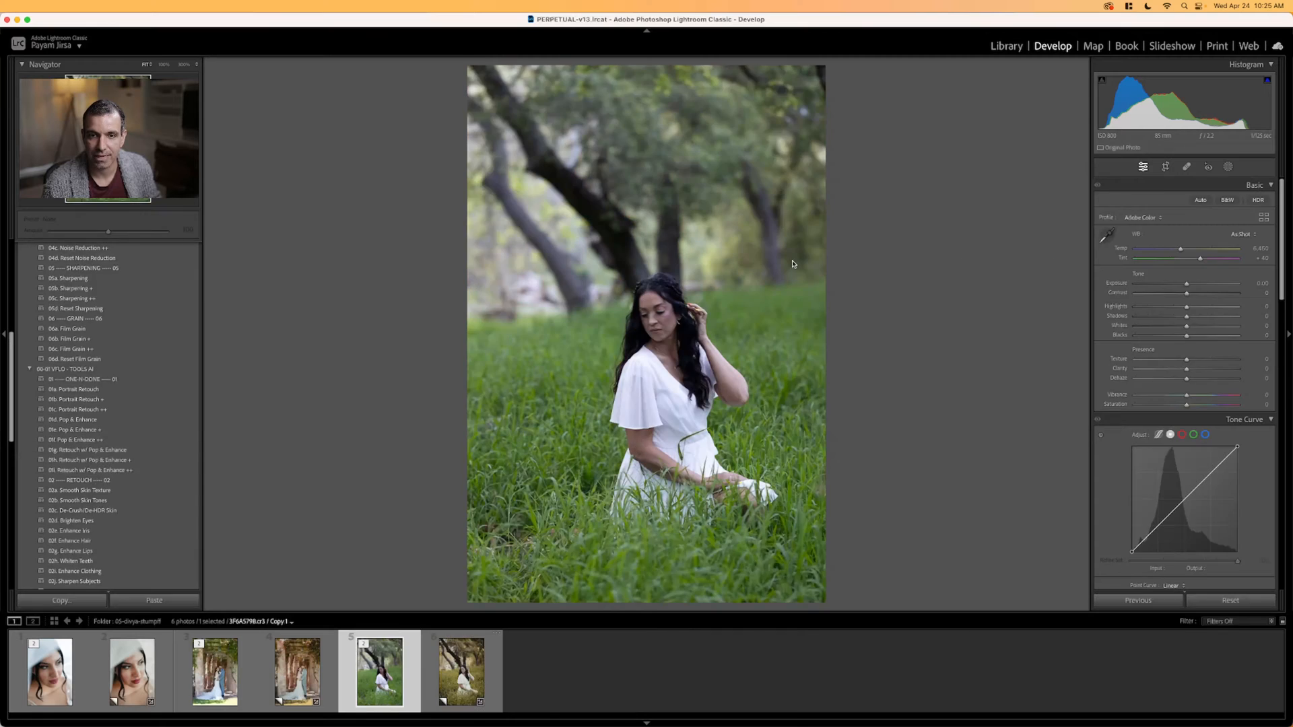
Apply the Radial Burn Full preset to the grass portrait's copy and center its radial gradient on the woman's face.
{"action": "scroll", "coordinate": [140, 363], "scroll_direction": "up", "scroll_amount": 8}
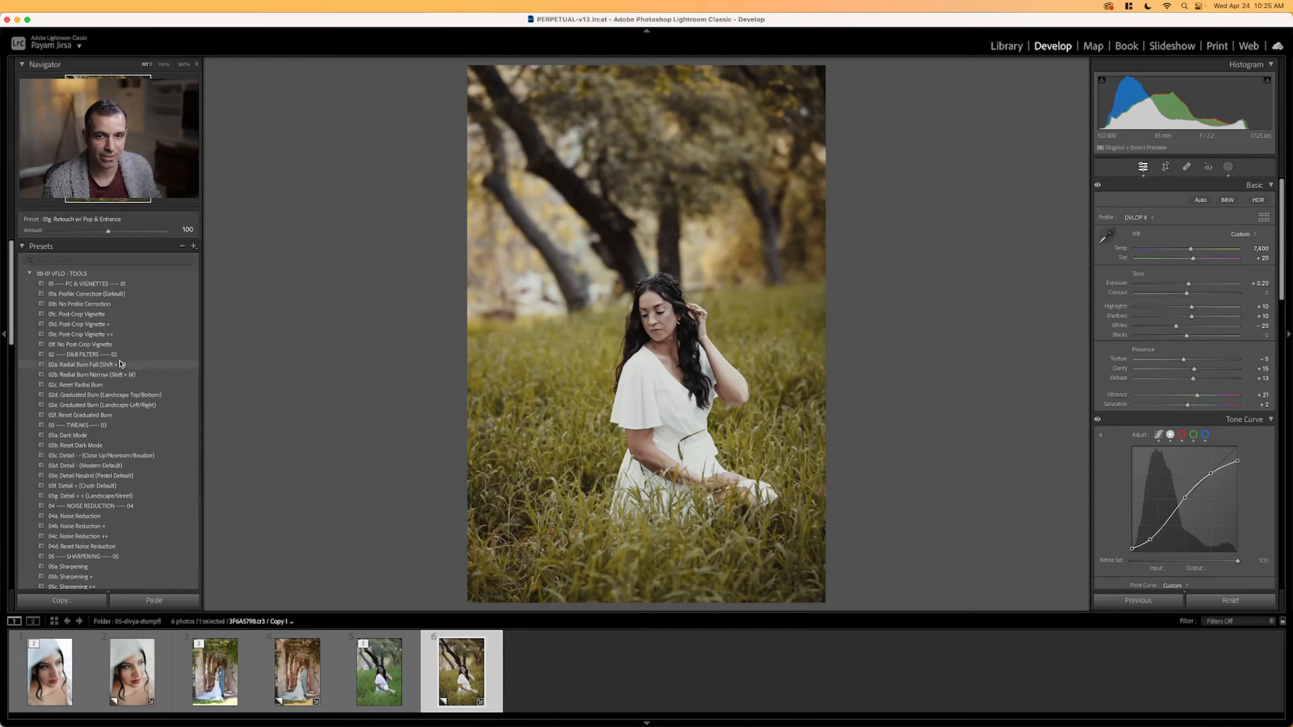
{"action": "left_click", "coordinate": [121, 364]}
{"action": "left_click", "coordinate": [1230, 168]}
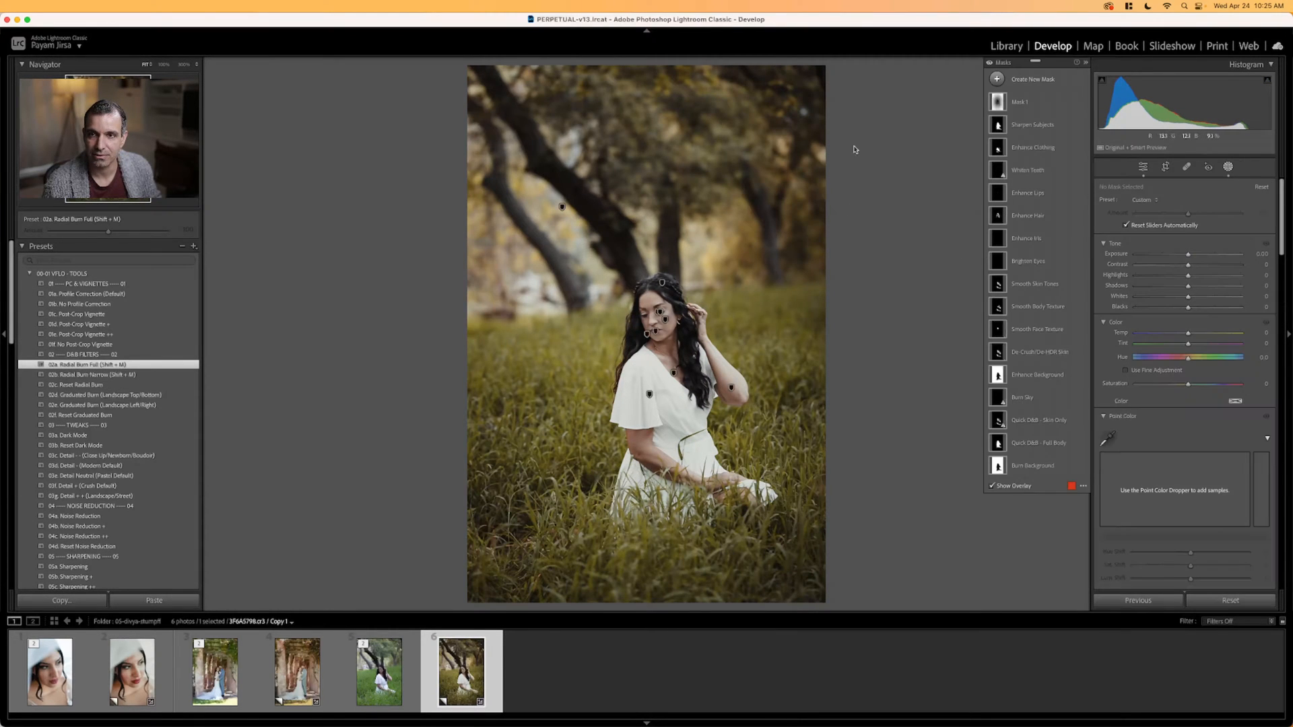
{"action": "left_click", "coordinate": [1051, 108]}
{"action": "left_click_drag", "start_coordinate": [647, 332], "coordinate": [666, 312]}
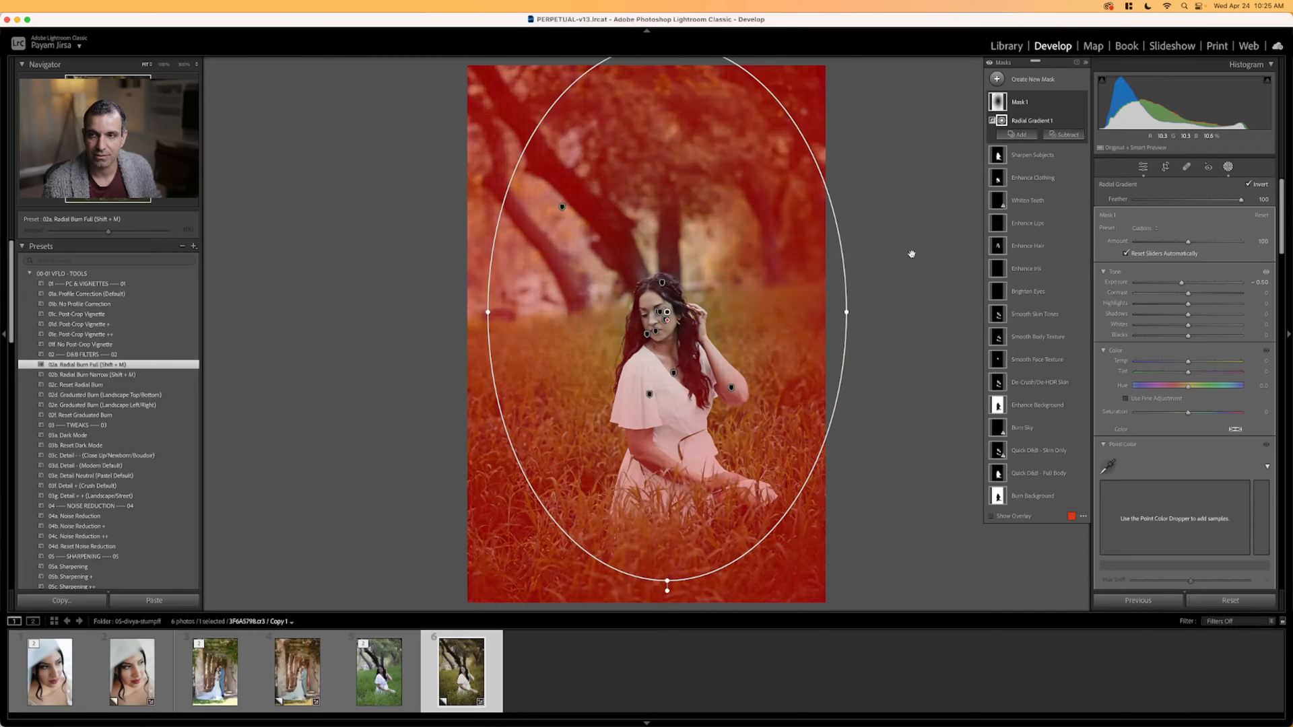
{"action": "left_click", "coordinate": [1227, 167]}
Compare the edited grass portrait with its unedited original.
{"action": "key", "text": "Left"}
{"action": "key", "text": "Right"}
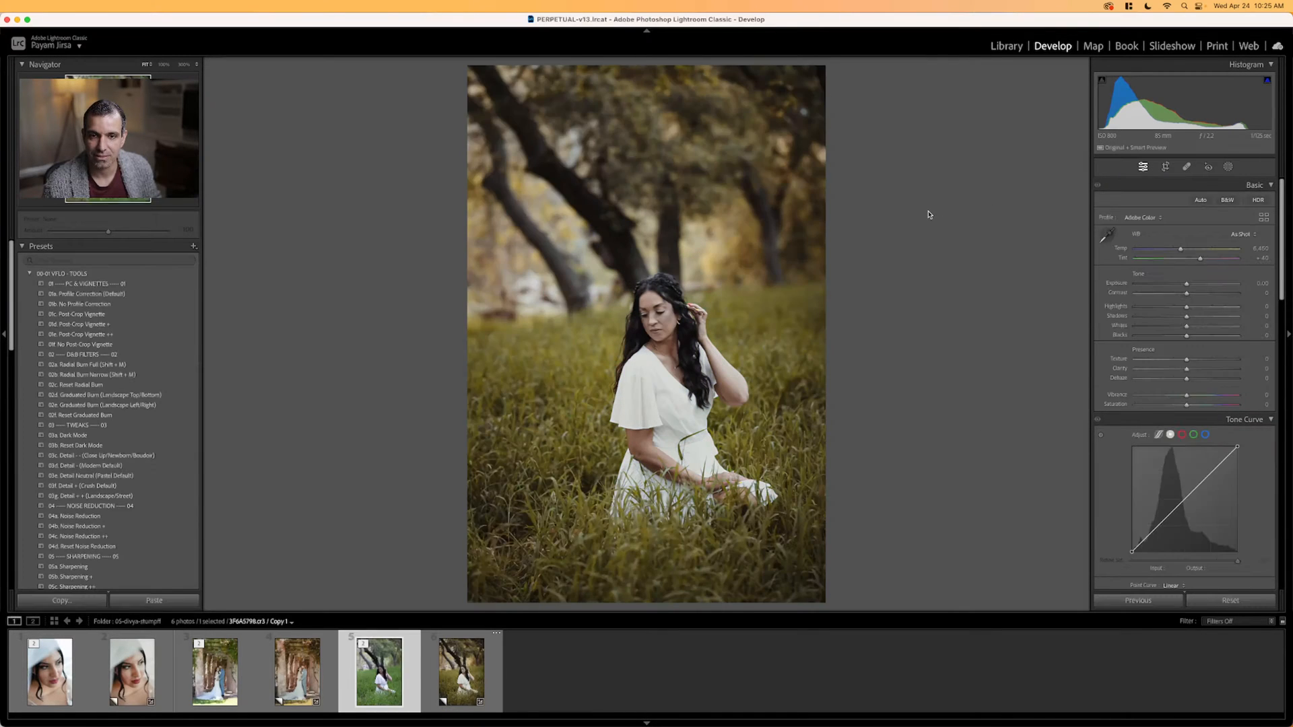
{"action": "key", "text": "Left"}
{"action": "key", "text": "Right"}
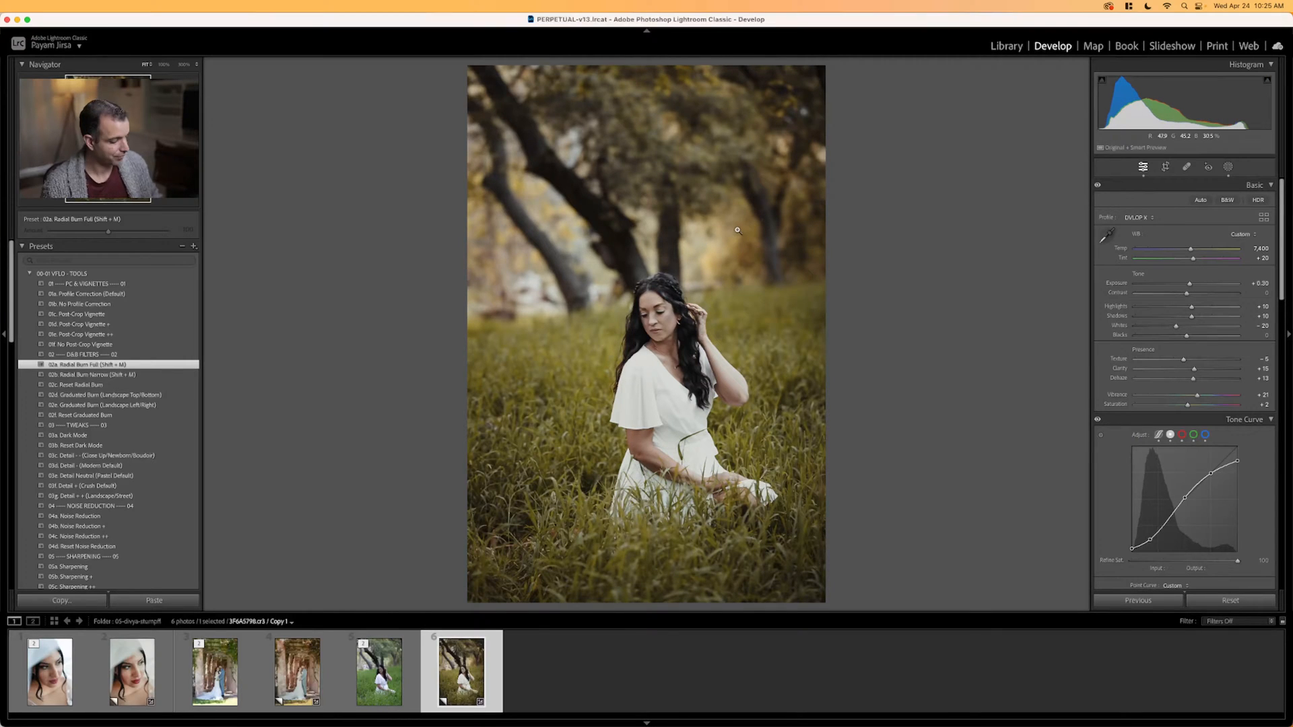
Open the sixth community folder of the Mood Pack and bring its first photo, the woman at the train, into Develop.
{"action": "key", "text": "g"}
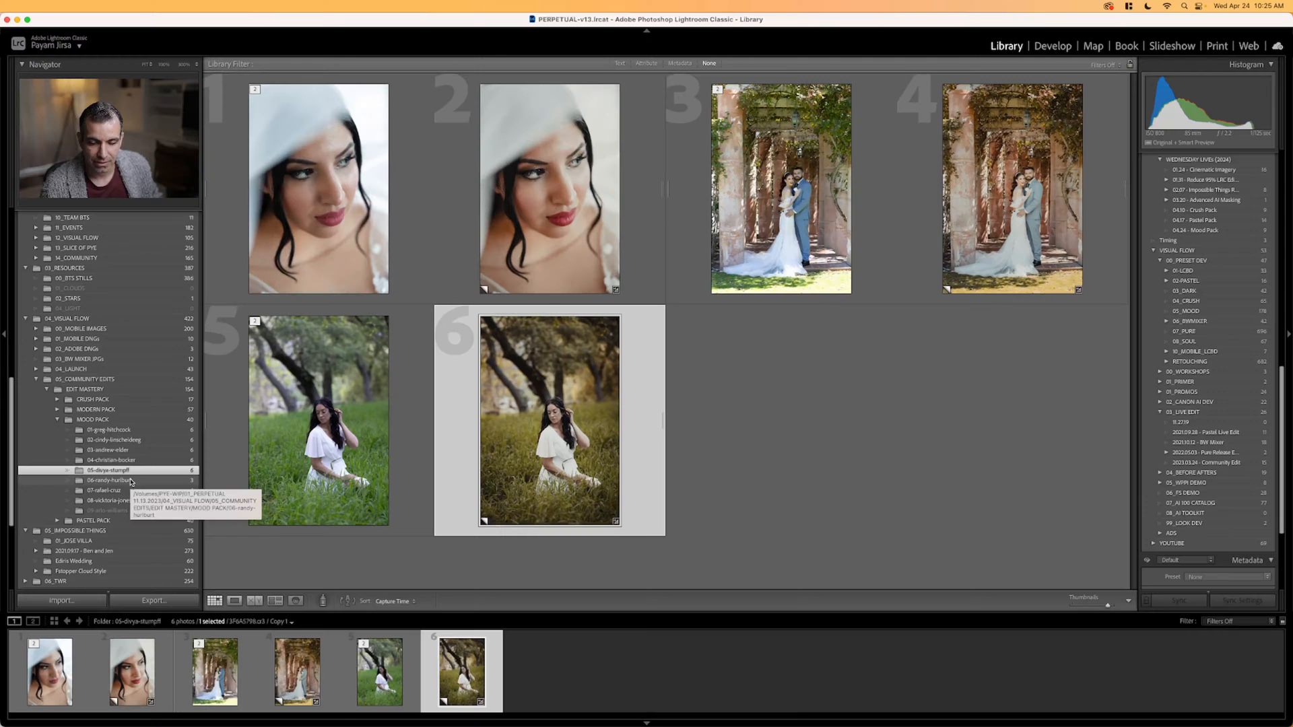
{"action": "left_click", "coordinate": [107, 480]}
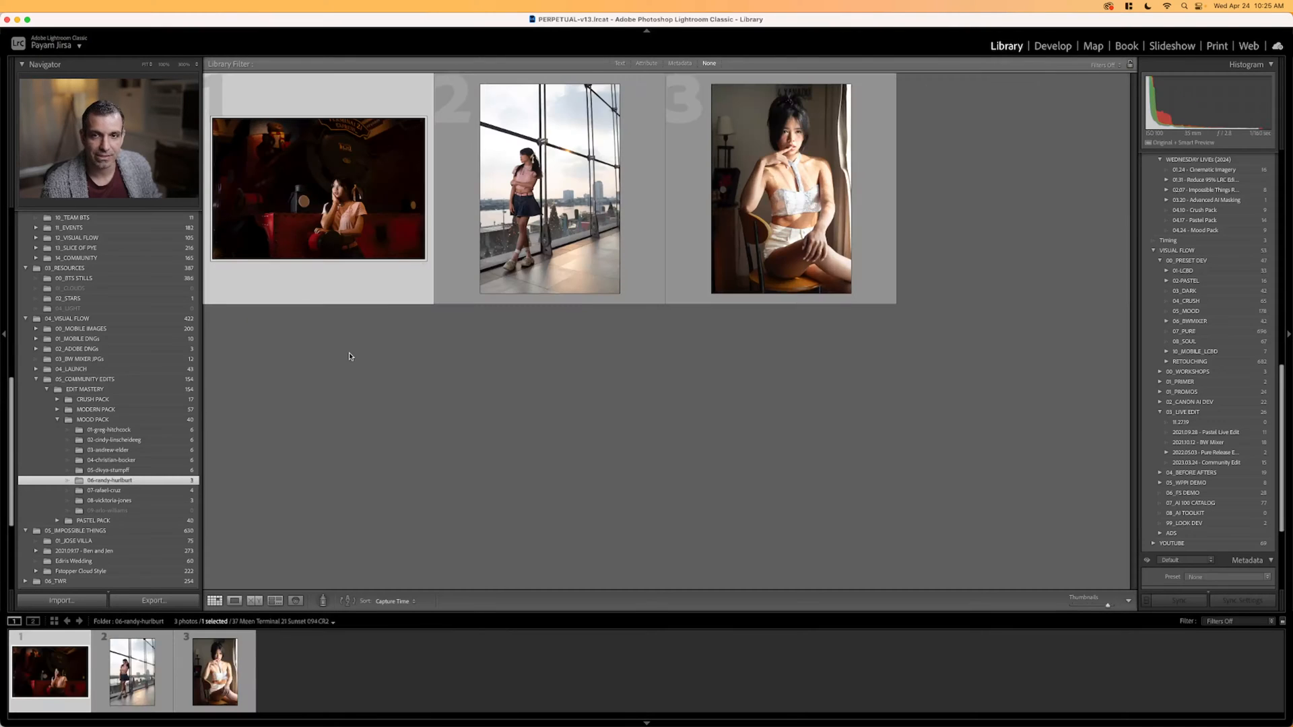
{"action": "key", "text": "d"}
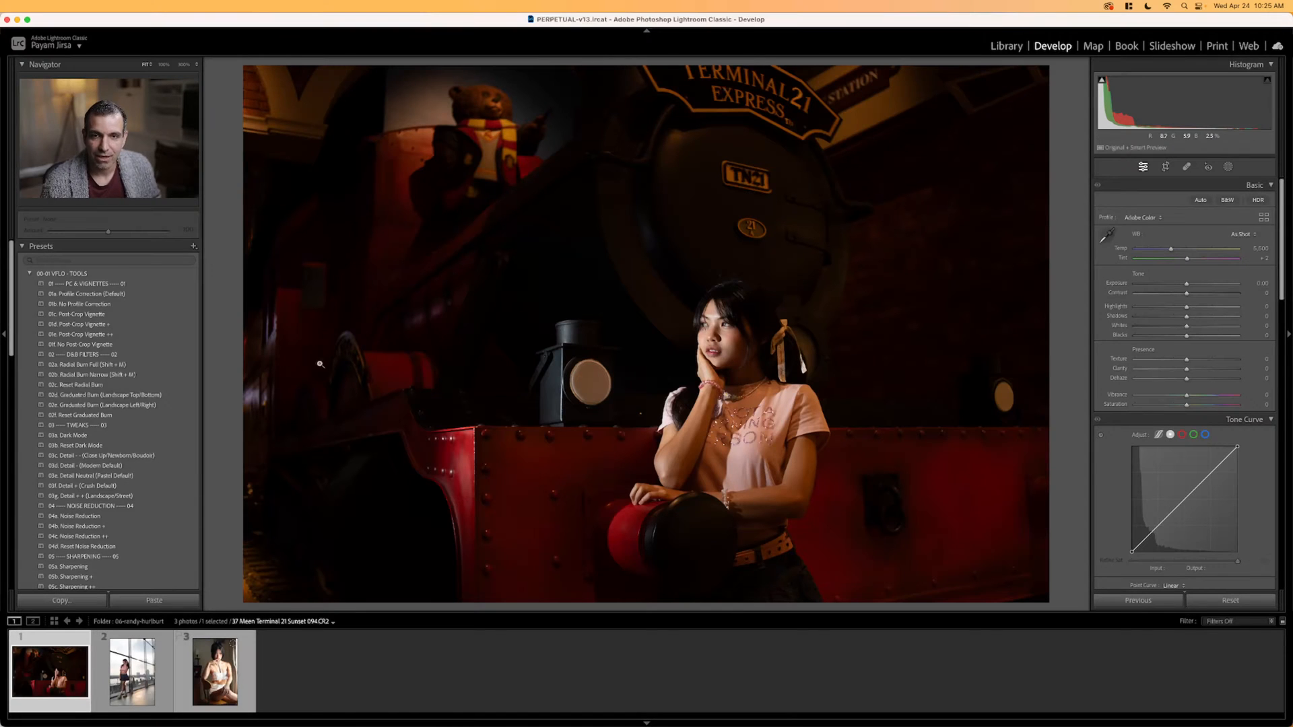
Apply the MOOD preset Hard Light (Open Sun) to the train photo and set its exposure to +0.60.
{"action": "scroll", "coordinate": [135, 418], "scroll_direction": "down", "scroll_amount": 10}
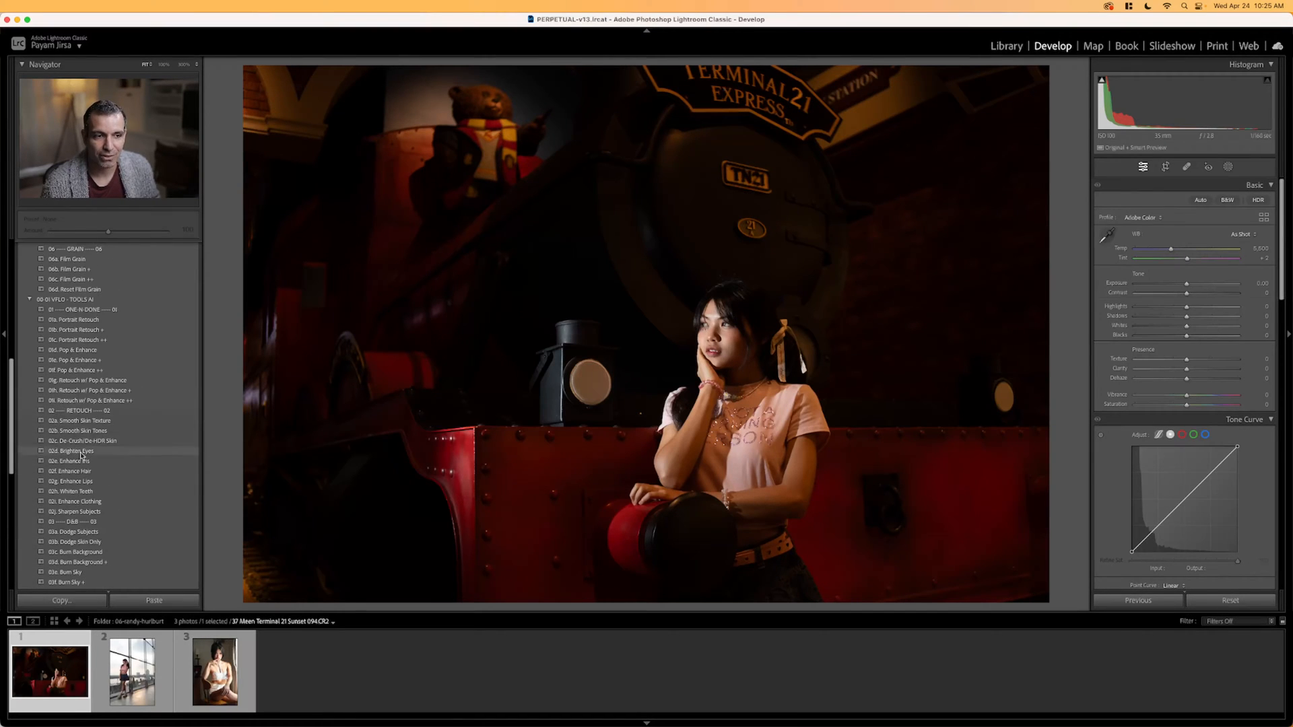
{"action": "scroll", "coordinate": [101, 403], "scroll_direction": "down", "scroll_amount": 10}
{"action": "left_click", "coordinate": [101, 393]}
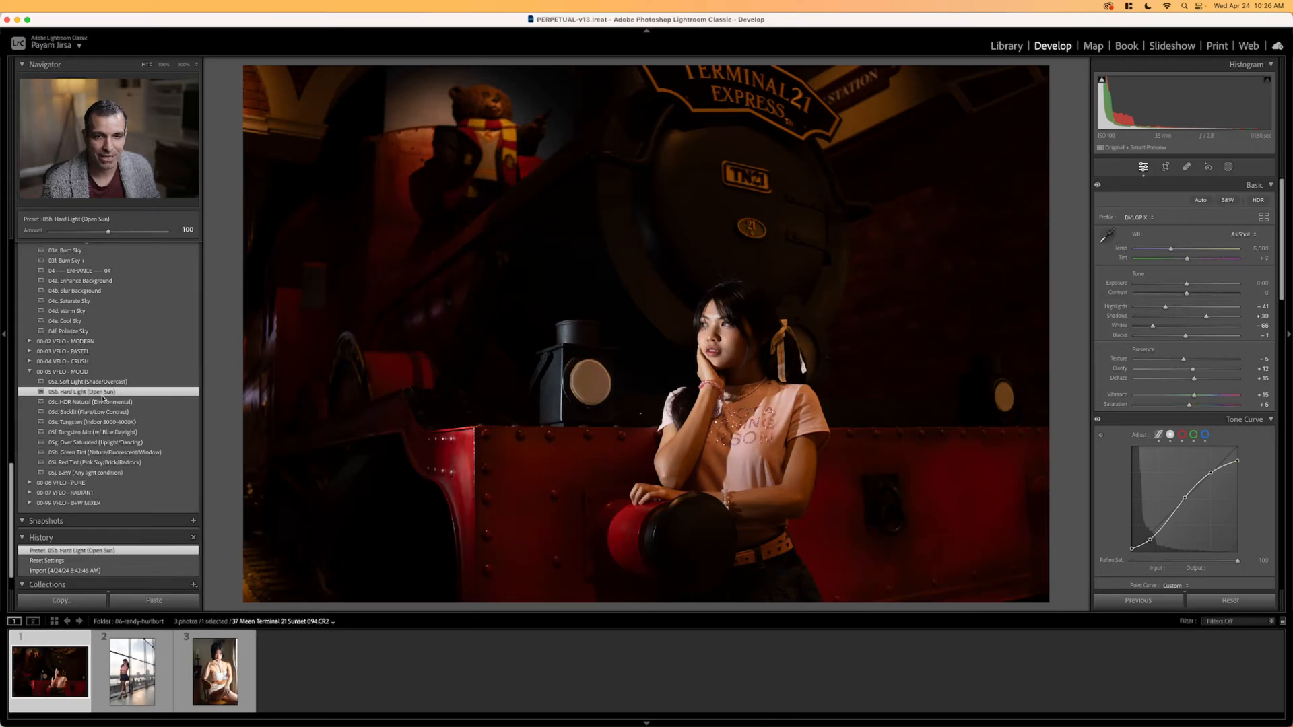
{"action": "left_click_drag", "start_coordinate": [1205, 284], "coordinate": [1212, 284]}
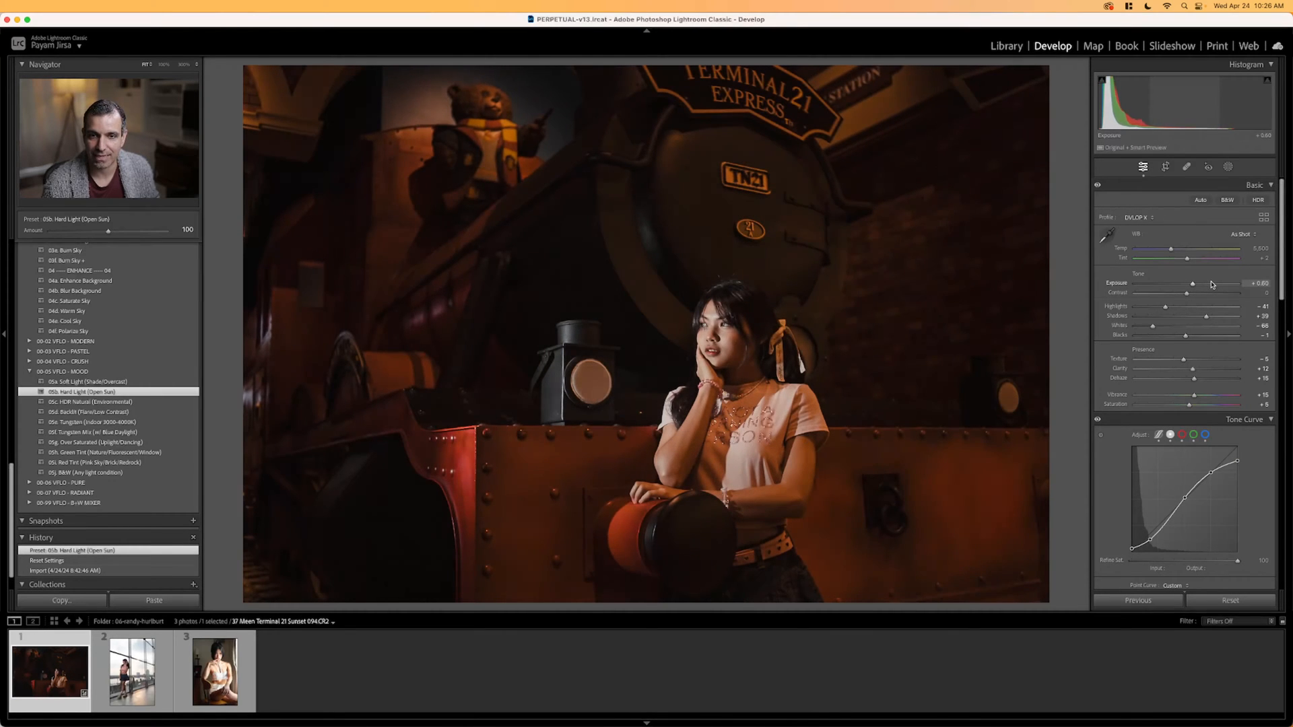
Try HDR Natural (Environmental) at exposure +1.20 on the train photo, and return to Hard Light (Open Sun) with exposure +1.10.
{"action": "left_click", "coordinate": [101, 402]}
{"action": "left_click_drag", "start_coordinate": [1211, 283], "coordinate": [1218, 286]}
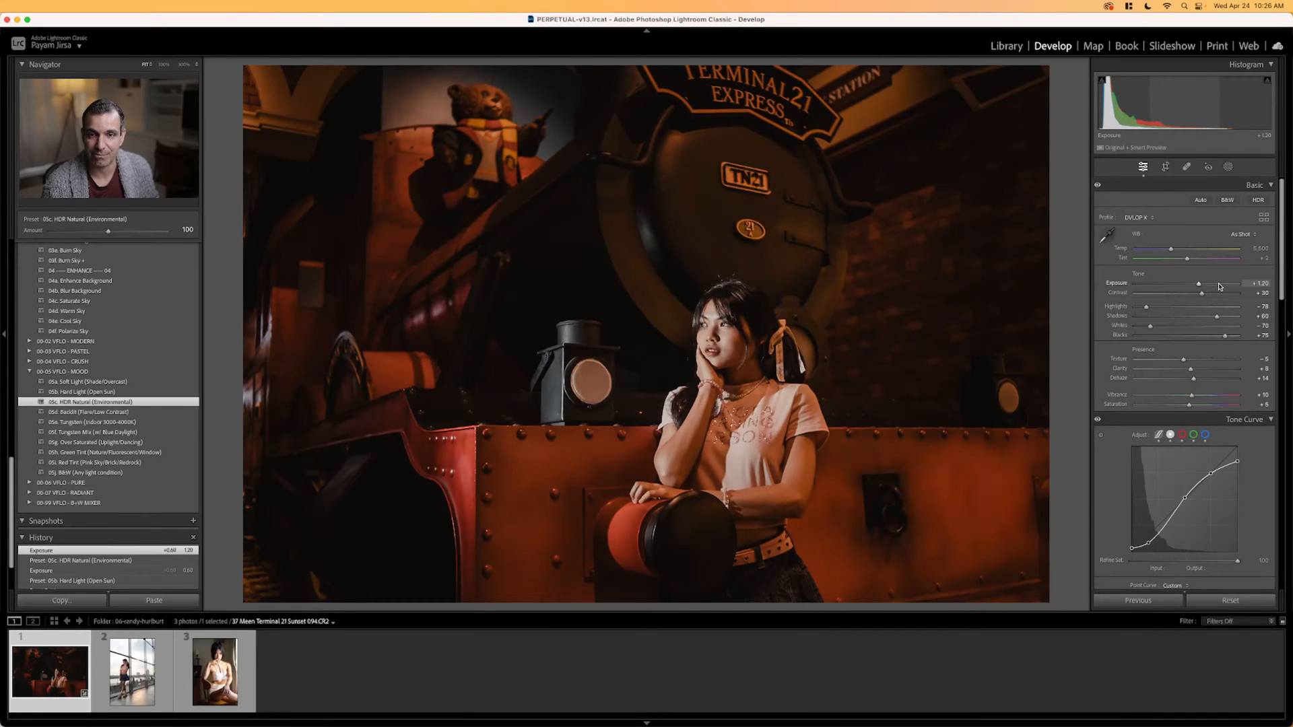
{"action": "left_click", "coordinate": [80, 392]}
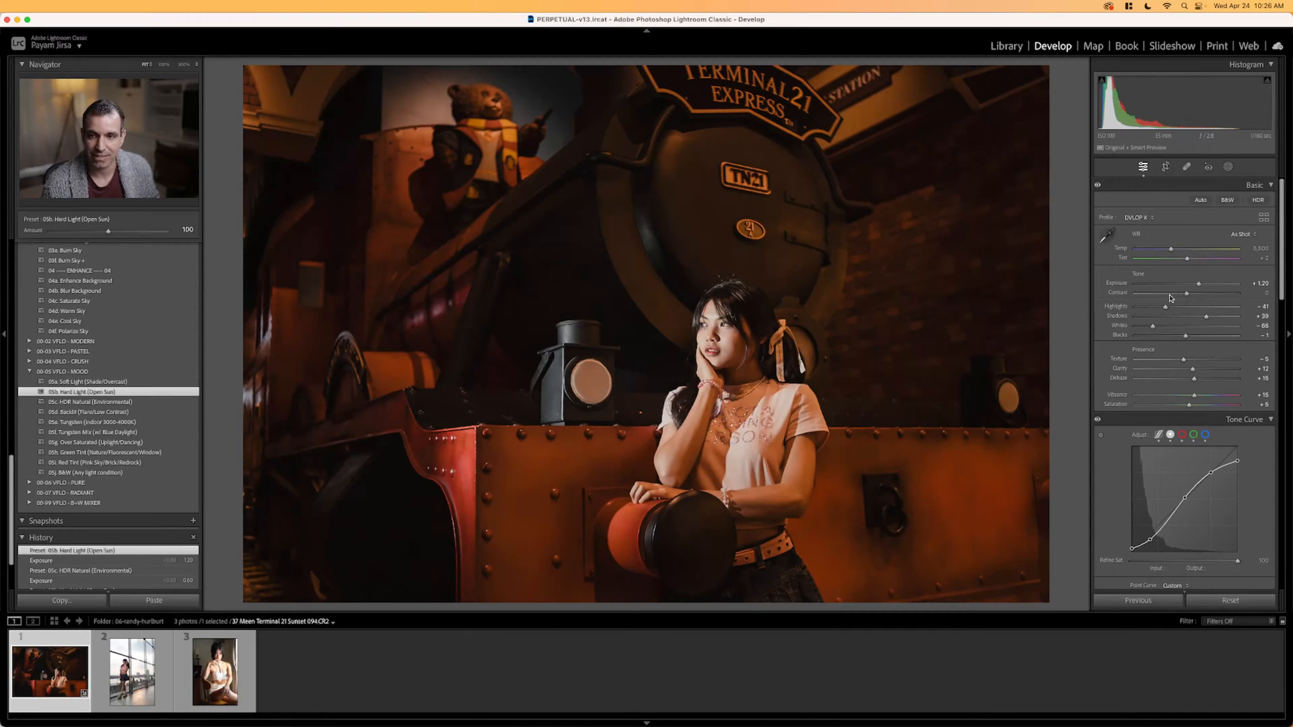
{"action": "key", "text": "Down"}
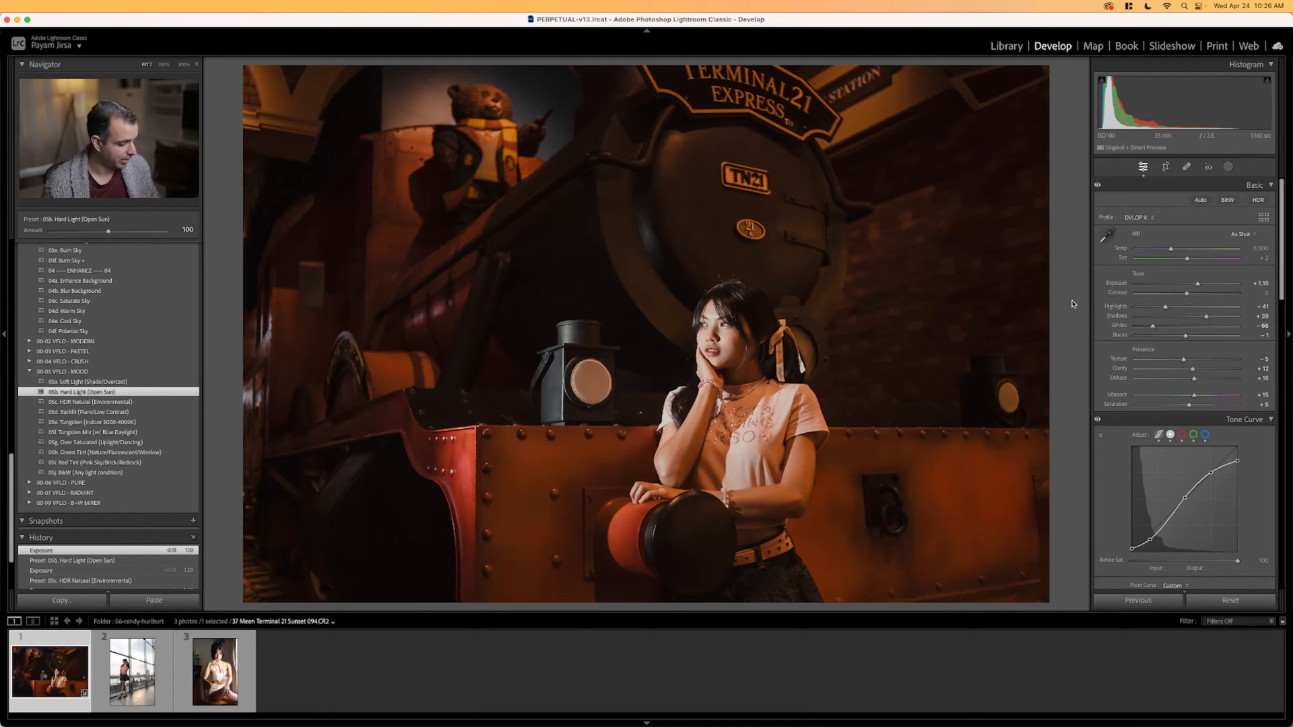
Create virtual copies of all three photos in the folder and reset the original train photo's settings.
{"action": "key", "text": "super+a"}
{"action": "key", "text": "super+apostrophe"}
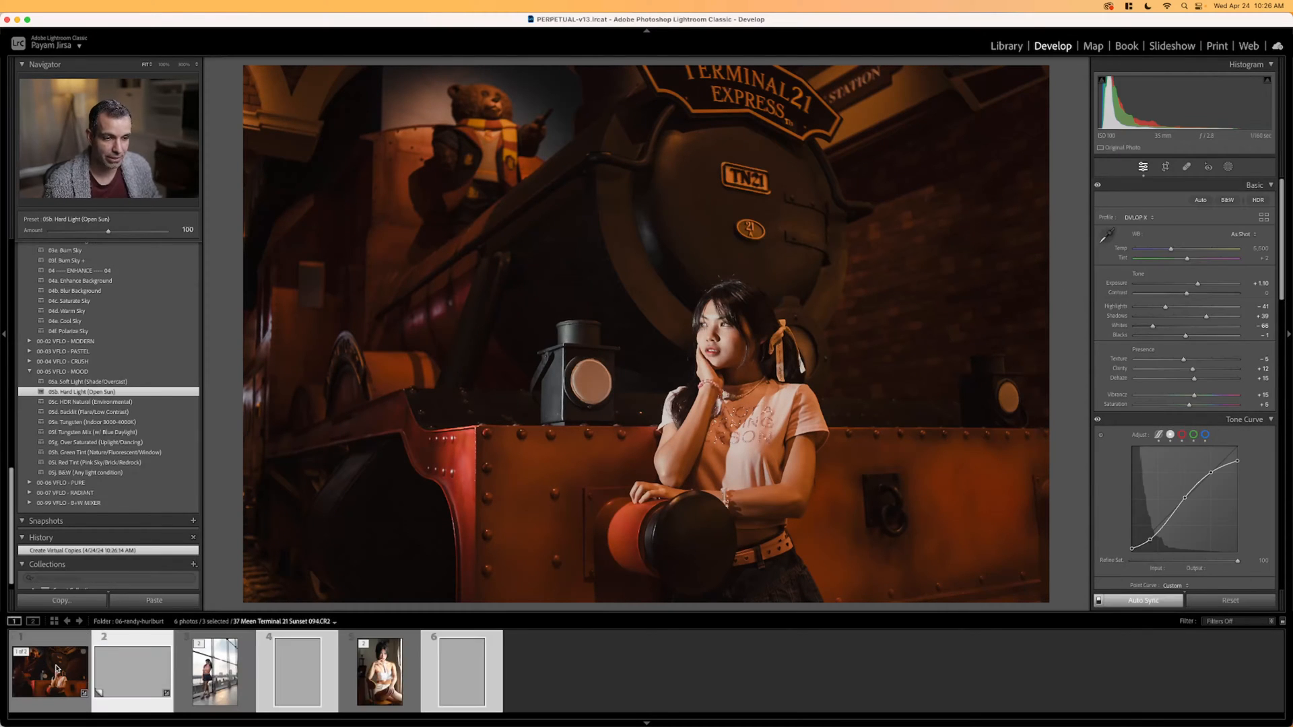
{"action": "left_click", "coordinate": [58, 667]}
{"action": "key", "text": "super+shift+r"}
Cool the white balance of the train photo's virtual copy to temperature 4,900 and tint -3.
{"action": "left_click", "coordinate": [134, 666]}
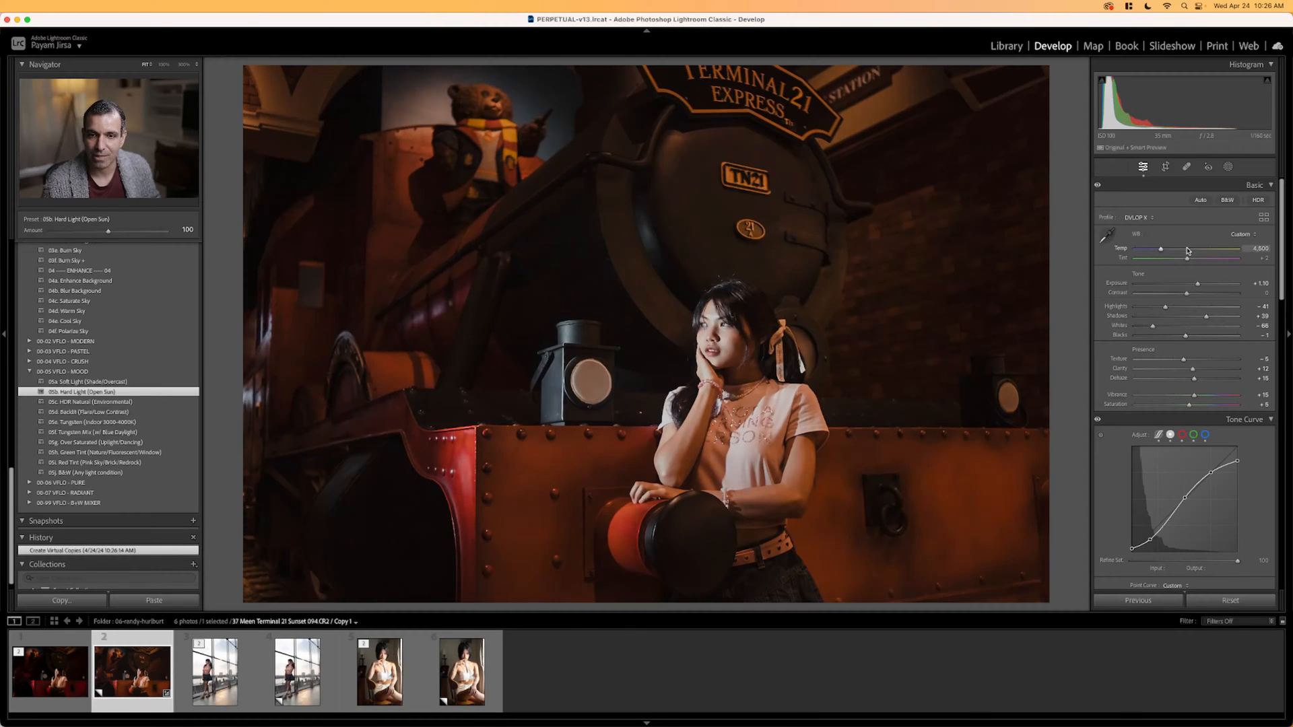
{"action": "key", "text": "shift+Down"}
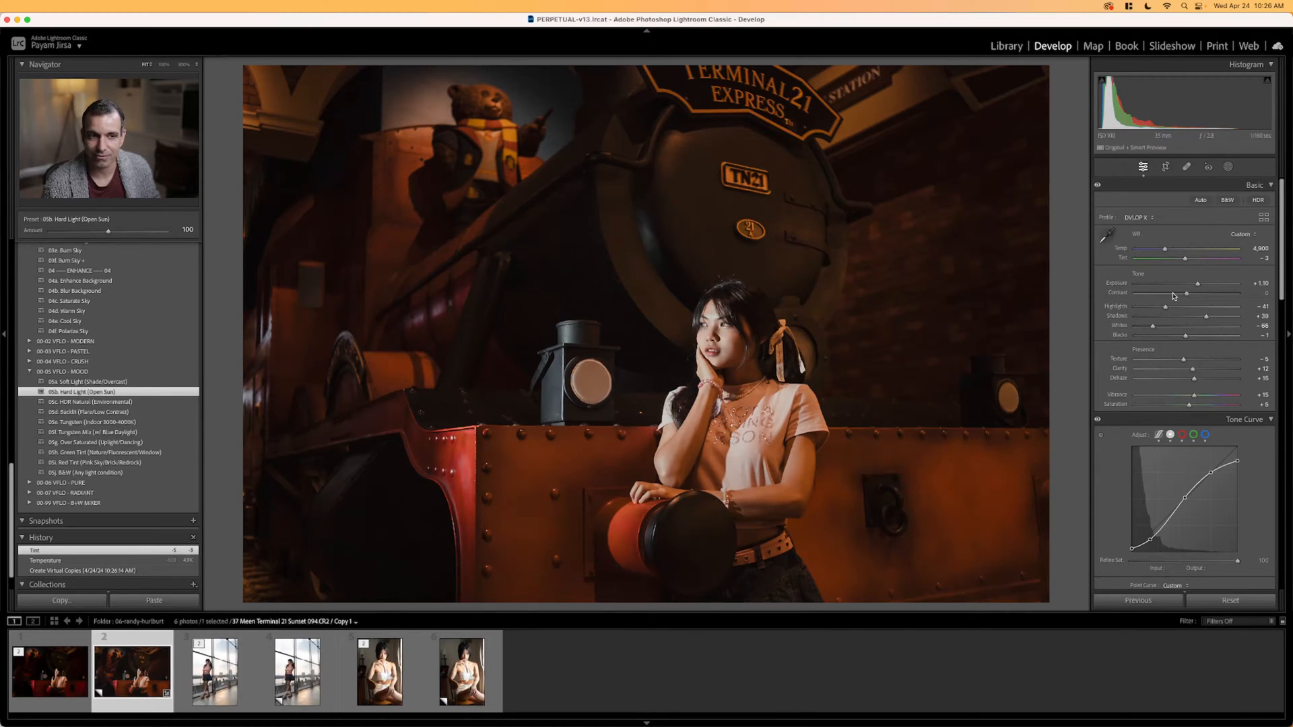
{"action": "scroll", "coordinate": [167, 370], "scroll_direction": "up", "scroll_amount": 10}
{"action": "scroll", "coordinate": [168, 369], "scroll_direction": "up", "scroll_amount": 3}
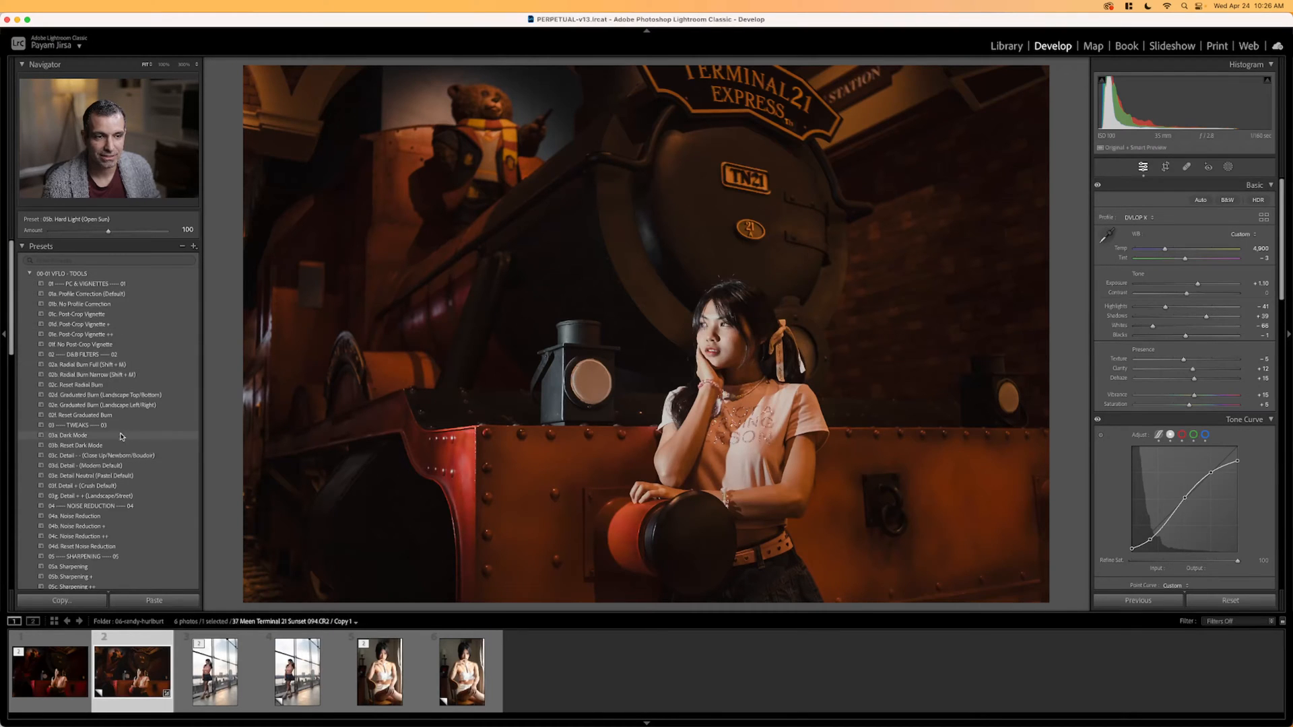
Apply the Portrait Retouch preset to the train photo's virtual copy and set its exposure to +1.00.
{"action": "scroll", "coordinate": [114, 403], "scroll_direction": "down", "scroll_amount": 8}
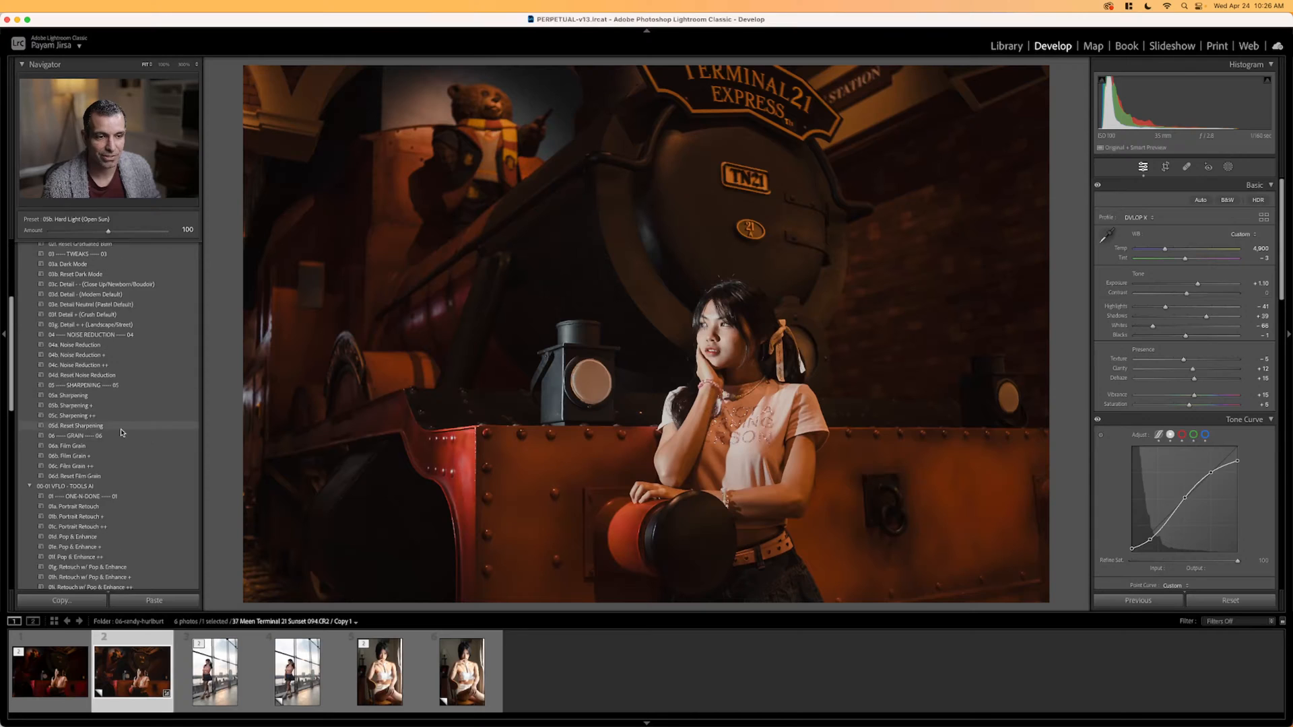
{"action": "left_click", "coordinate": [121, 424]}
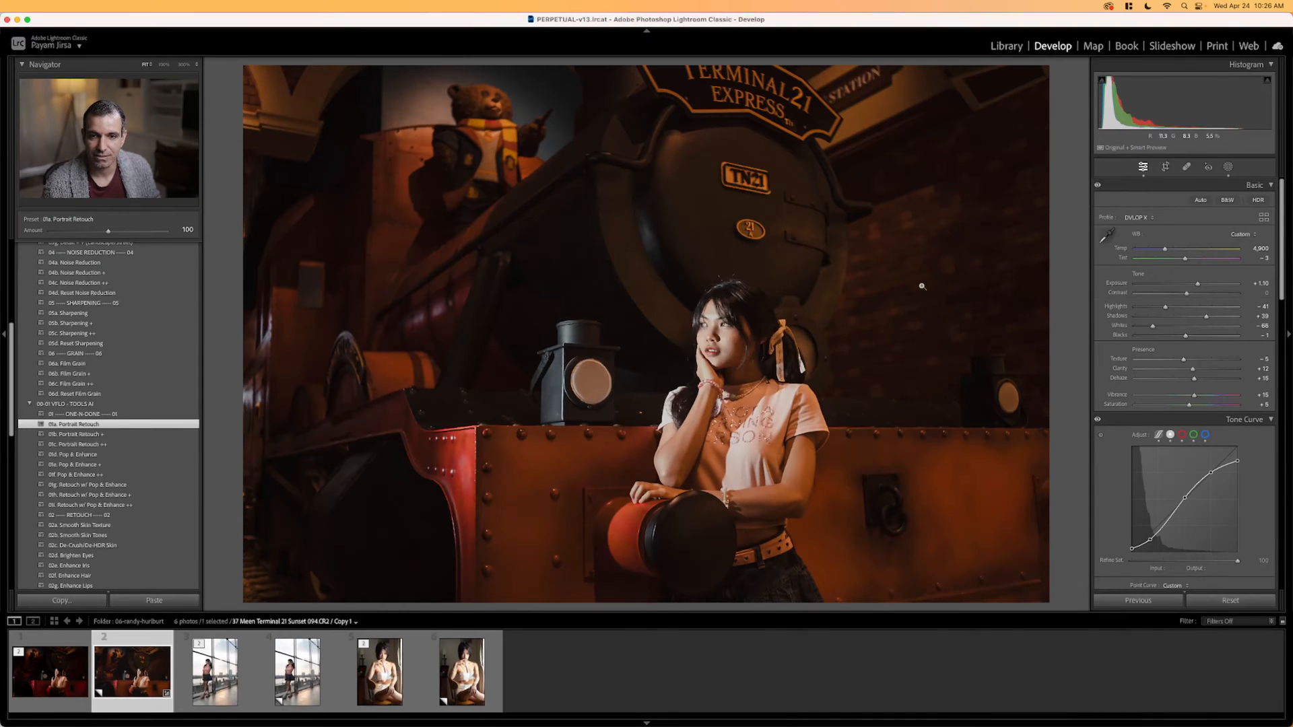
{"action": "key", "text": "shift+Down"}
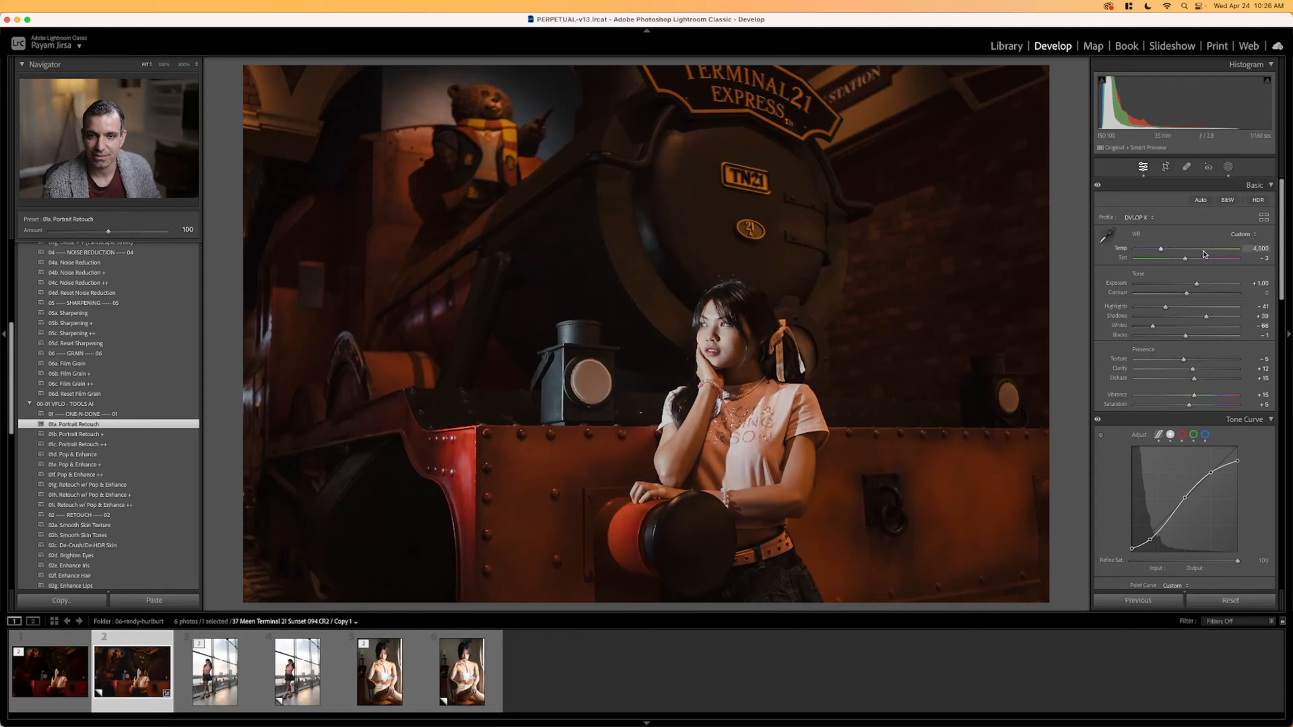
Compare the train photo's edited virtual copy with its unedited original.
{"action": "key", "text": "Left"}
{"action": "key", "text": "Right"}
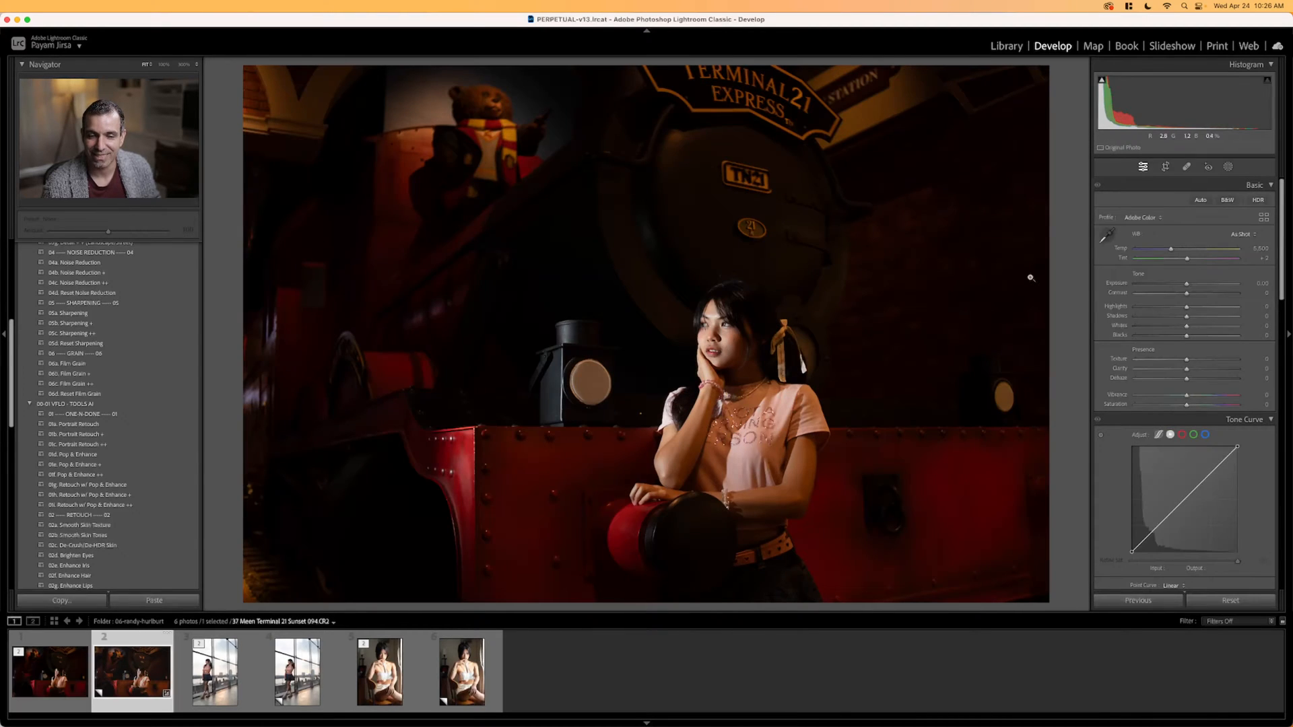
{"action": "key", "text": "Right"}
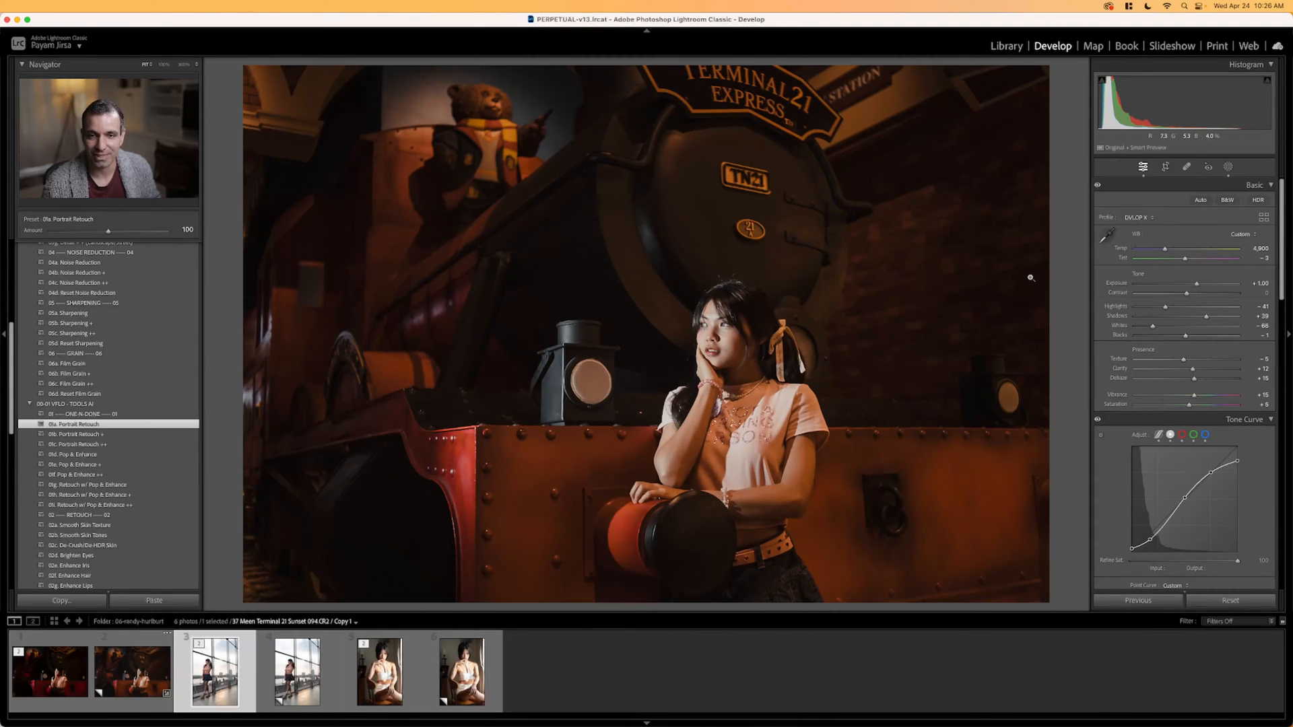
{"action": "key", "text": "Left"}
Apply the MOOD preset Hard Light (Open Sun) to the virtual copy of the glass-wall photo.
{"action": "scroll", "coordinate": [156, 494], "scroll_direction": "down", "scroll_amount": 10}
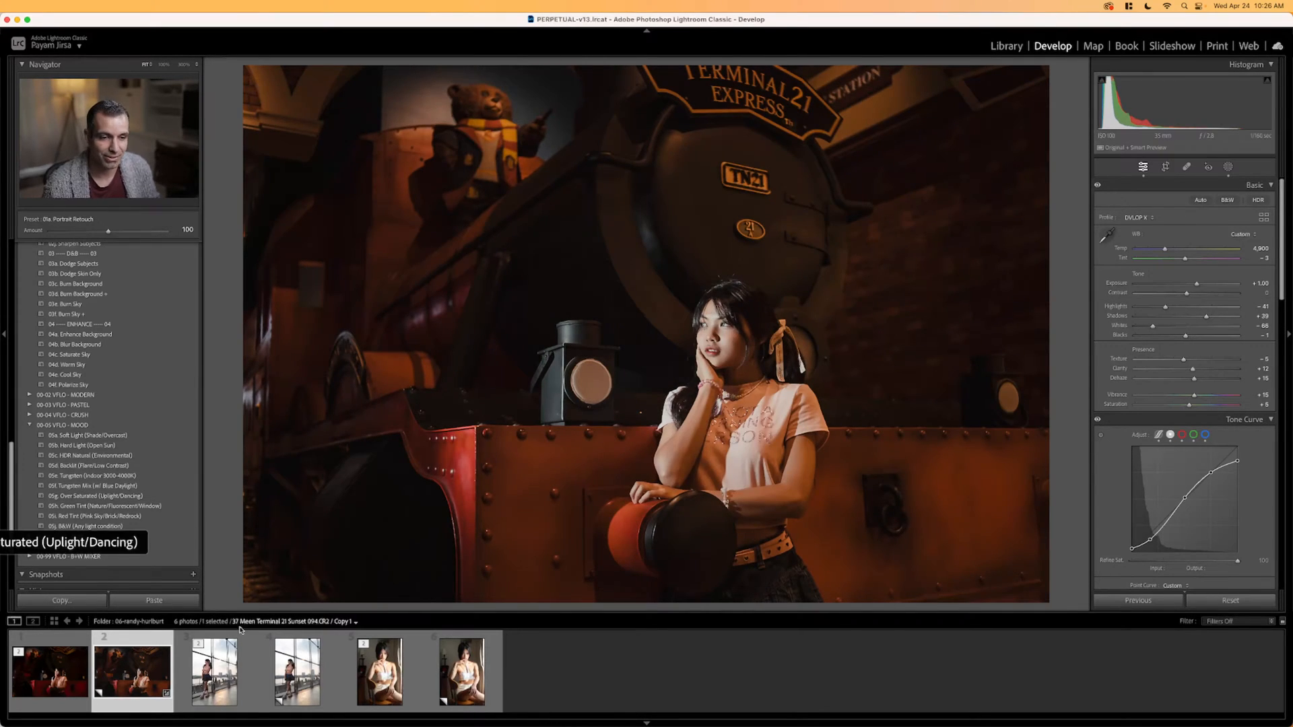
{"action": "key", "text": "Right"}
{"action": "key", "text": "Right"}
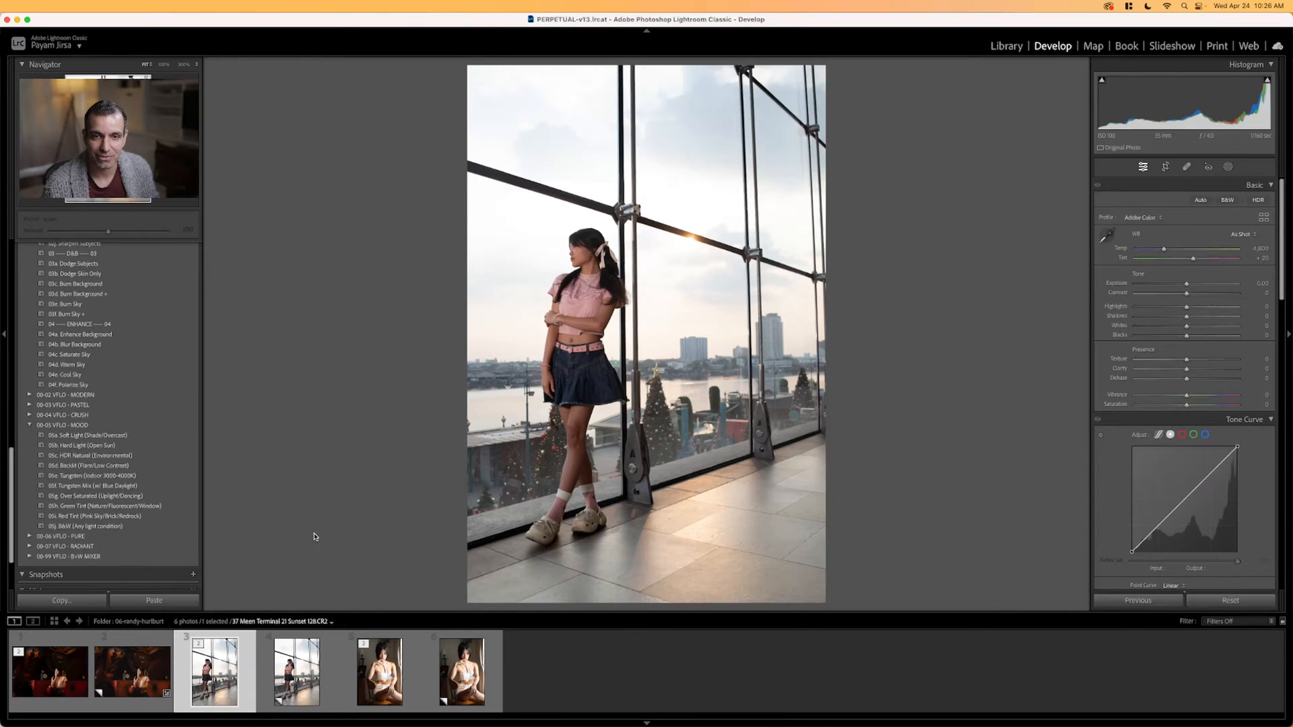
{"action": "scroll", "coordinate": [87, 438], "scroll_direction": "up", "scroll_amount": 5}
{"action": "scroll", "coordinate": [85, 443], "scroll_direction": "down", "scroll_amount": 5}
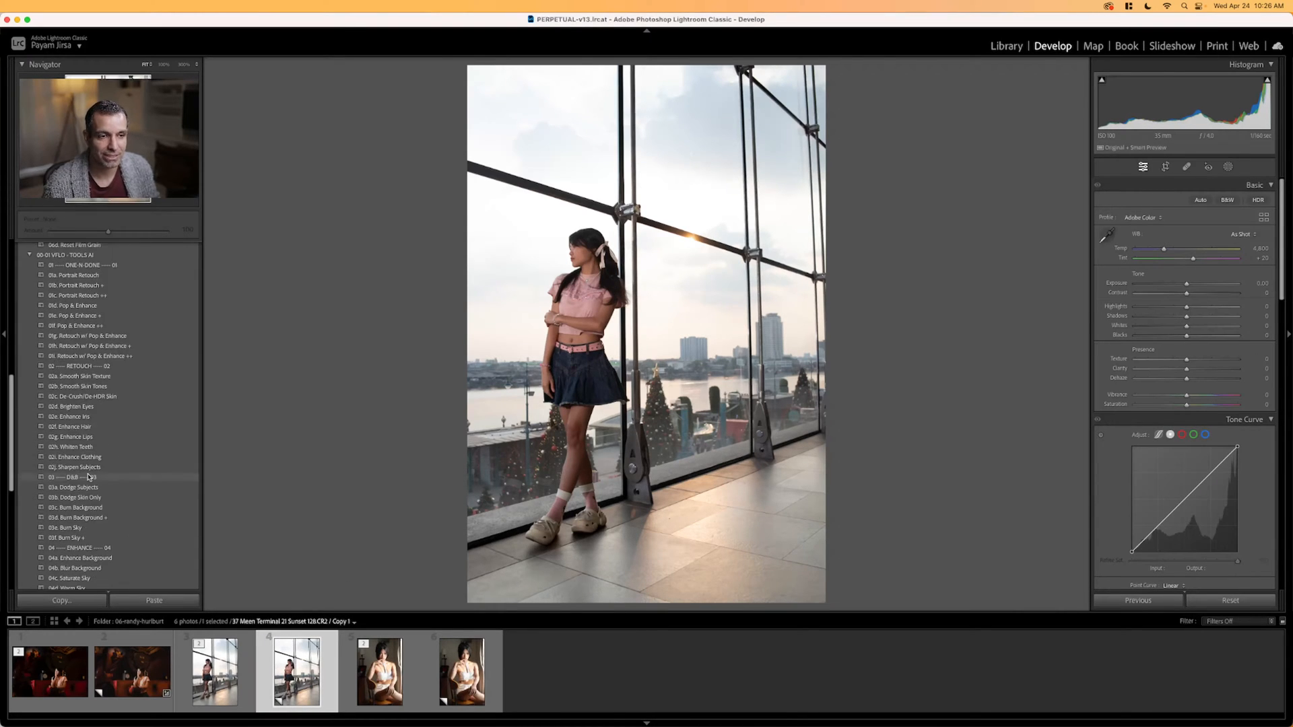
{"action": "left_click", "coordinate": [103, 462]}
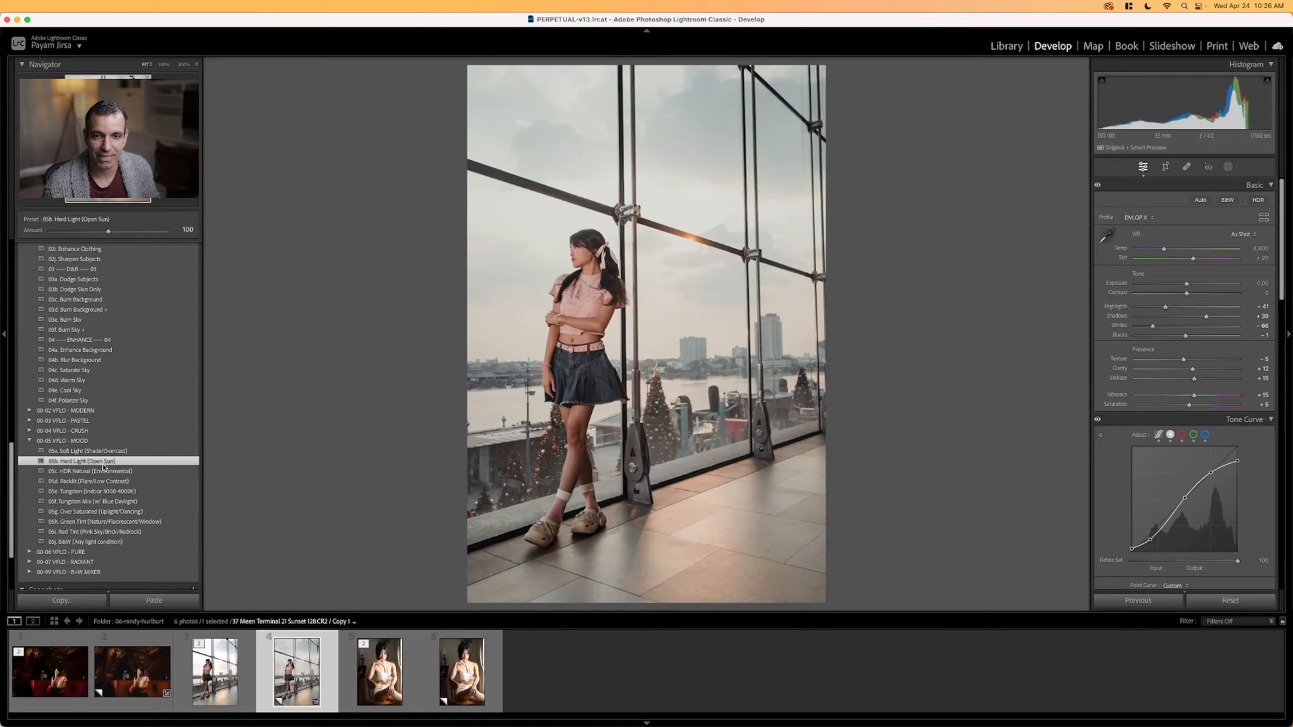
Straighten the glass-wall photo's virtual copy by rotating its crop about 0.83 degrees.
{"action": "key", "text": "r"}
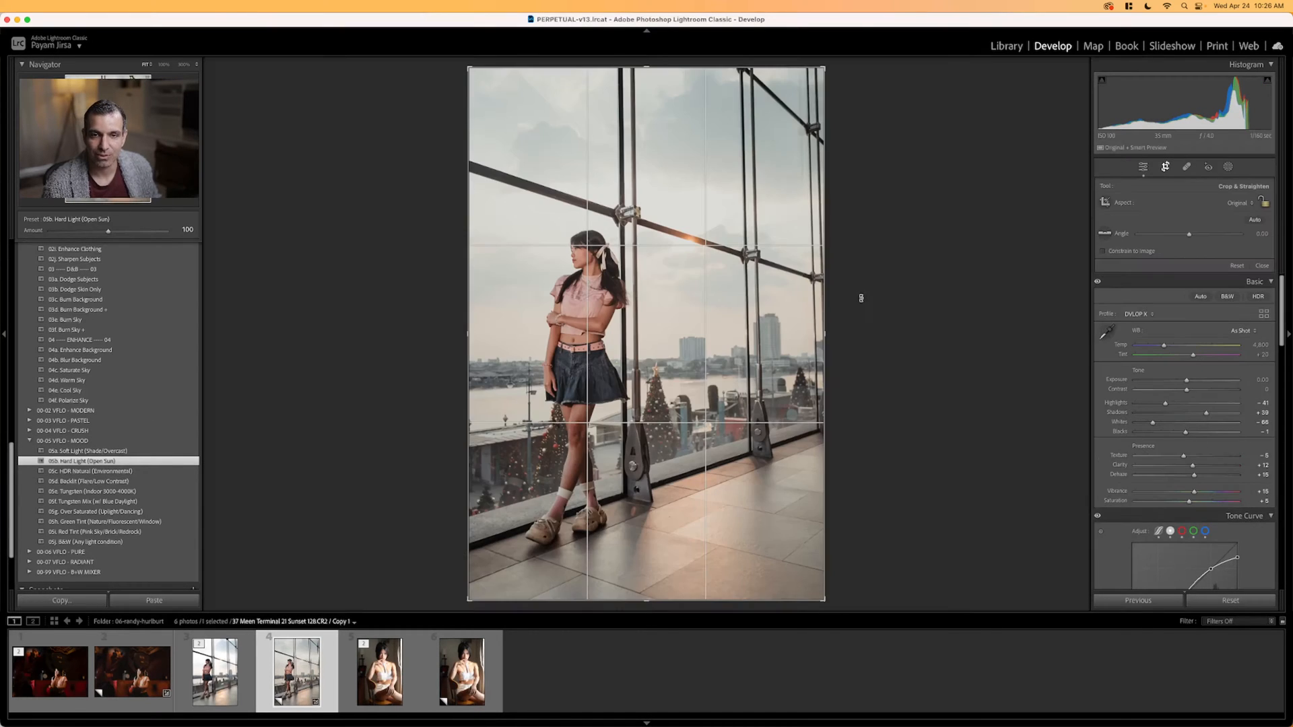
{"action": "left_click_drag", "start_coordinate": [683, 358], "coordinate": [682, 371]}
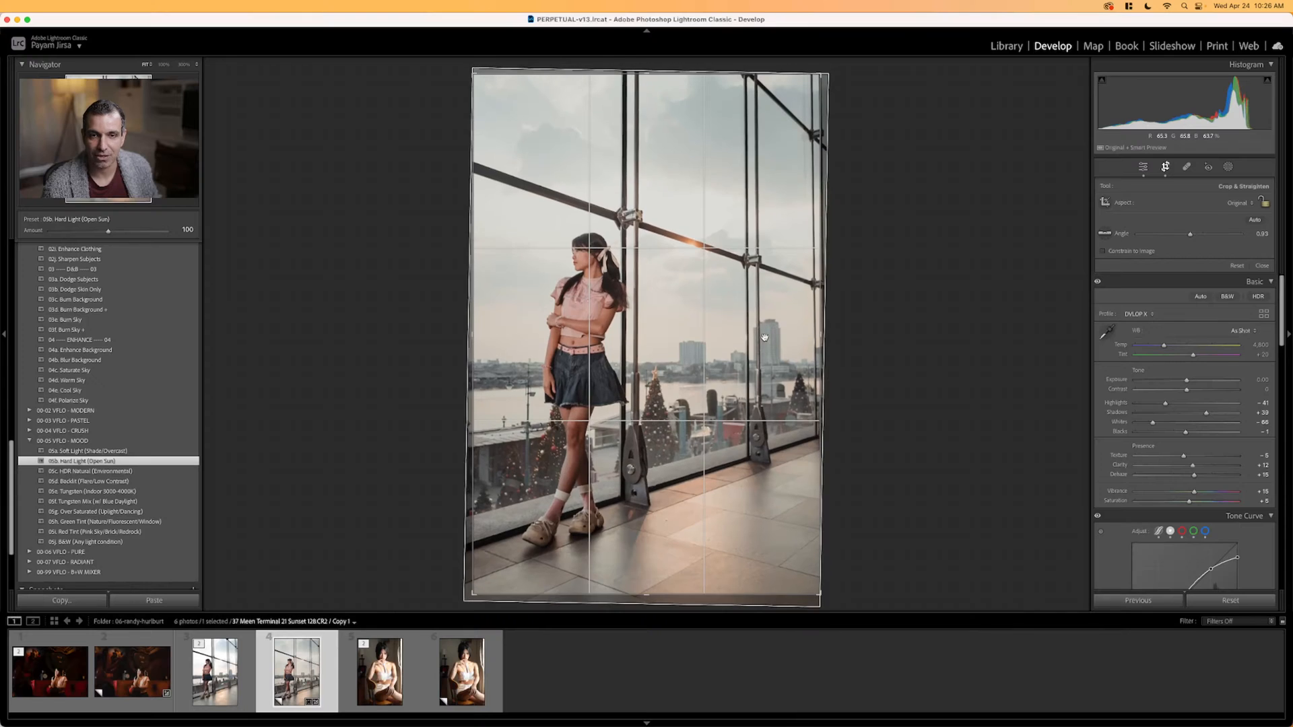
{"action": "key", "text": "Return"}
Try HDR Natural (Environmental) on the glass-wall copy, then return to Hard Light (Open Sun) with contrast +20 and exposure +0.20.
{"action": "left_click", "coordinate": [96, 472]}
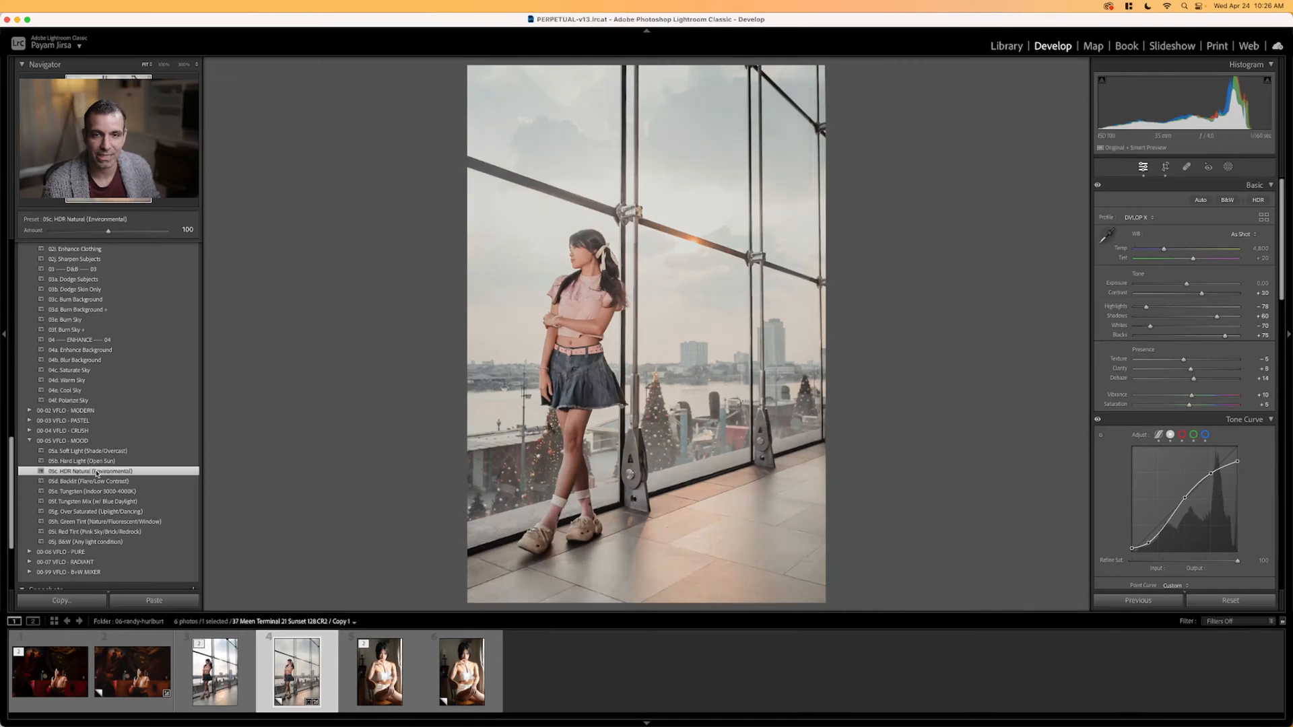
{"action": "left_click", "coordinate": [84, 461]}
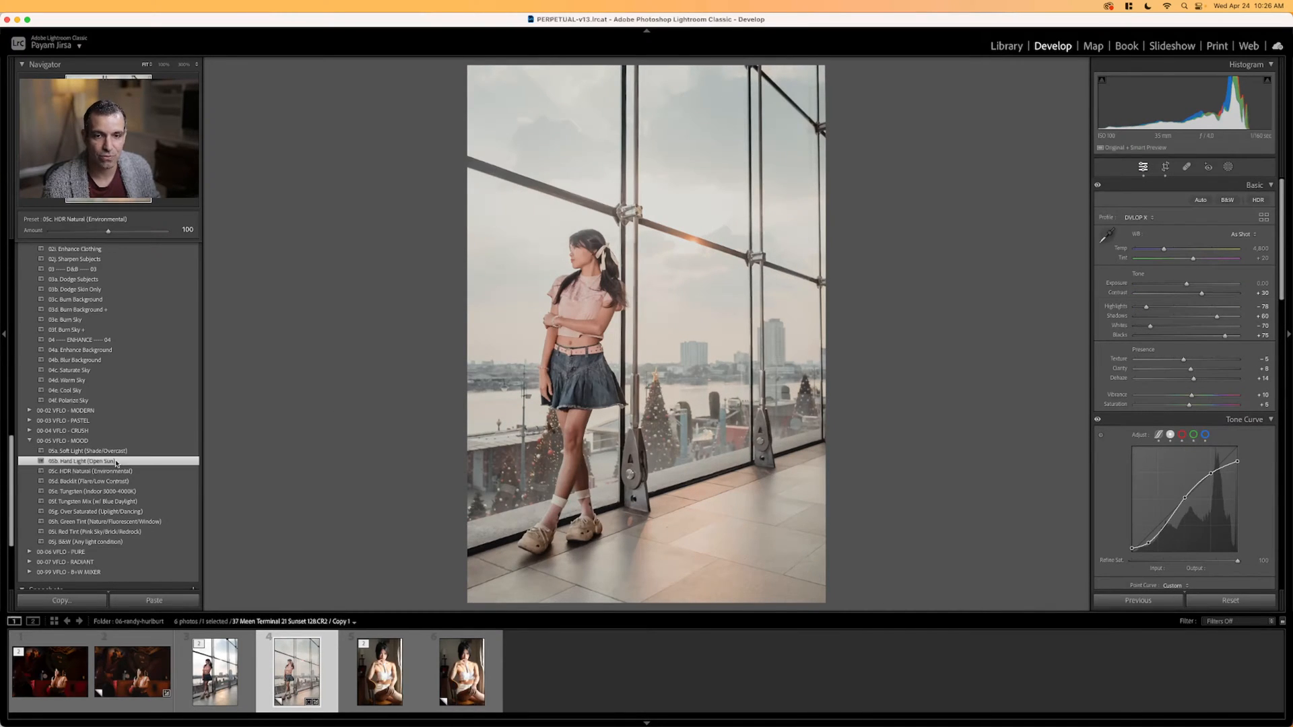
{"action": "left_click_drag", "start_coordinate": [1187, 293], "coordinate": [1206, 294]}
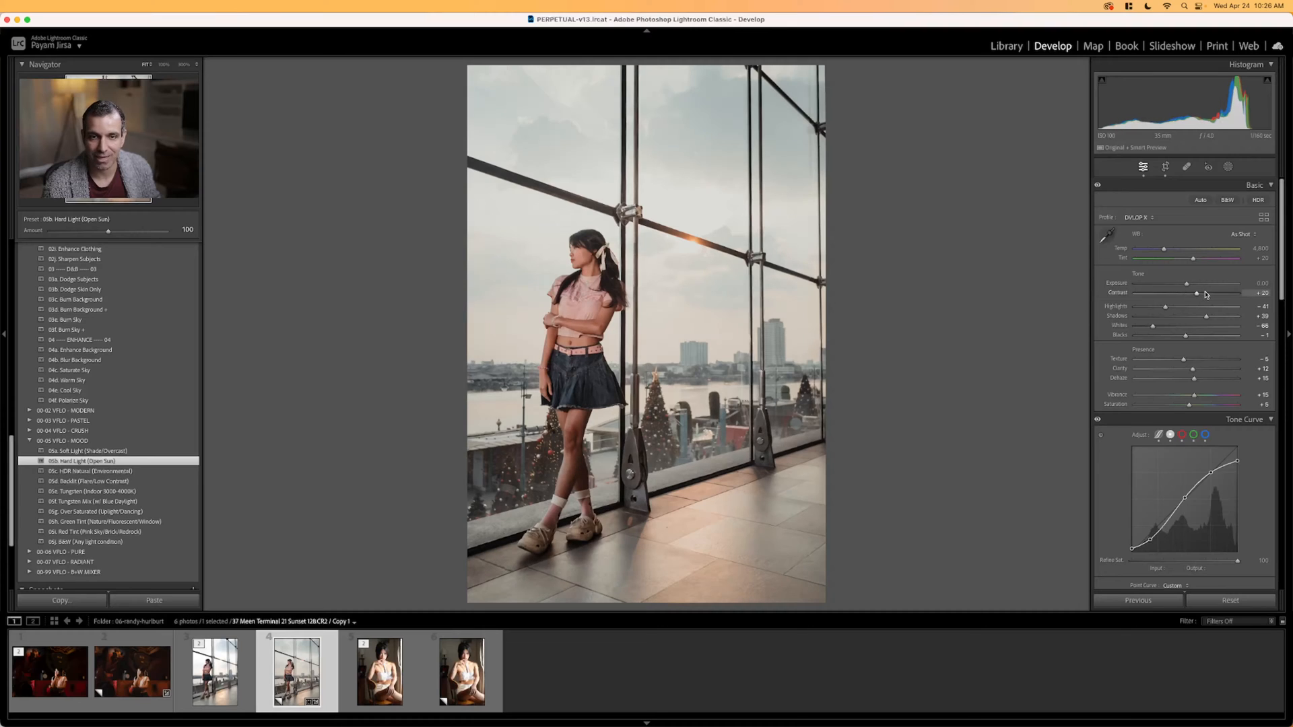
{"action": "key", "text": "Up"}
{"action": "key", "text": "Up"}
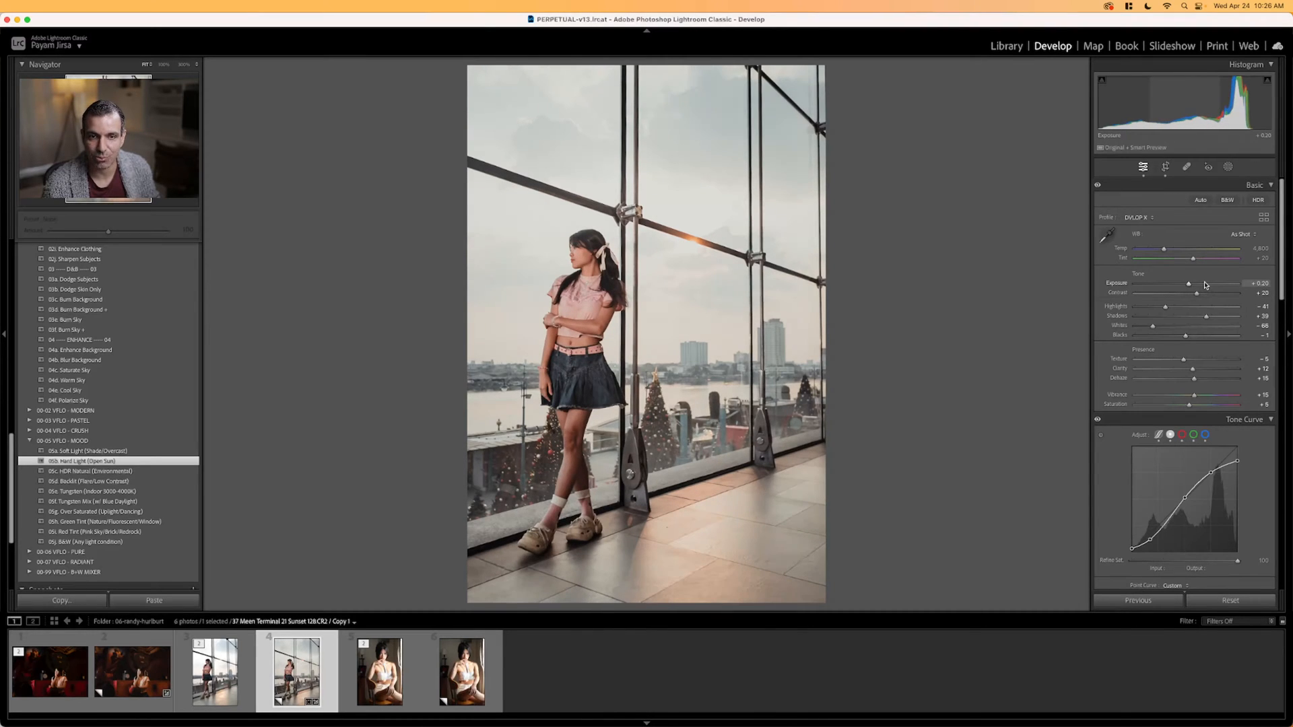
Set the glass-wall copy's white balance to temperature 4,900 and tint +10.
{"action": "key", "text": "Down"}
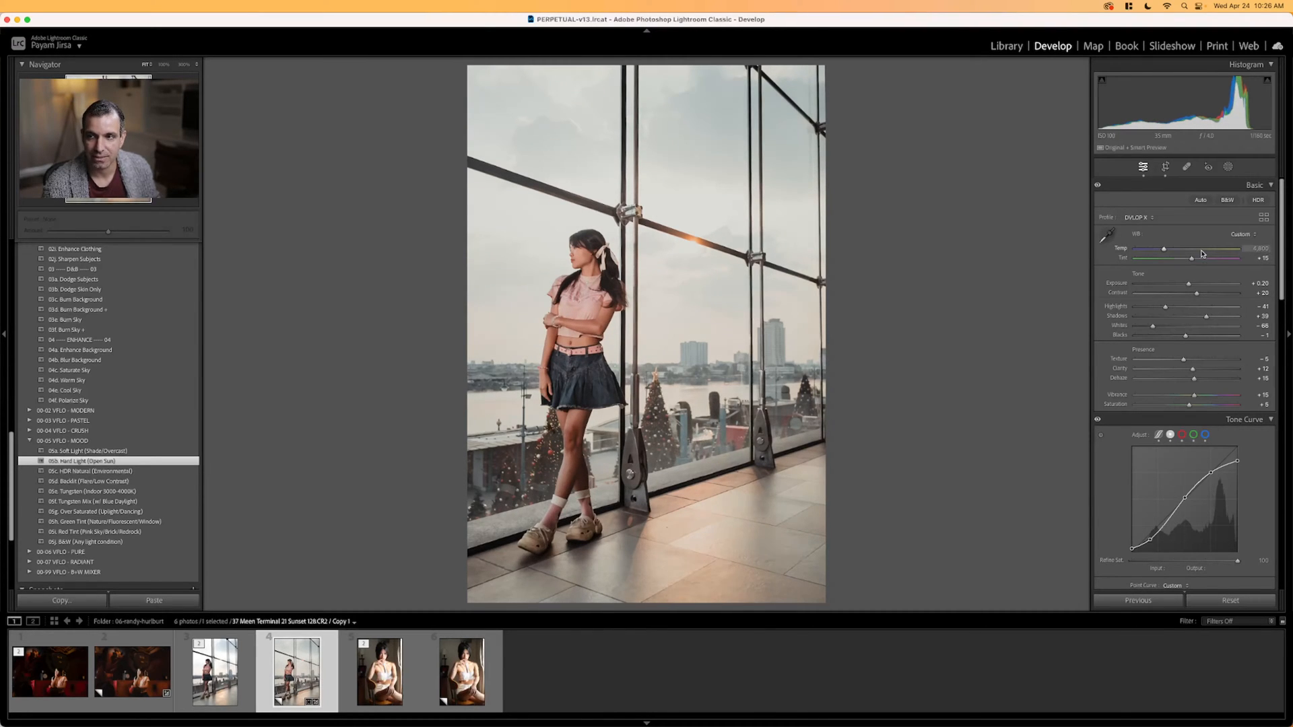
{"action": "key", "text": "Down"}
{"action": "key", "text": "Down"}
{"action": "key", "text": "Down"}
{"action": "key", "text": "Down"}
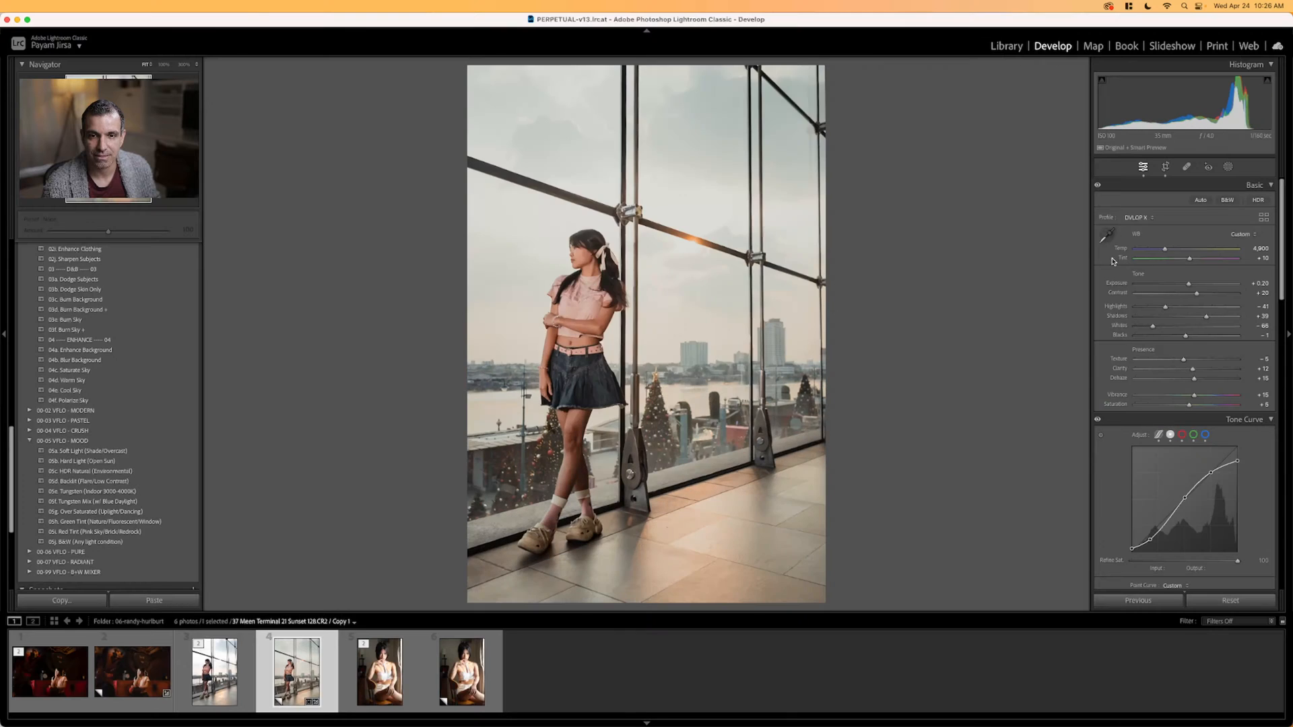
Apply Retouch w/ Pop & Enhance to the glass-wall copy with exposure +0.10, and compare it with its original.
{"action": "scroll", "coordinate": [129, 363], "scroll_direction": "up", "scroll_amount": 5}
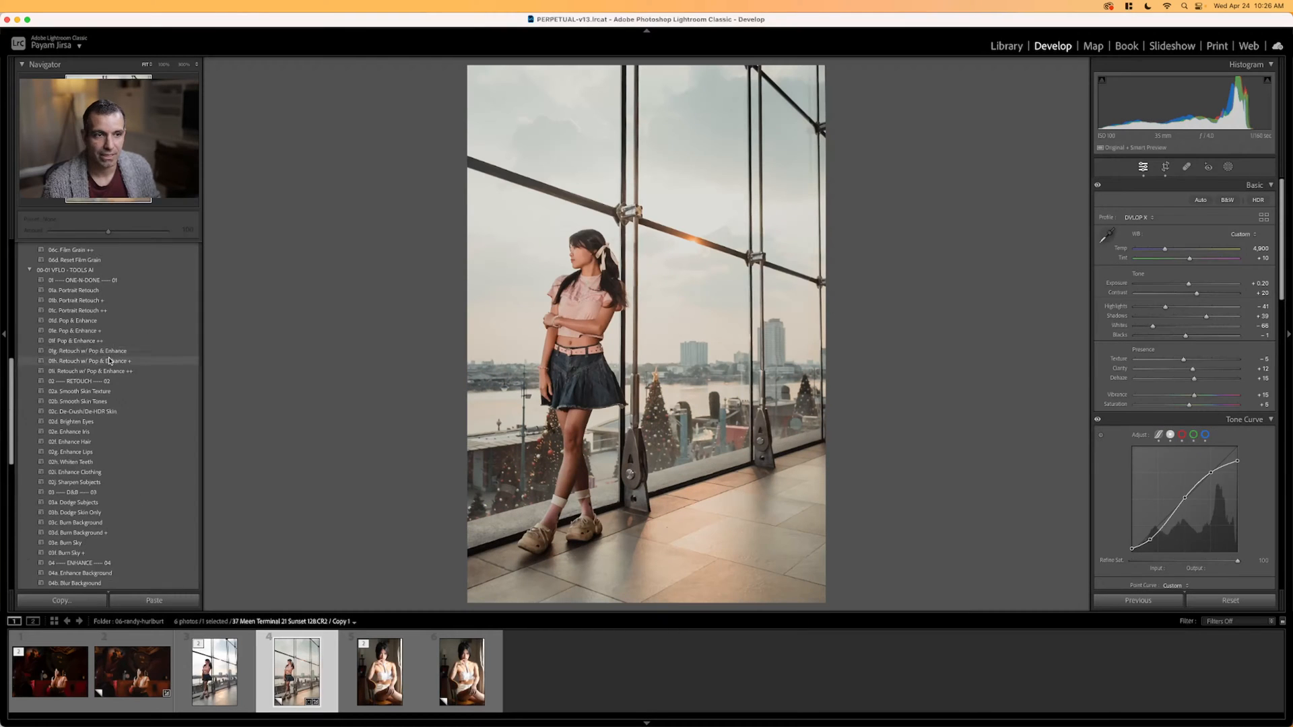
{"action": "left_click", "coordinate": [128, 360]}
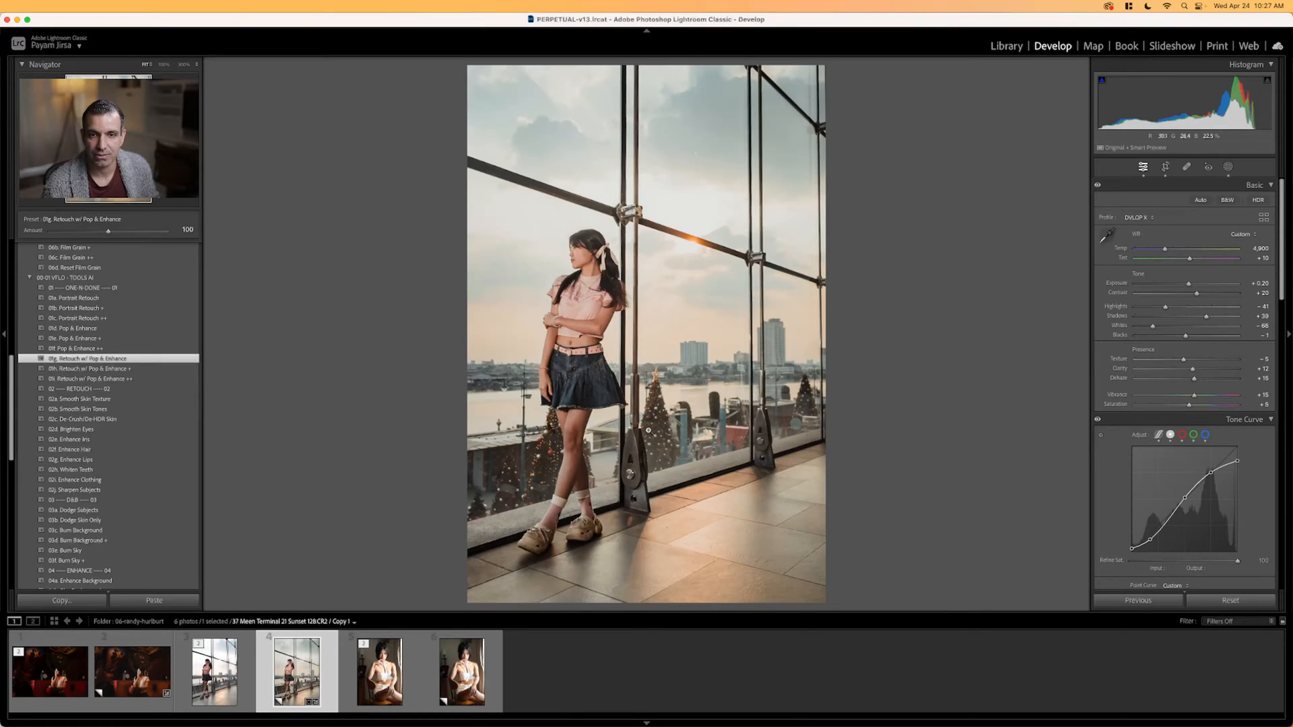
{"action": "key", "text": "backslash"}
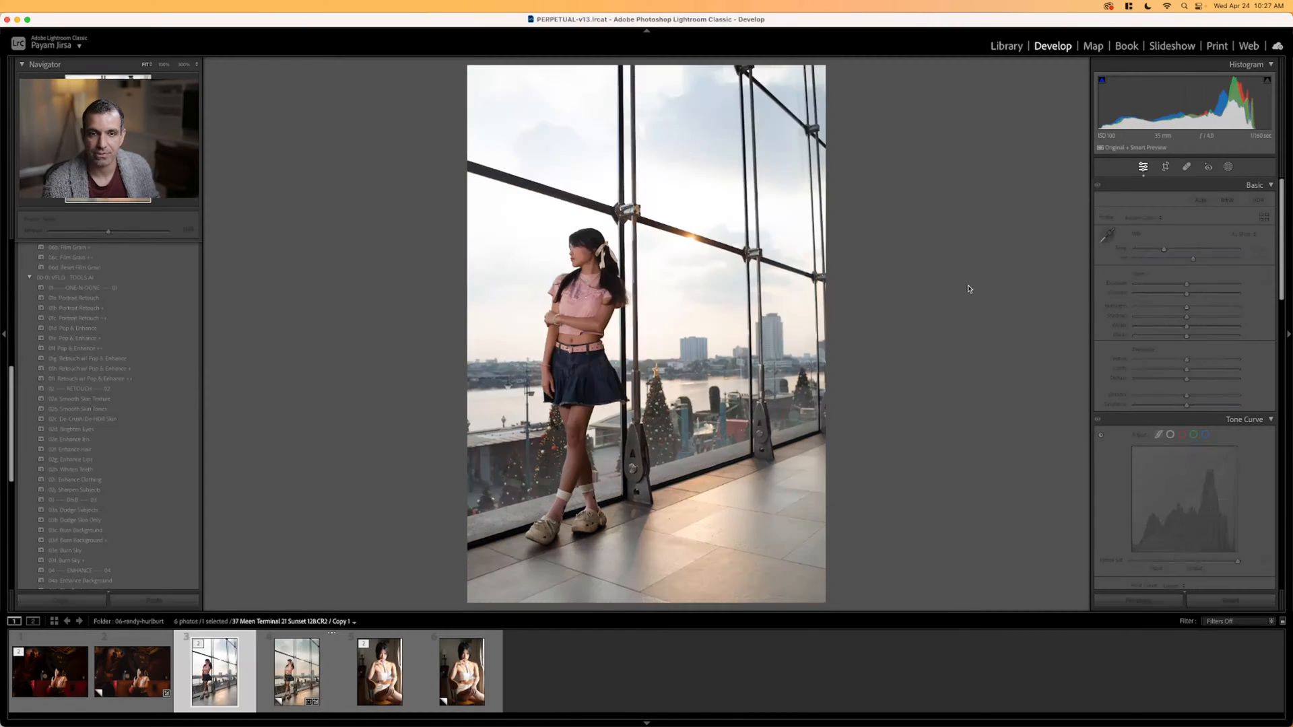
{"action": "key", "text": "backslash"}
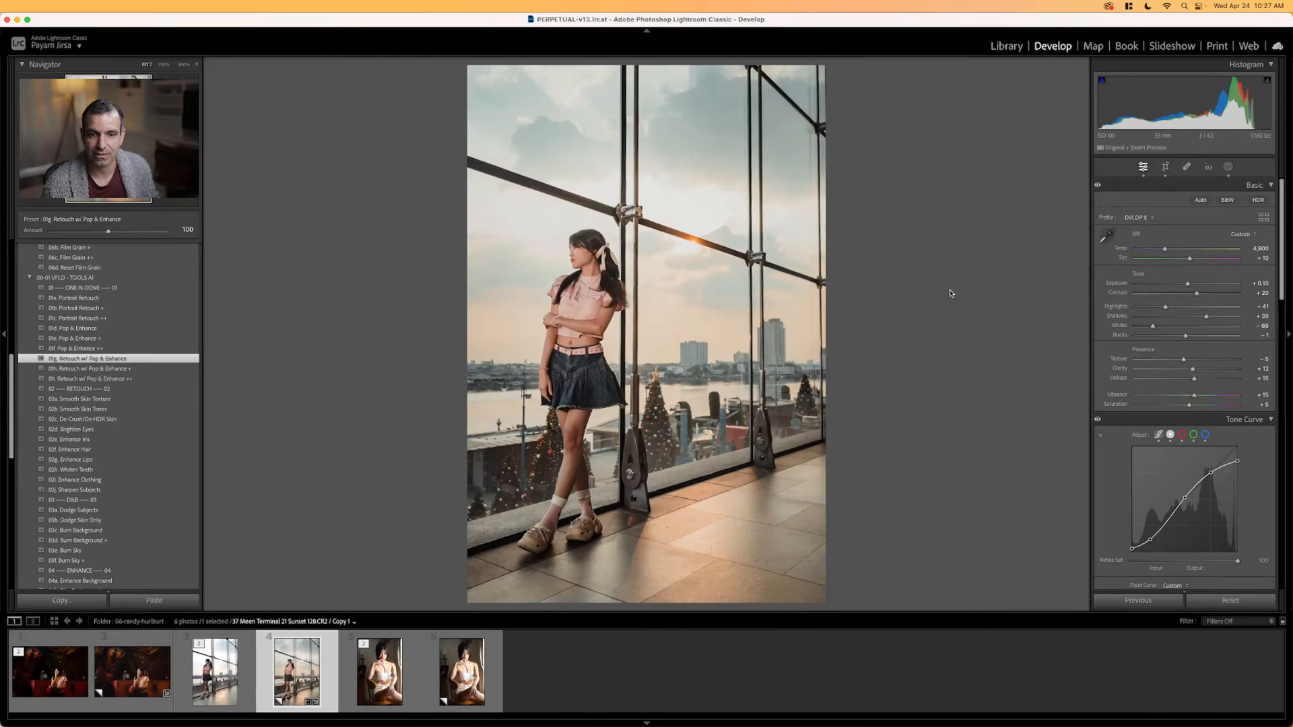
Check the skin highlights on the seated portrait's virtual copy and apply the MOOD preset Hard Light (Open Sun) to it.
{"action": "key", "text": "Right"}
{"action": "key", "text": "Right"}
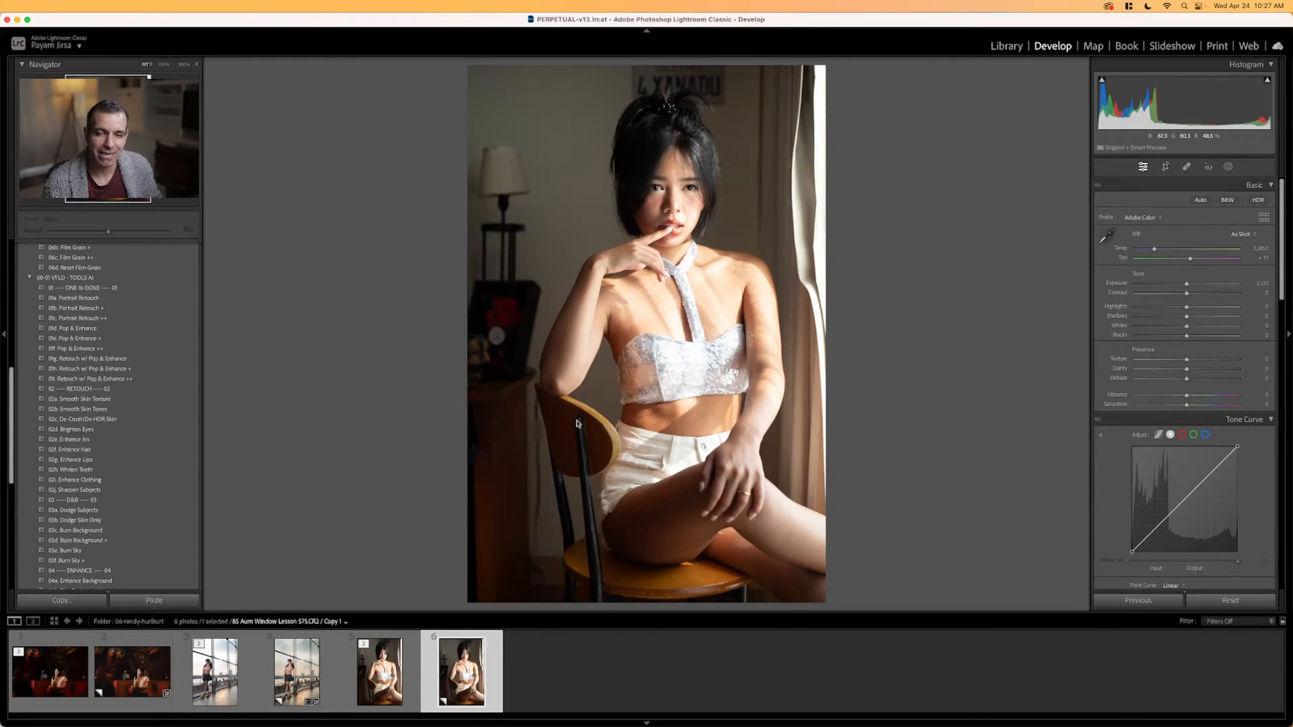
{"action": "scroll", "coordinate": [103, 449], "scroll_direction": "down", "scroll_amount": 7}
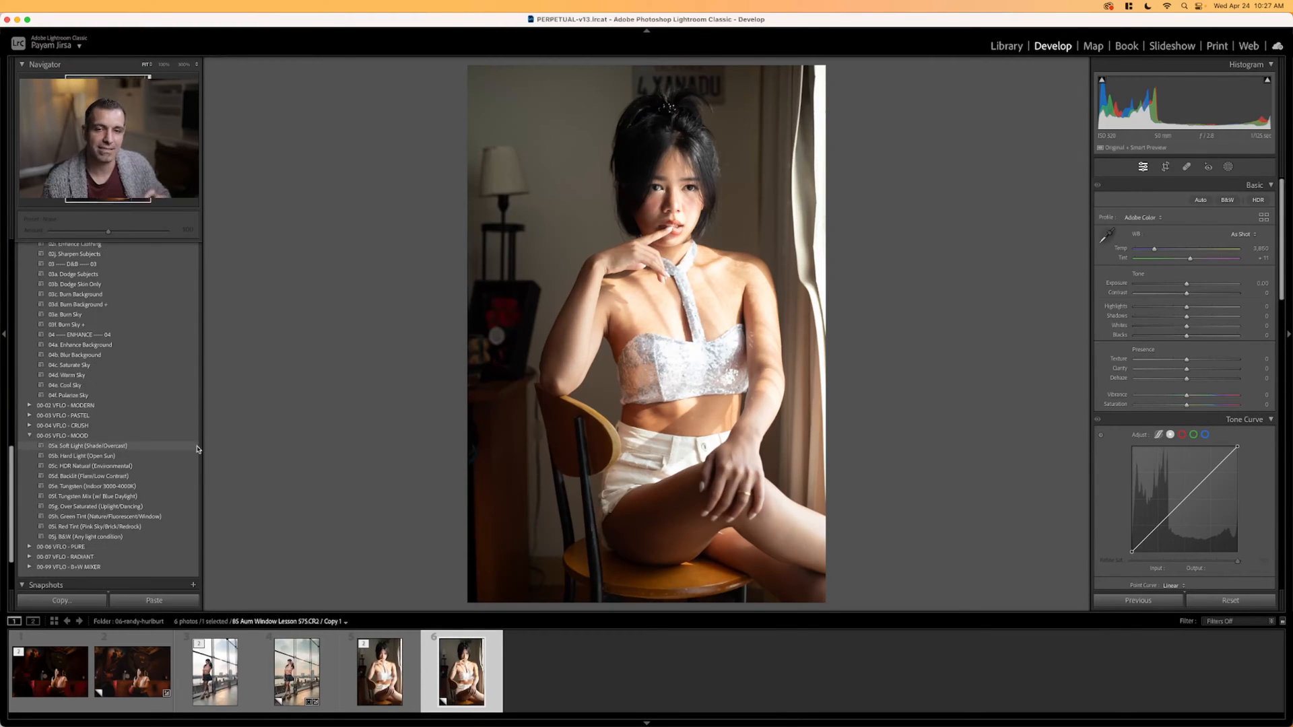
{"action": "left_click", "coordinate": [738, 273]}
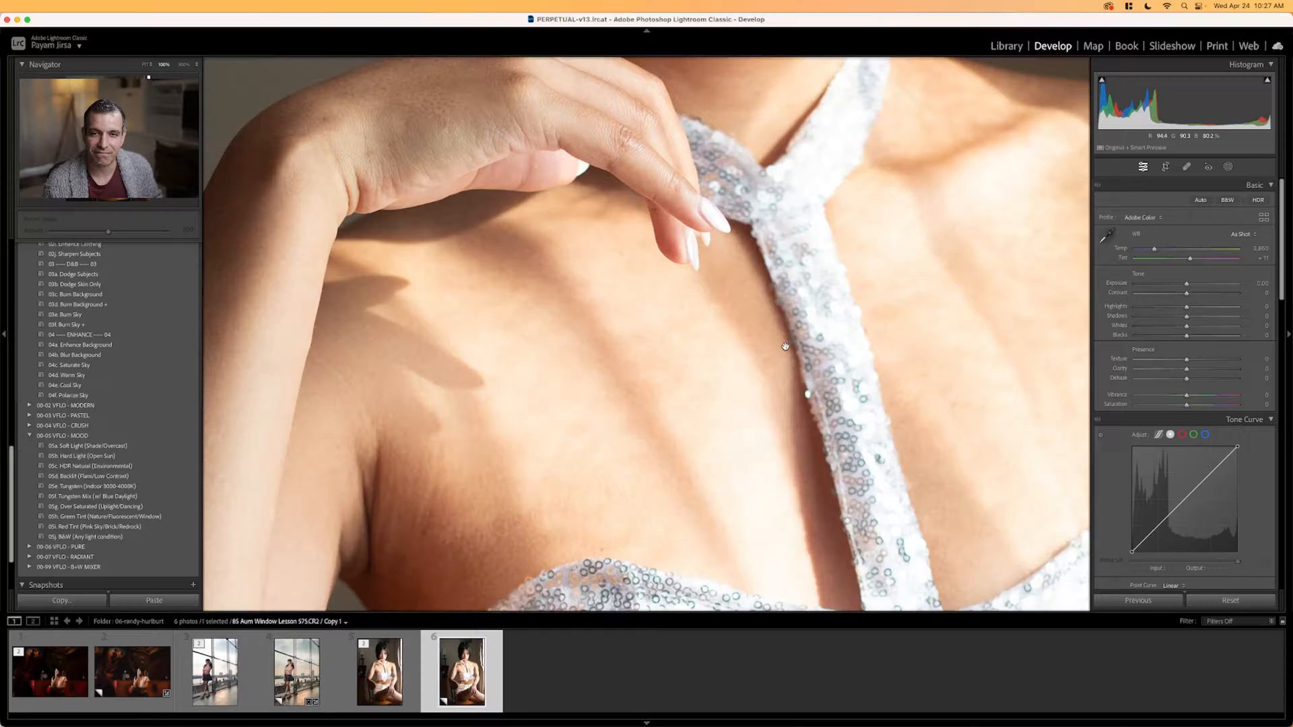
{"action": "left_click", "coordinate": [785, 346]}
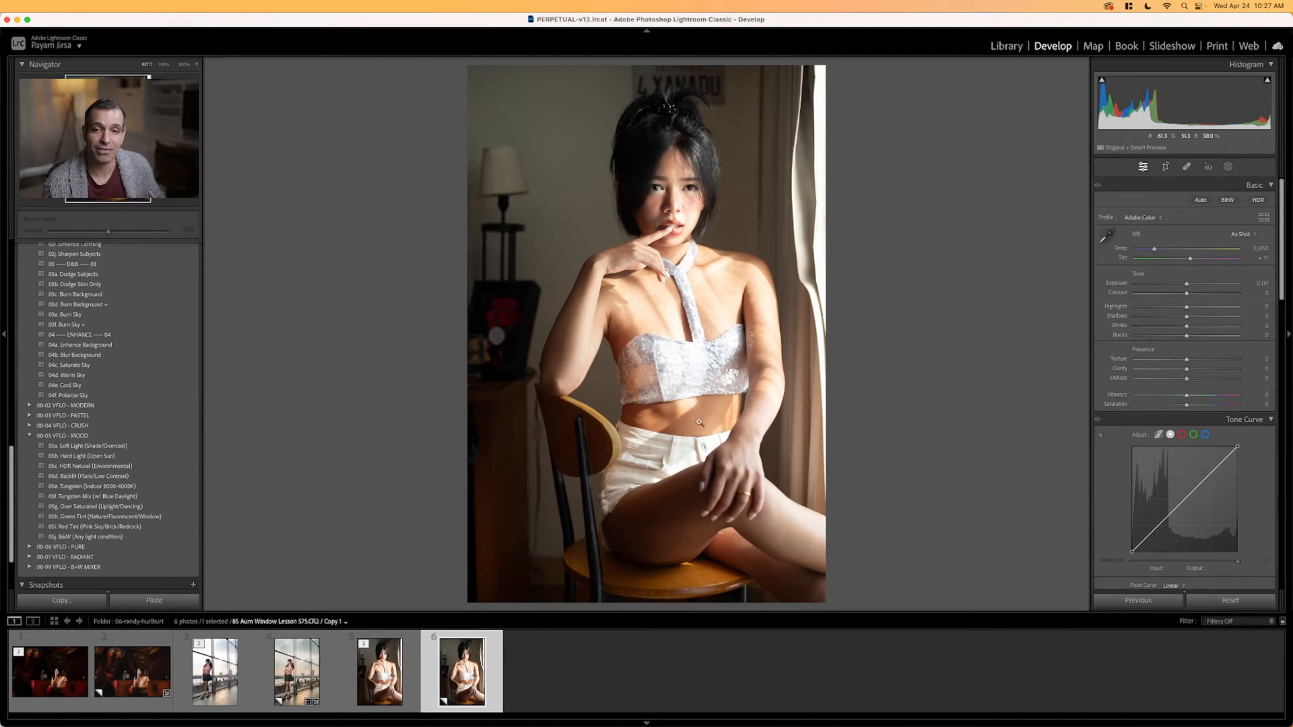
{"action": "left_click", "coordinate": [80, 456]}
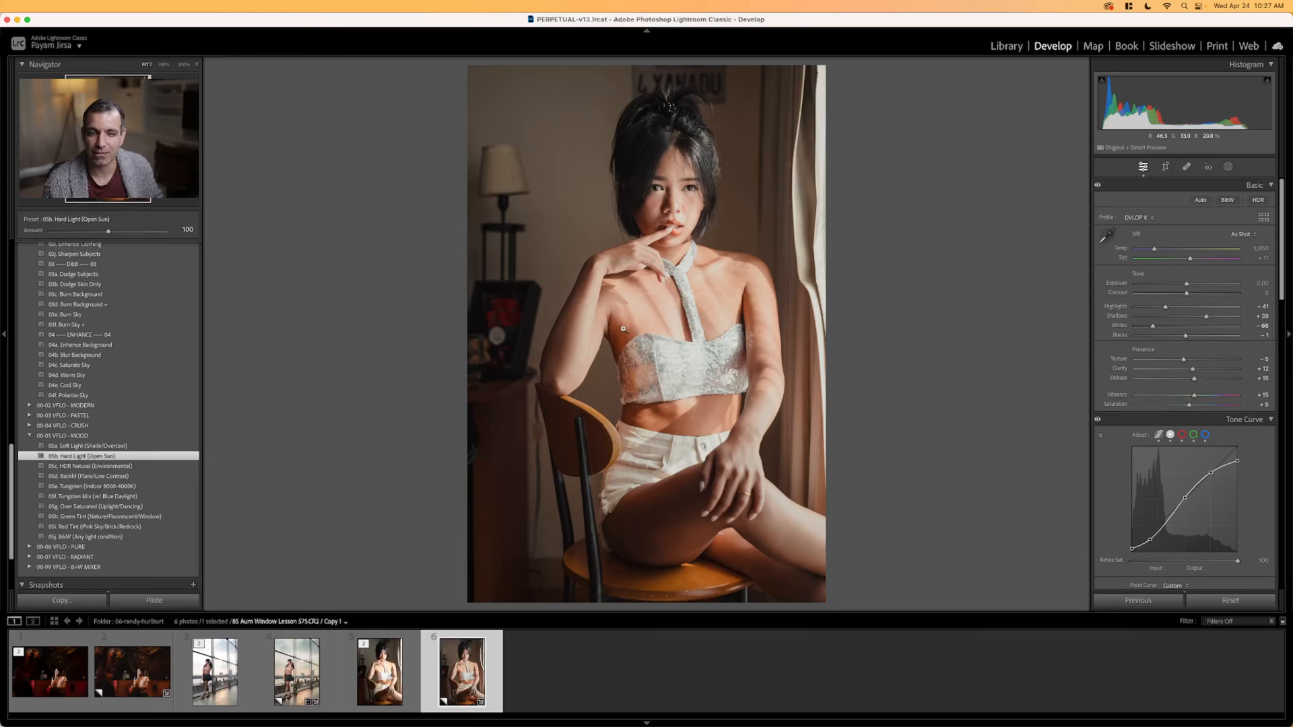
Compare the seated portrait's edited virtual copy with its unedited original.
{"action": "key", "text": "Left"}
{"action": "key", "text": "Right"}
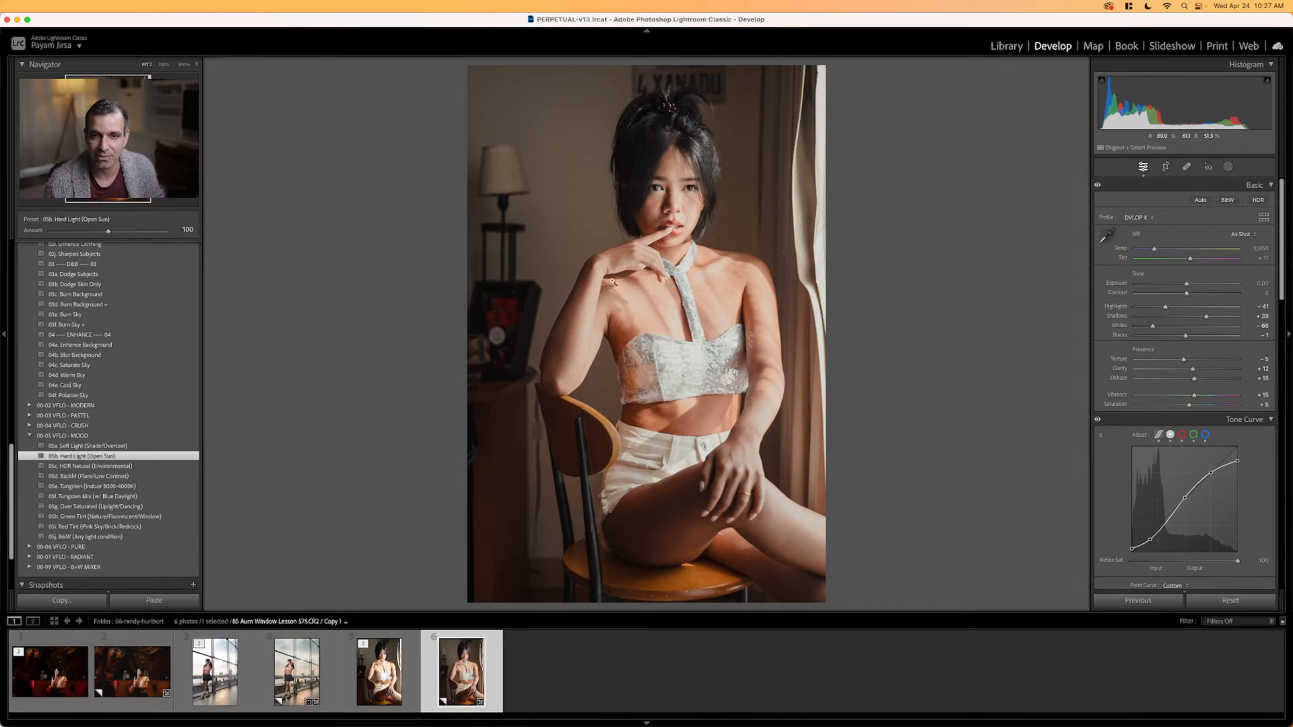
{"action": "key", "text": "Left"}
{"action": "key", "text": "Right"}
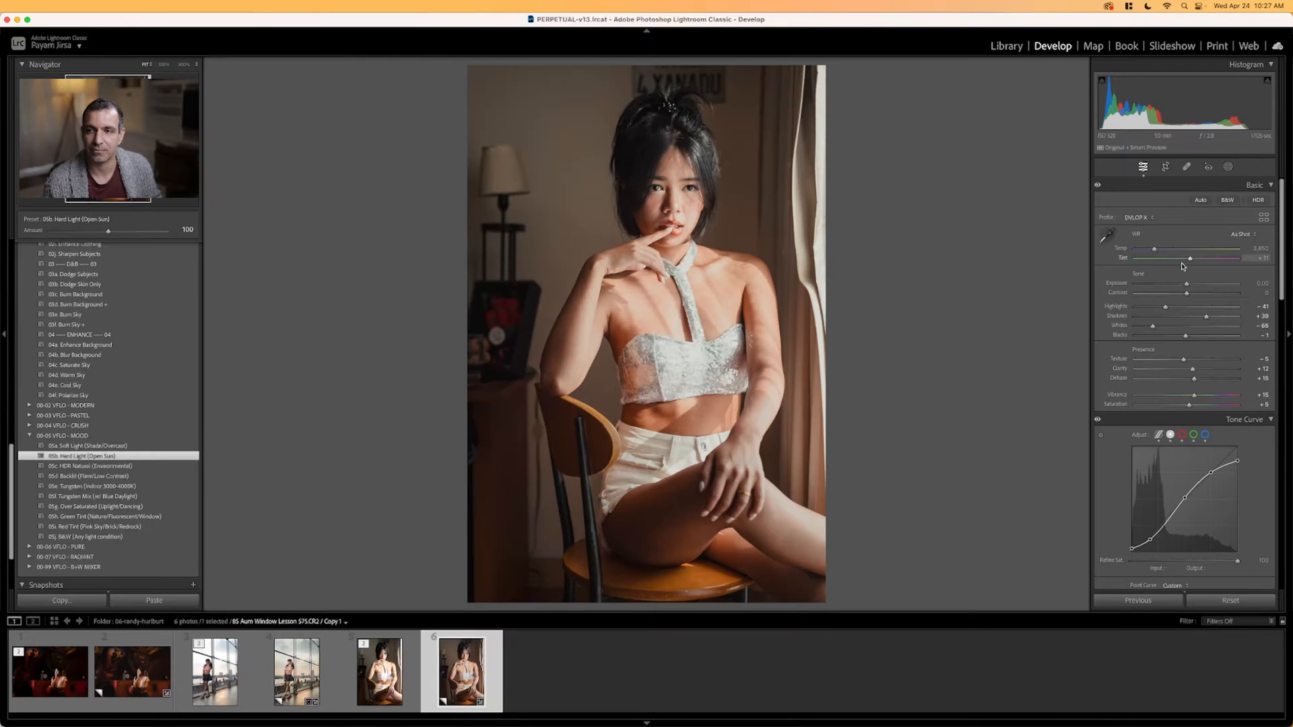
Raise the exposure of the seated portrait's virtual copy to +0.20.
{"action": "key", "text": "Up"}
{"action": "key", "text": "Up"}
{"action": "key", "text": "Down"}
{"action": "key", "text": "Up"}
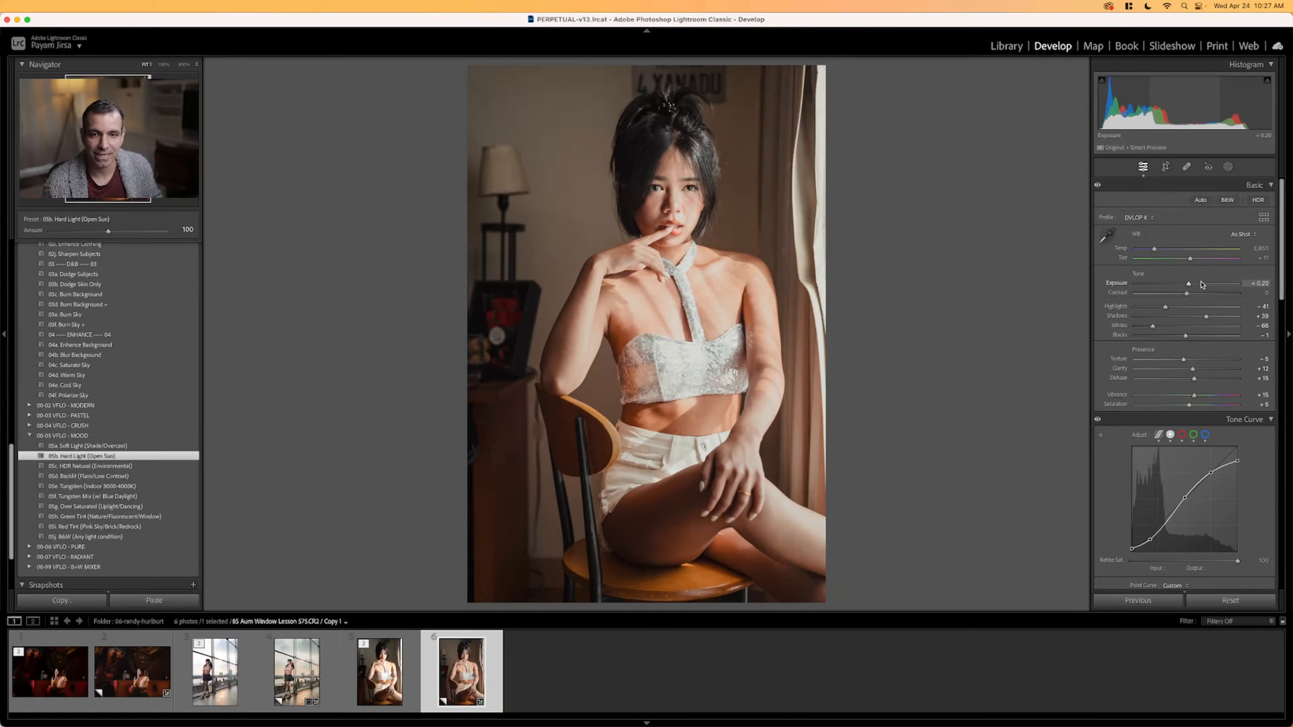
Try the MOOD preset Soft Light (Shade/Overcast) on the seated portrait's copy with a darkened exposure.
{"action": "left_click", "coordinate": [135, 446]}
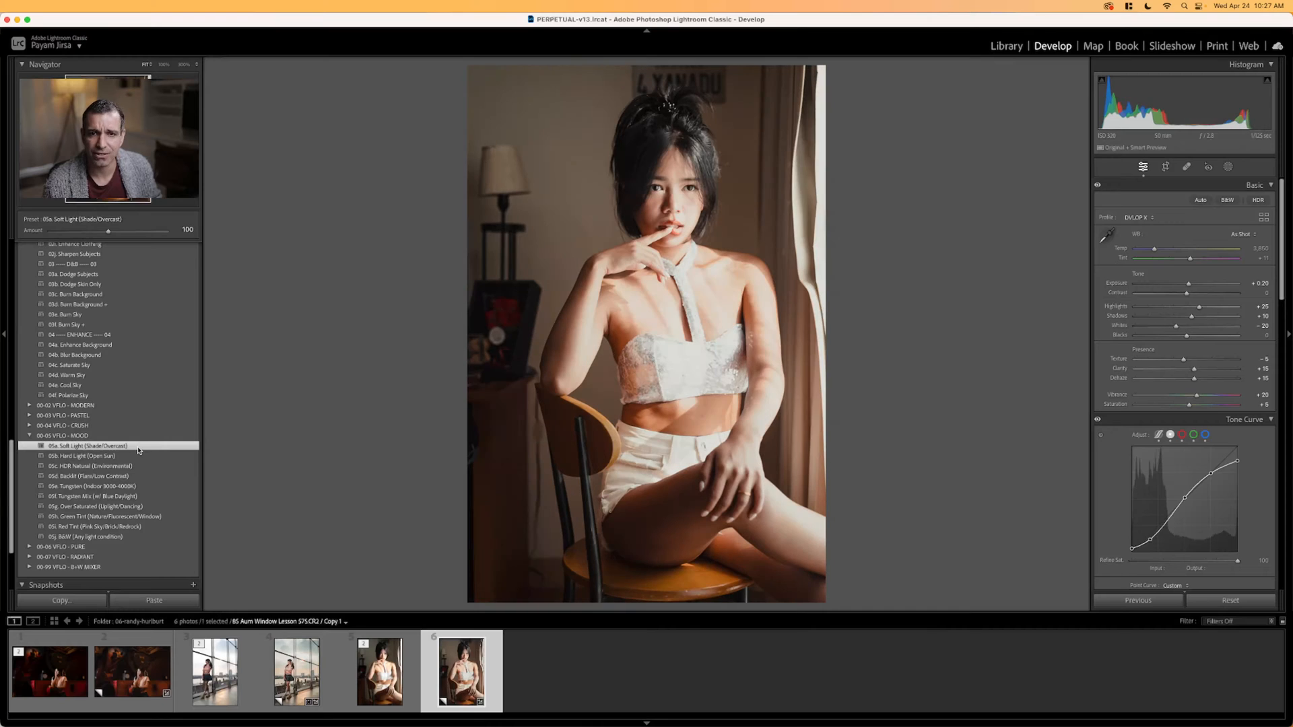
{"action": "key", "text": "Down"}
{"action": "key", "text": "Down"}
{"action": "key", "text": "Down"}
{"action": "key", "text": "Down"}
{"action": "key", "text": "Down"}
{"action": "key", "text": "Down"}
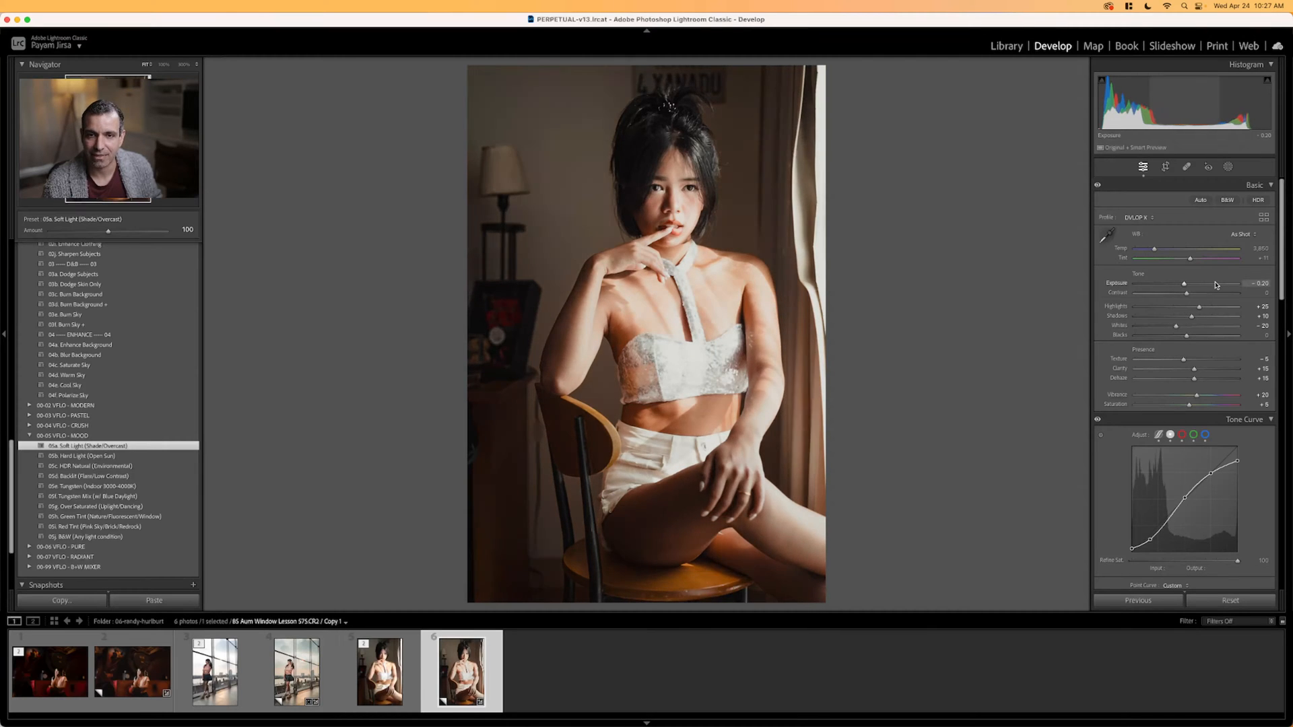
{"action": "key", "text": "Down"}
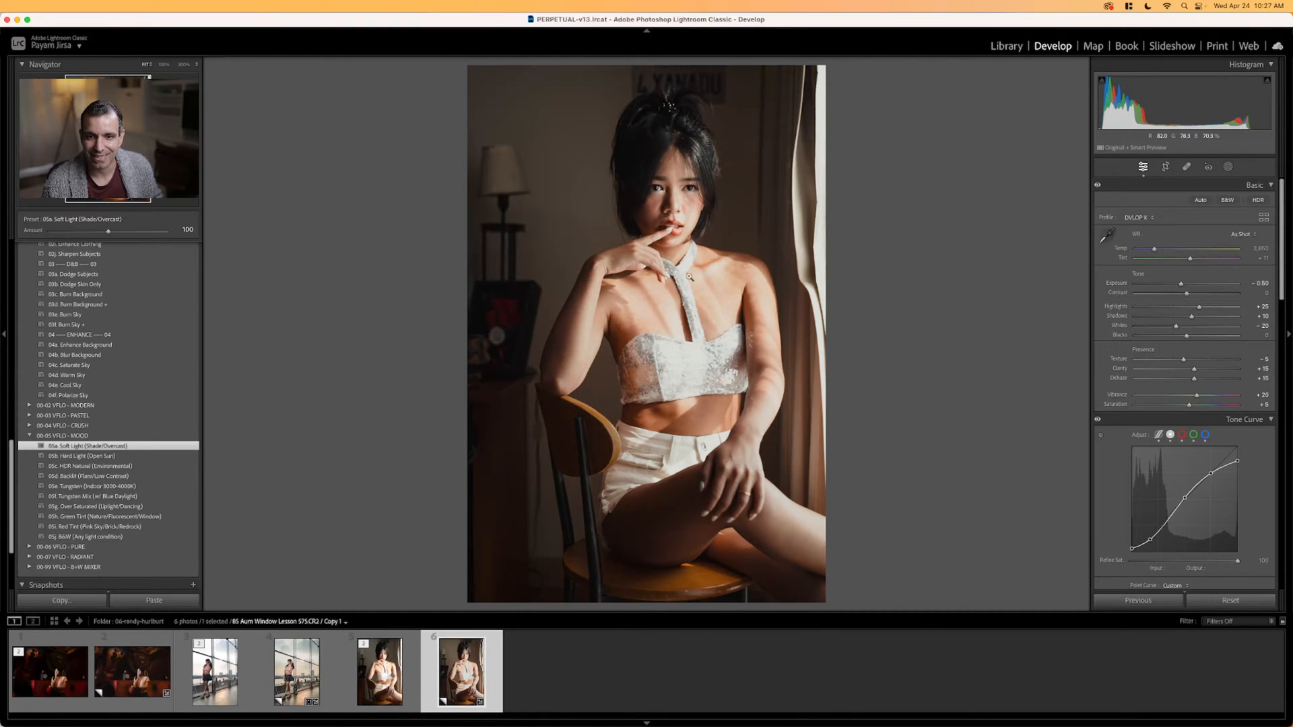
Switch the seated portrait's copy back to Hard Light (Open Sun) and set its exposure to -0.10.
{"action": "left_click", "coordinate": [172, 456]}
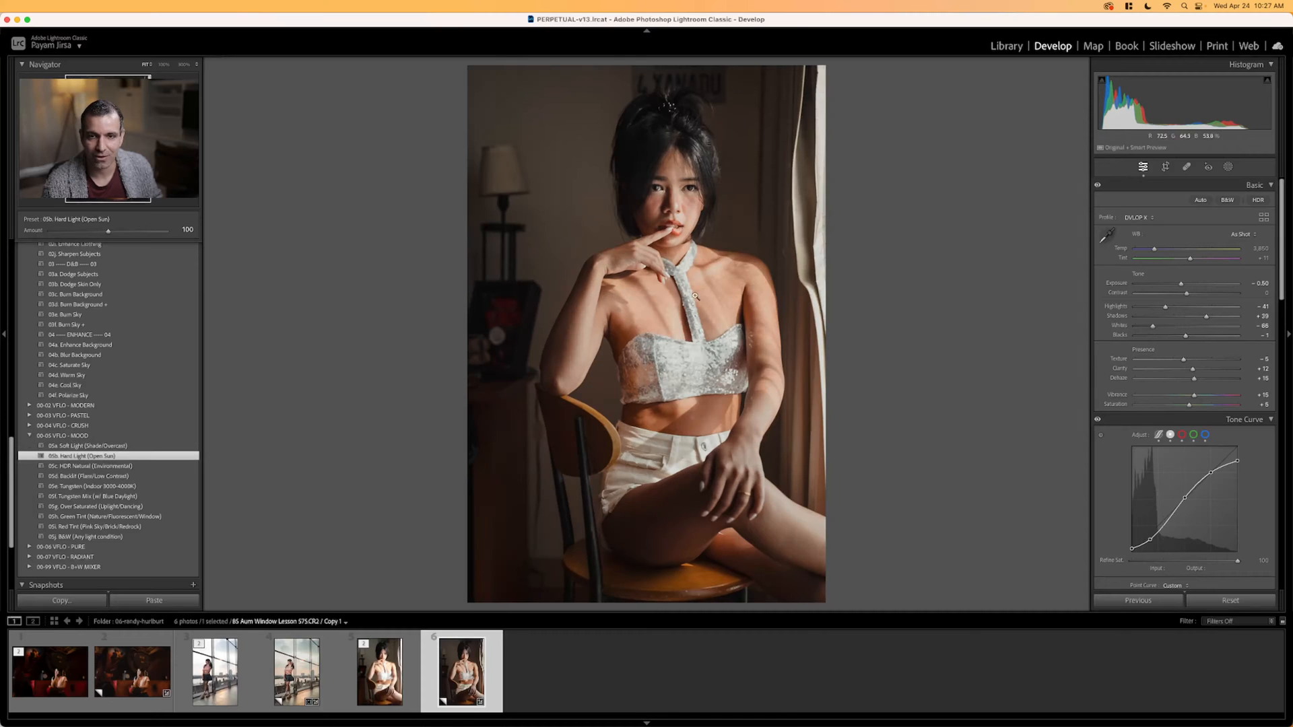
{"action": "key", "text": "Up"}
{"action": "key", "text": "Up"}
{"action": "key", "text": "Up"}
{"action": "key", "text": "Up"}
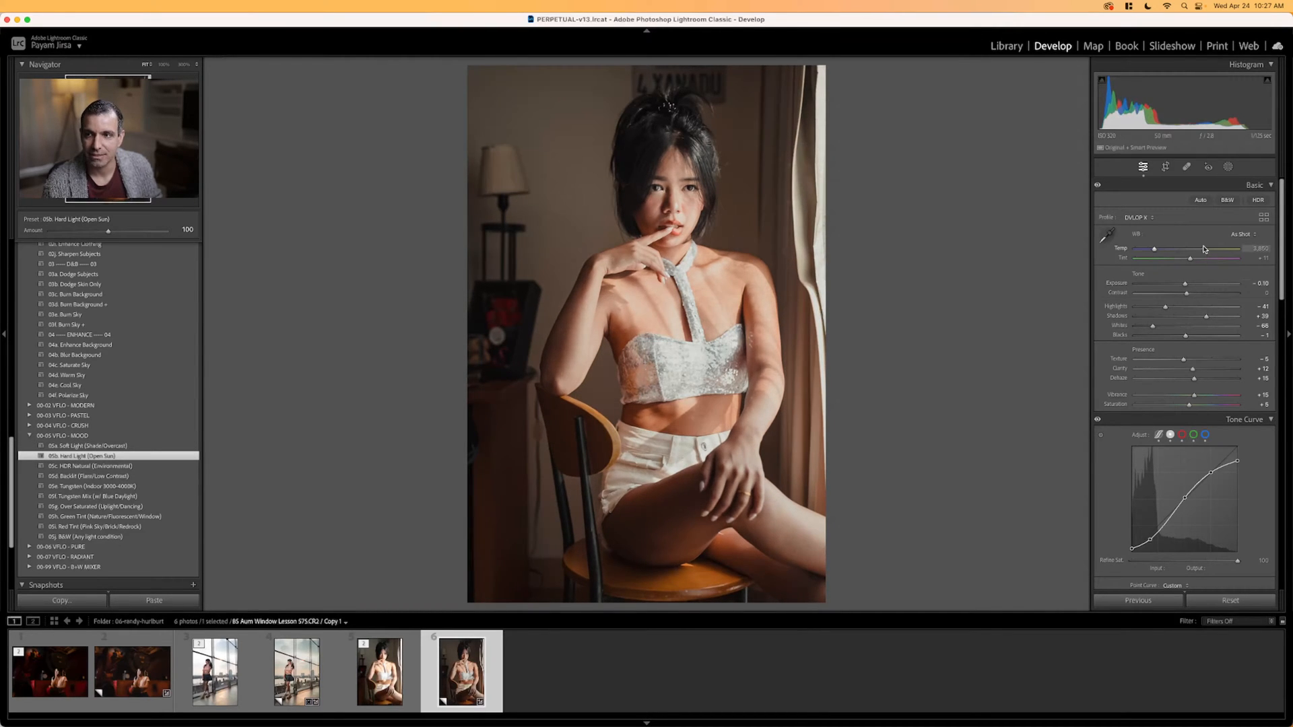
Try cooler and warmer white balances on the seated portrait's copy and set its temperature to 3,800.
{"action": "key", "text": "shift+Down"}
{"action": "key", "text": "shift+Down"}
{"action": "key", "text": "shift+Up"}
{"action": "key", "text": "shift+Up"}
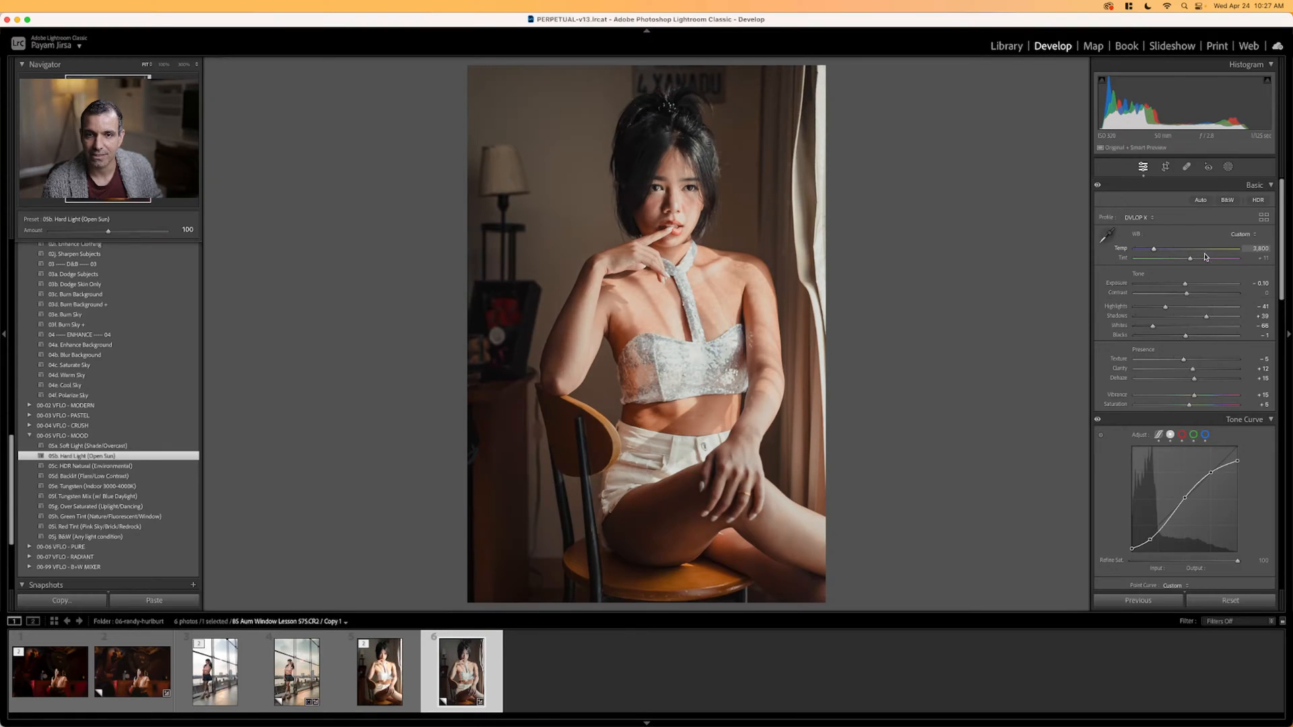
Apply the Portrait Retouch + preset to the seated portrait's virtual copy and compare it with the original.
{"action": "scroll", "coordinate": [128, 369], "scroll_direction": "up", "scroll_amount": 10}
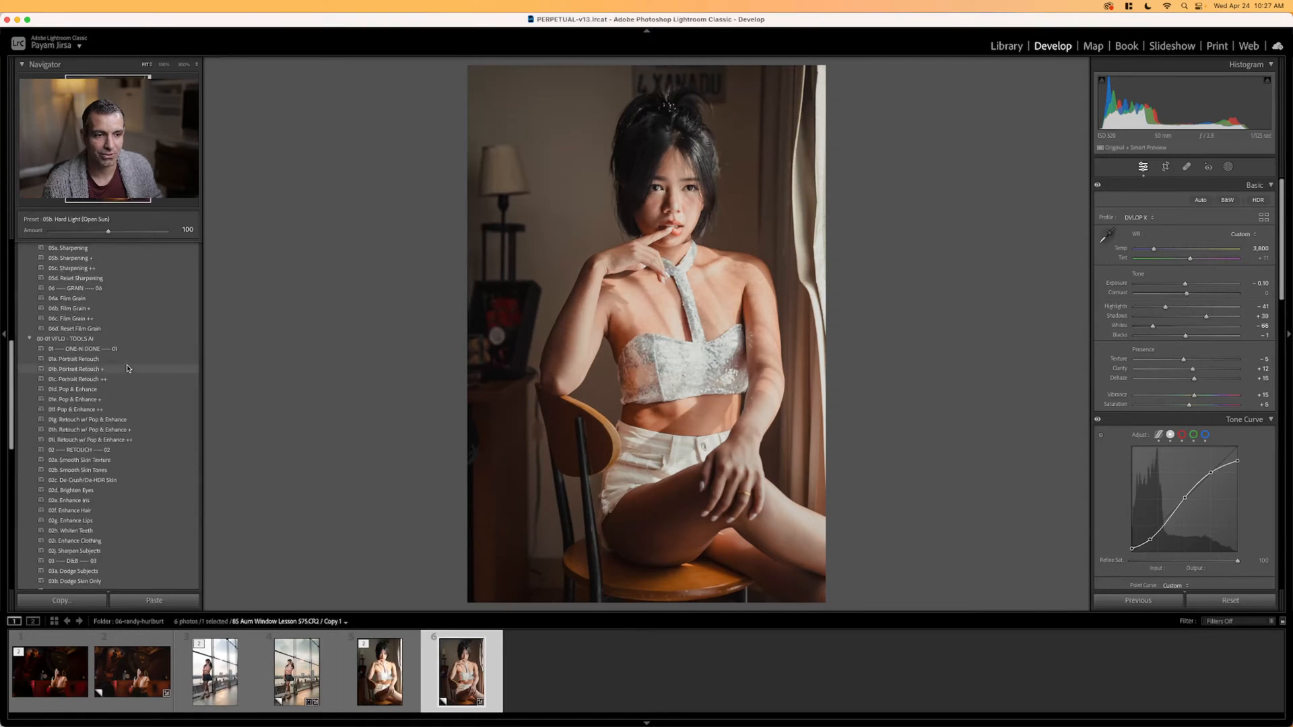
{"action": "scroll", "coordinate": [127, 368], "scroll_direction": "down", "scroll_amount": 1}
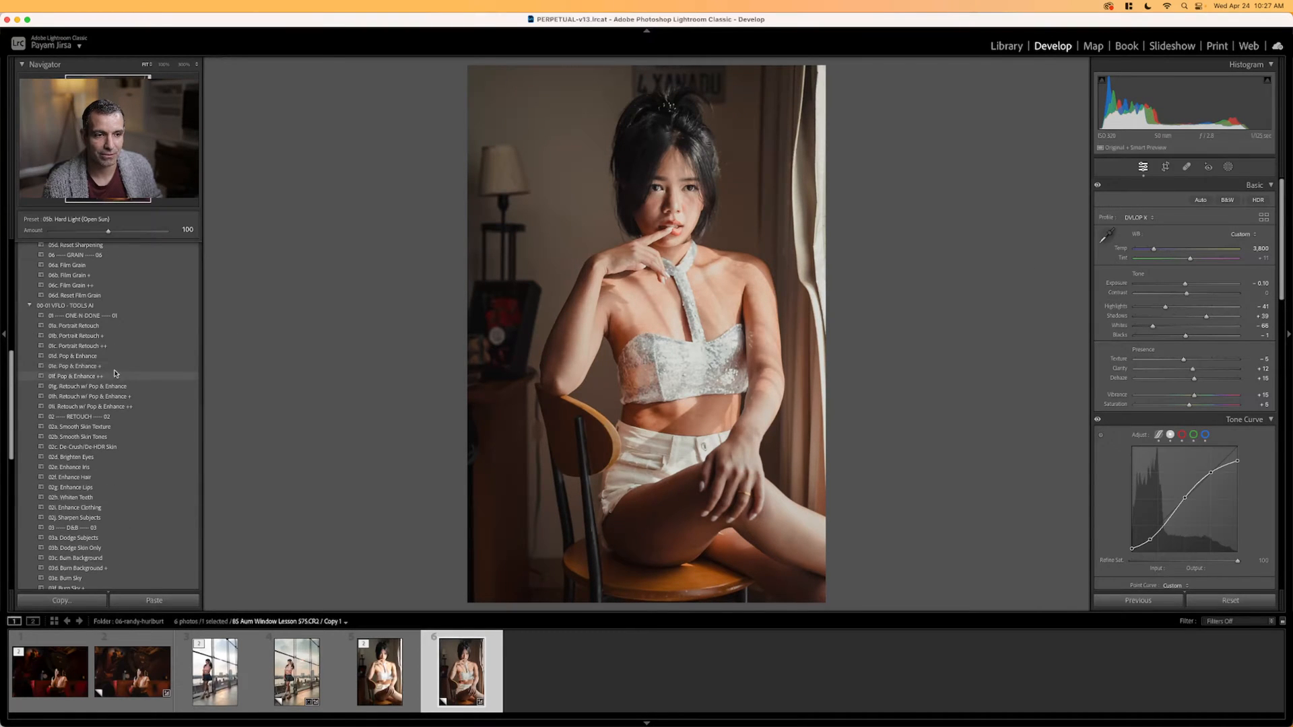
{"action": "left_click", "coordinate": [119, 332]}
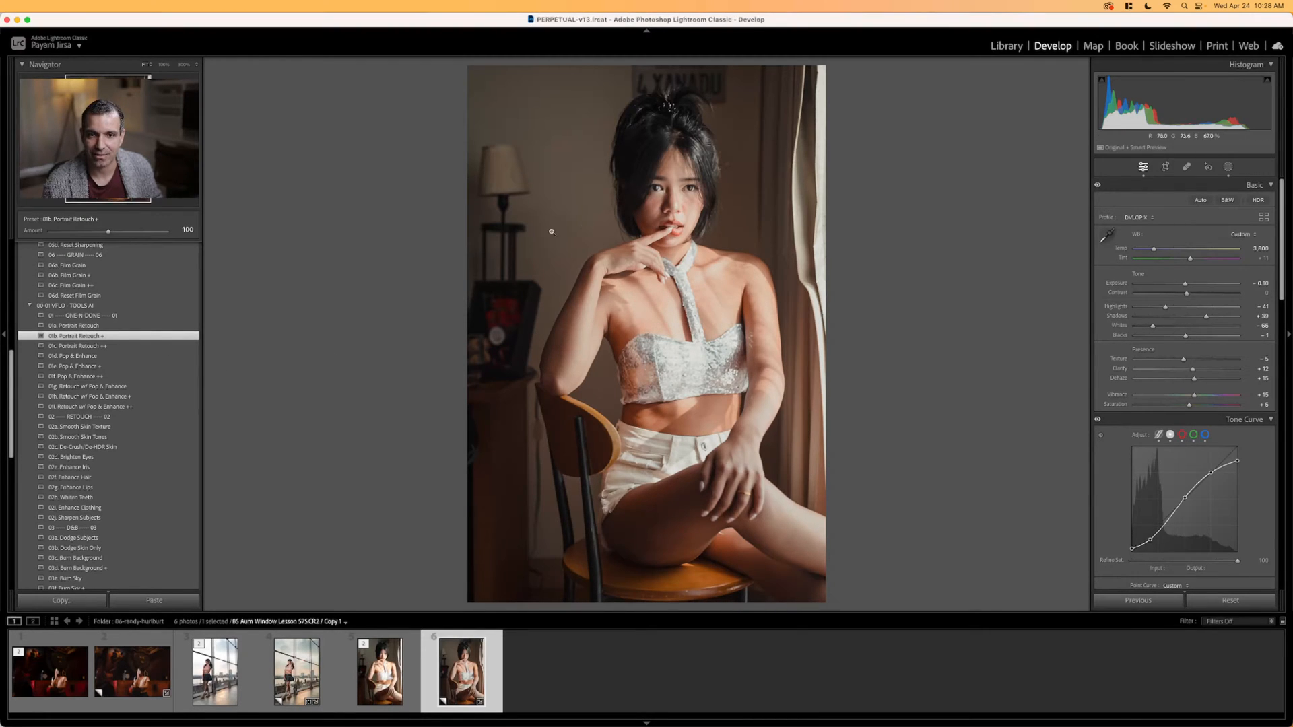
{"action": "left_click", "coordinate": [90, 387]}
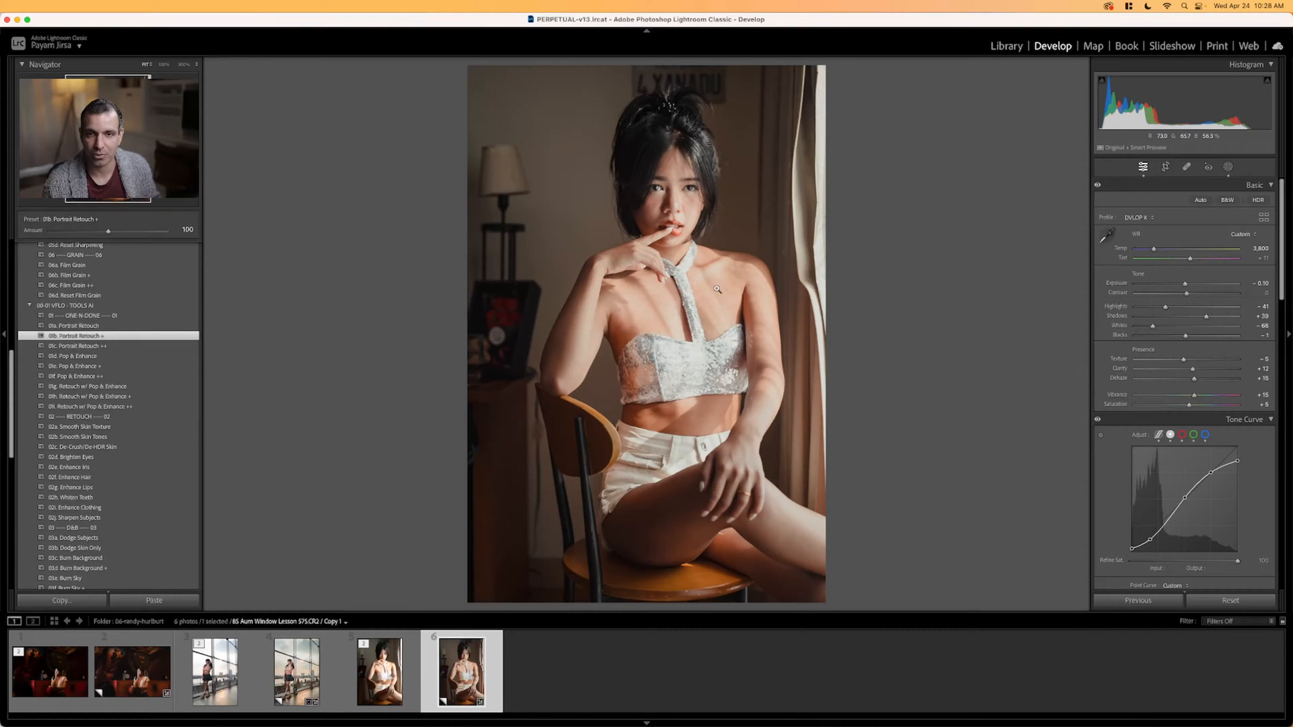
{"action": "key", "text": "Left"}
{"action": "key", "text": "Right"}
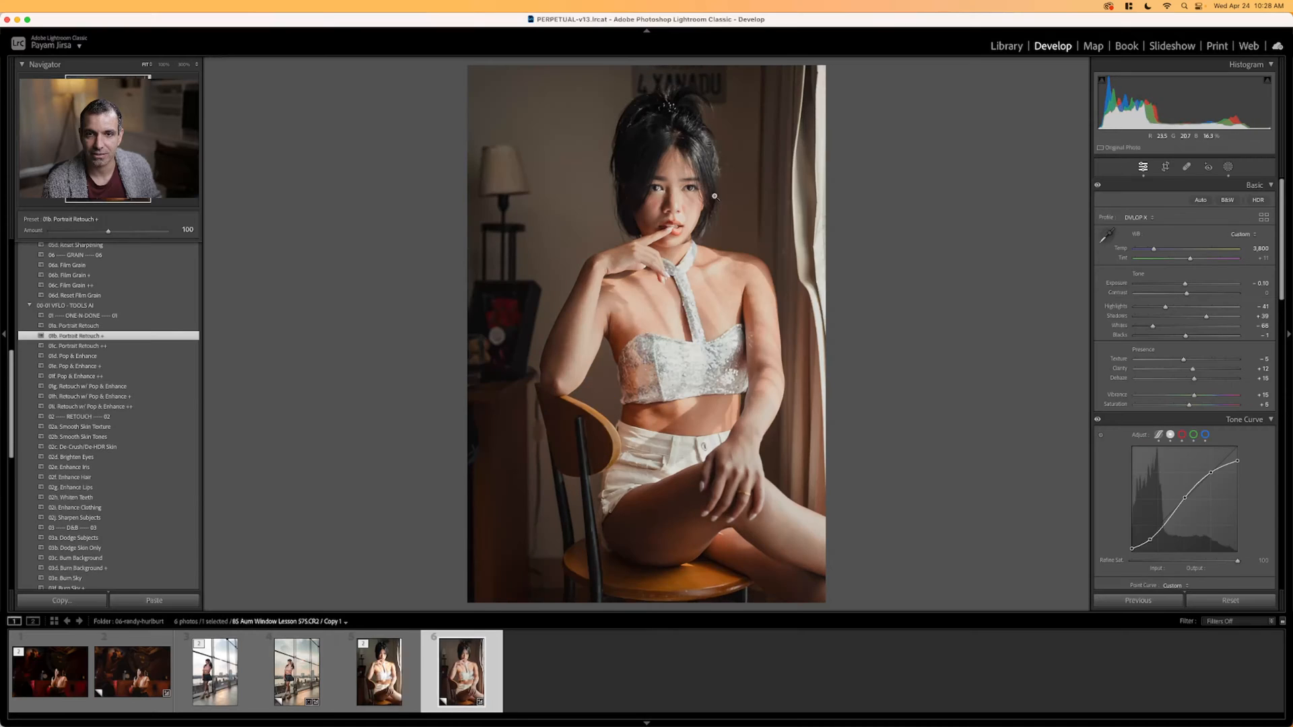
{"action": "key", "text": "Left"}
{"action": "key", "text": "Right"}
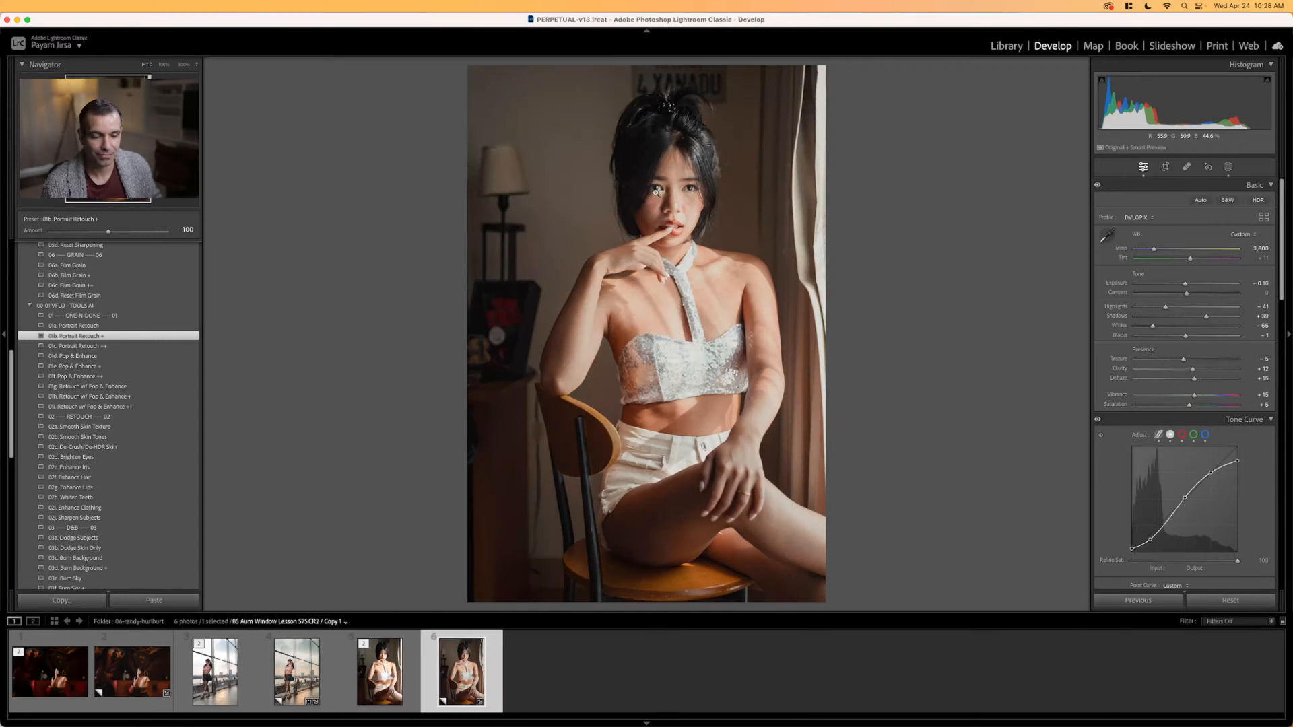
Return to the Library grid, open the 07 folder of the MOOD PACK community edits and look over its photos.
{"action": "key", "text": "g"}
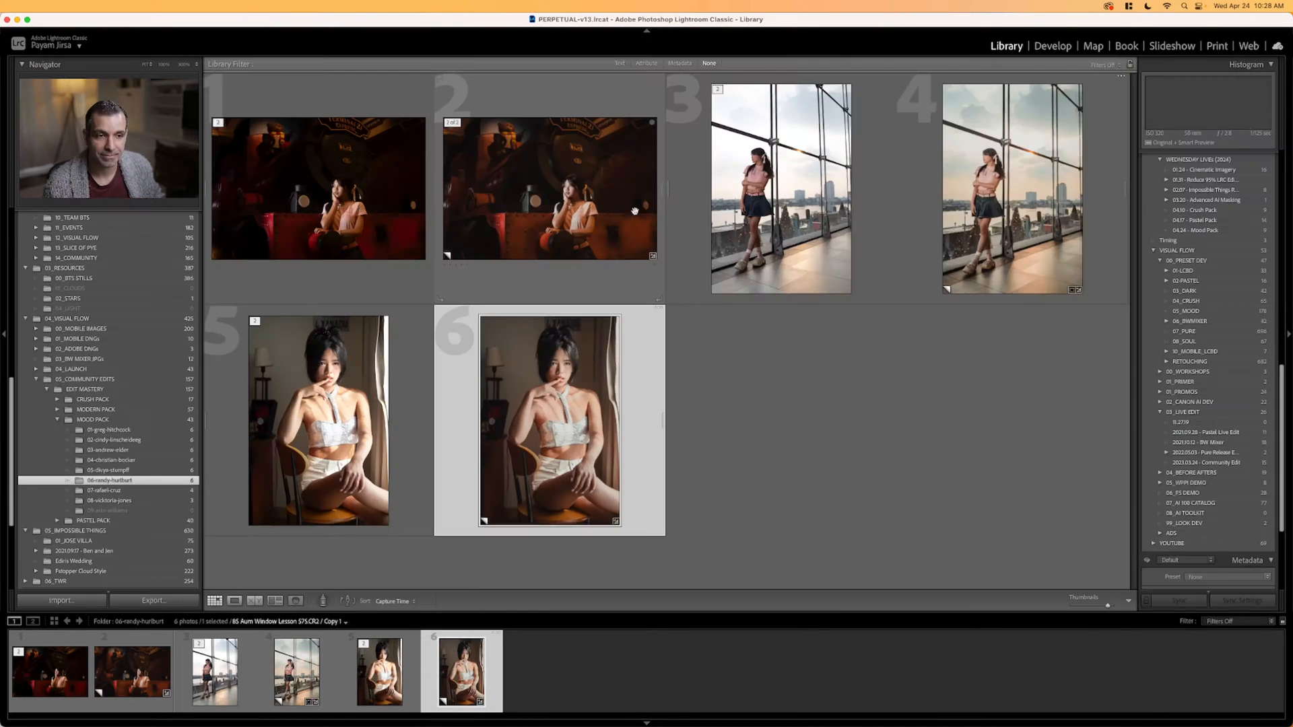
{"action": "left_click", "coordinate": [133, 492]}
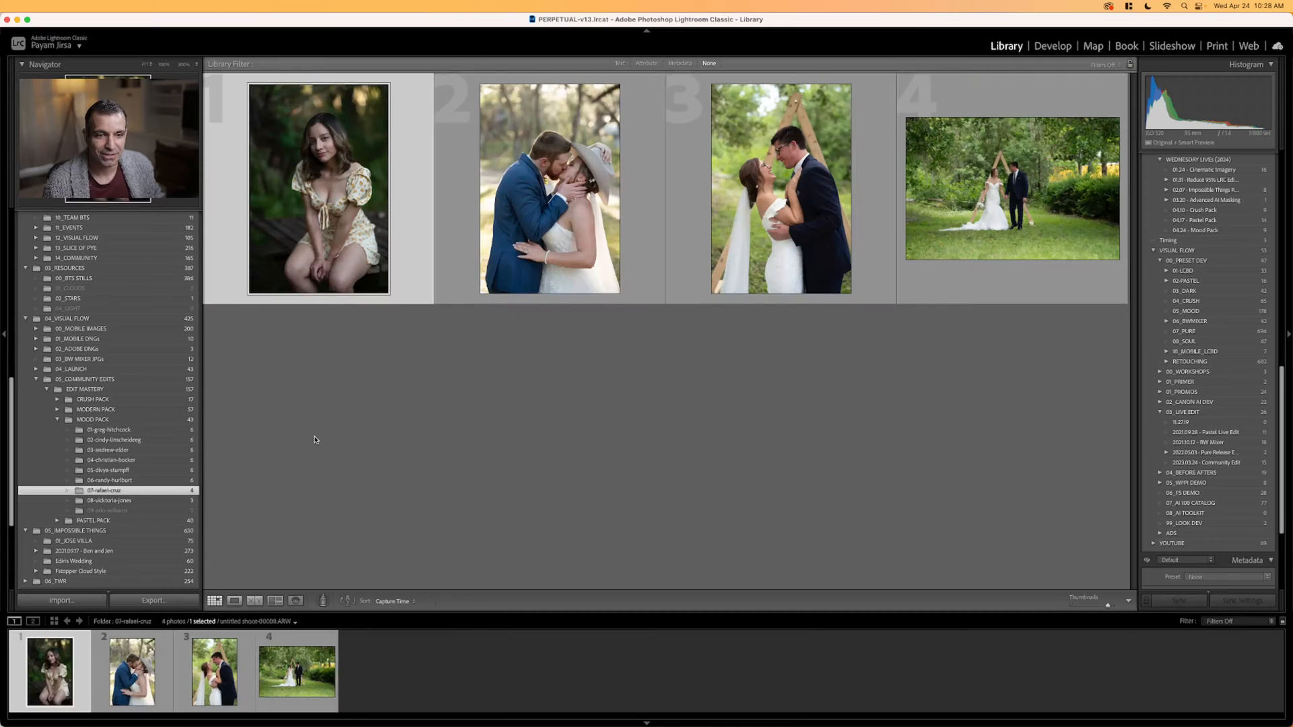
{"action": "left_click", "coordinate": [413, 384]}
{"action": "left_click", "coordinate": [939, 229]}
{"action": "left_click", "coordinate": [532, 226]}
{"action": "left_click", "coordinate": [317, 246]}
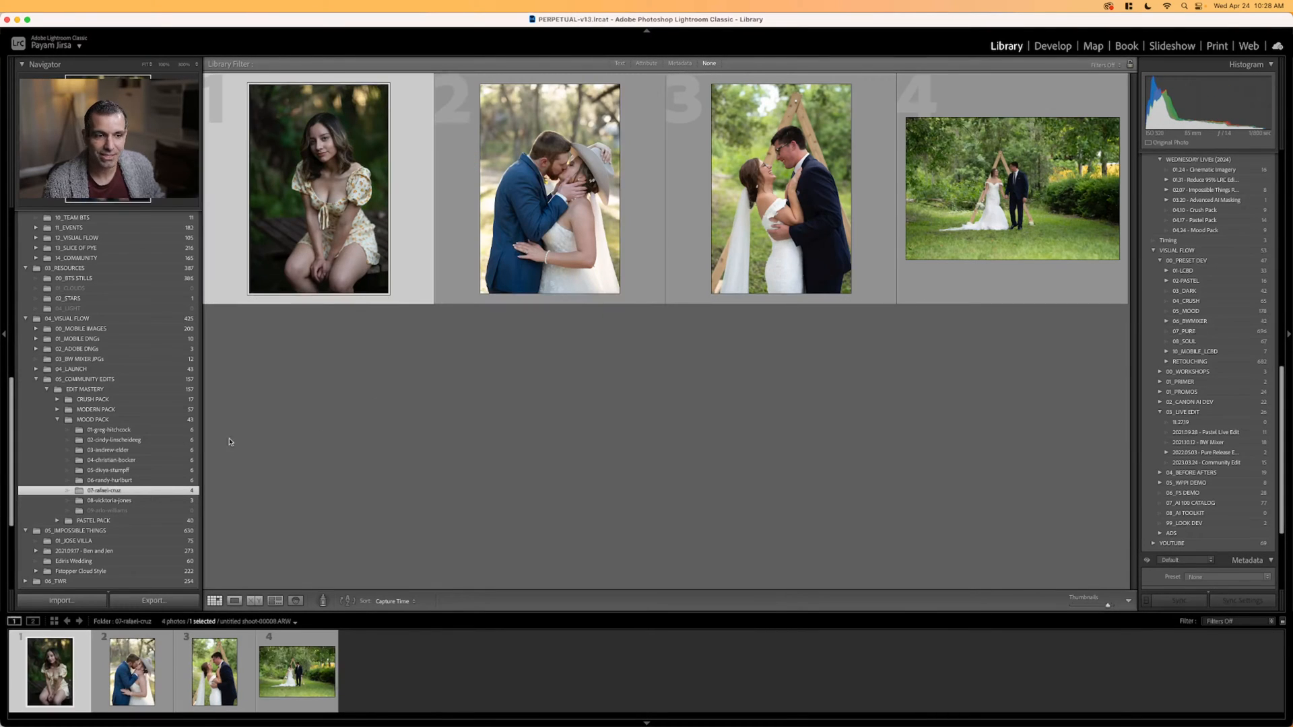
{"action": "left_click", "coordinate": [124, 500]}
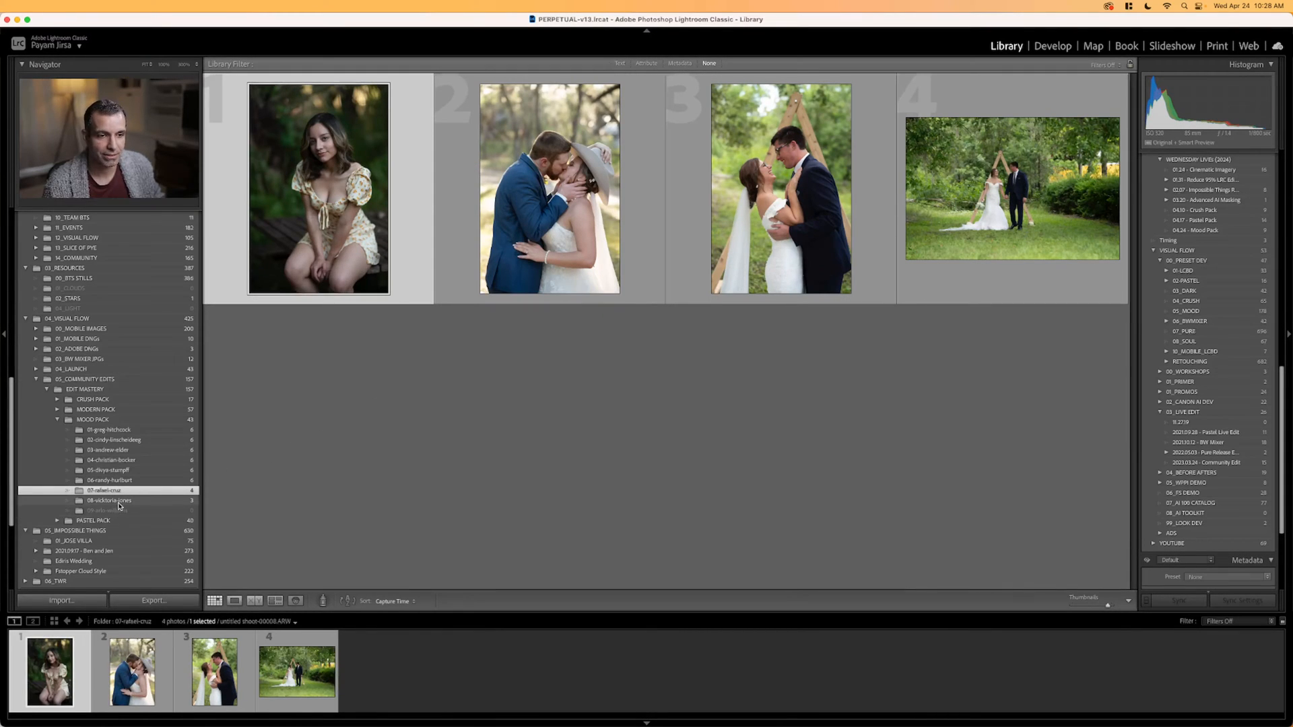
{"action": "left_click", "coordinate": [122, 491]}
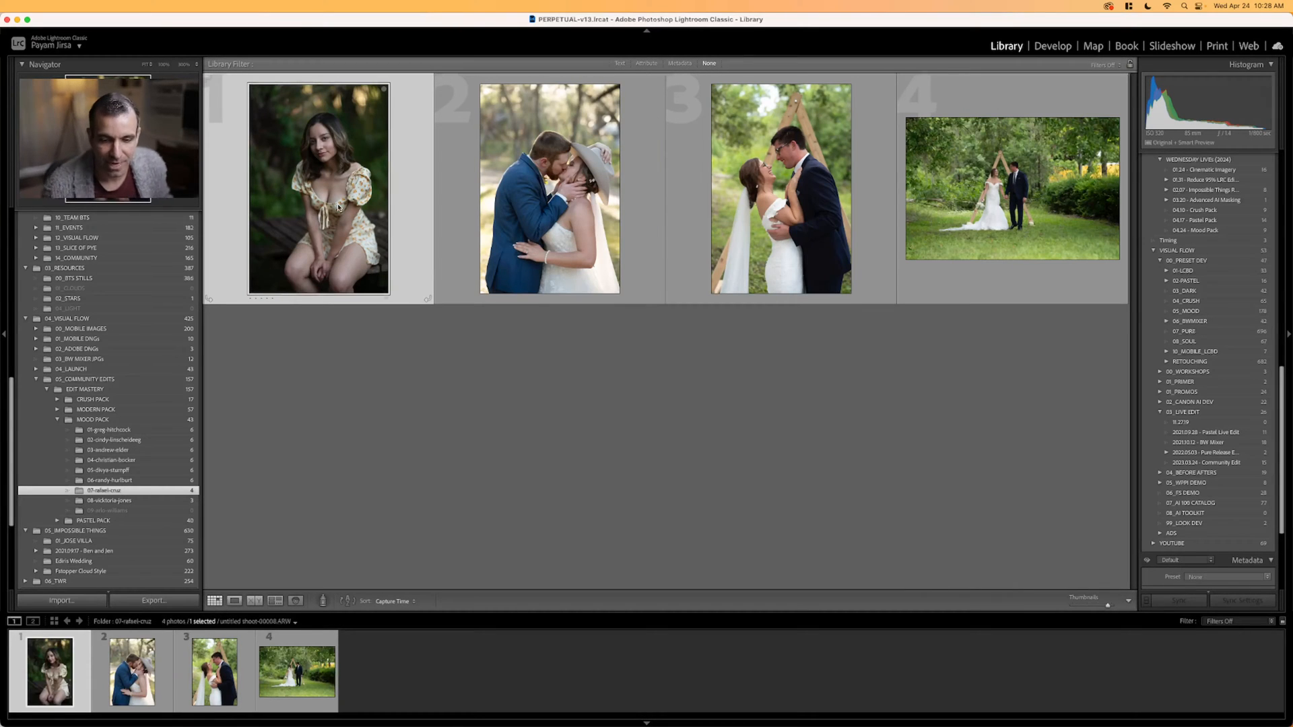
Create virtual copies of all four photos in the folder.
{"action": "key", "text": "super+a"}
{"action": "key", "text": "super+d"}
{"action": "left_click", "coordinate": [318, 223]}
{"action": "key", "text": "super+a"}
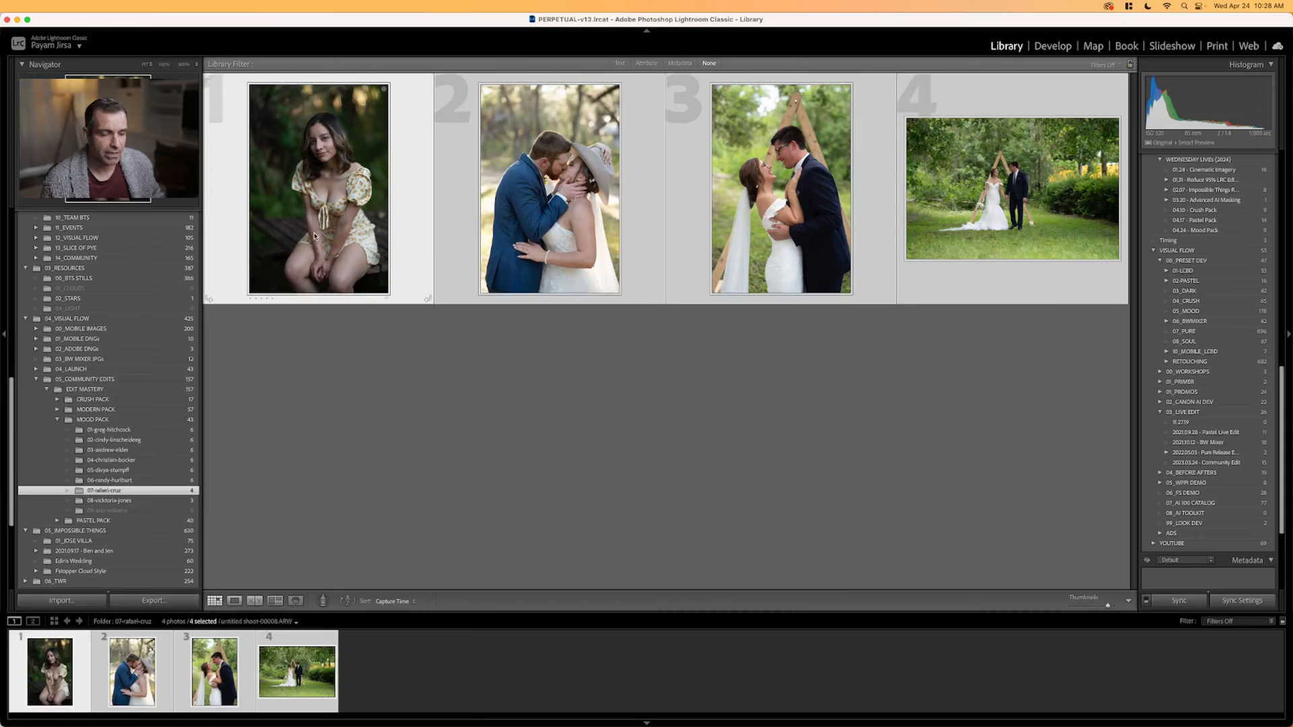
{"action": "key", "text": "super+apostrophe"}
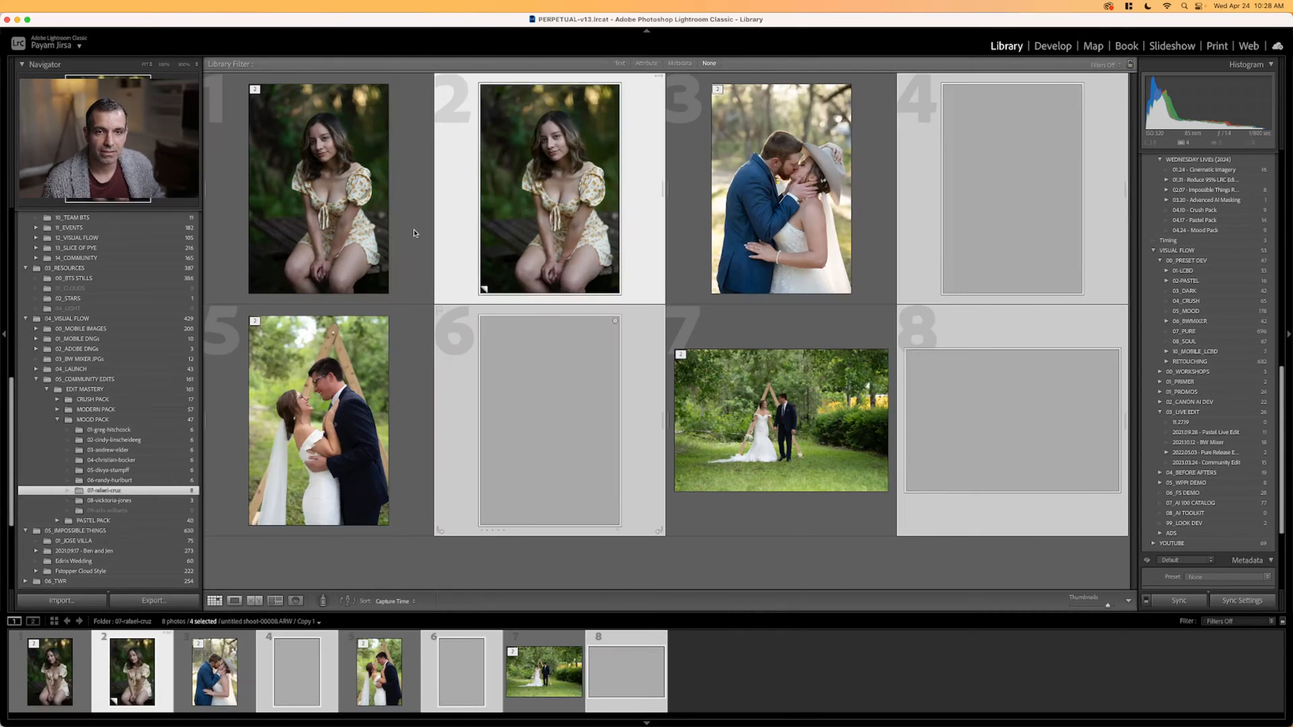
Apply the MOOD preset Soft Light (Shade/Overcast) to the floral-dress portrait's copy in Develop and warm its temperature to about 5,800.
{"action": "key", "text": "d"}
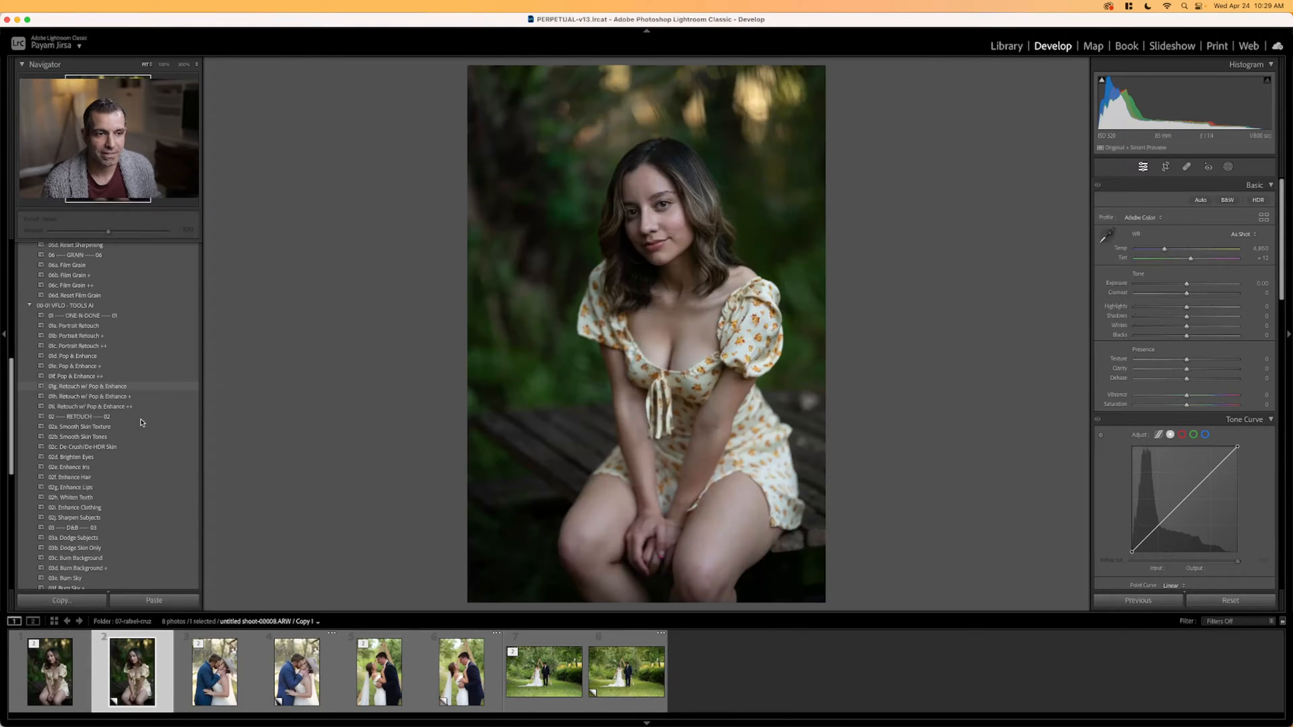
{"action": "scroll", "coordinate": [143, 424], "scroll_direction": "down", "scroll_amount": 6}
{"action": "scroll", "coordinate": [141, 436], "scroll_direction": "down", "scroll_amount": 1}
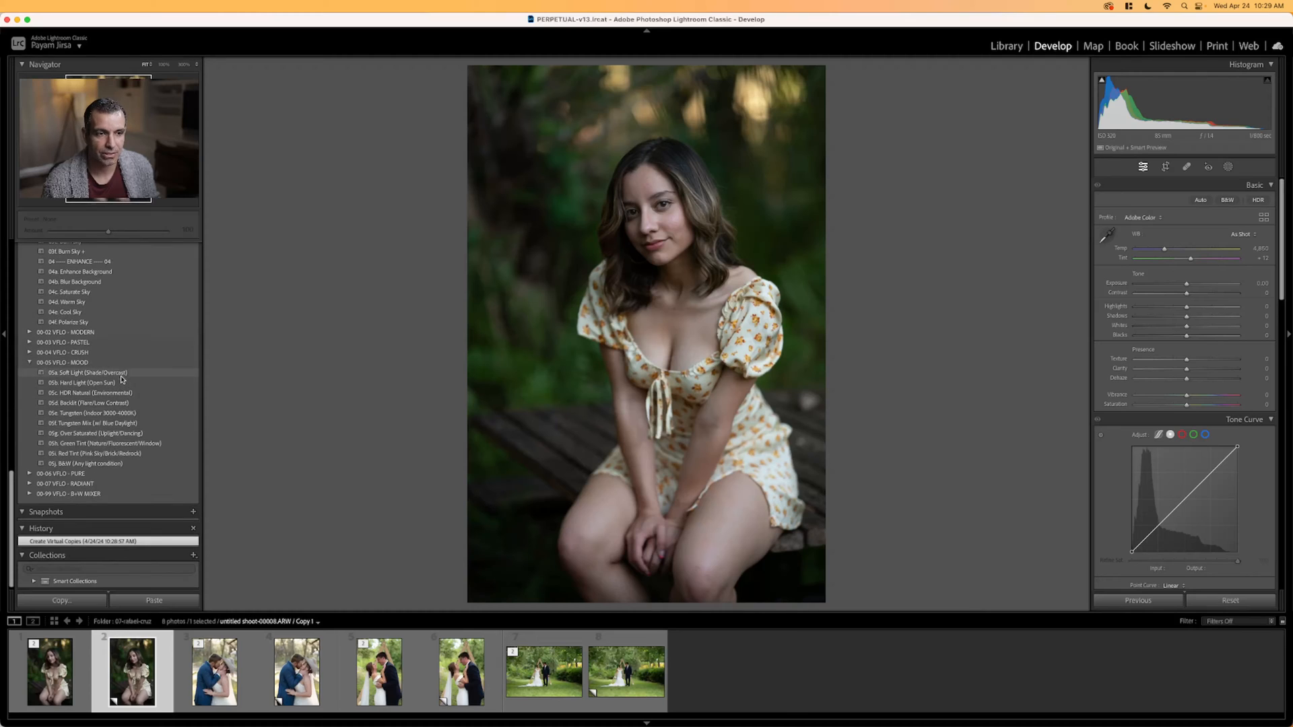
{"action": "left_click", "coordinate": [121, 374]}
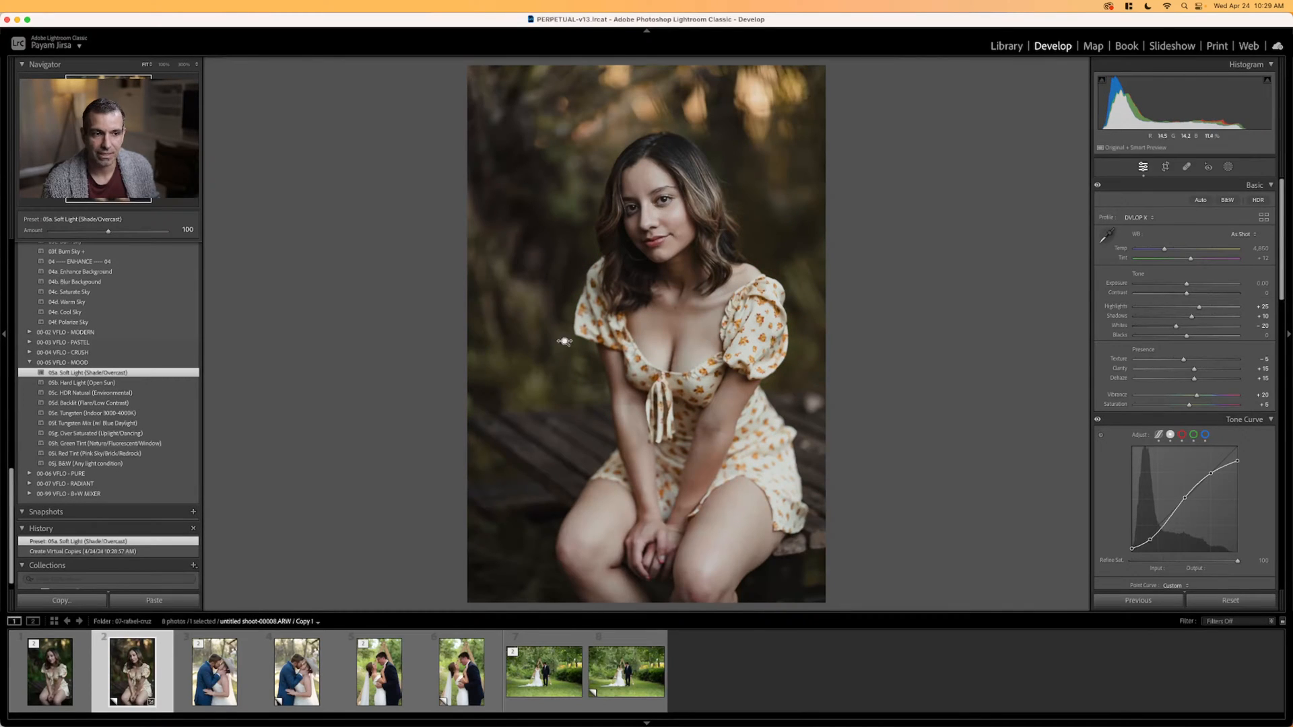
{"action": "scroll", "coordinate": [1177, 251], "scroll_direction": "up", "scroll_amount": 6}
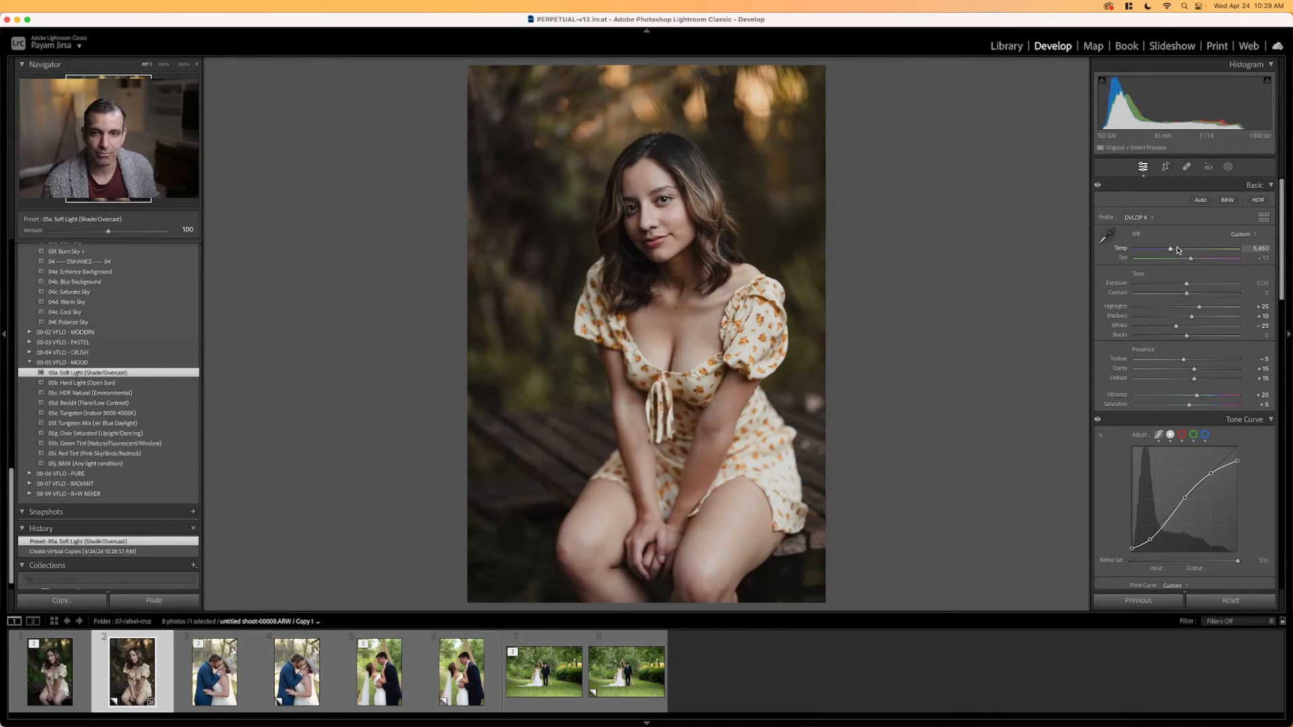
{"action": "scroll", "coordinate": [1179, 251], "scroll_direction": "up", "scroll_amount": 4}
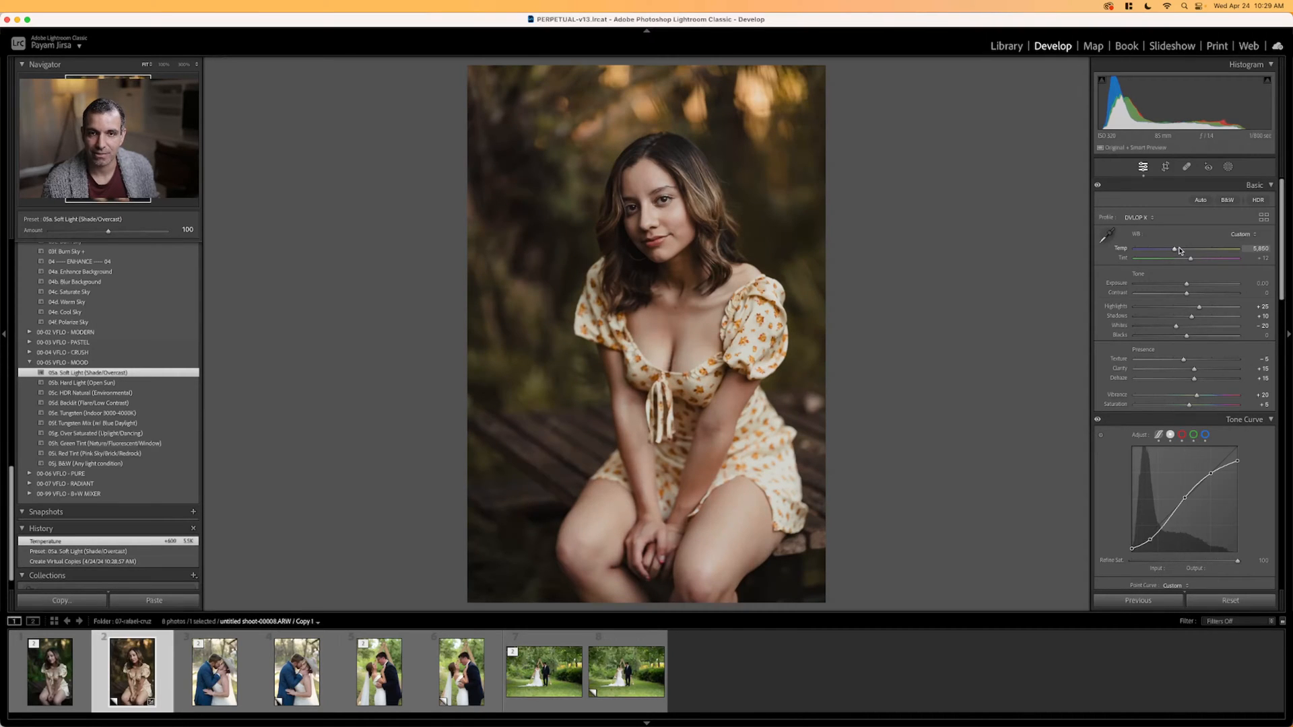
Try Retouch w/ Pop & Enhance and the Portrait Retouch variants on the floral-dress portrait's copy, settling on Portrait Retouch +.
{"action": "scroll", "coordinate": [99, 381], "scroll_direction": "up", "scroll_amount": 12}
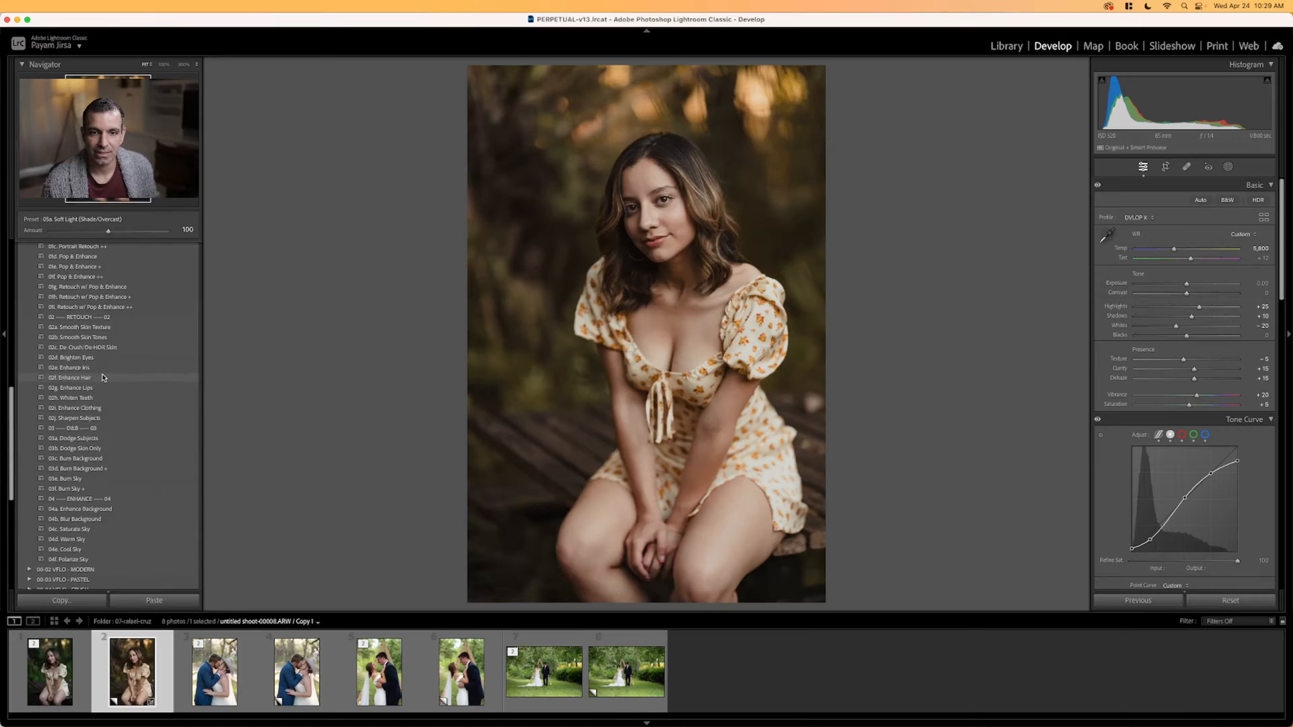
{"action": "scroll", "coordinate": [99, 381], "scroll_direction": "down", "scroll_amount": 5}
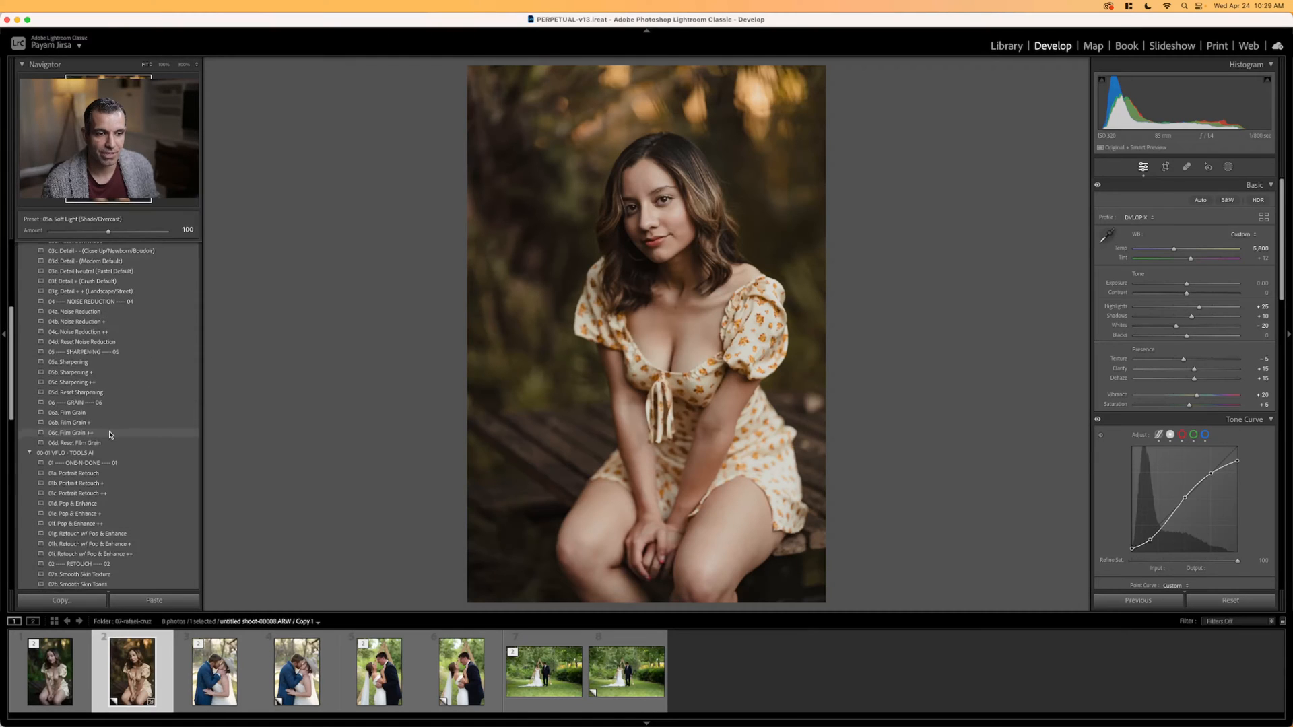
{"action": "left_click", "coordinate": [146, 445]}
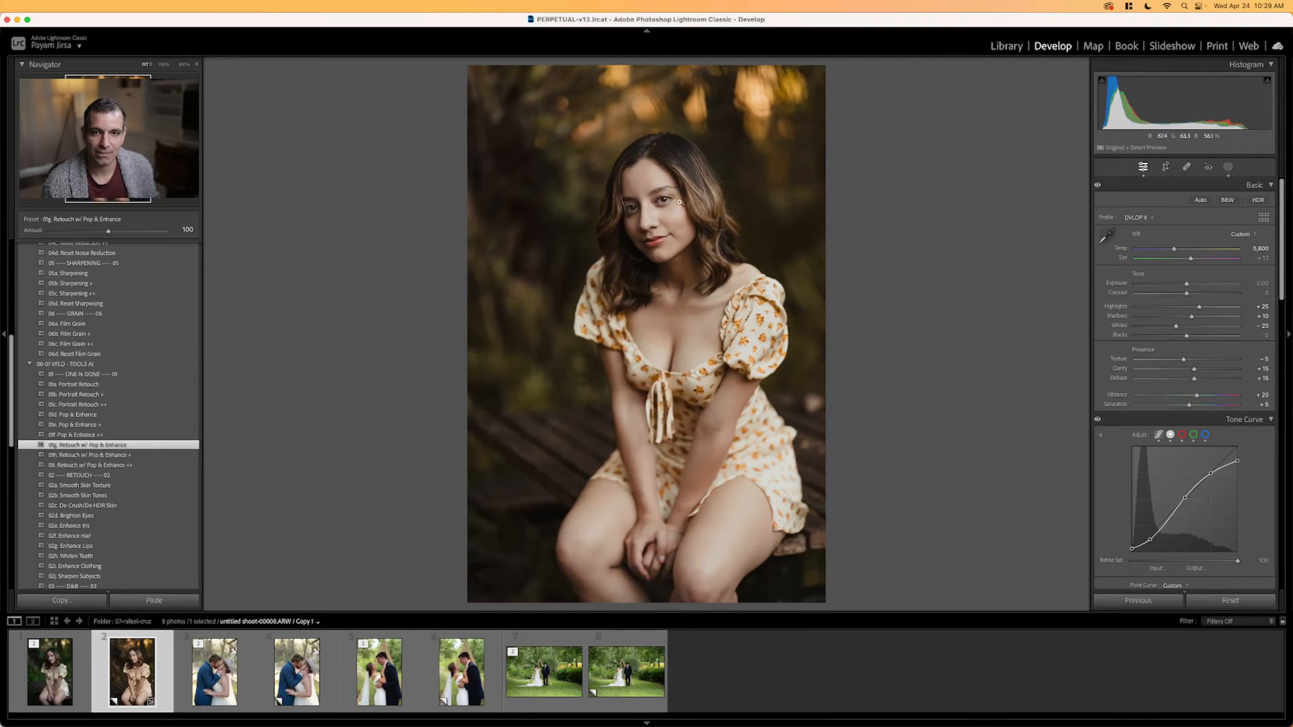
{"action": "left_click", "coordinate": [99, 394]}
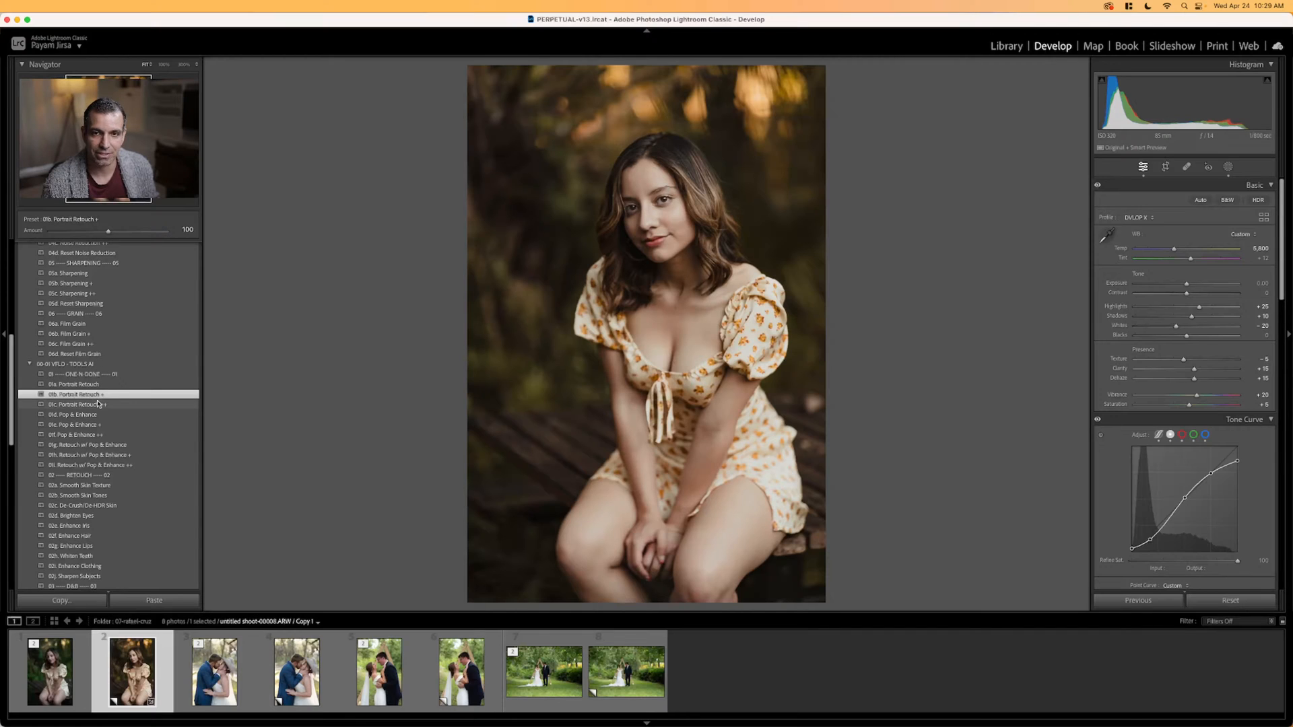
{"action": "left_click", "coordinate": [99, 404]}
{"action": "left_click", "coordinate": [106, 396]}
{"action": "left_click", "coordinate": [109, 386]}
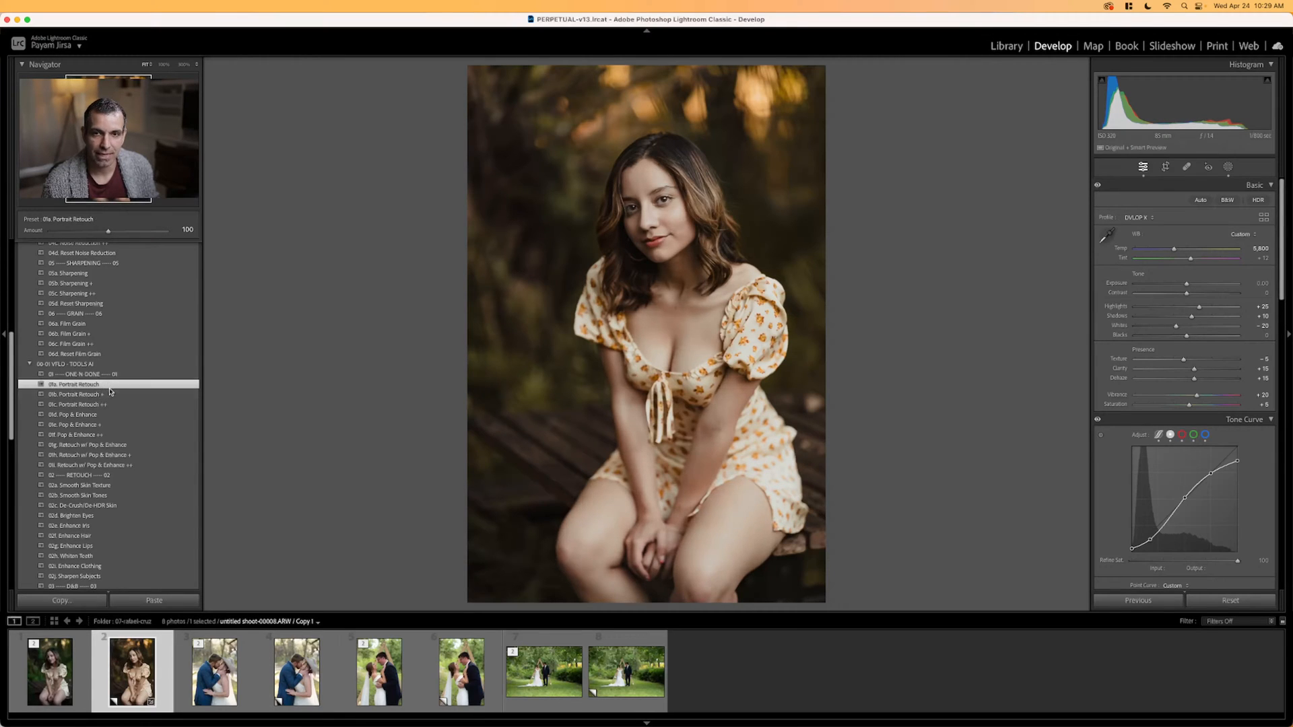
{"action": "left_click", "coordinate": [111, 395]}
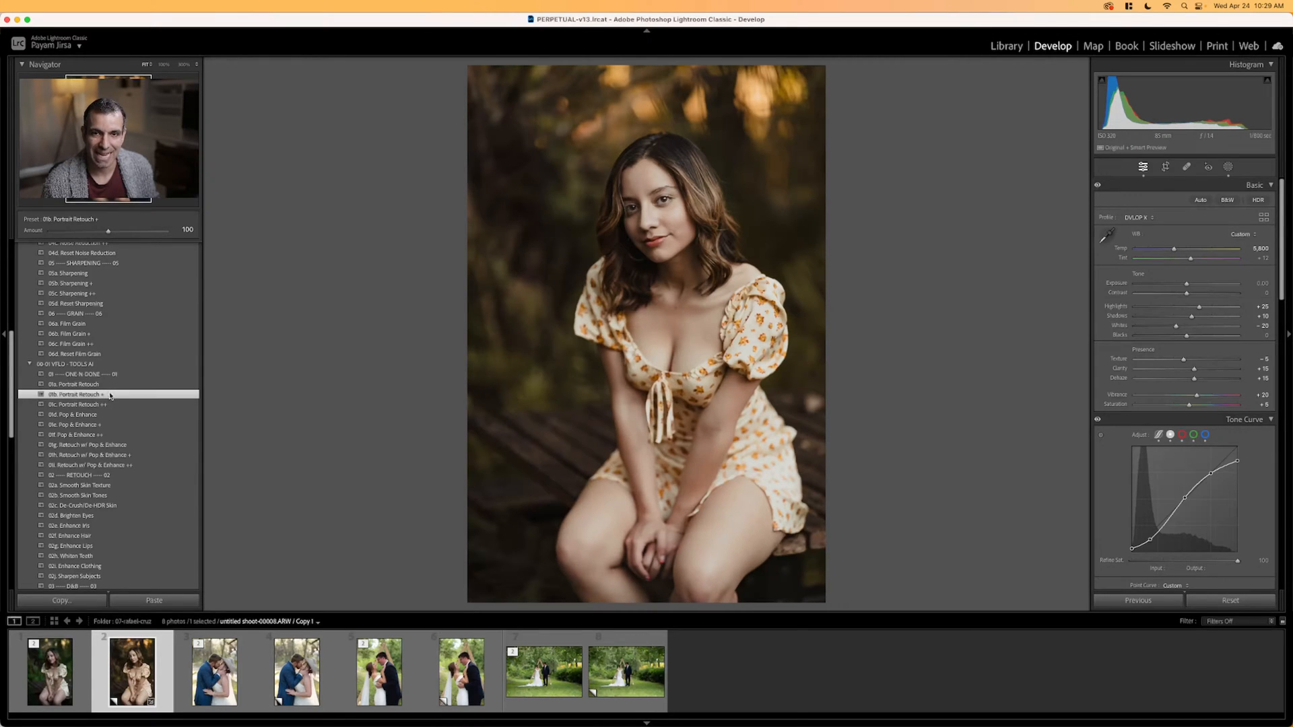
Review the retouch preset's masks on the floral-dress portrait's copy and compare the copy with its original.
{"action": "left_click", "coordinate": [1229, 168]}
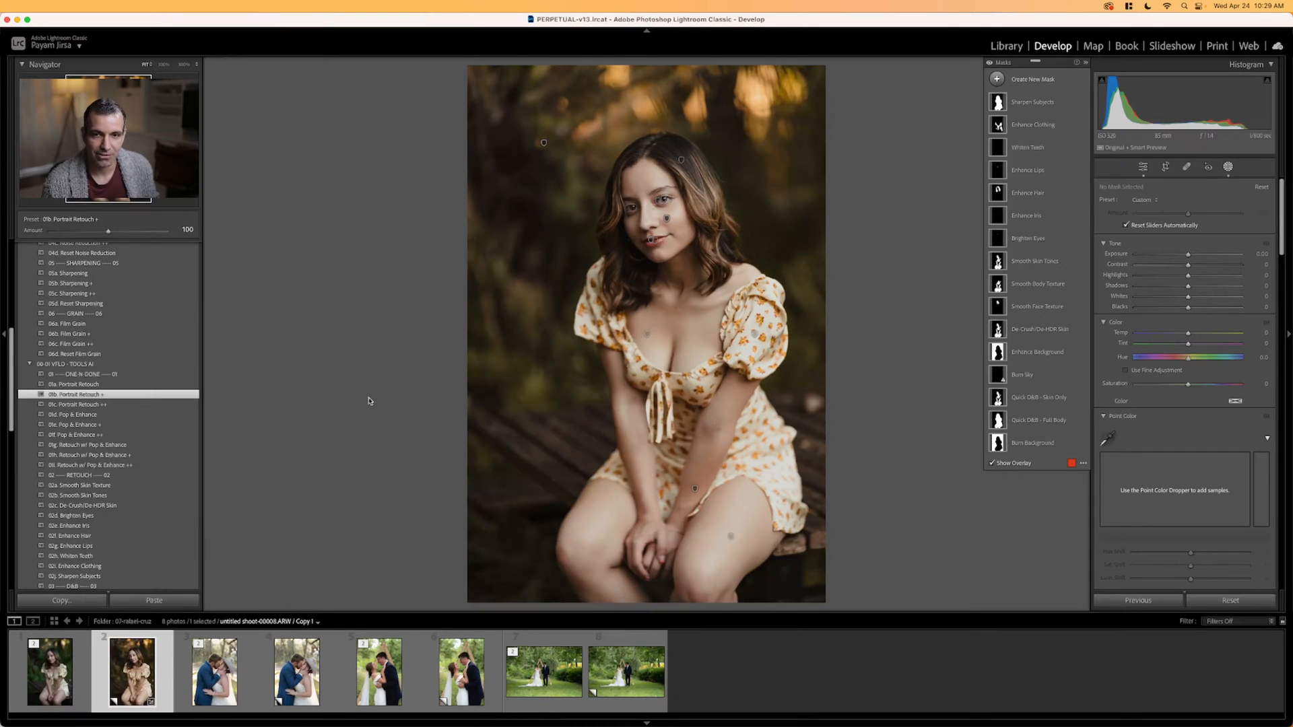
{"action": "left_click", "coordinate": [1229, 166]}
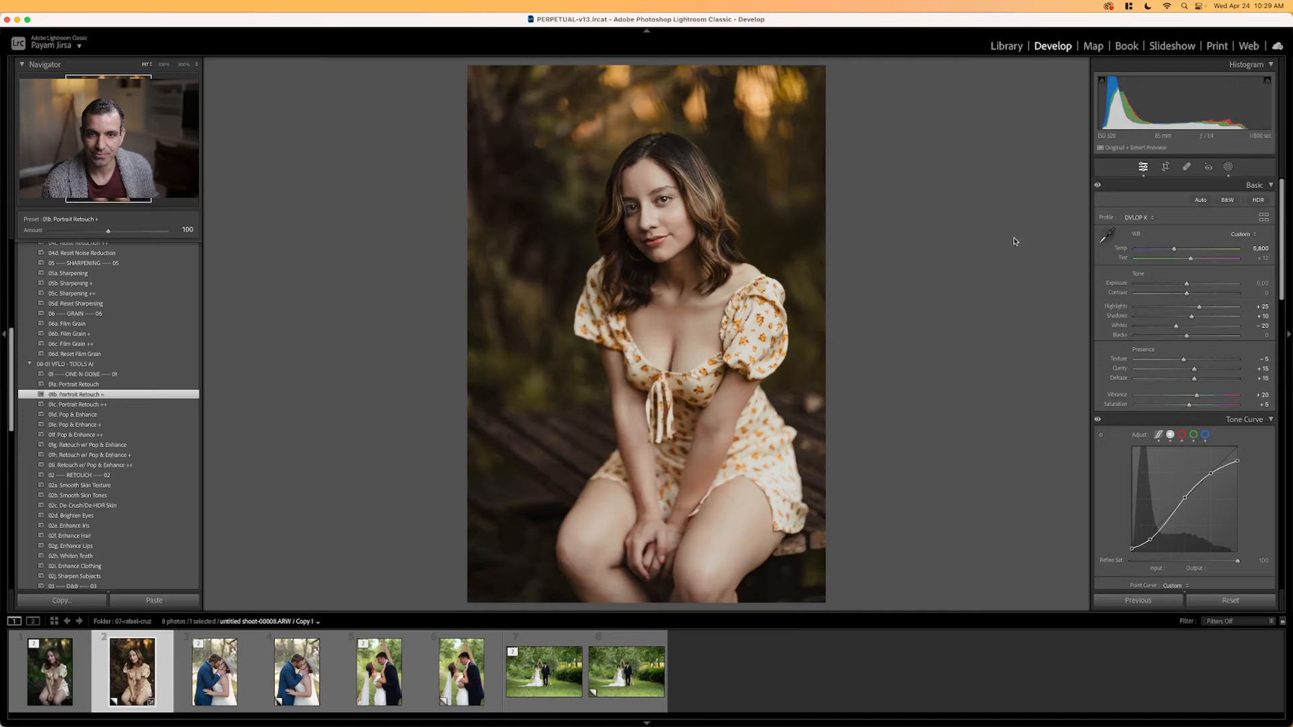
{"action": "key", "text": "Left"}
{"action": "key", "text": "Right"}
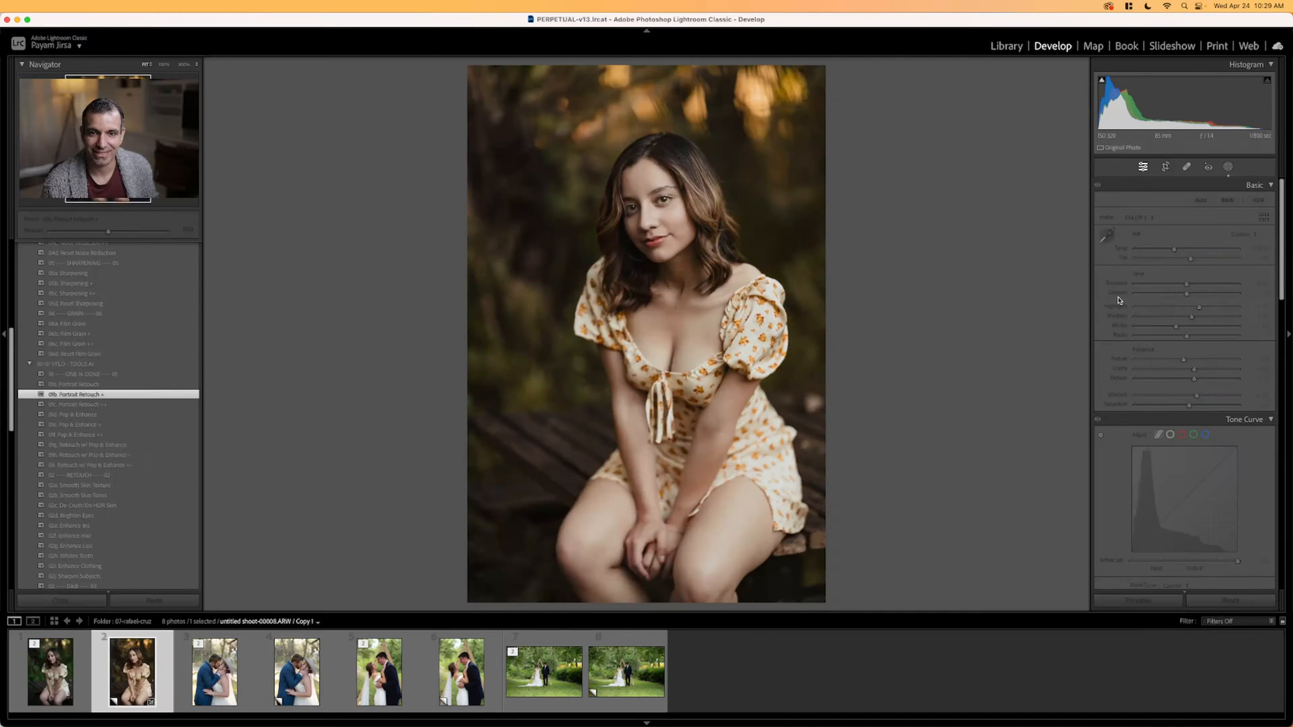
{"action": "key", "text": "Left"}
{"action": "key", "text": "Right"}
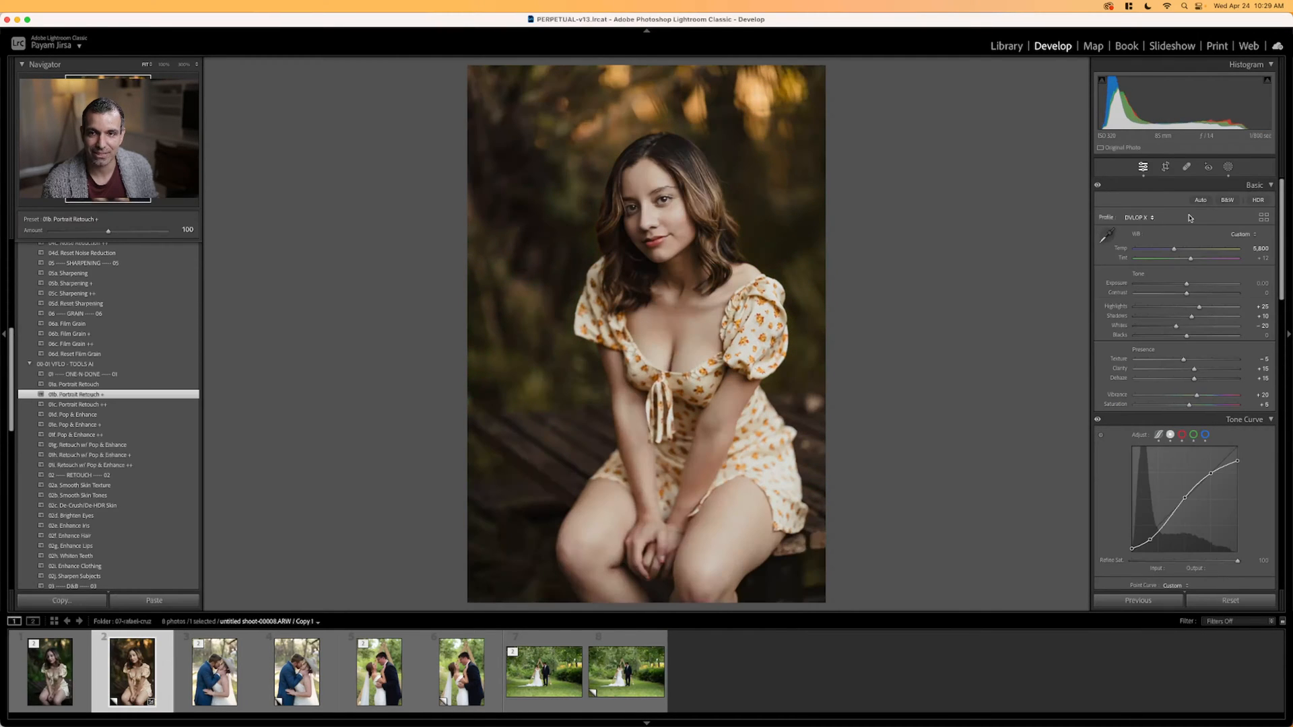
Raise the Brighten Eyes mask's amount to 105 on the floral-dress portrait's copy, check the Enhance Iris mask and close masking.
{"action": "left_click", "coordinate": [1228, 166]}
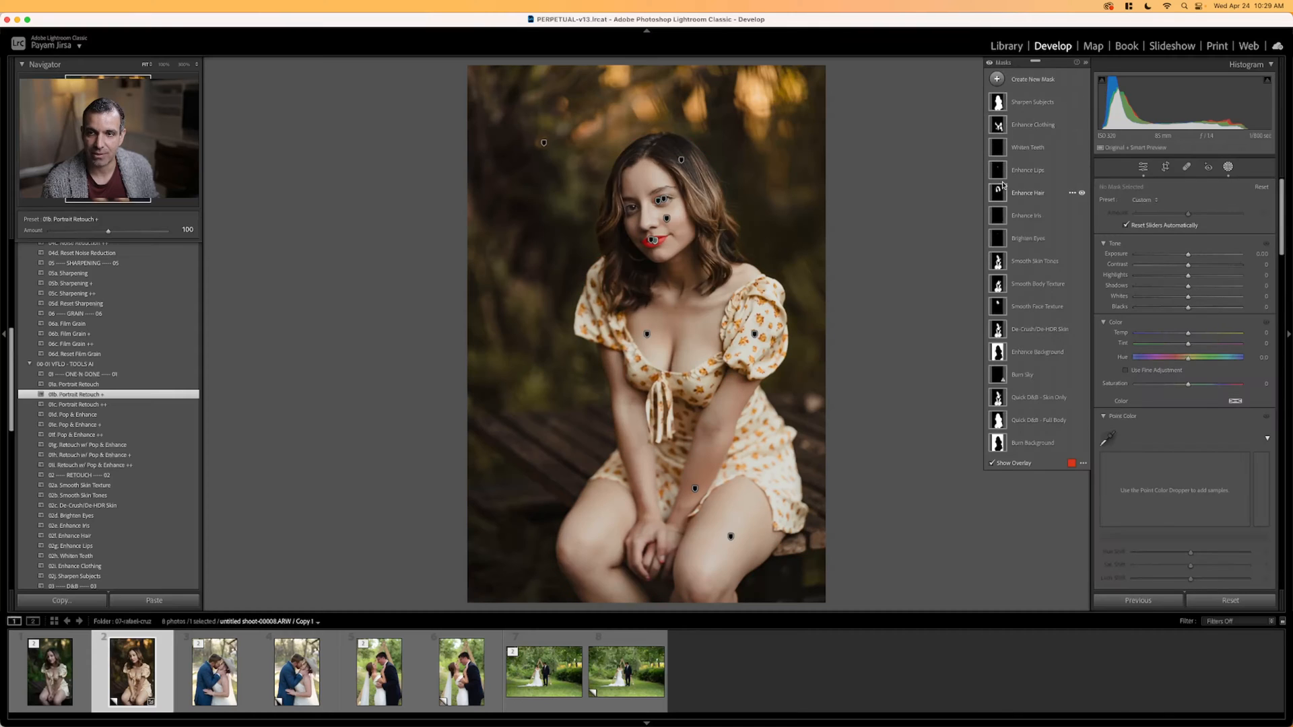
{"action": "left_click", "coordinate": [999, 239]}
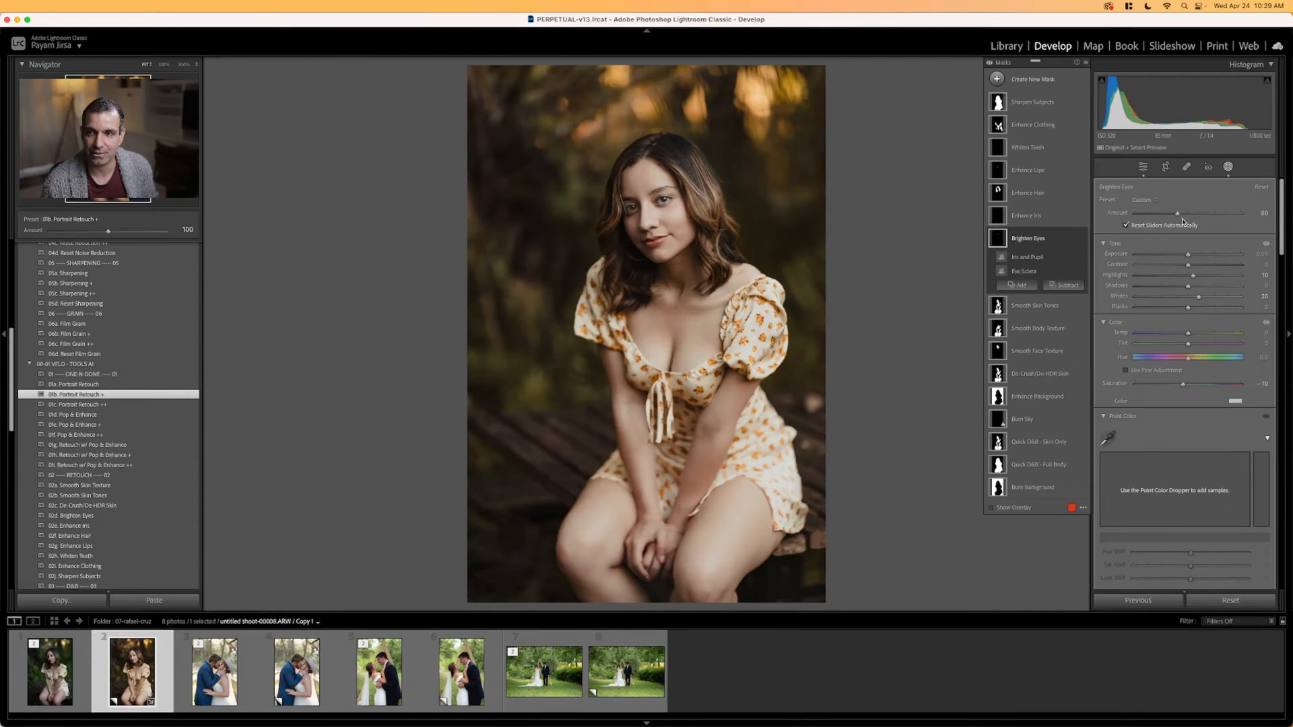
{"action": "mouse_move", "coordinate": [1178, 214]}
{"action": "left_mouse_down"}
{"action": "mouse_move", "coordinate": [1206, 218]}
{"action": "mouse_move", "coordinate": [1190, 214]}
{"action": "left_mouse_up"}
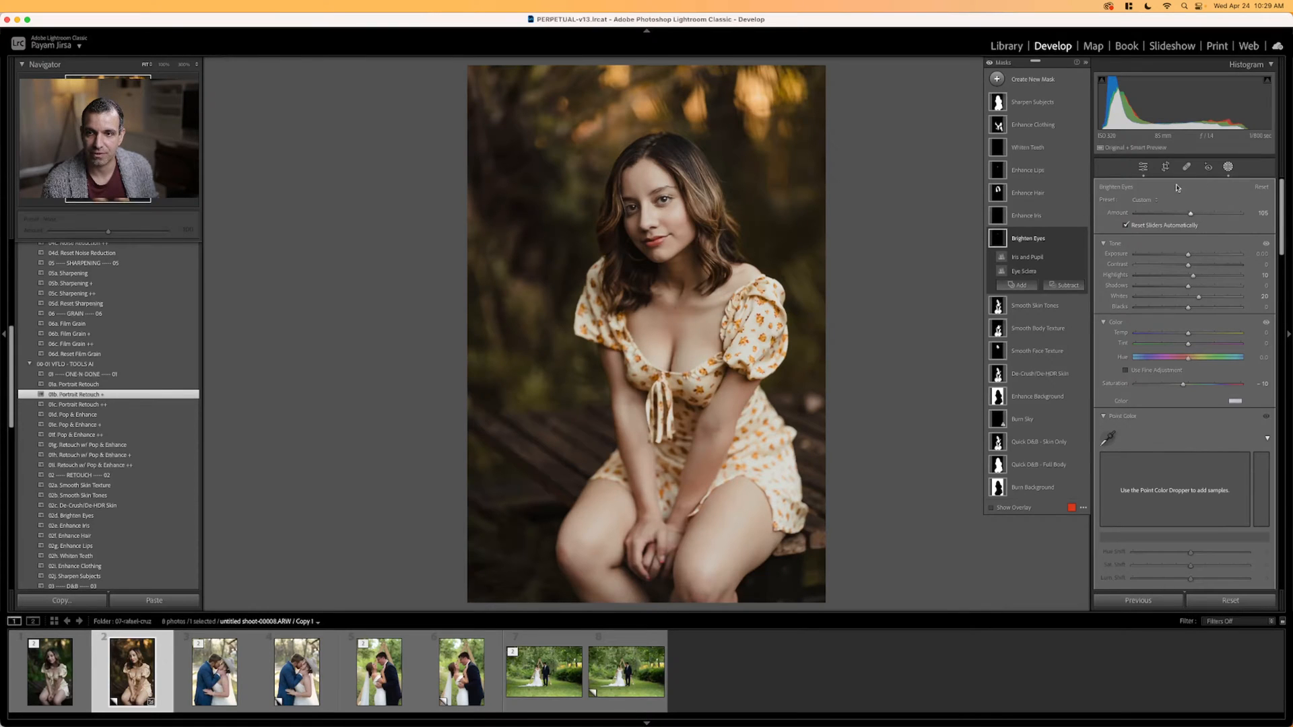
{"action": "left_click", "coordinate": [1021, 217]}
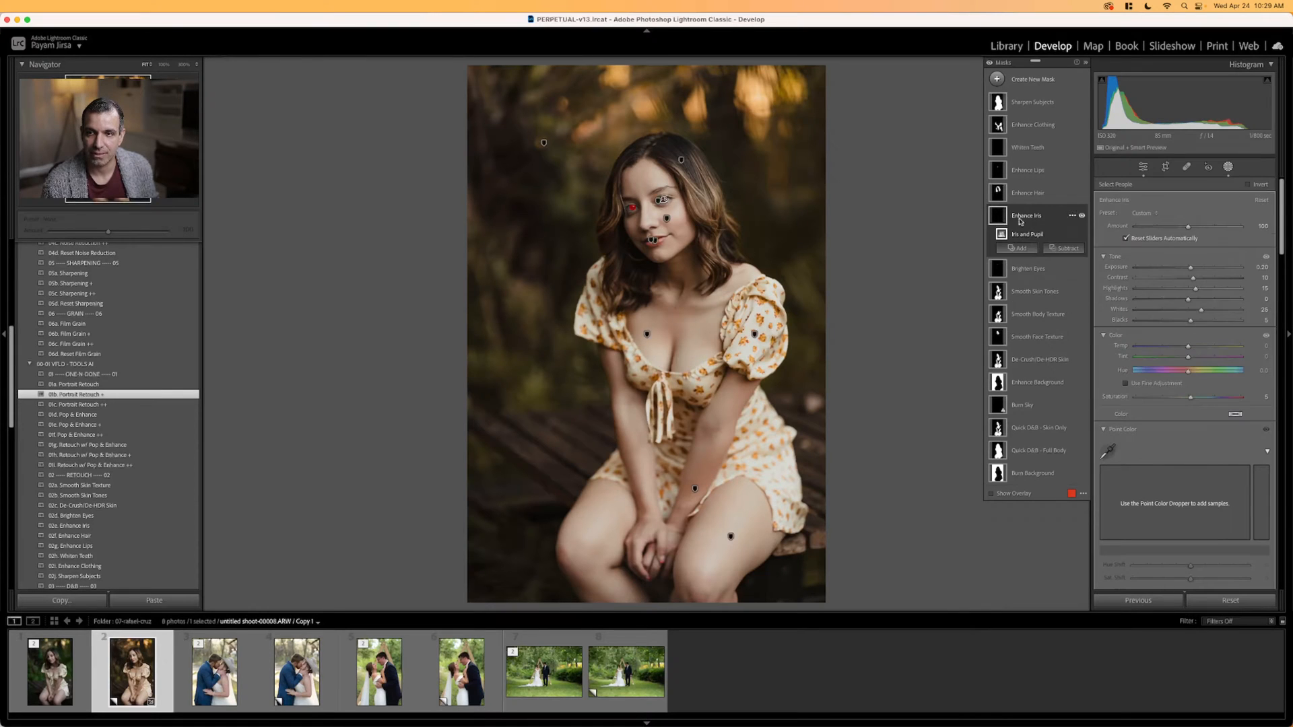
{"action": "left_click", "coordinate": [1228, 168]}
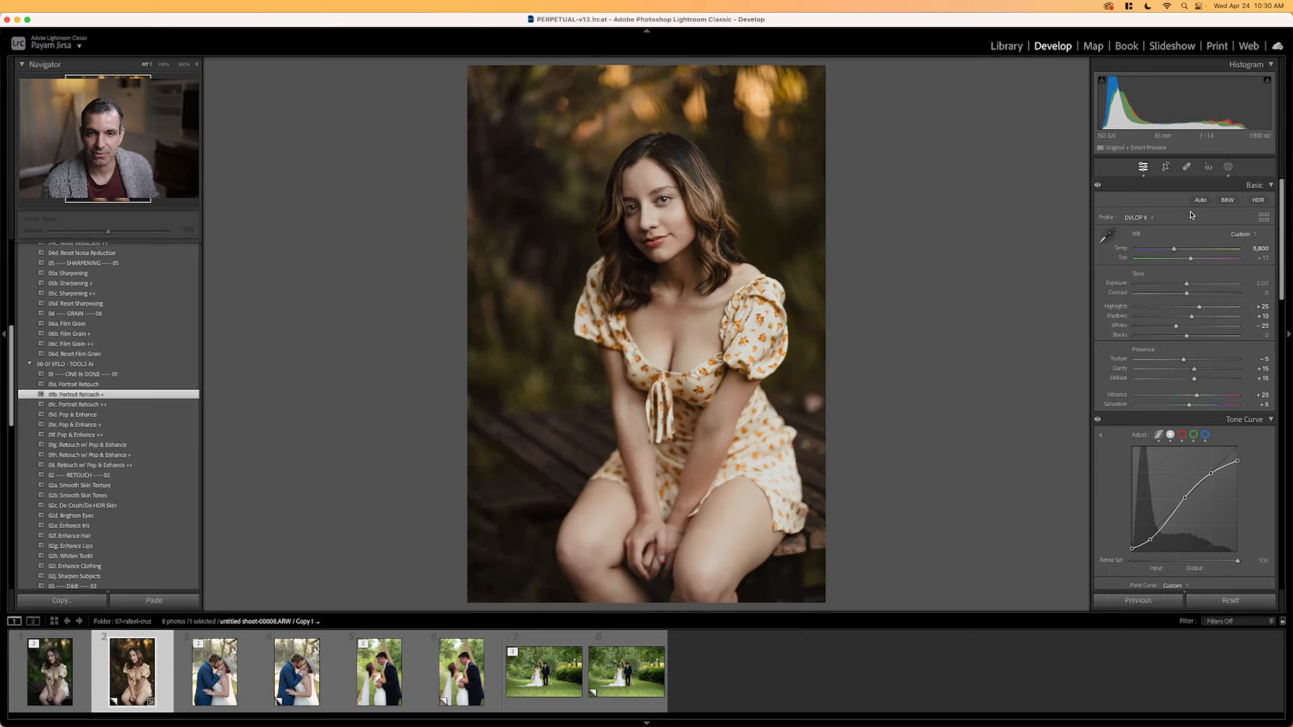
Apply the MOOD preset Backlit (Flare/Low Contrast) to the copy of the kissing couple with the cowboy hat.
{"action": "key", "text": "Right"}
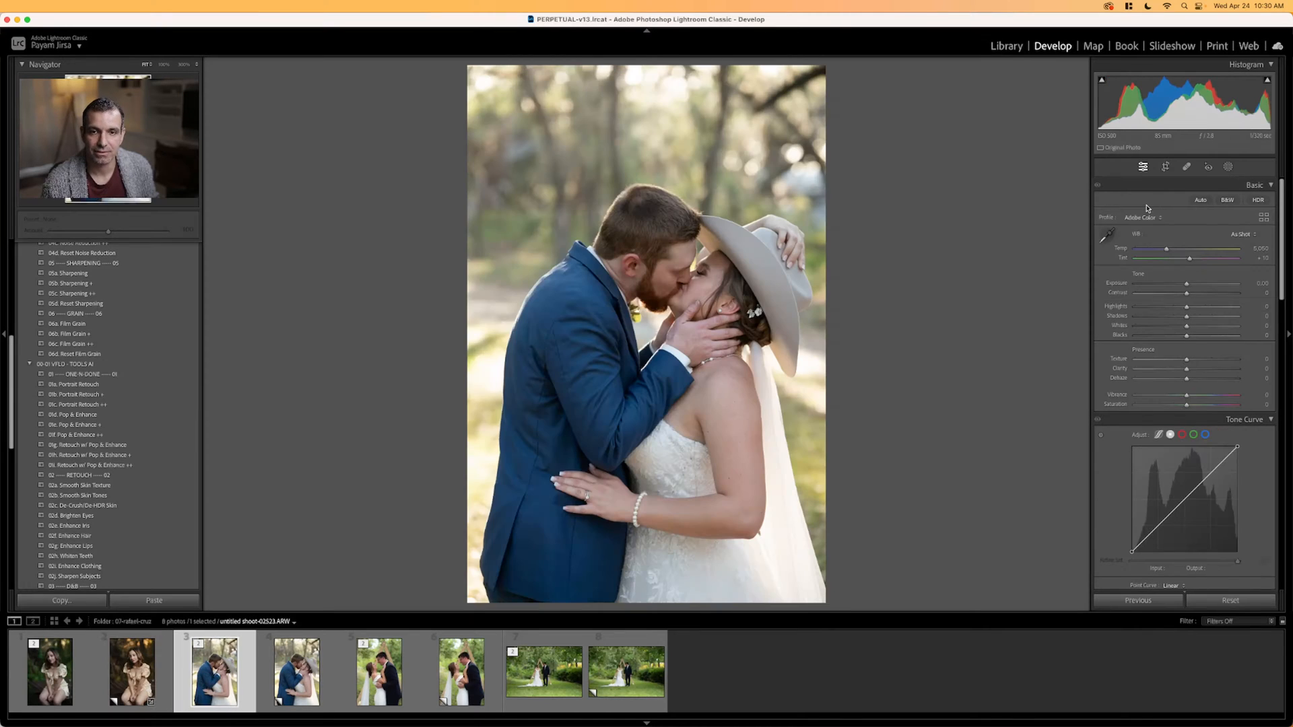
{"action": "key", "text": "Right"}
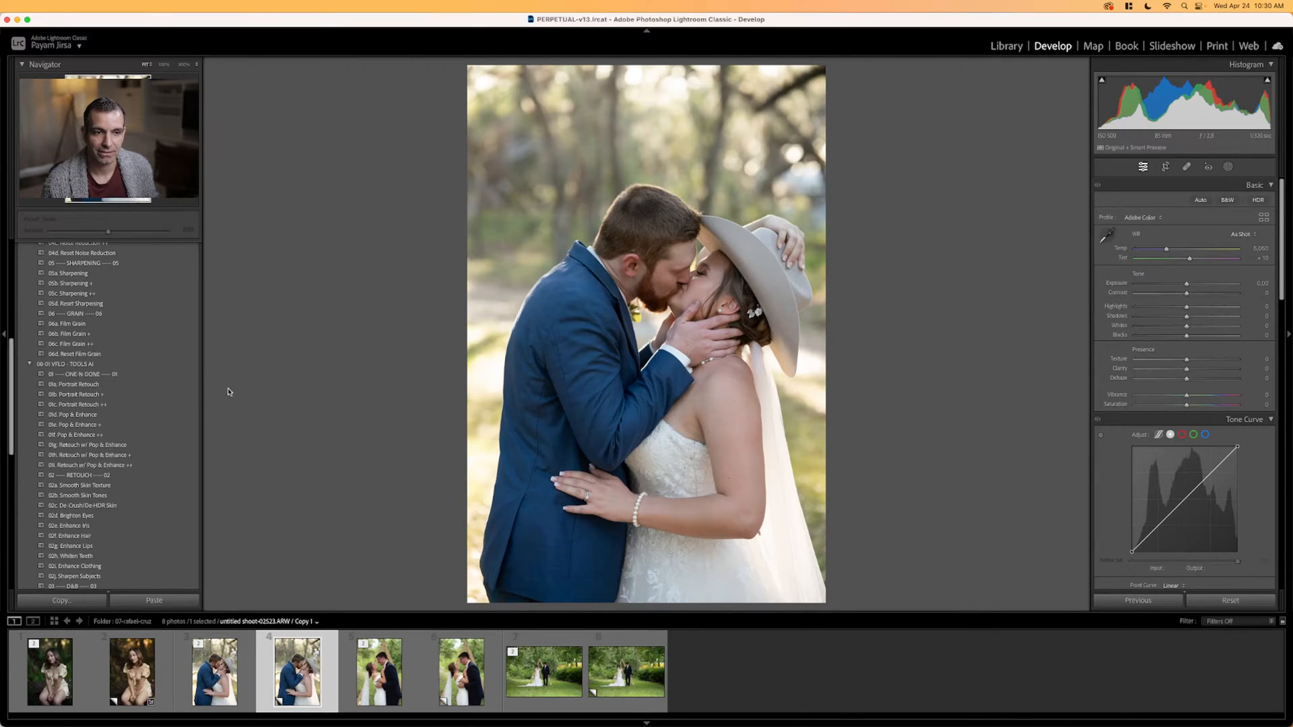
{"action": "scroll", "coordinate": [164, 425], "scroll_direction": "down", "scroll_amount": 5}
{"action": "scroll", "coordinate": [163, 425], "scroll_direction": "down", "scroll_amount": 5}
{"action": "left_click", "coordinate": [163, 427]}
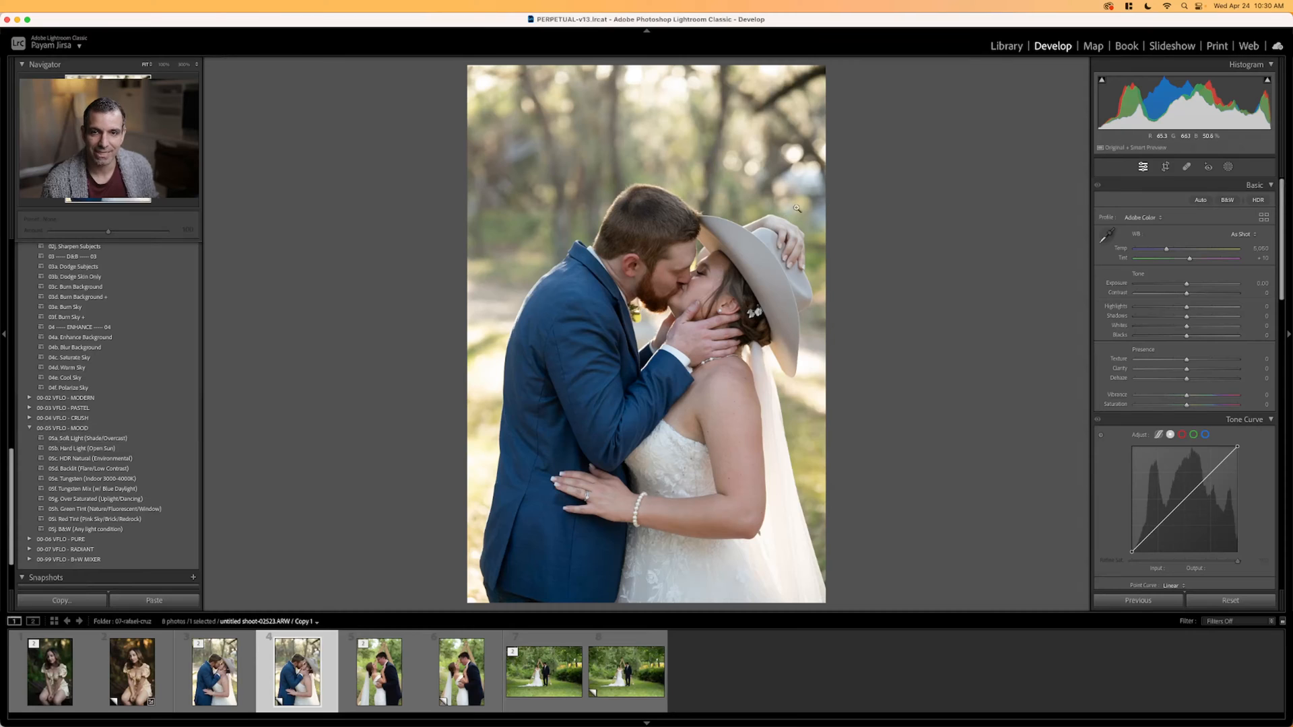
{"action": "left_click", "coordinate": [119, 470]}
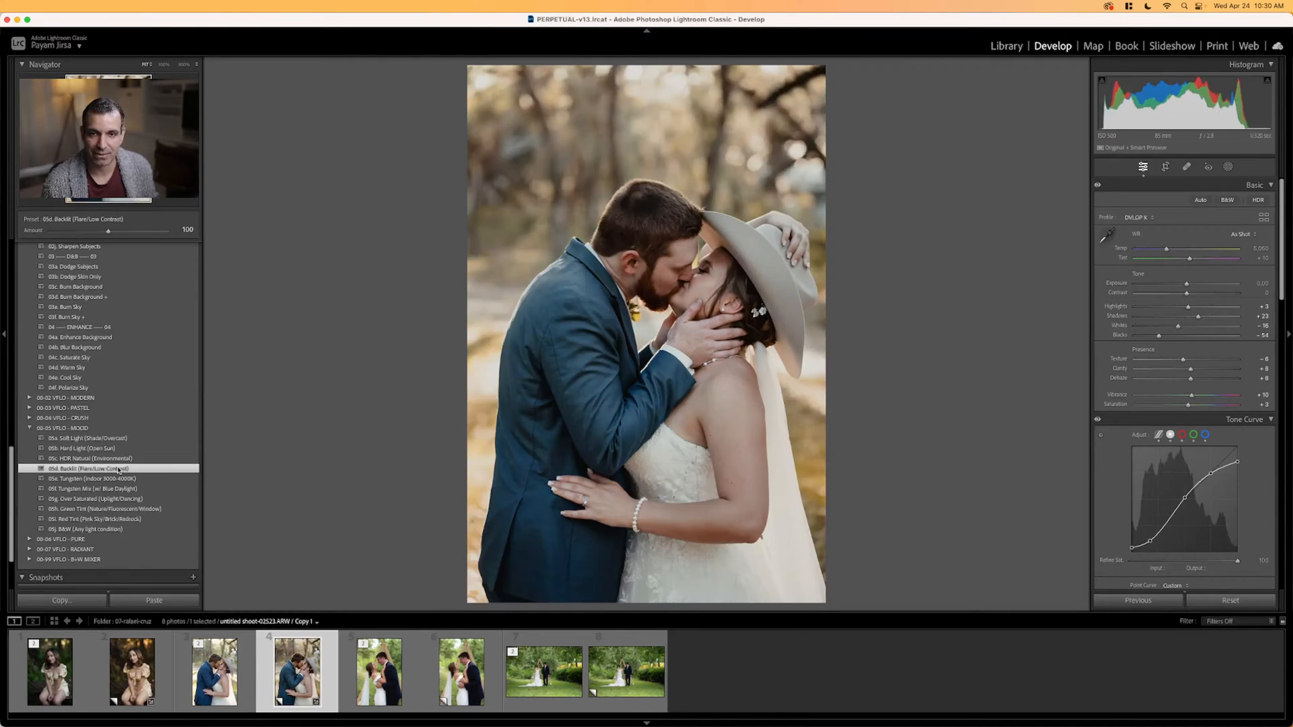
Warm the kissing couple's copy to a temperature of 5,750 and raise its exposure to +0.30.
{"action": "key", "text": "shift+Up"}
{"action": "key", "text": "shift+Up"}
{"action": "key", "text": "shift+Up"}
{"action": "key", "text": "shift+Up"}
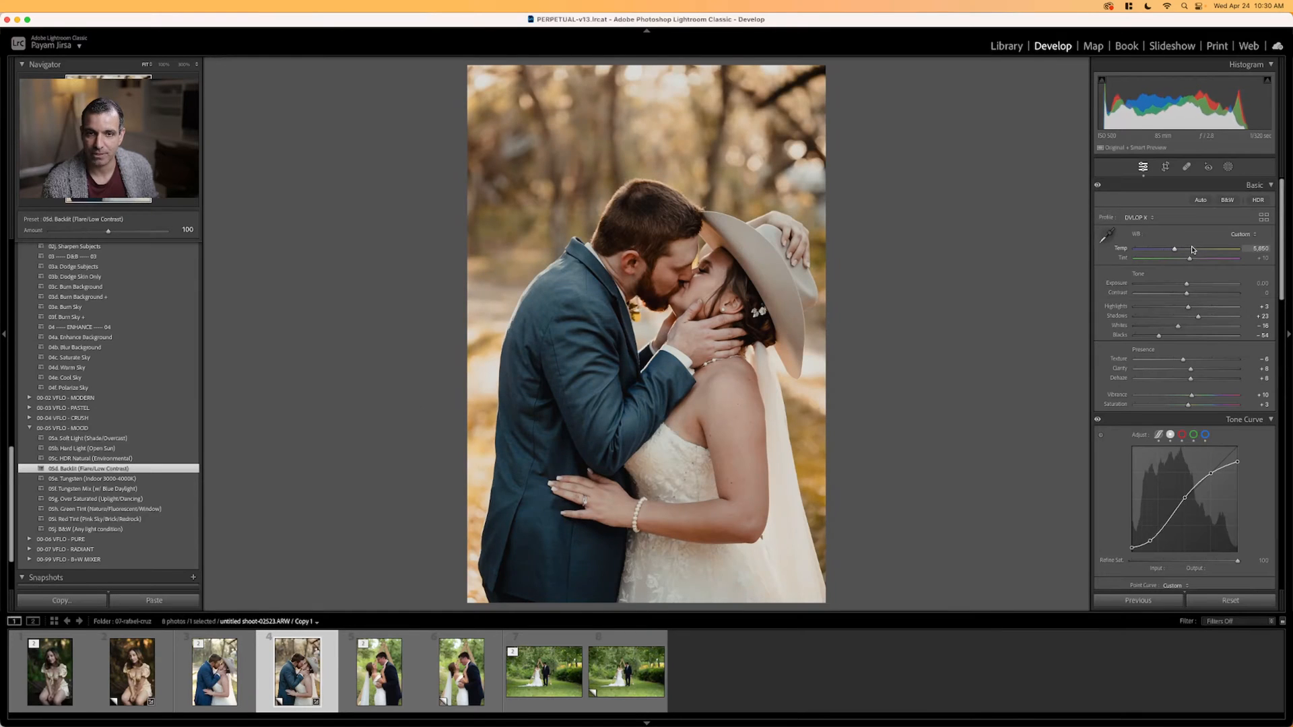
{"action": "key", "text": "shift+Down"}
{"action": "key", "text": "shift+Down"}
{"action": "key", "text": "shift+Down"}
{"action": "key", "text": "shift+Up"}
{"action": "key", "text": "shift+Up"}
{"action": "key", "text": "shift+Up"}
{"action": "key", "text": "shift+Up"}
{"action": "key", "text": "shift+Up"}
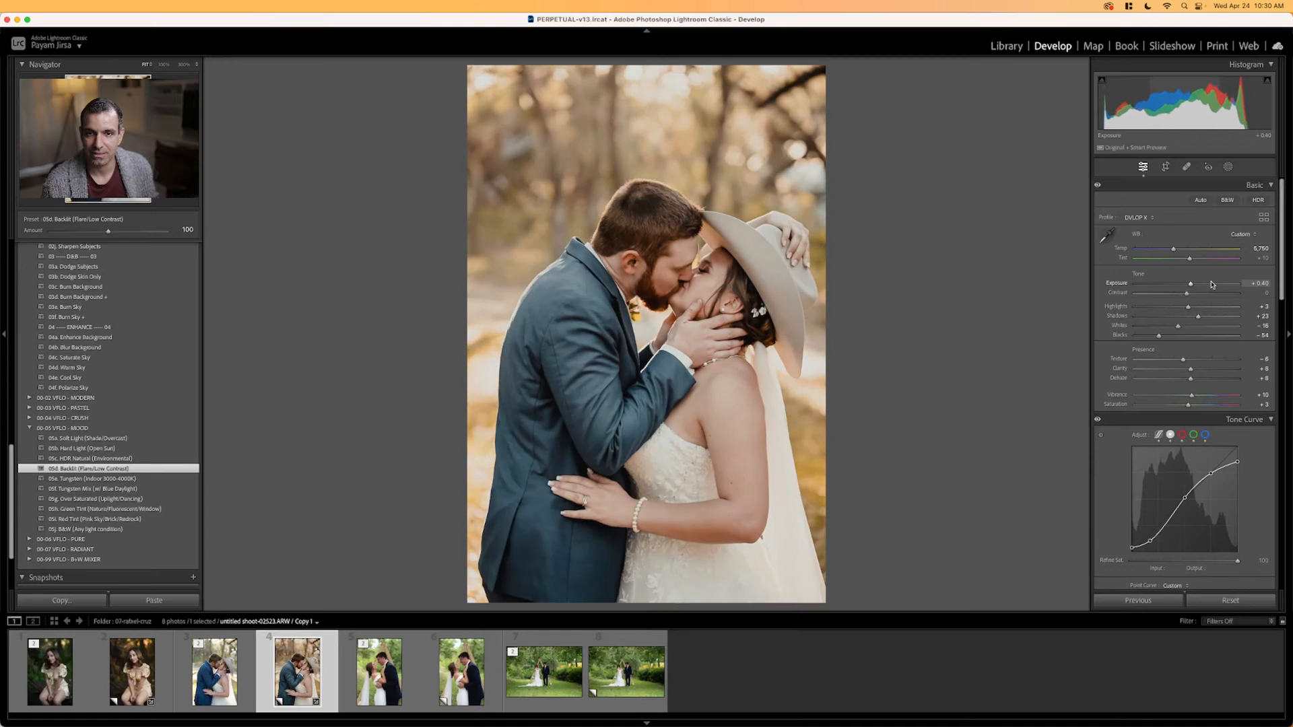
{"action": "key", "text": "Down"}
{"action": "key", "text": "Down"}
Apply the Retouch w/ Pop & Enhance preset to the kissing couple's copy, moving the progress dialog aside.
{"action": "scroll", "coordinate": [112, 373], "scroll_direction": "up", "scroll_amount": 10}
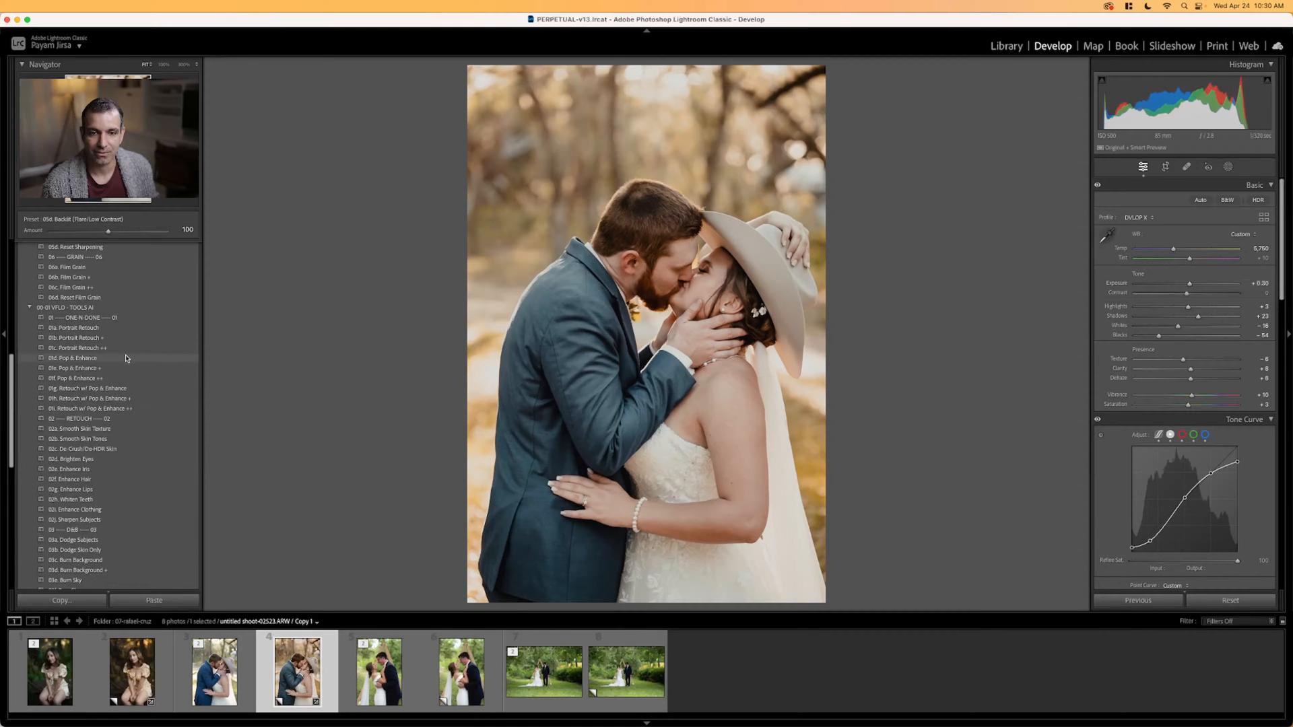
{"action": "scroll", "coordinate": [111, 373], "scroll_direction": "down", "scroll_amount": 5}
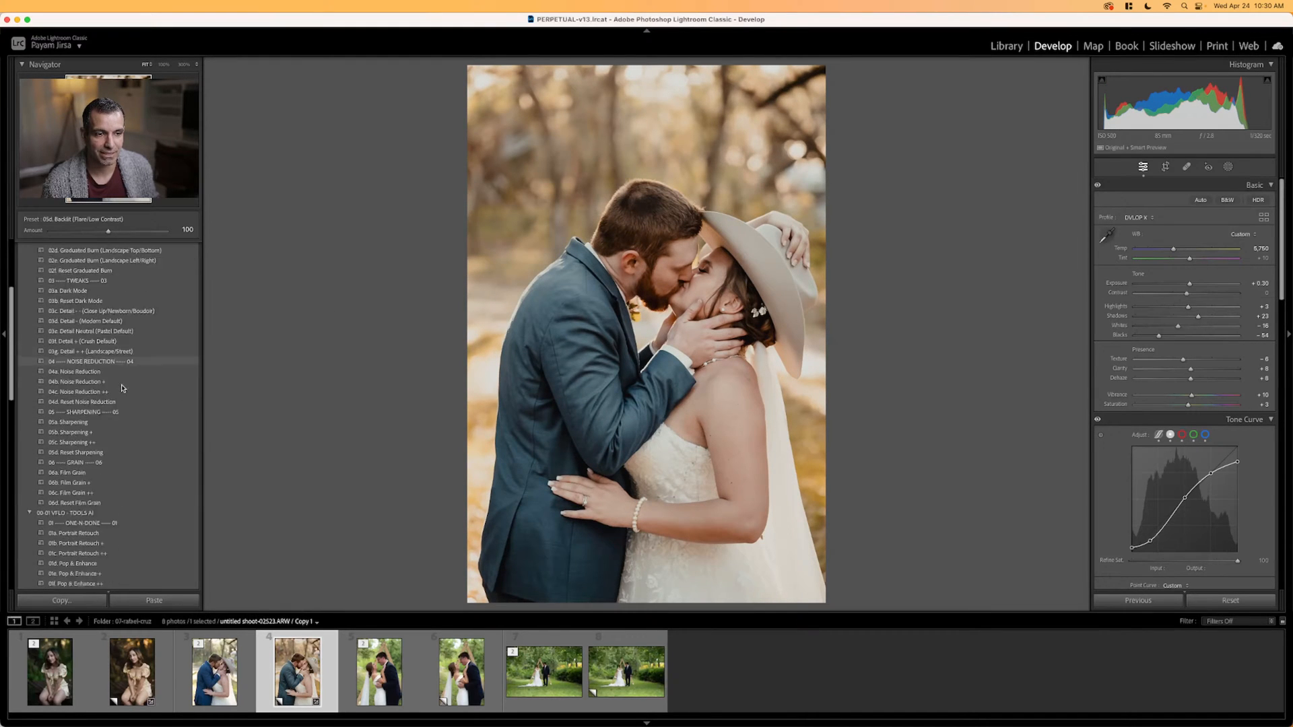
{"action": "left_click", "coordinate": [104, 458]}
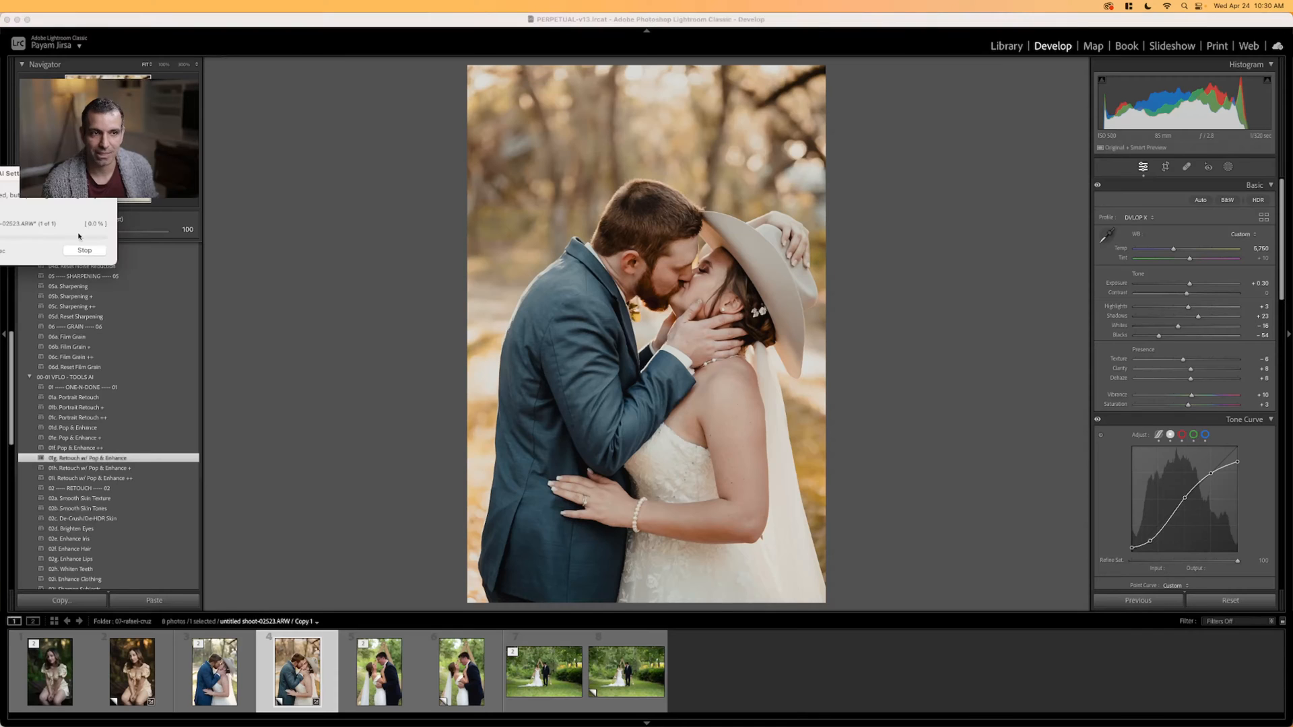
{"action": "left_click_drag", "start_coordinate": [70, 177], "coordinate": [394, 160]}
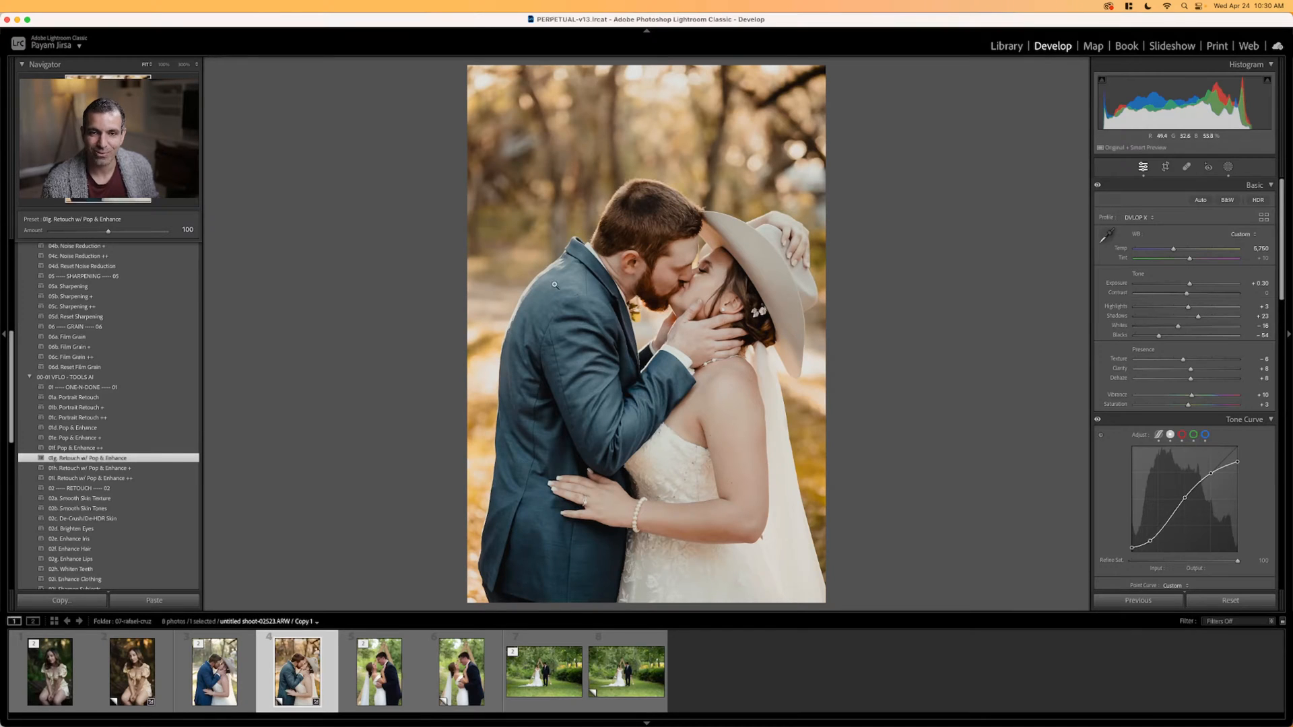
Set the Enhance Background mask's saturation to −20 on the kissing couple's copy, reduce the mask's amount and close masking.
{"action": "left_click", "coordinate": [1229, 167]}
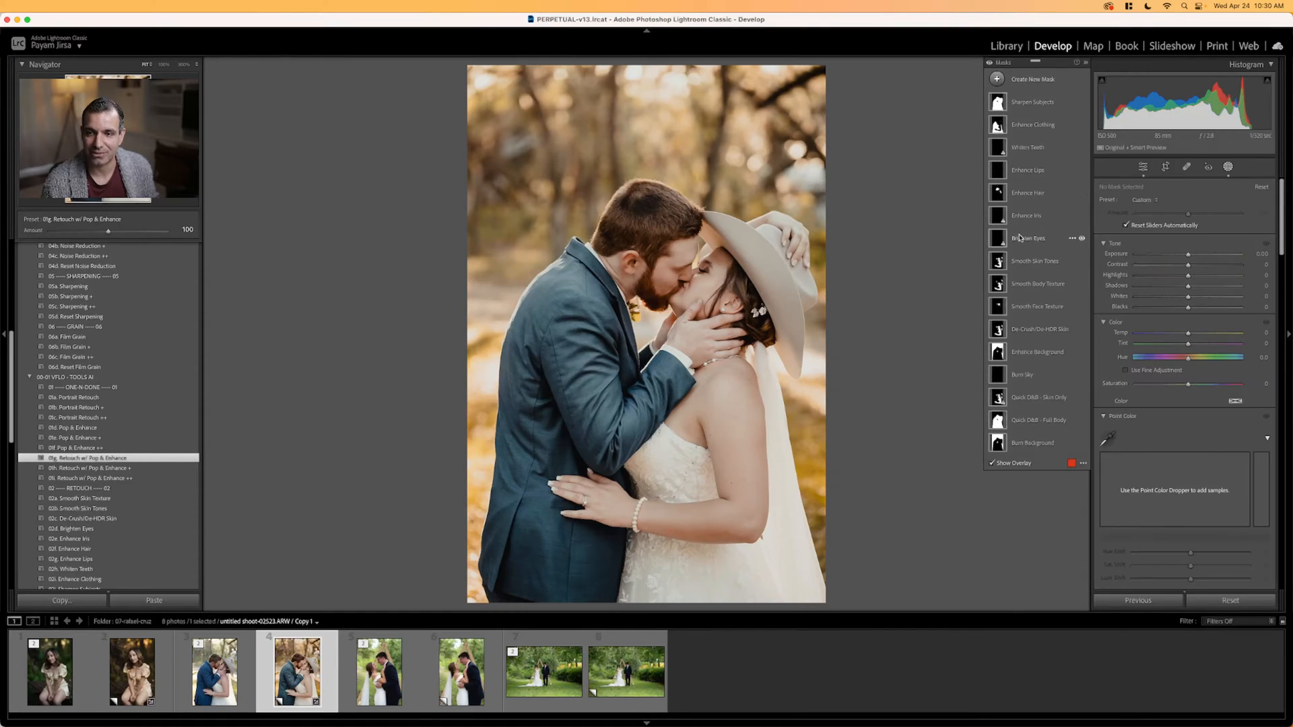
{"action": "left_click", "coordinate": [1000, 351]}
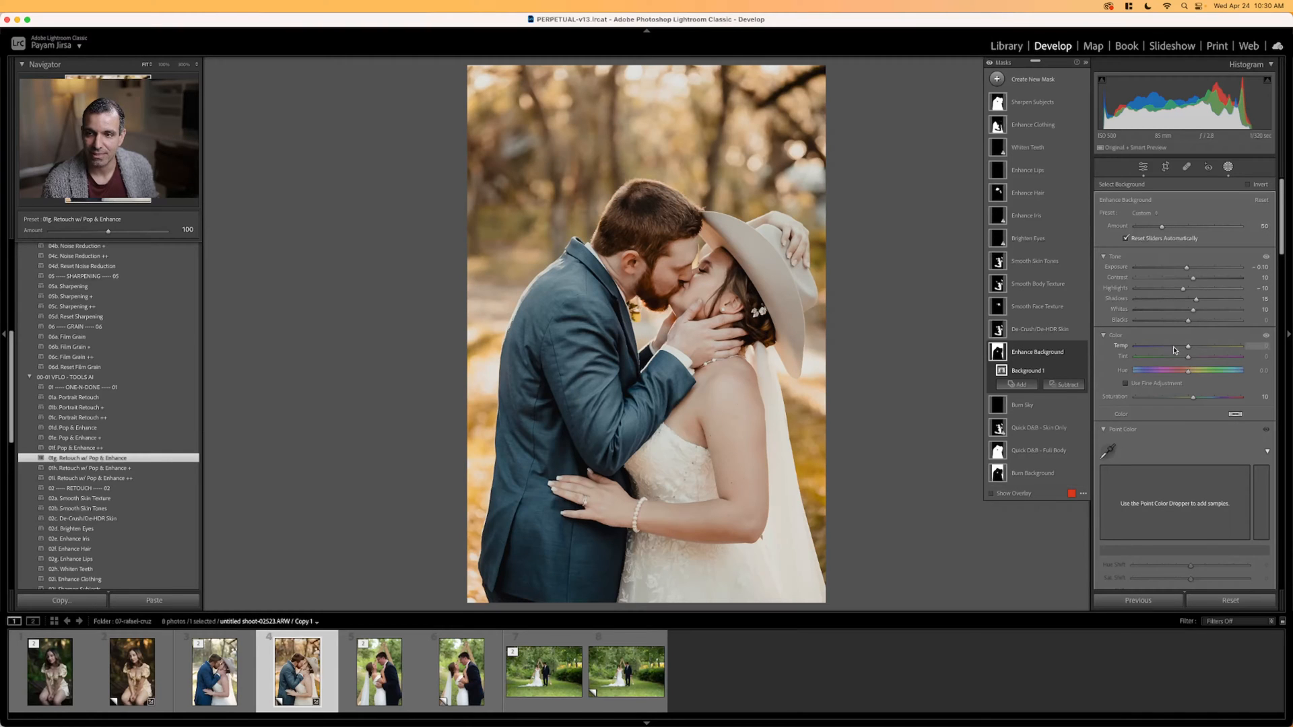
{"action": "left_click_drag", "start_coordinate": [1194, 399], "coordinate": [1180, 402]}
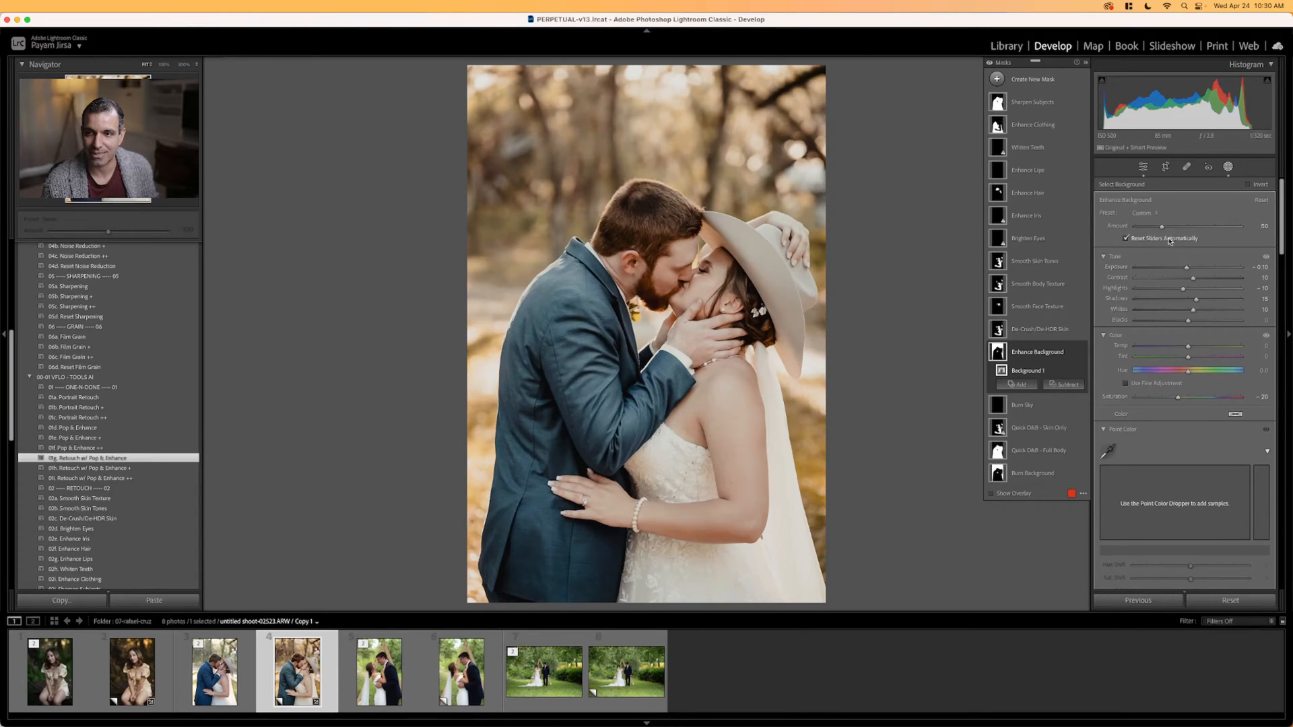
{"action": "left_click_drag", "start_coordinate": [1160, 231], "coordinate": [1150, 234]}
{"action": "left_click", "coordinate": [1228, 167]}
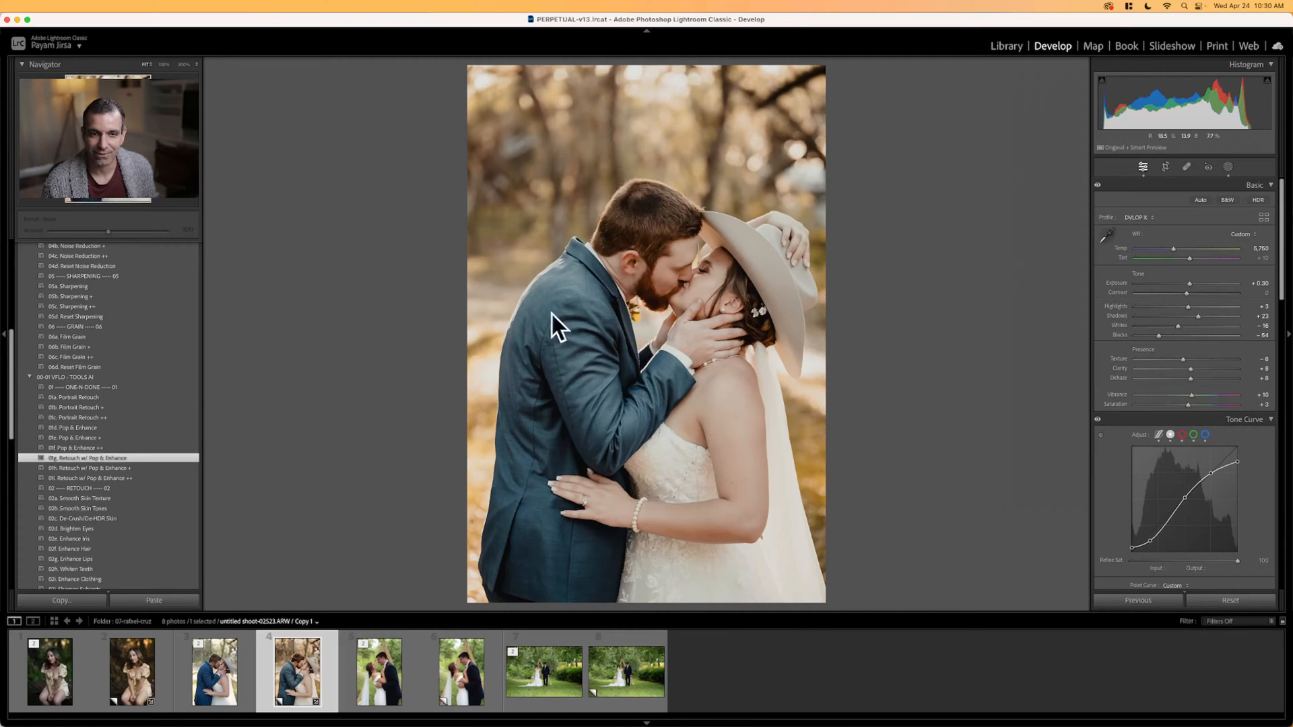
Apply the Radial Burn Full preset to the kissing couple's copy and widen its radial gradient around the pair.
{"action": "scroll", "coordinate": [88, 418], "scroll_direction": "up", "scroll_amount": 10}
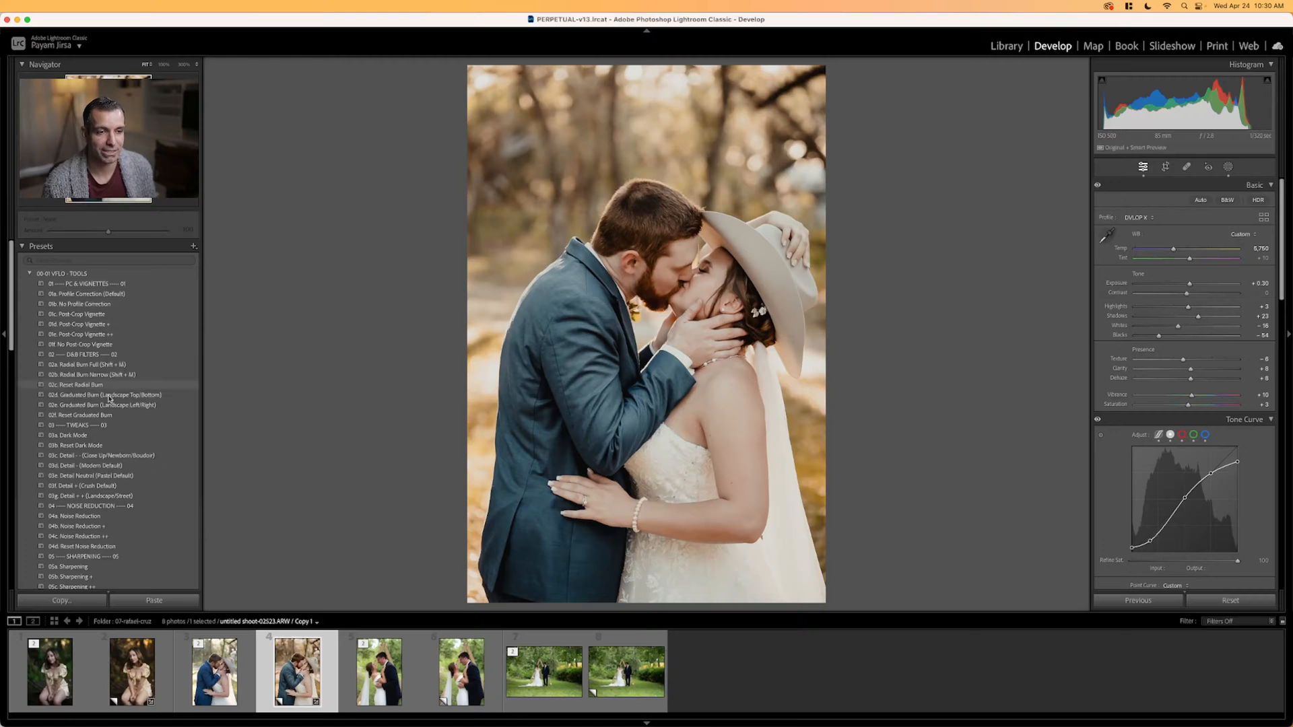
{"action": "left_click", "coordinate": [87, 364]}
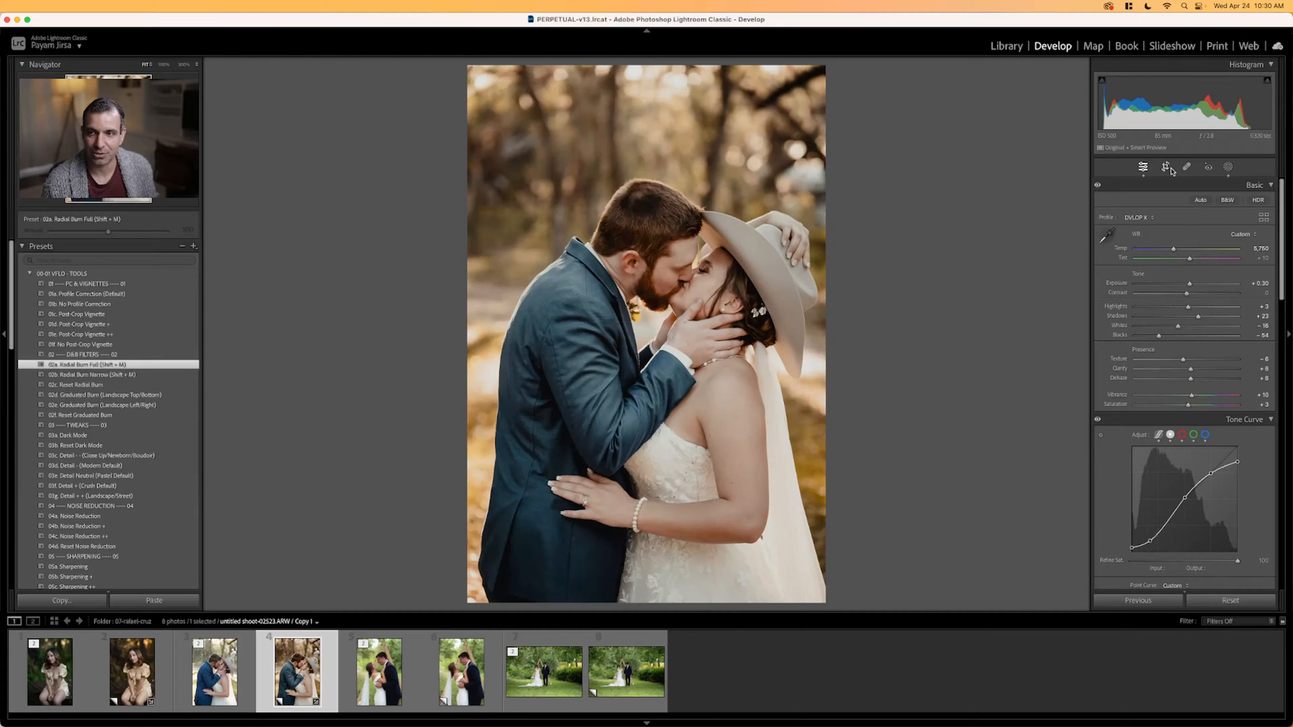
{"action": "left_click", "coordinate": [1228, 166]}
{"action": "left_click", "coordinate": [995, 106]}
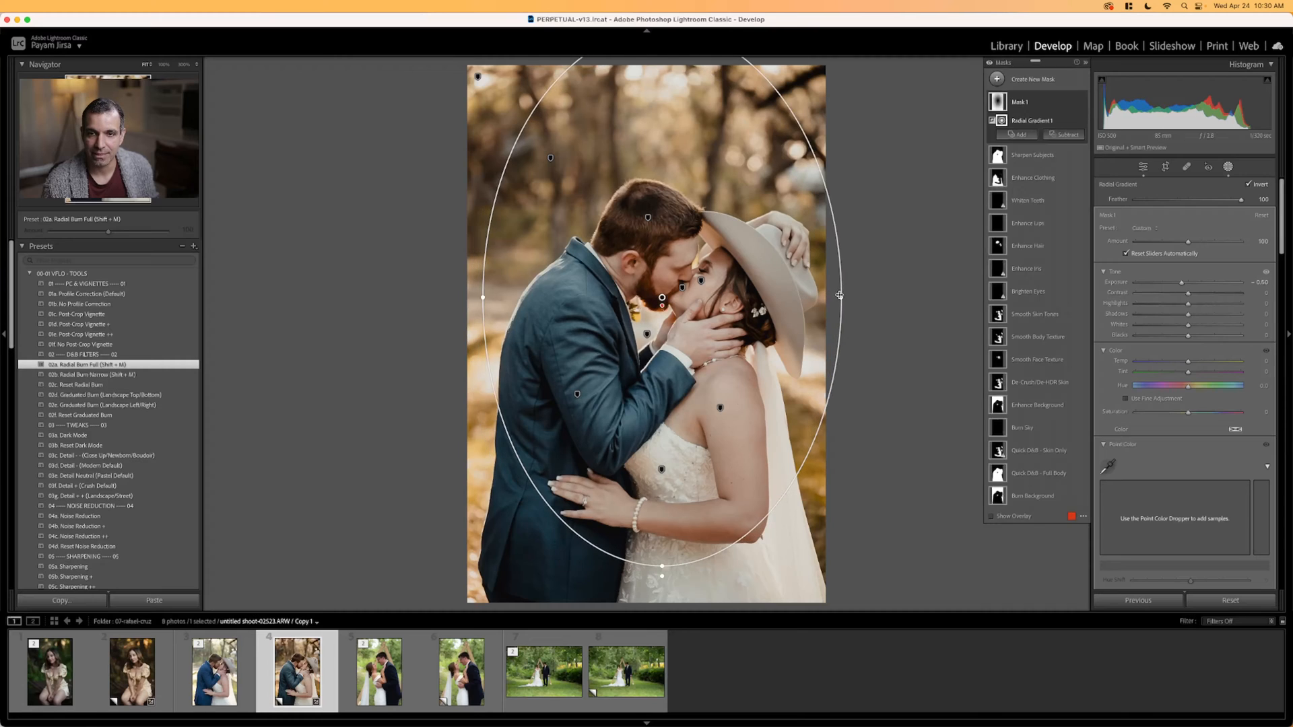
{"action": "left_click_drag", "start_coordinate": [828, 290], "coordinate": [905, 285]}
{"action": "left_click_drag", "start_coordinate": [701, 356], "coordinate": [704, 355]}
{"action": "left_click", "coordinate": [1230, 168]}
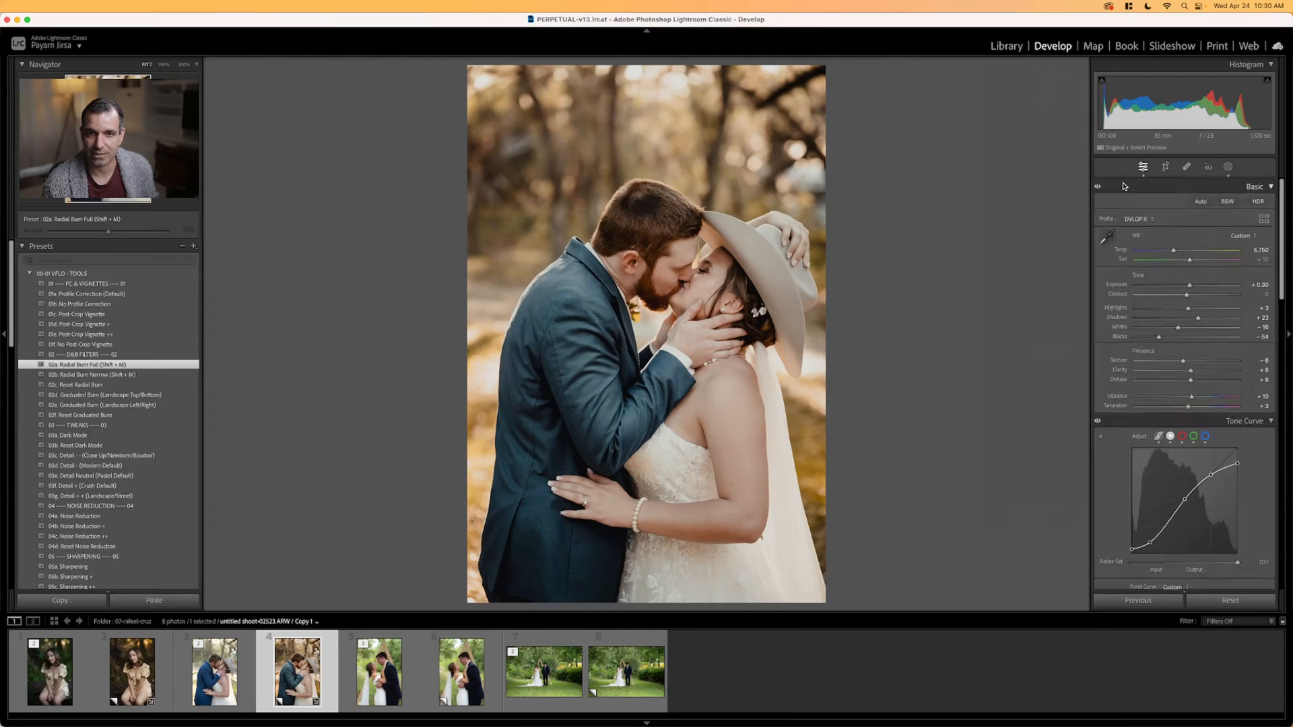
Compare the kissing couple's edited copy with its original several times.
{"action": "key", "text": "Left"}
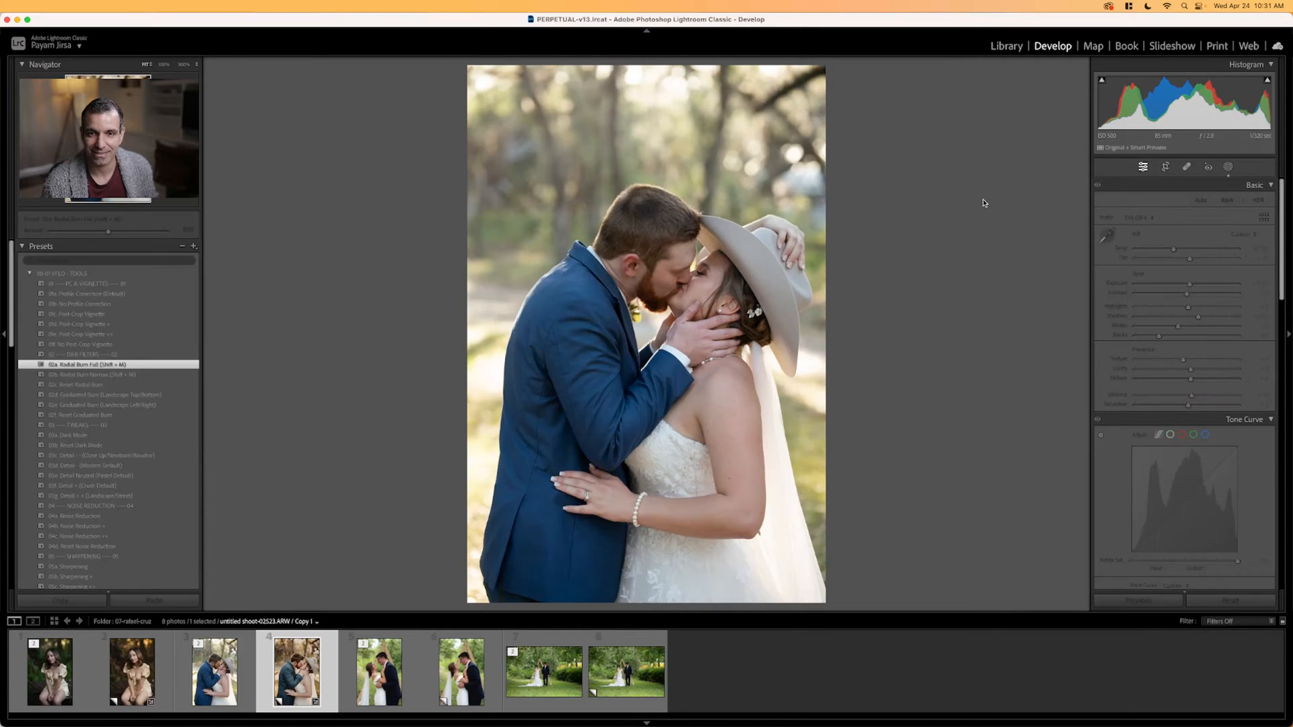
{"action": "key", "text": "Right"}
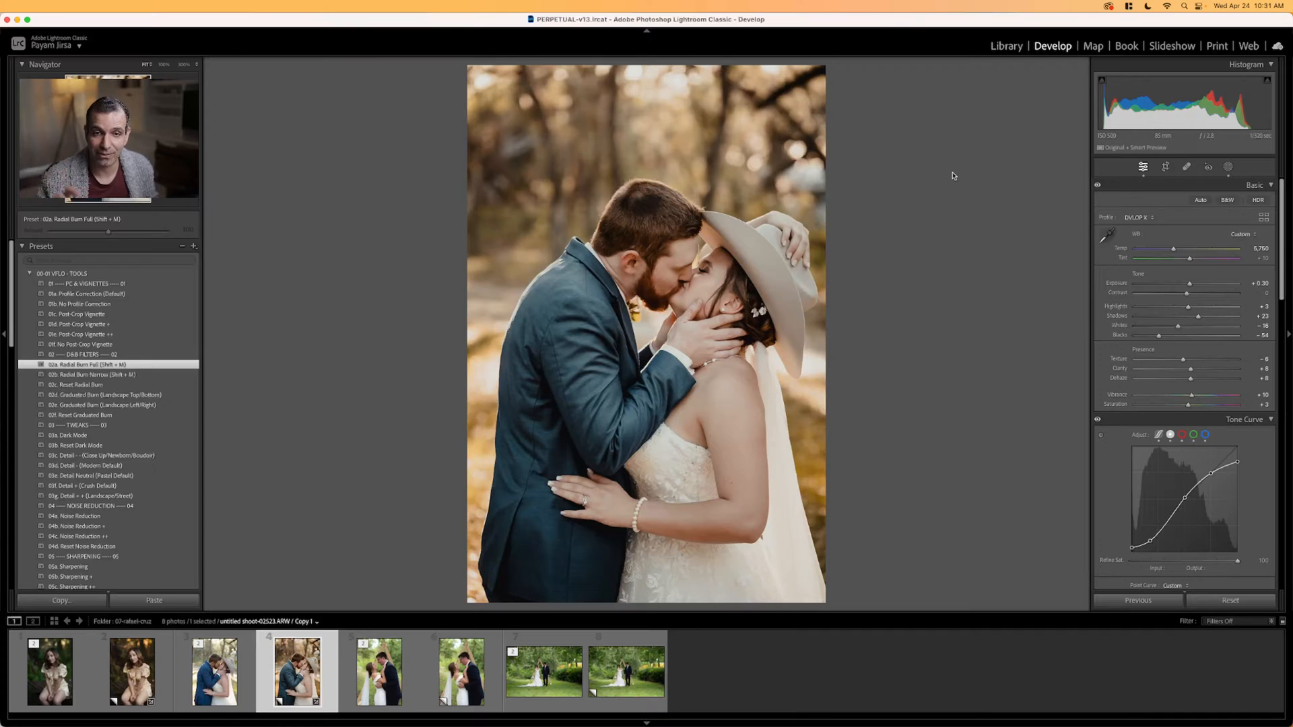
{"action": "key", "text": "Left"}
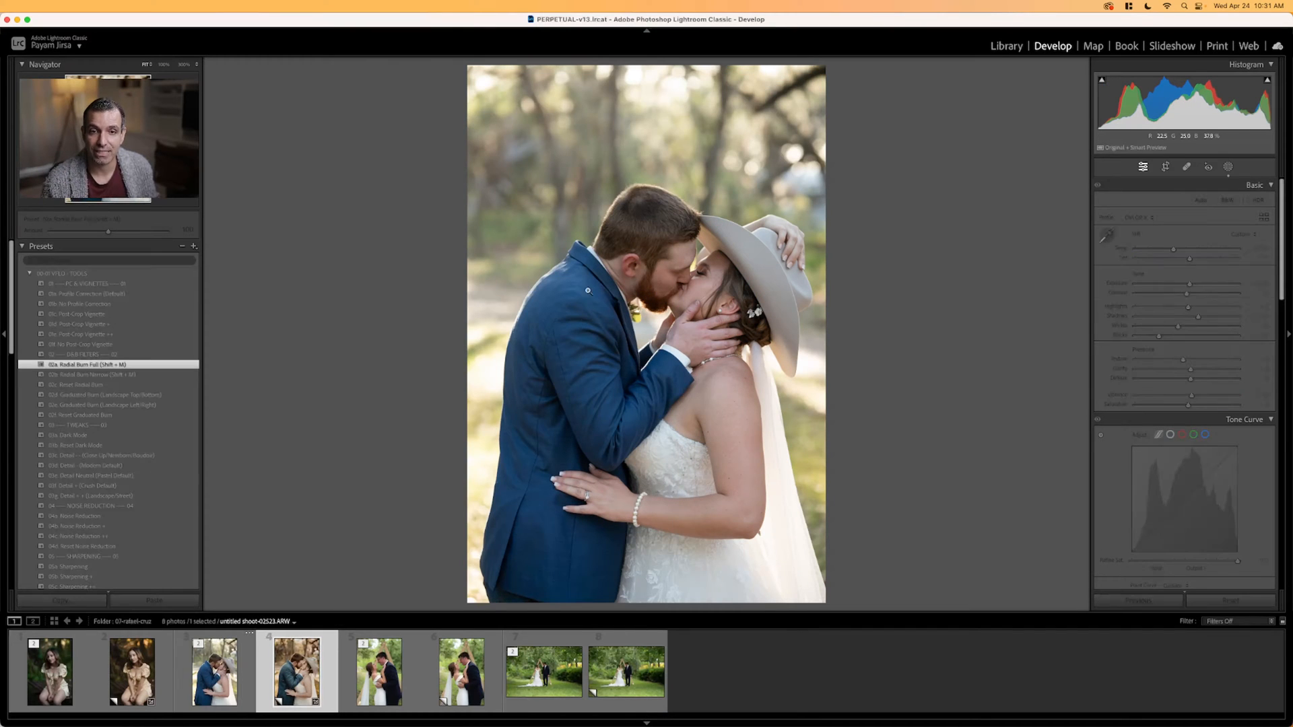
{"action": "key", "text": "Left"}
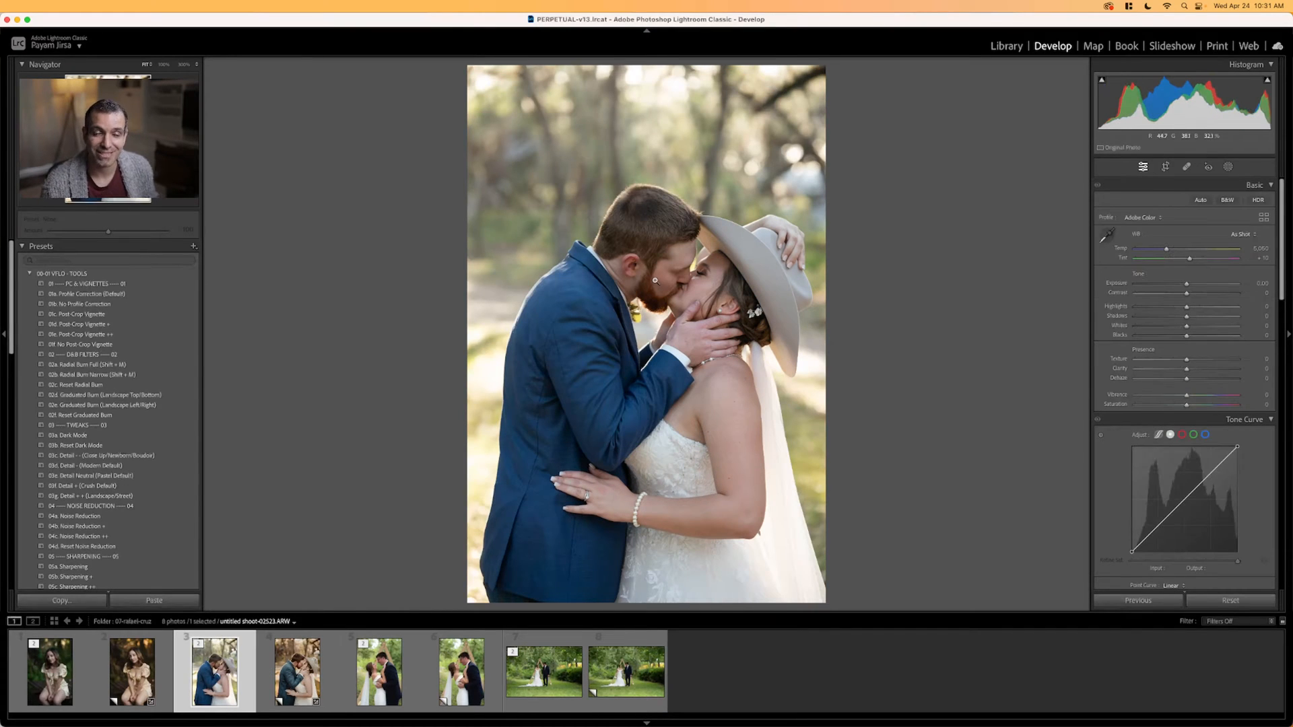
{"action": "key", "text": "Right"}
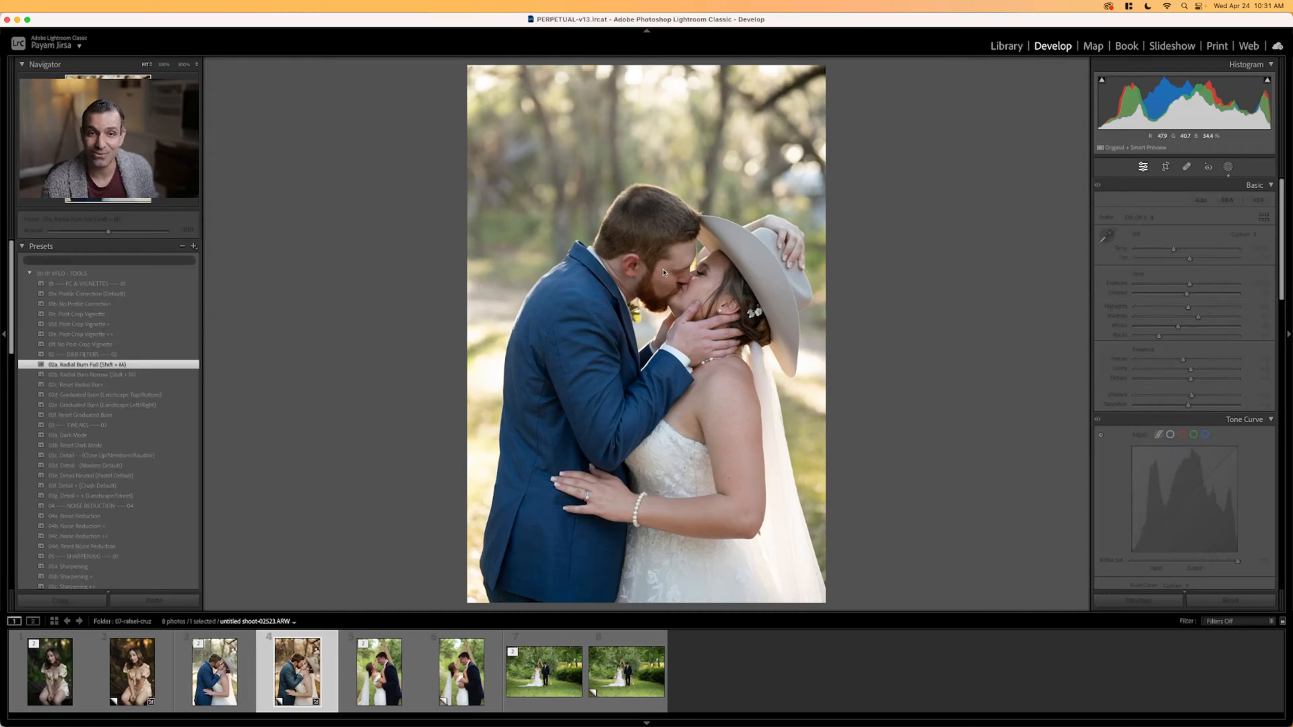
{"action": "key", "text": "Left"}
{"action": "key", "text": "Right"}
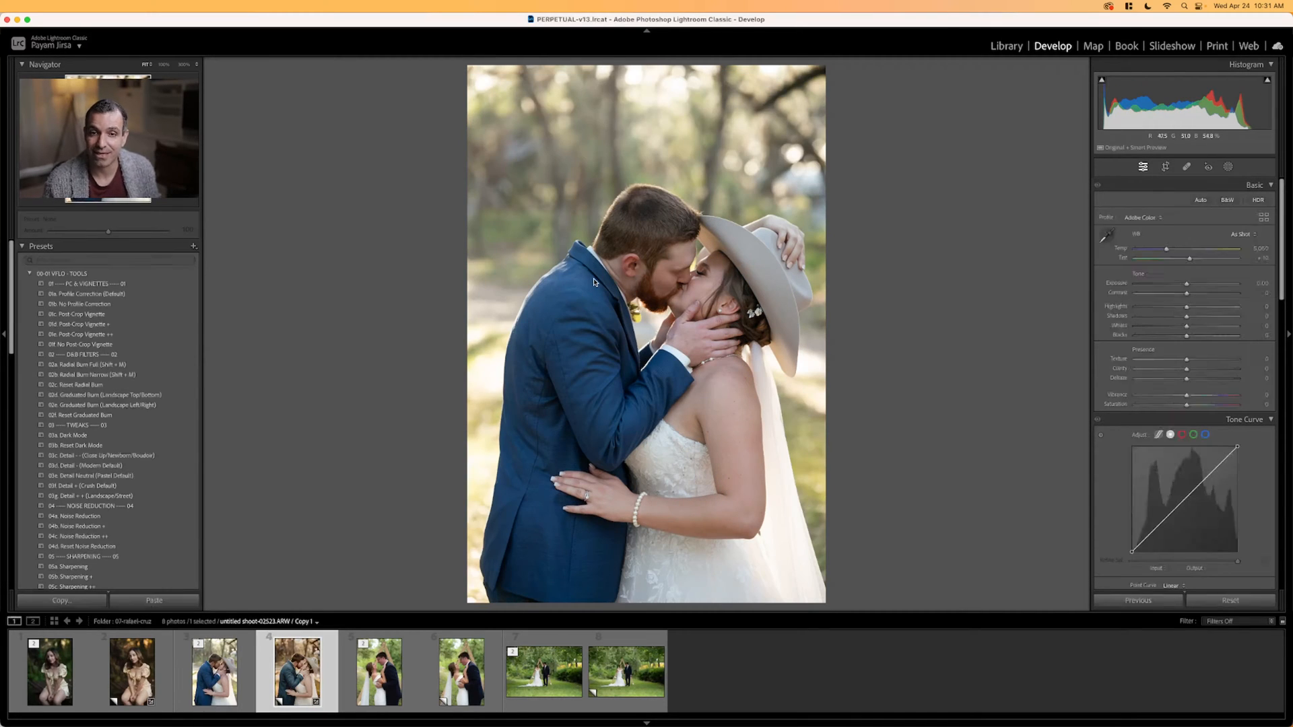
{"action": "key", "text": "shift+m"}
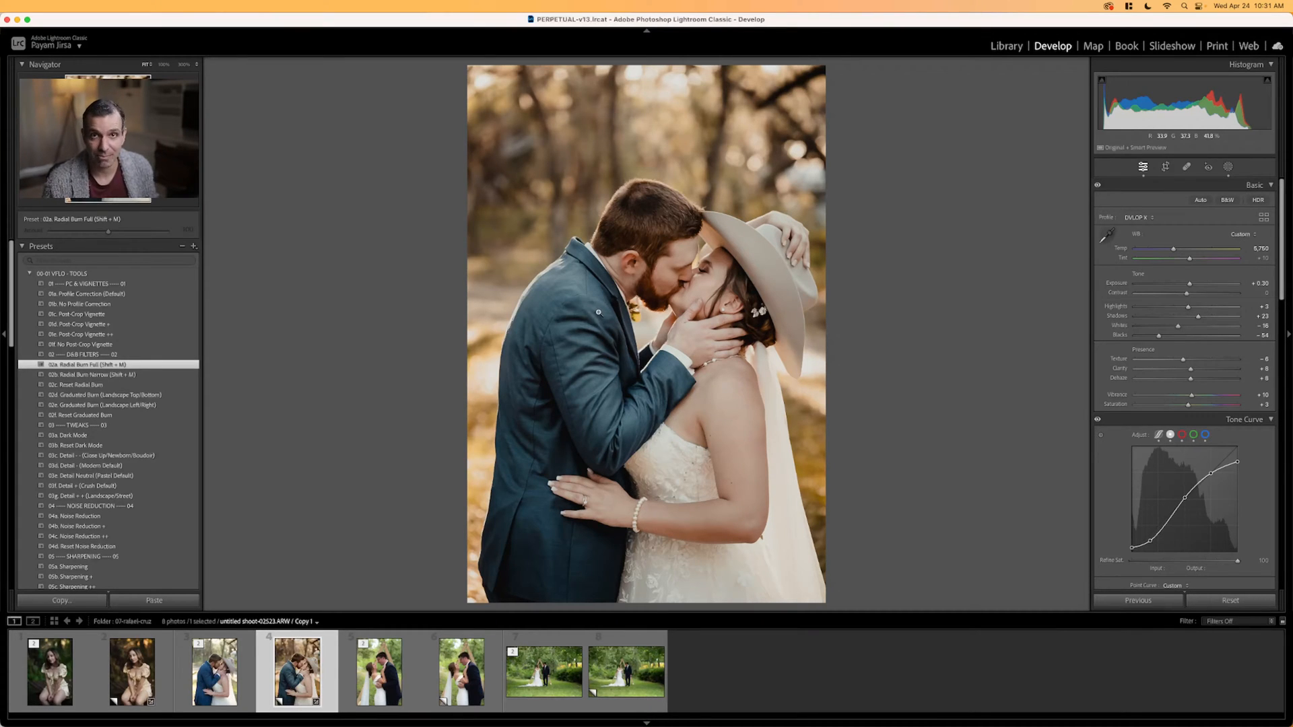
Apply the MOOD preset Soft Light (Shade/Overcast) to the copy of the couple in front of the wooden triangle arch.
{"action": "key", "text": "Right"}
{"action": "key", "text": "Right"}
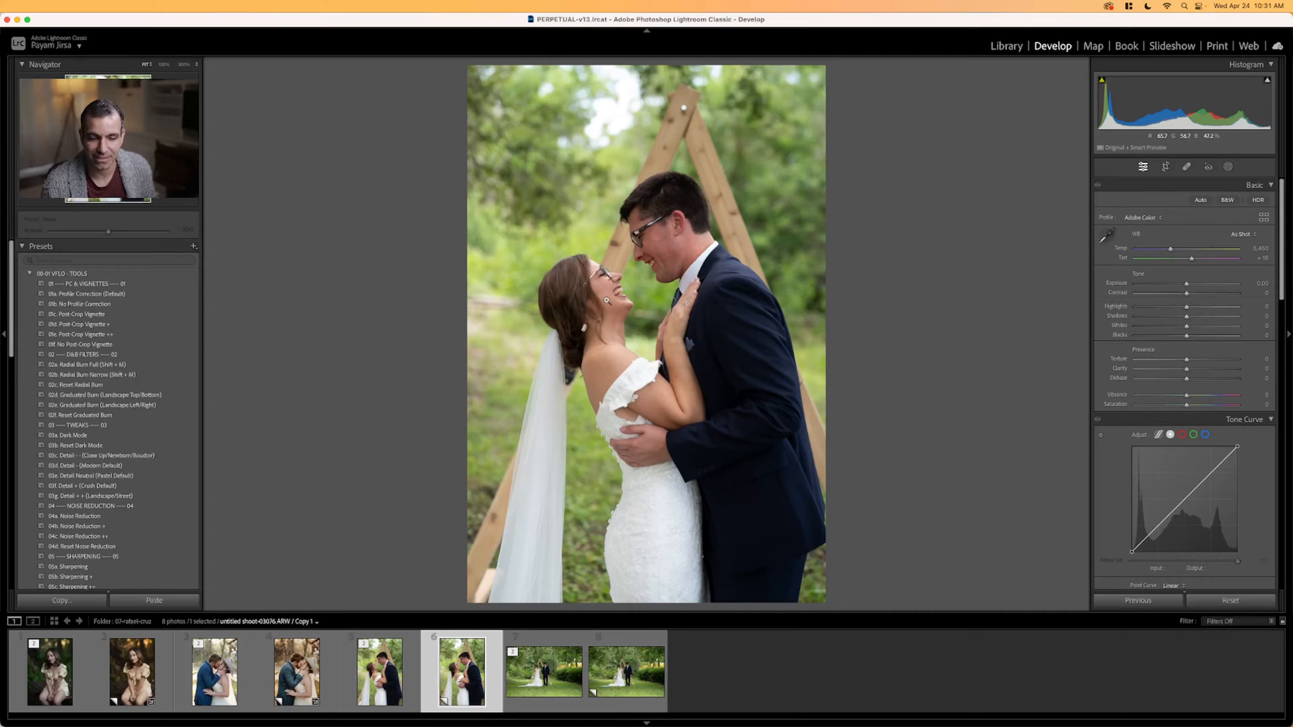
{"action": "scroll", "coordinate": [135, 439], "scroll_direction": "down", "scroll_amount": 5}
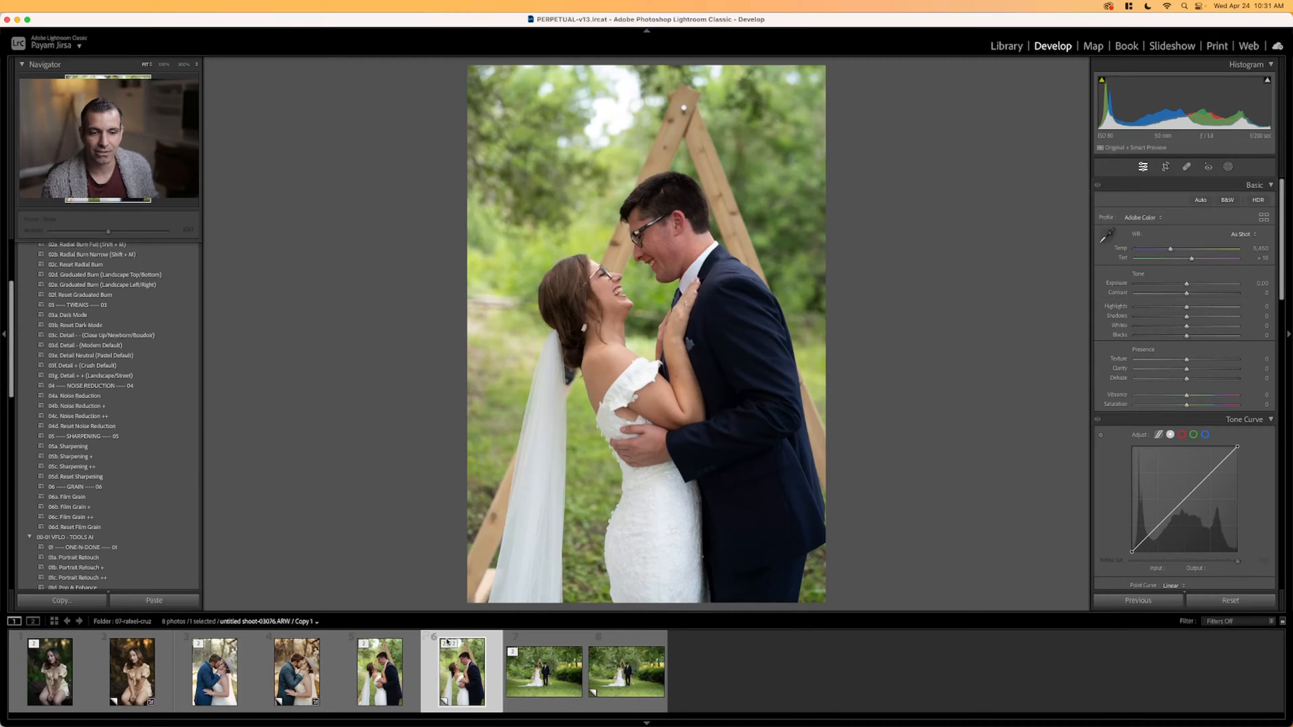
{"action": "scroll", "coordinate": [135, 439], "scroll_direction": "down", "scroll_amount": 15}
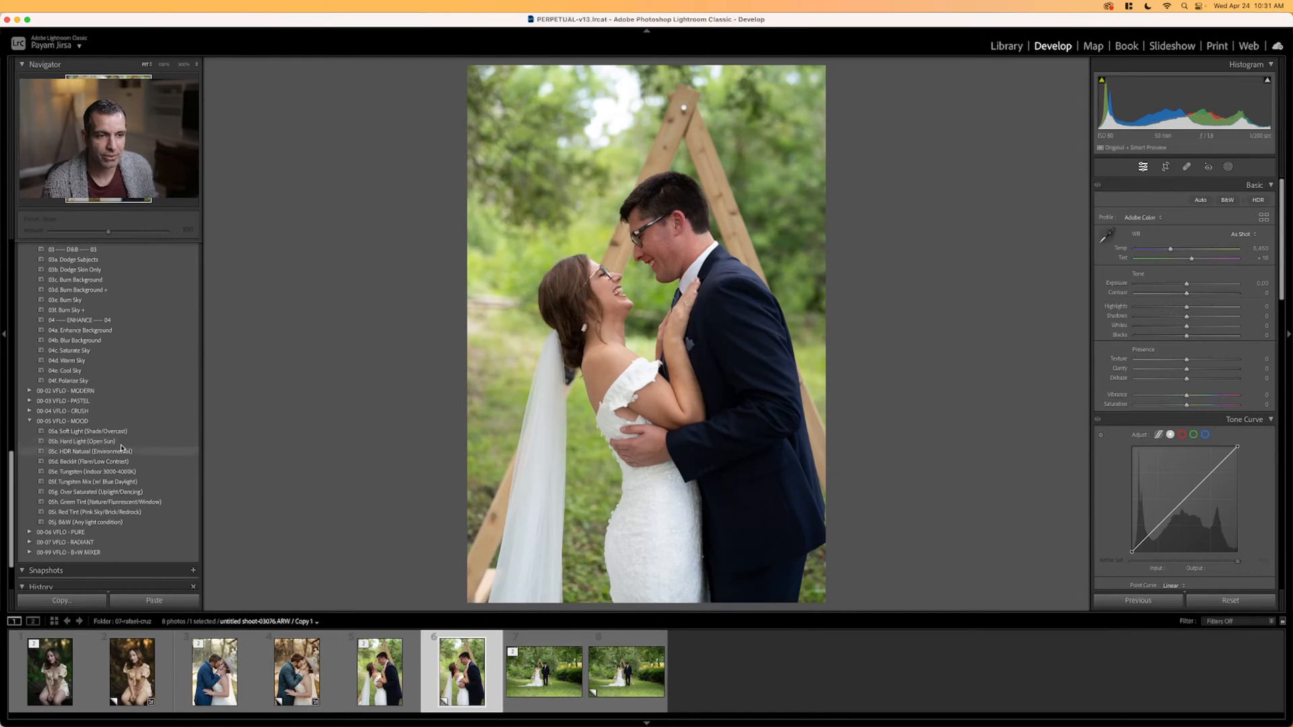
{"action": "left_click", "coordinate": [130, 434]}
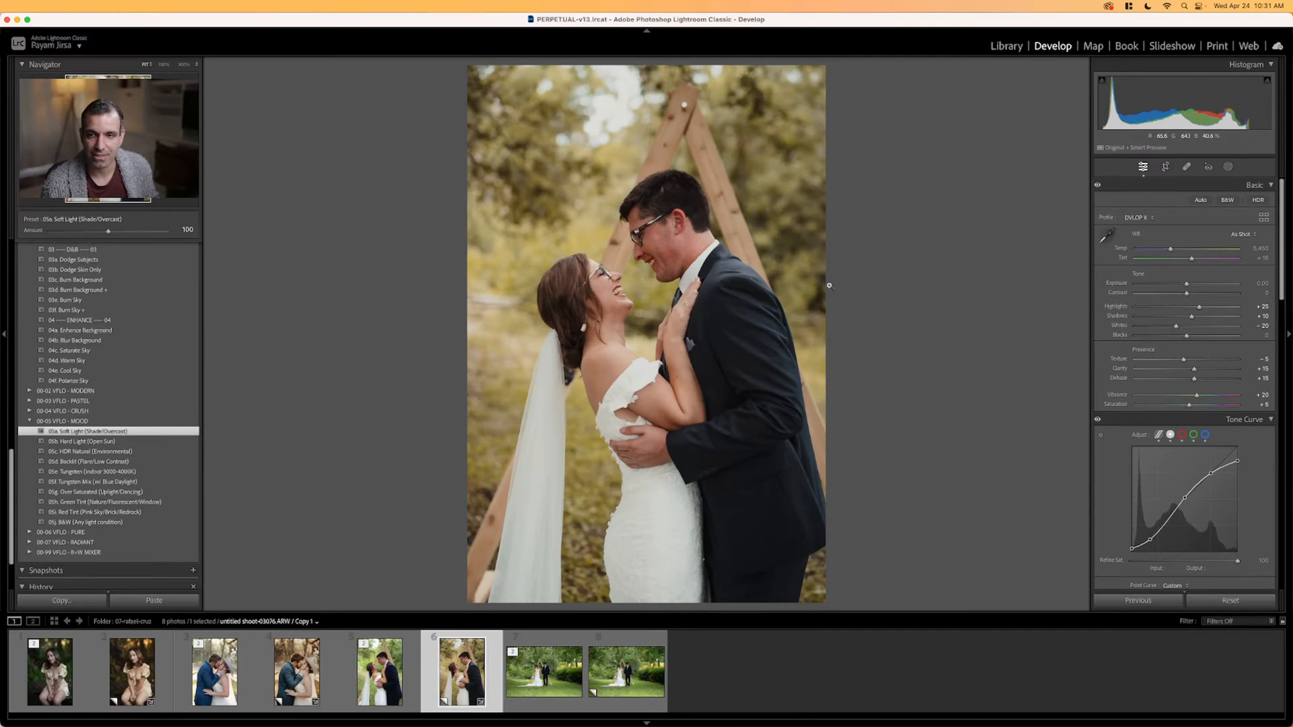
Try a green hue of −45 on the arch couple's copy, restore it and set the yellow hue to −40 instead.
{"action": "scroll", "coordinate": [1151, 263], "scroll_direction": "down", "scroll_amount": 10}
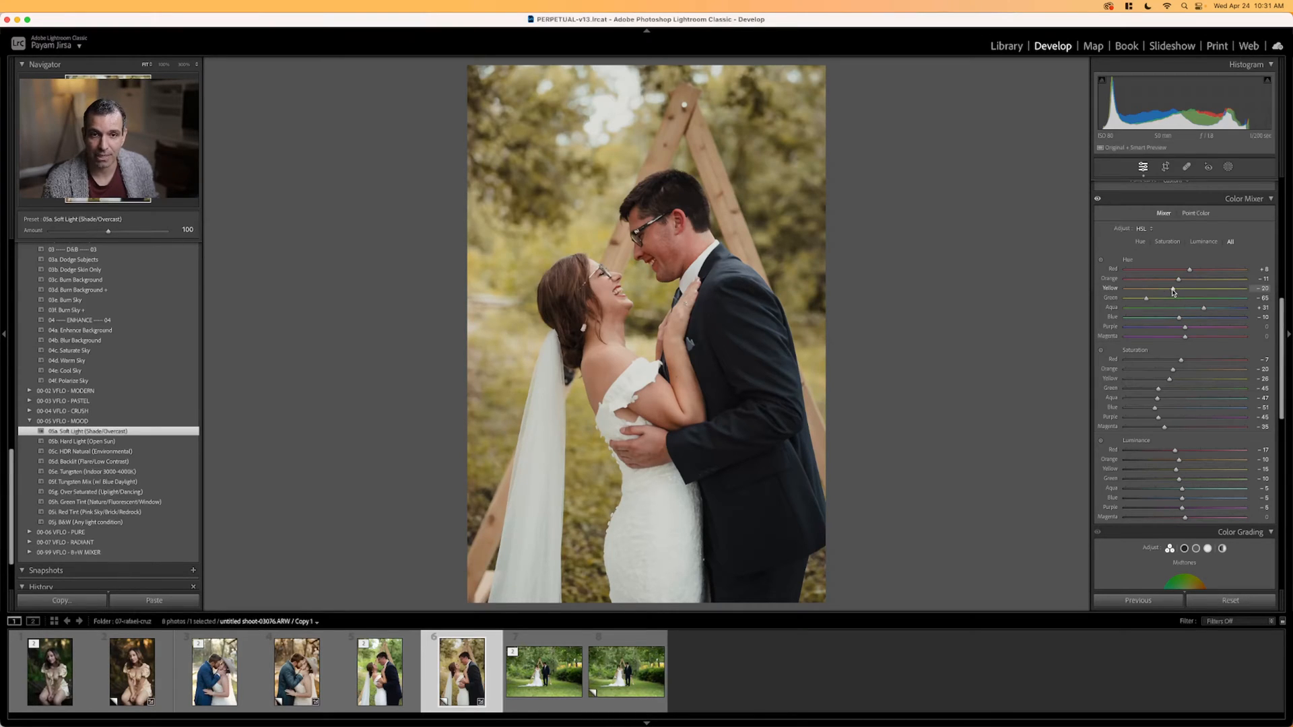
{"action": "key", "text": "shift+Up"}
{"action": "key", "text": "shift+Up"}
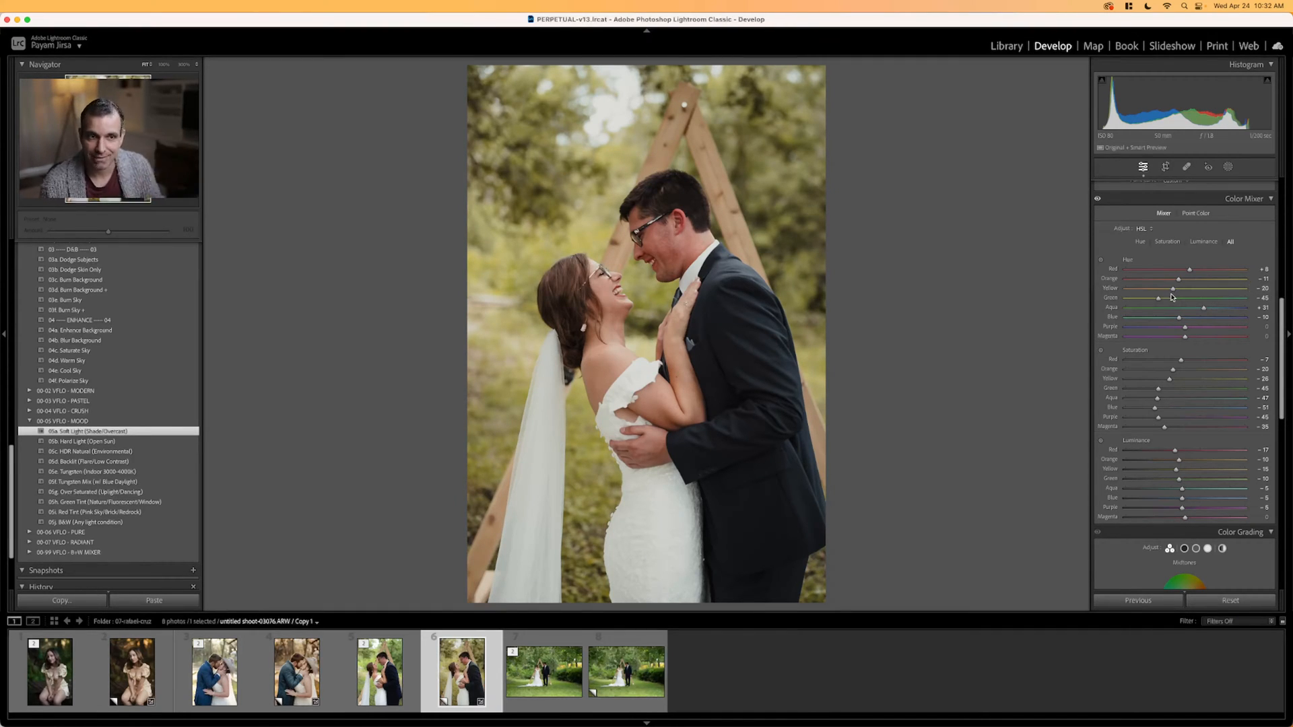
{"action": "left_click", "coordinate": [88, 431]}
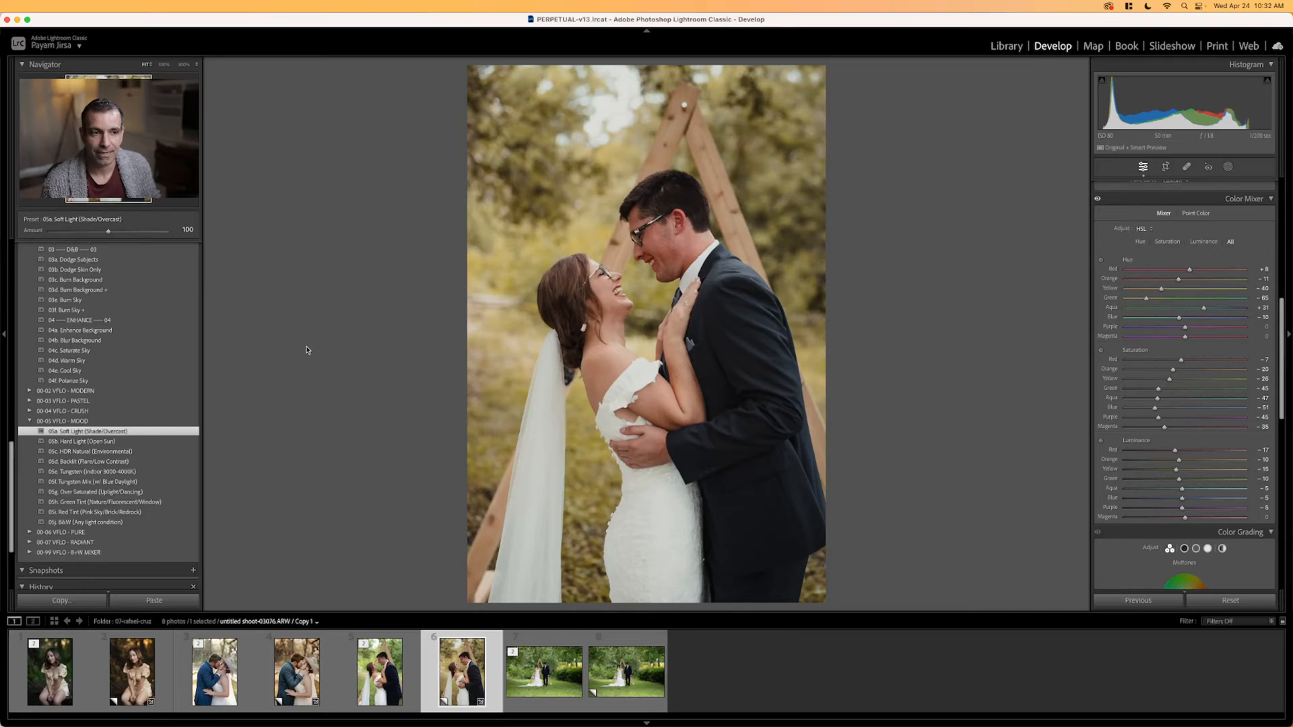
Apply the Retouch w/ Pop & Enhance preset to the arch couple's copy and open its masks.
{"action": "scroll", "coordinate": [128, 411], "scroll_direction": "up", "scroll_amount": 15}
{"action": "scroll", "coordinate": [114, 437], "scroll_direction": "down", "scroll_amount": 6}
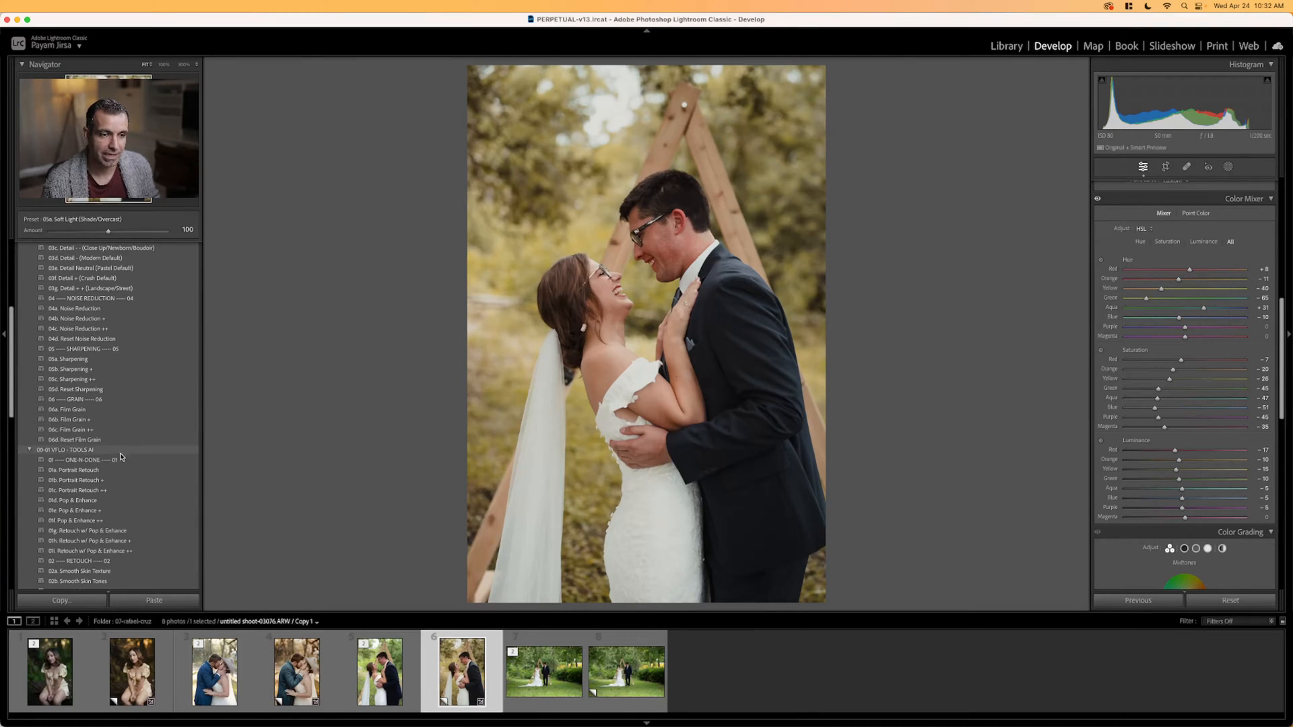
{"action": "left_click", "coordinate": [108, 531]}
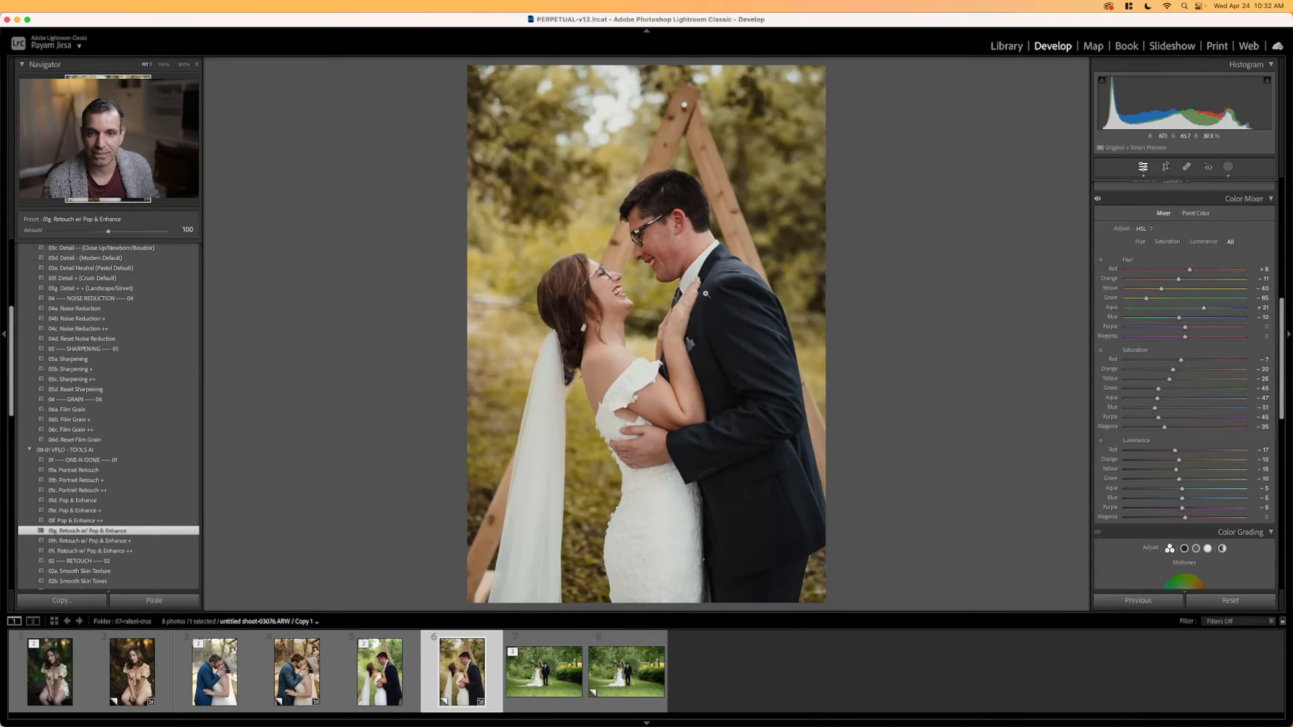
{"action": "left_click", "coordinate": [1227, 166]}
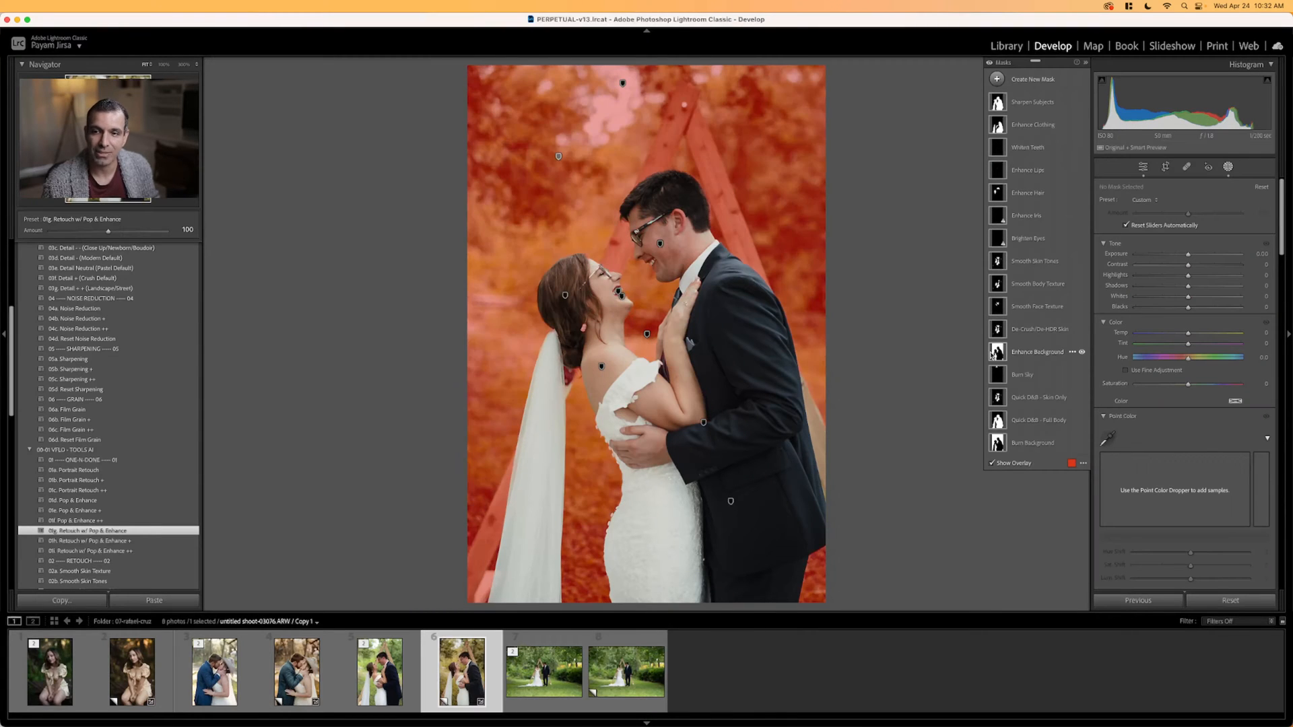
Check the Enhance Background mask on the arch couple's copy and set its tint to +11, temperature to 5,700 and exposure to +0.10.
{"action": "left_click", "coordinate": [998, 354]}
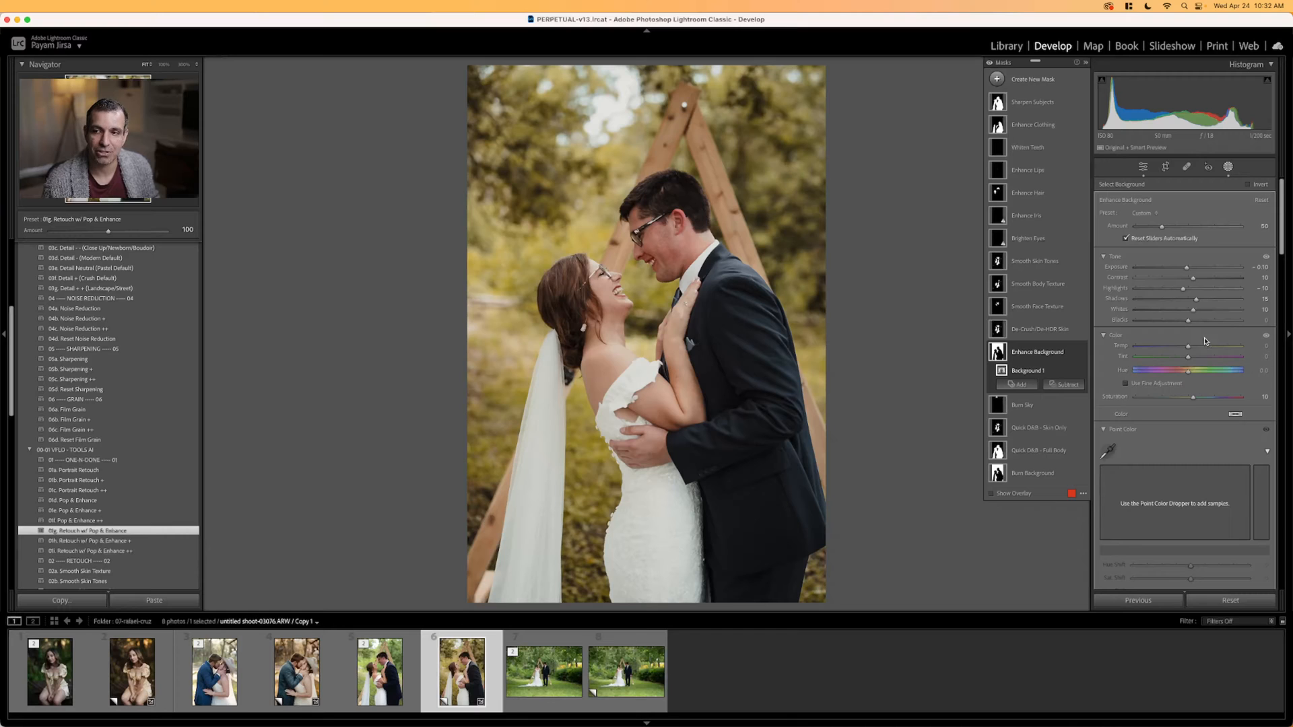
{"action": "left_click", "coordinate": [1229, 166]}
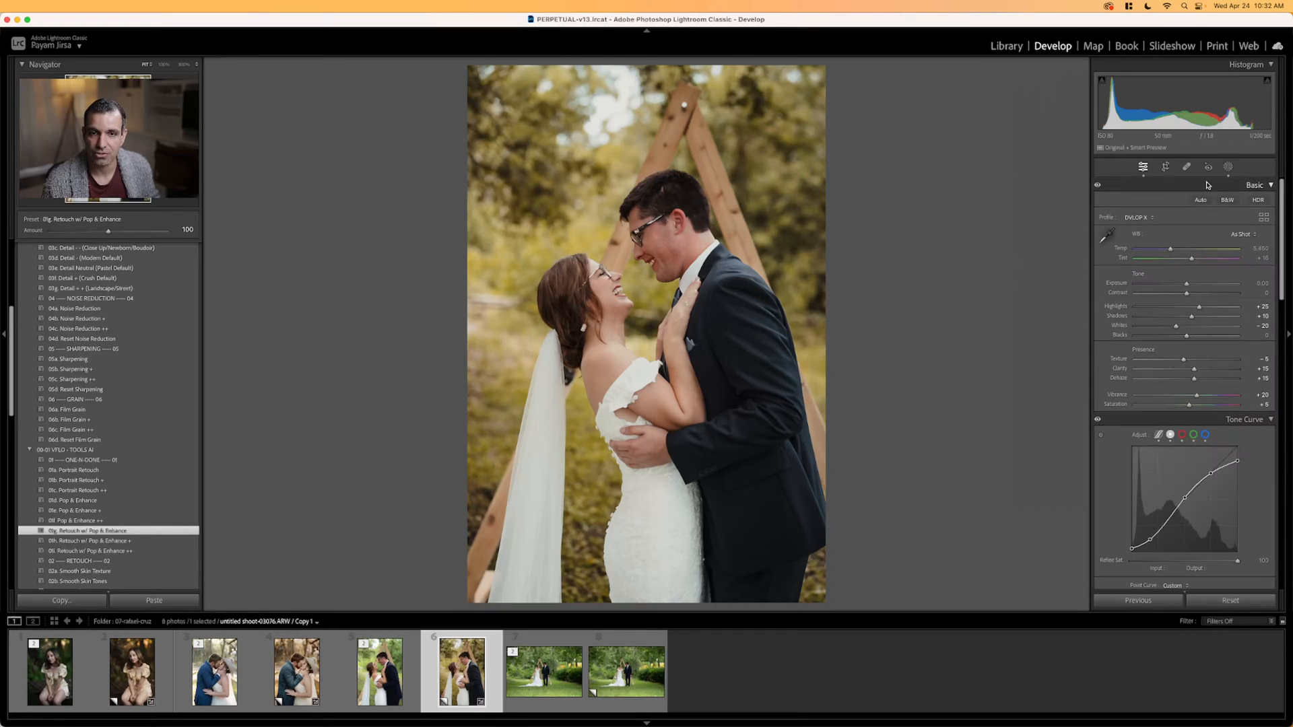
{"action": "key", "text": "Left"}
{"action": "key", "text": "Right"}
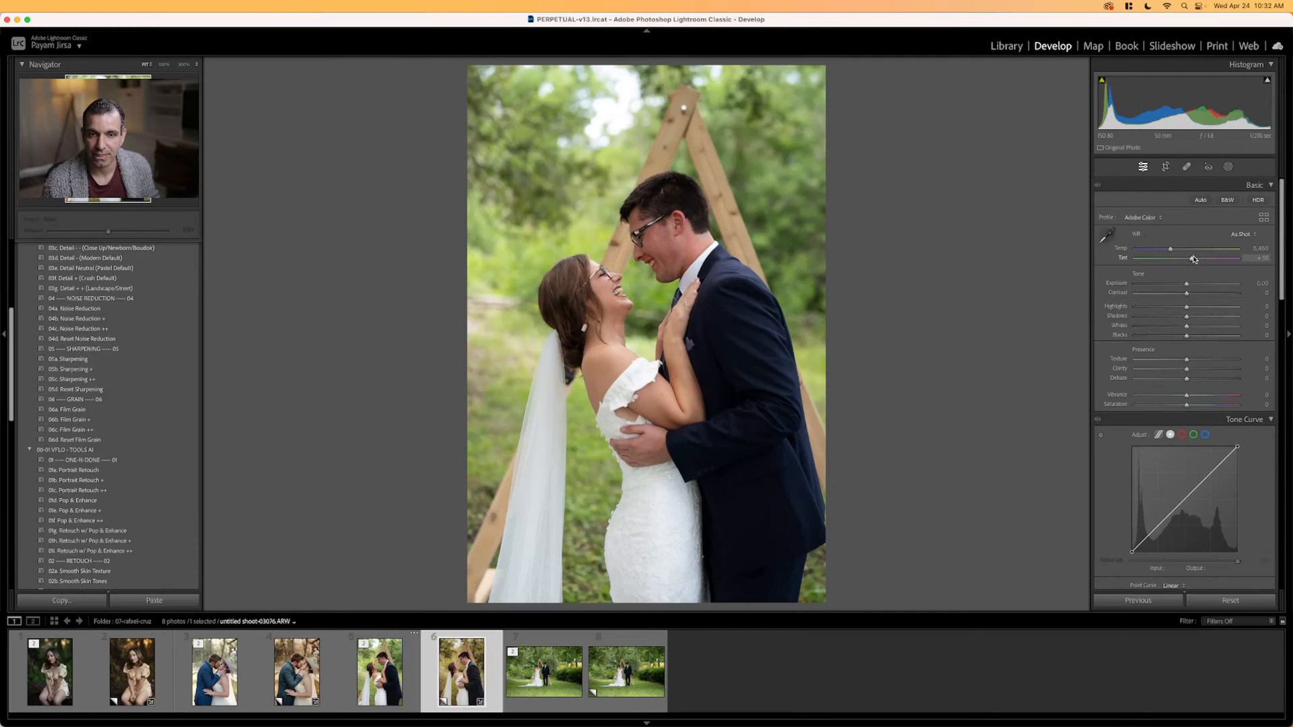
{"action": "left_click_drag", "start_coordinate": [1193, 259], "coordinate": [1191, 259]}
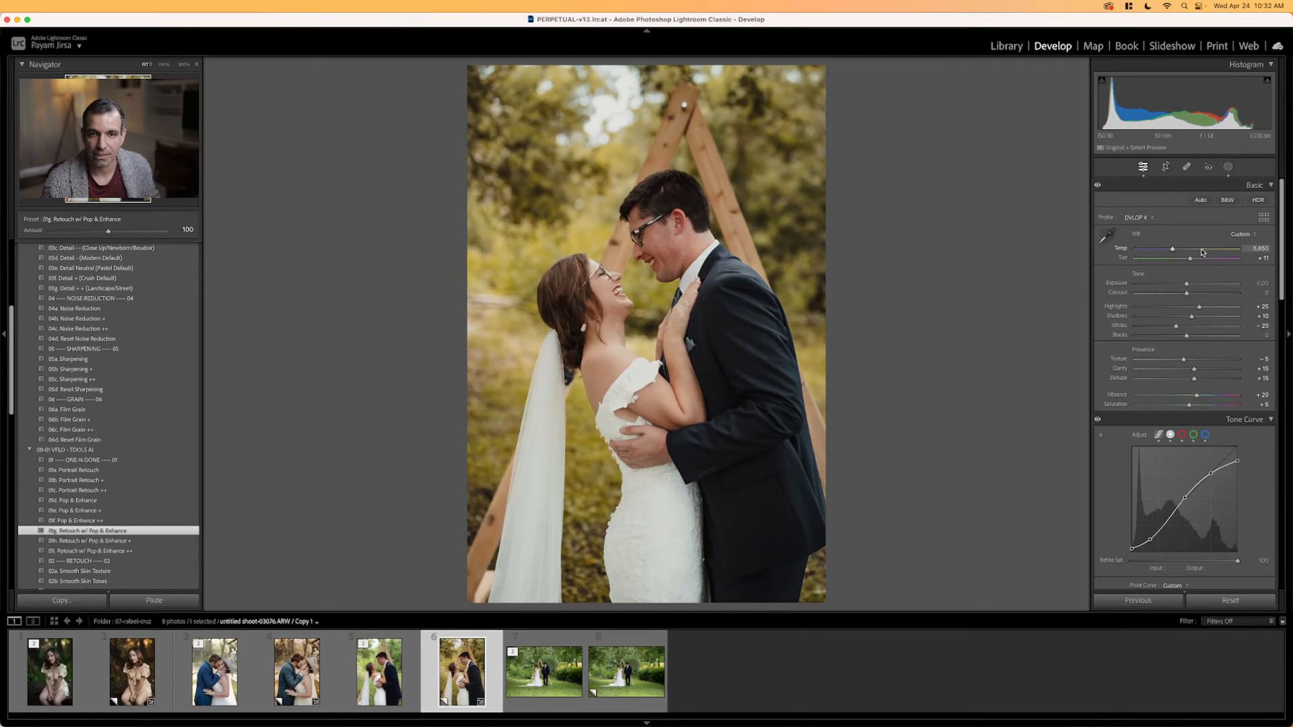
{"action": "key", "text": "Up"}
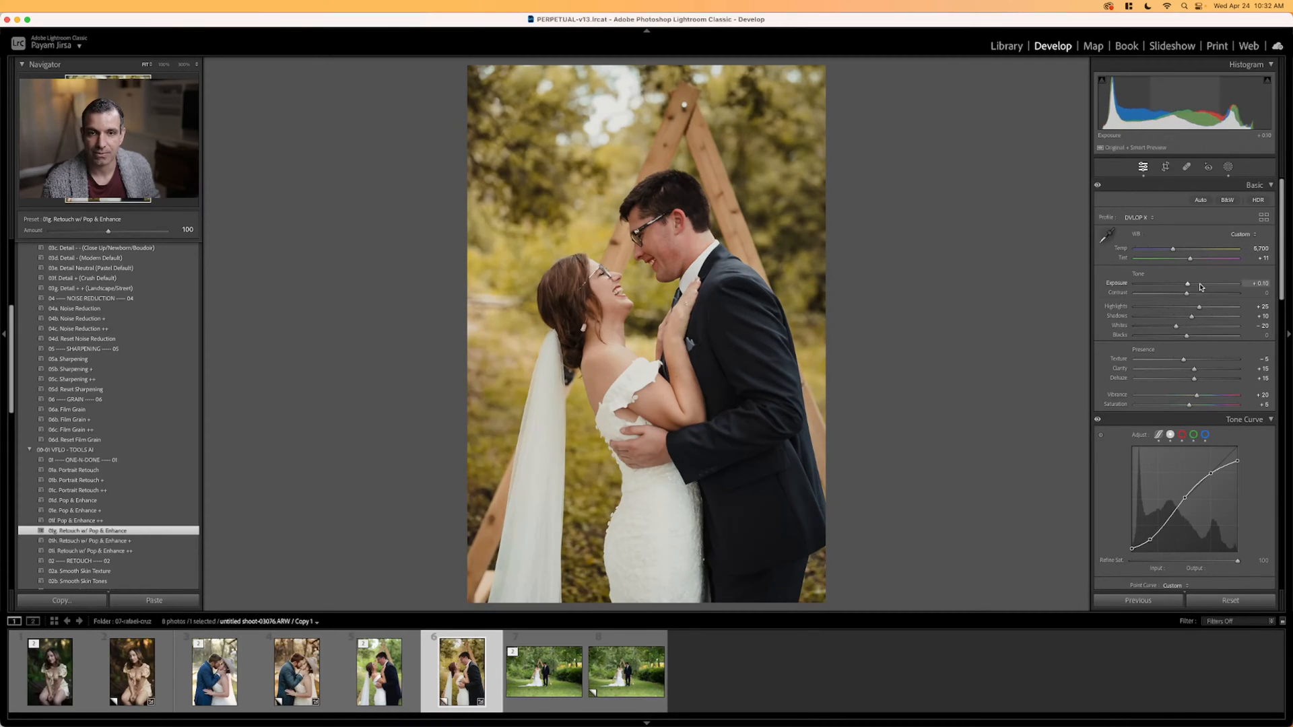
Apply the Radial Burn Full preset to the arch couple's copy and compare it with its original.
{"action": "scroll", "coordinate": [107, 342], "scroll_direction": "up", "scroll_amount": 5}
{"action": "left_click", "coordinate": [101, 364]}
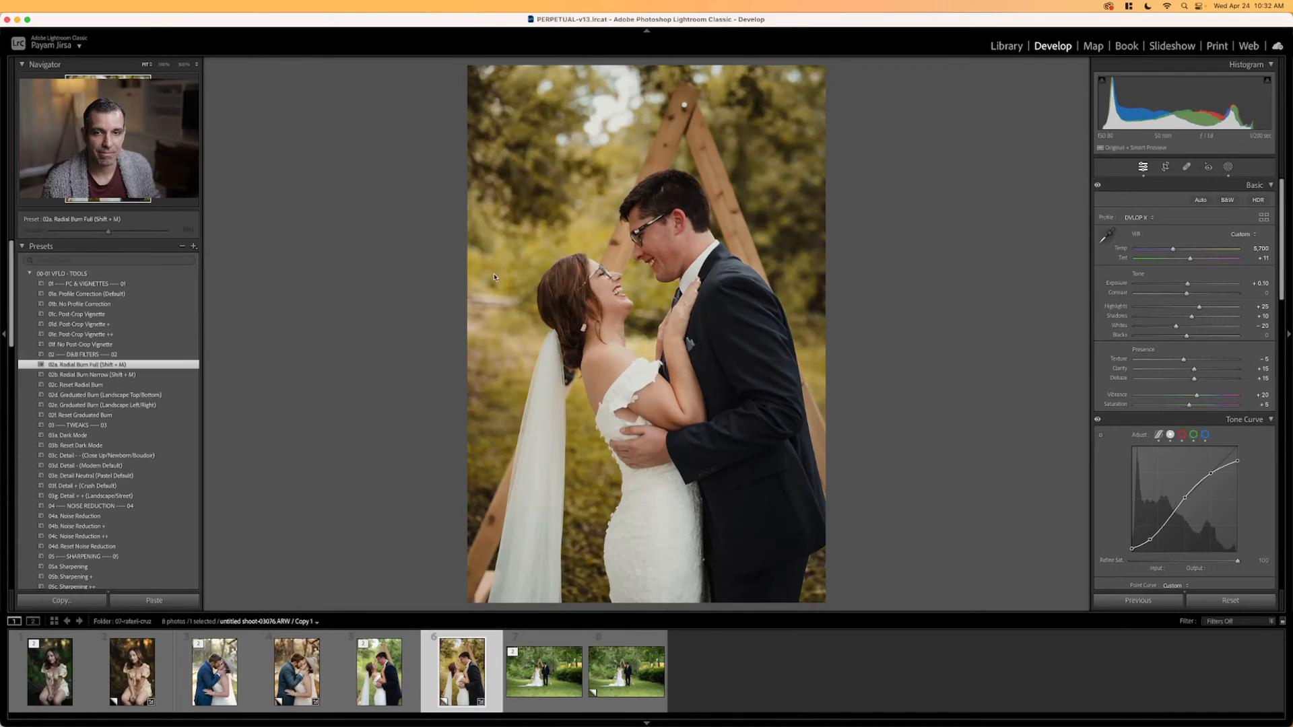
{"action": "key", "text": "shift+w"}
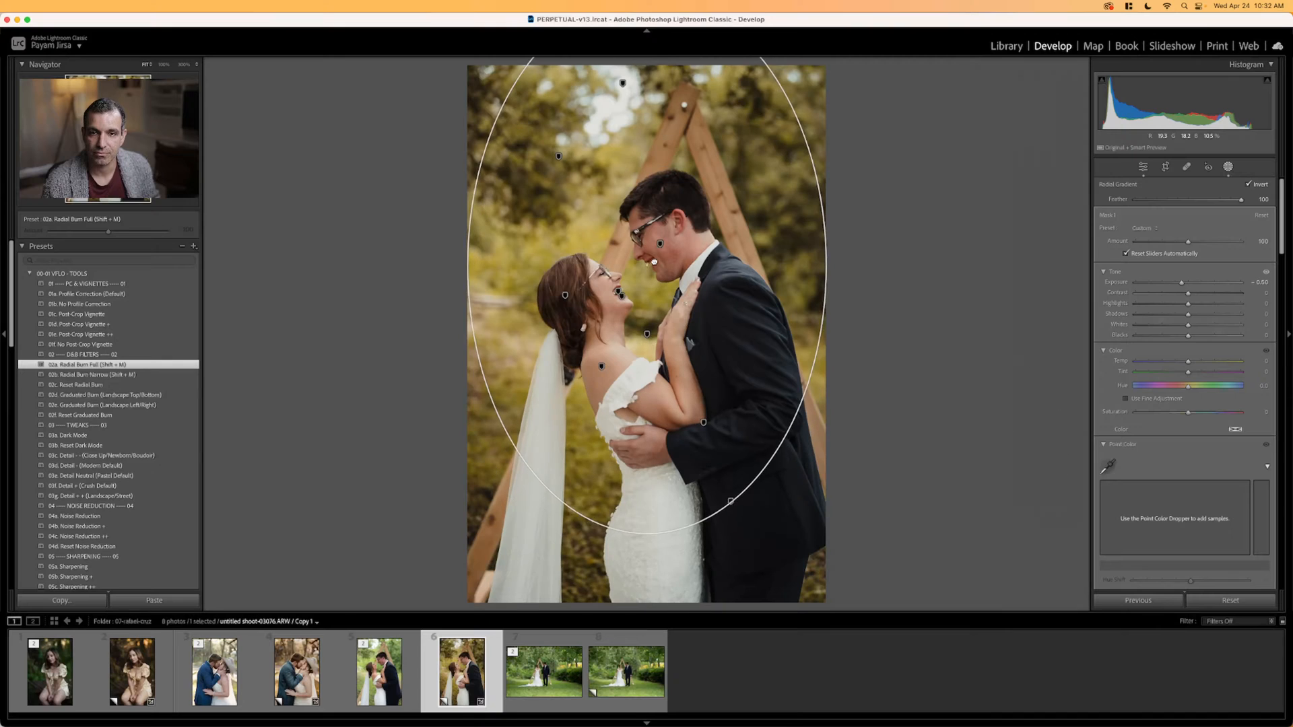
{"action": "key", "text": "shift+w"}
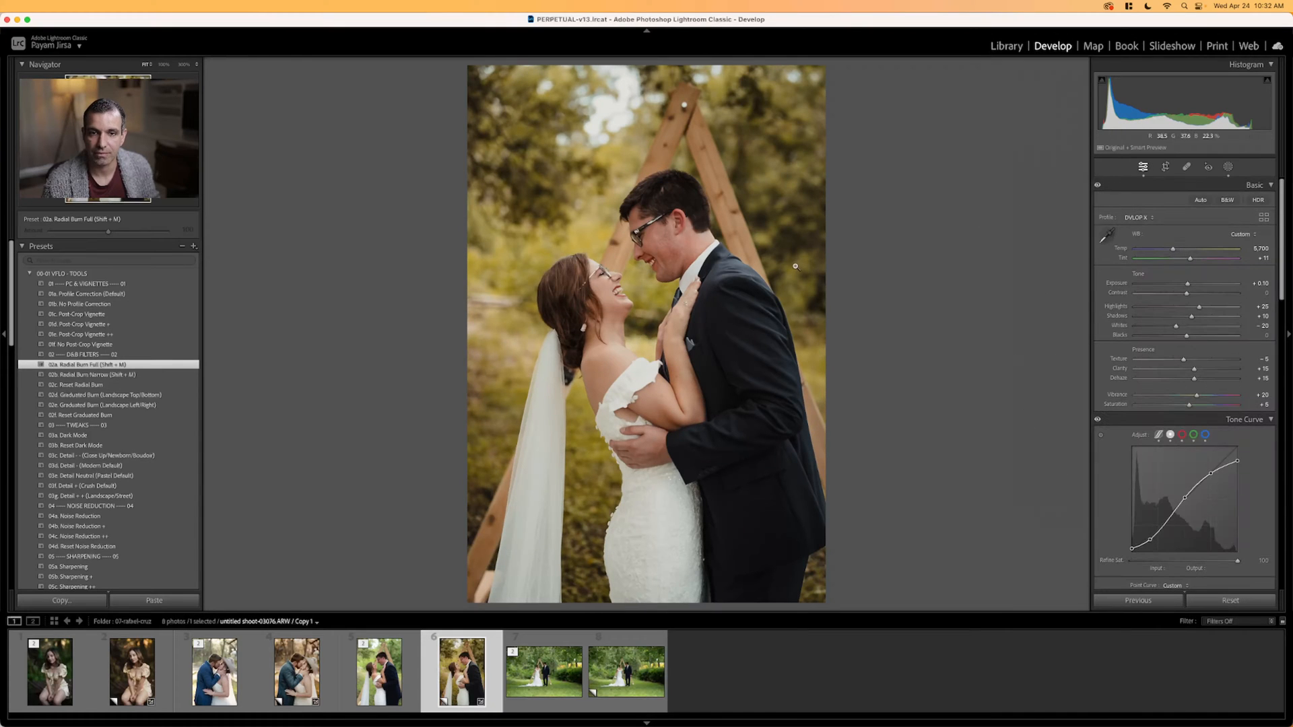
{"action": "key", "text": "Left"}
{"action": "key", "text": "Right"}
Apply the MOOD preset Soft Light (Shade/Overcast) to the copy of the wide shot of the couple at the arch.
{"action": "key", "text": "Right"}
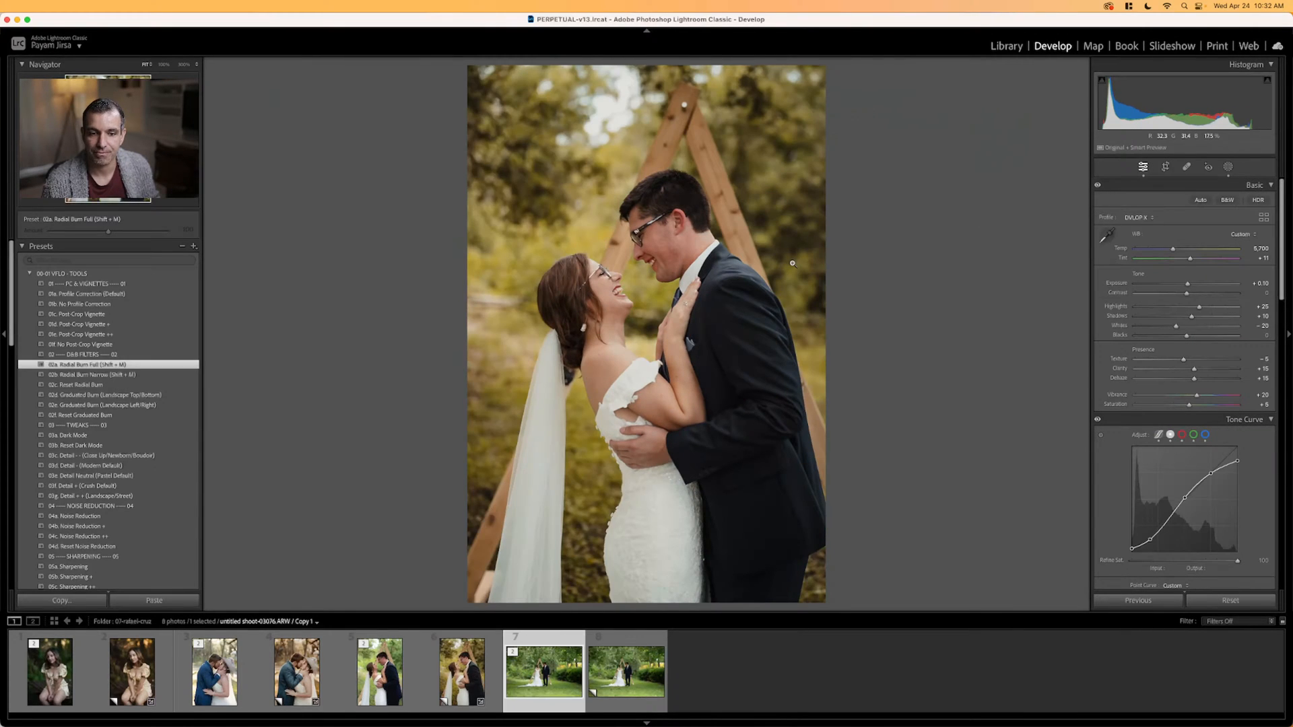
{"action": "key", "text": "Right"}
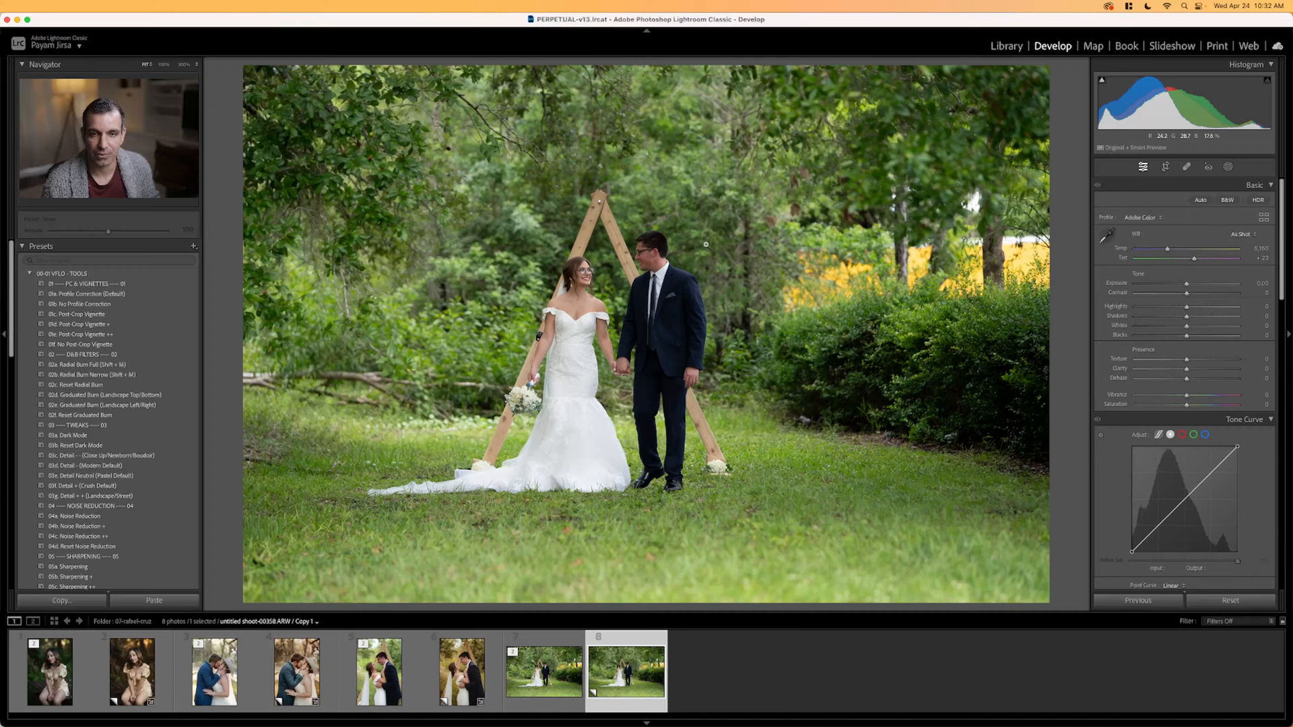
{"action": "key", "text": "Left"}
{"action": "key", "text": "Right"}
{"action": "scroll", "coordinate": [123, 468], "scroll_direction": "down", "scroll_amount": 5}
{"action": "scroll", "coordinate": [124, 467], "scroll_direction": "down", "scroll_amount": 5}
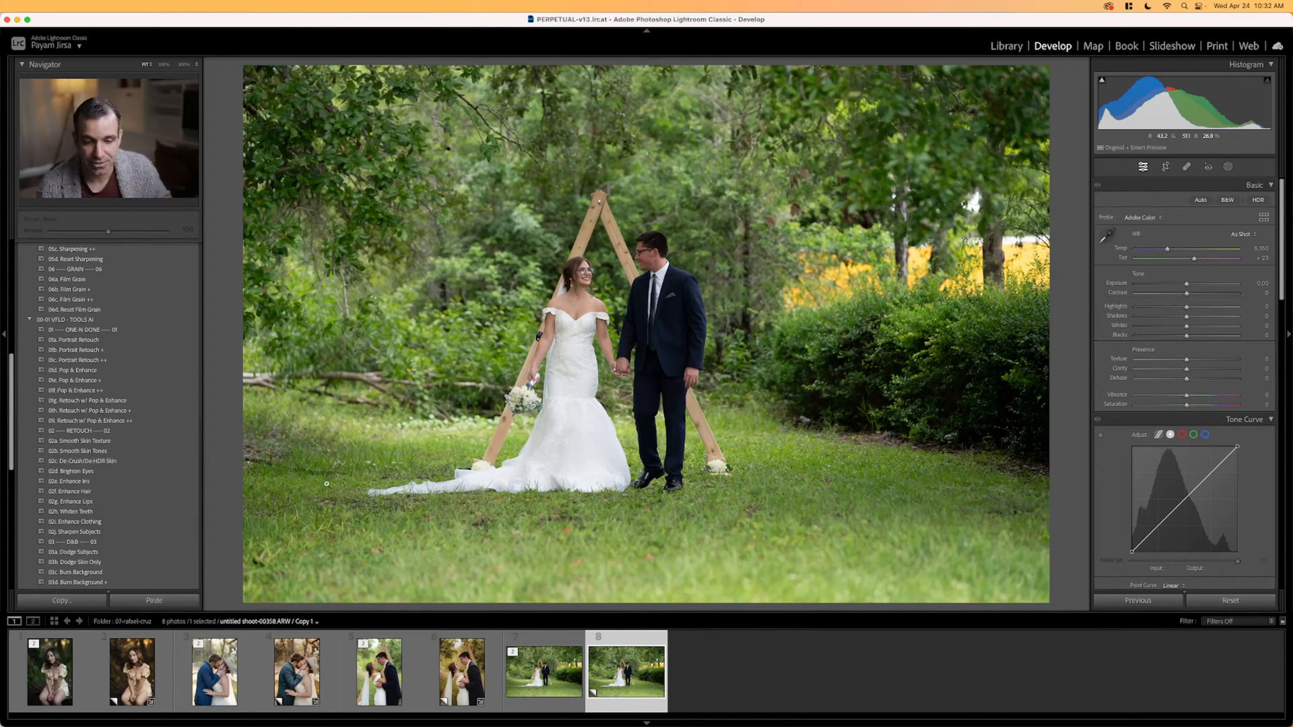
{"action": "scroll", "coordinate": [155, 504], "scroll_direction": "down", "scroll_amount": 7}
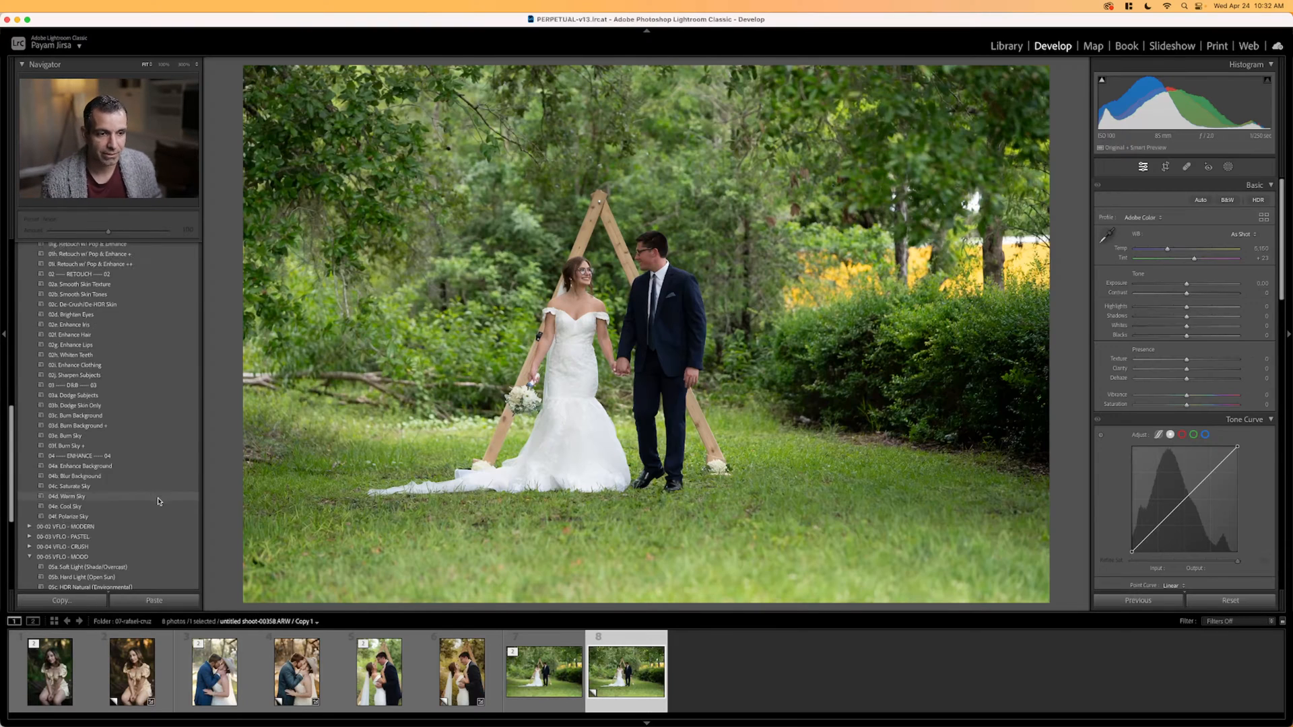
{"action": "left_click", "coordinate": [135, 481]}
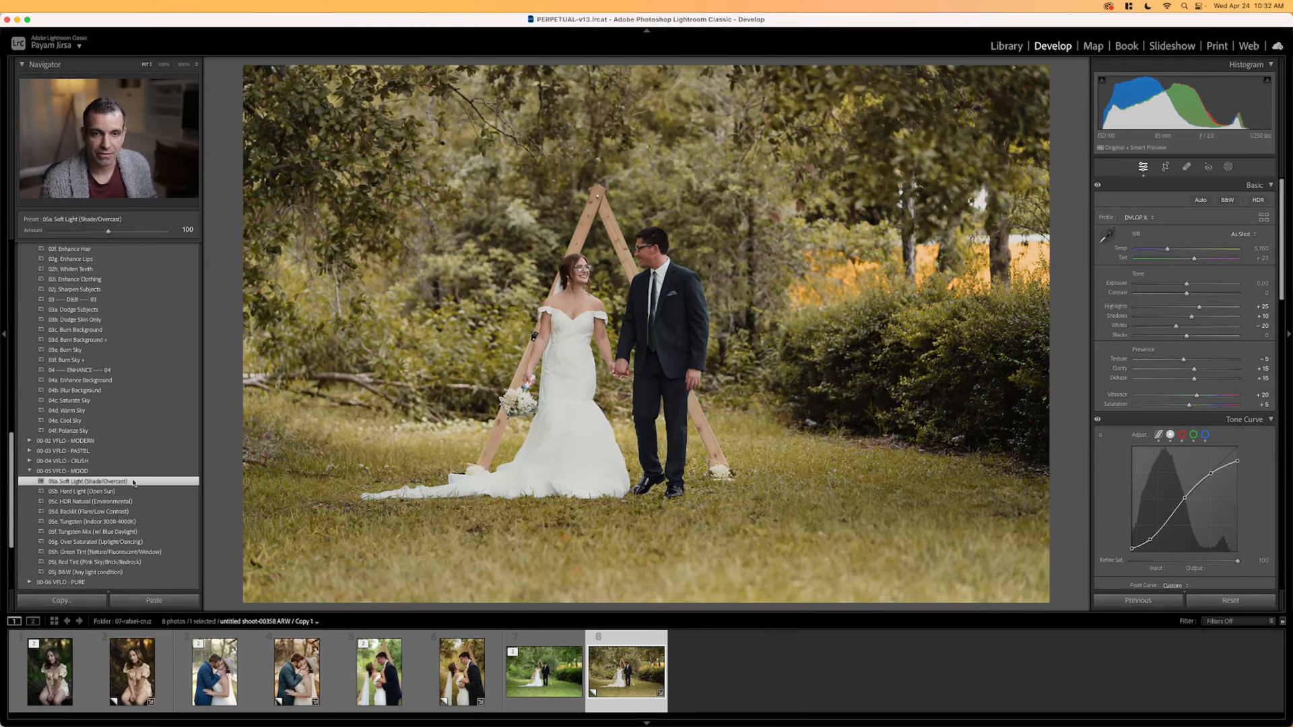
Apply the Retouch w/ Pop & Enhance and Radial Burn Full presets to the wide shot's copy, centring the burn on the couple.
{"action": "scroll", "coordinate": [126, 388], "scroll_direction": "up", "scroll_amount": 6}
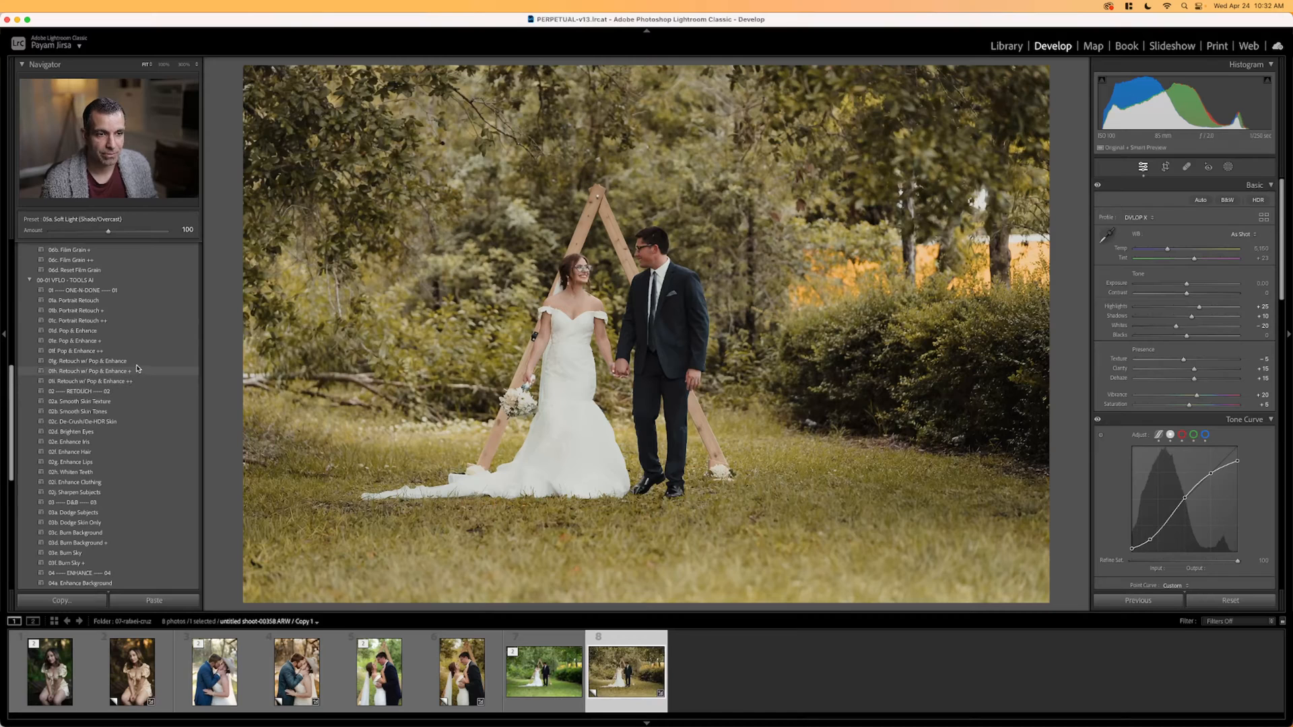
{"action": "left_click", "coordinate": [140, 362]}
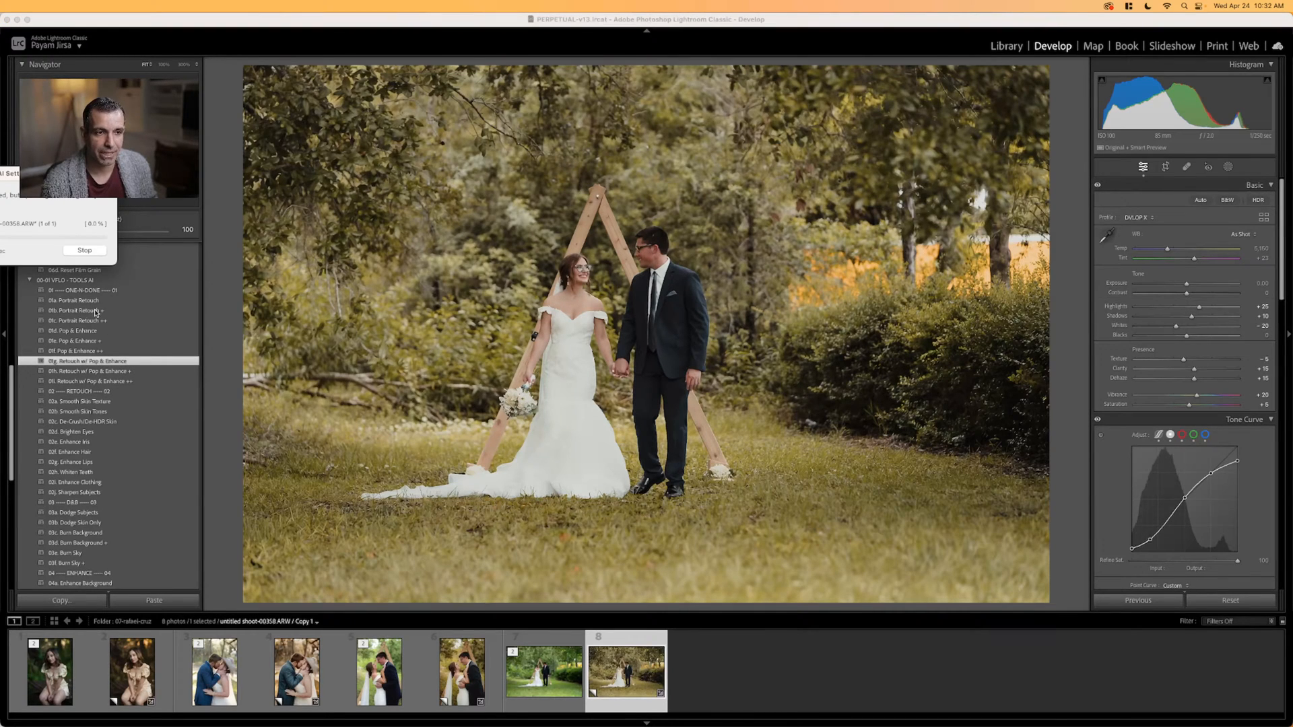
{"action": "scroll", "coordinate": [97, 304], "scroll_direction": "up", "scroll_amount": 10}
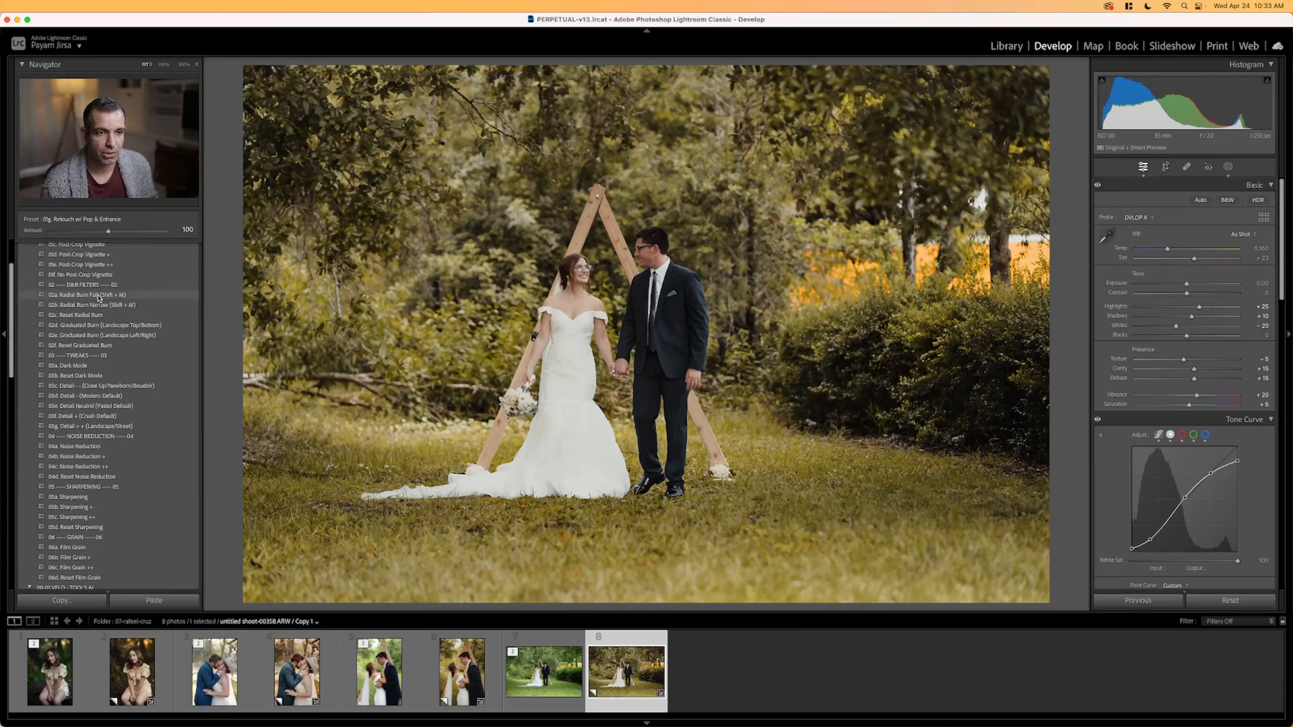
{"action": "left_click", "coordinate": [98, 297]}
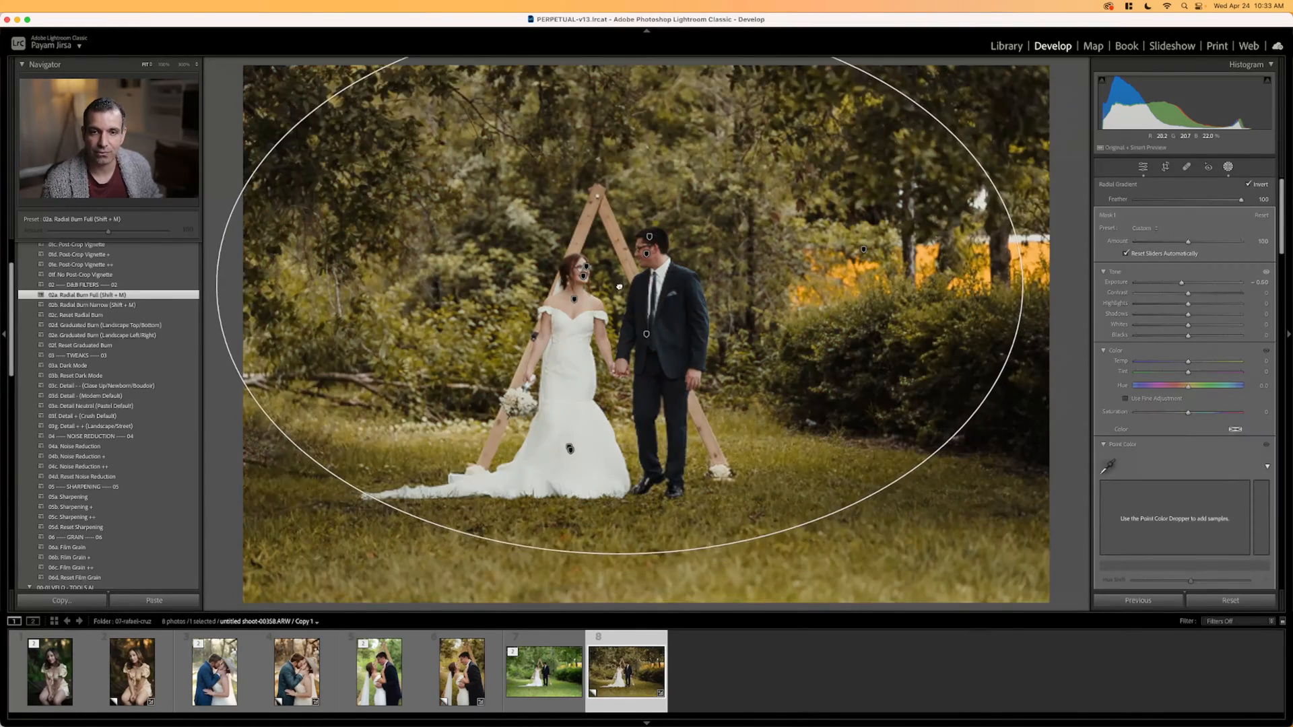
{"action": "left_click_drag", "start_coordinate": [619, 287], "coordinate": [618, 283]}
{"action": "left_click", "coordinate": [1229, 167]}
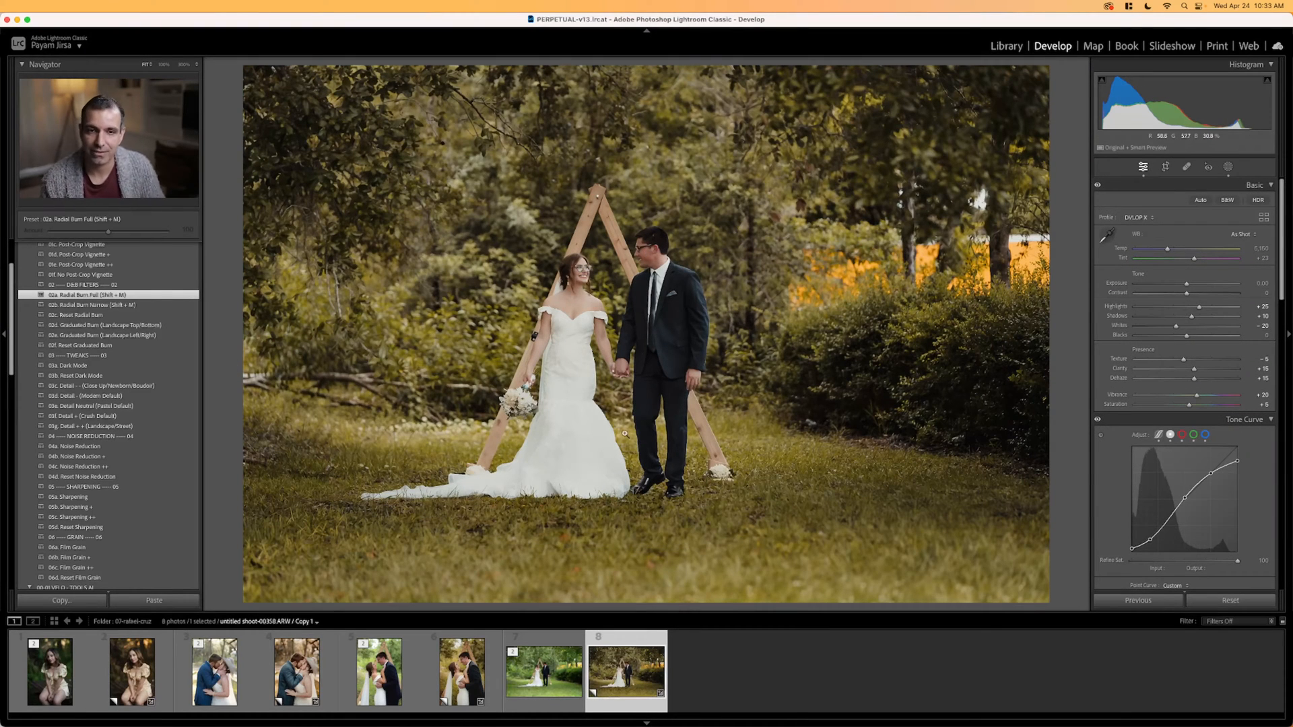
Warm the white balance temperature of the wide shot's copy.
{"action": "key", "text": "shift+Up"}
{"action": "key", "text": "shift+Up"}
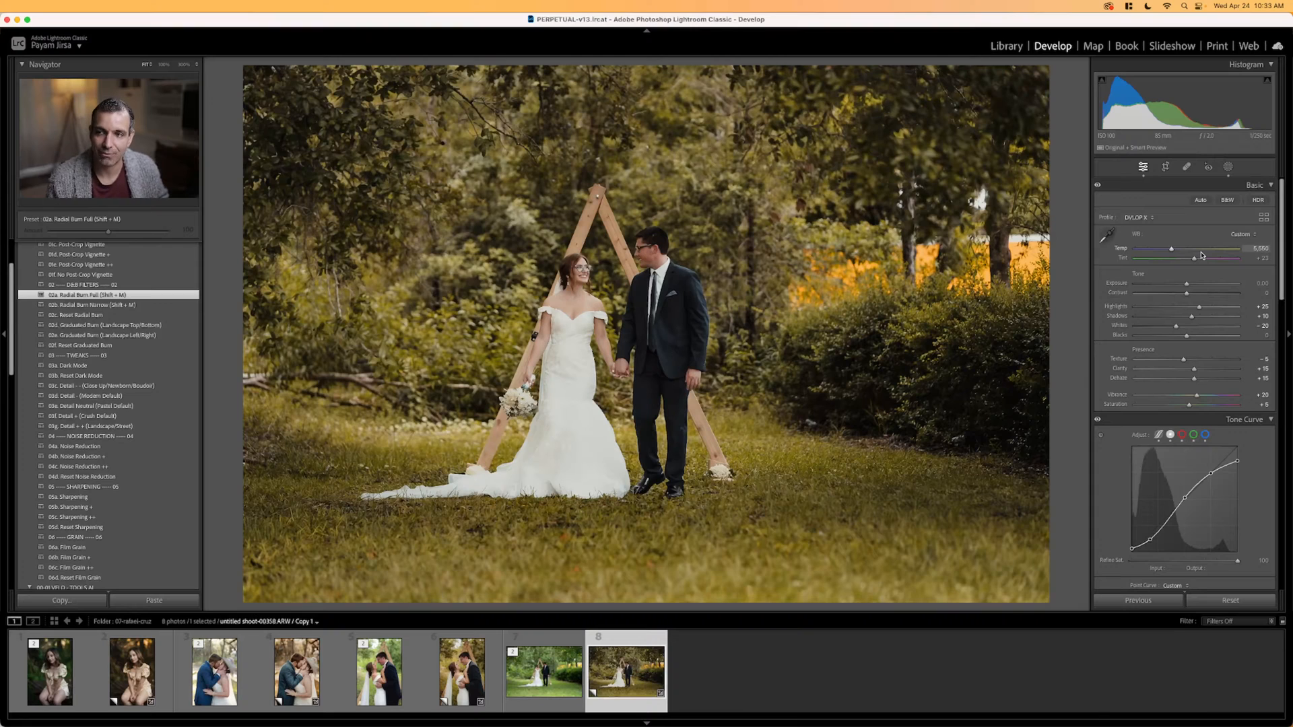
{"action": "key", "text": "Down"}
{"action": "key", "text": "shift+Up"}
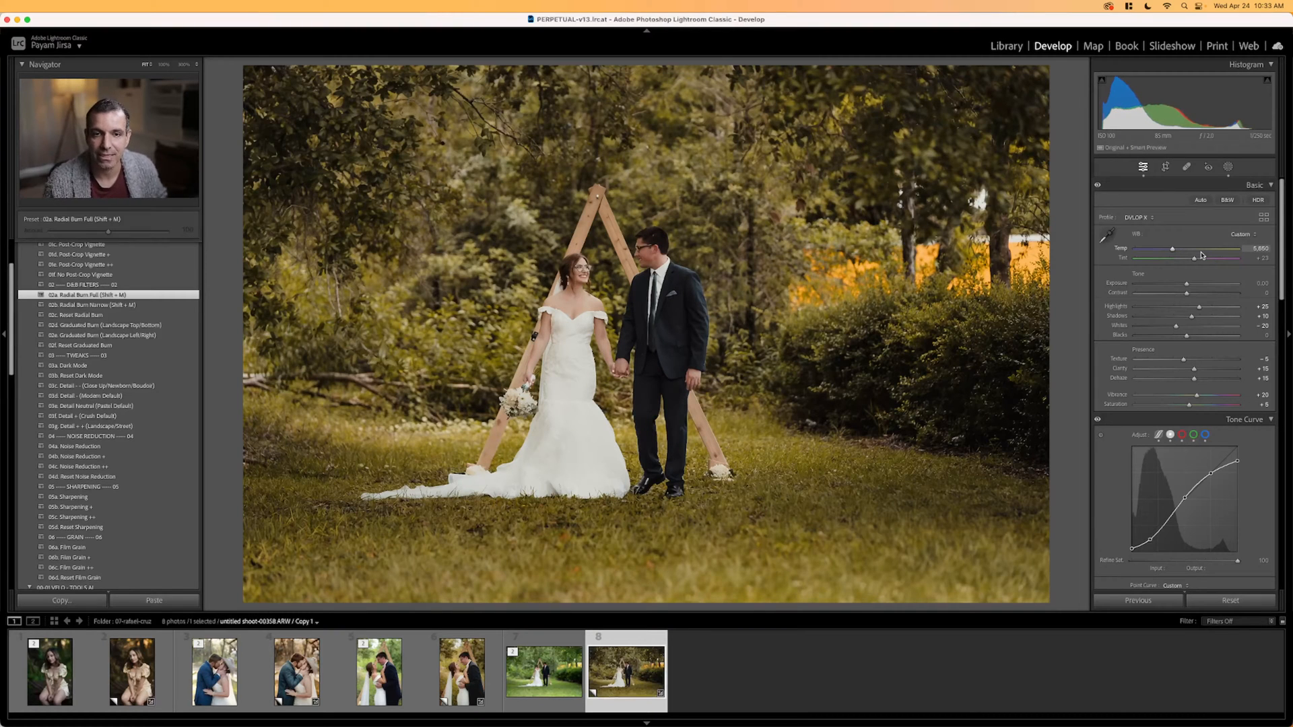
Compare the wide shot's copy with its original and try a green hue of −45 in the colour mixer.
{"action": "scroll", "coordinate": [1172, 326], "scroll_direction": "down", "scroll_amount": 10}
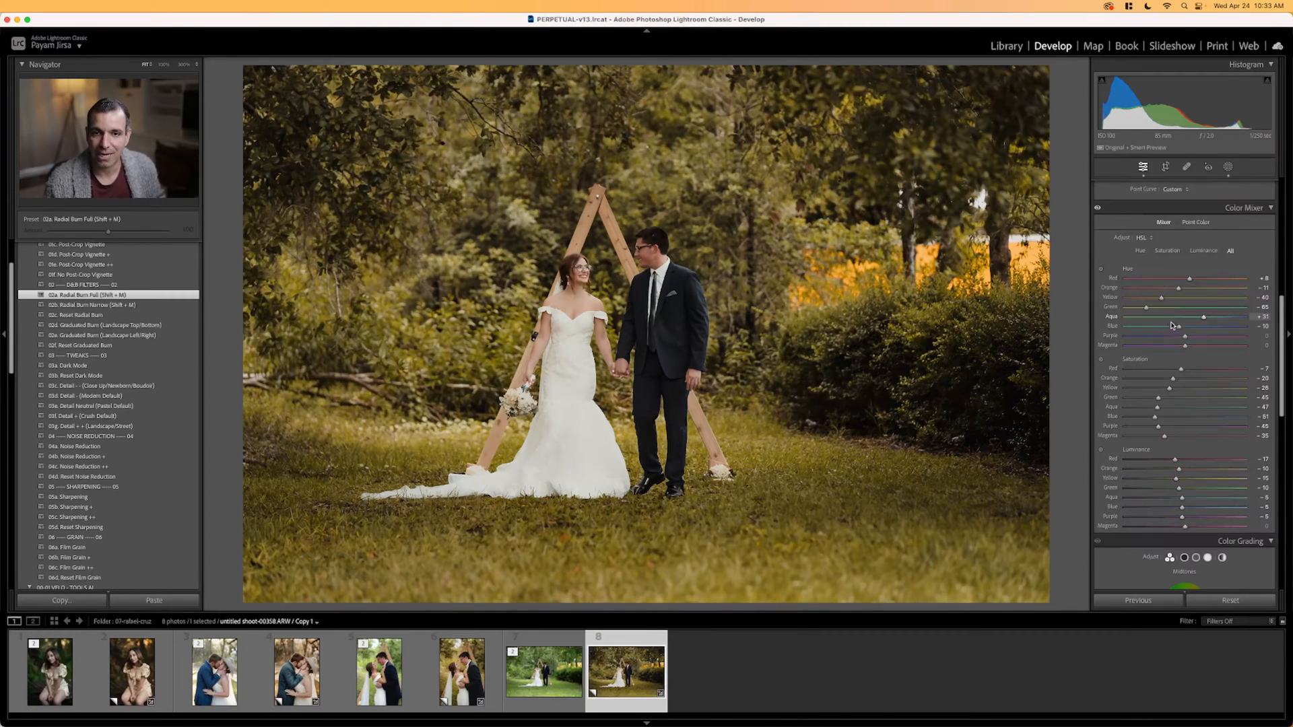
{"action": "scroll", "coordinate": [1172, 326], "scroll_direction": "down", "scroll_amount": 1}
{"action": "key", "text": "Left"}
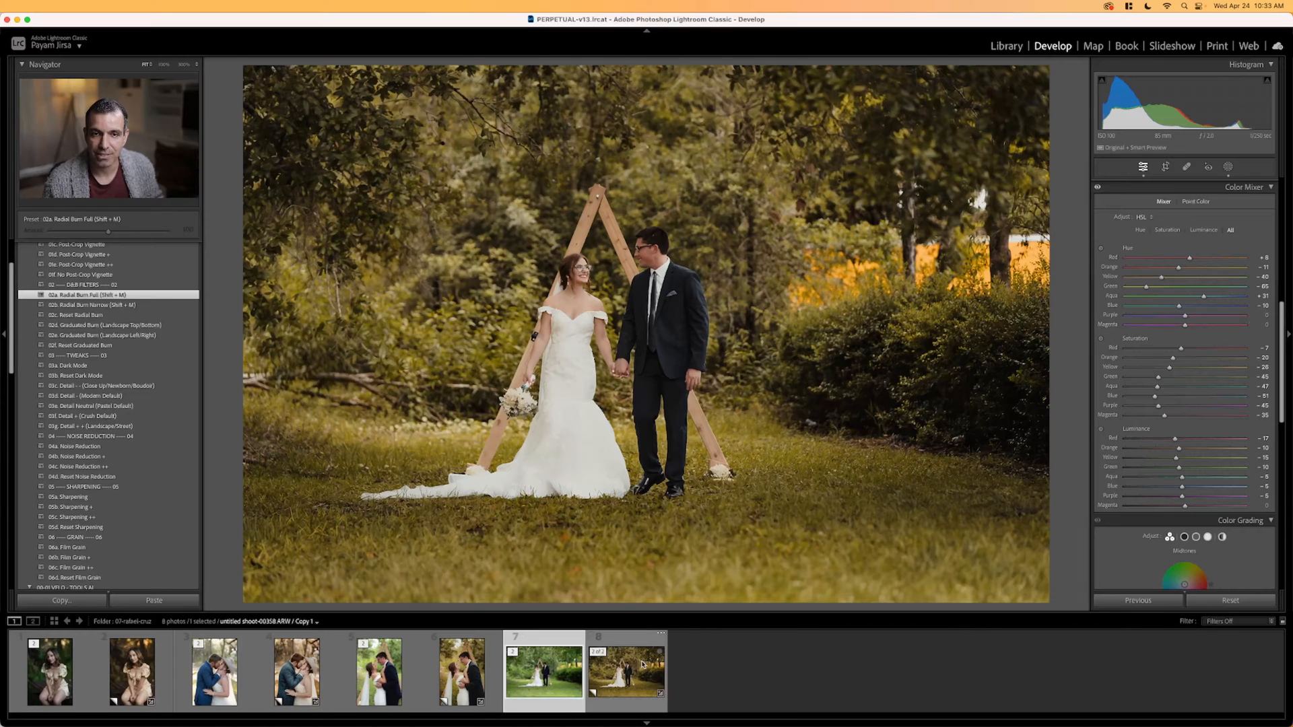
{"action": "key", "text": "Right"}
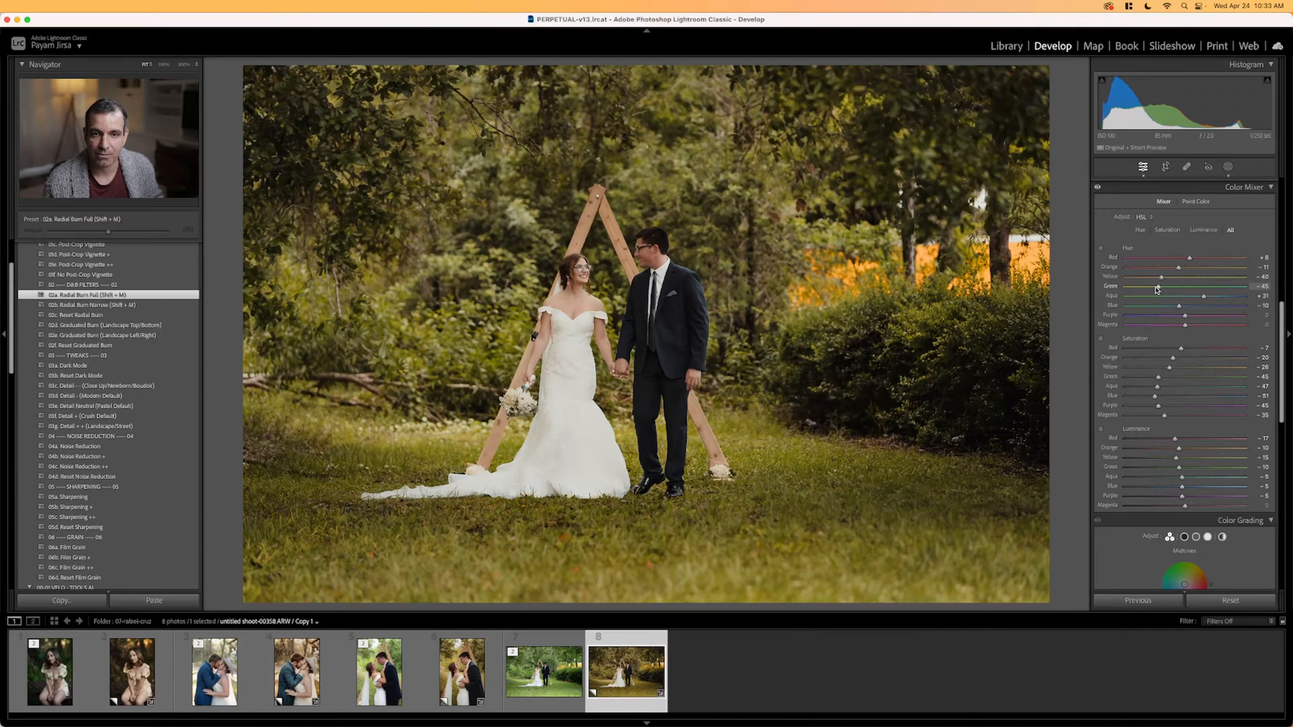
Create a second virtual copy of the wide shot with yellow hue −20 and green hue −40, and compare both copies.
{"action": "key", "text": "super+apostrophe"}
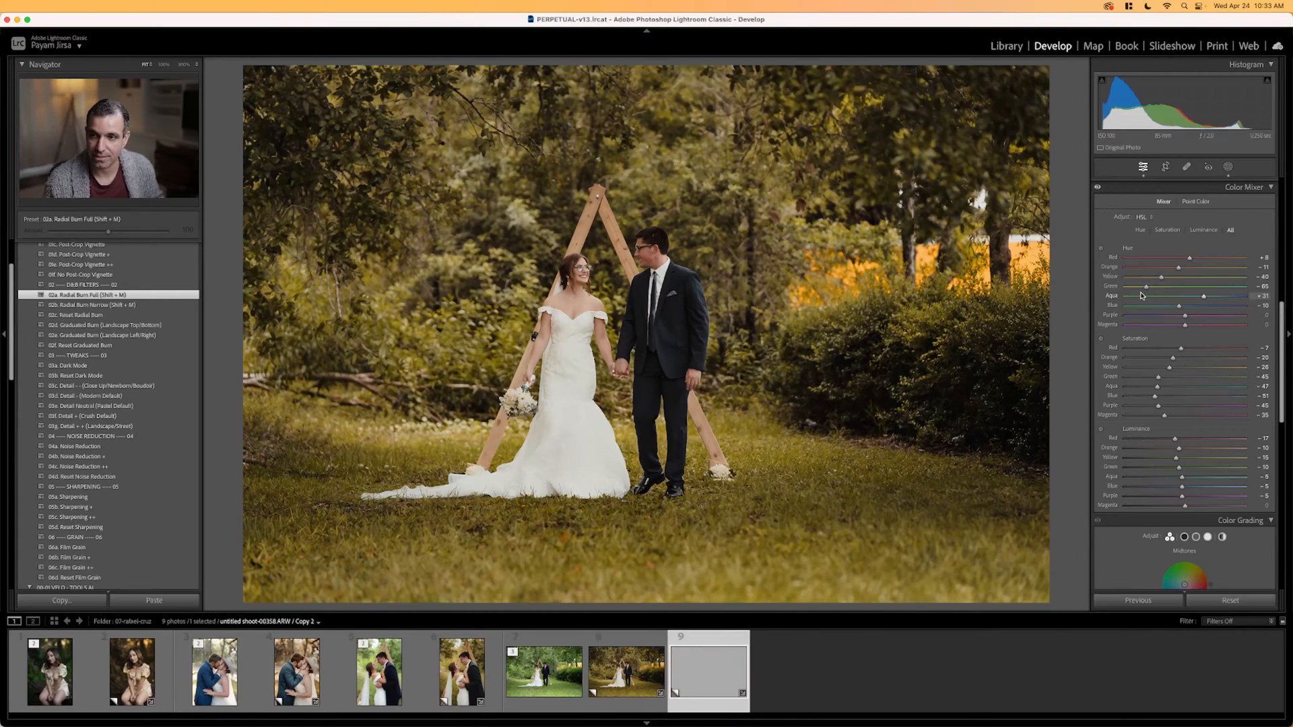
{"action": "left_click_drag", "start_coordinate": [1162, 277], "coordinate": [1171, 278]}
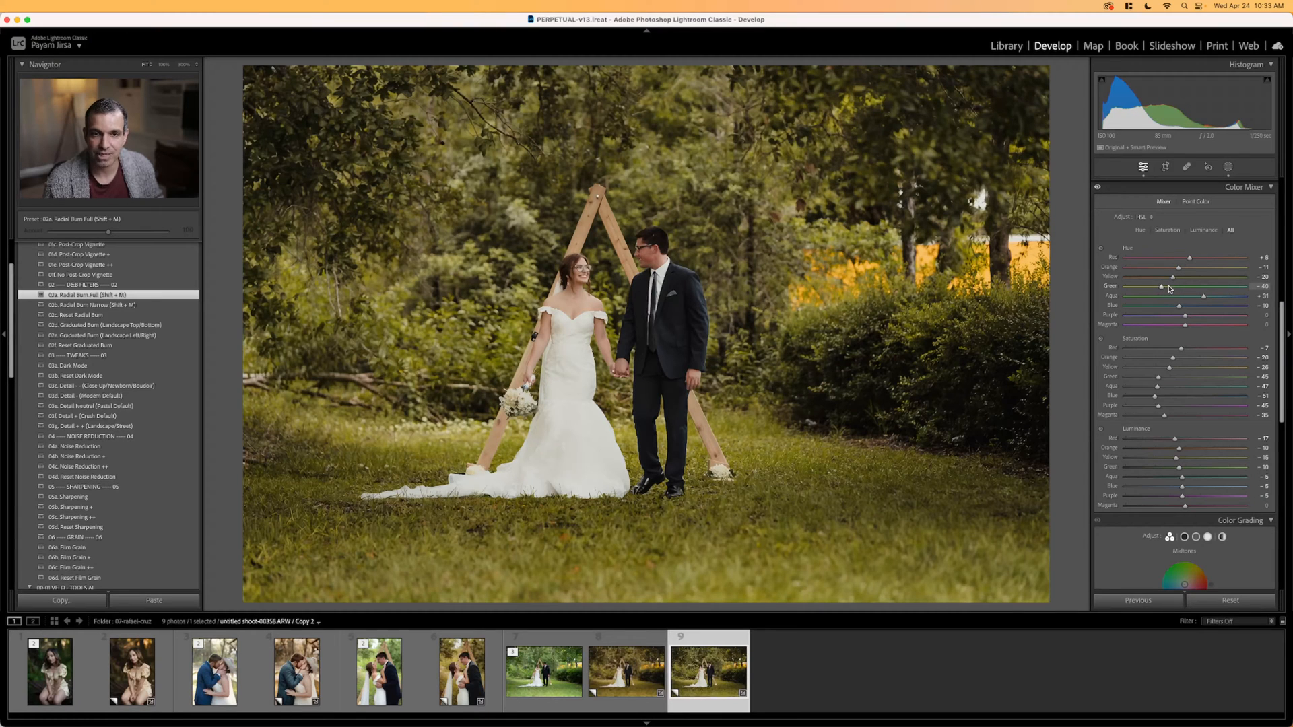
{"action": "key", "text": "Left"}
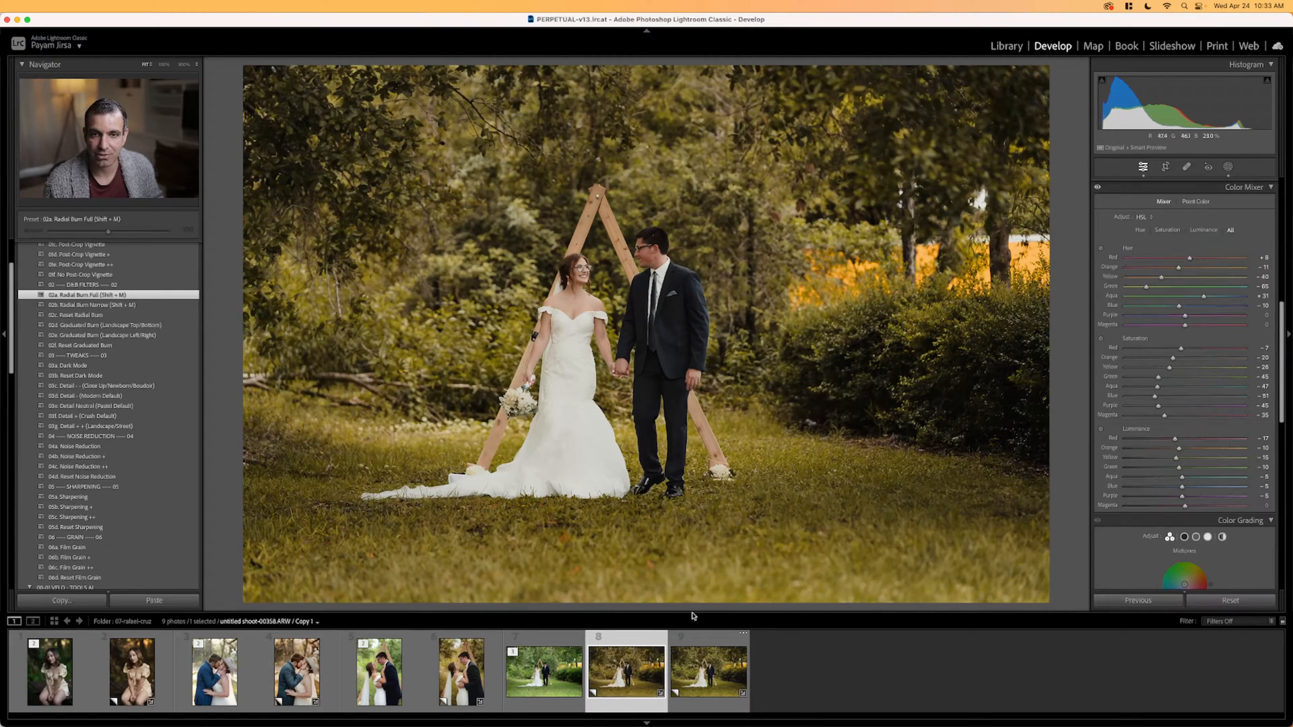
{"action": "left_click", "coordinate": [680, 678]}
{"action": "key", "text": "Left"}
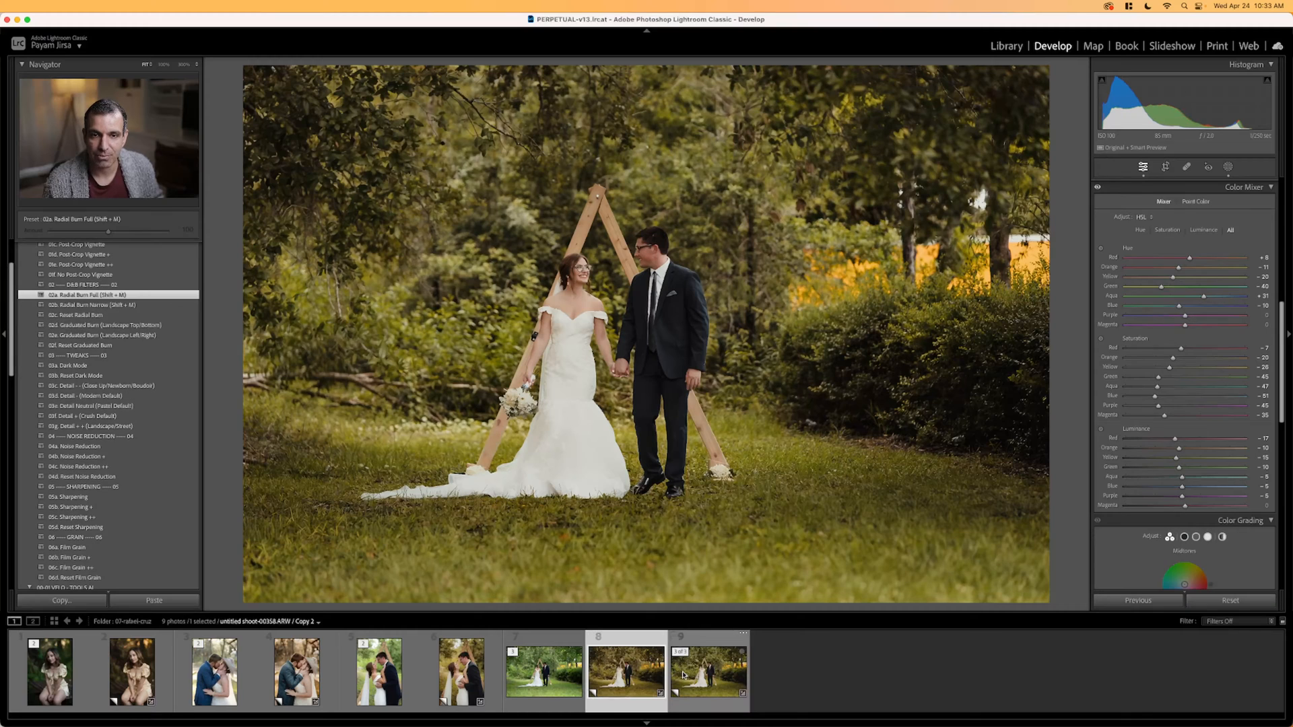
{"action": "left_click", "coordinate": [684, 674]}
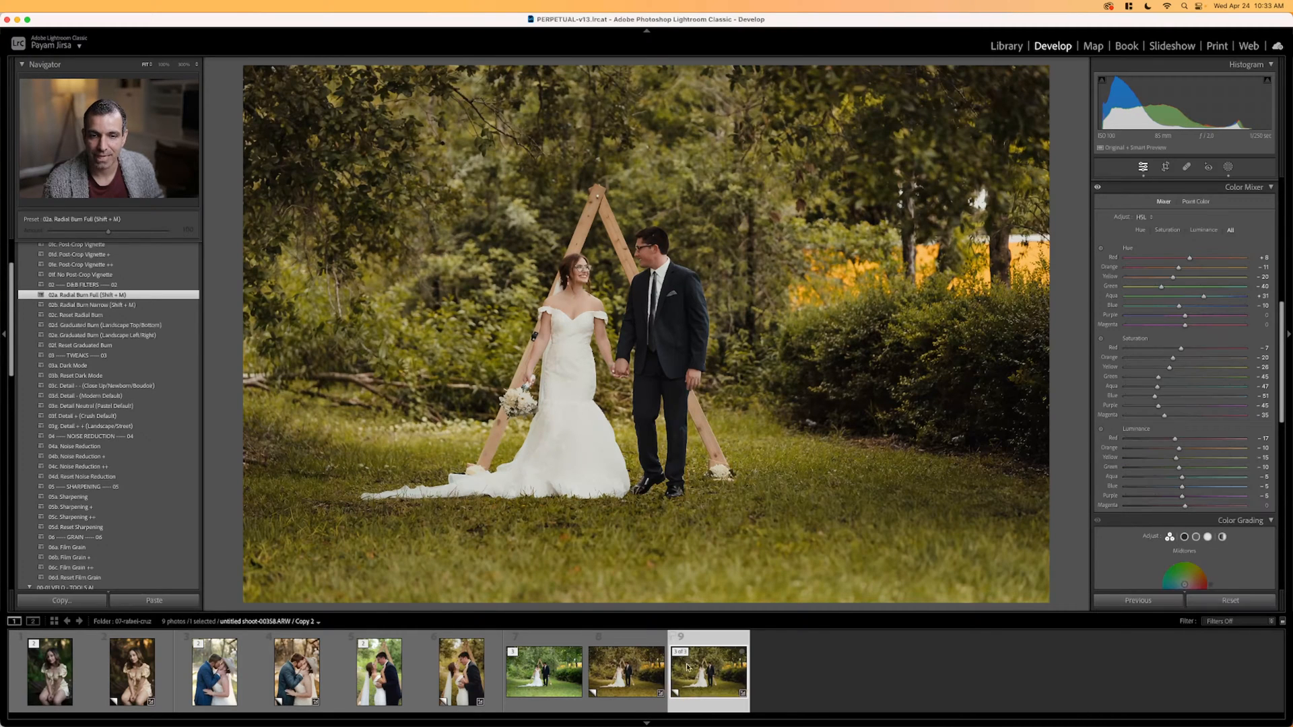
Set the second copy's yellow hue to 0 and green hue to −10, and compare it with the first copy.
{"action": "key", "text": "shift+Up"}
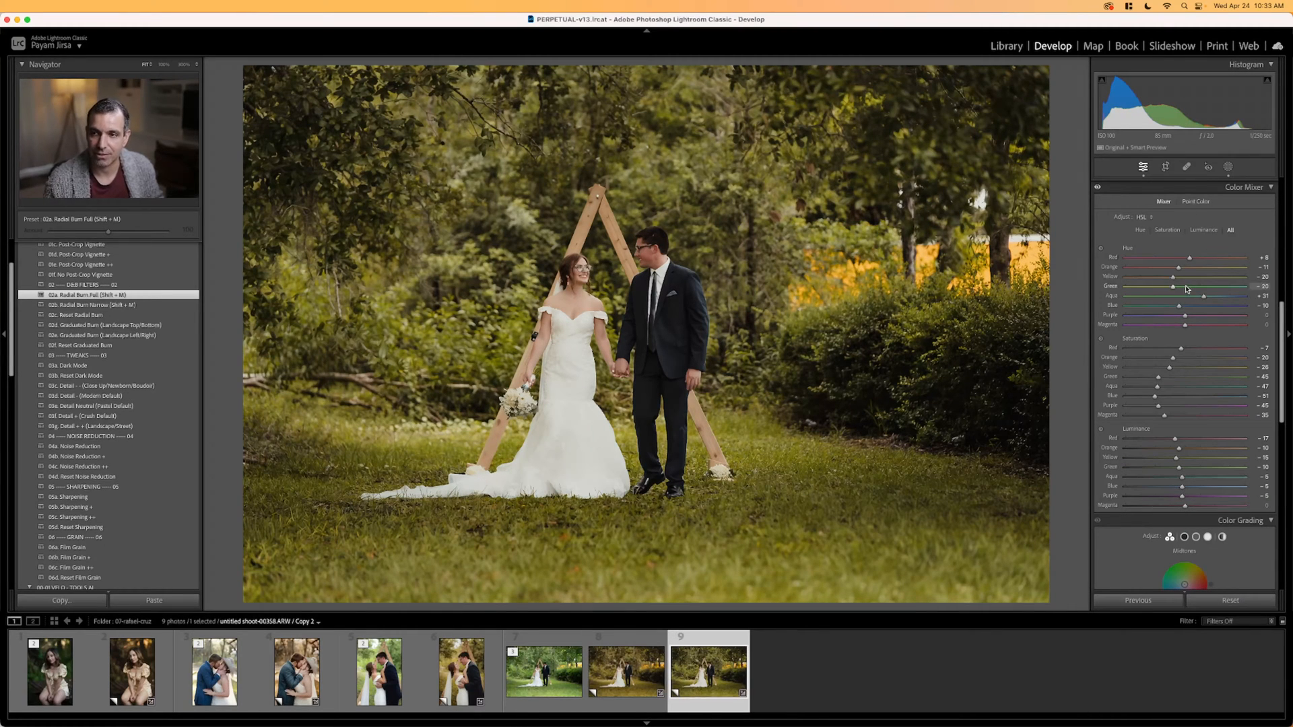
{"action": "key", "text": "shift+Up"}
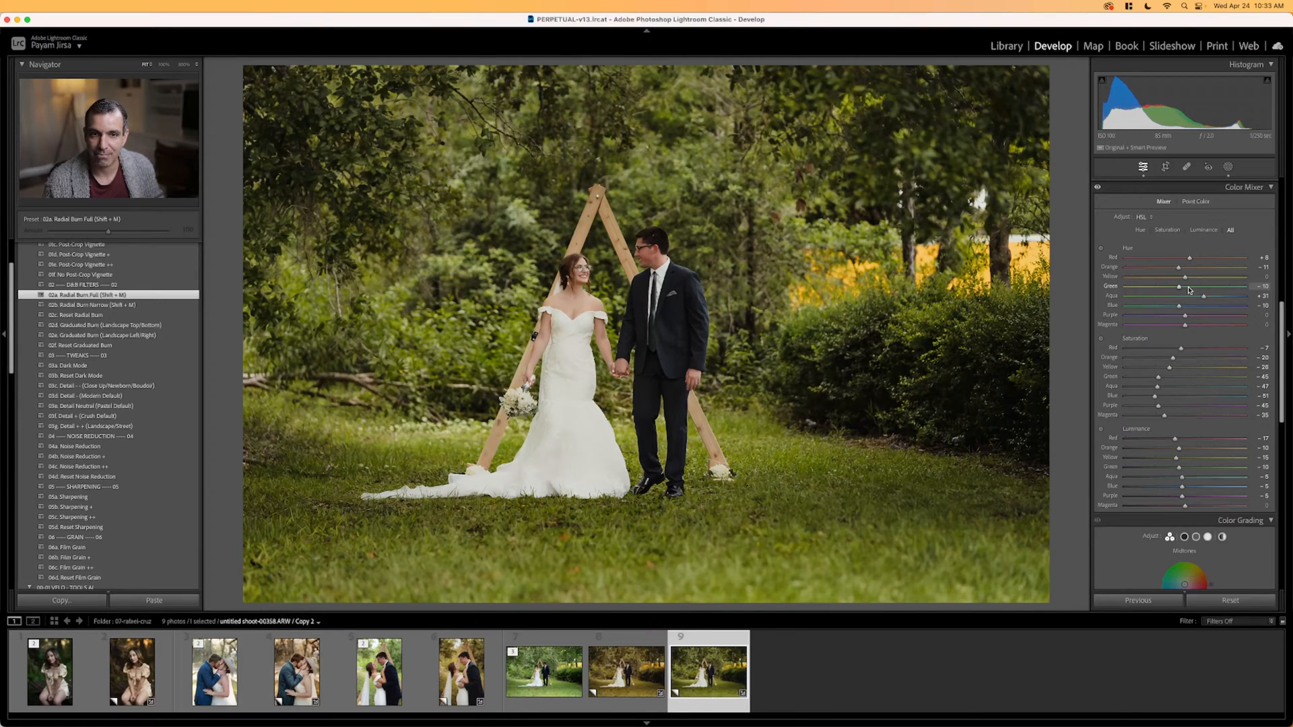
{"action": "key", "text": "Left"}
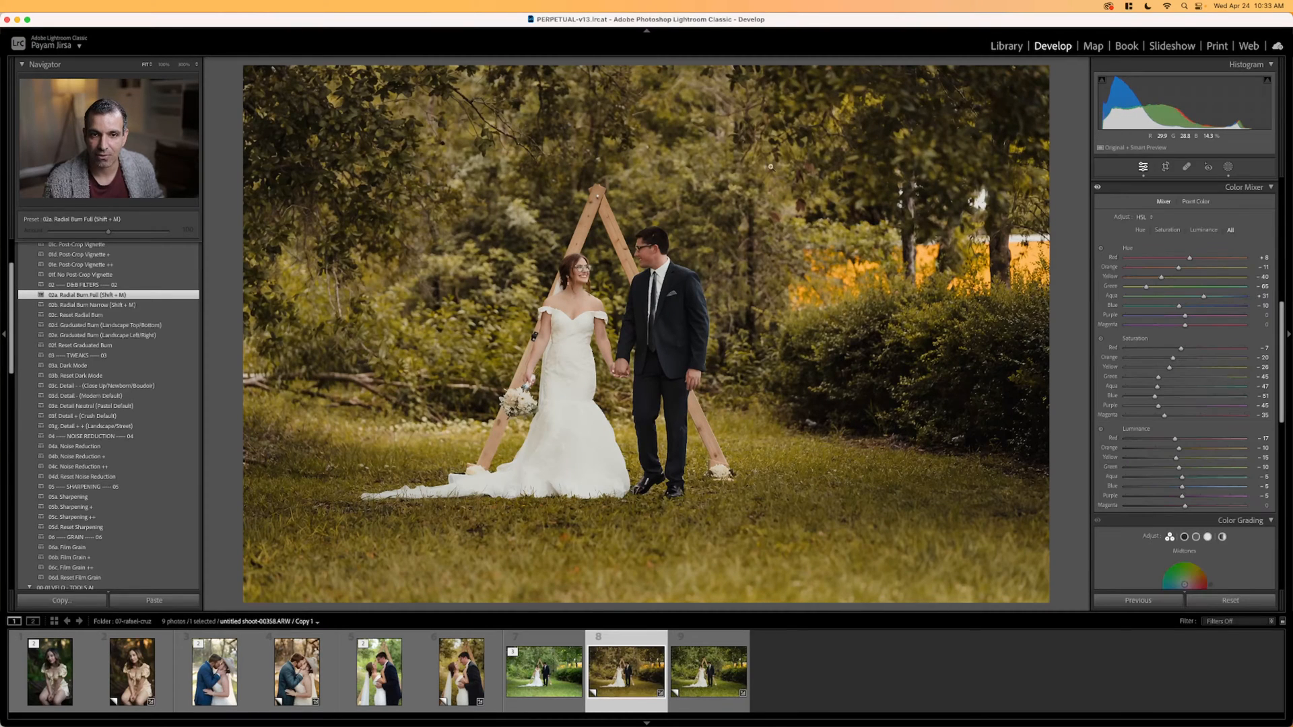
{"action": "key", "text": "Right"}
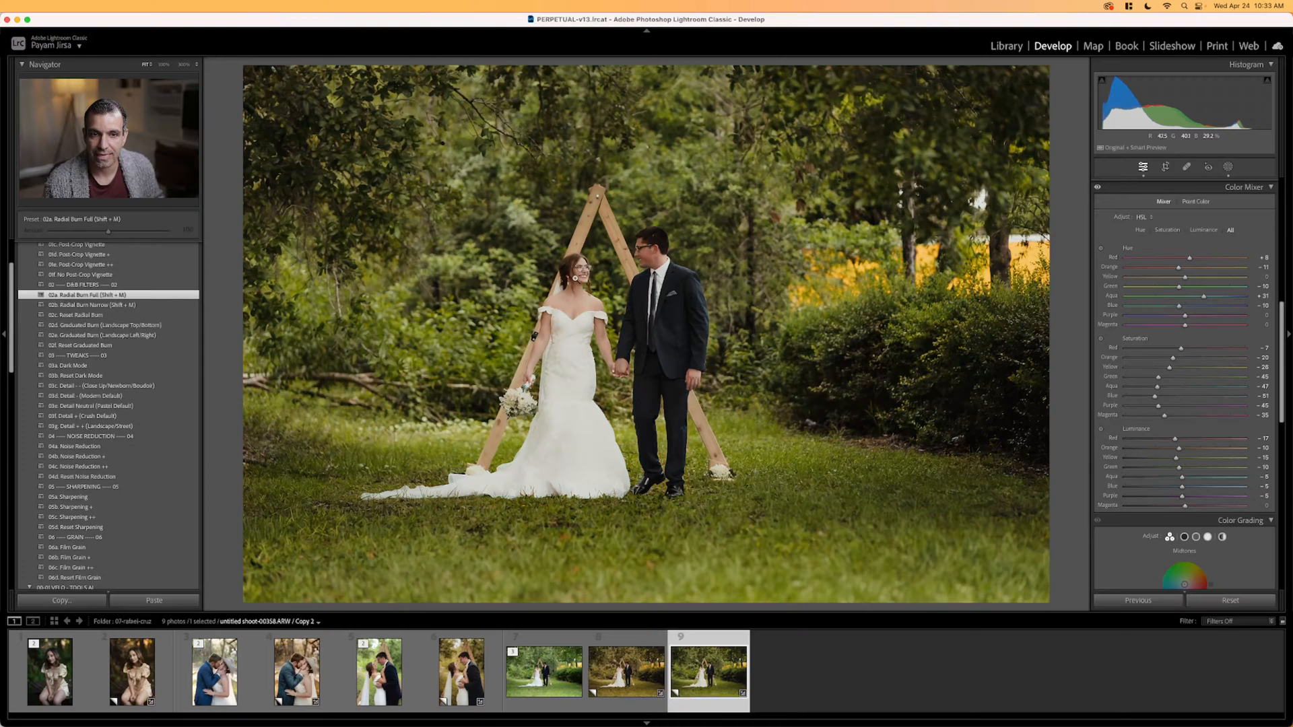
{"action": "key", "text": "Left"}
{"action": "key", "text": "Right"}
{"action": "scroll", "coordinate": [155, 488], "scroll_direction": "down", "scroll_amount": 6}
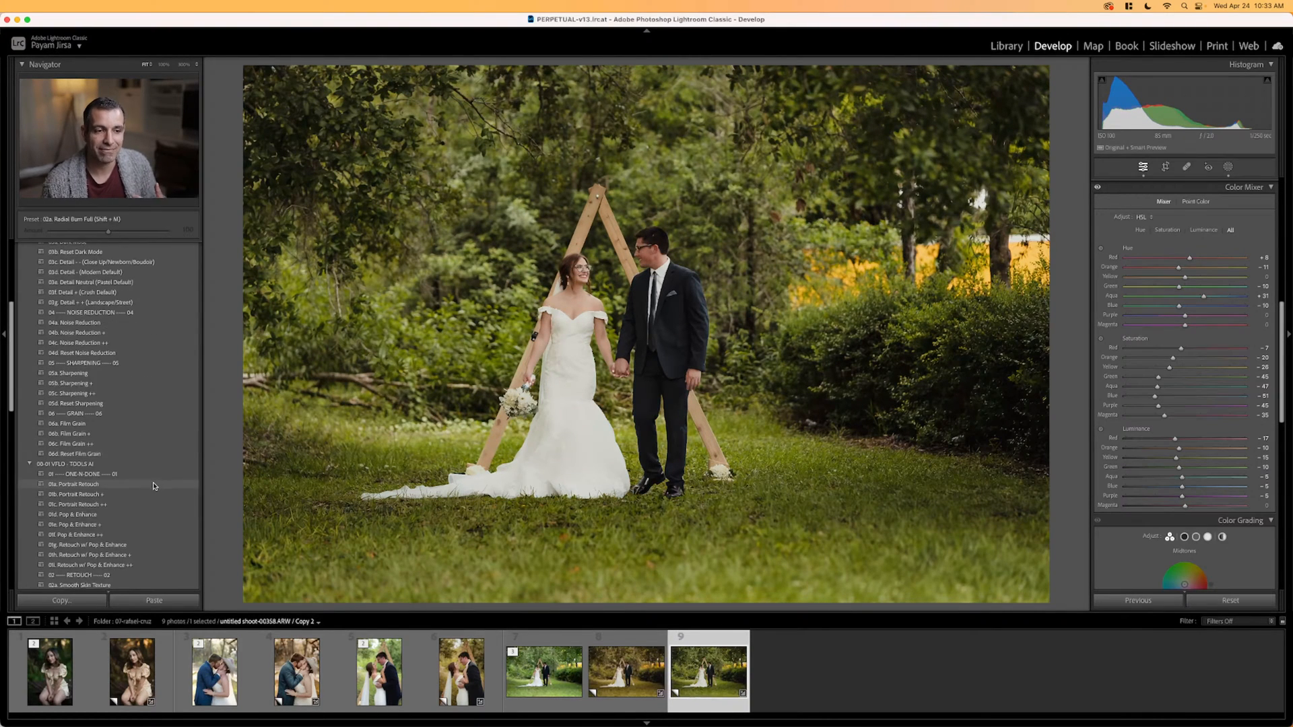
{"action": "scroll", "coordinate": [154, 488], "scroll_direction": "down", "scroll_amount": 10}
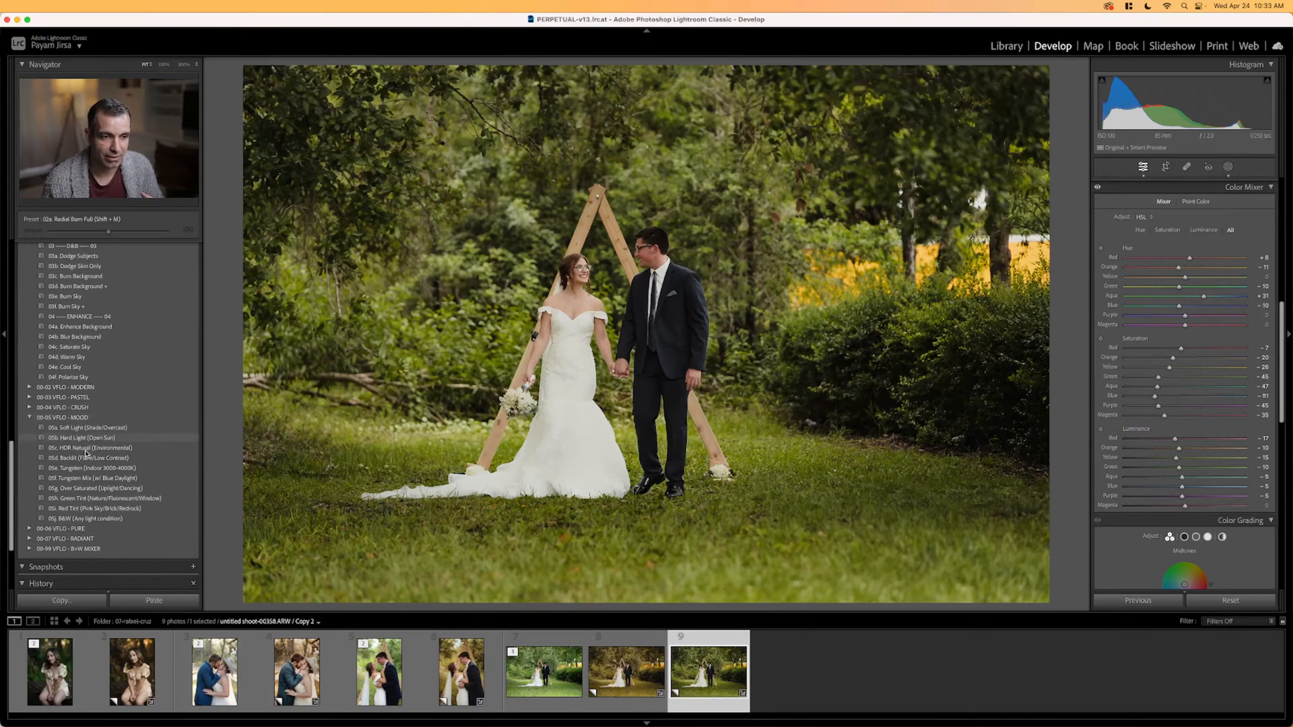
{"action": "scroll", "coordinate": [170, 378], "scroll_direction": "up", "scroll_amount": 5}
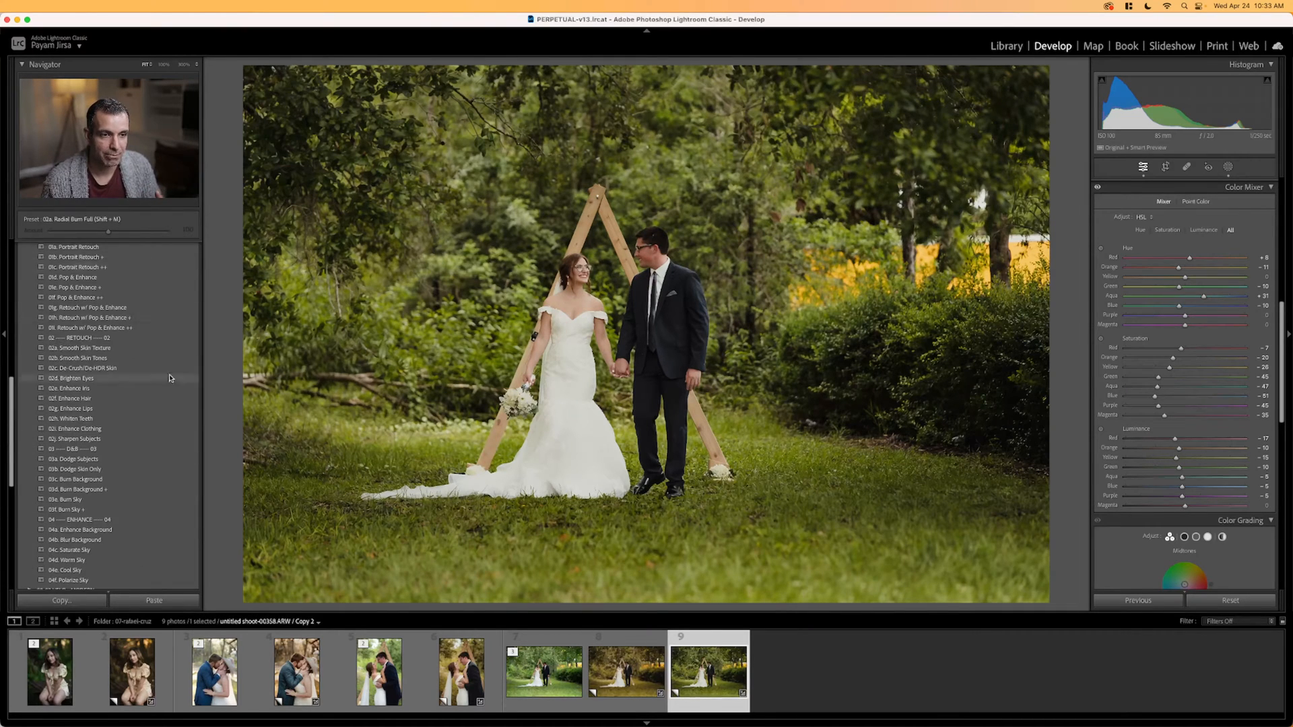
Compare the wide shot's first copy with its second copy and the original.
{"action": "scroll", "coordinate": [108, 532], "scroll_direction": "down", "scroll_amount": 5}
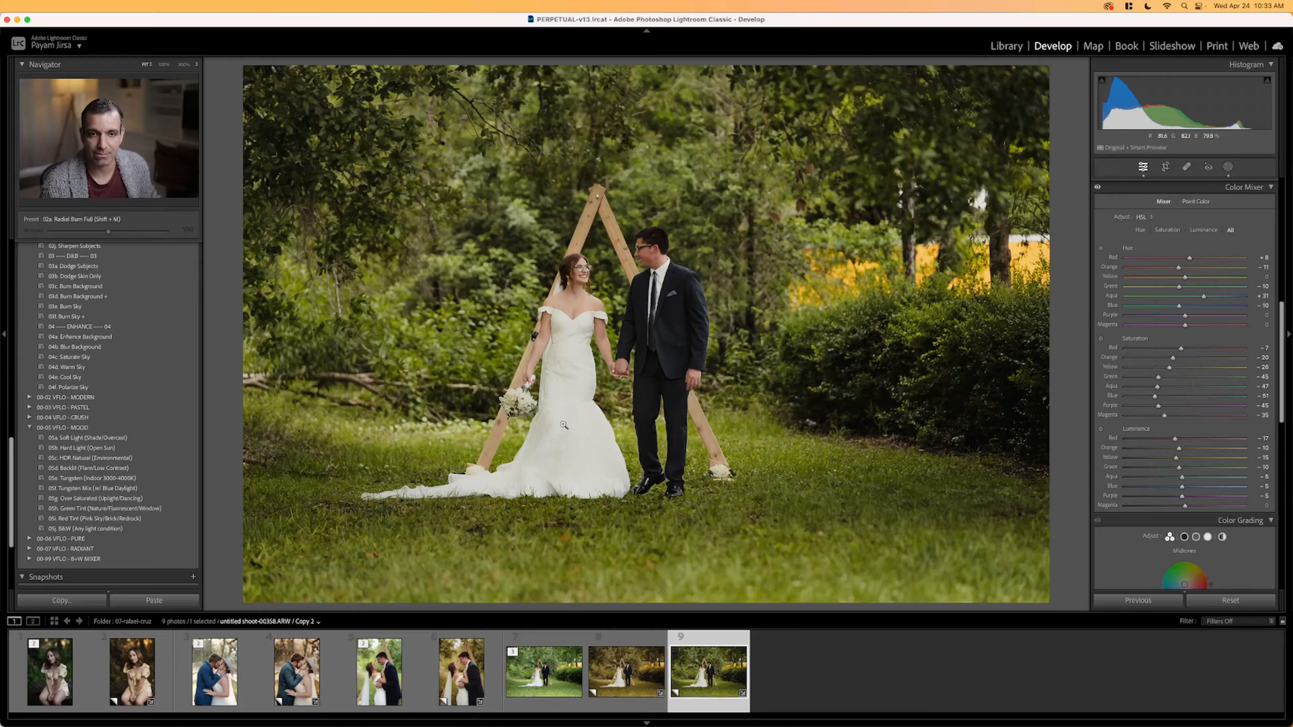
{"action": "left_click", "coordinate": [640, 674]}
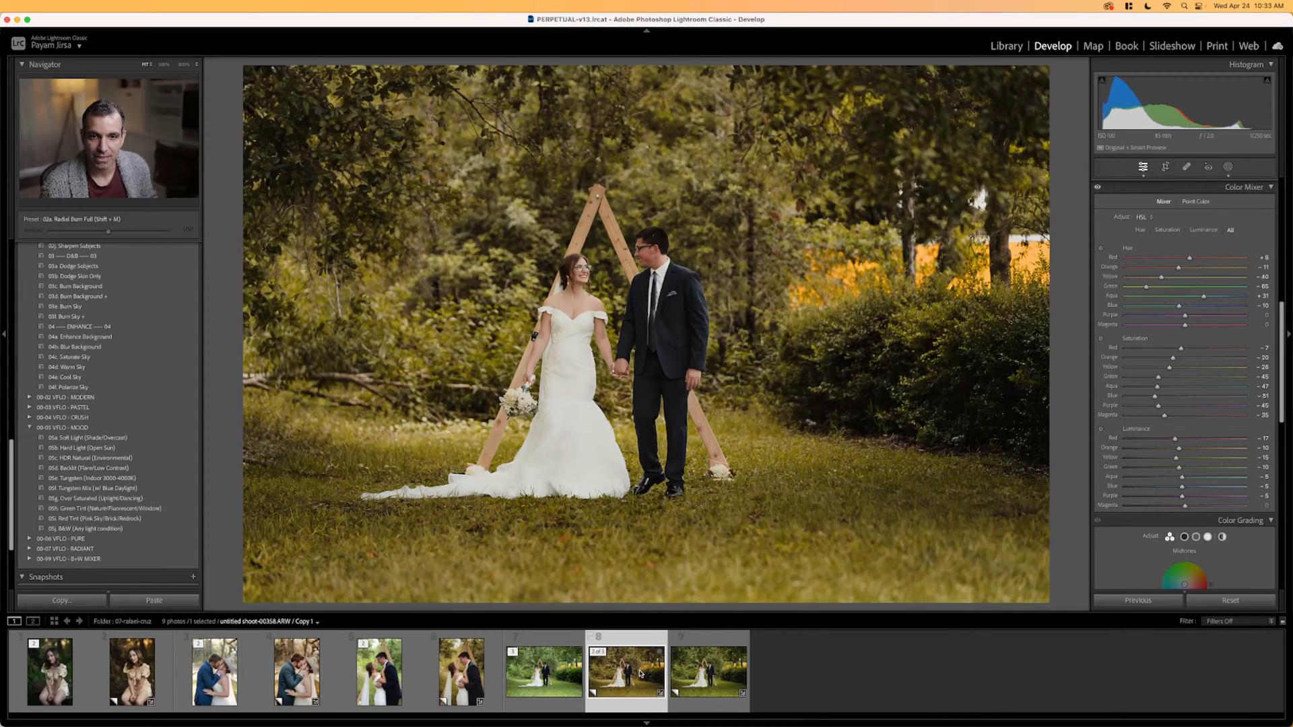
{"action": "key", "text": "Left"}
{"action": "key", "text": "Right"}
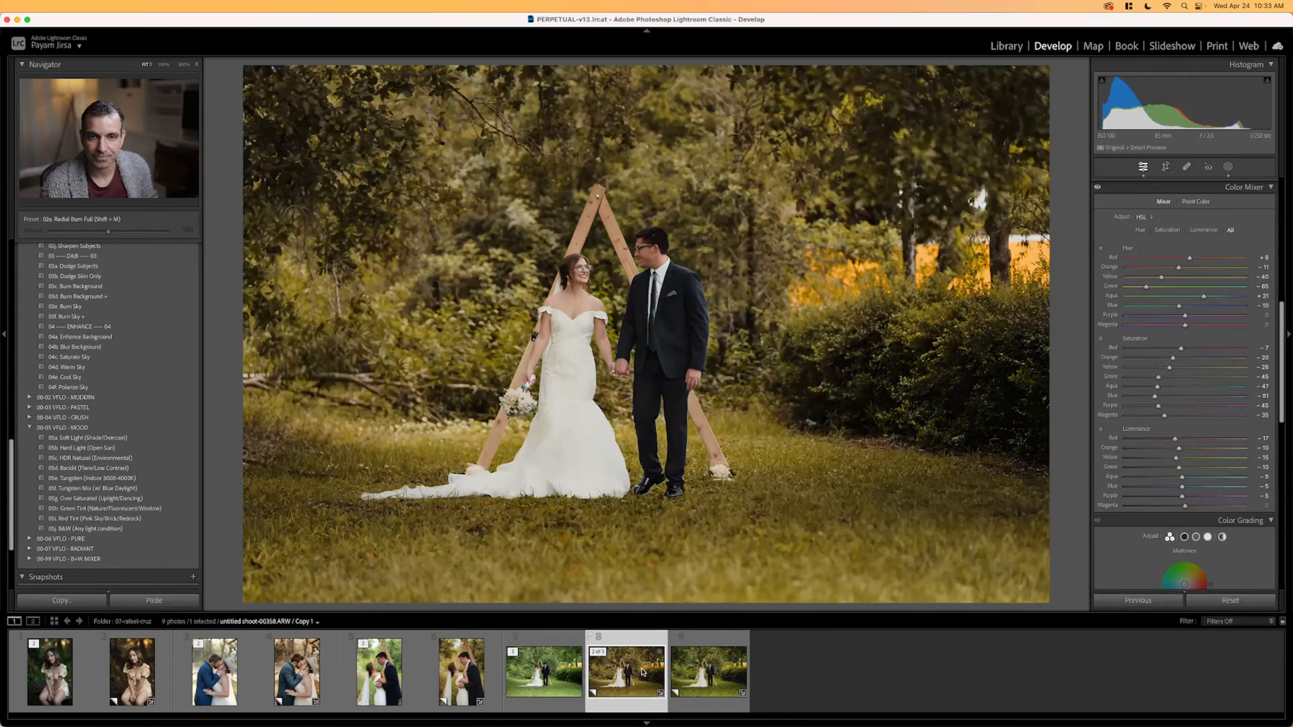
Remove the second virtual copy of the wide shot.
{"action": "left_click", "coordinate": [715, 669]}
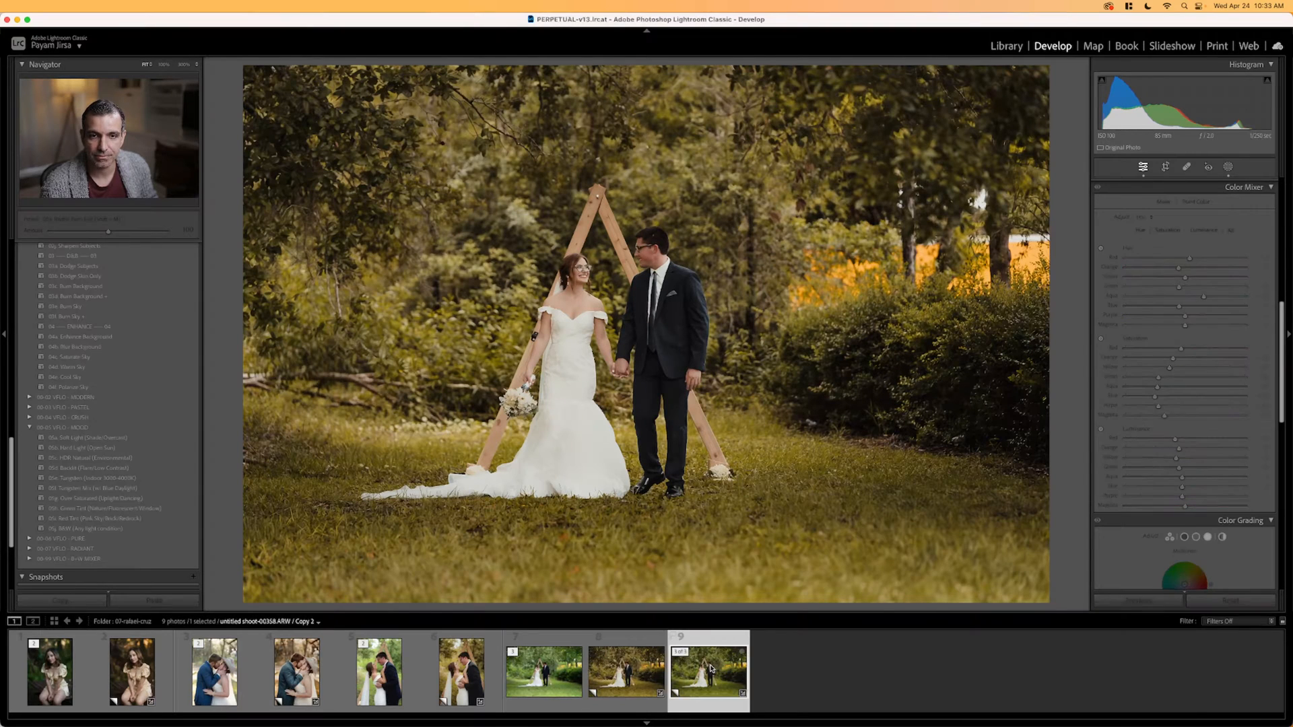
{"action": "right_click", "coordinate": [714, 666]}
{"action": "left_click", "coordinate": [730, 700]}
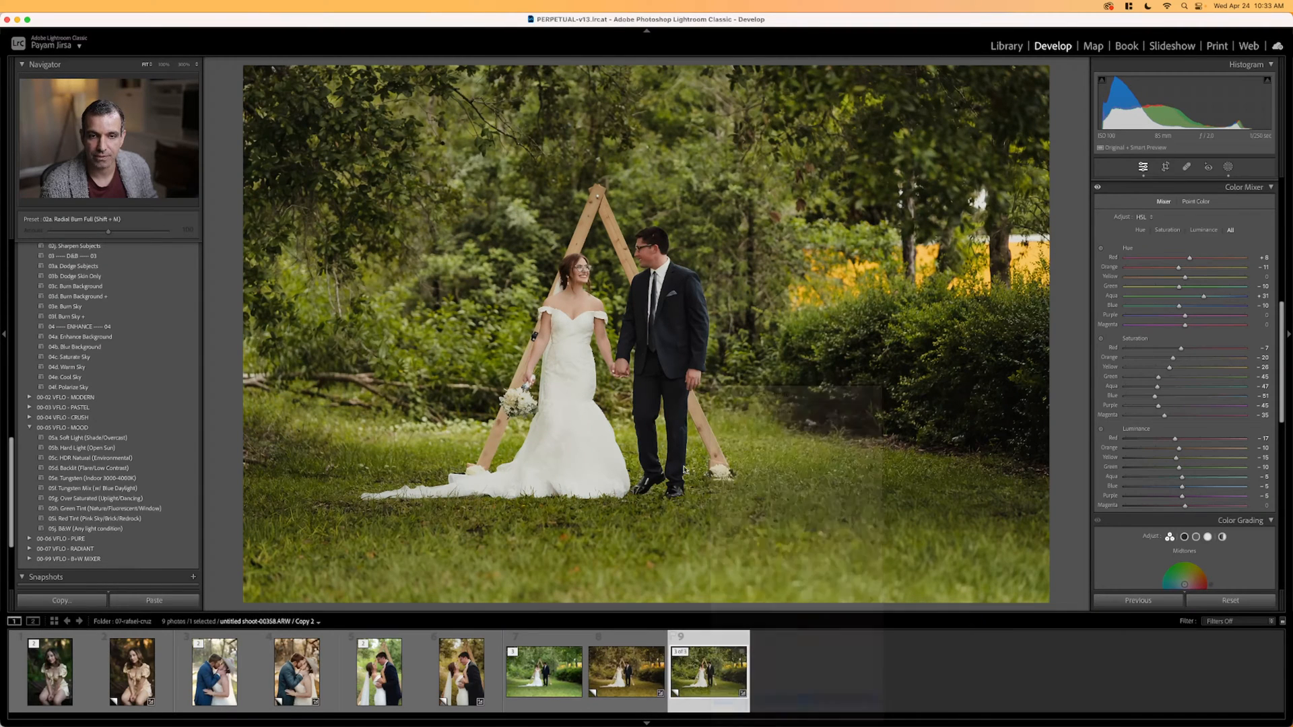
{"action": "left_click", "coordinate": [13, 247]}
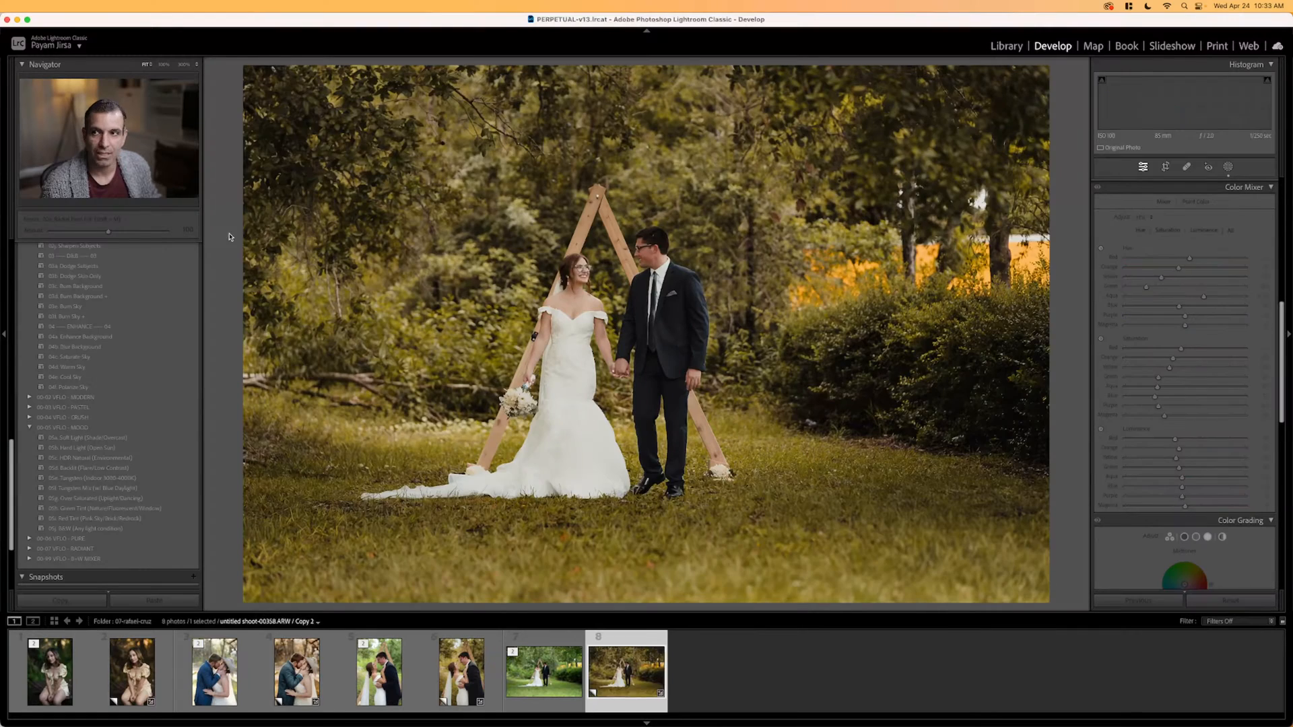
Open folder 08 of the Mood Pack, create virtual copies of all its photos, and select the horse photo's copy.
{"action": "key", "text": "g"}
{"action": "left_click", "coordinate": [121, 501]}
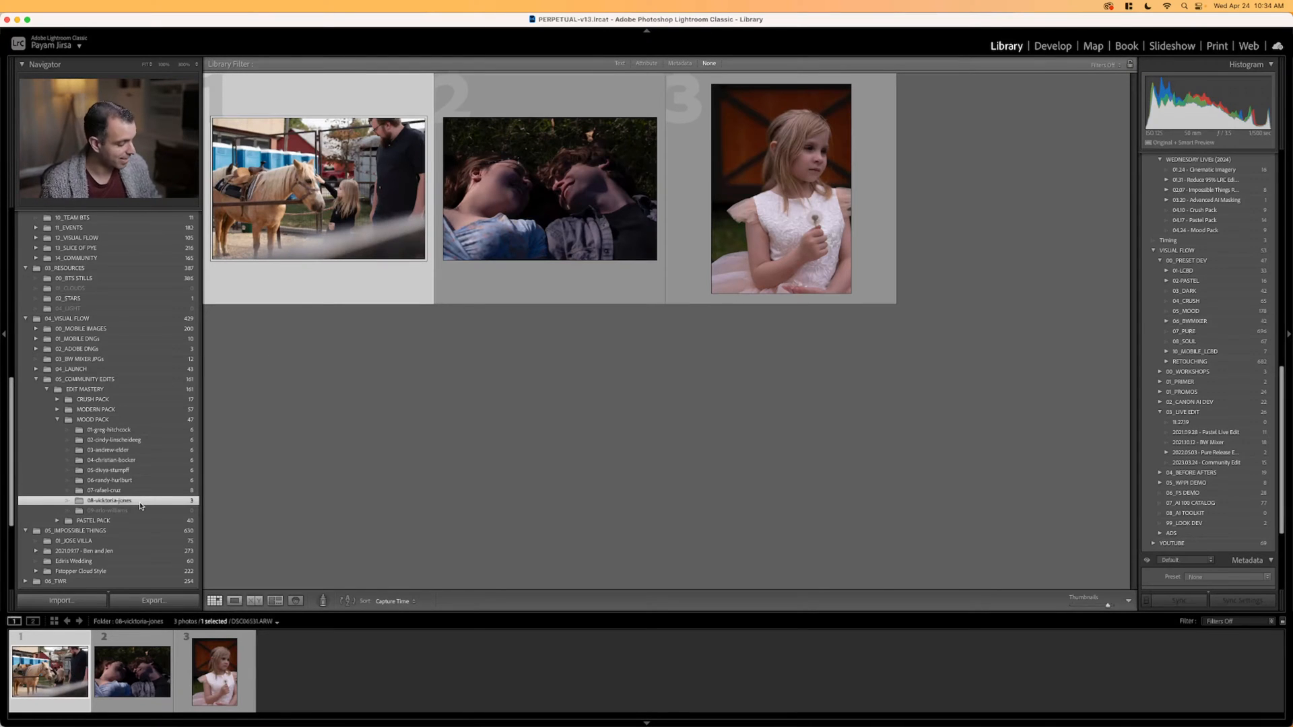
{"action": "key", "text": "d"}
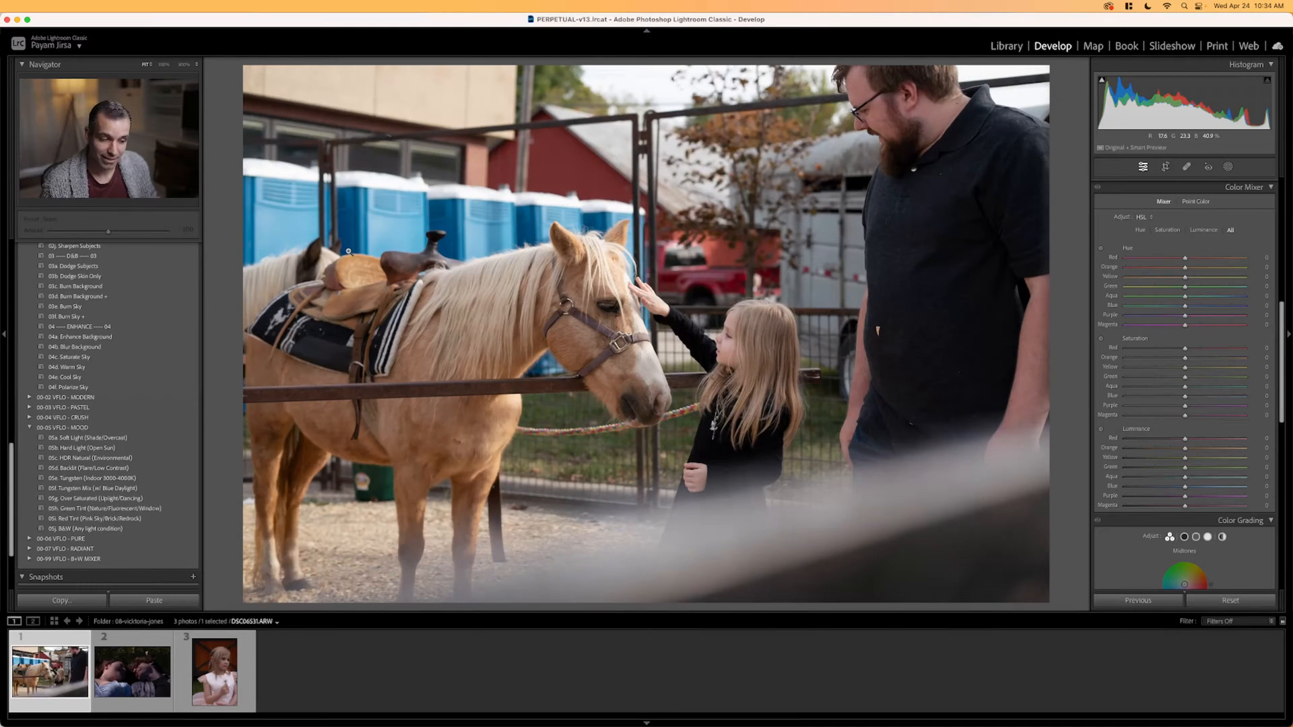
{"action": "key", "text": "super+a"}
{"action": "key", "text": "super+apostrophe"}
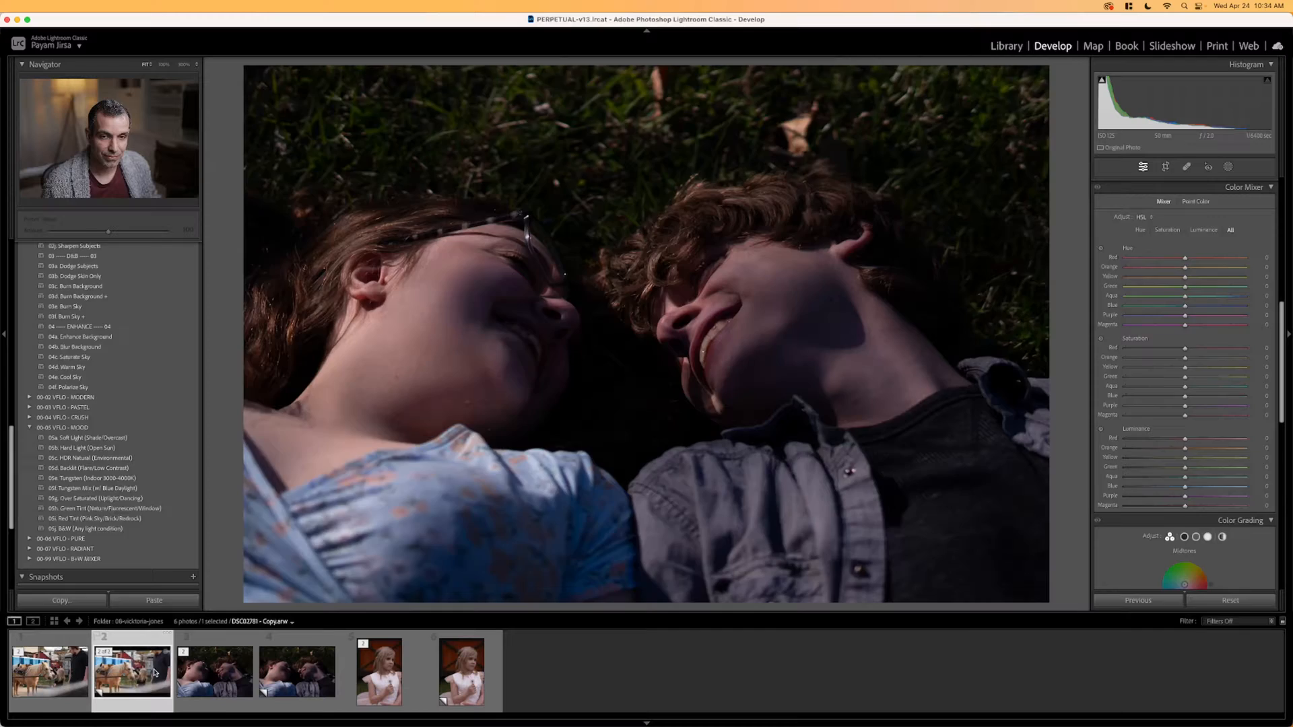
{"action": "left_click", "coordinate": [154, 672]}
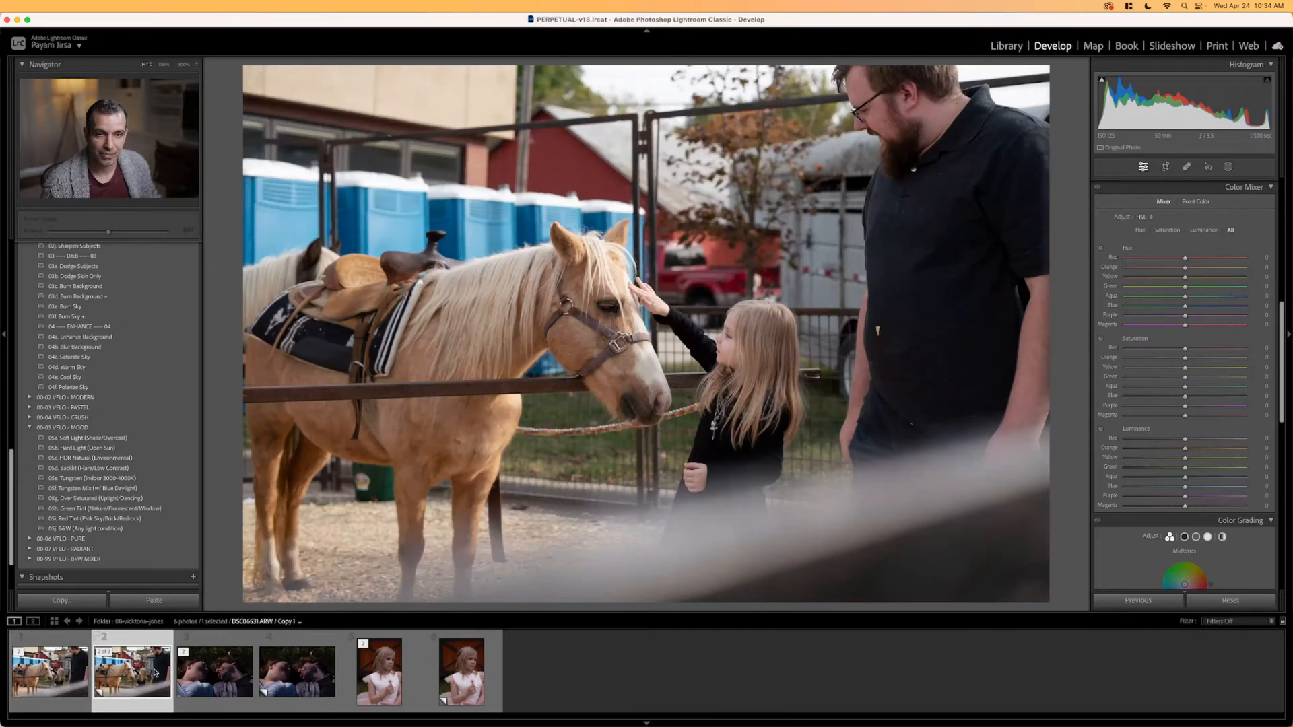
Review the edited photos in folder 07, and reopen the horse photo's copy from folder 08 in the Develop module.
{"action": "key", "text": "g"}
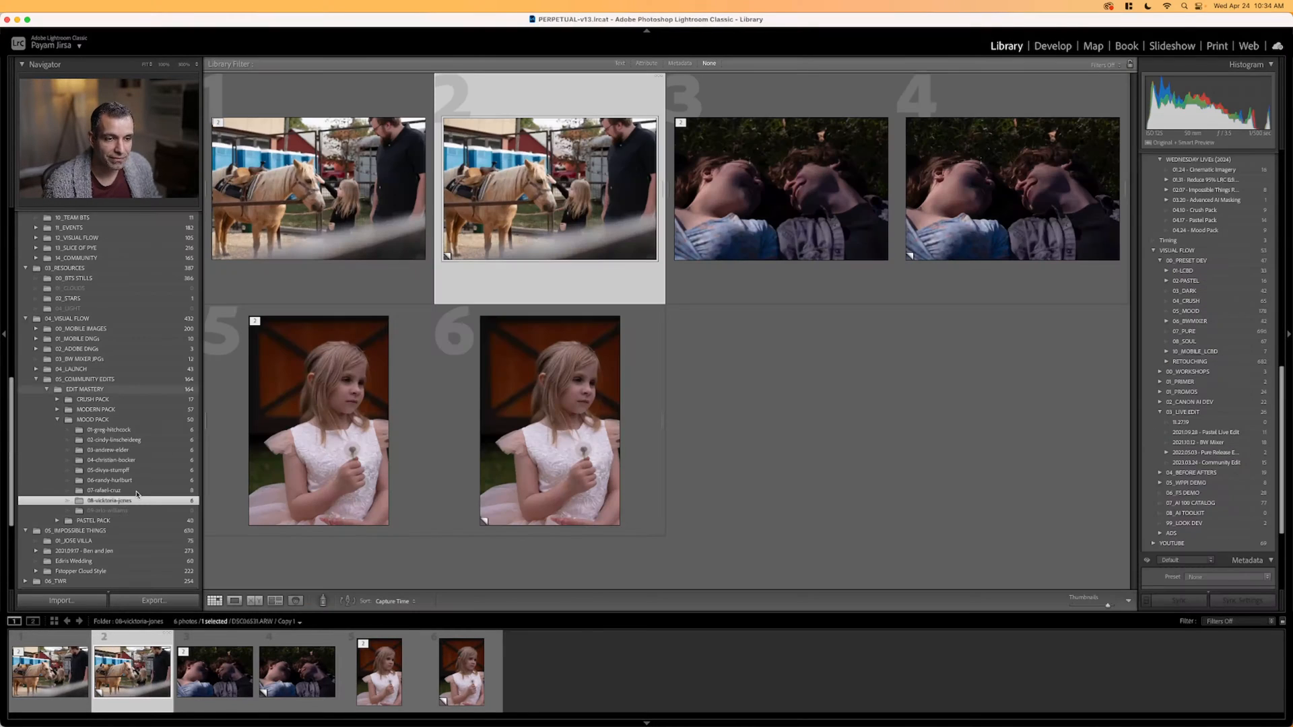
{"action": "left_click", "coordinate": [108, 490]}
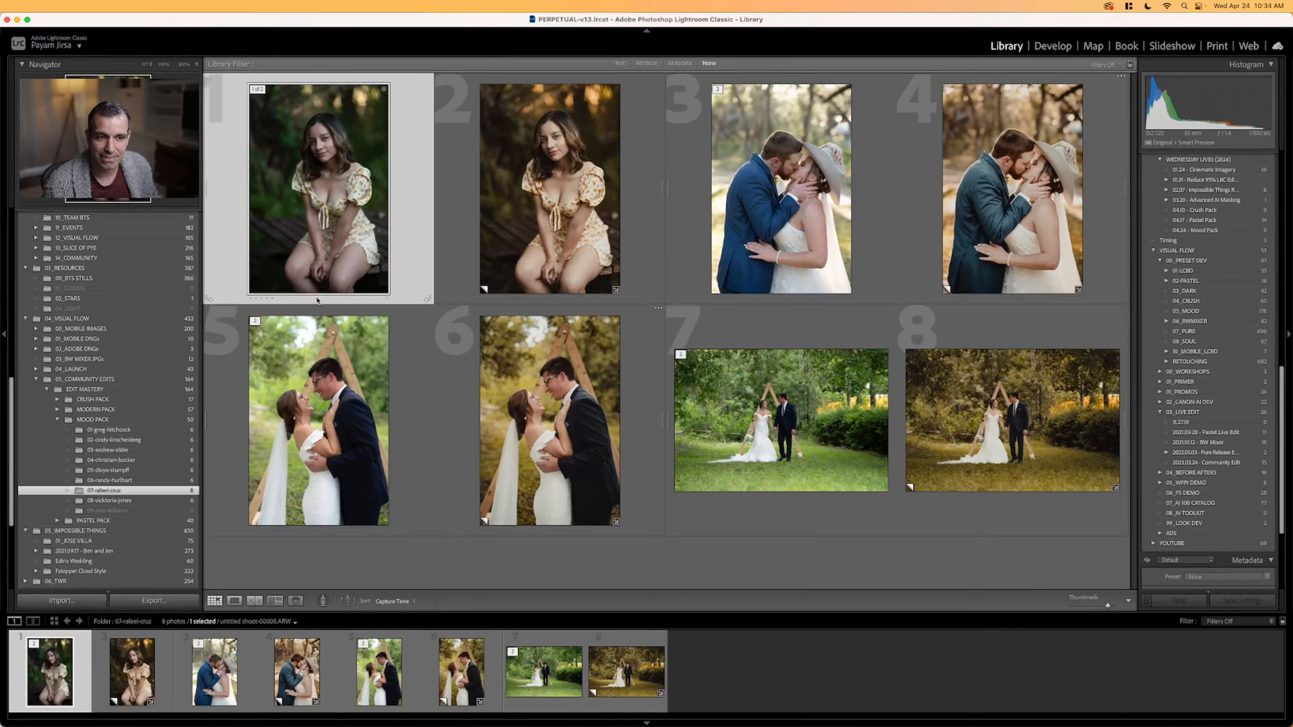
{"action": "left_click", "coordinate": [125, 502]}
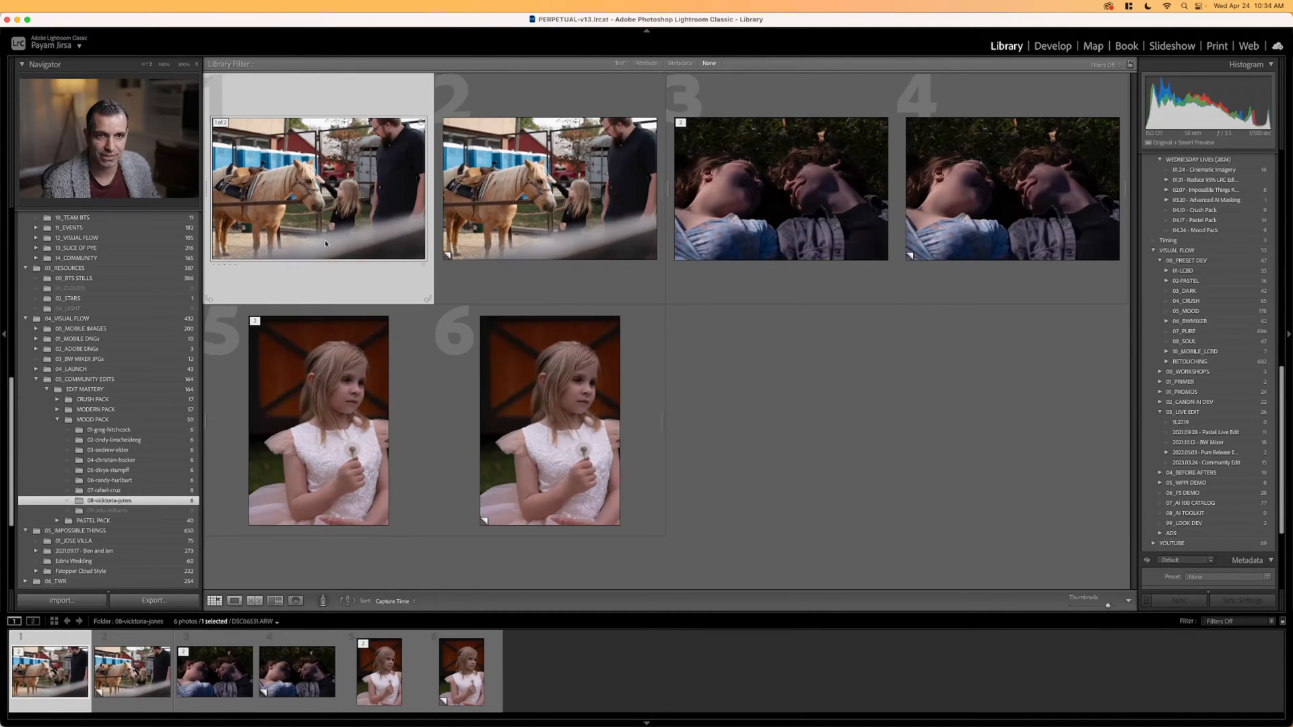
{"action": "key", "text": "d"}
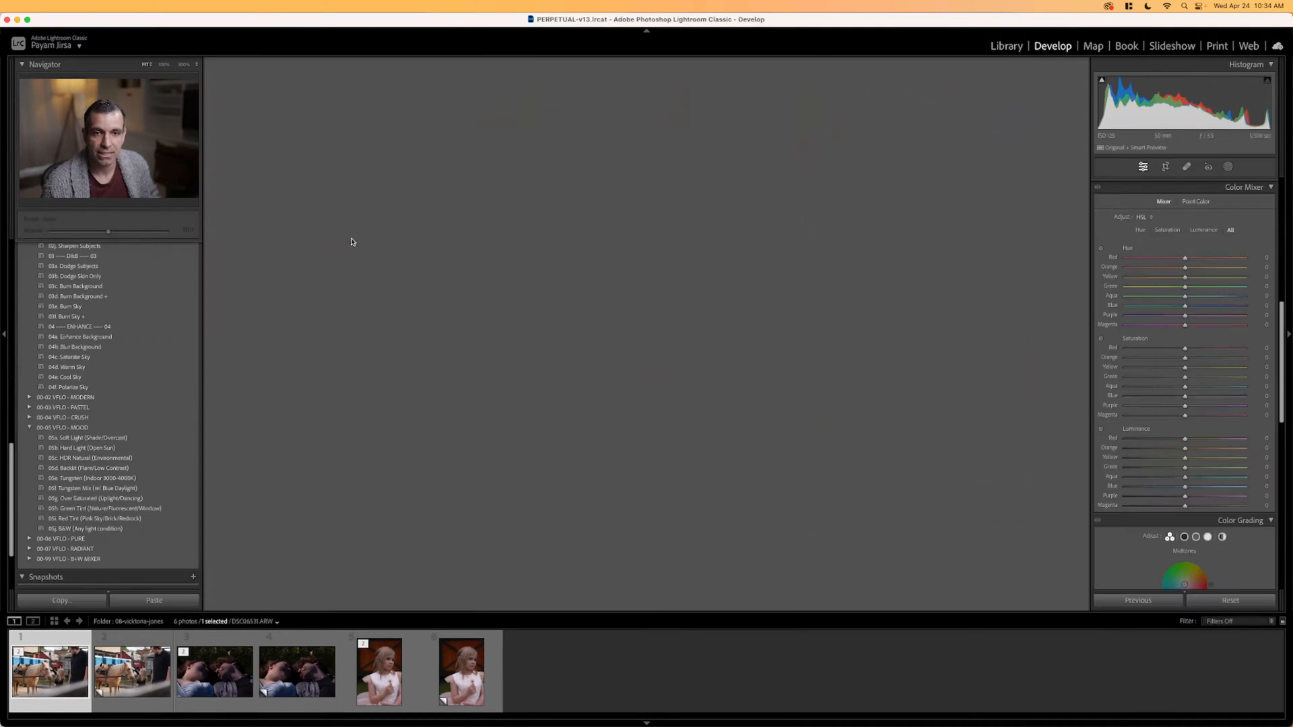
{"action": "key", "text": "Right"}
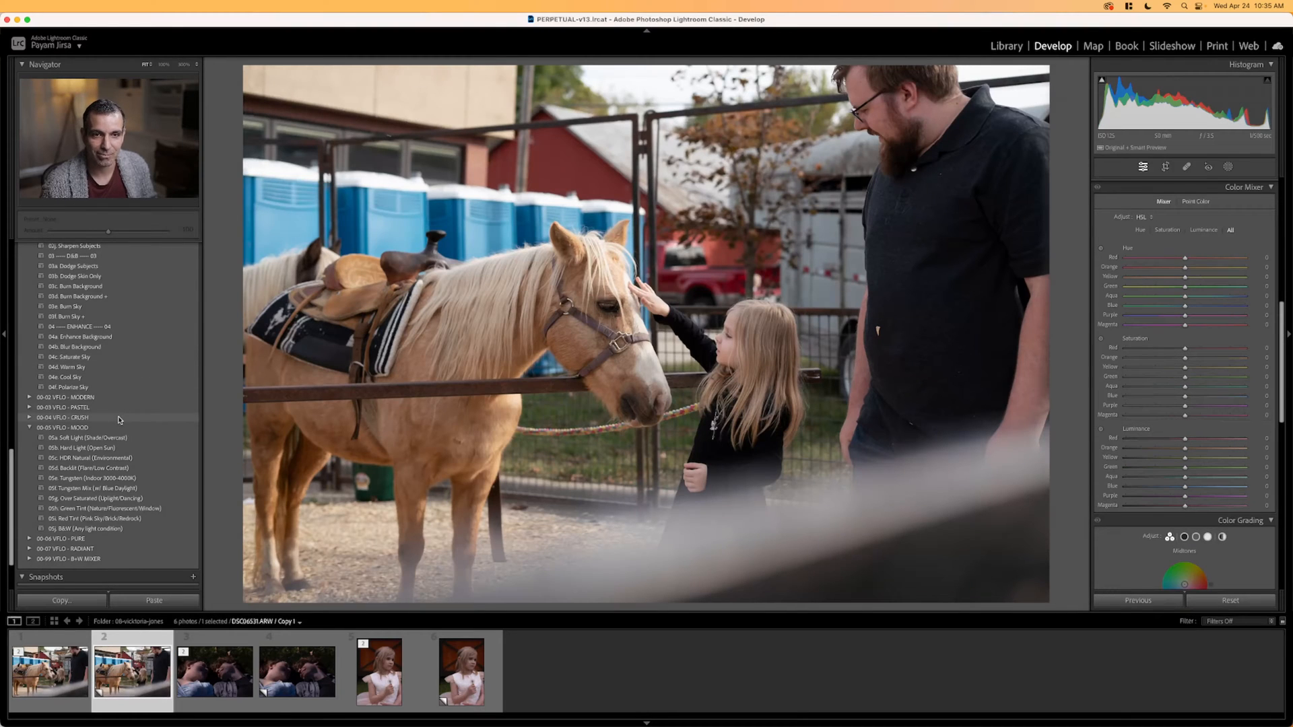
Apply the Mood preset 05a. Soft Light (Shade/Overcast) to the horse photo's copy.
{"action": "scroll", "coordinate": [122, 428], "scroll_direction": "up", "scroll_amount": 2}
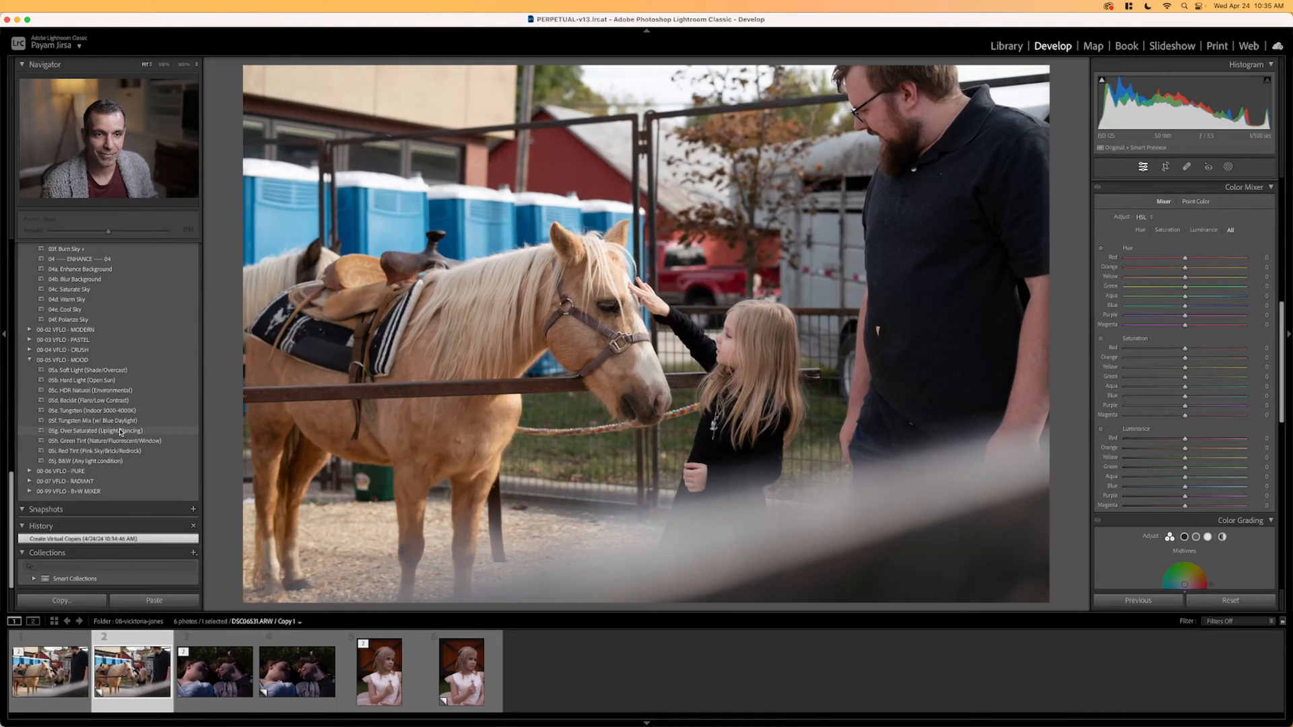
{"action": "scroll", "coordinate": [120, 432], "scroll_direction": "down", "scroll_amount": 4}
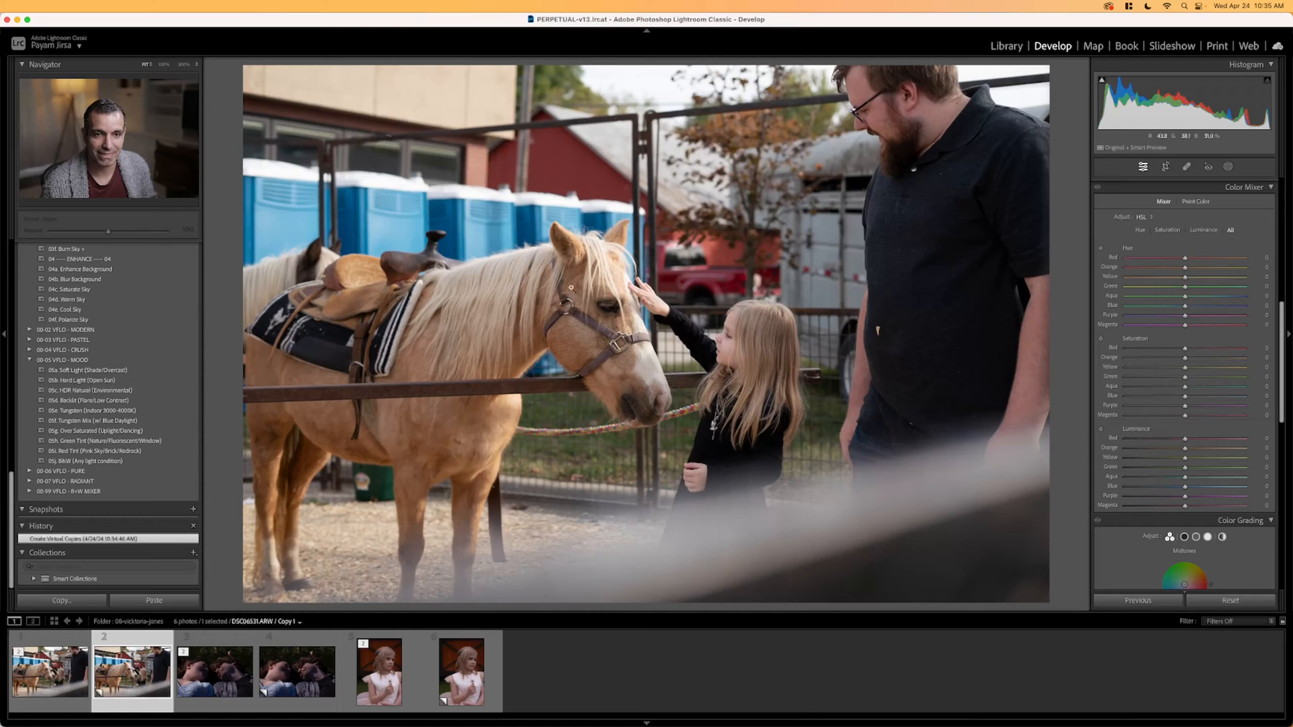
{"action": "left_click", "coordinate": [133, 371]}
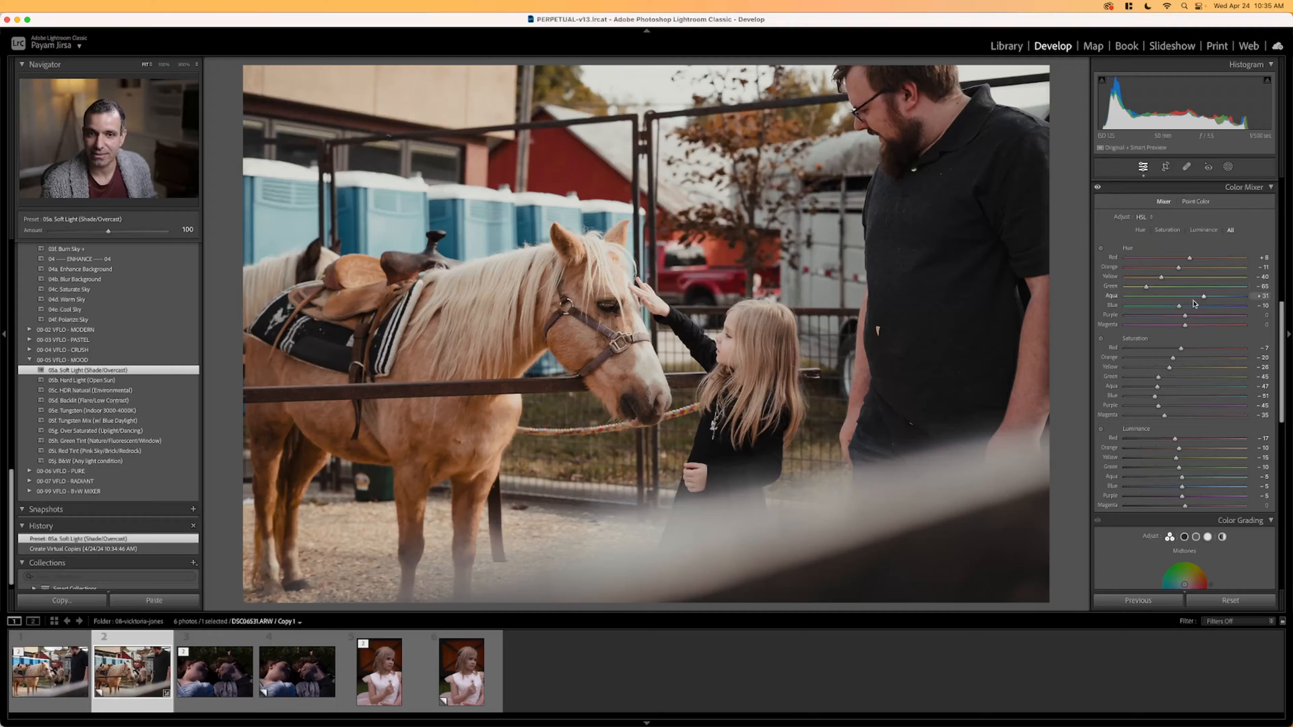
Warm the white balance temperature of the horse photo's copy to 5,950.
{"action": "scroll", "coordinate": [1194, 304], "scroll_direction": "up", "scroll_amount": 5}
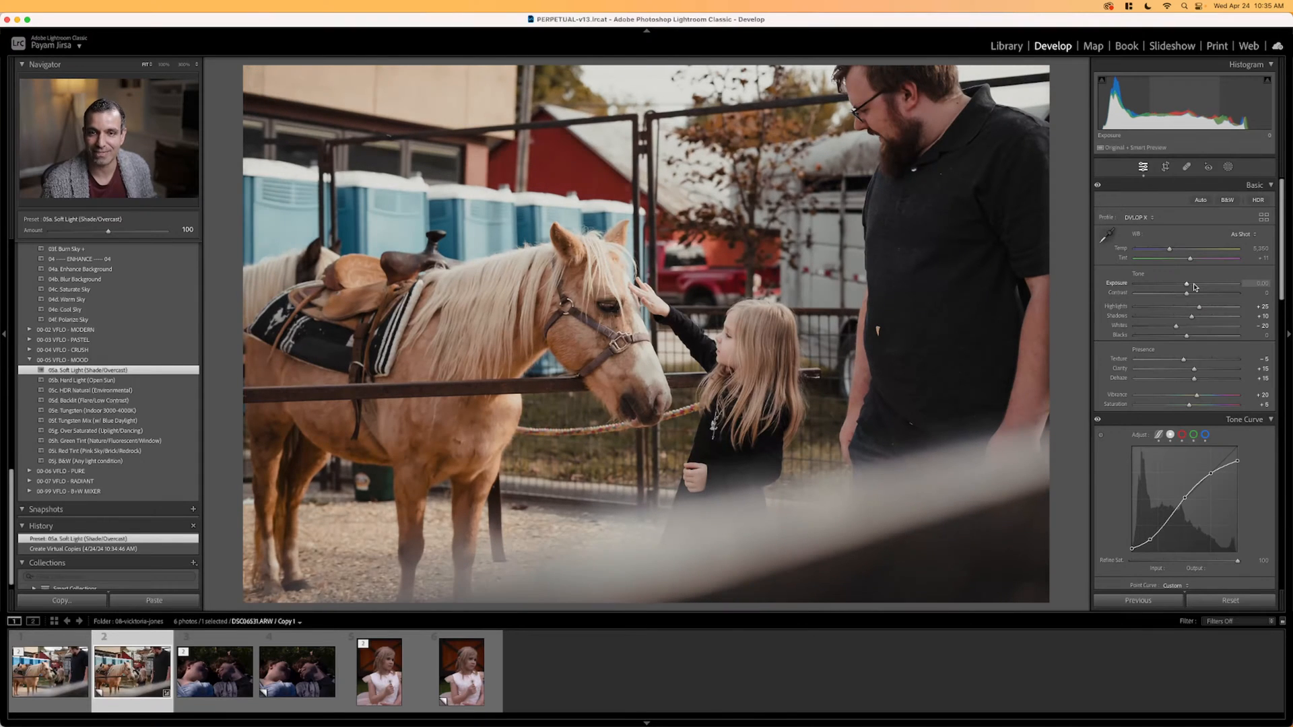
{"action": "key", "text": "shift+Up"}
{"action": "key", "text": "shift+Up"}
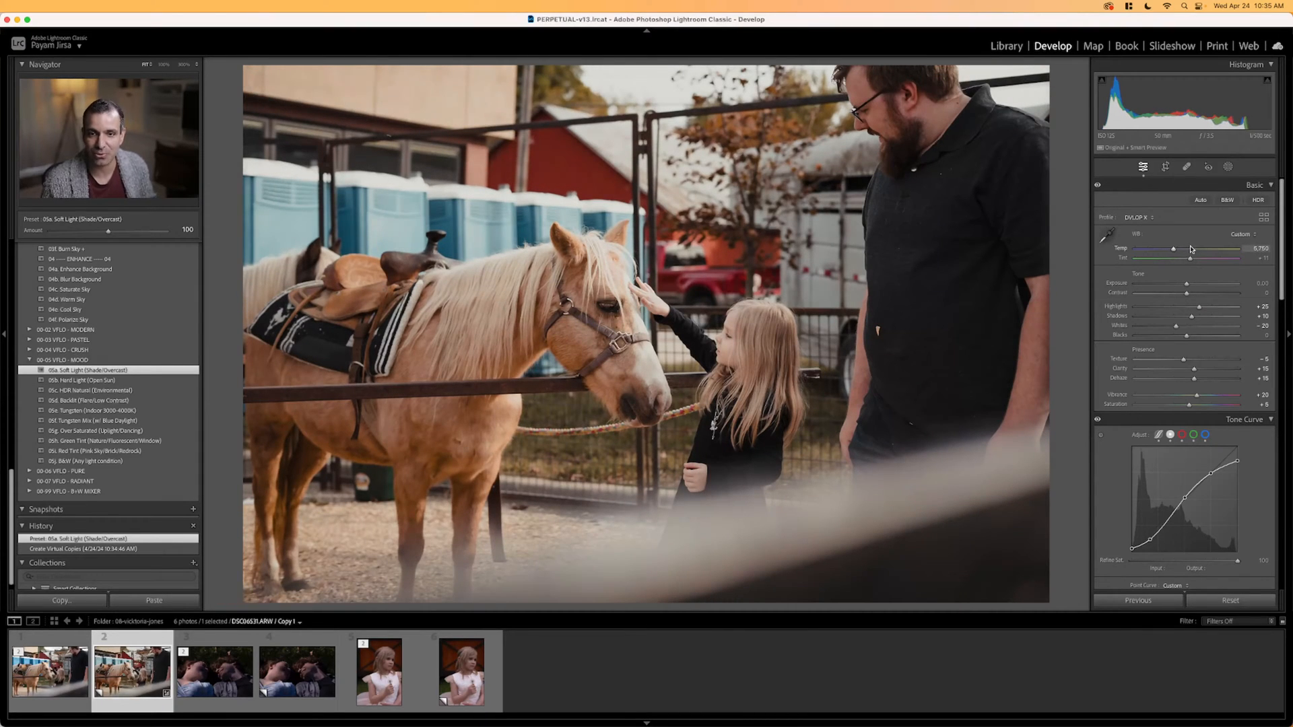
{"action": "key", "text": "Up"}
{"action": "key", "text": "Up"}
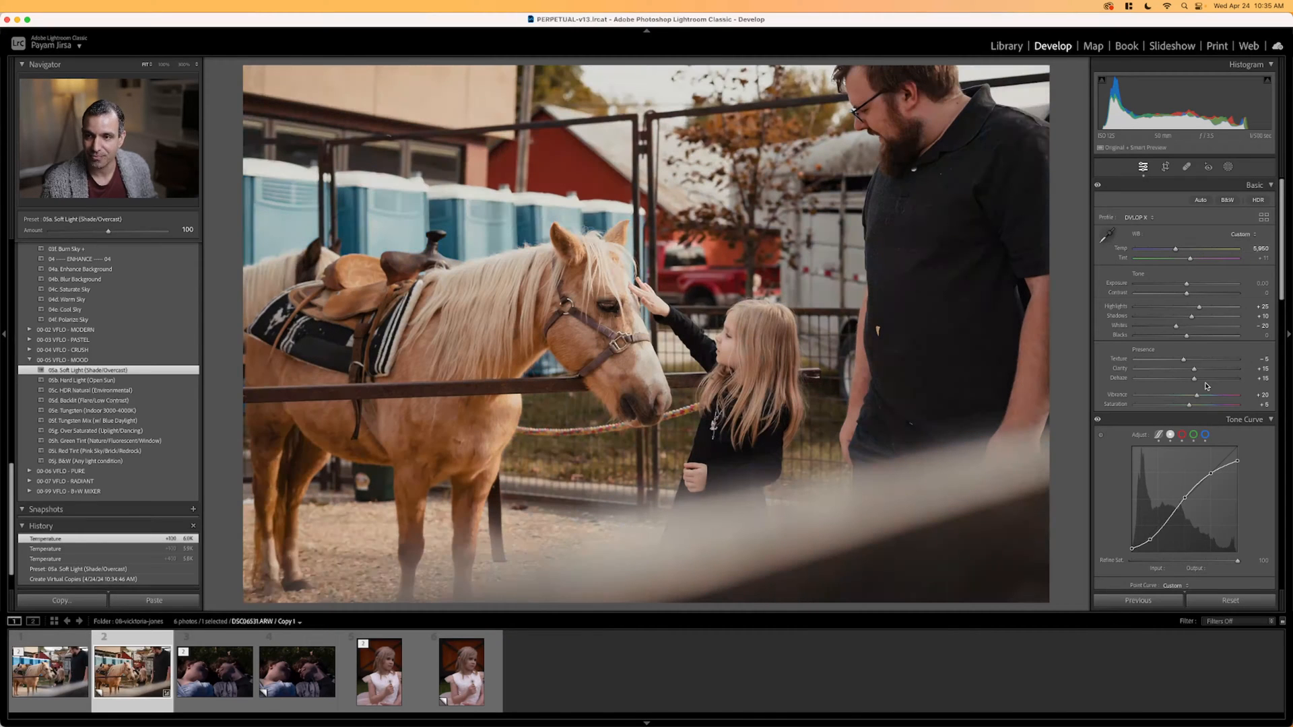
Set clarity to +25 and contrast to +10 on the horse photo's copy.
{"action": "key", "text": "shift+Up"}
{"action": "key", "text": "Down"}
{"action": "key", "text": "Down"}
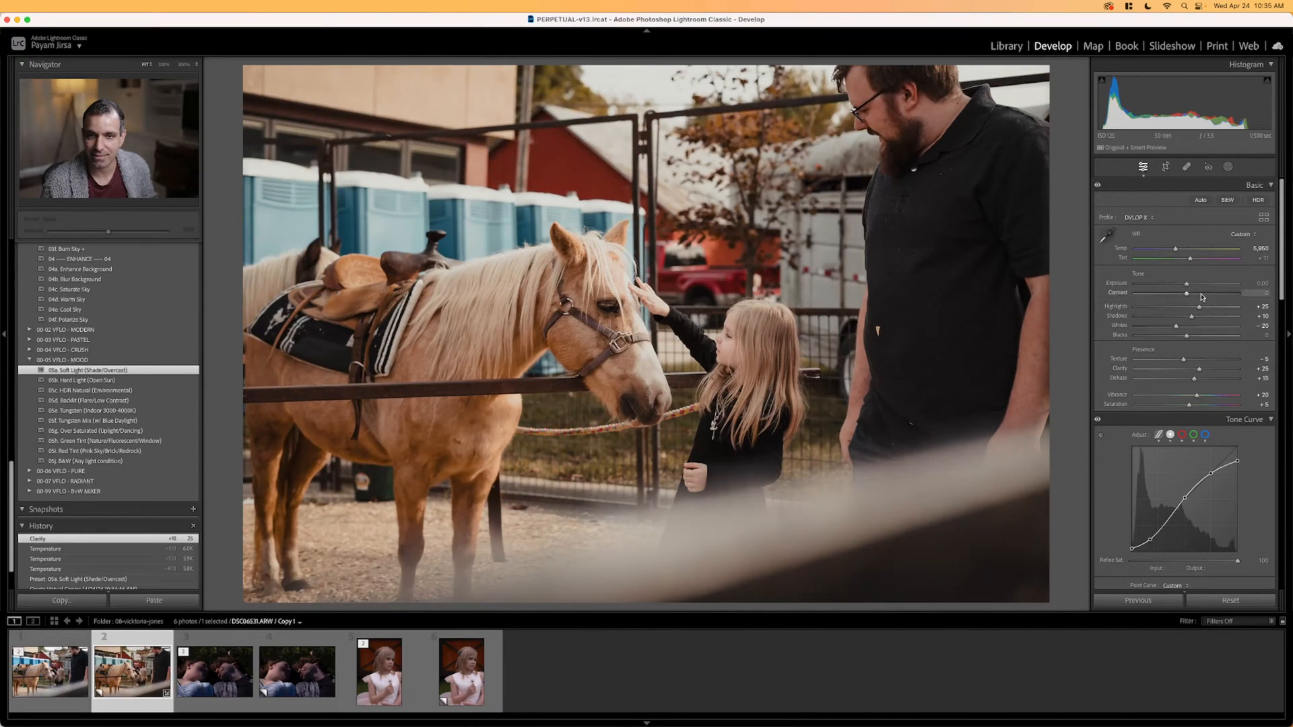
{"action": "key", "text": "Up"}
{"action": "key", "text": "Up"}
{"action": "key", "text": "Up"}
{"action": "key", "text": "Down"}
Apply the 02a. Radial Burn Full preset to the horse photo's copy.
{"action": "scroll", "coordinate": [135, 410], "scroll_direction": "up", "scroll_amount": 10}
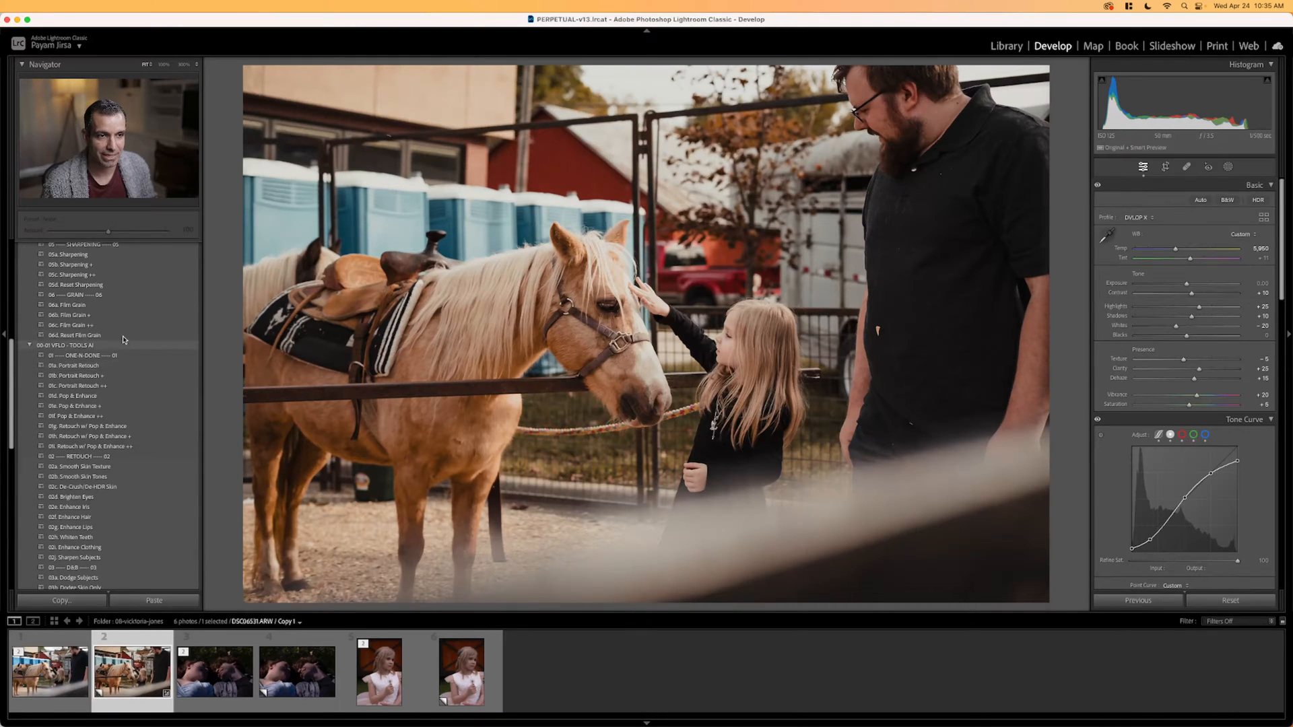
{"action": "scroll", "coordinate": [124, 340], "scroll_direction": "up", "scroll_amount": 5}
{"action": "scroll", "coordinate": [125, 331], "scroll_direction": "up", "scroll_amount": 4}
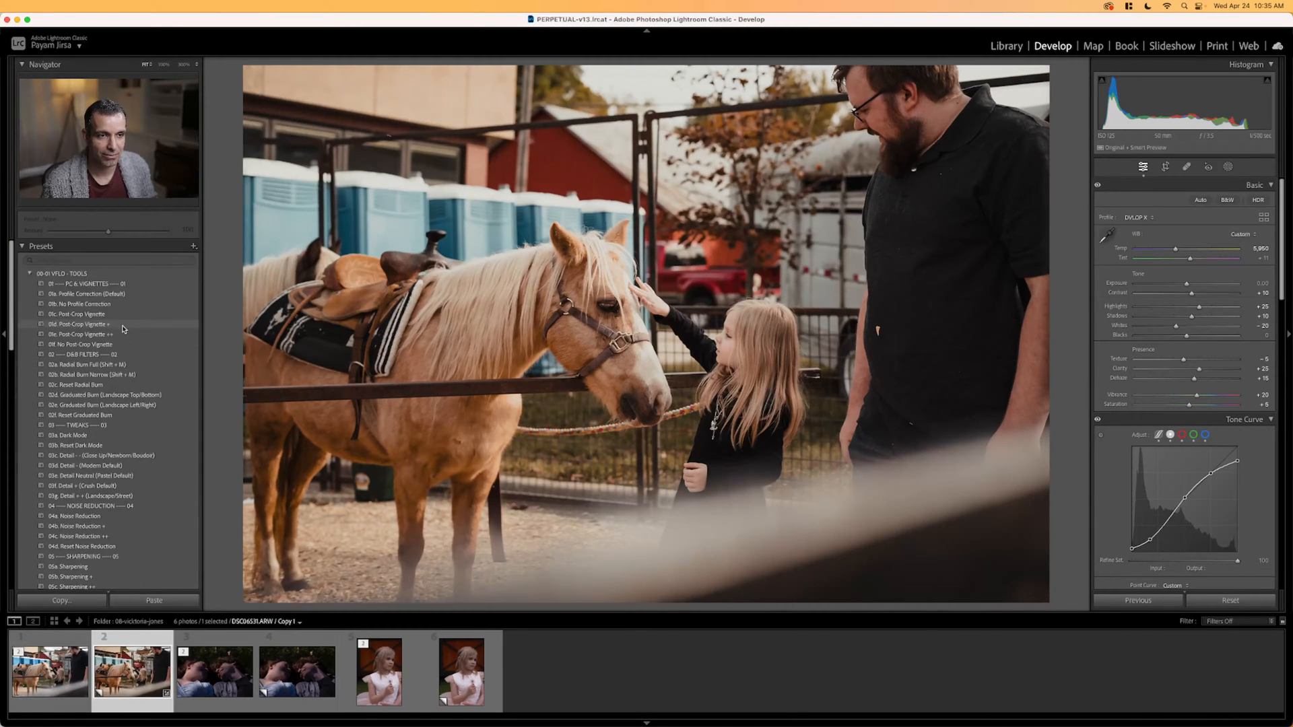
{"action": "scroll", "coordinate": [123, 333], "scroll_direction": "down", "scroll_amount": 6}
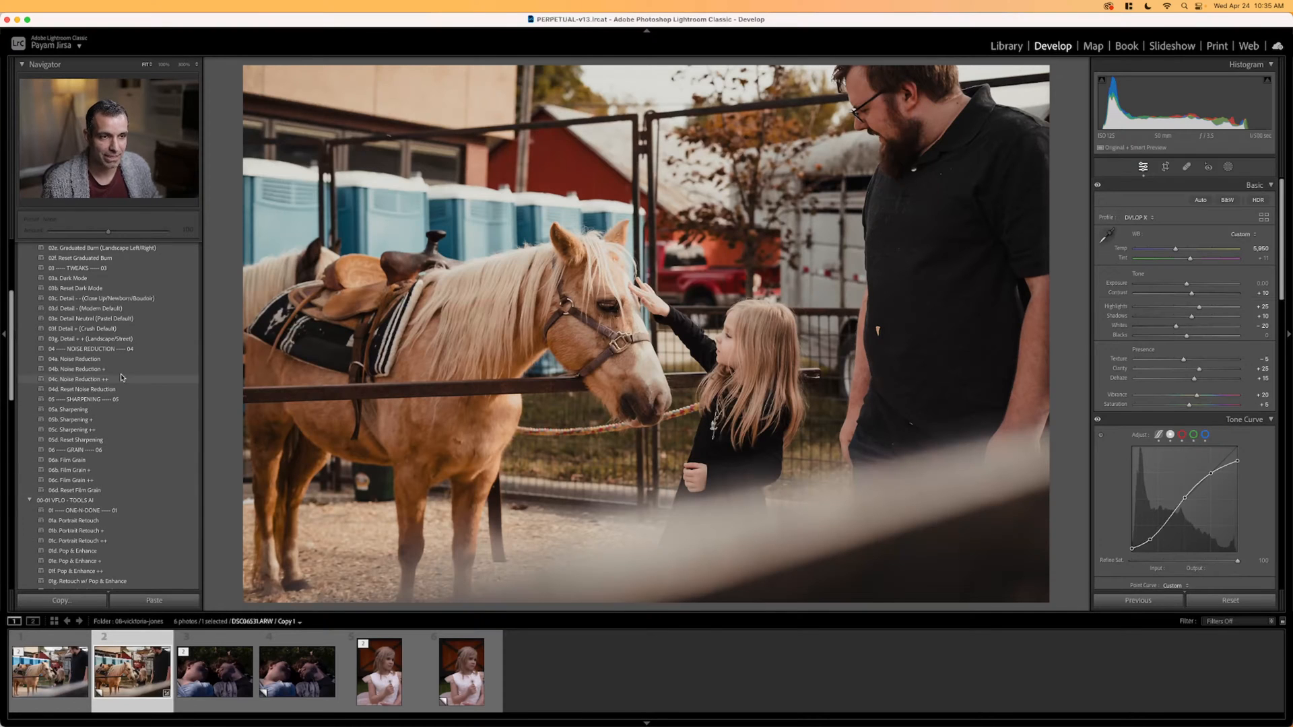
{"action": "scroll", "coordinate": [122, 378], "scroll_direction": "up", "scroll_amount": 6}
{"action": "left_click", "coordinate": [103, 365]}
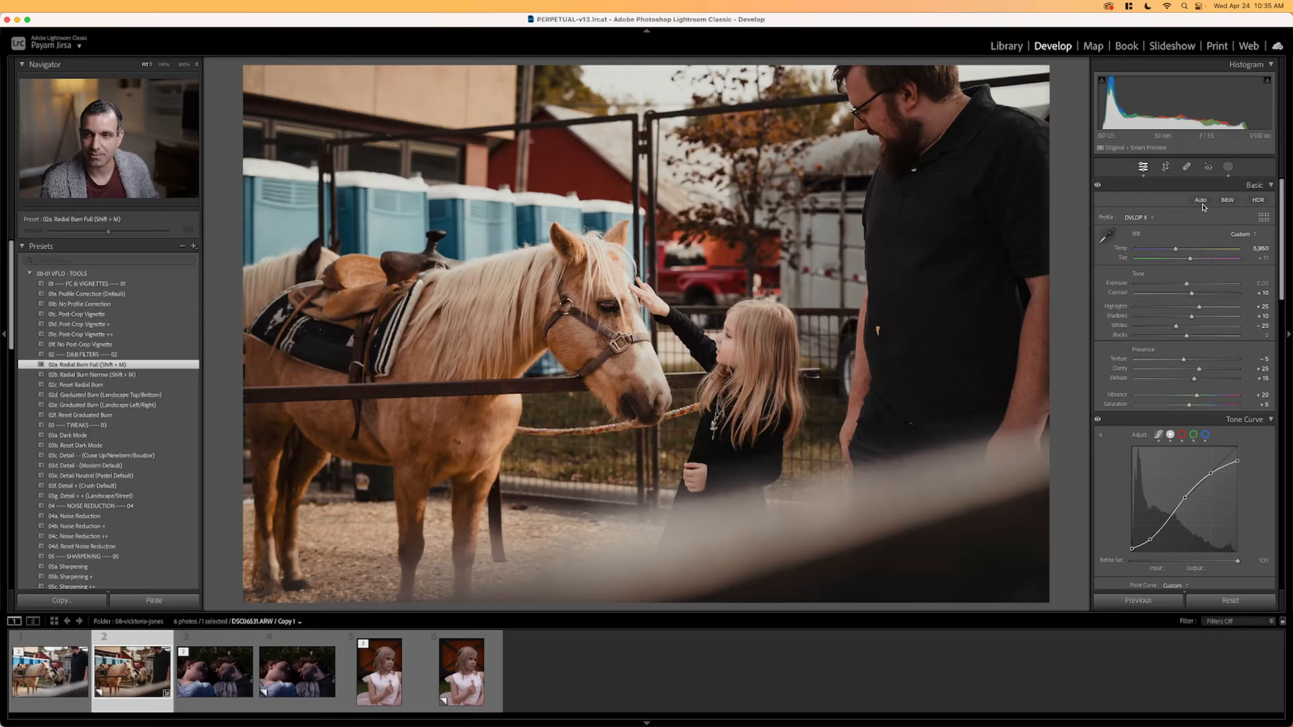
Check the radial burn mask on the horse photo's copy and compare the edit with its original.
{"action": "left_click", "coordinate": [1228, 167]}
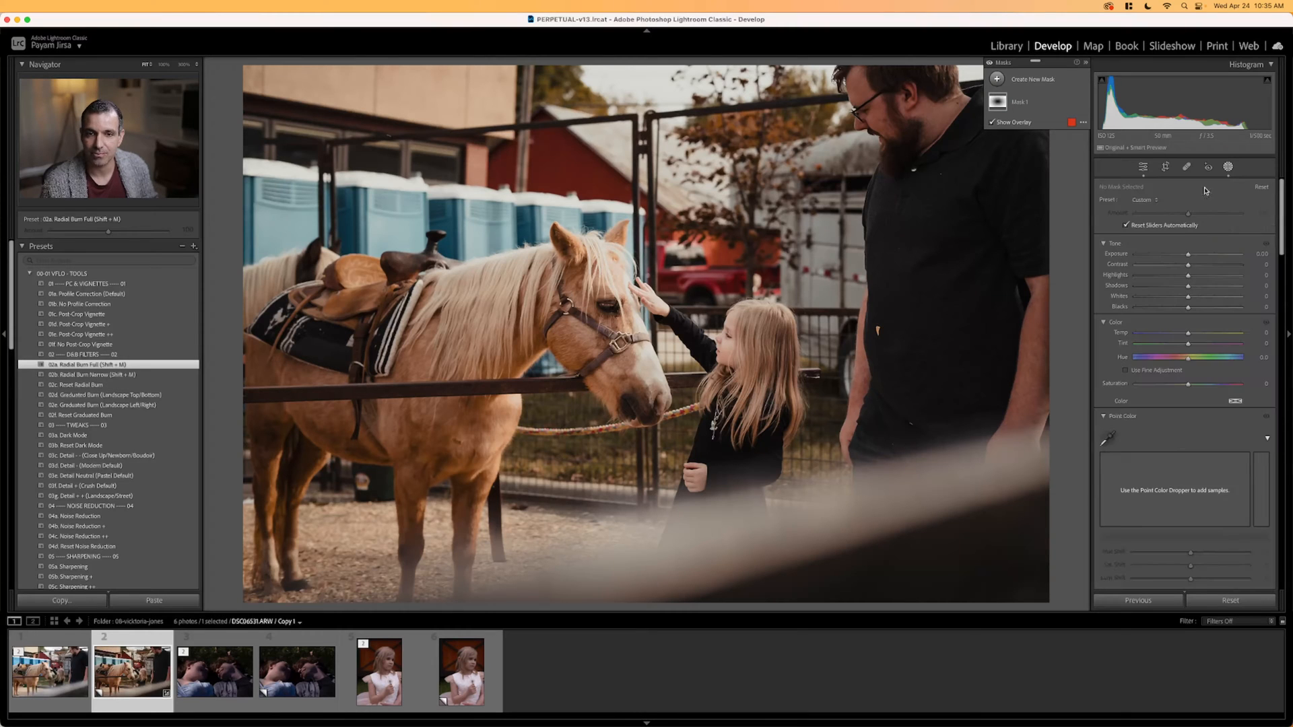
{"action": "left_click", "coordinate": [1233, 167]}
{"action": "key", "text": "Left"}
{"action": "key", "text": "Right"}
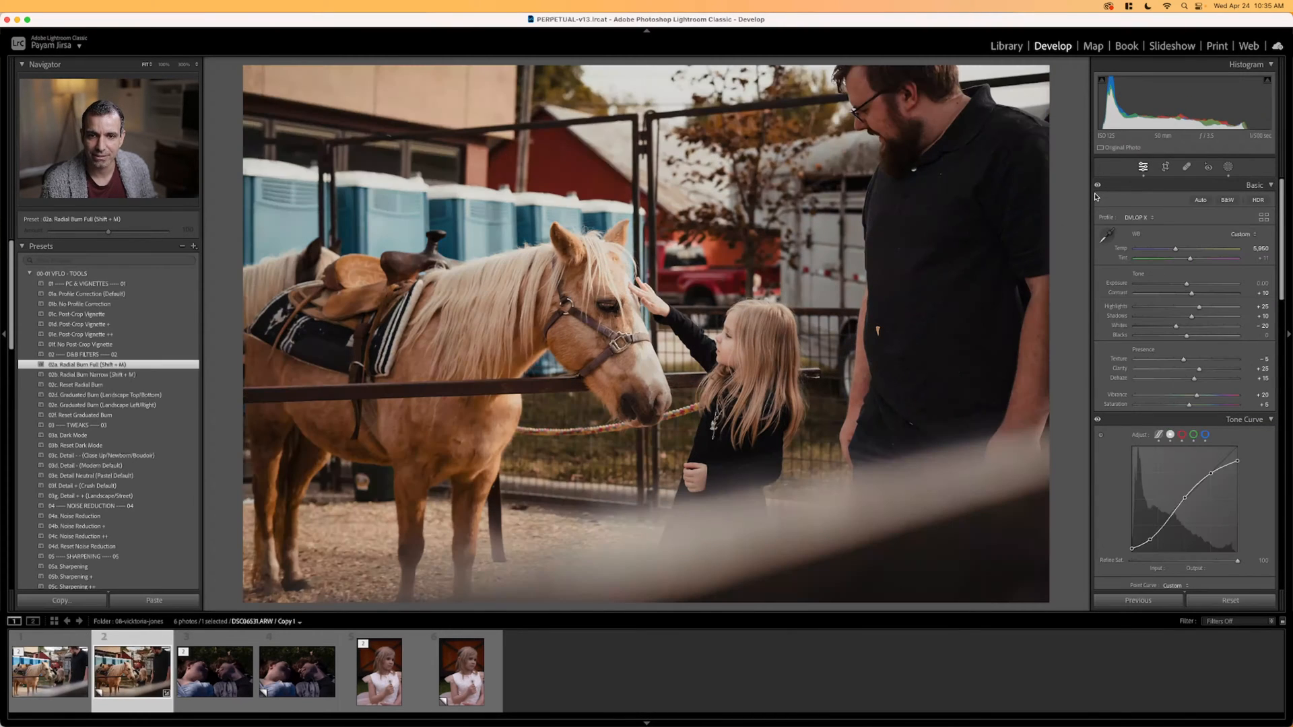
{"action": "key", "text": "Left"}
{"action": "key", "text": "Right"}
Open the virtual copy of the couple lying on the grass and raise its exposure to +1.50.
{"action": "key", "text": "Right"}
{"action": "key", "text": "Right"}
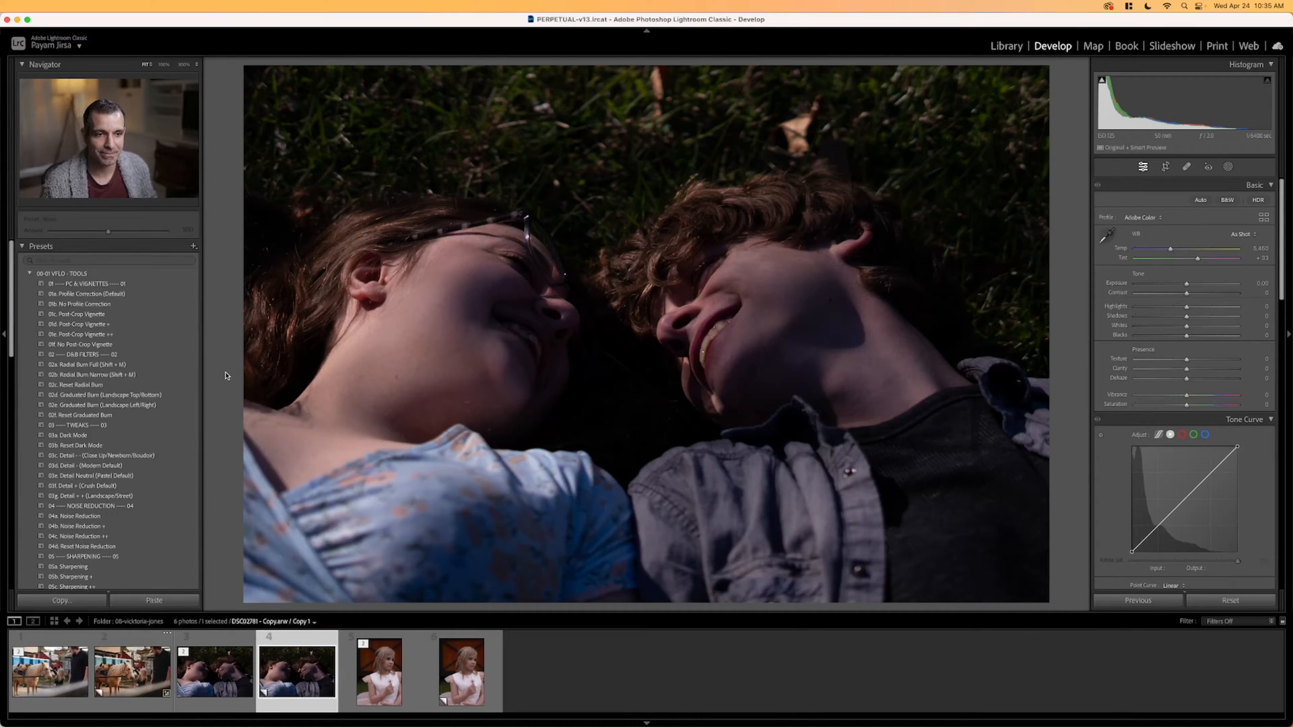
{"action": "key", "text": "g"}
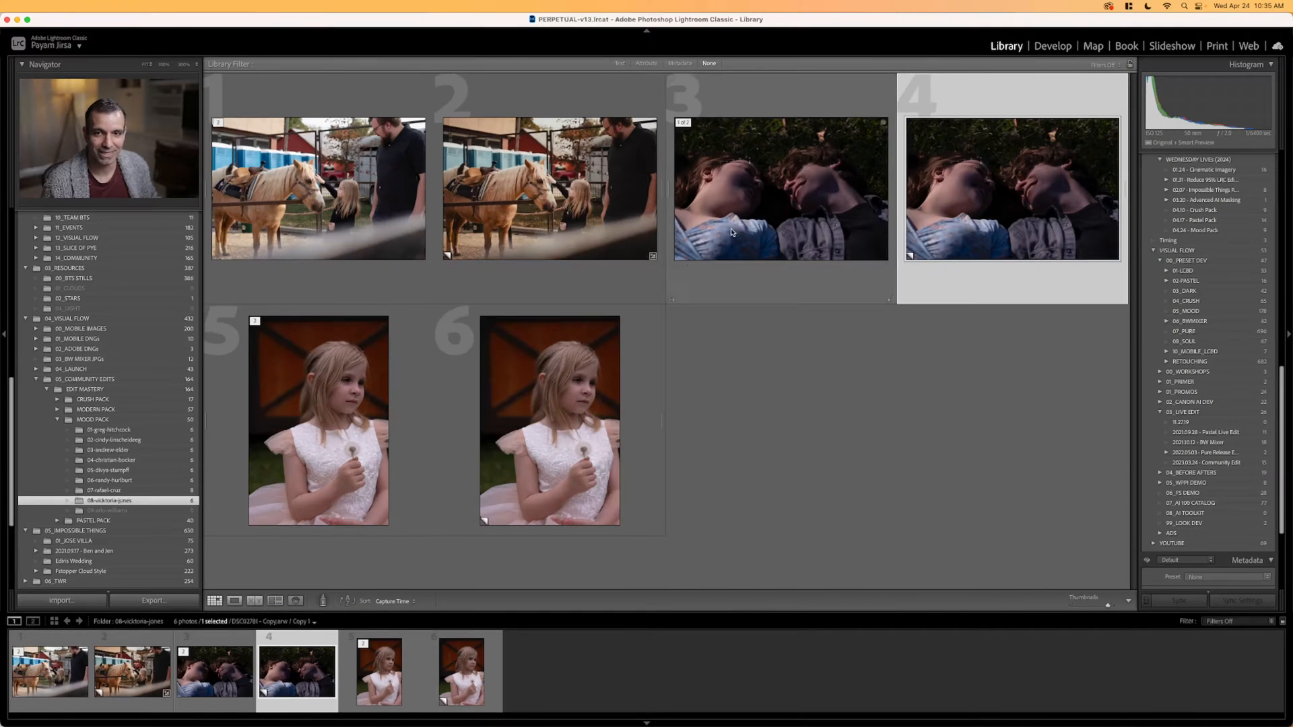
{"action": "key", "text": "d"}
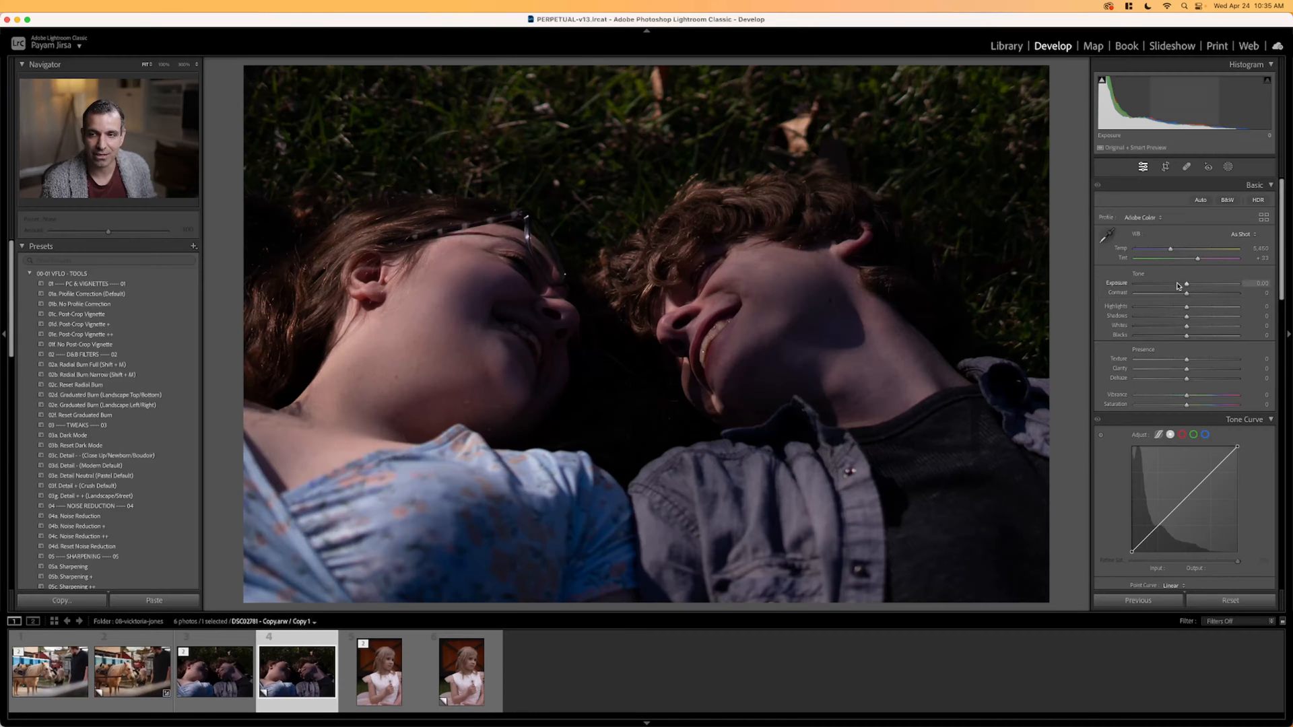
{"action": "left_click_drag", "start_coordinate": [1189, 286], "coordinate": [1202, 283]}
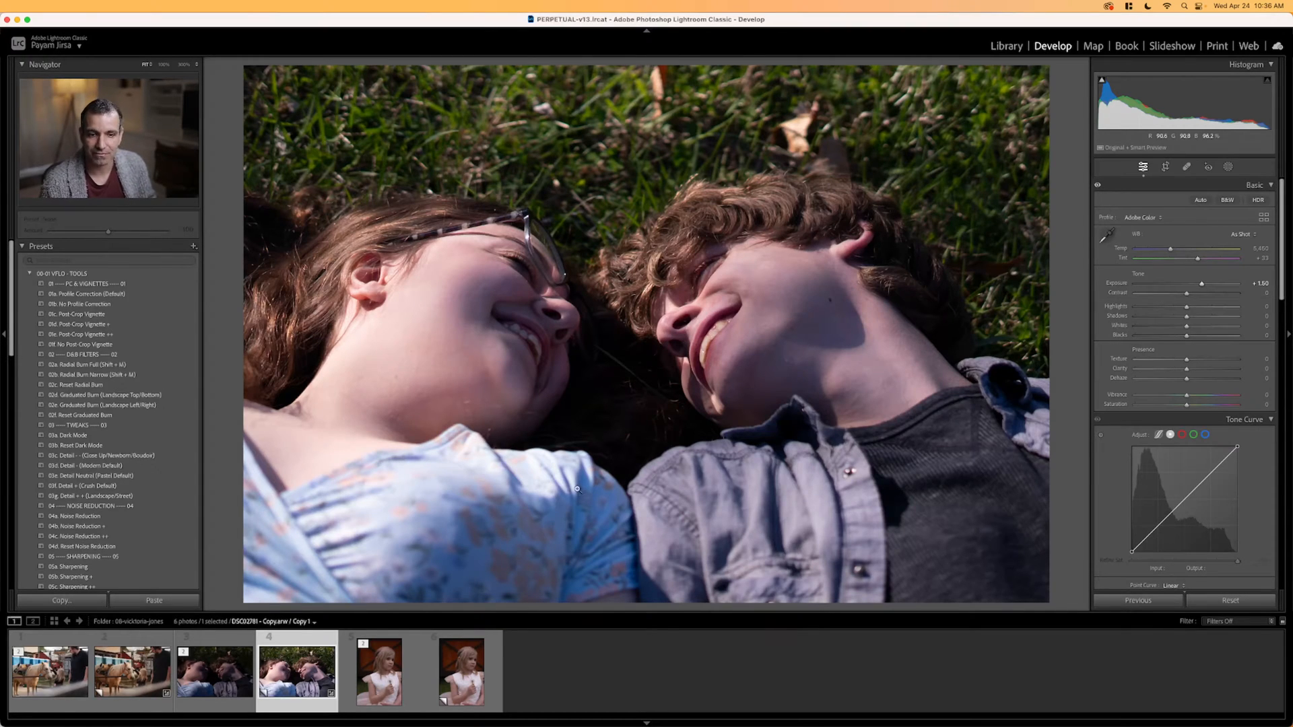
Try the Mood preset 05a. Soft Light on the couple's copy, and apply 05b. Hard Light (Open Sun) instead.
{"action": "scroll", "coordinate": [127, 361], "scroll_direction": "down", "scroll_amount": 15}
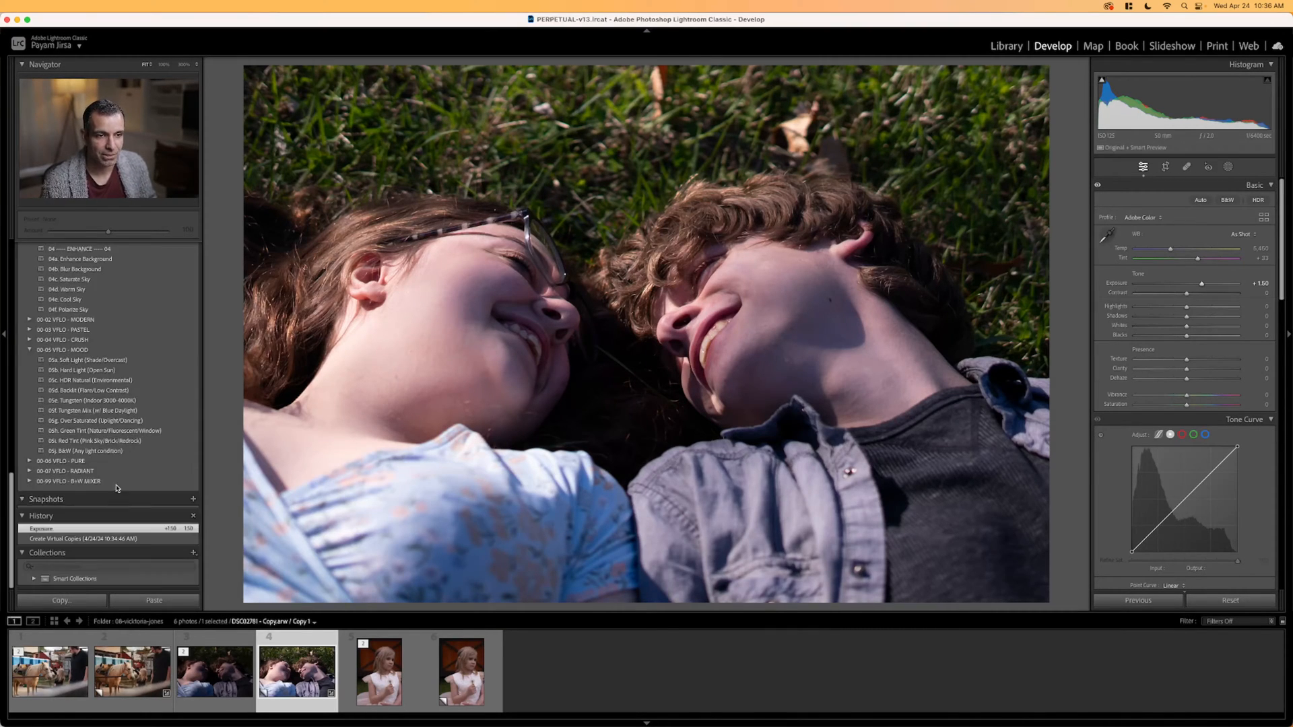
{"action": "left_click", "coordinate": [87, 361]}
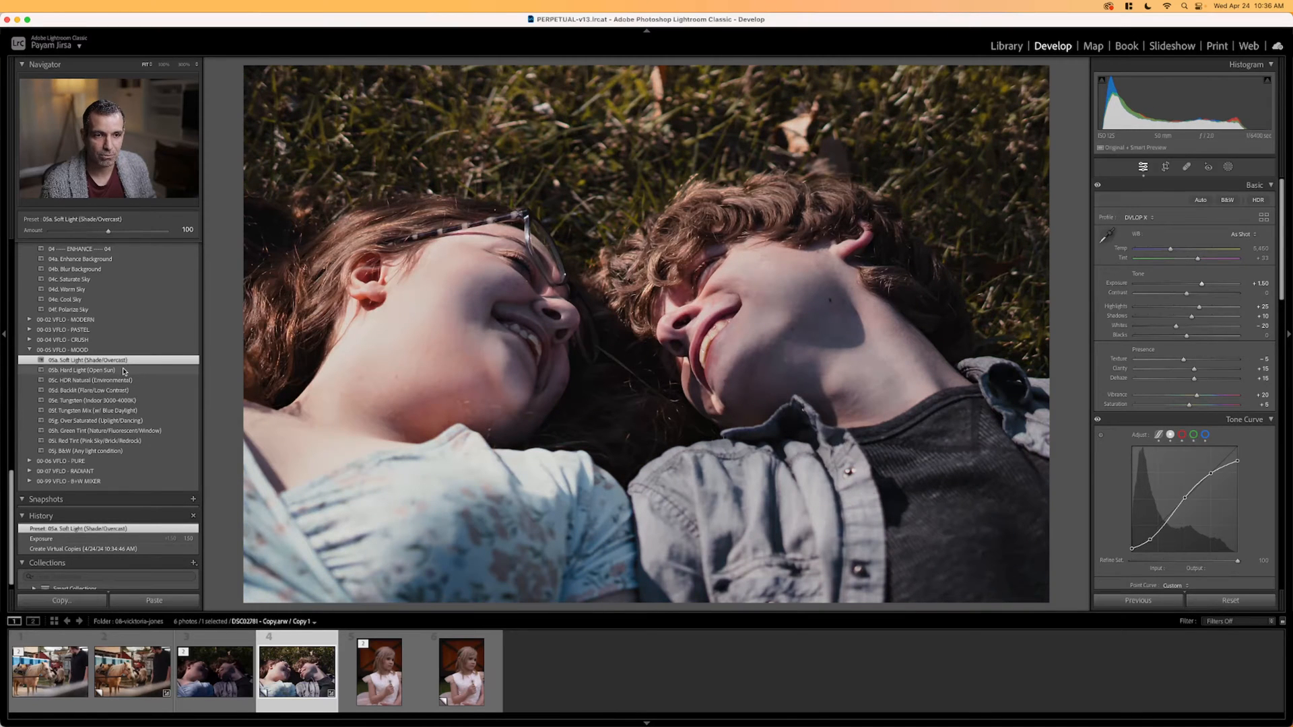
{"action": "left_click", "coordinate": [124, 370]}
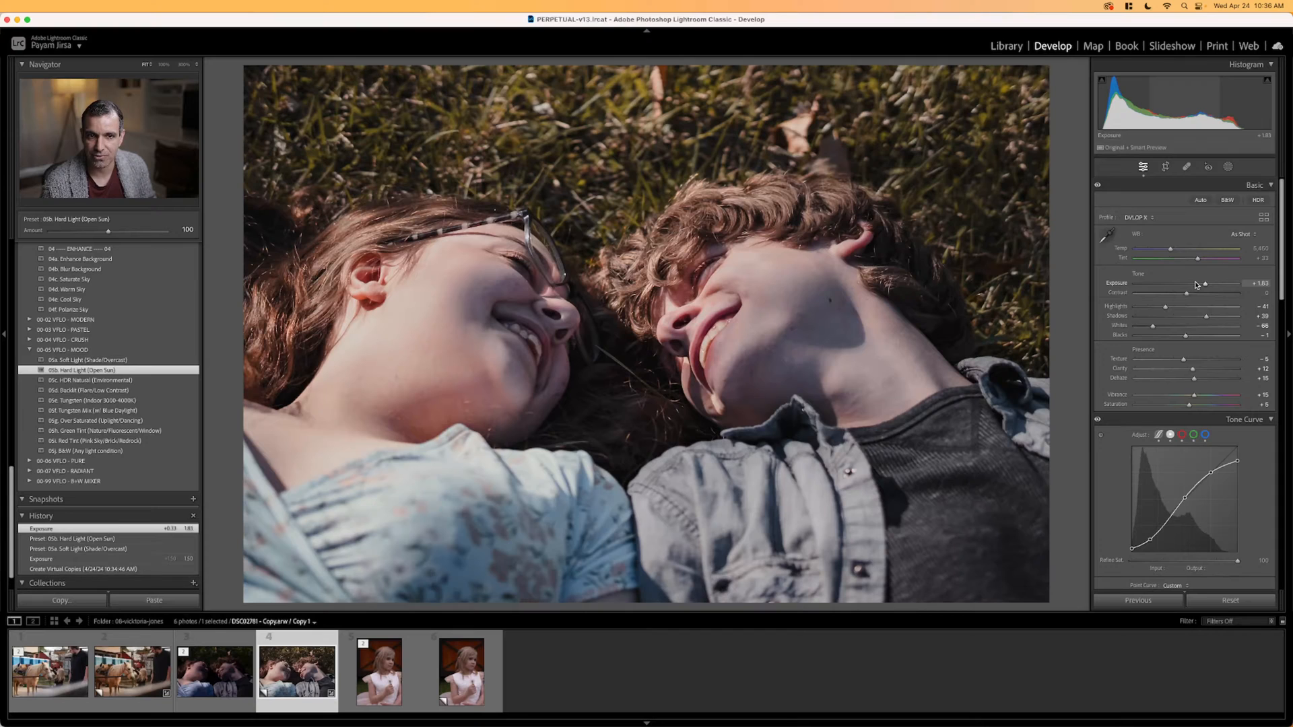
Warm the couple's copy to a temperature of 7,050 with a tint of +23, and compare it with its original.
{"action": "left_click_drag", "start_coordinate": [1185, 250], "coordinate": [1197, 255]}
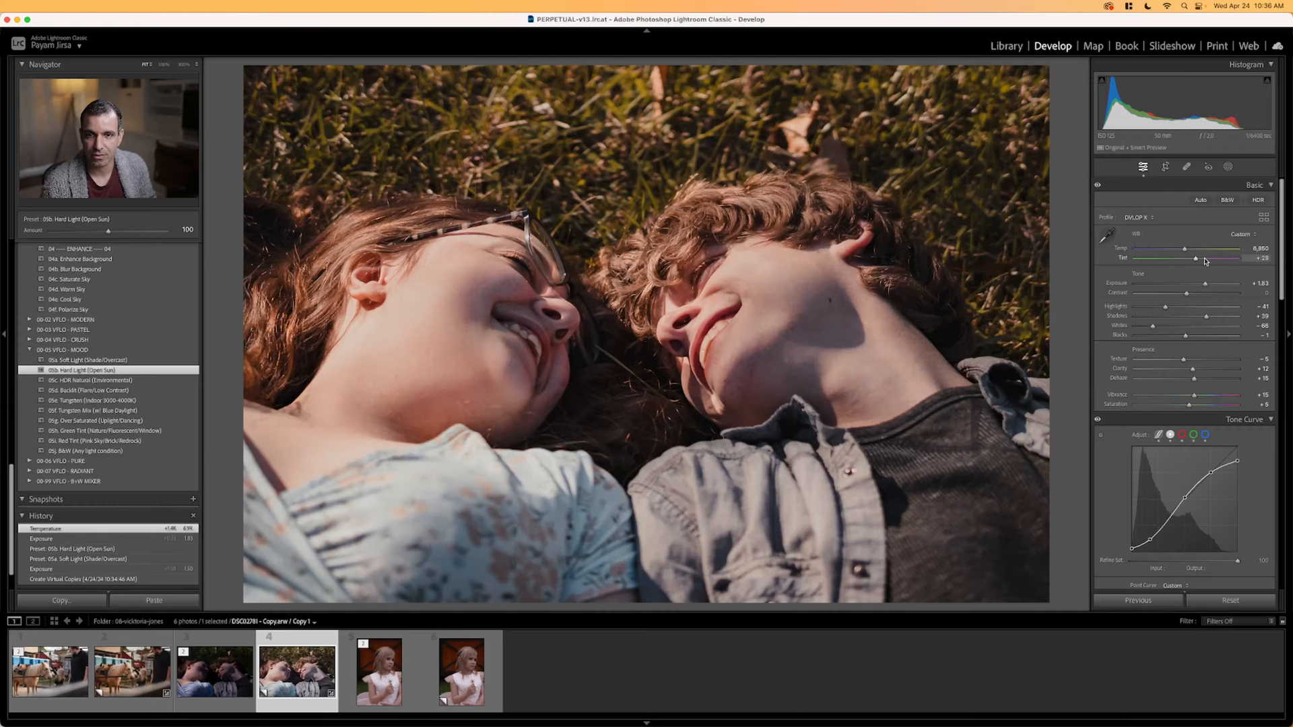
{"action": "key", "text": "shift+Down"}
{"action": "key", "text": "shift+Up"}
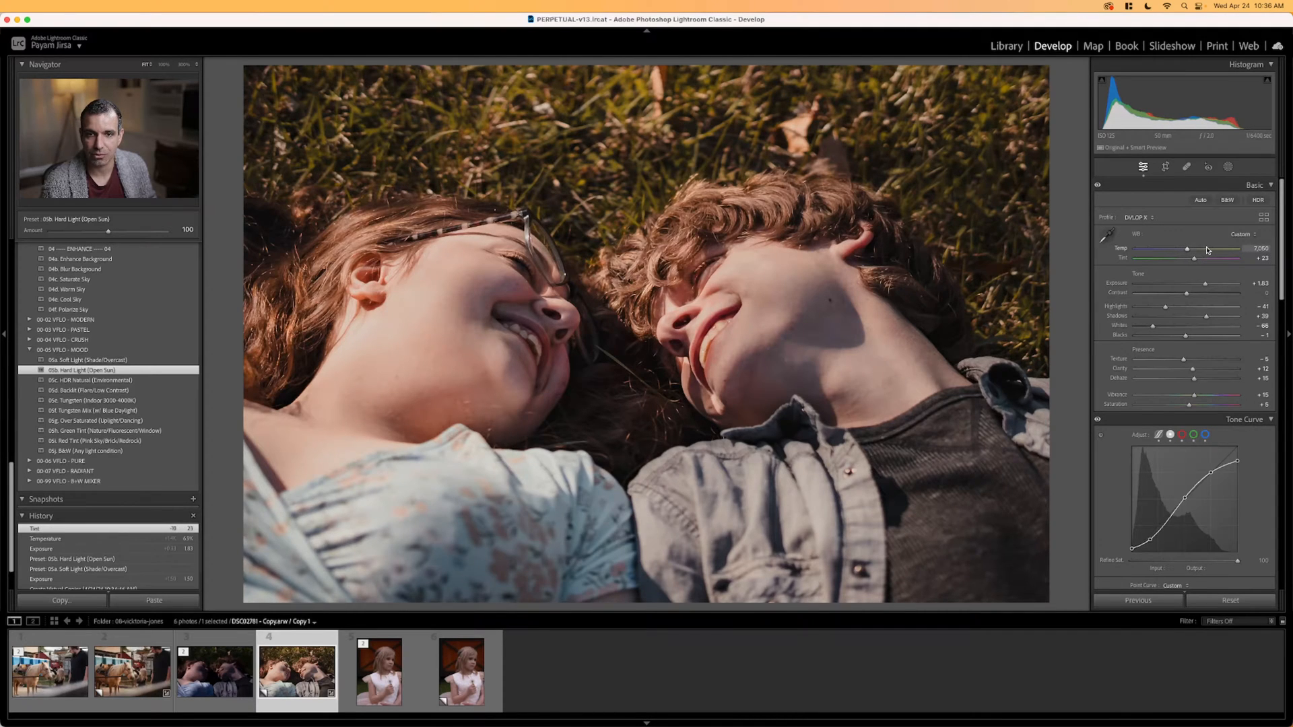
{"action": "key", "text": "Left"}
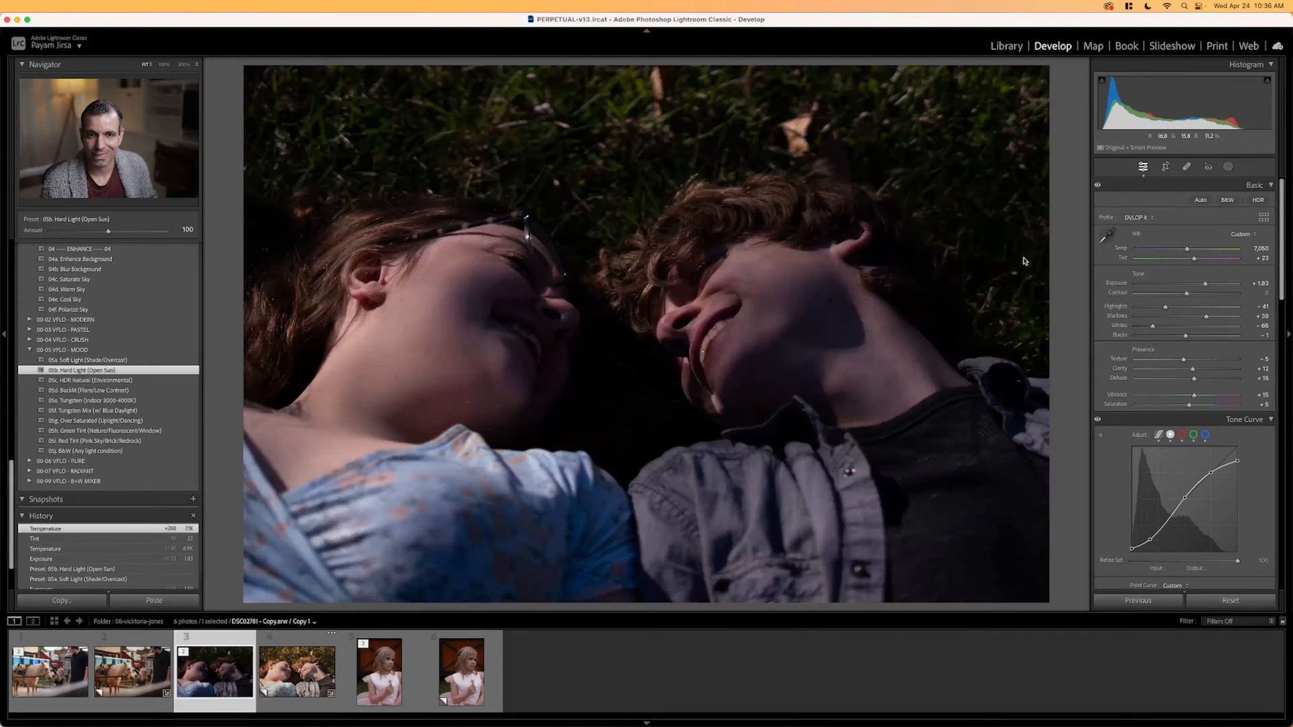
{"action": "key", "text": "Right"}
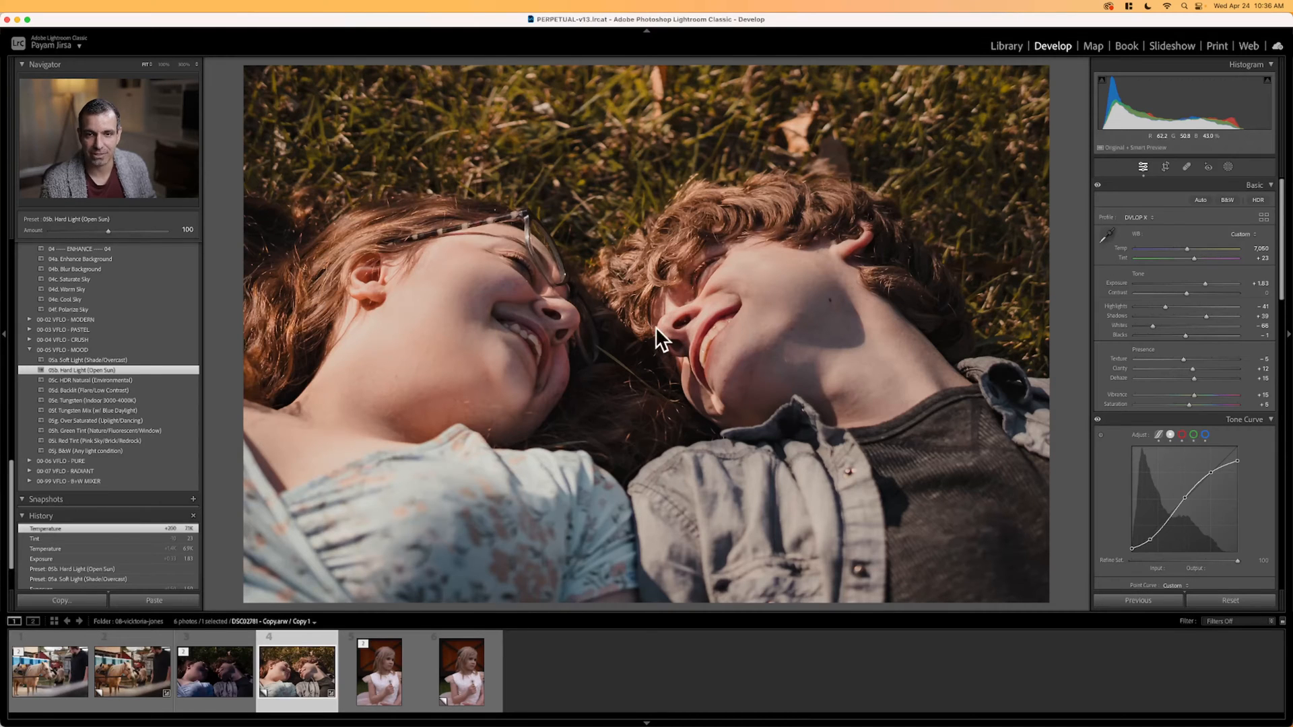
Open the virtual copy of the girl holding the dandelion and apply the Mood preset 05a. Soft Light (Shade/Overcast).
{"action": "left_click", "coordinate": [461, 672]}
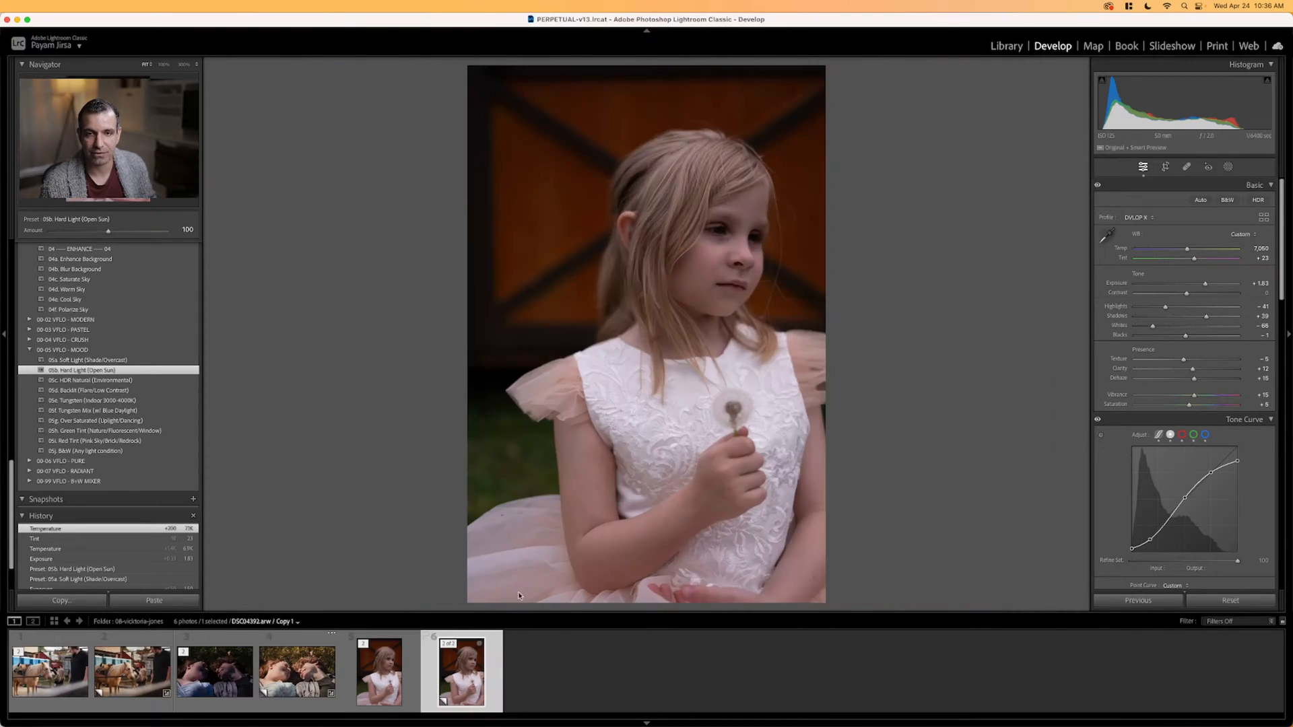
{"action": "scroll", "coordinate": [108, 371], "scroll_direction": "up", "scroll_amount": 2}
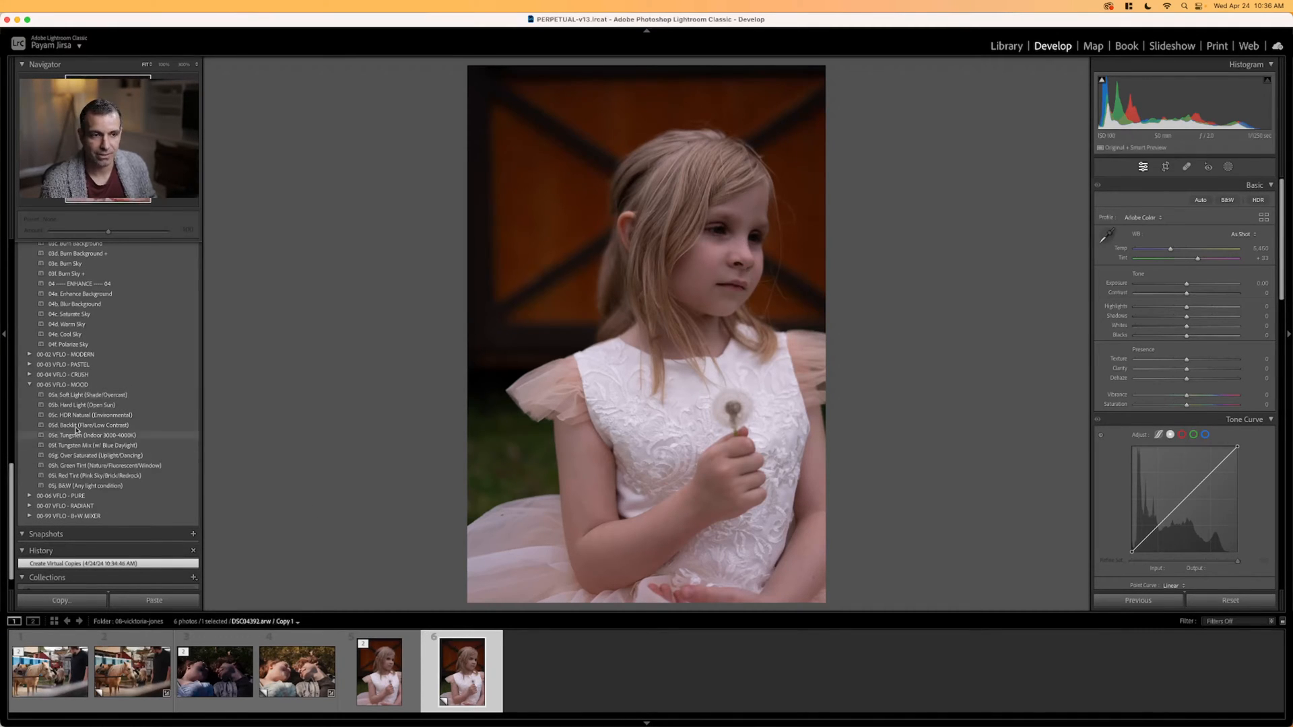
{"action": "left_click", "coordinate": [122, 397]}
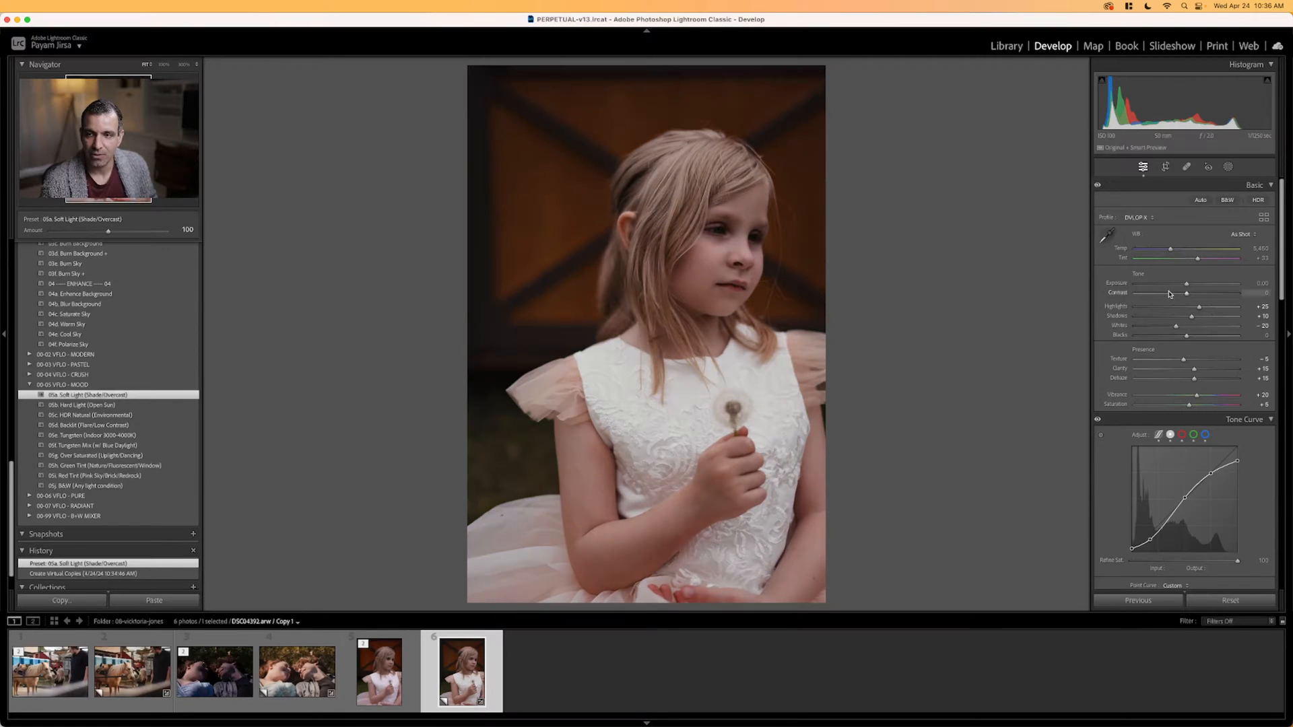
Set the girl's copy to exposure +0.86, tint +18 and temperature 5,650.
{"action": "left_click_drag", "start_coordinate": [1186, 284], "coordinate": [1194, 285]}
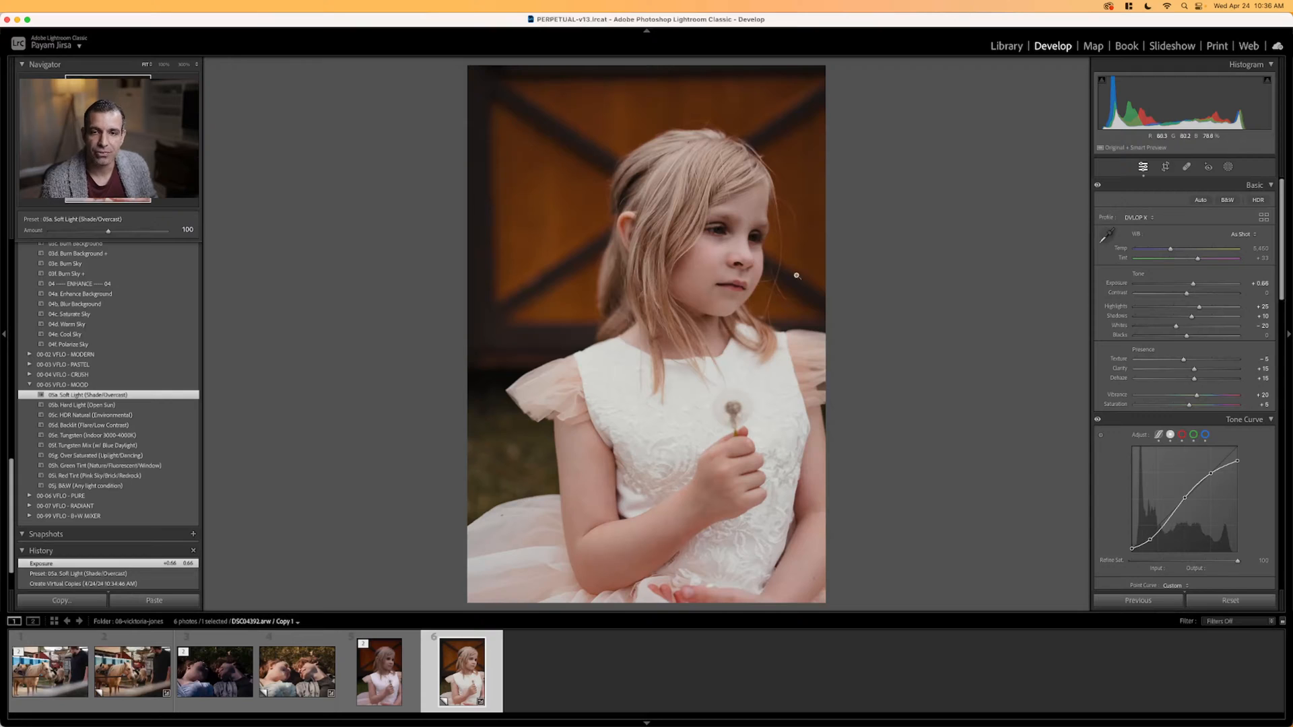
{"action": "left_click_drag", "start_coordinate": [1227, 259], "coordinate": [1224, 264]}
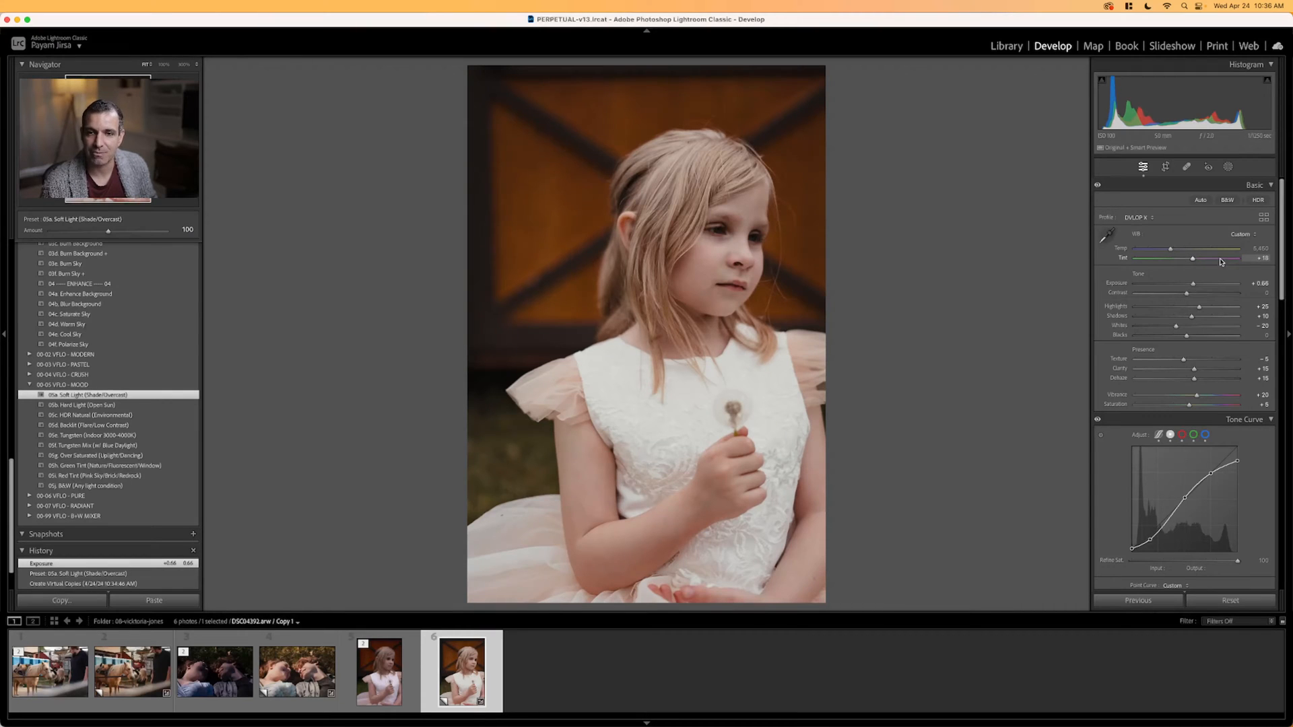
{"action": "key", "text": "shift+Up"}
{"action": "key", "text": "Up"}
{"action": "key", "text": "Up"}
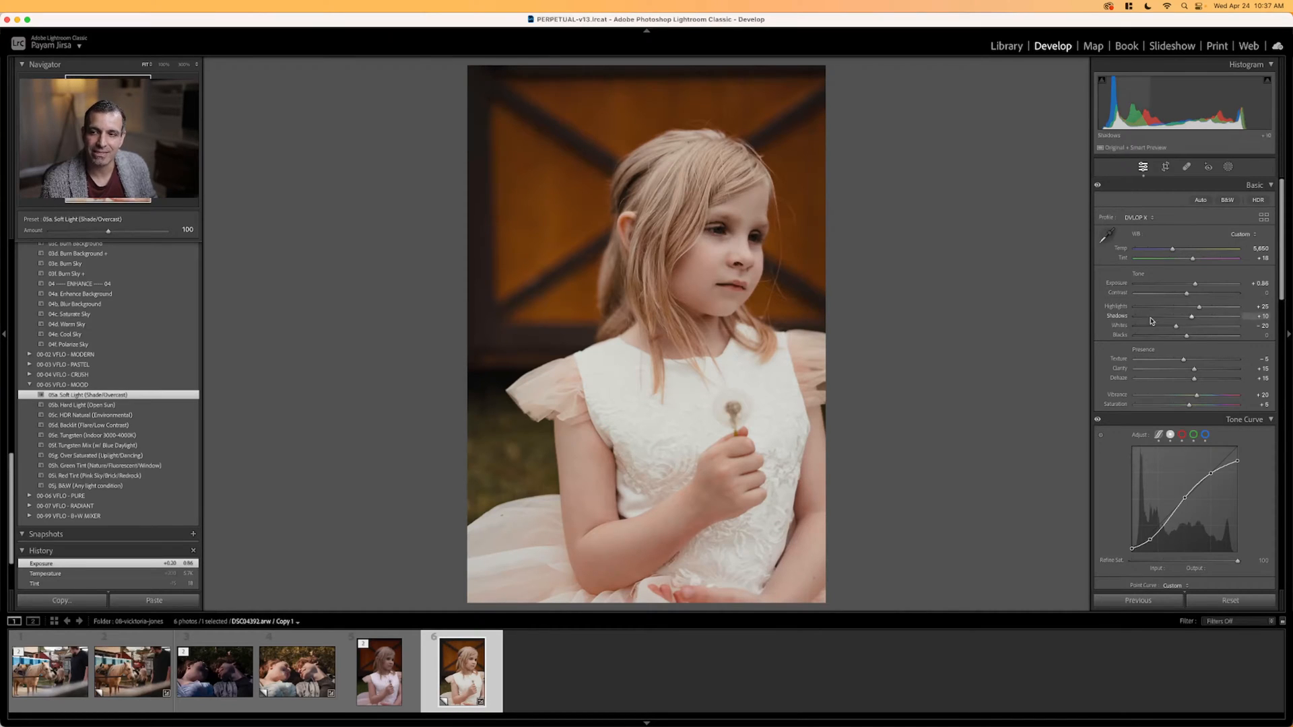
Lift the dark tones of the girl's copy by setting blacks to +25 and shadows to +45.
{"action": "key", "text": "Up"}
{"action": "key", "text": "Up"}
{"action": "key", "text": "Up"}
{"action": "key", "text": "Up"}
{"action": "key", "text": "Up"}
{"action": "key", "text": "Up"}
{"action": "key", "text": "Up"}
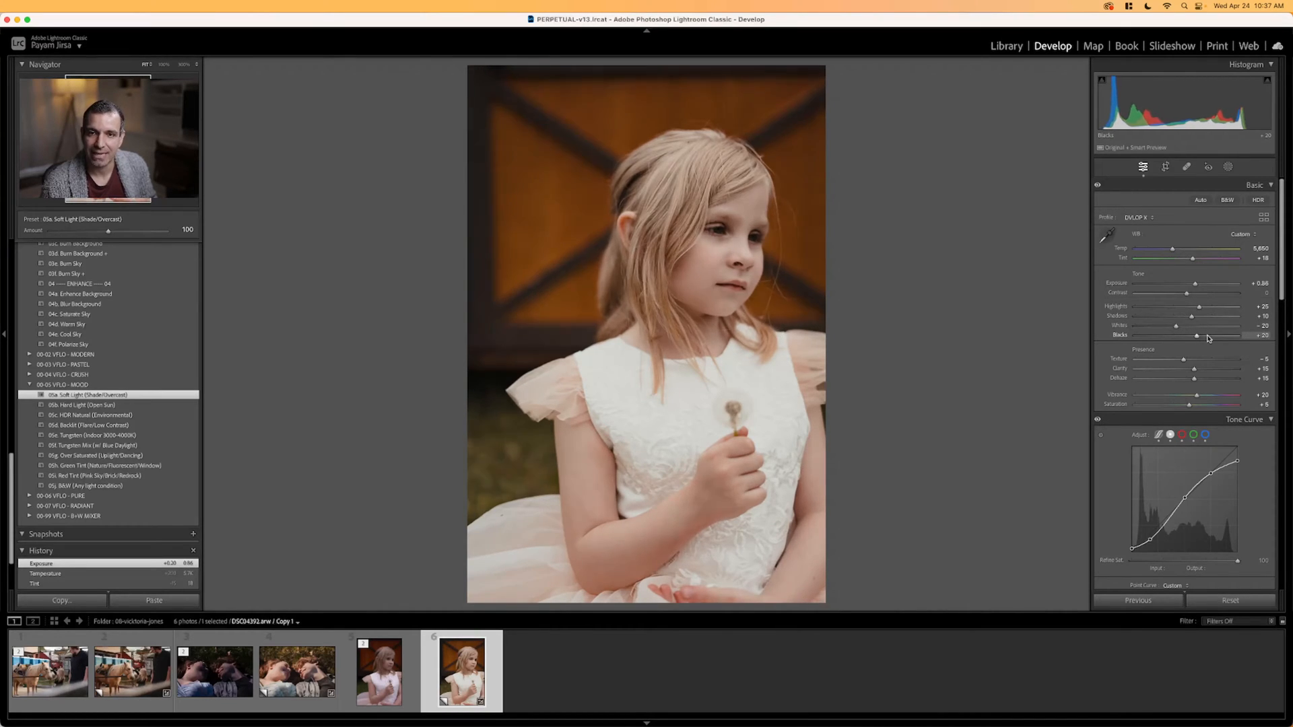
{"action": "key", "text": "Down"}
{"action": "key", "text": "Down"}
{"action": "key", "text": "Up"}
{"action": "key", "text": "Up"}
{"action": "key", "text": "Up"}
{"action": "key", "text": "Up"}
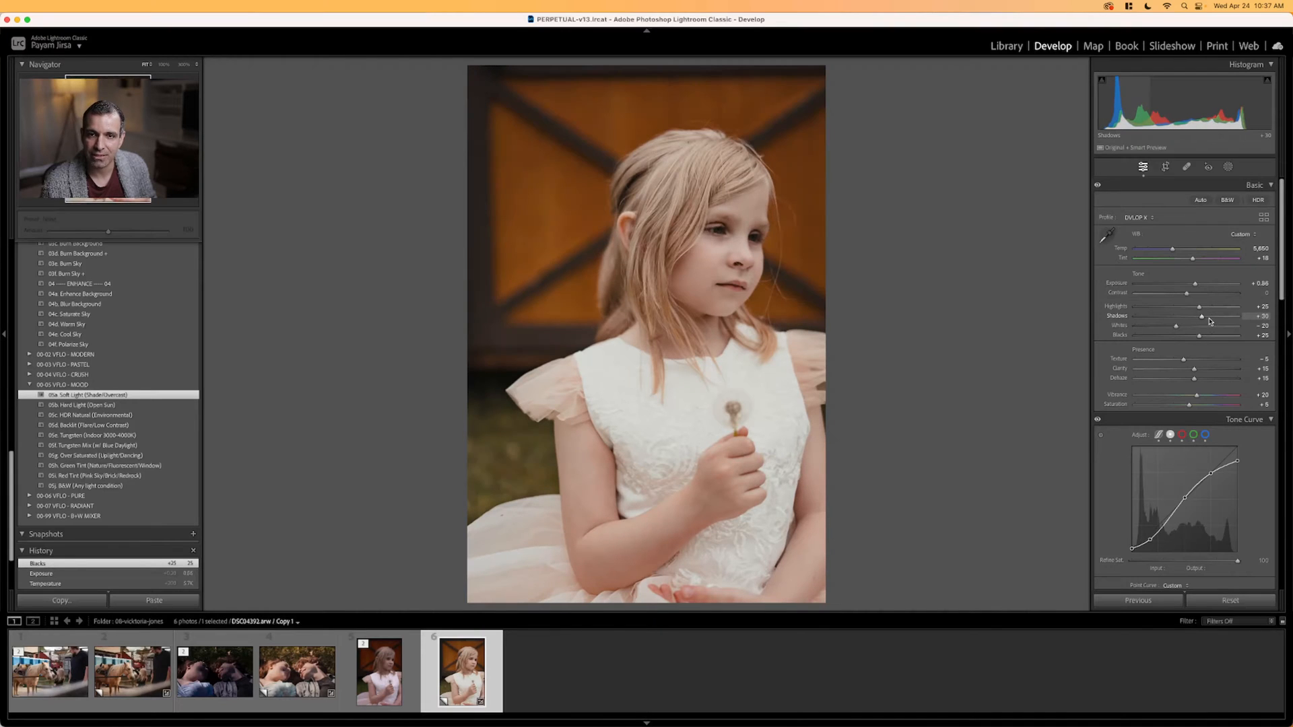
{"action": "key", "text": "Up"}
{"action": "key", "text": "Up"}
{"action": "key", "text": "Up"}
{"action": "key", "text": "Up"}
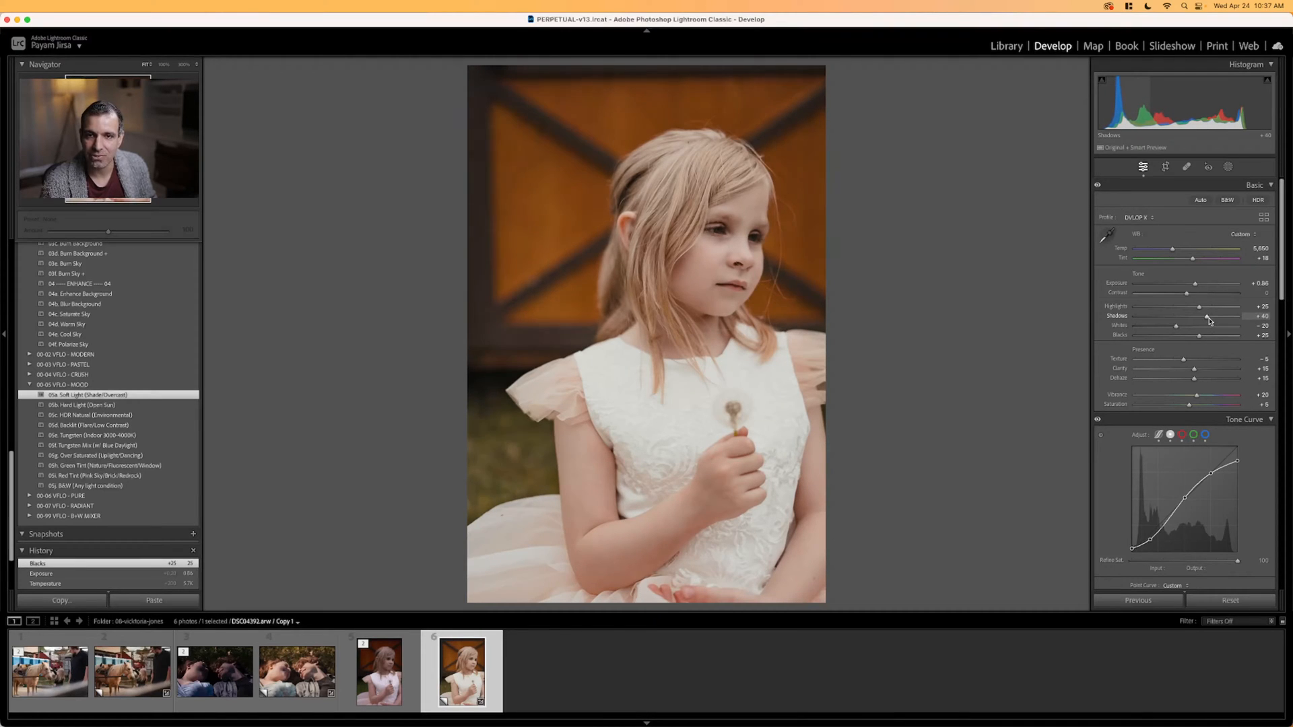
{"action": "key", "text": "Down"}
{"action": "key", "text": "Down"}
{"action": "key", "text": "Down"}
Try the 01b. Portrait Retouch + preset on the girl's copy, and keep 01a. Portrait Retouch instead.
{"action": "scroll", "coordinate": [151, 332], "scroll_direction": "up", "scroll_amount": 15}
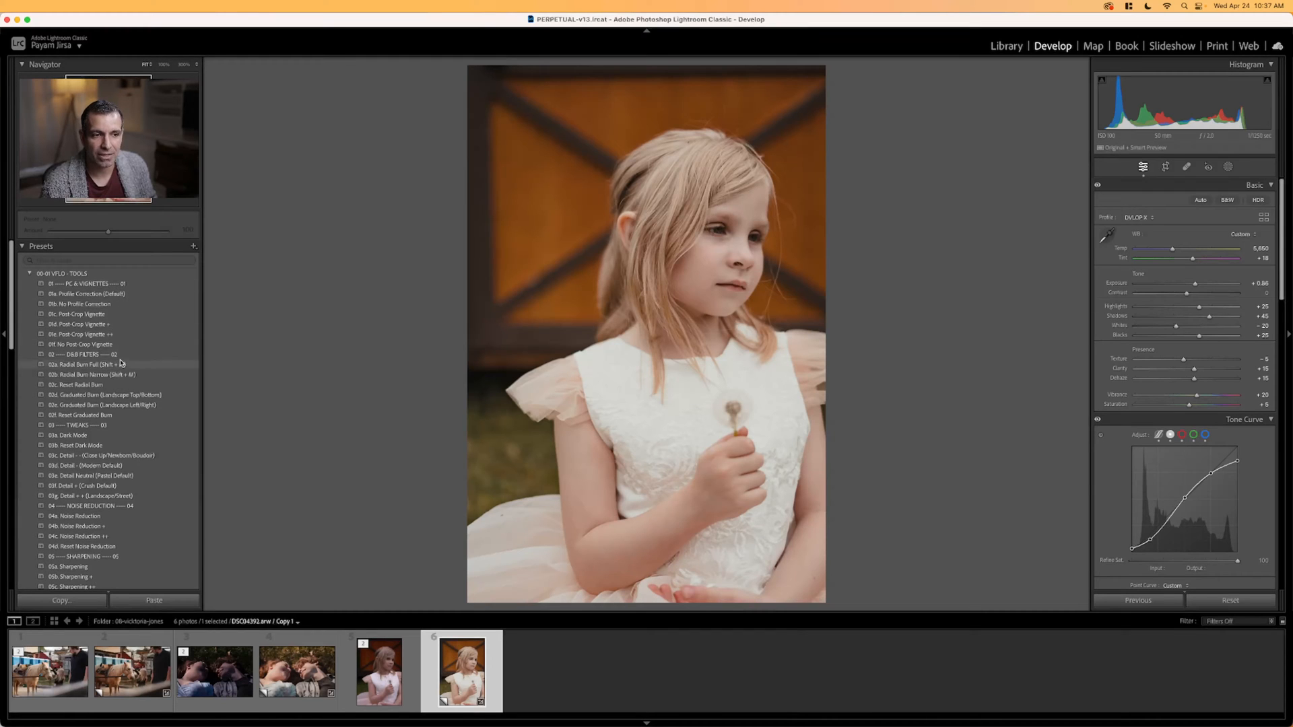
{"action": "scroll", "coordinate": [114, 380], "scroll_direction": "down", "scroll_amount": 10}
{"action": "scroll", "coordinate": [115, 380], "scroll_direction": "down", "scroll_amount": 6}
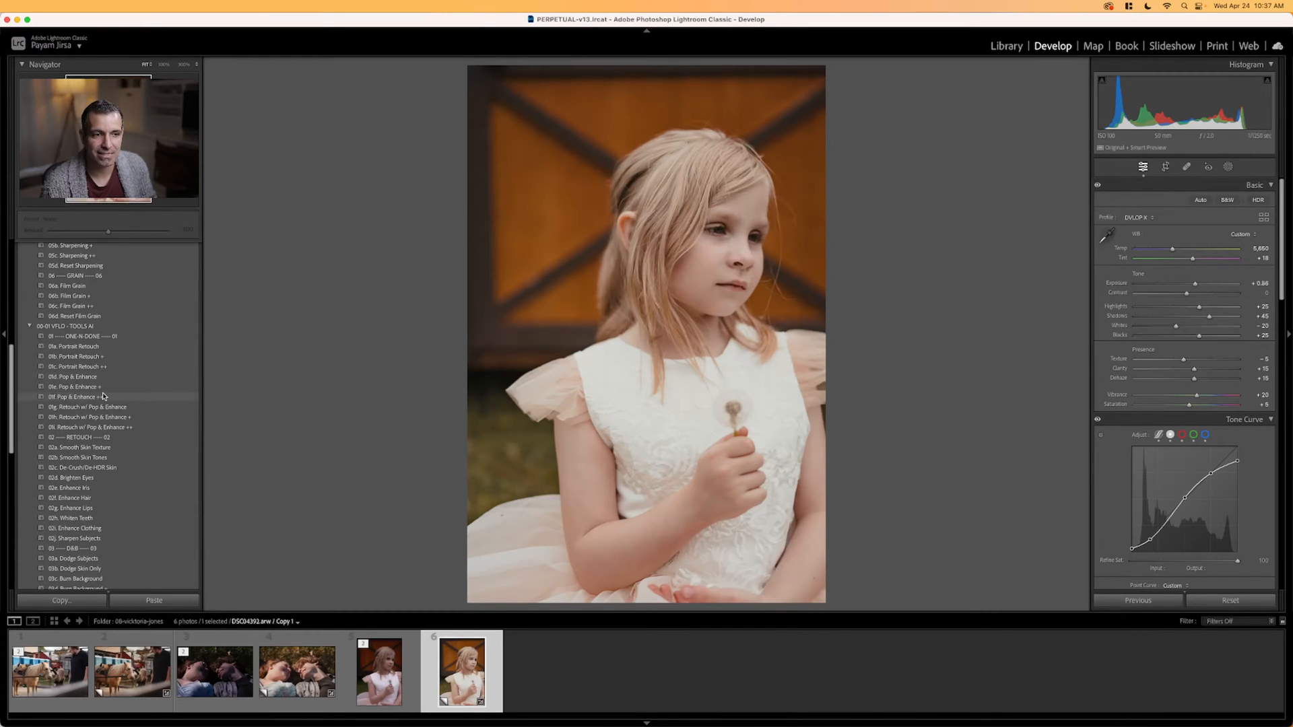
{"action": "left_click", "coordinate": [103, 348]}
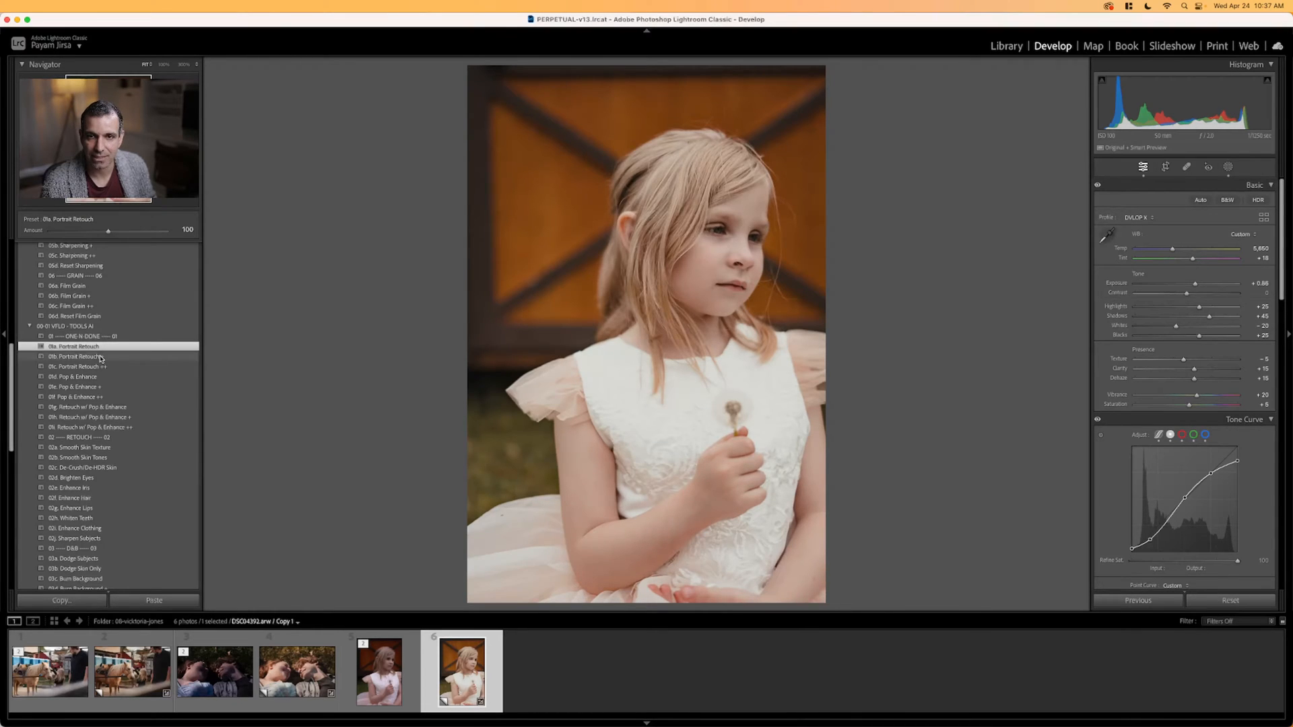
{"action": "left_click", "coordinate": [101, 357]}
{"action": "left_click", "coordinate": [102, 350]}
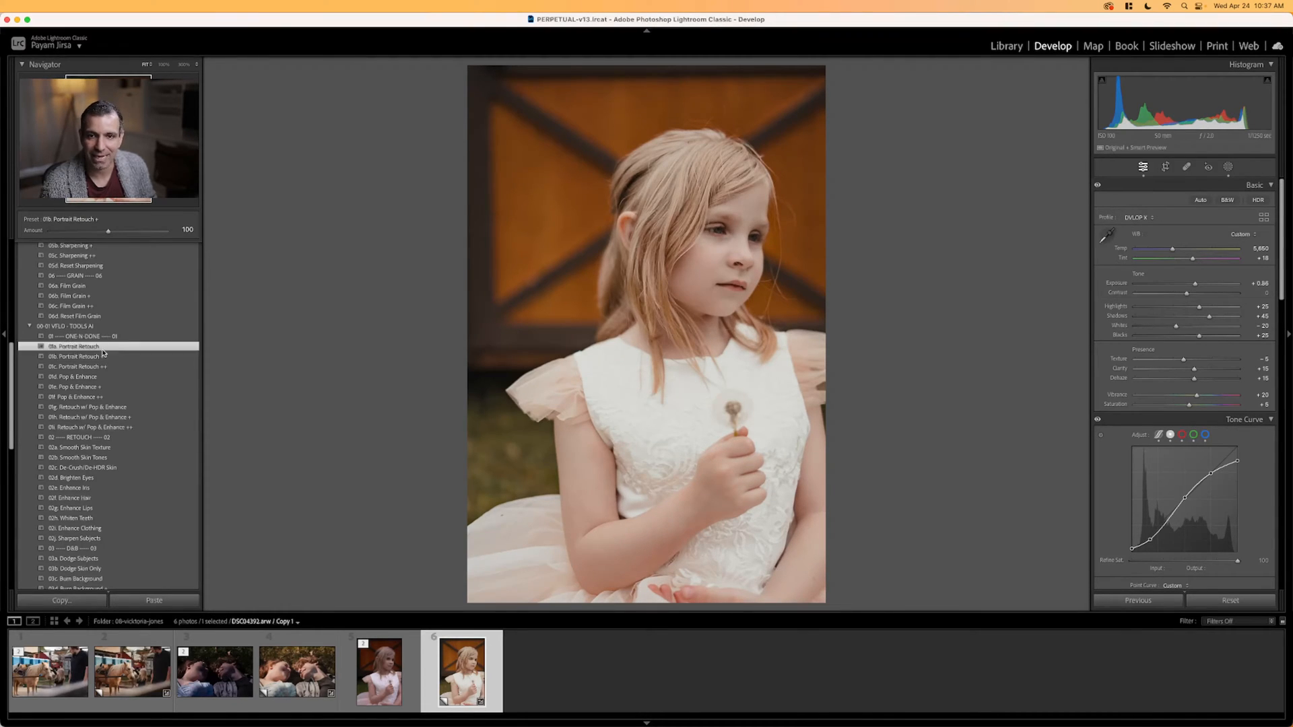
Increase the amount of the retouch preset's Brighten Eyes and Enhance Iris masks, setting the iris mask to 188.
{"action": "left_click", "coordinate": [1228, 166]}
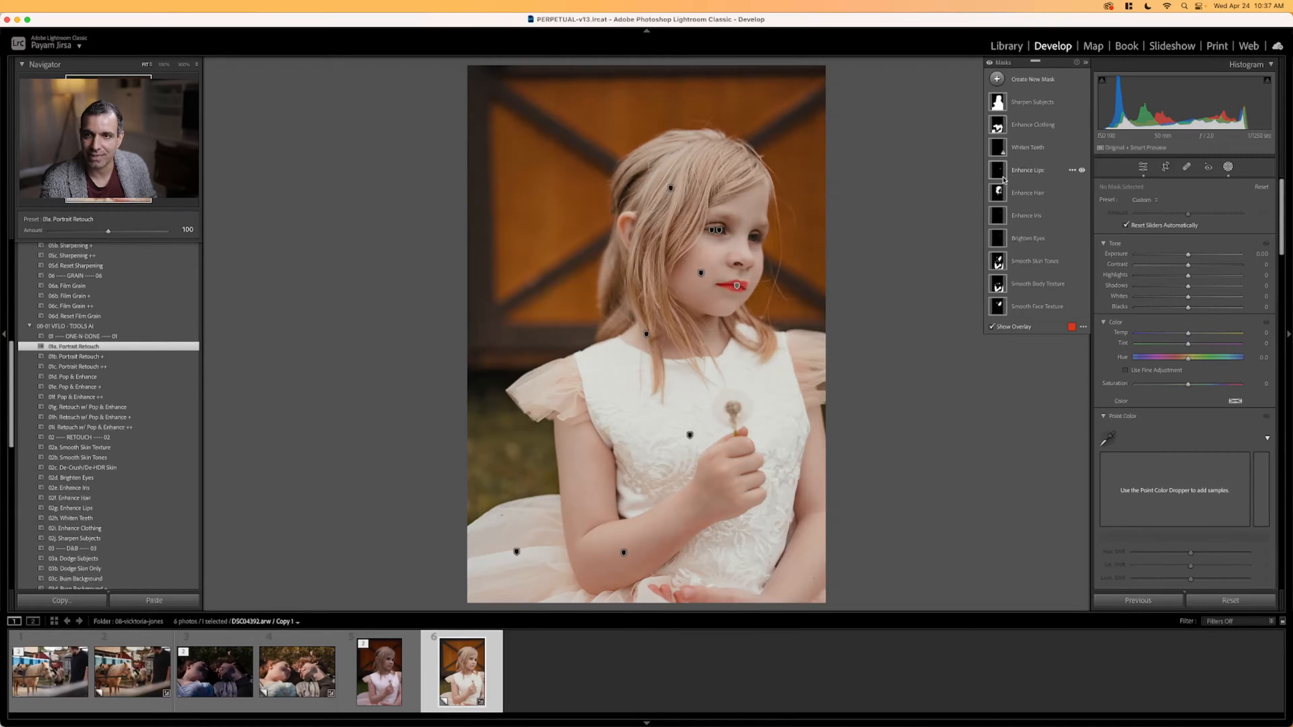
{"action": "left_click", "coordinate": [999, 239]}
{"action": "left_click_drag", "start_coordinate": [1190, 214], "coordinate": [1220, 218]}
{"action": "mouse_move", "coordinate": [1240, 219]}
{"action": "left_mouse_down"}
{"action": "mouse_move", "coordinate": [1224, 219]}
{"action": "mouse_move", "coordinate": [1235, 227]}
{"action": "left_mouse_up"}
{"action": "left_click", "coordinate": [1027, 216]}
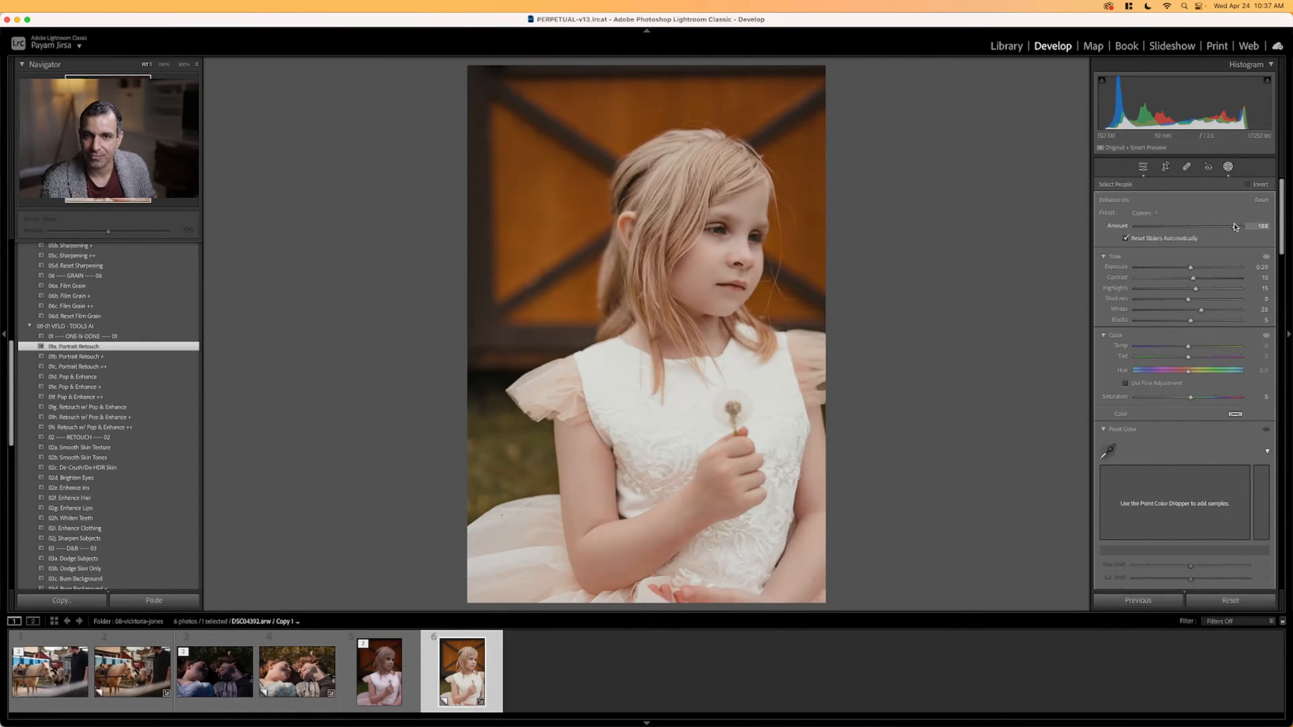
Adjust the girl's copy to tint +13 and temperature 5,750, and compare it with the unedited version.
{"action": "left_click", "coordinate": [1229, 168]}
{"action": "key", "text": "Left"}
{"action": "key", "text": "Right"}
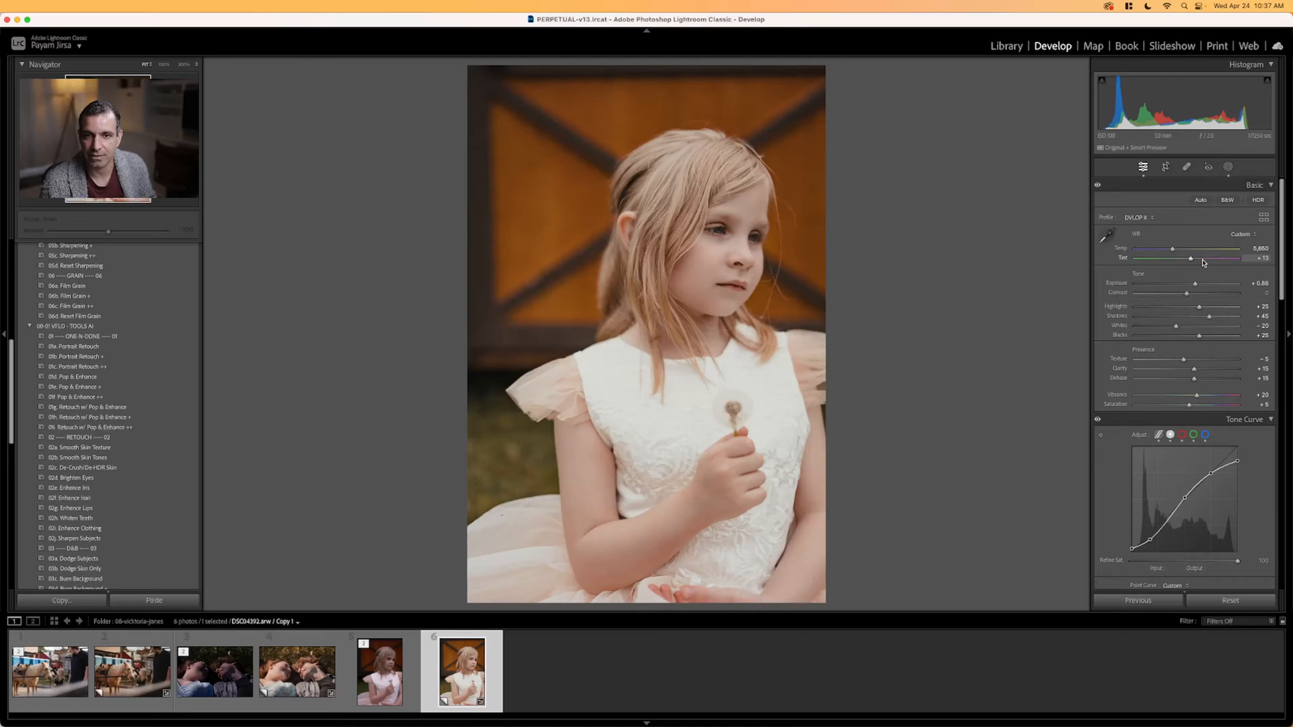
{"action": "key", "text": "shift+Up"}
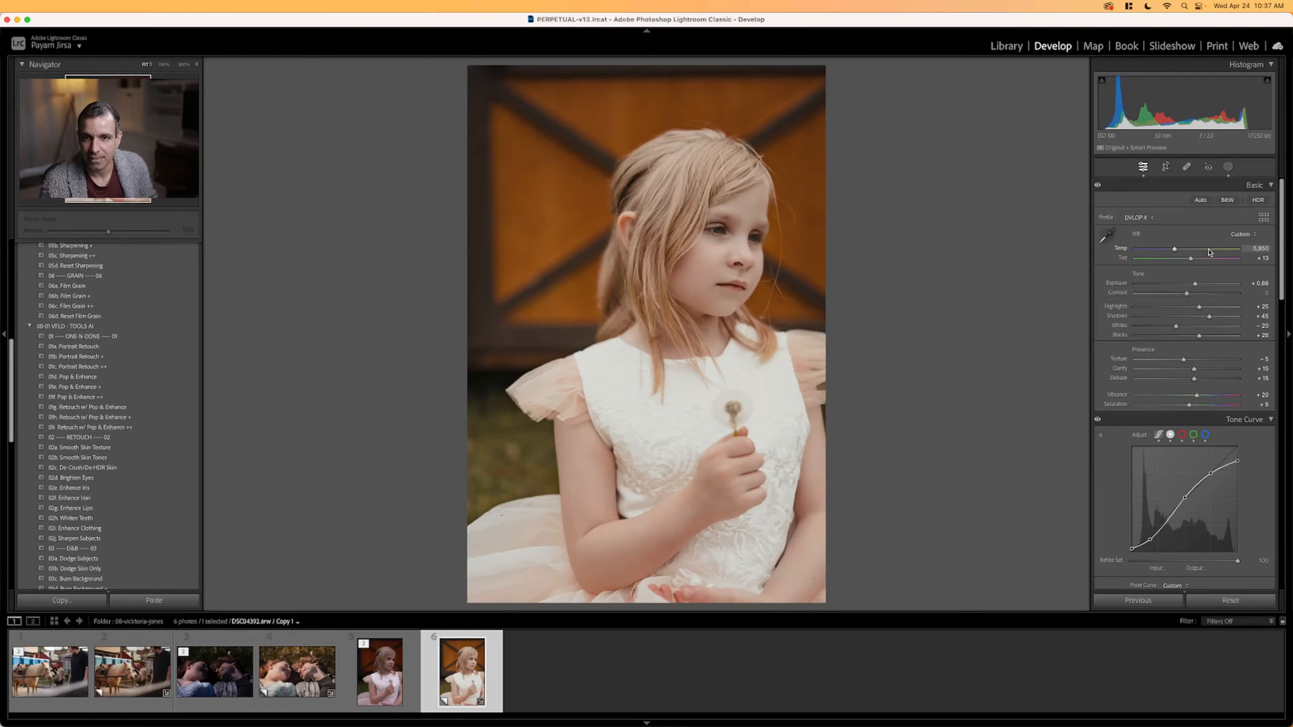
{"action": "key", "text": "backslash"}
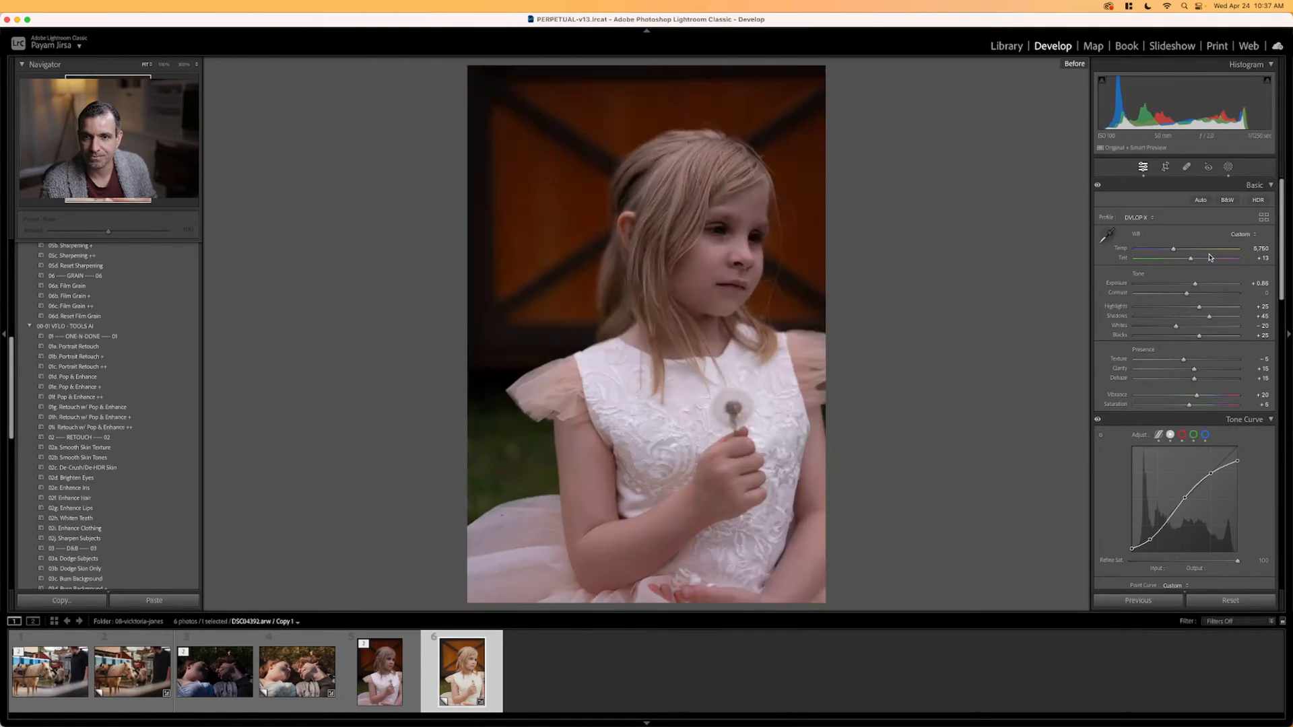
{"action": "key", "text": "backslash"}
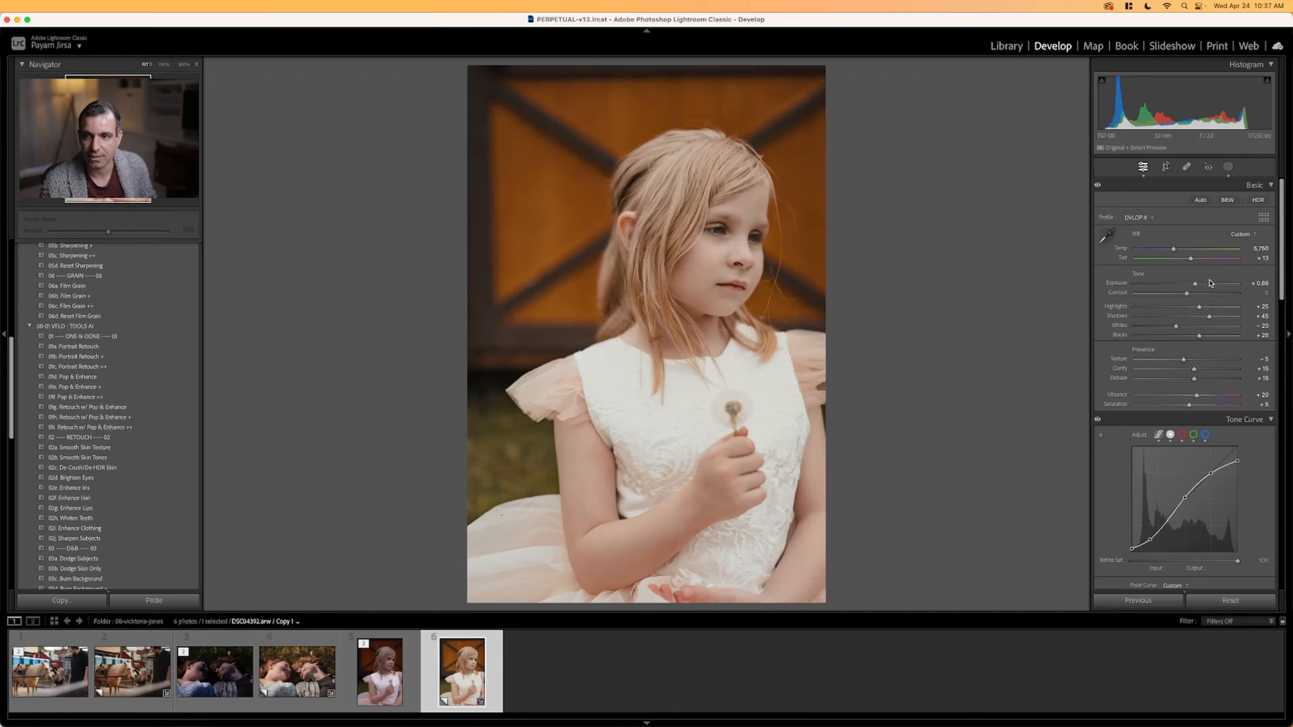
Raise the exposure of the girl's copy to +0.96 and its contrast to +10.
{"action": "key", "text": "Up"}
{"action": "key", "text": "Up"}
{"action": "key", "text": "Up"}
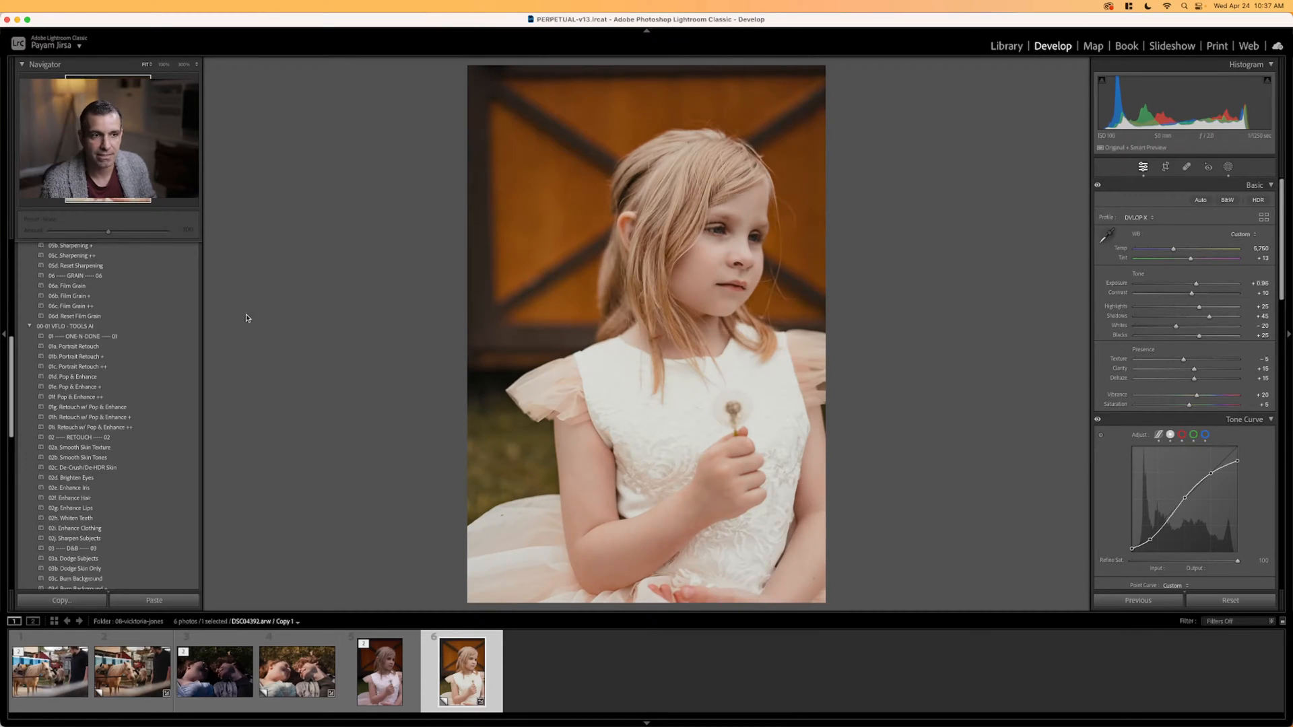
Apply the 02a. Radial Burn Full preset to the girl's copy, and widen and recentre its radial gradient around her face.
{"action": "scroll", "coordinate": [107, 364], "scroll_direction": "up", "scroll_amount": 10}
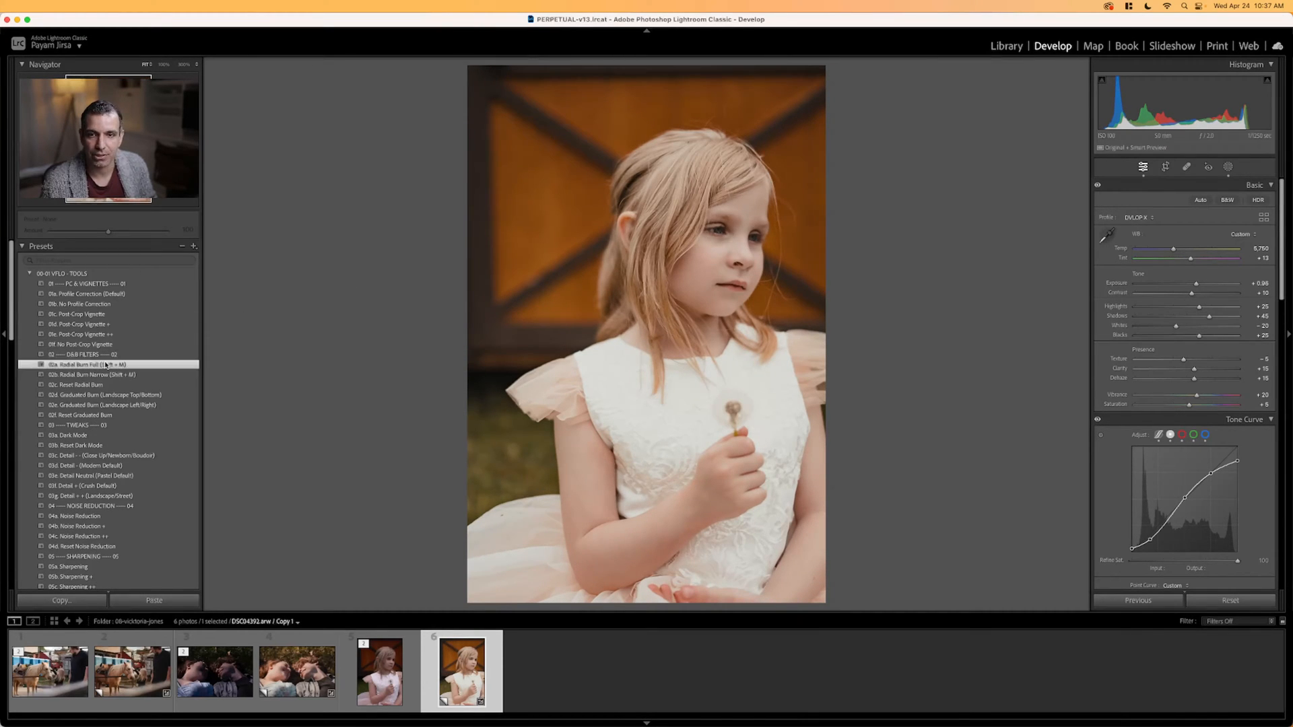
{"action": "left_click", "coordinate": [106, 365]}
{"action": "key", "text": "shift+m"}
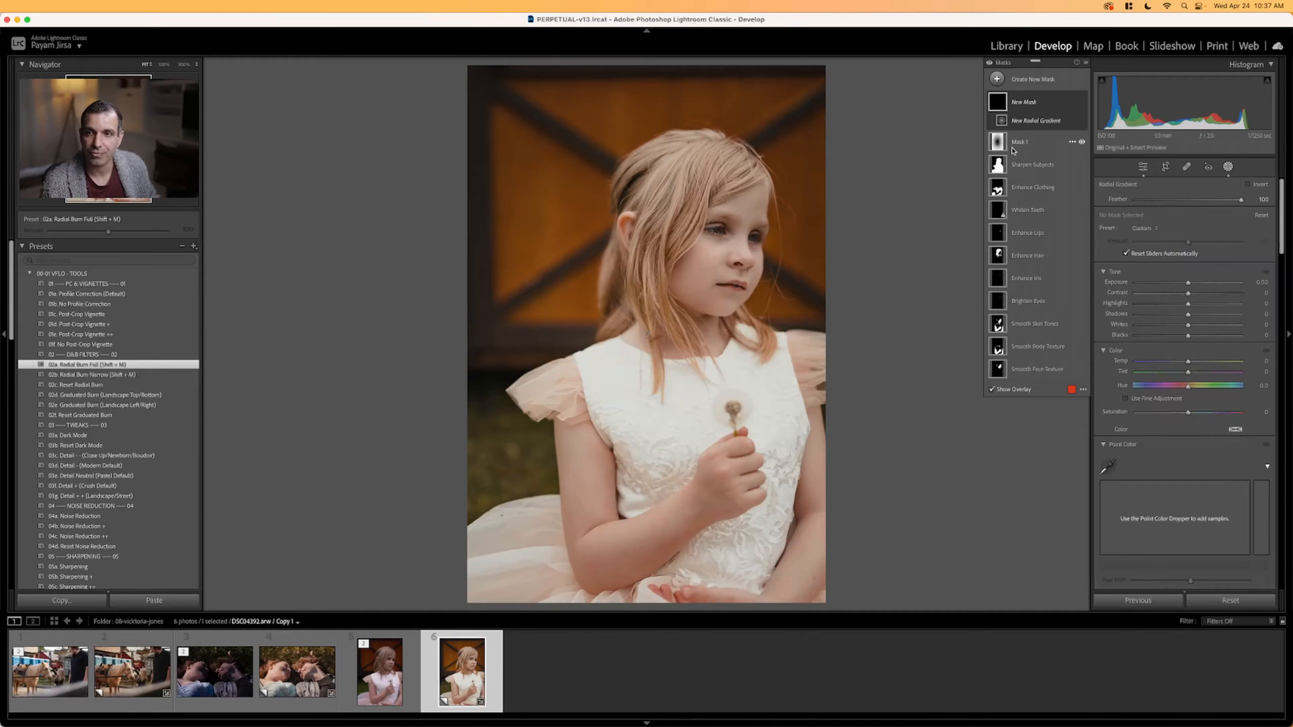
{"action": "left_click", "coordinate": [1016, 142]}
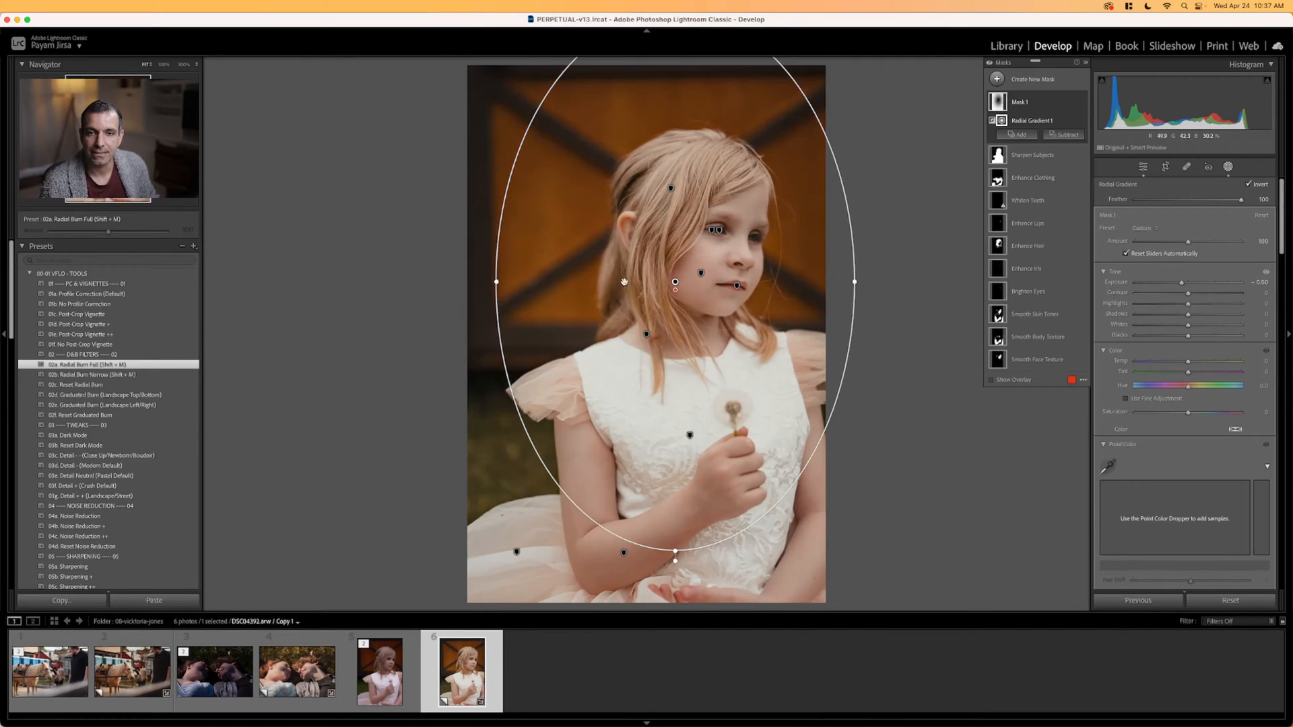
{"action": "left_click_drag", "start_coordinate": [497, 282], "coordinate": [372, 282]}
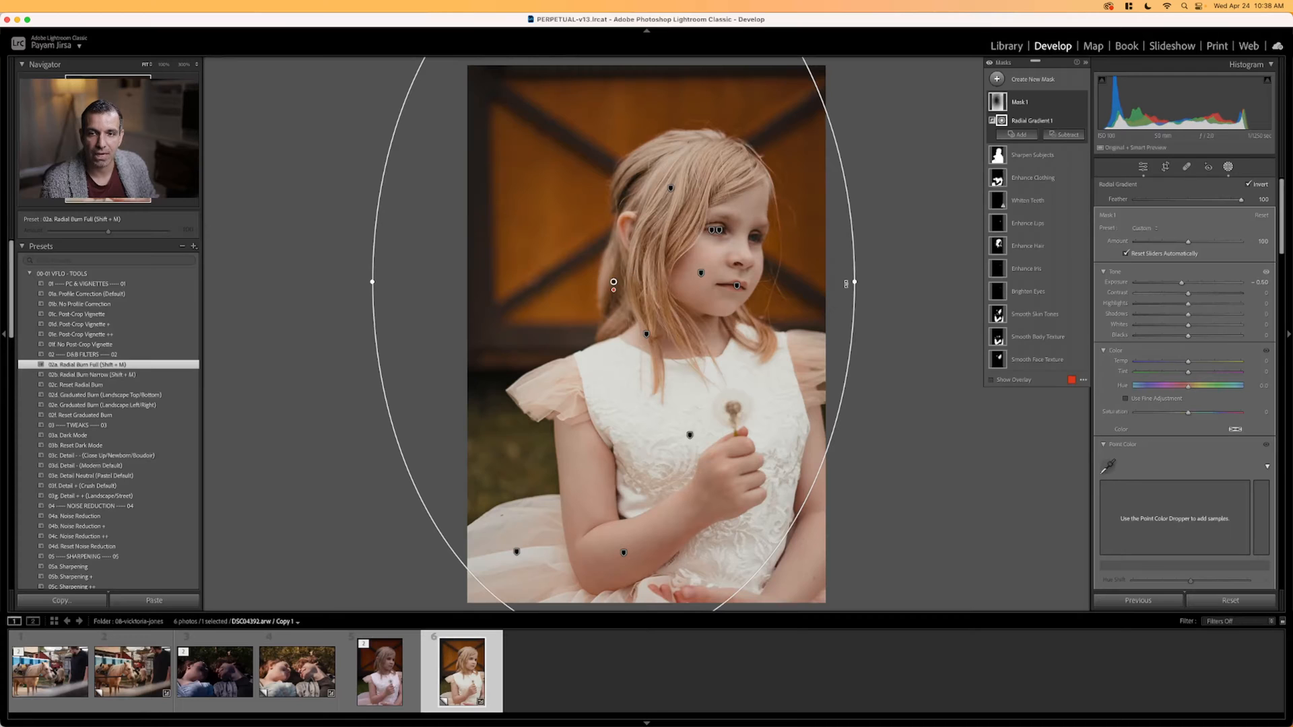
{"action": "left_click_drag", "start_coordinate": [852, 283], "coordinate": [925, 282]}
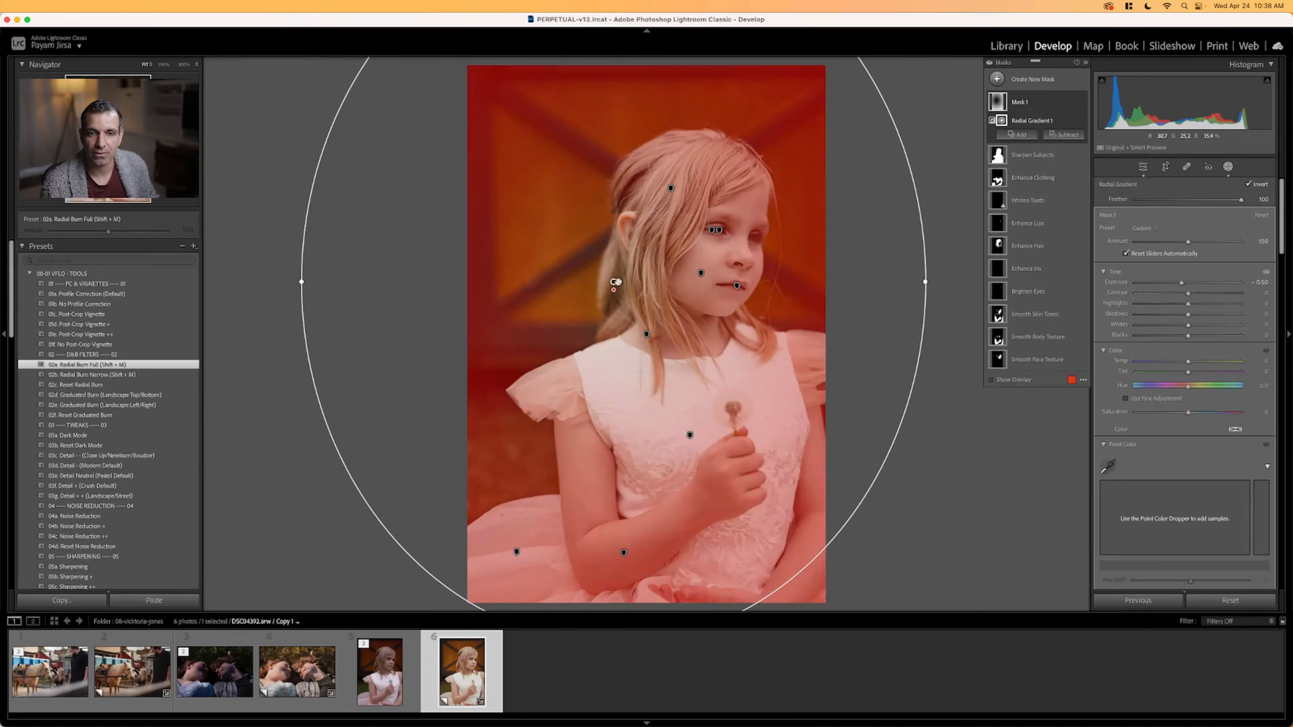
{"action": "left_click_drag", "start_coordinate": [615, 282], "coordinate": [669, 288]}
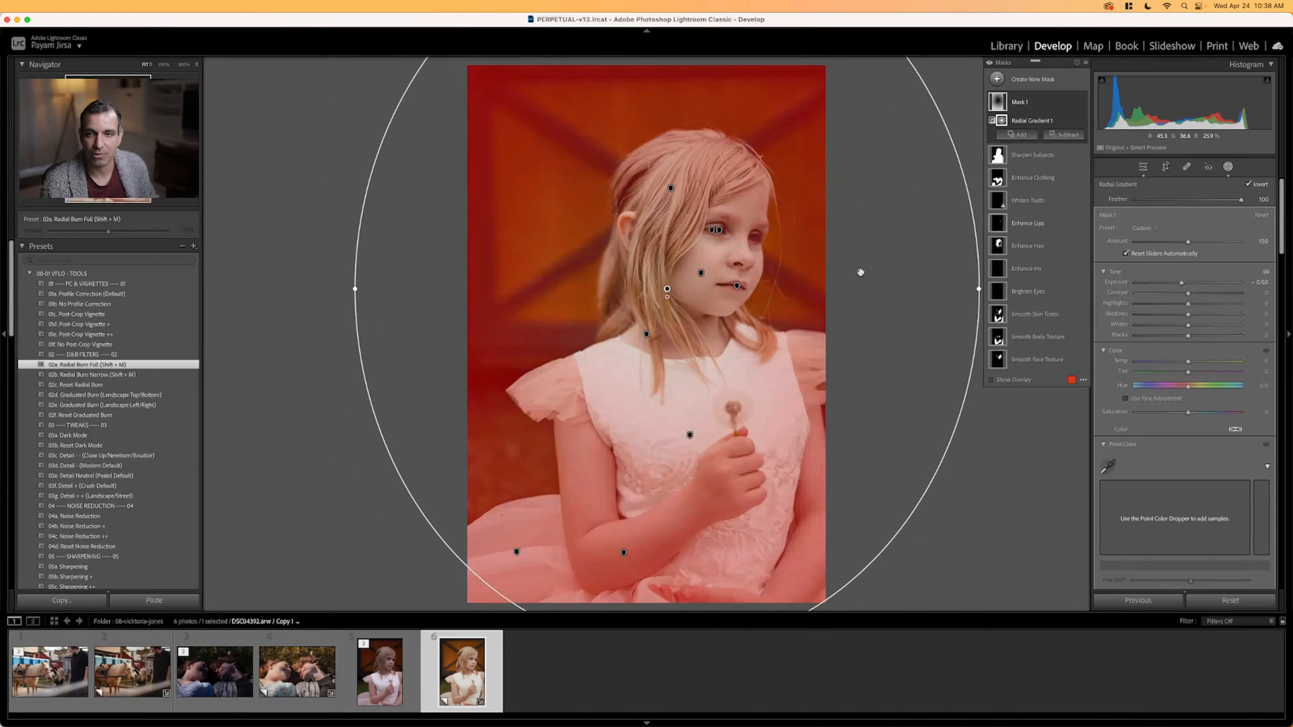
{"action": "left_click_drag", "start_coordinate": [979, 289], "coordinate": [1114, 263]}
{"action": "left_click", "coordinate": [1230, 168]}
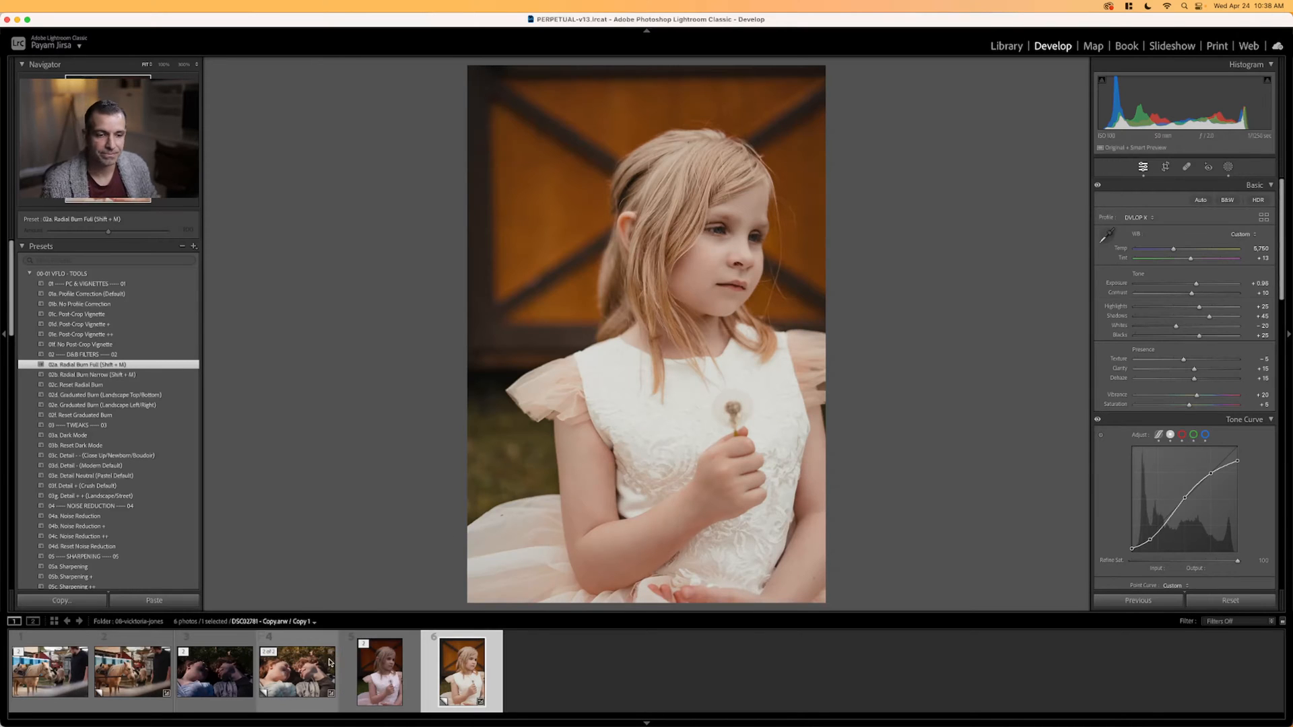
Compare the girl's edited copy with its original and return to the photo grid.
{"action": "left_click", "coordinate": [377, 677]}
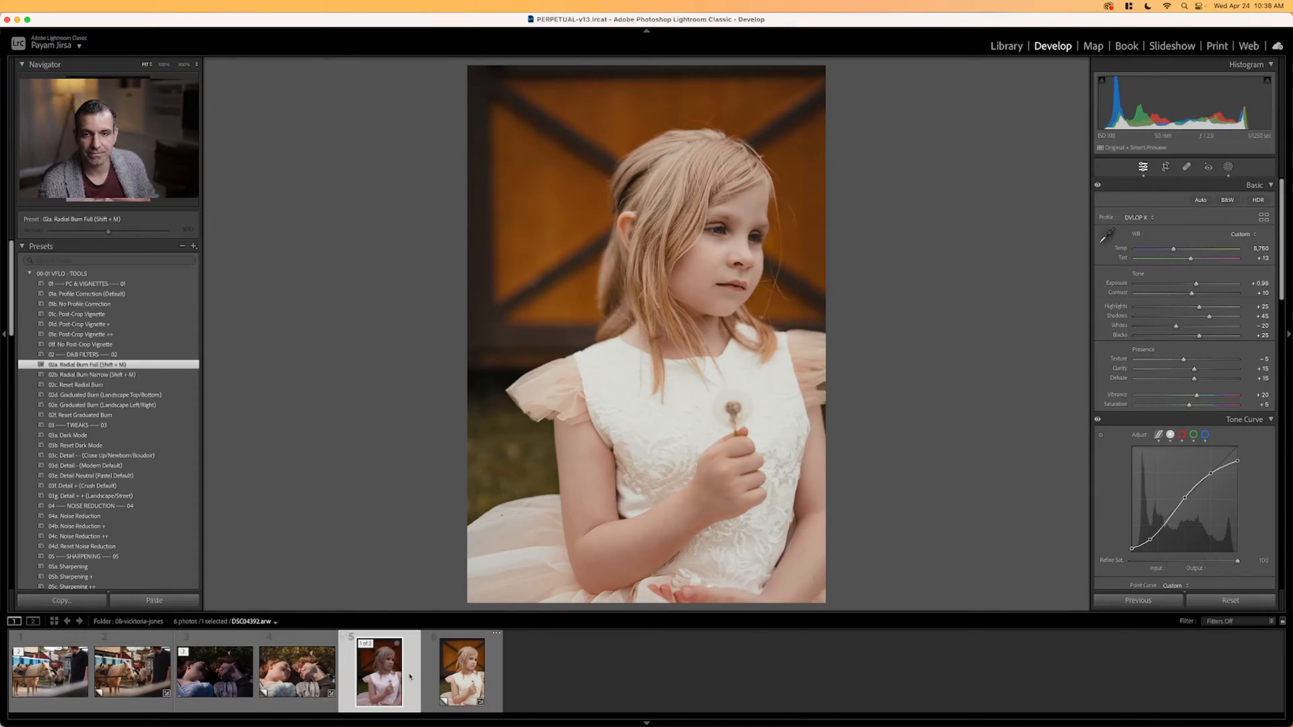
{"action": "left_click", "coordinate": [480, 700]}
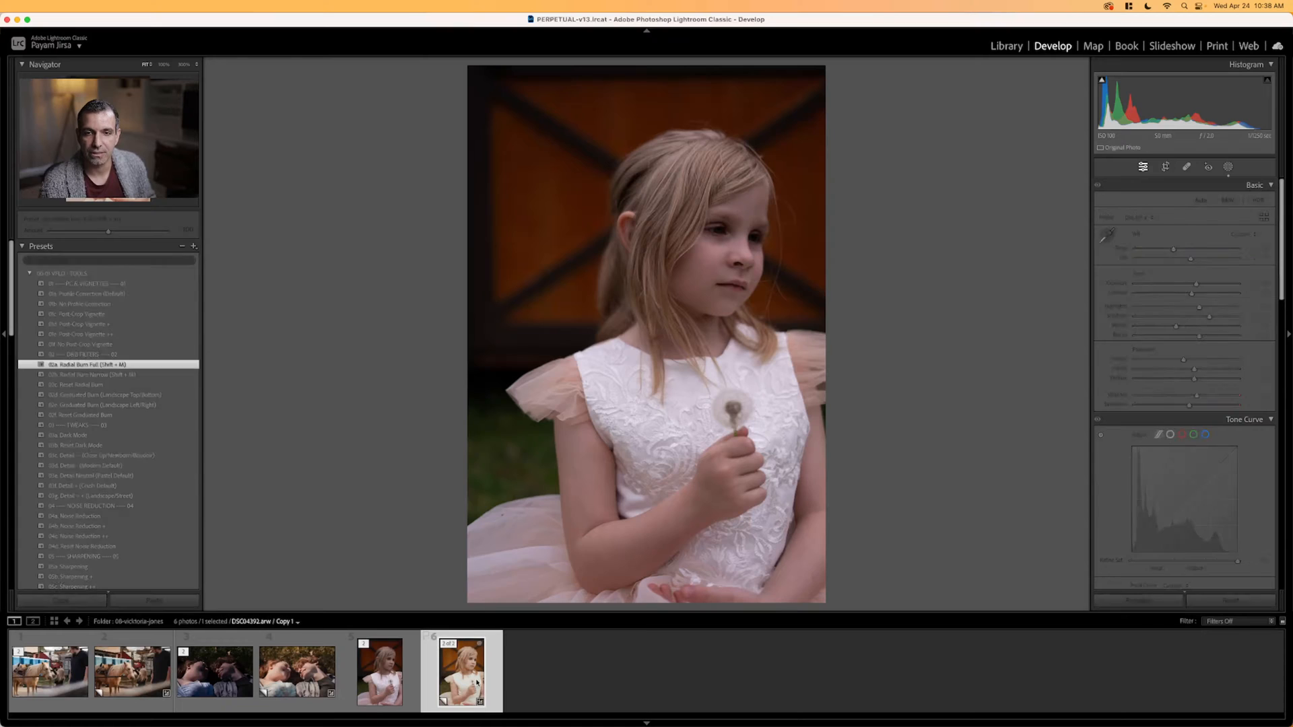
{"action": "key", "text": "g"}
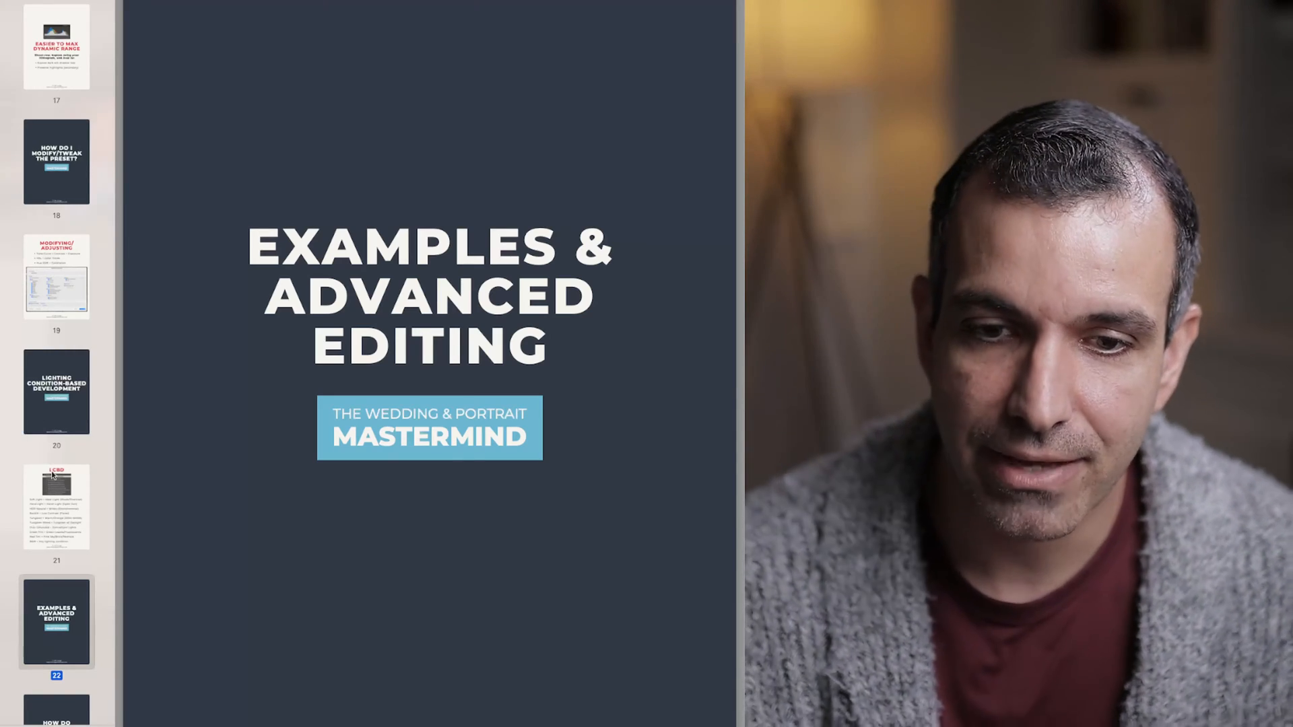
{"action": "scroll", "coordinate": [52, 471], "scroll_direction": "down", "scroll_amount": 3}
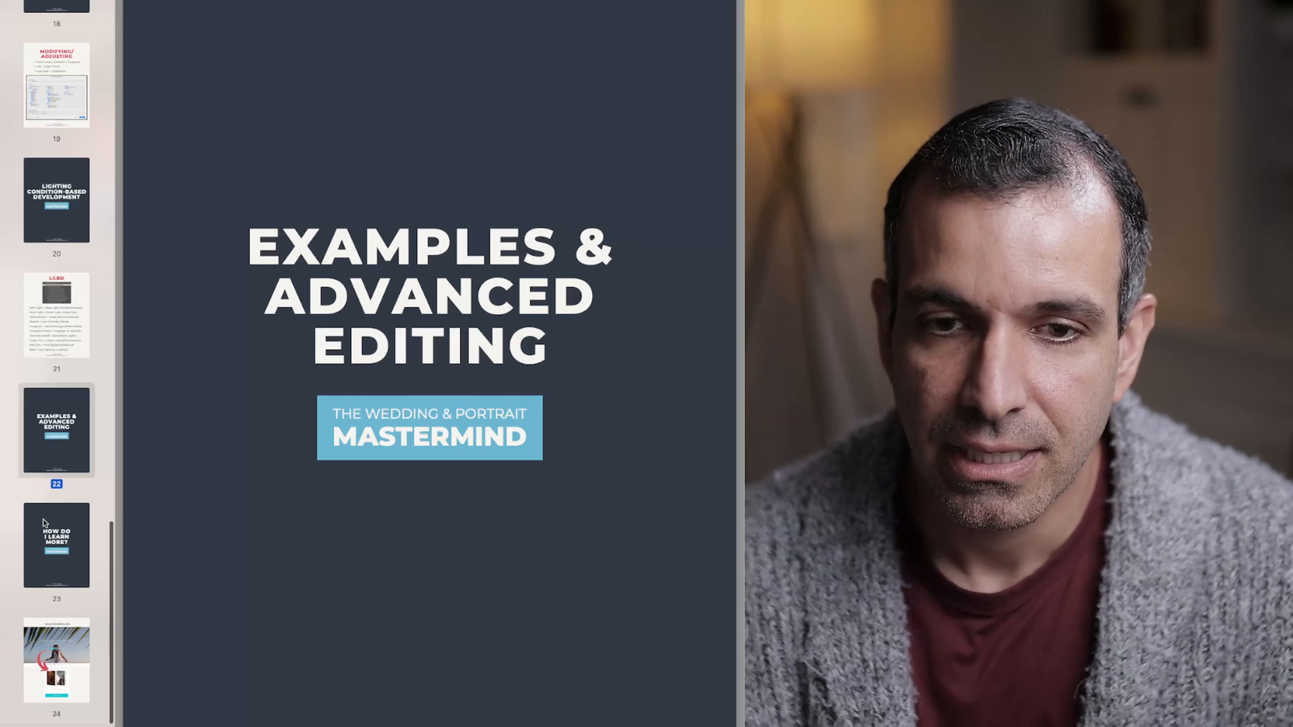
{"action": "left_click", "coordinate": [68, 547]}
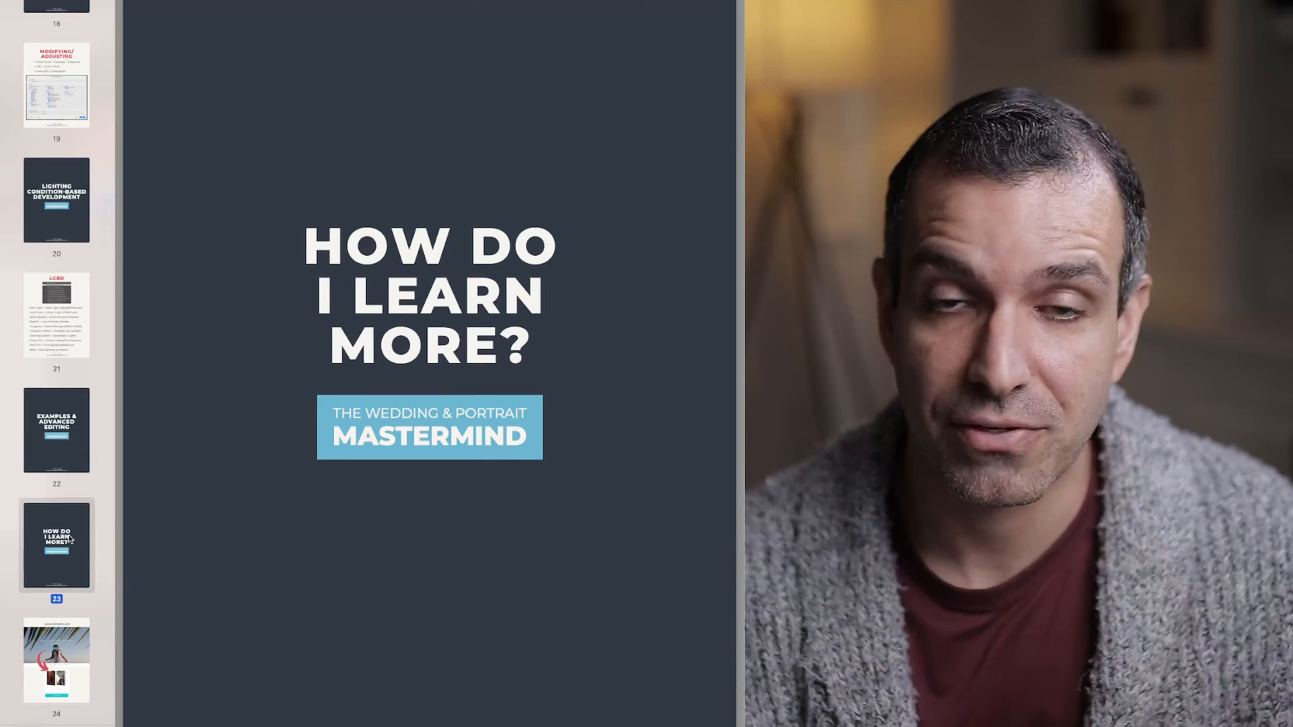
{"action": "left_click", "coordinate": [47, 639]}
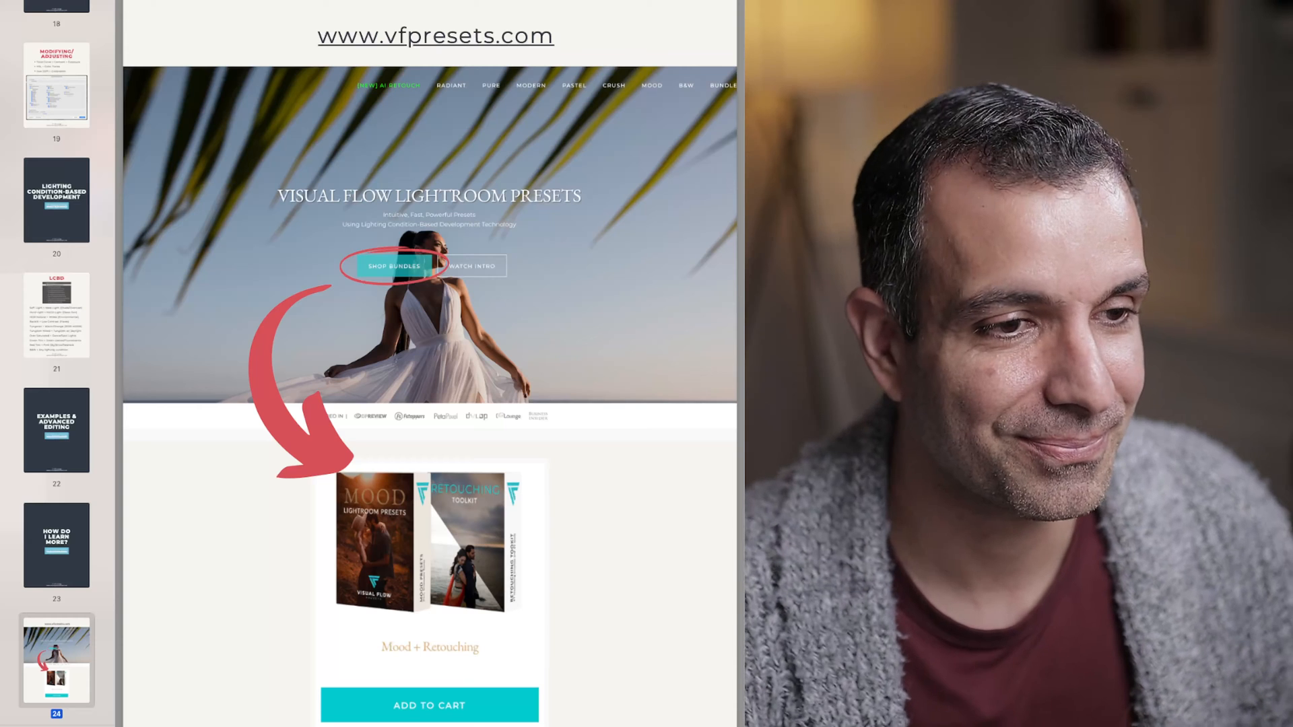
{"action": "key", "text": "super+Tab"}
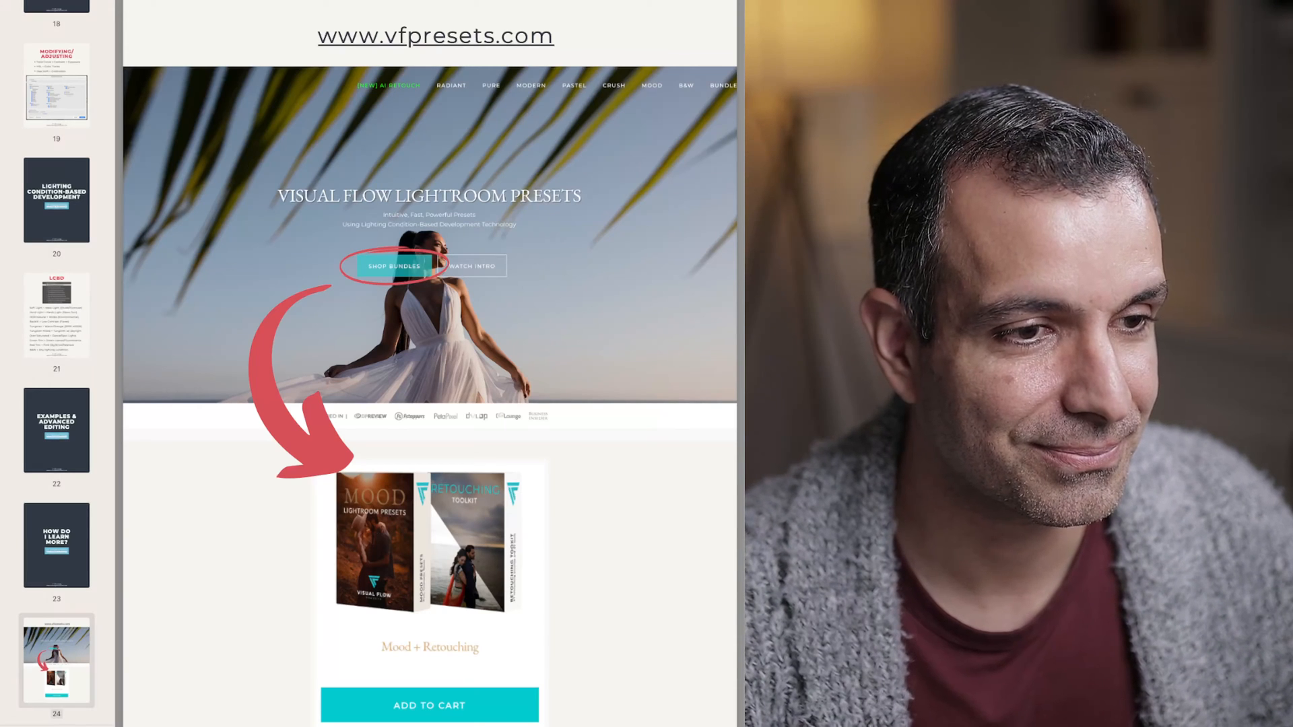